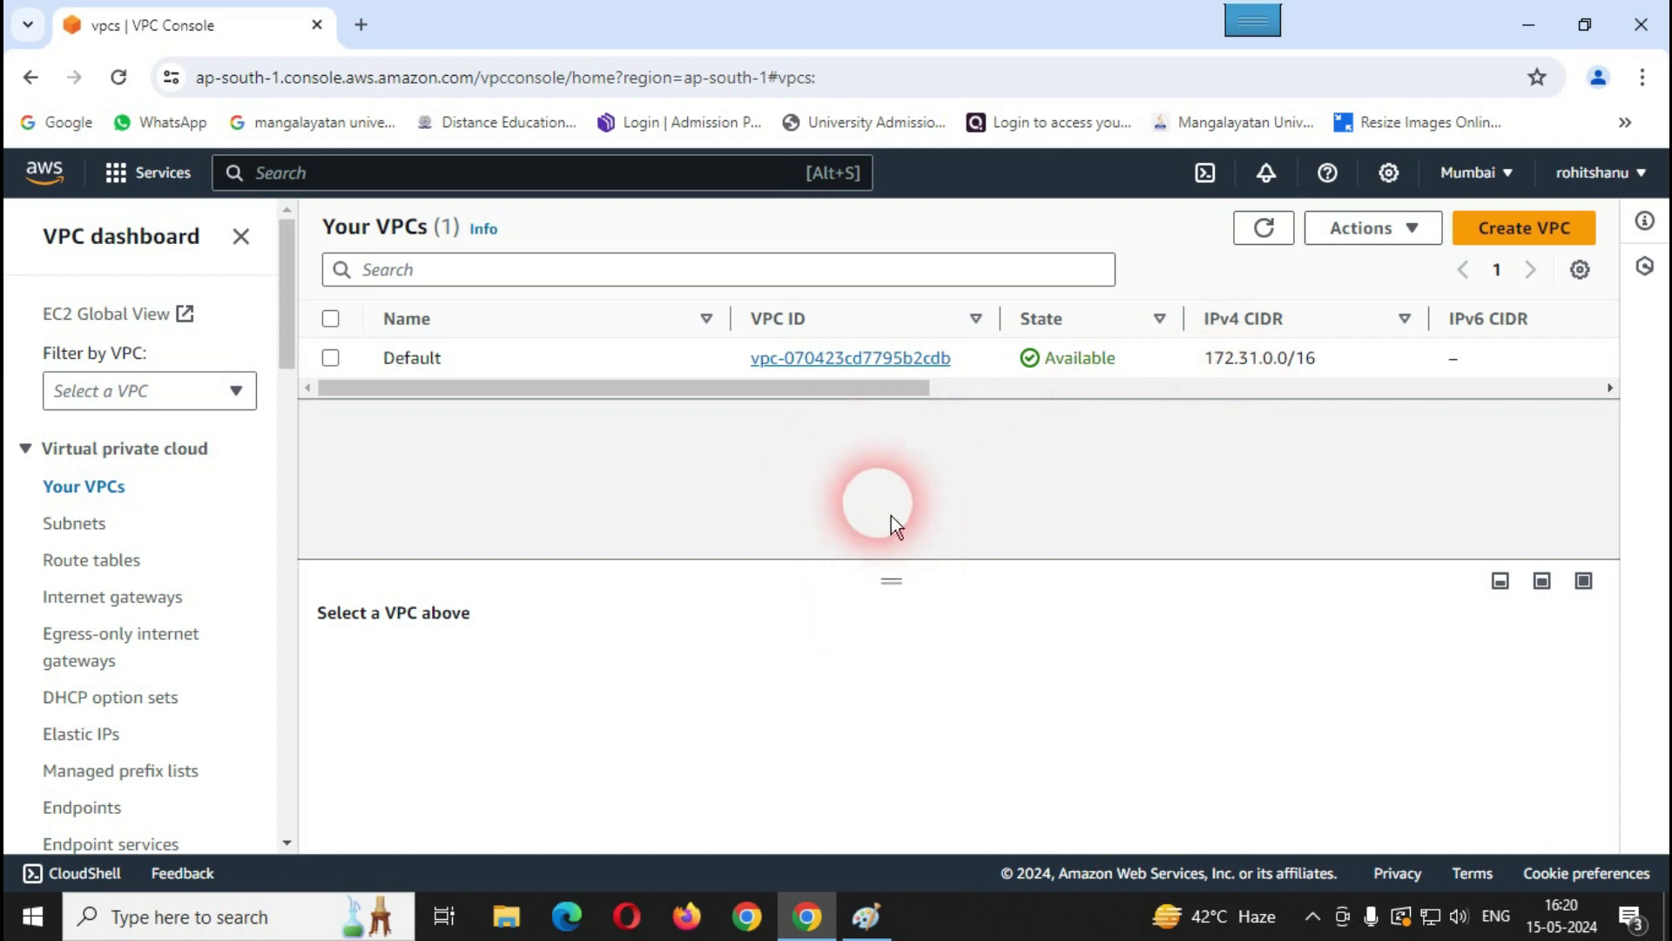
Step: Check the VPC peering plan in Paint, return to the AWS console and start a new VPC named VPC-A
{"action": "left_click", "coordinate": [877, 925]}
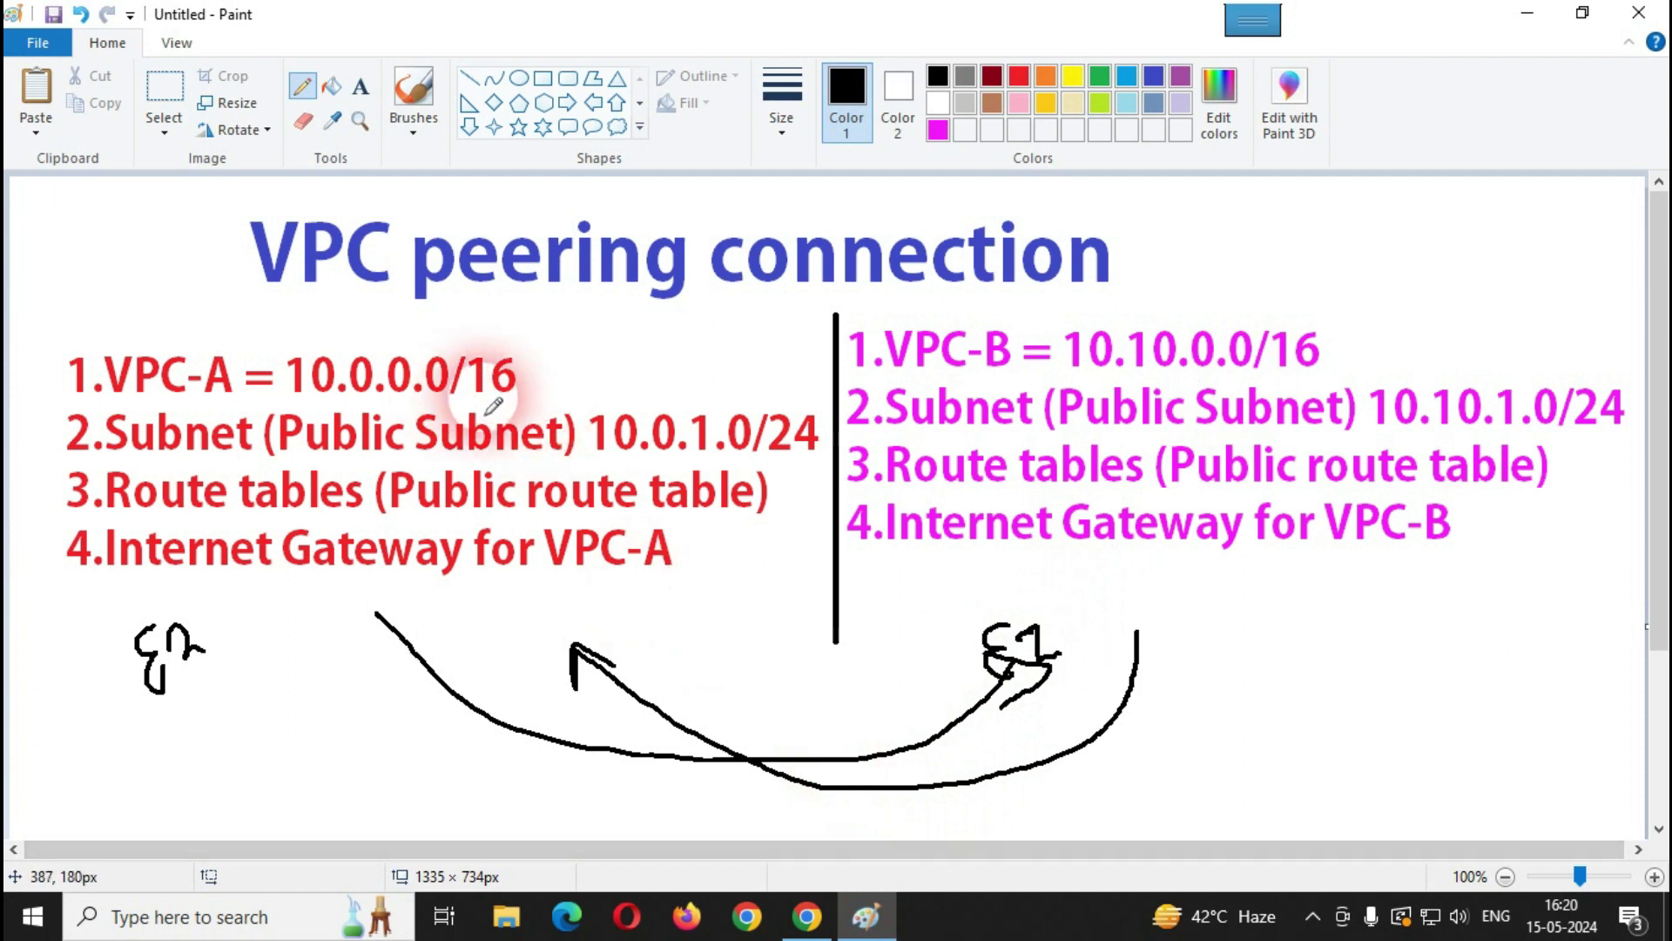
{"action": "left_click", "coordinate": [808, 916]}
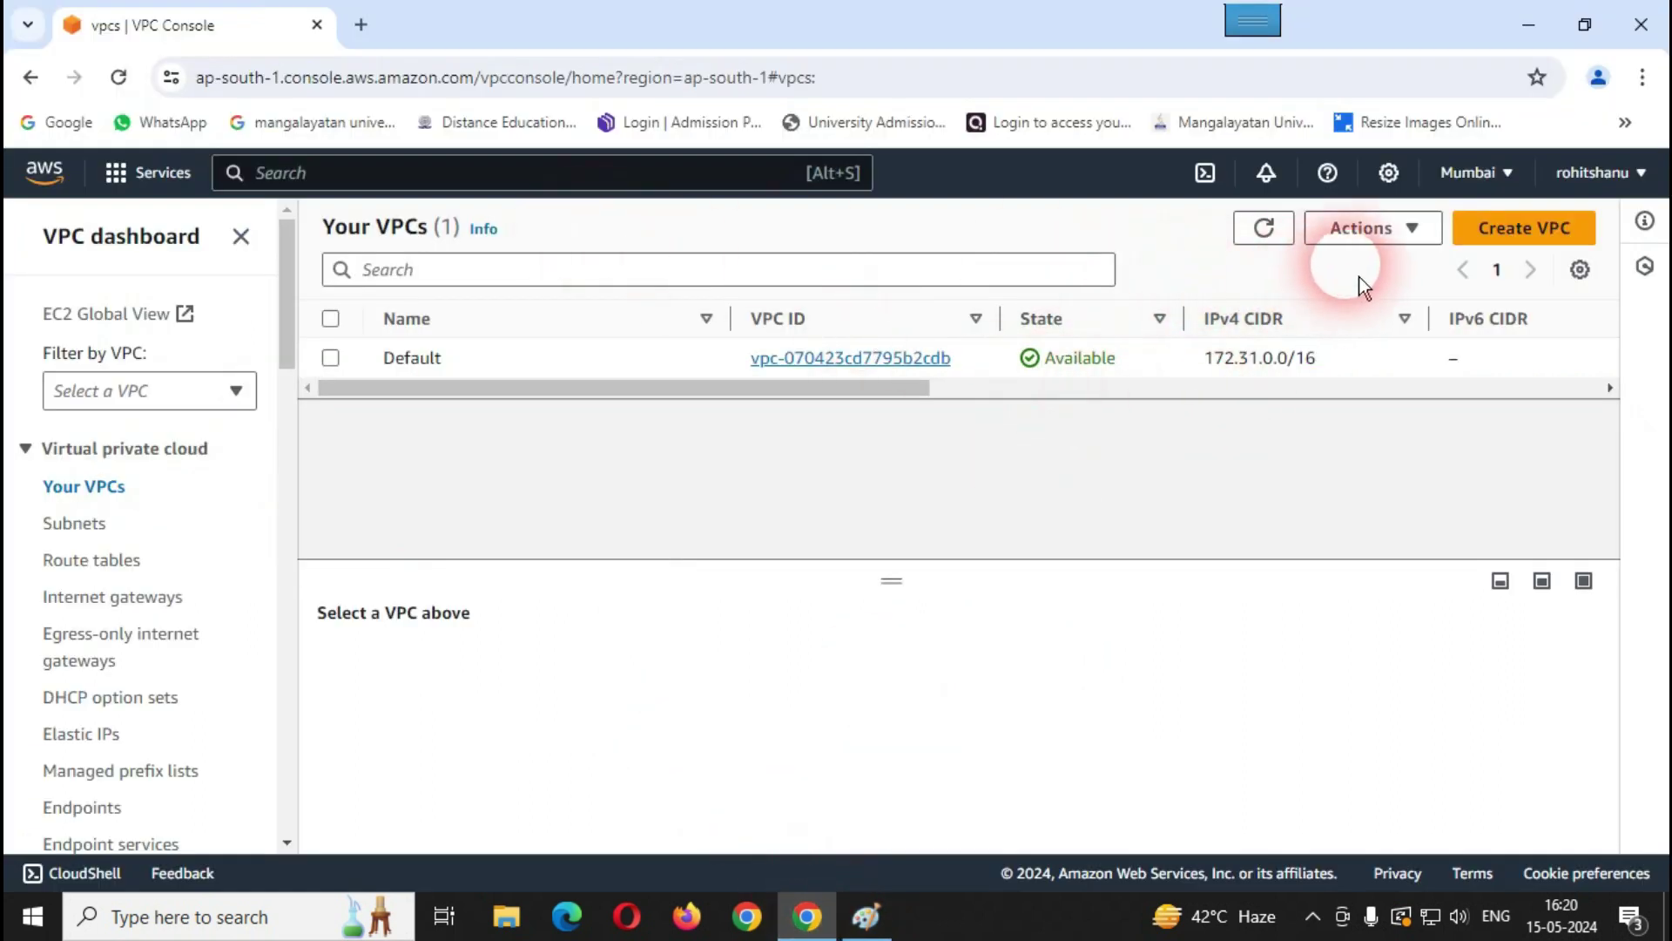
{"action": "left_click", "coordinate": [1503, 235]}
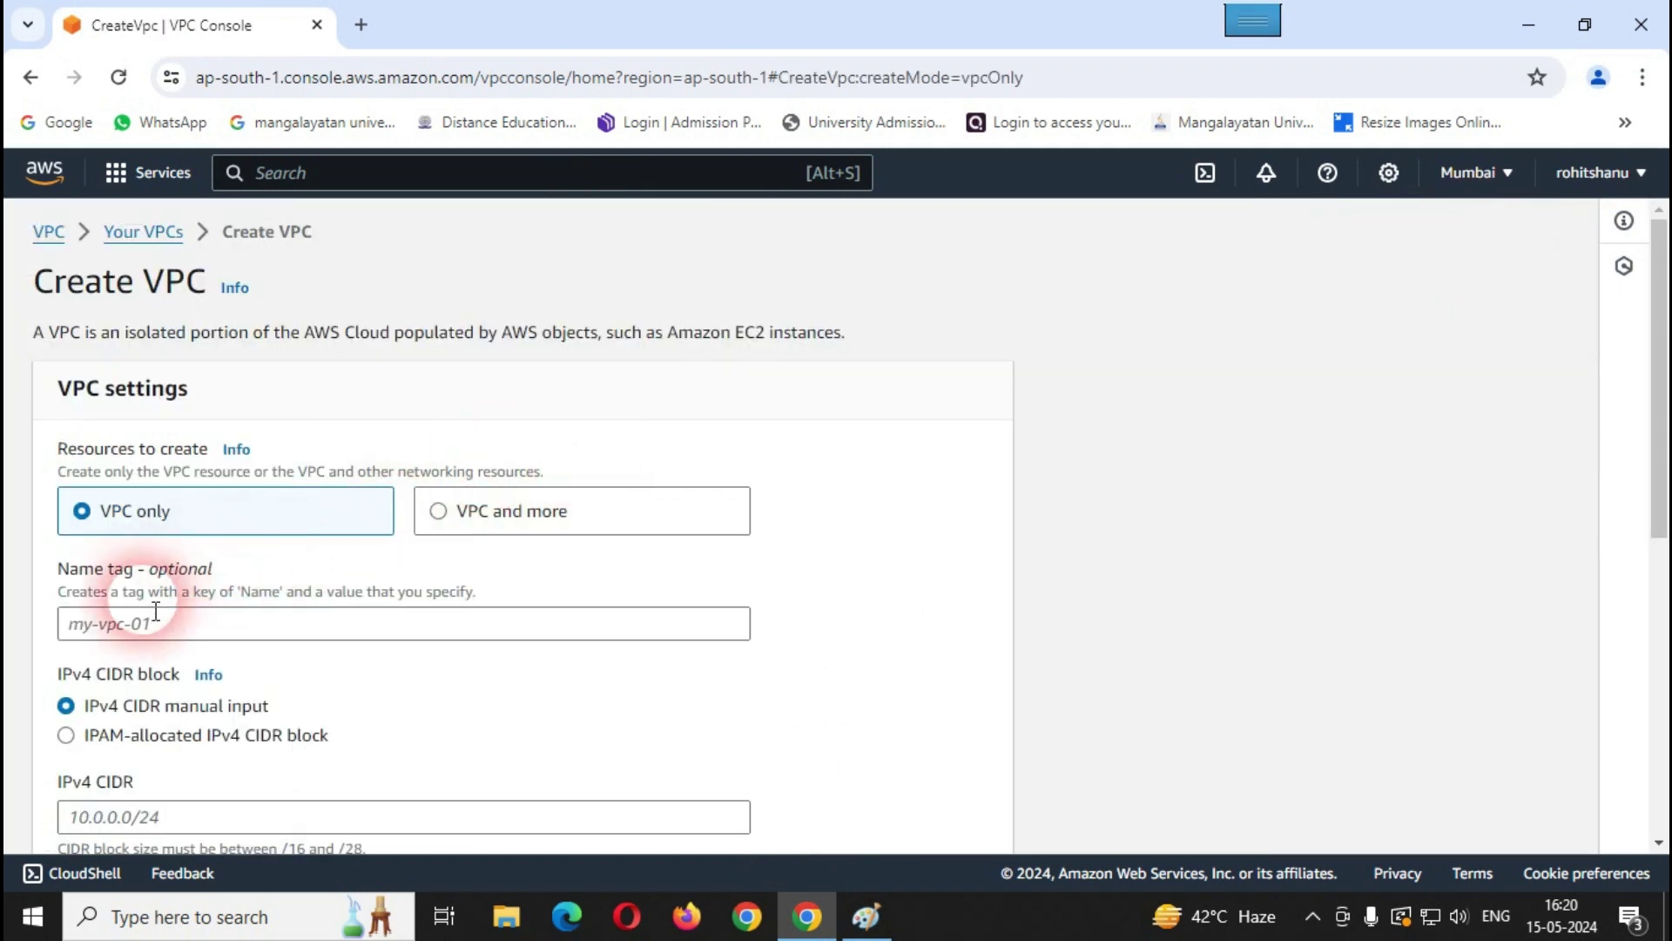
{"action": "left_click", "coordinate": [167, 637]}
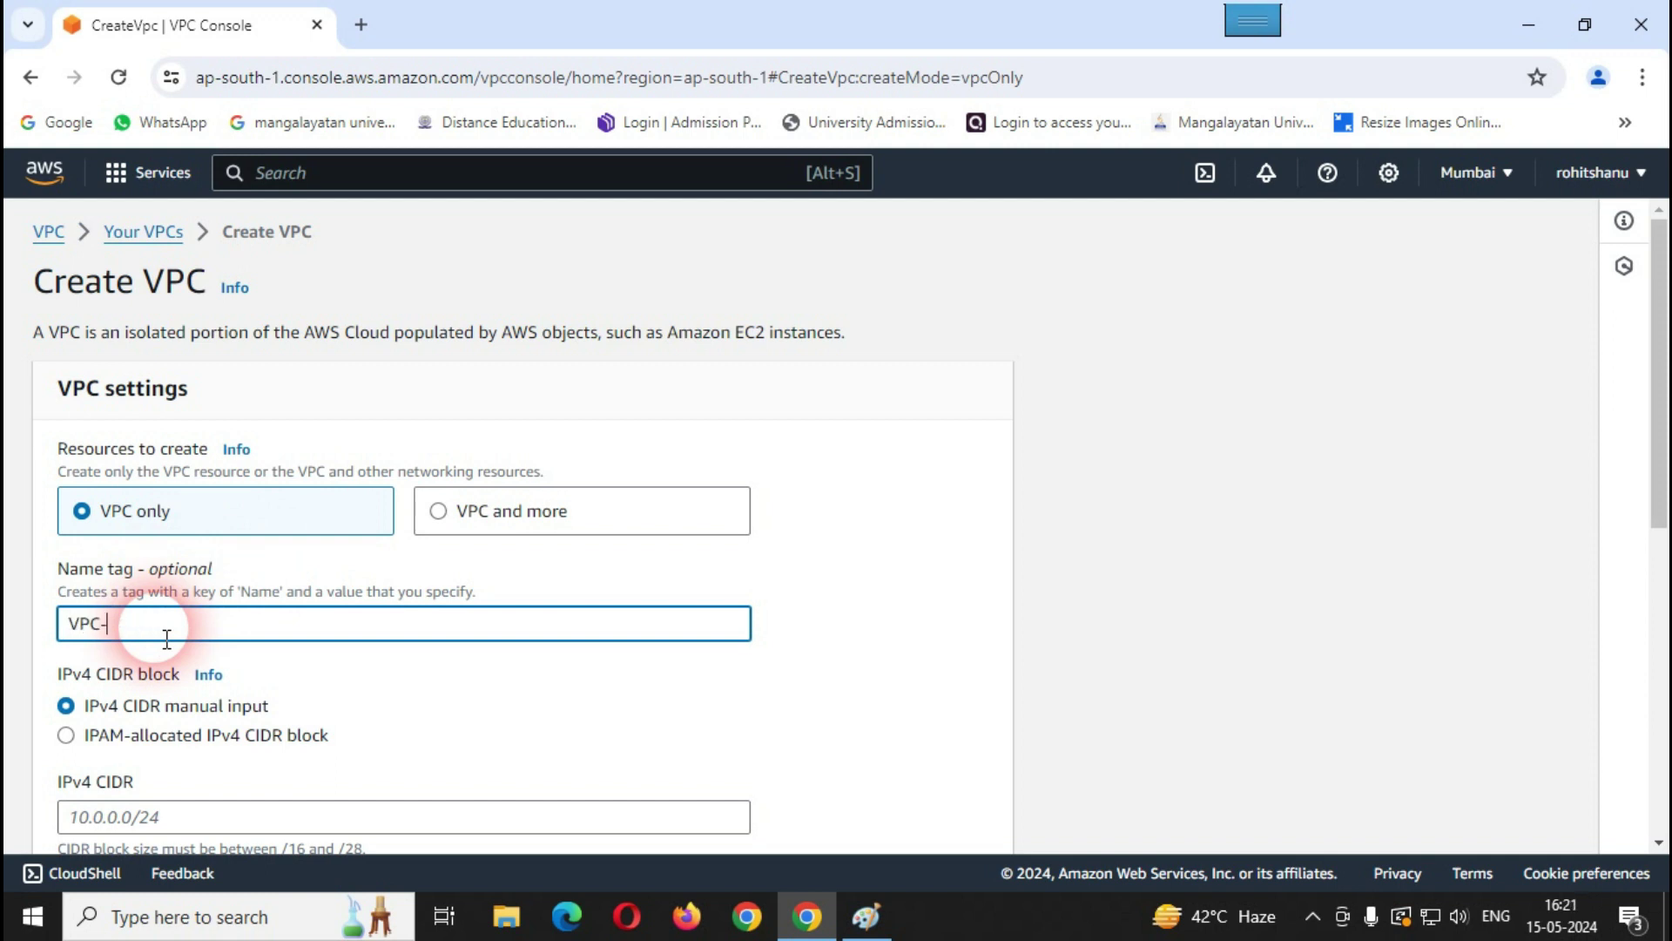
Step: Set the IPv4 CIDR of VPC-A to 10.0.0.0/16 and create the VPC
{"action": "scroll", "coordinate": [199, 660], "scroll_direction": "down", "scroll_amount": 3}
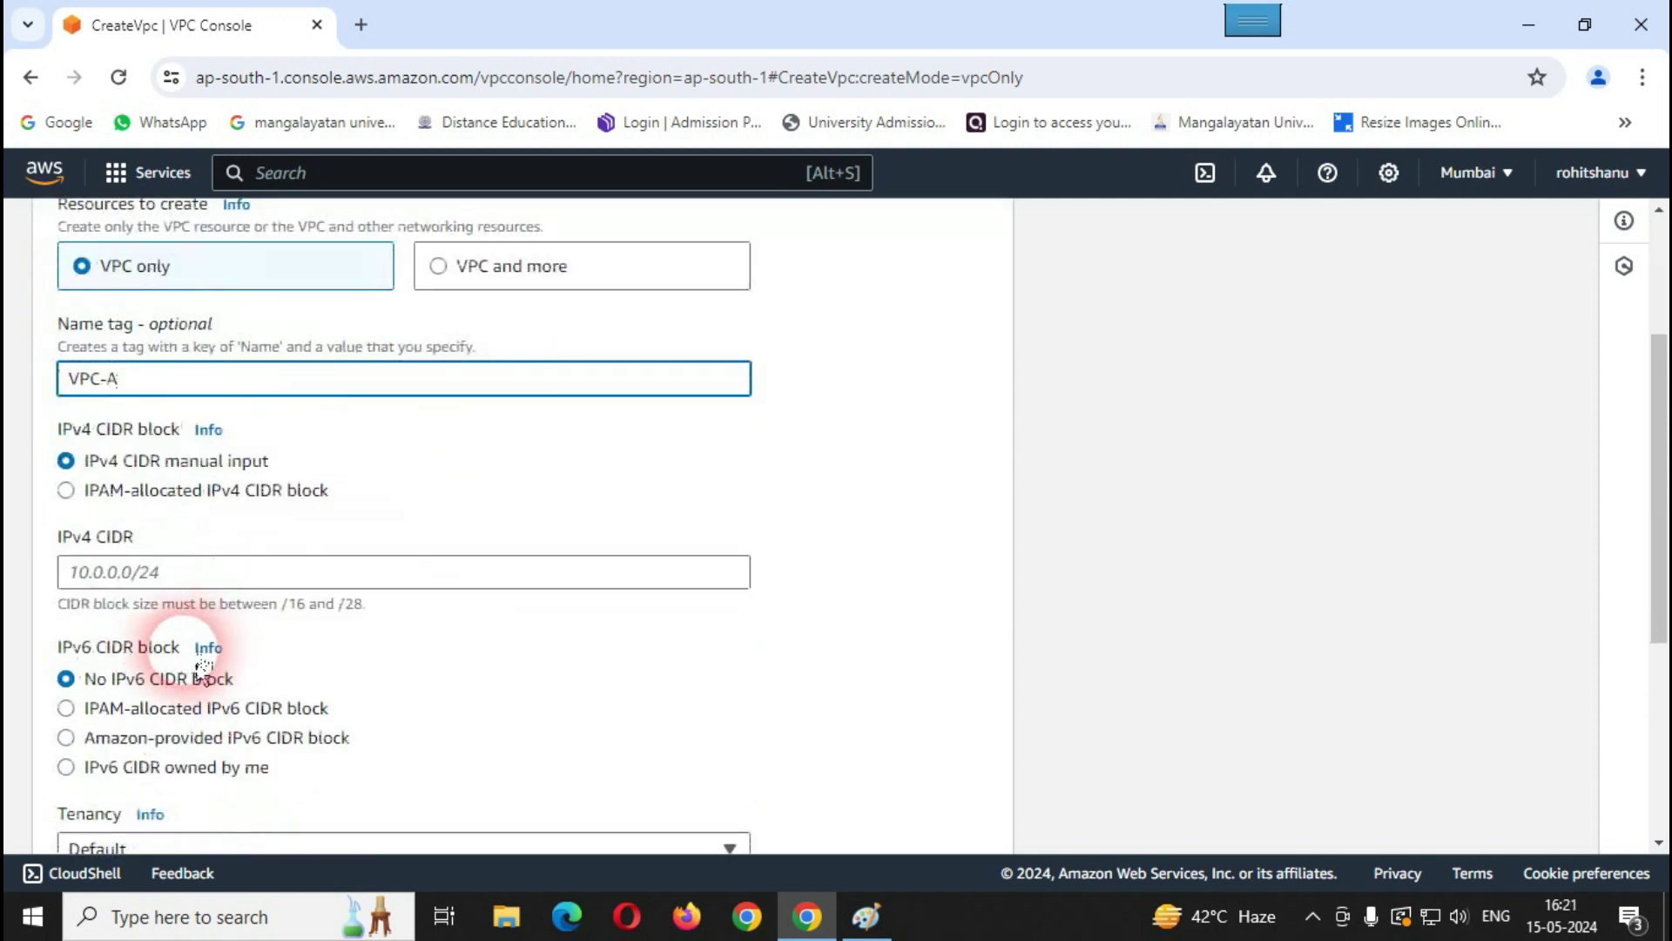
{"action": "left_click", "coordinate": [97, 582]}
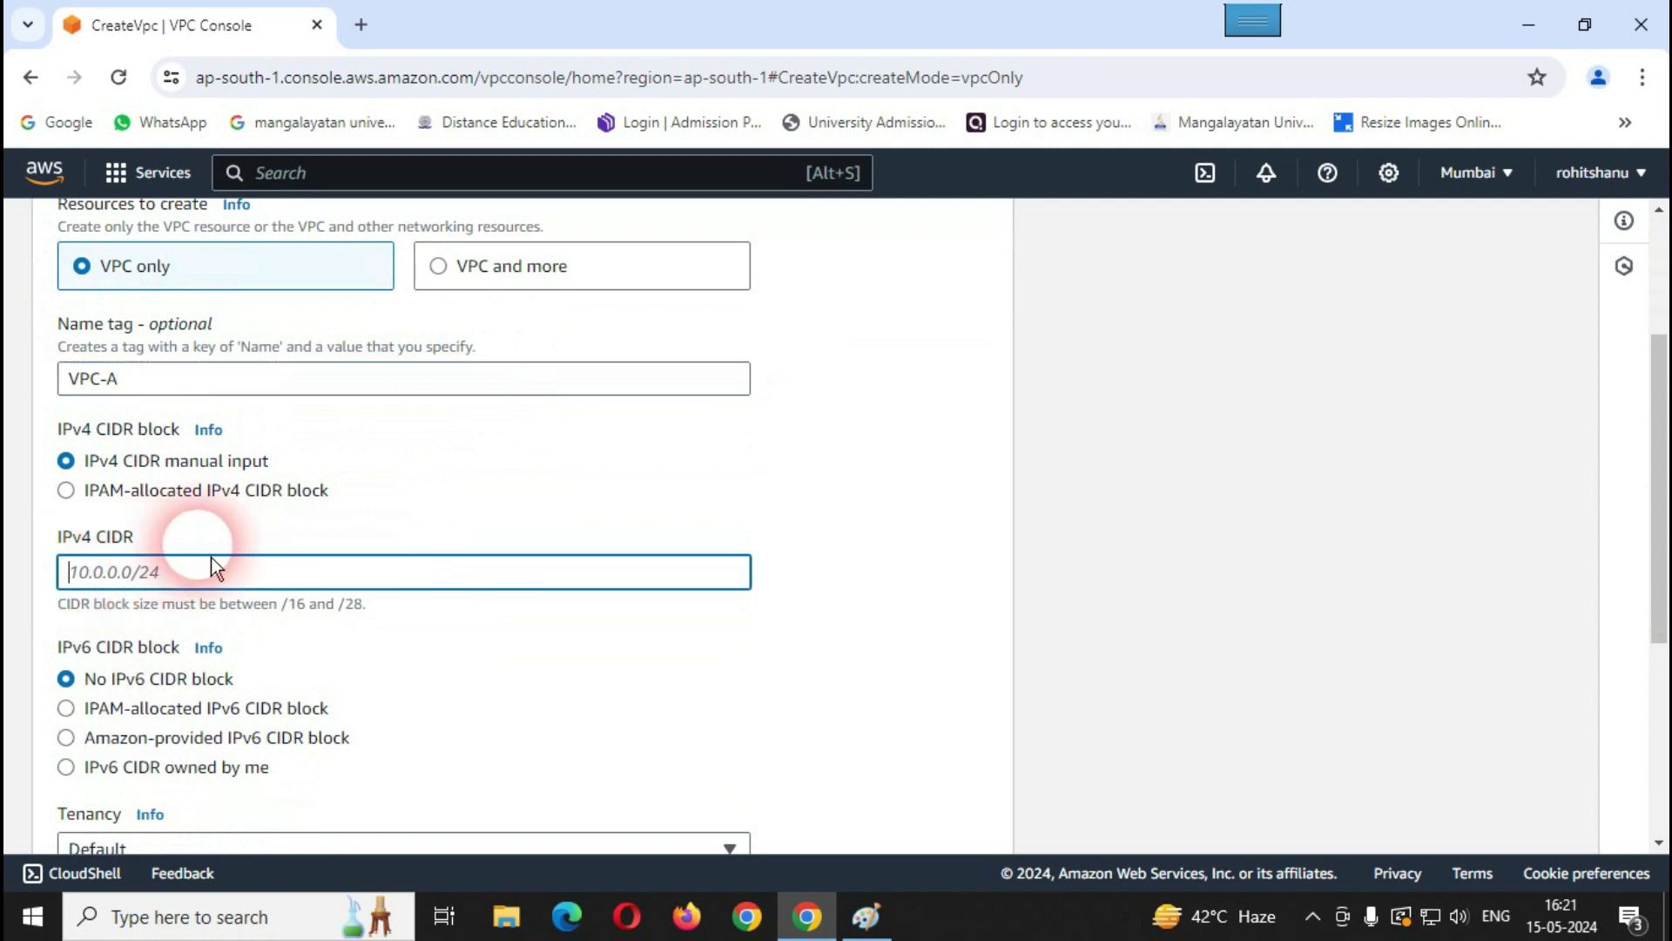
{"action": "type", "text": "10.0.0.0/16"}
{"action": "scroll", "coordinate": [431, 733], "scroll_direction": "down", "scroll_amount": 5}
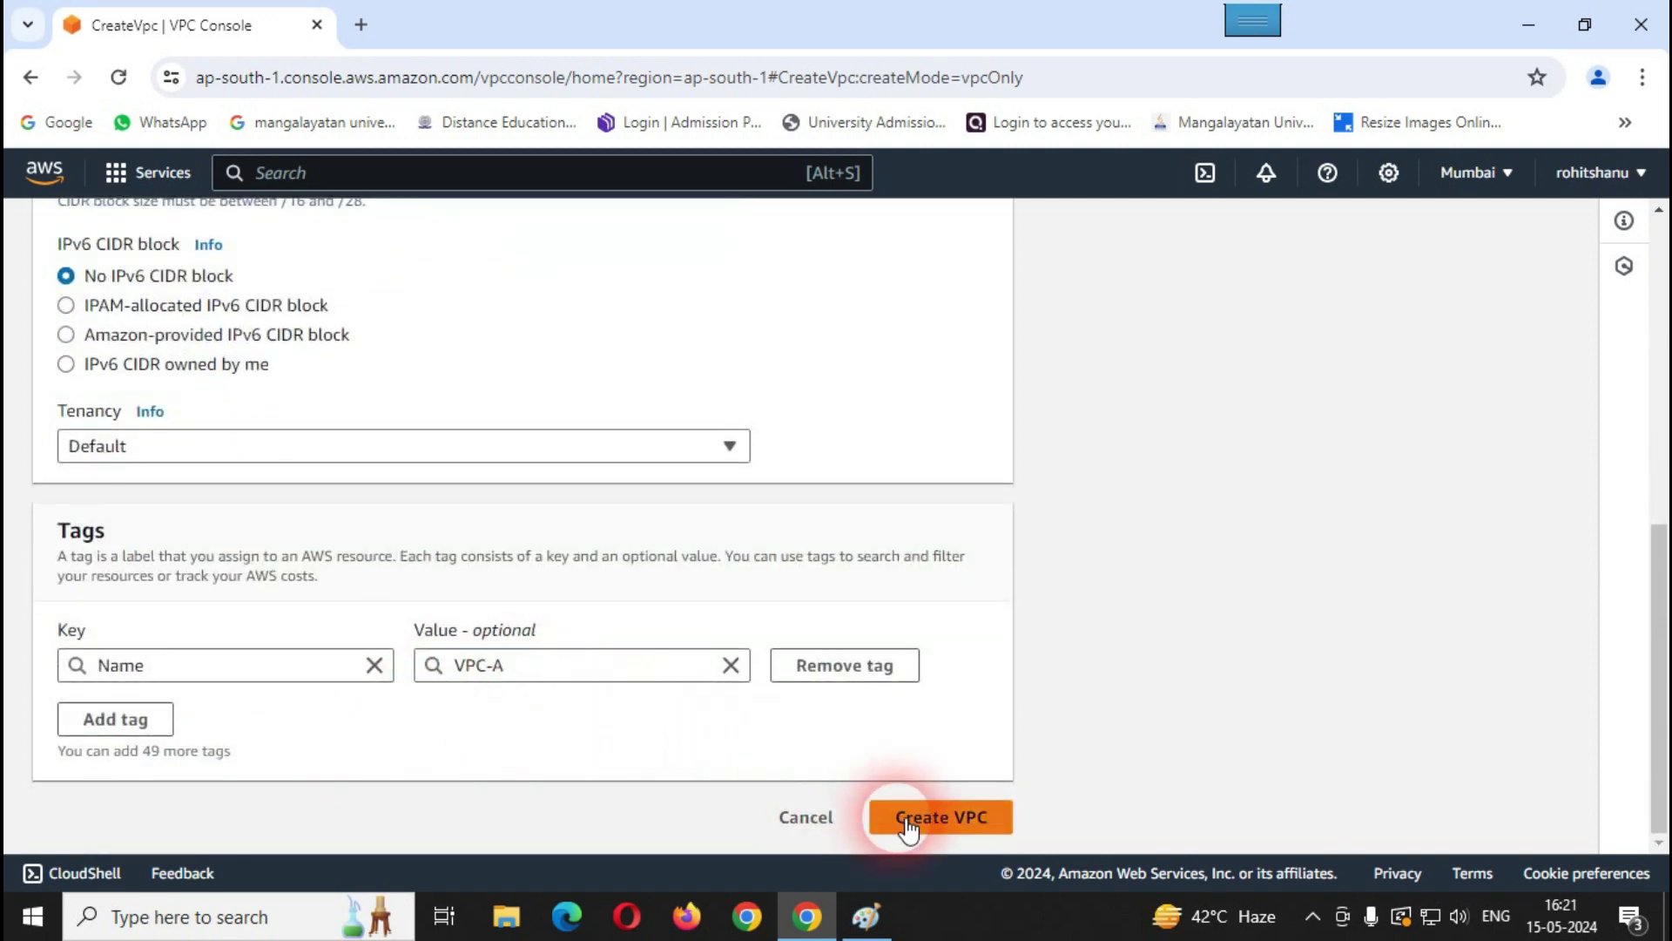
{"action": "left_click", "coordinate": [941, 817]}
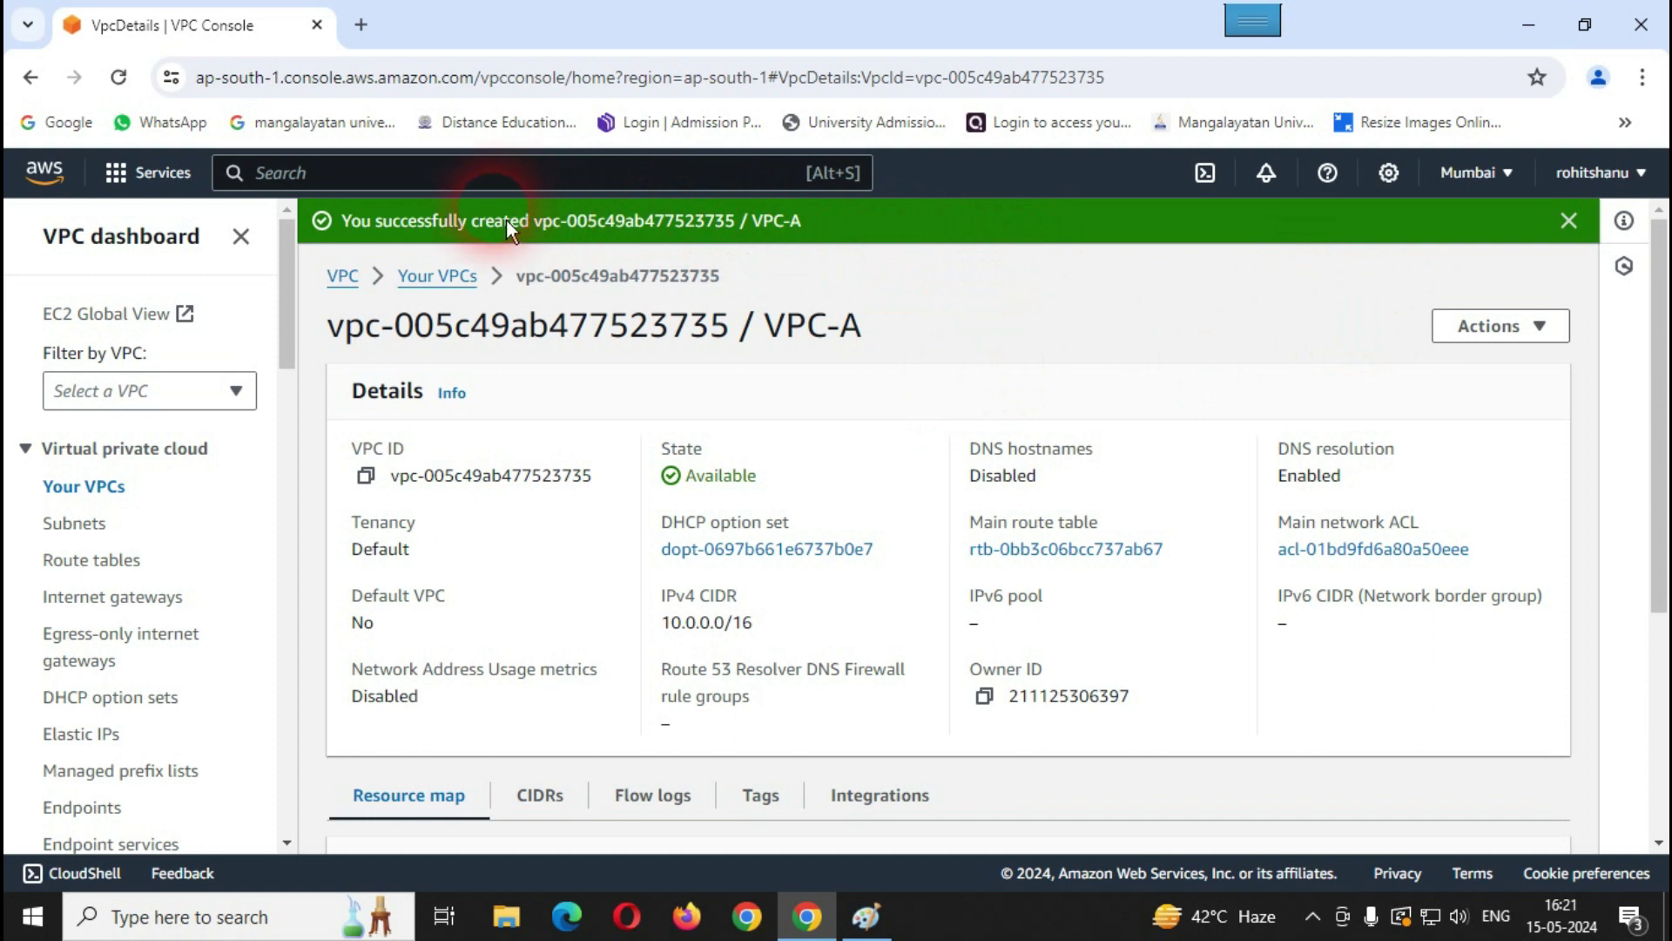
{"action": "left_click", "coordinate": [1567, 222]}
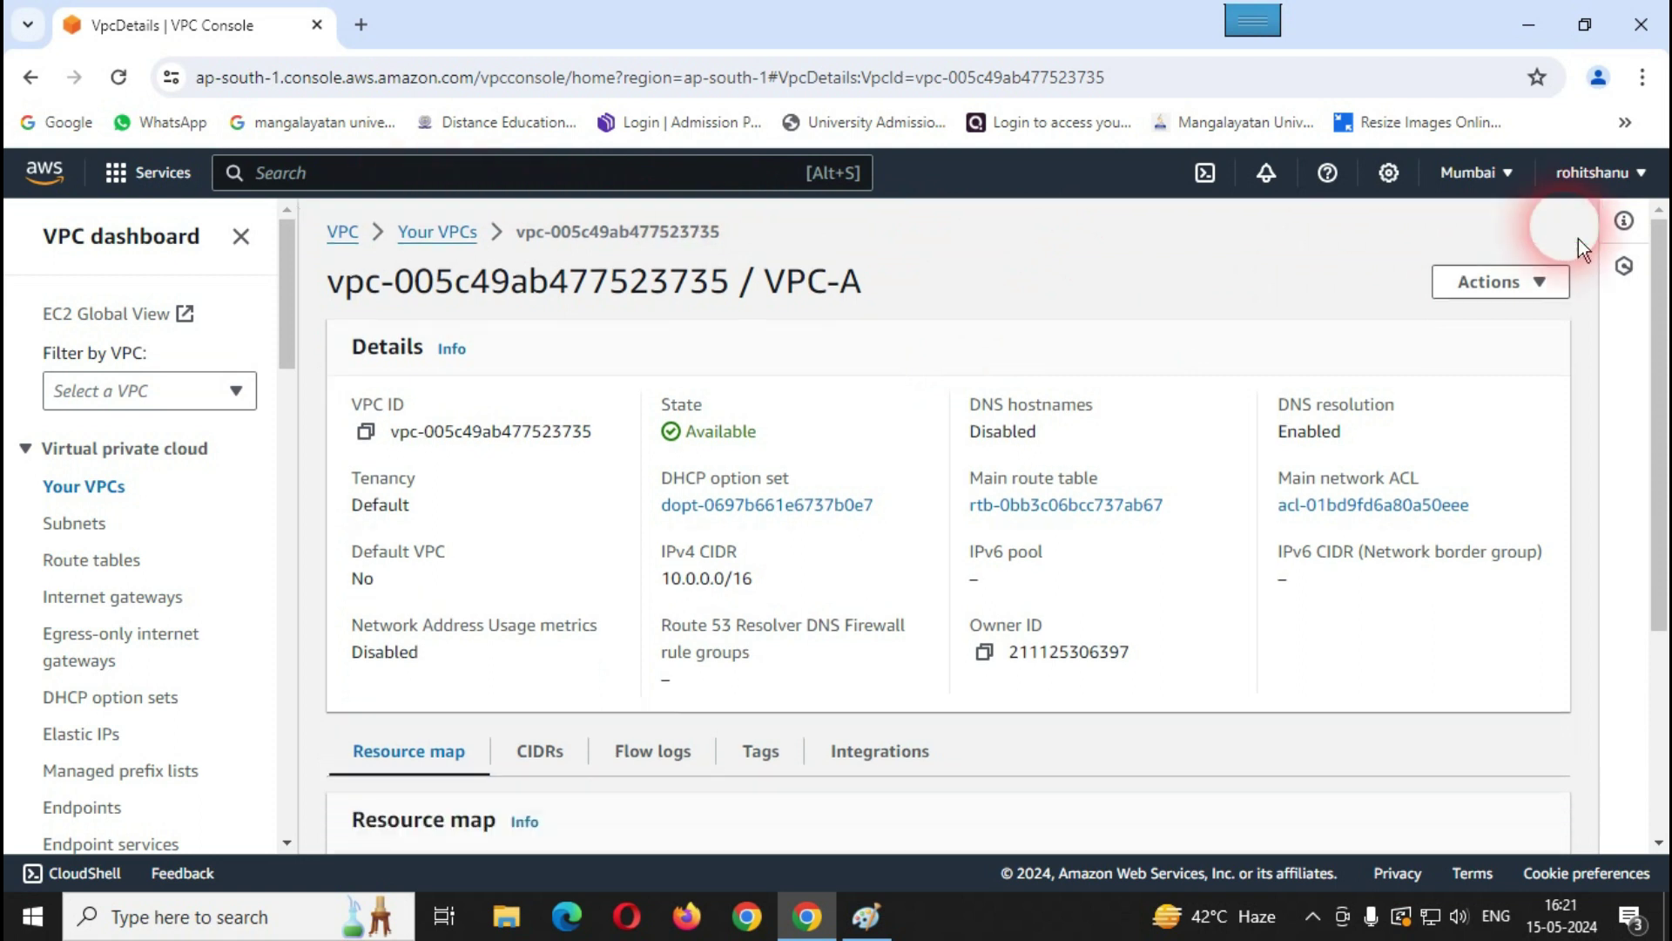
Step: Return to the list of VPCs and start a second VPC named VPC-B
{"action": "left_click", "coordinate": [99, 497]}
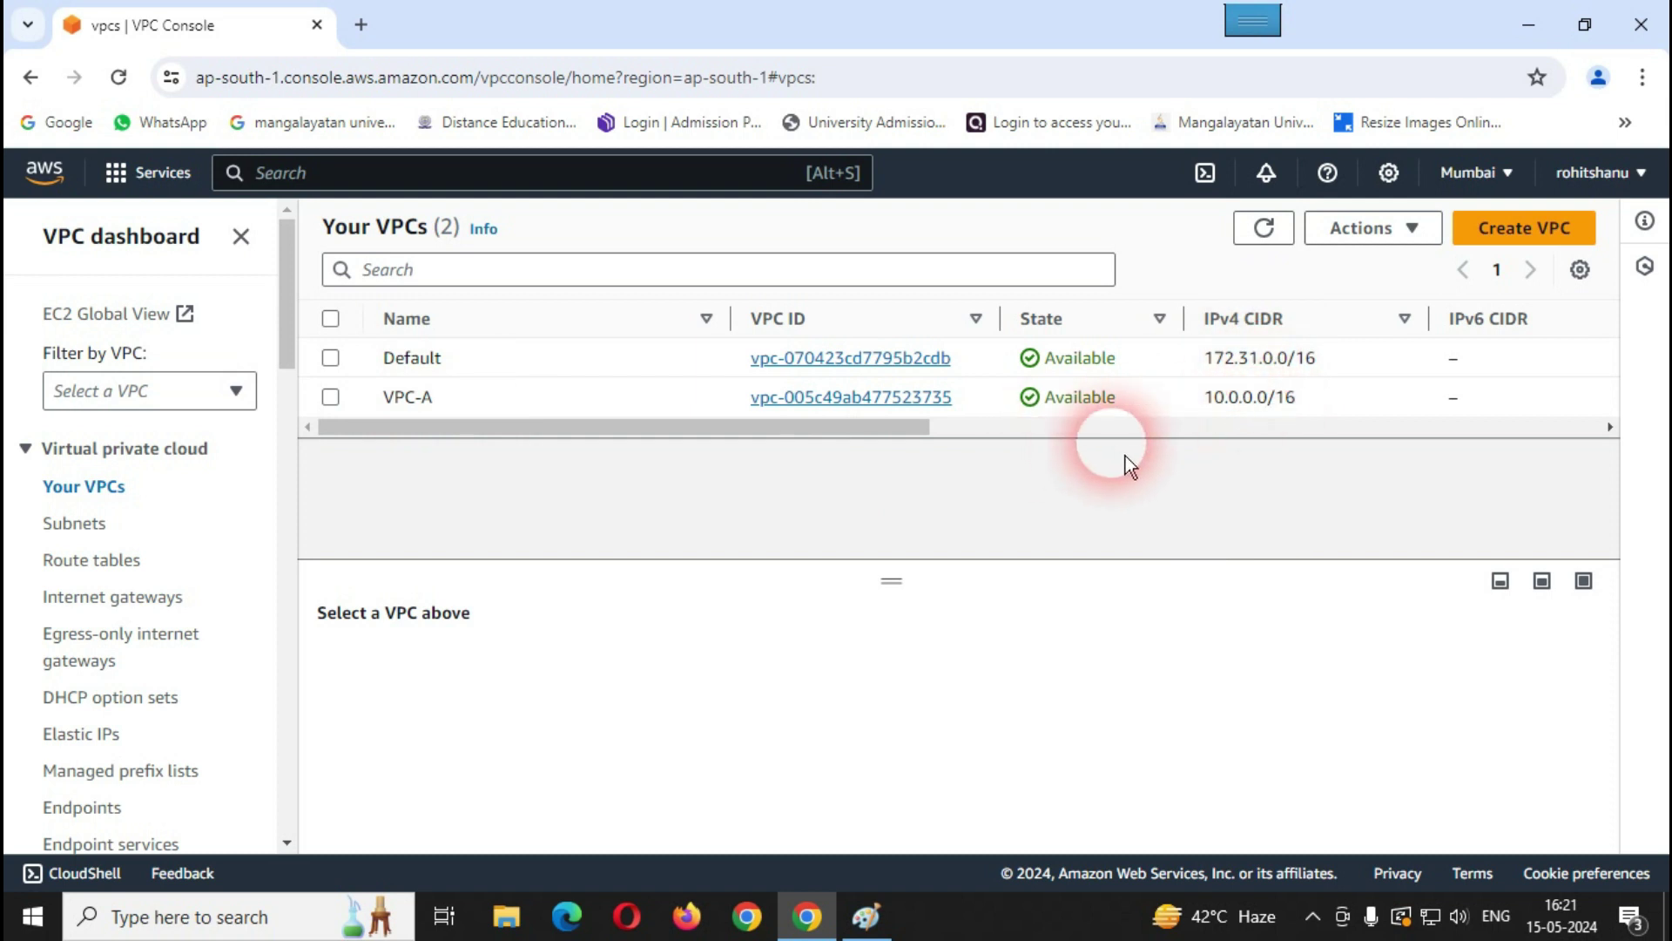
{"action": "left_click", "coordinate": [1500, 230]}
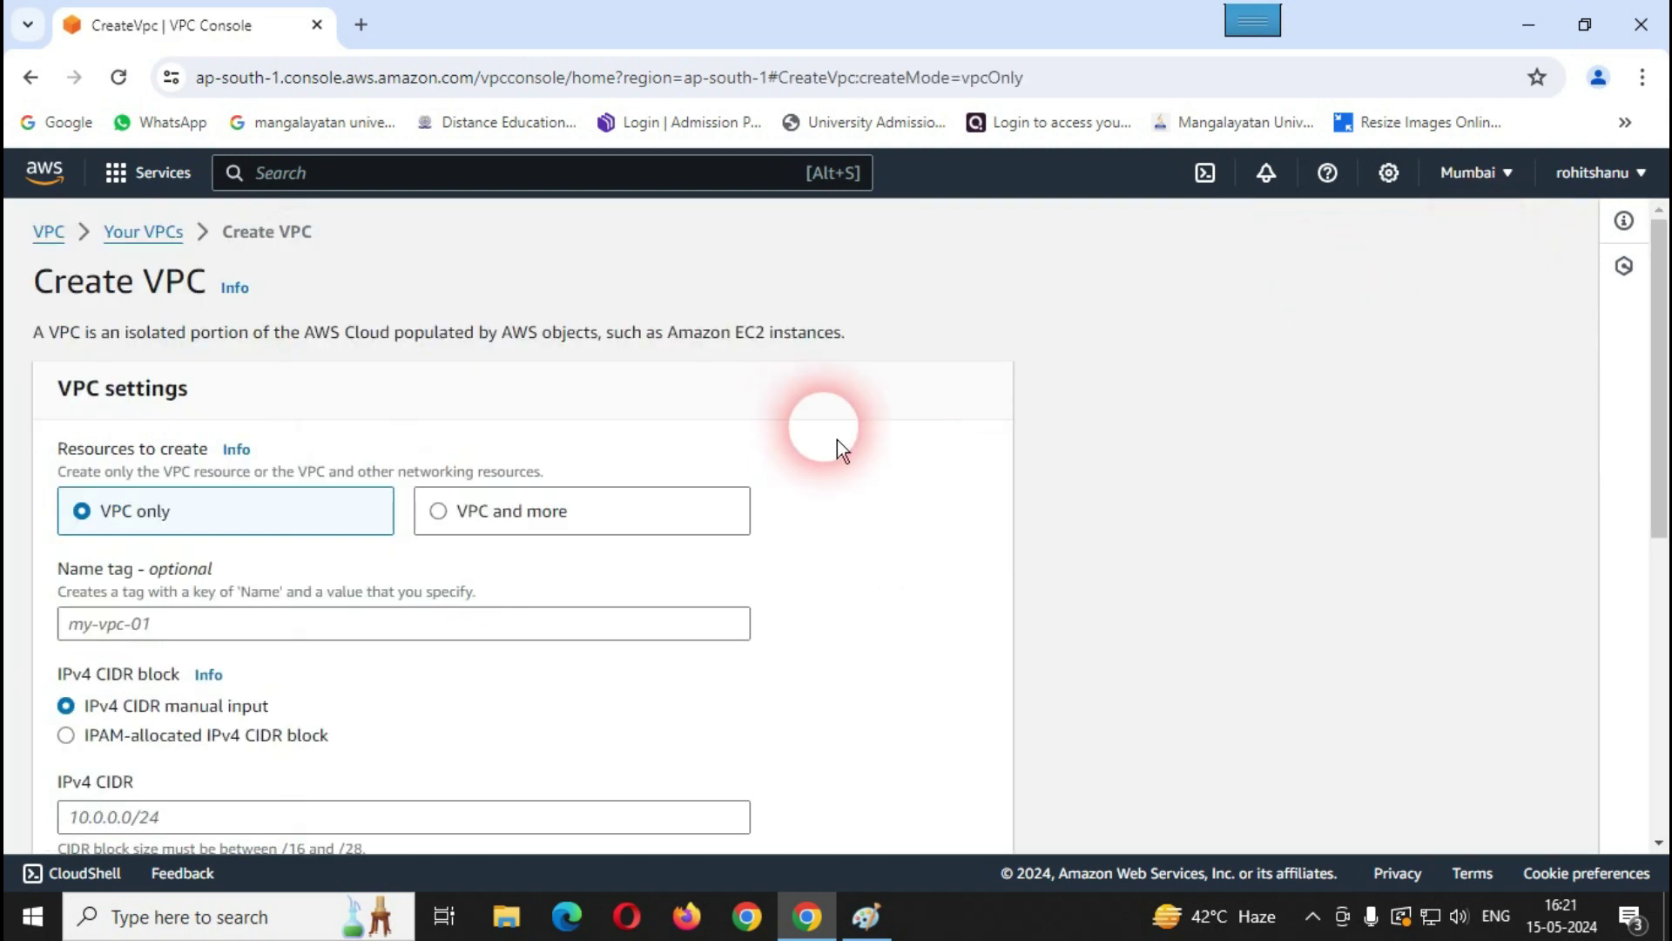
{"action": "left_click", "coordinate": [116, 633]}
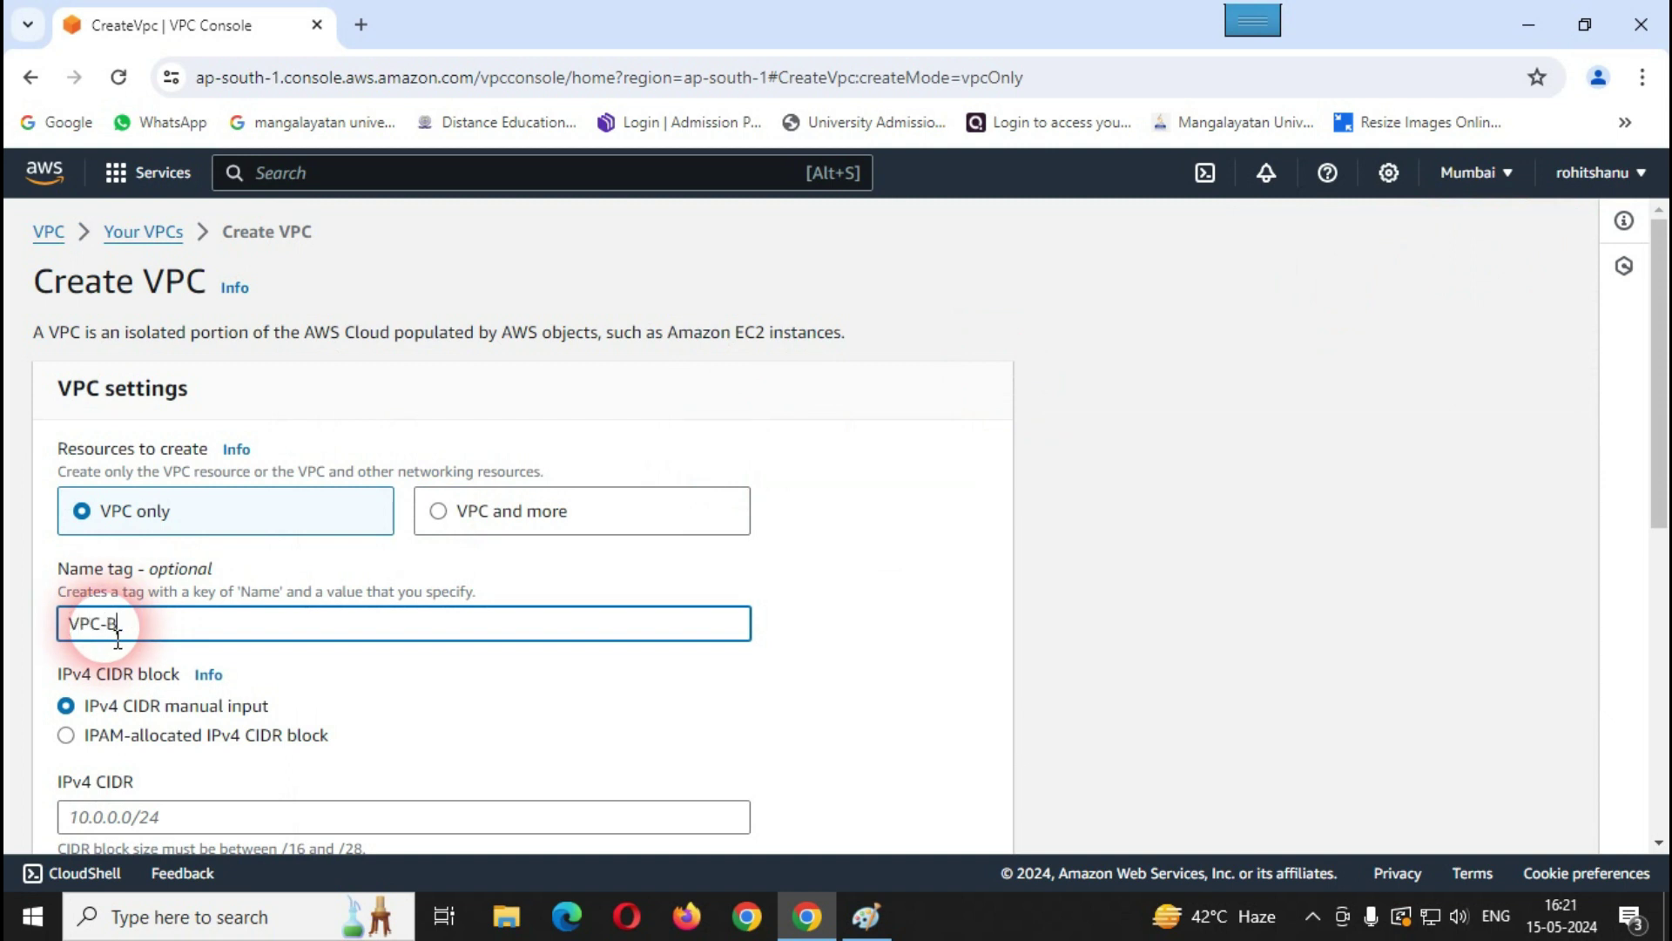
{"action": "type", "text": "VPC-B"}
Step: Set the IPv4 CIDR of VPC-B to 10.10.0.0/16 and create the VPC
{"action": "scroll", "coordinate": [188, 665], "scroll_direction": "down", "scroll_amount": 1}
{"action": "left_click", "coordinate": [111, 703]}
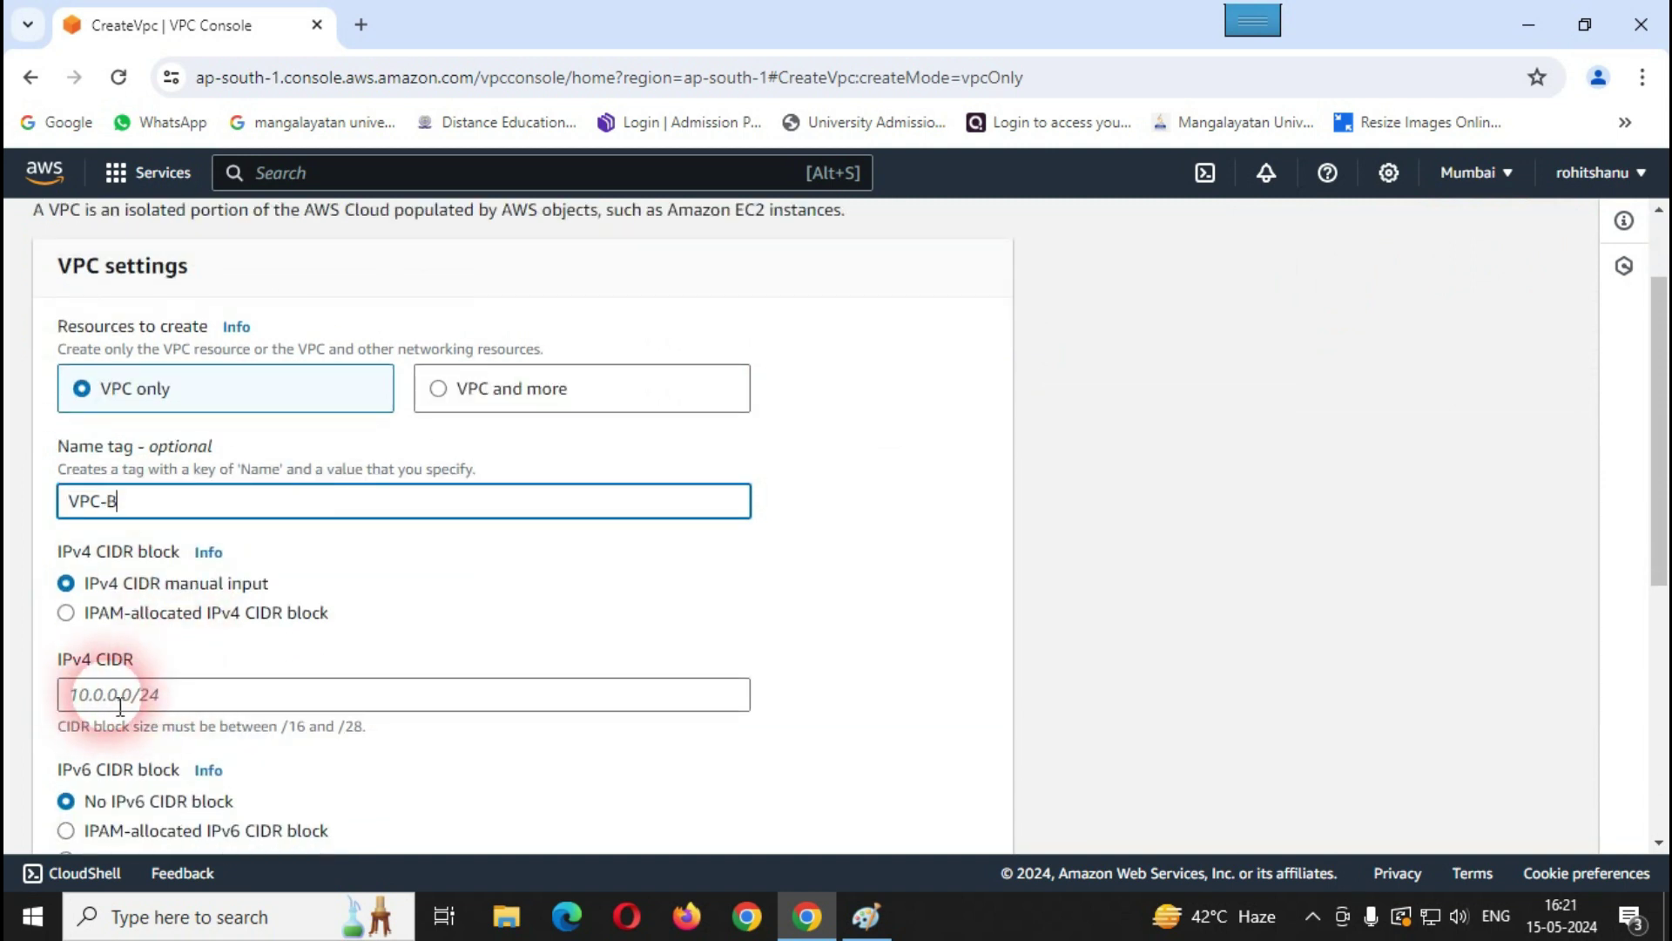
{"action": "left_click", "coordinate": [367, 720]}
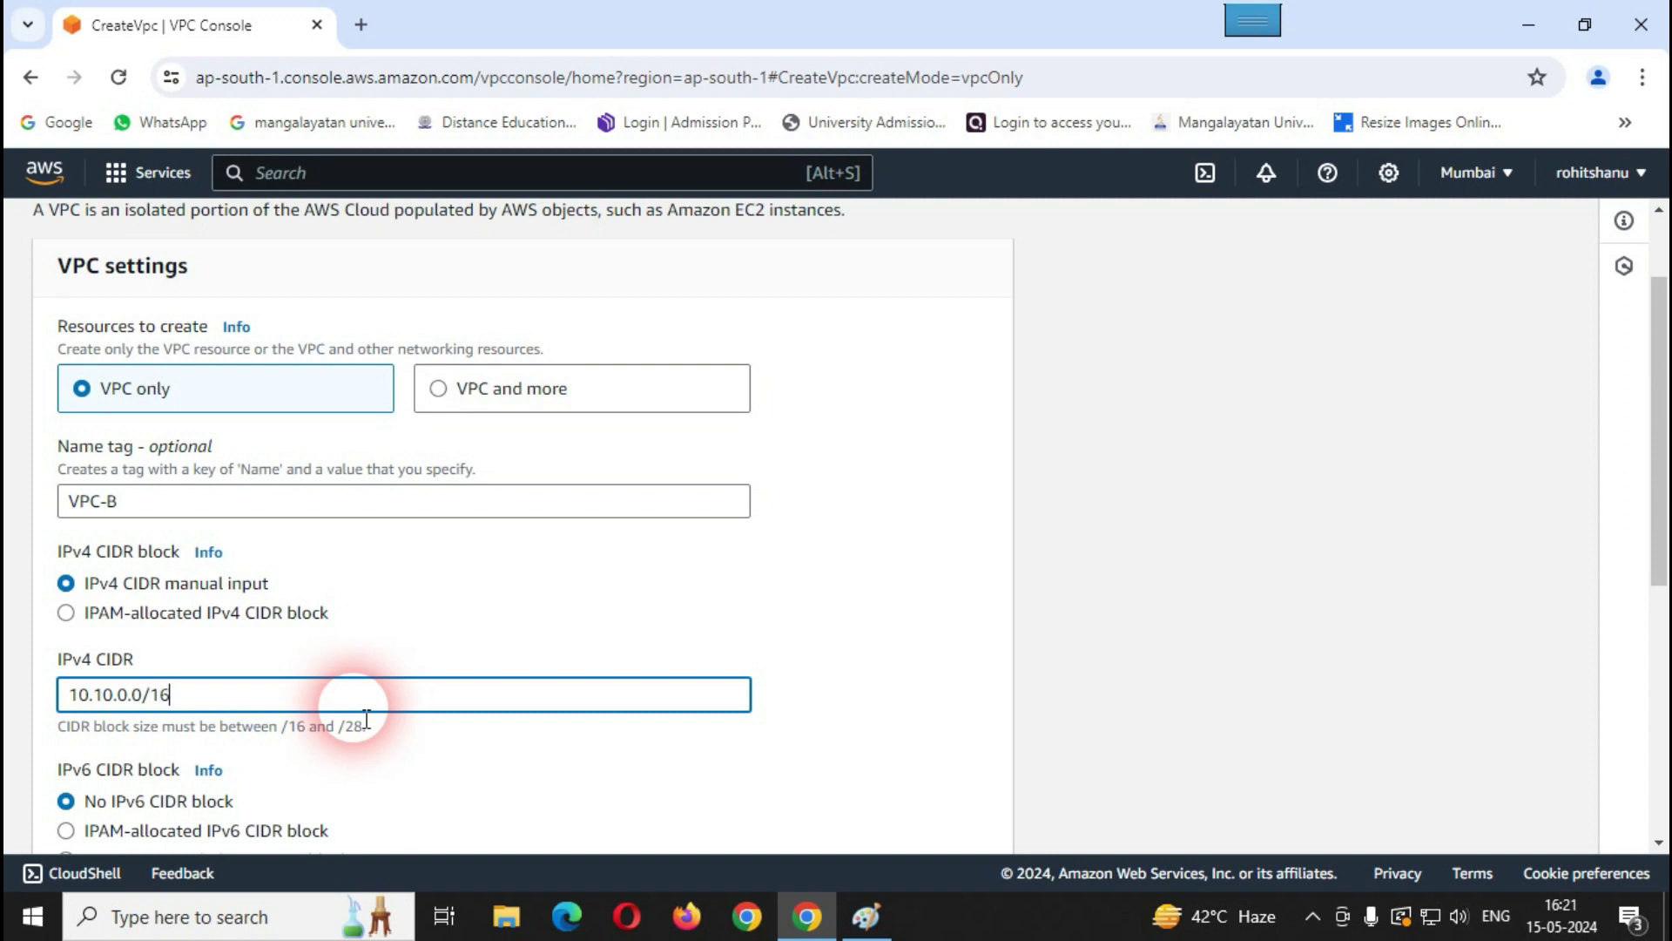
{"action": "scroll", "coordinate": [366, 719], "scroll_direction": "down", "scroll_amount": 5}
{"action": "scroll", "coordinate": [253, 458], "scroll_direction": "up", "scroll_amount": 3}
{"action": "left_click", "coordinate": [177, 453]}
{"action": "scroll", "coordinate": [549, 608], "scroll_direction": "down", "scroll_amount": 3}
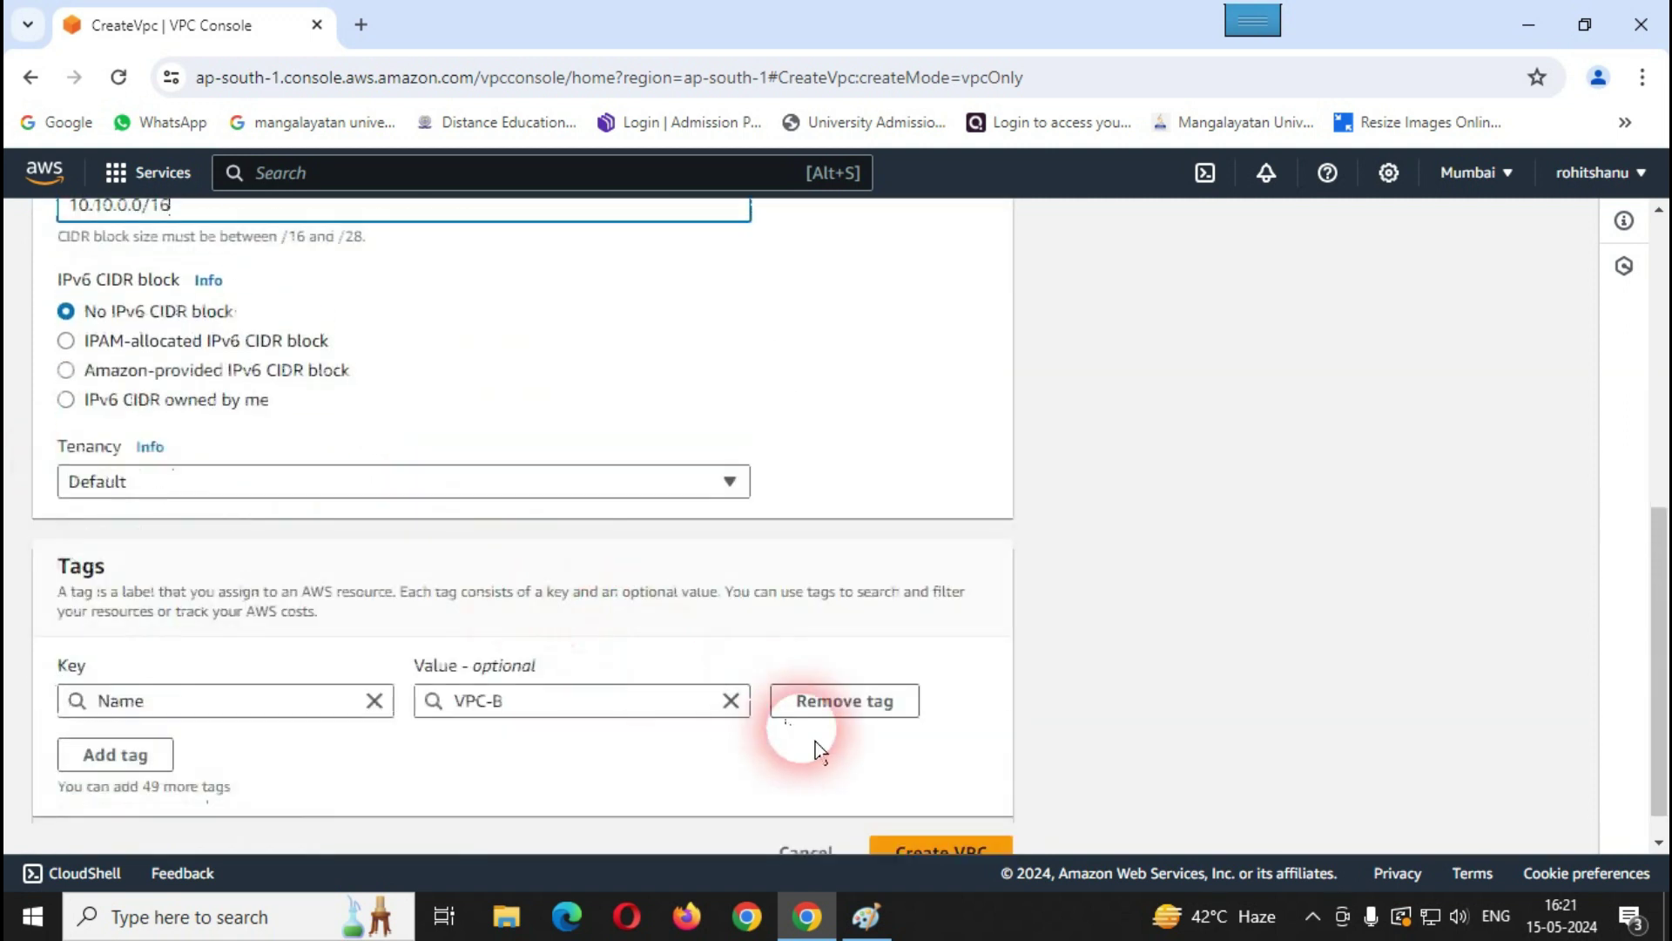
{"action": "scroll", "coordinate": [946, 820], "scroll_direction": "down", "scroll_amount": 1}
{"action": "left_click", "coordinate": [946, 820]}
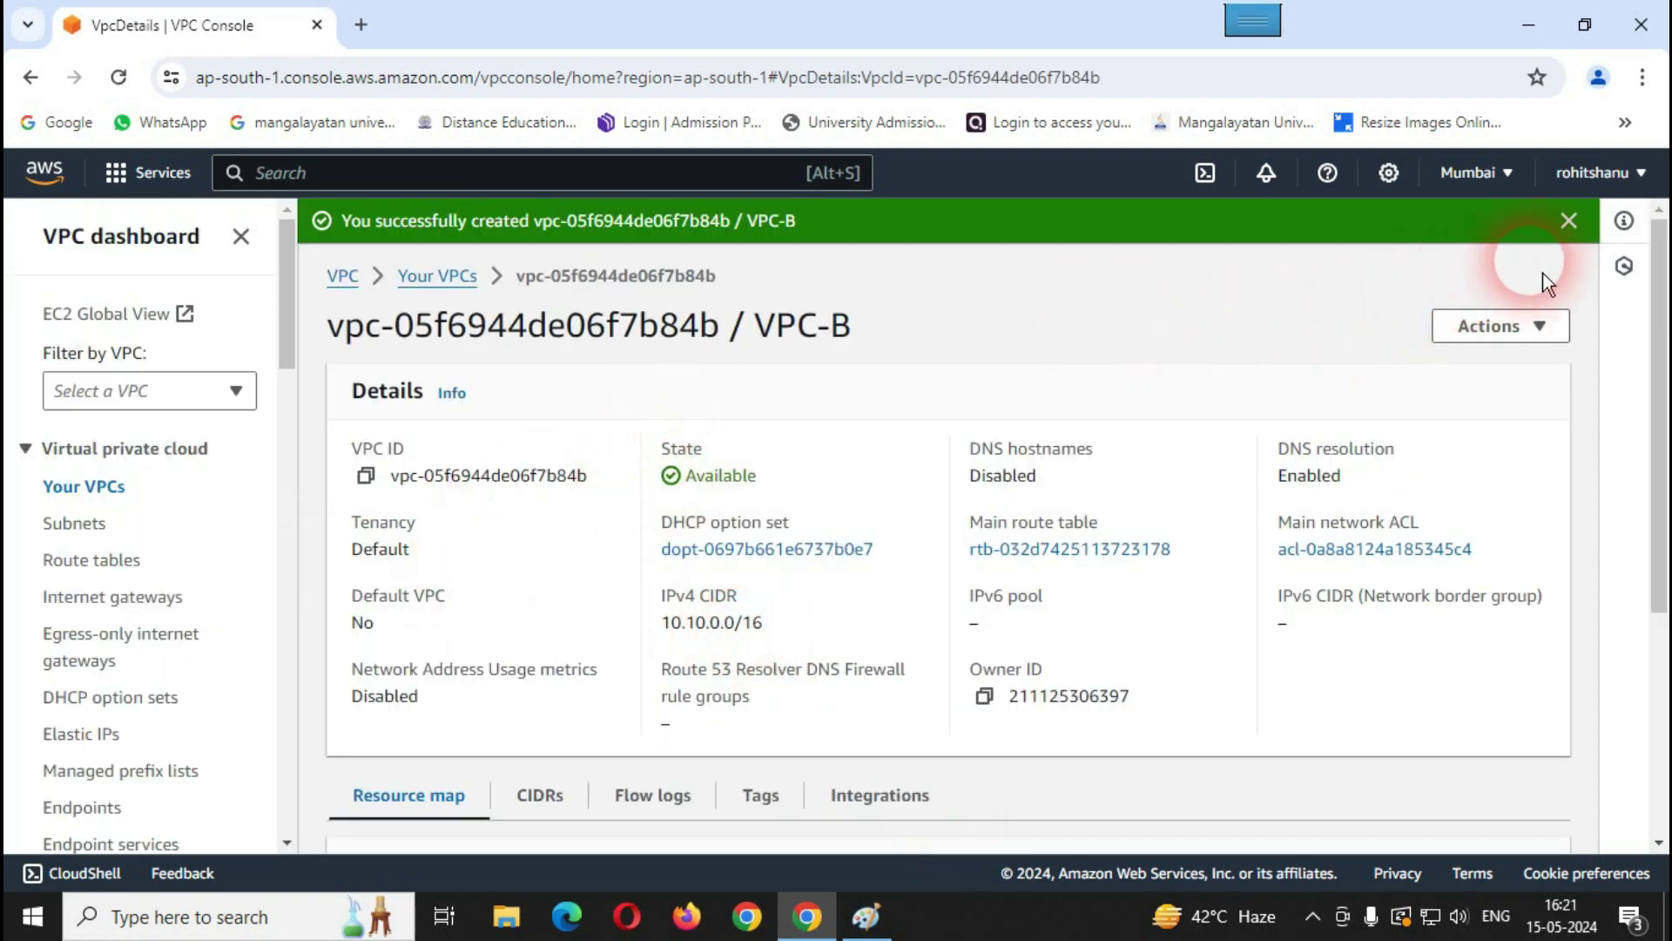
{"action": "left_click", "coordinate": [1568, 222]}
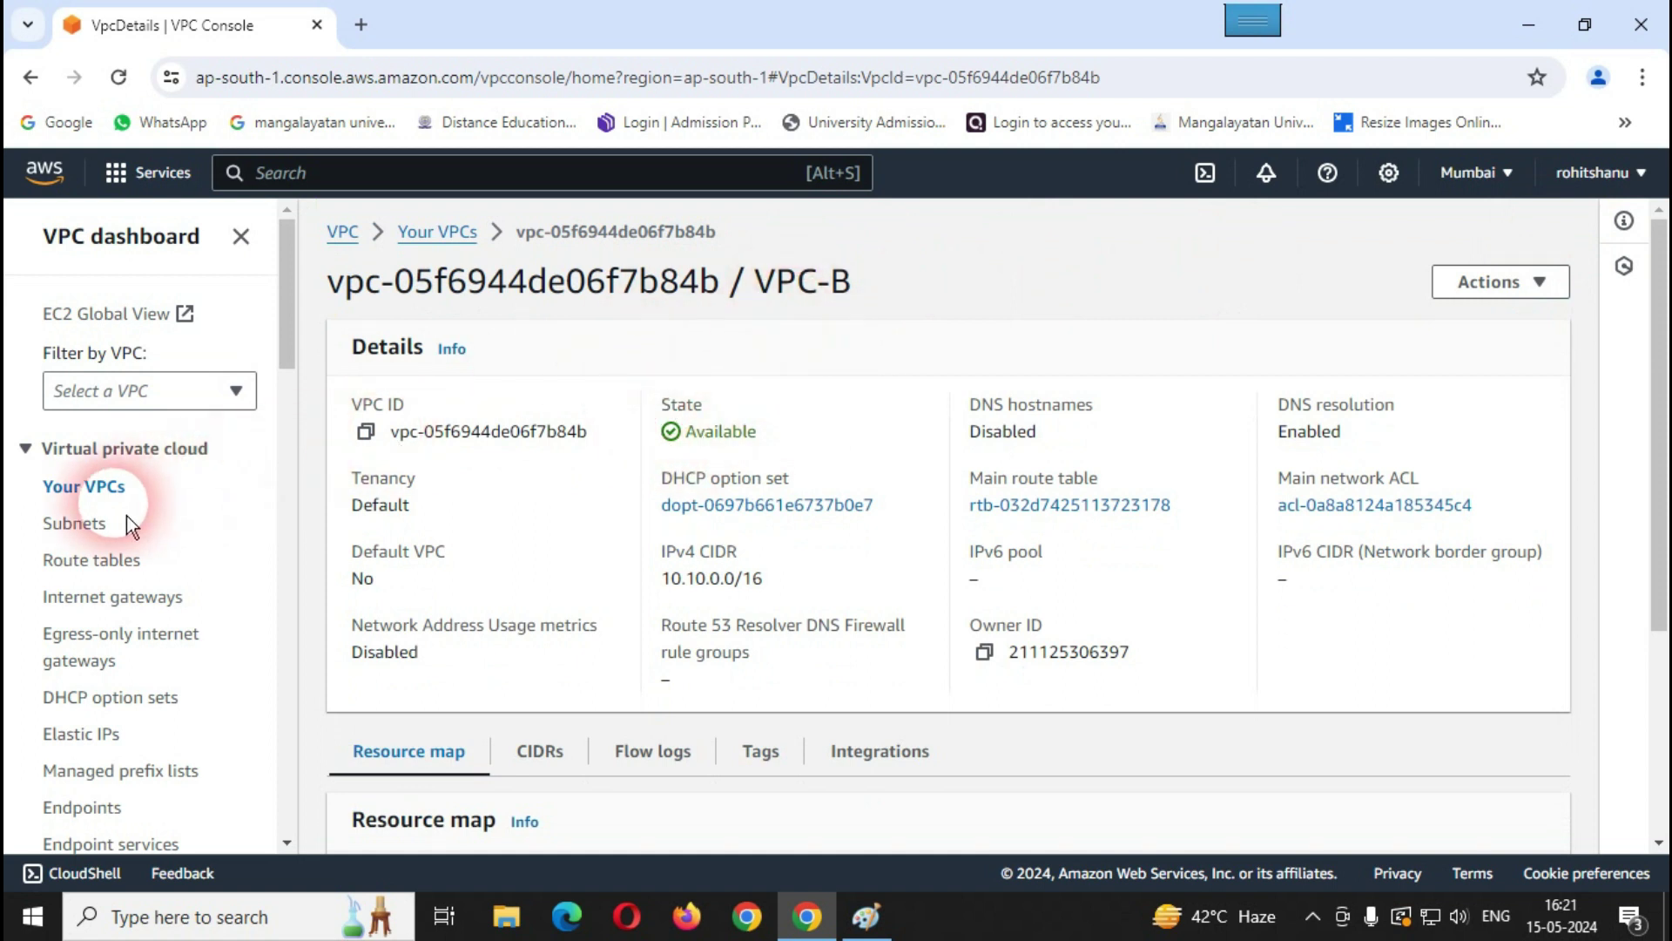
Step: Check both new VPCs in the VPC list and review the subnet part of the plan in Paint
{"action": "left_click", "coordinate": [105, 493]}
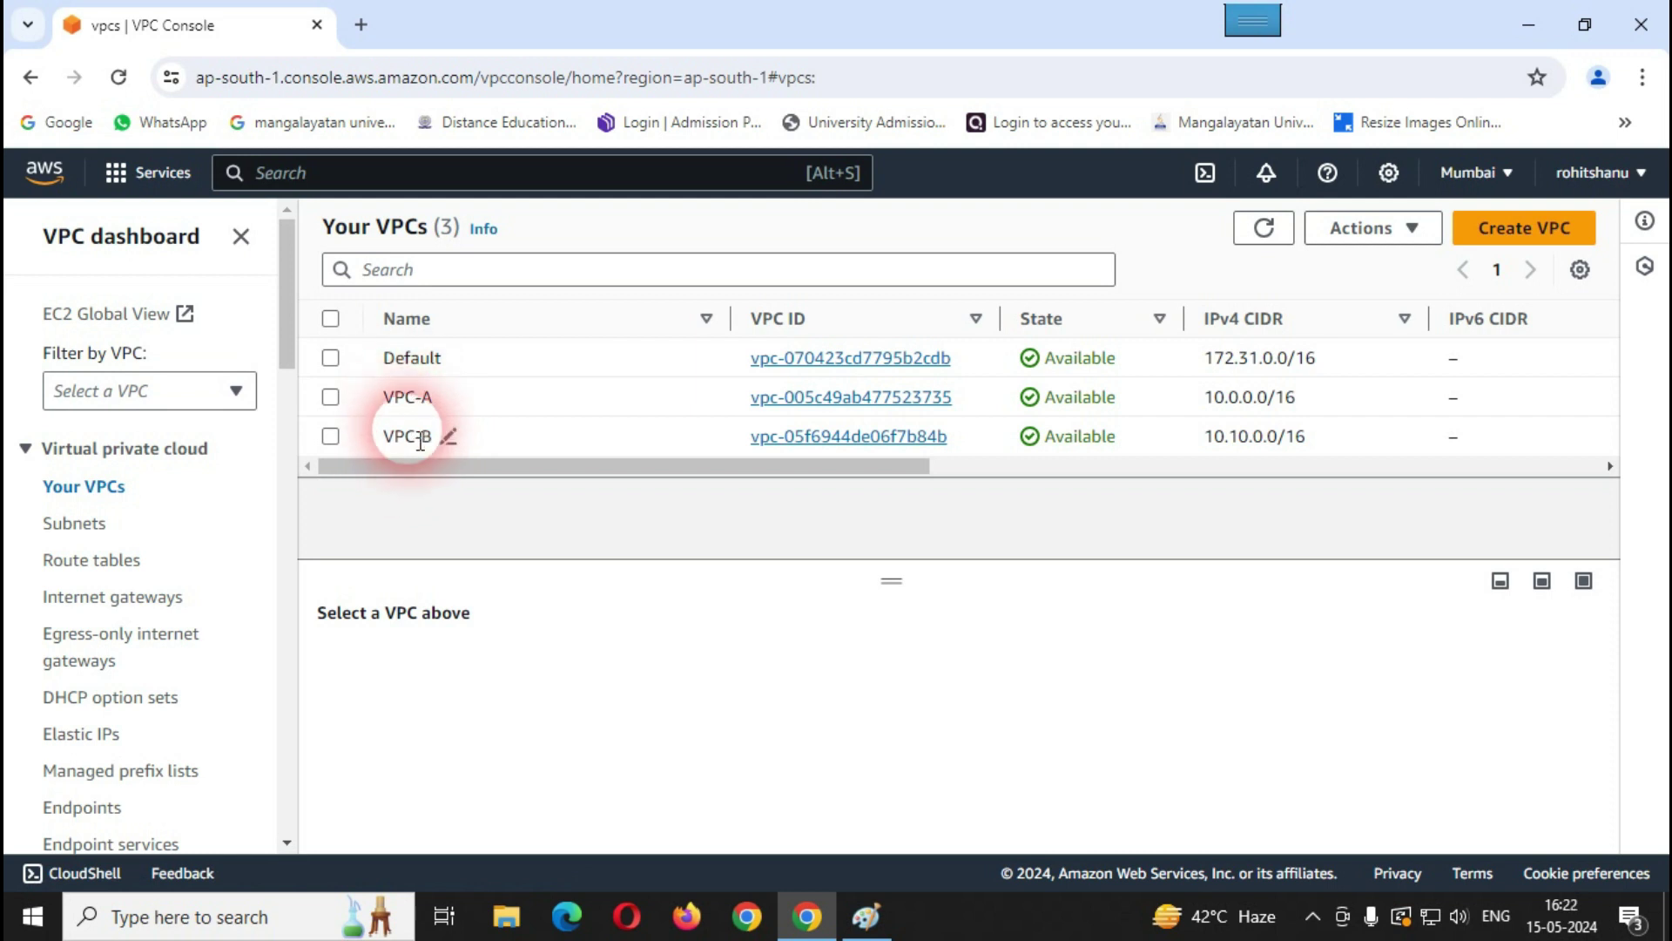
{"action": "mouse_move", "coordinate": [462, 432]}
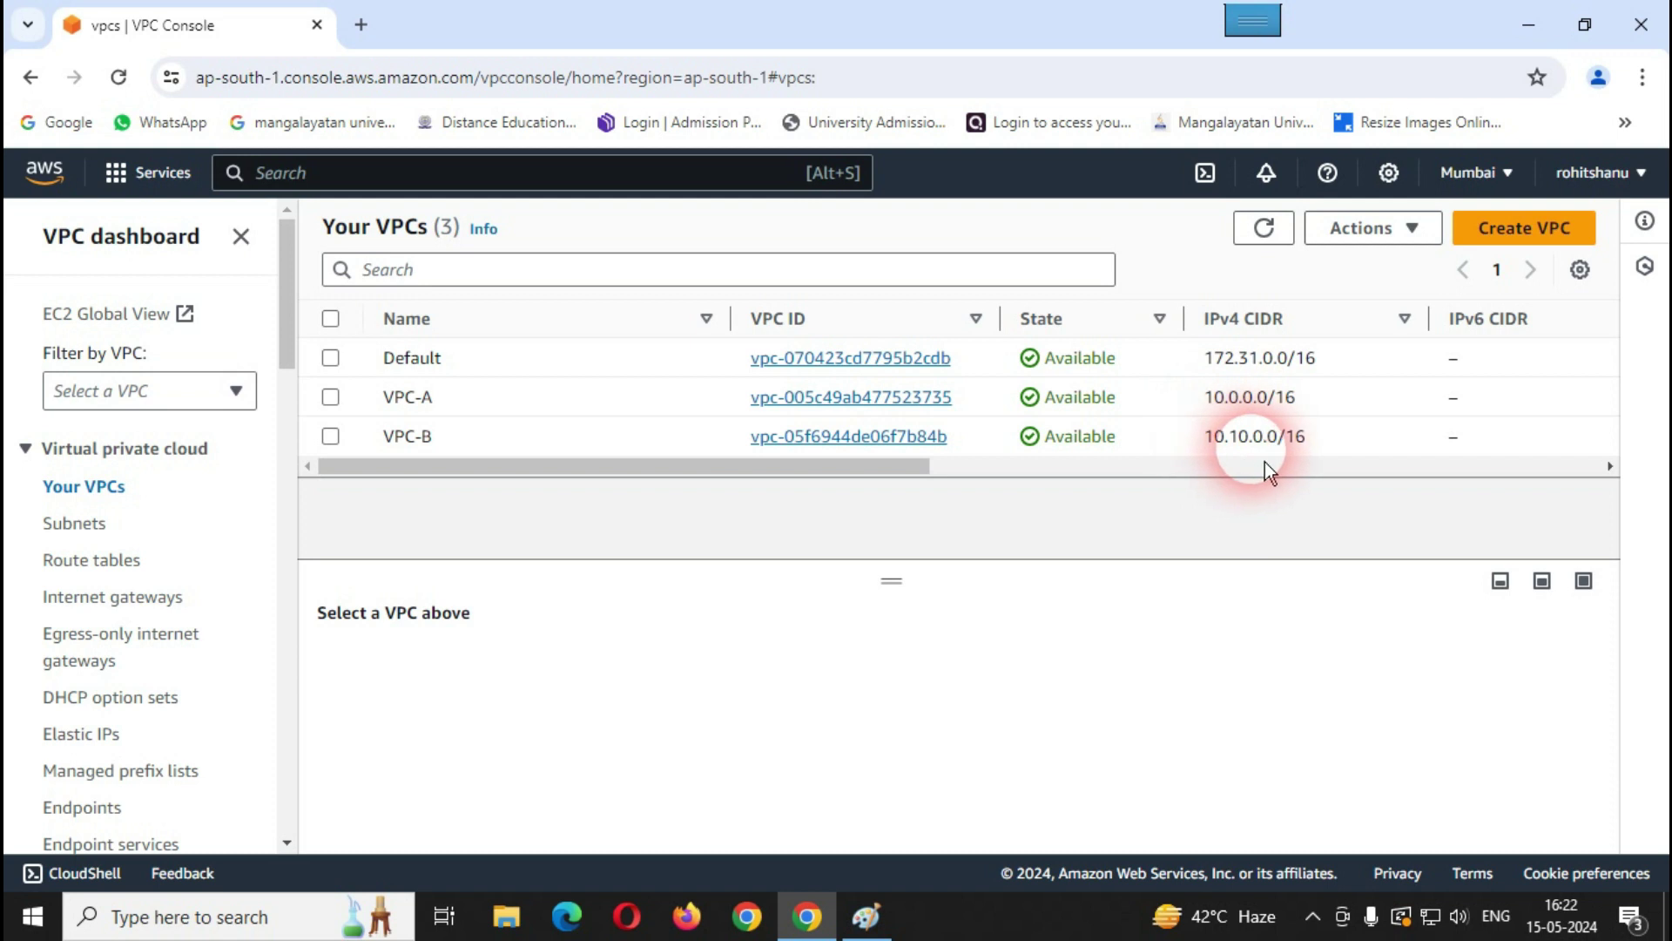
{"action": "left_click", "coordinate": [867, 916]}
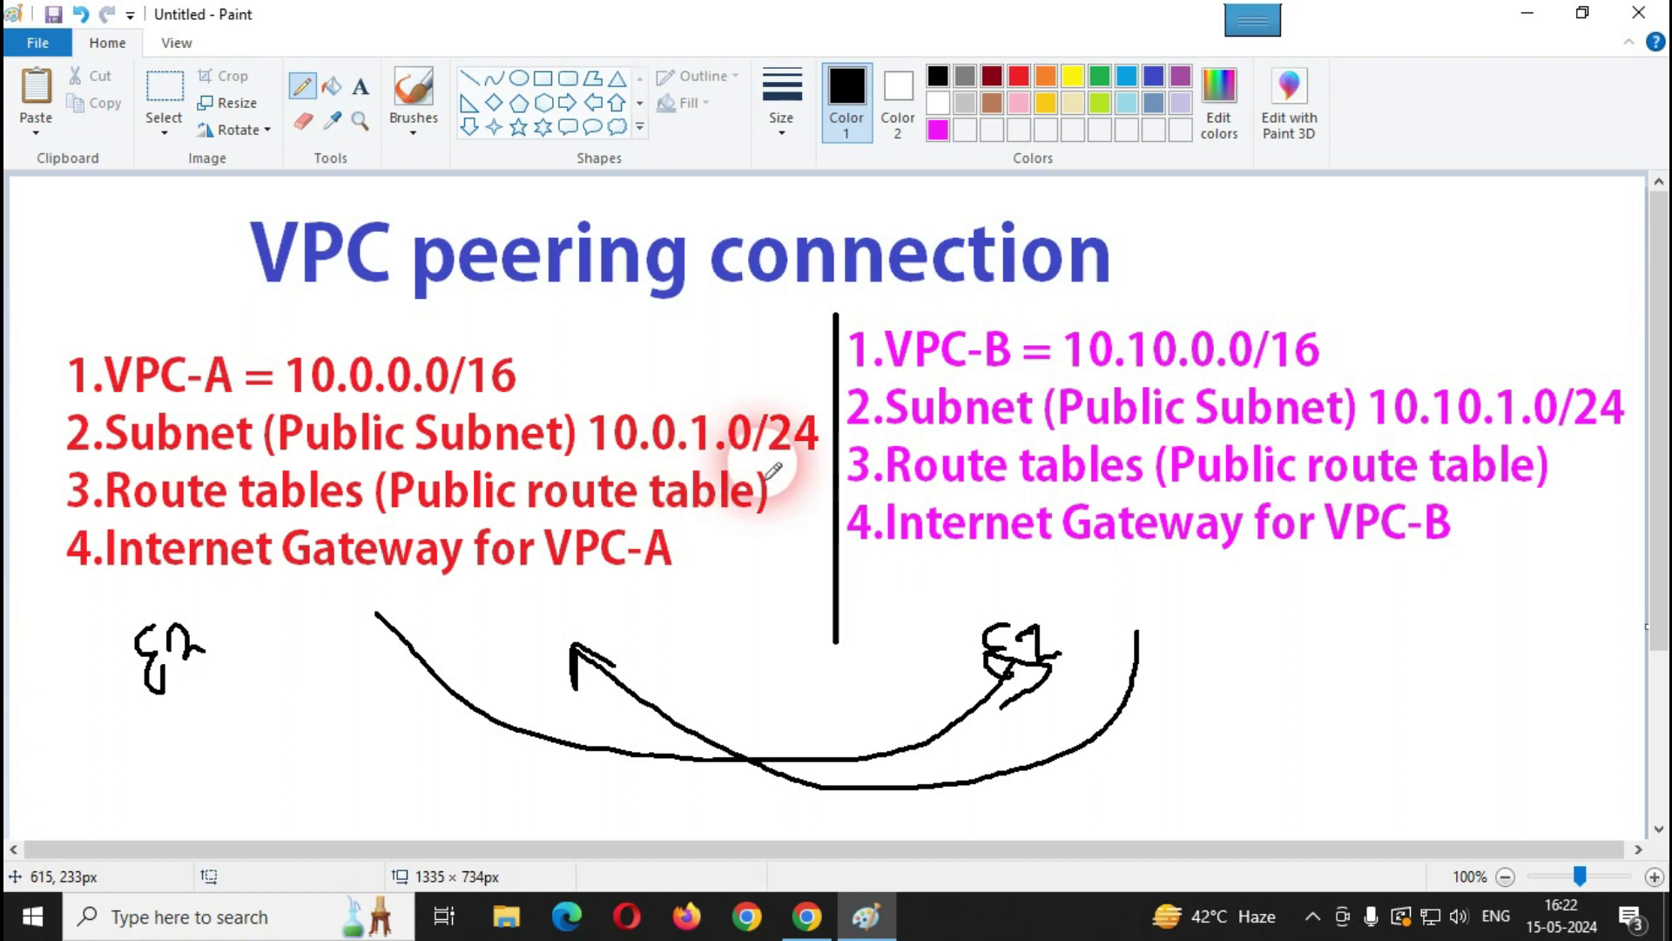
{"action": "left_click", "coordinate": [807, 915]}
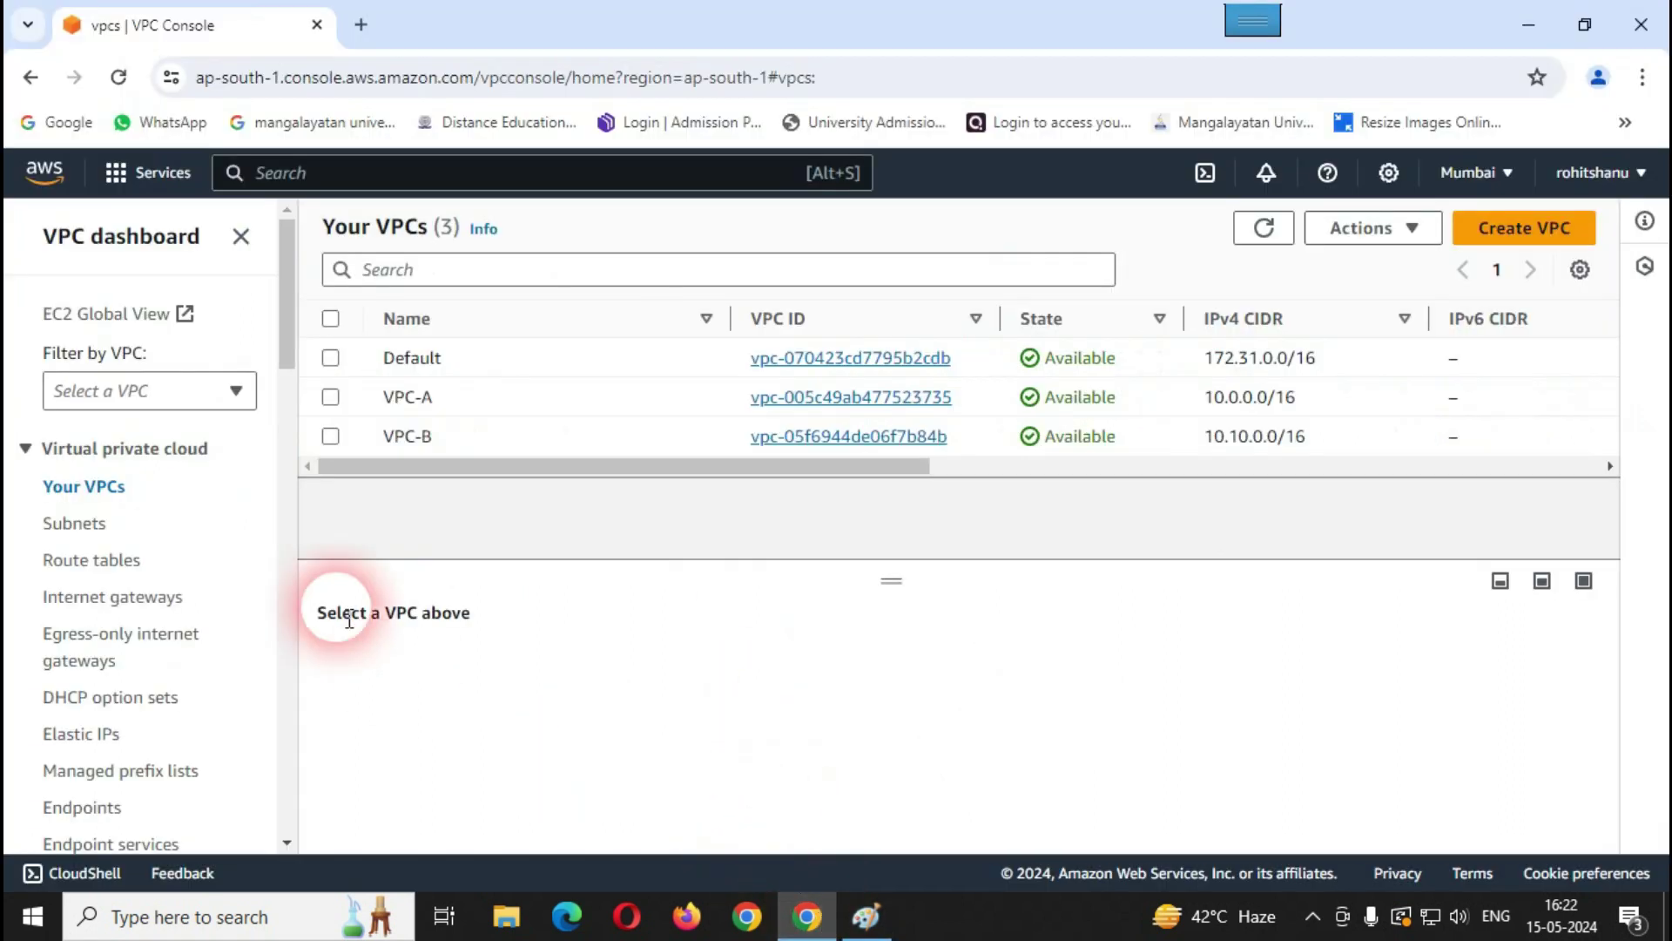
Step: Start creating a new subnet and assign it to VPC-A
{"action": "left_click", "coordinate": [90, 531]}
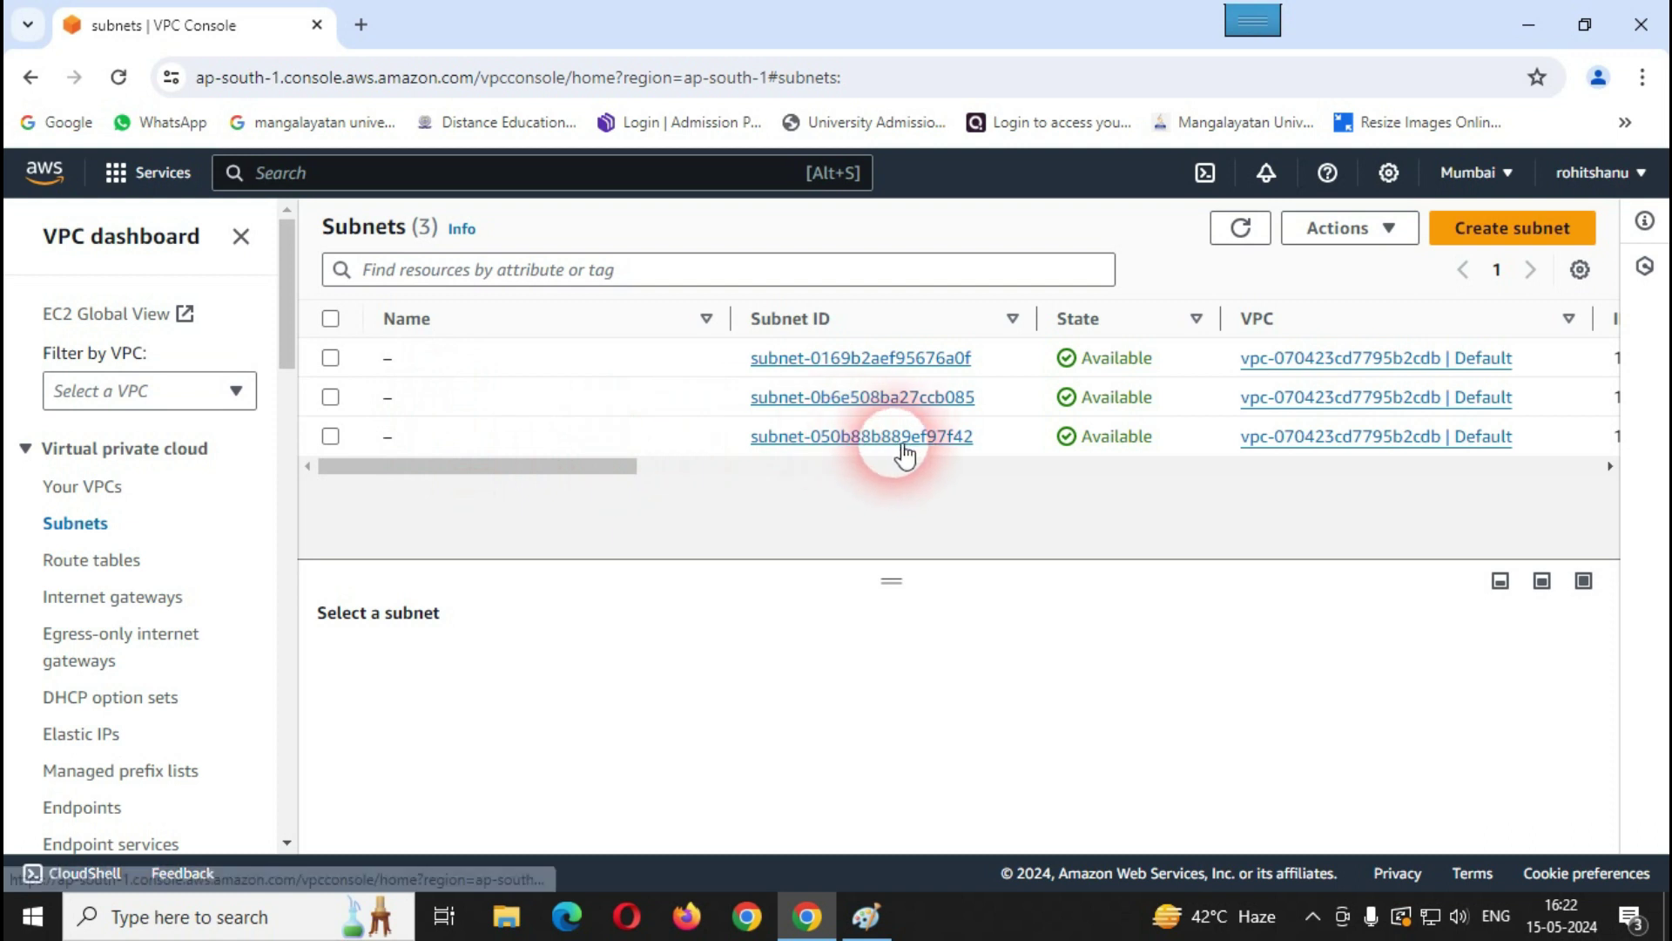
{"action": "left_click", "coordinate": [1479, 241]}
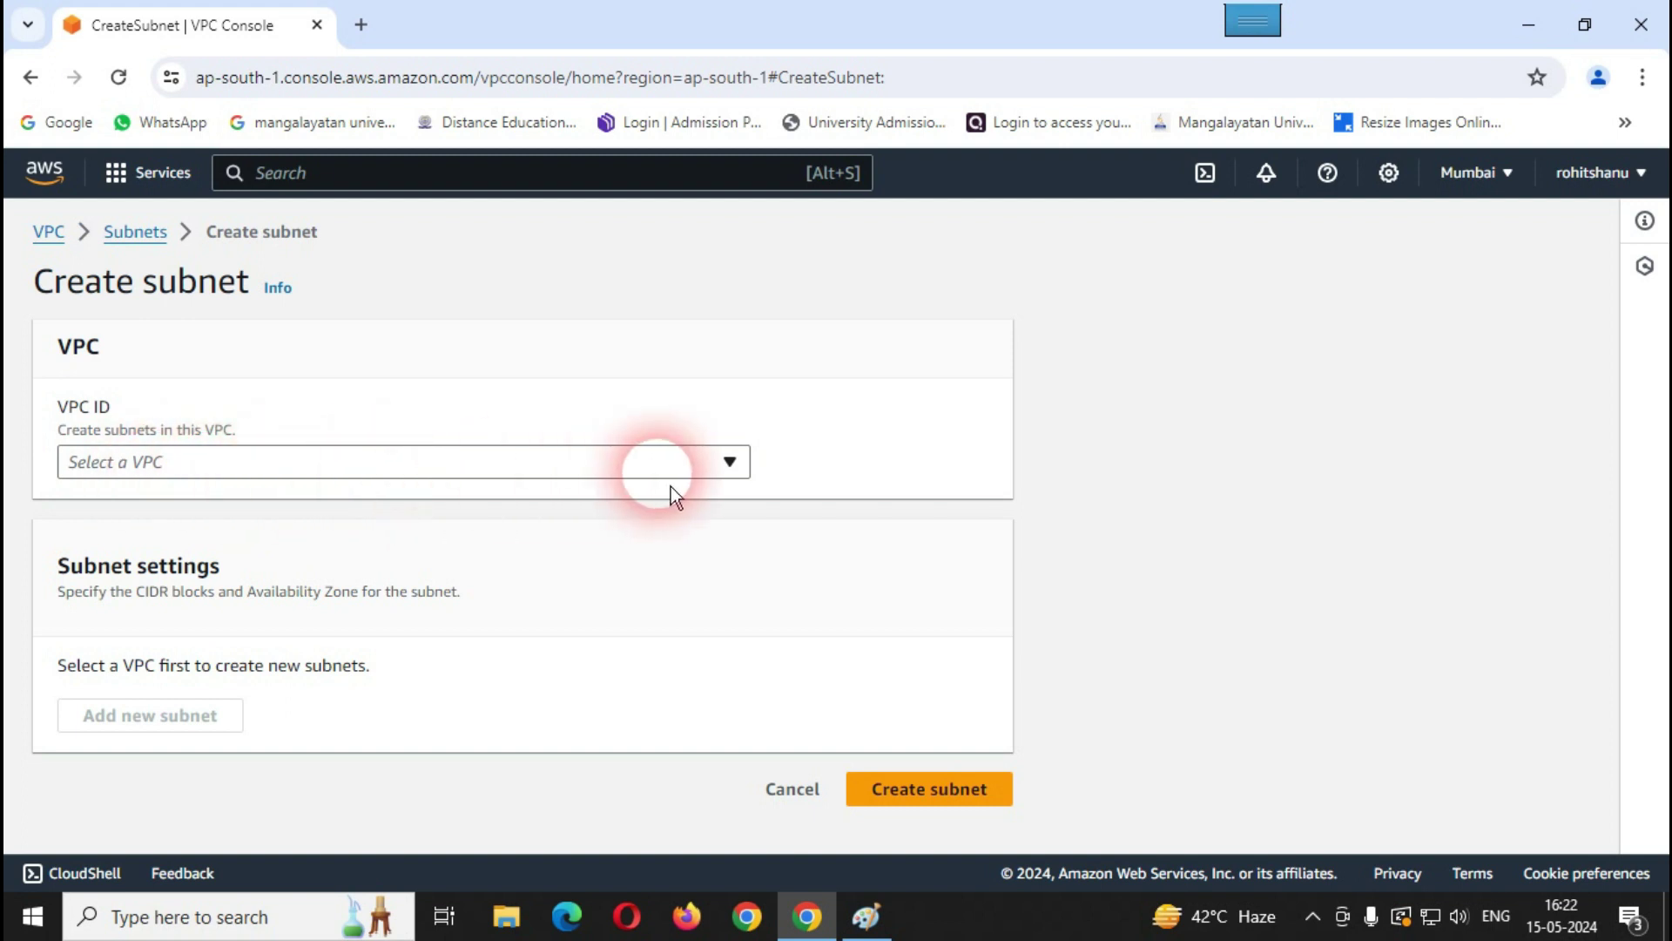
{"action": "left_click", "coordinate": [709, 478]}
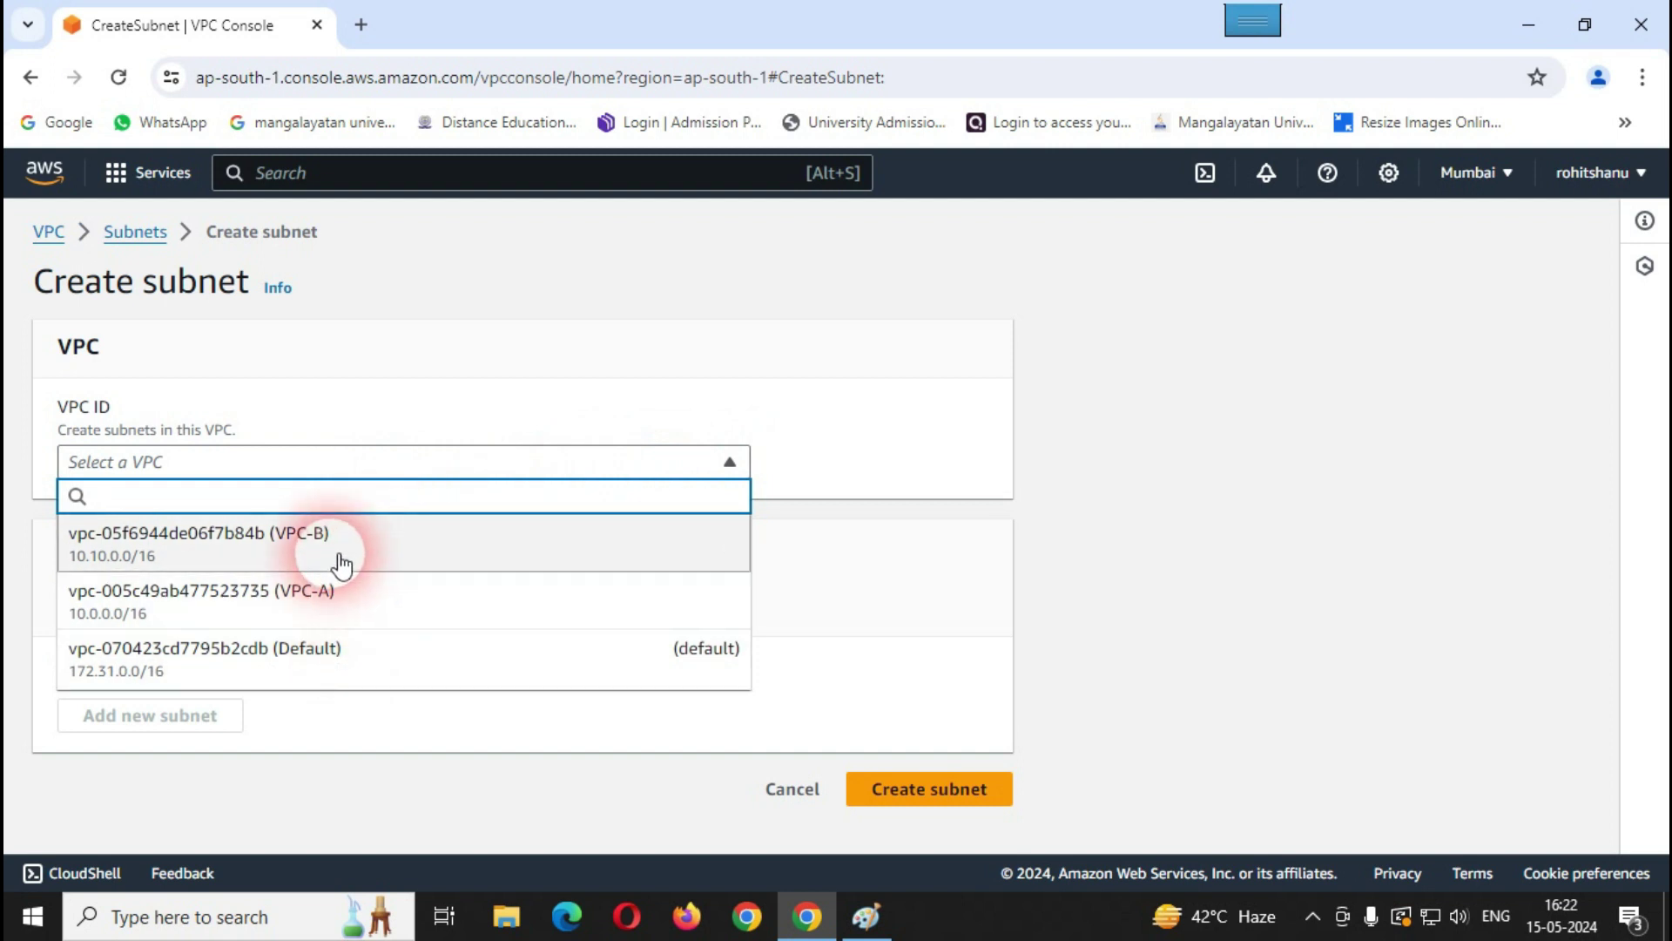
{"action": "left_click", "coordinate": [344, 610]}
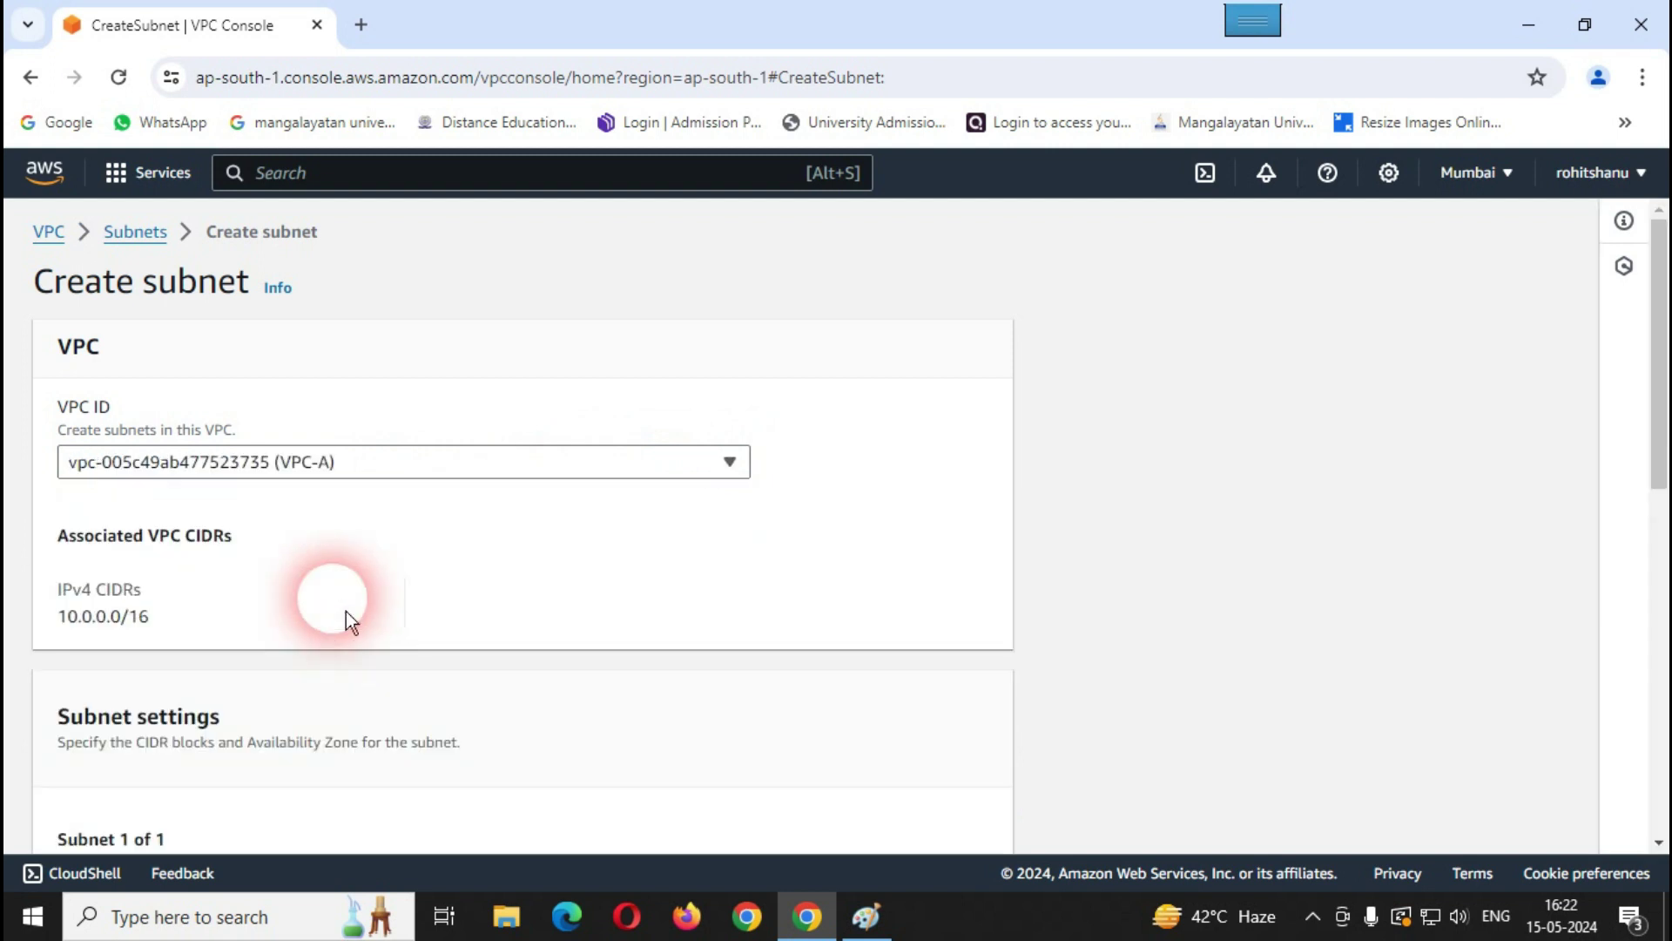
Step: Name the subnet PUBLIC SUBNET VPC-A and choose the availability zone Asia Pacific (Mumbai) / ap-south-1a
{"action": "scroll", "coordinate": [347, 611], "scroll_direction": "down", "scroll_amount": 3}
{"action": "scroll", "coordinate": [305, 634], "scroll_direction": "down", "scroll_amount": 3}
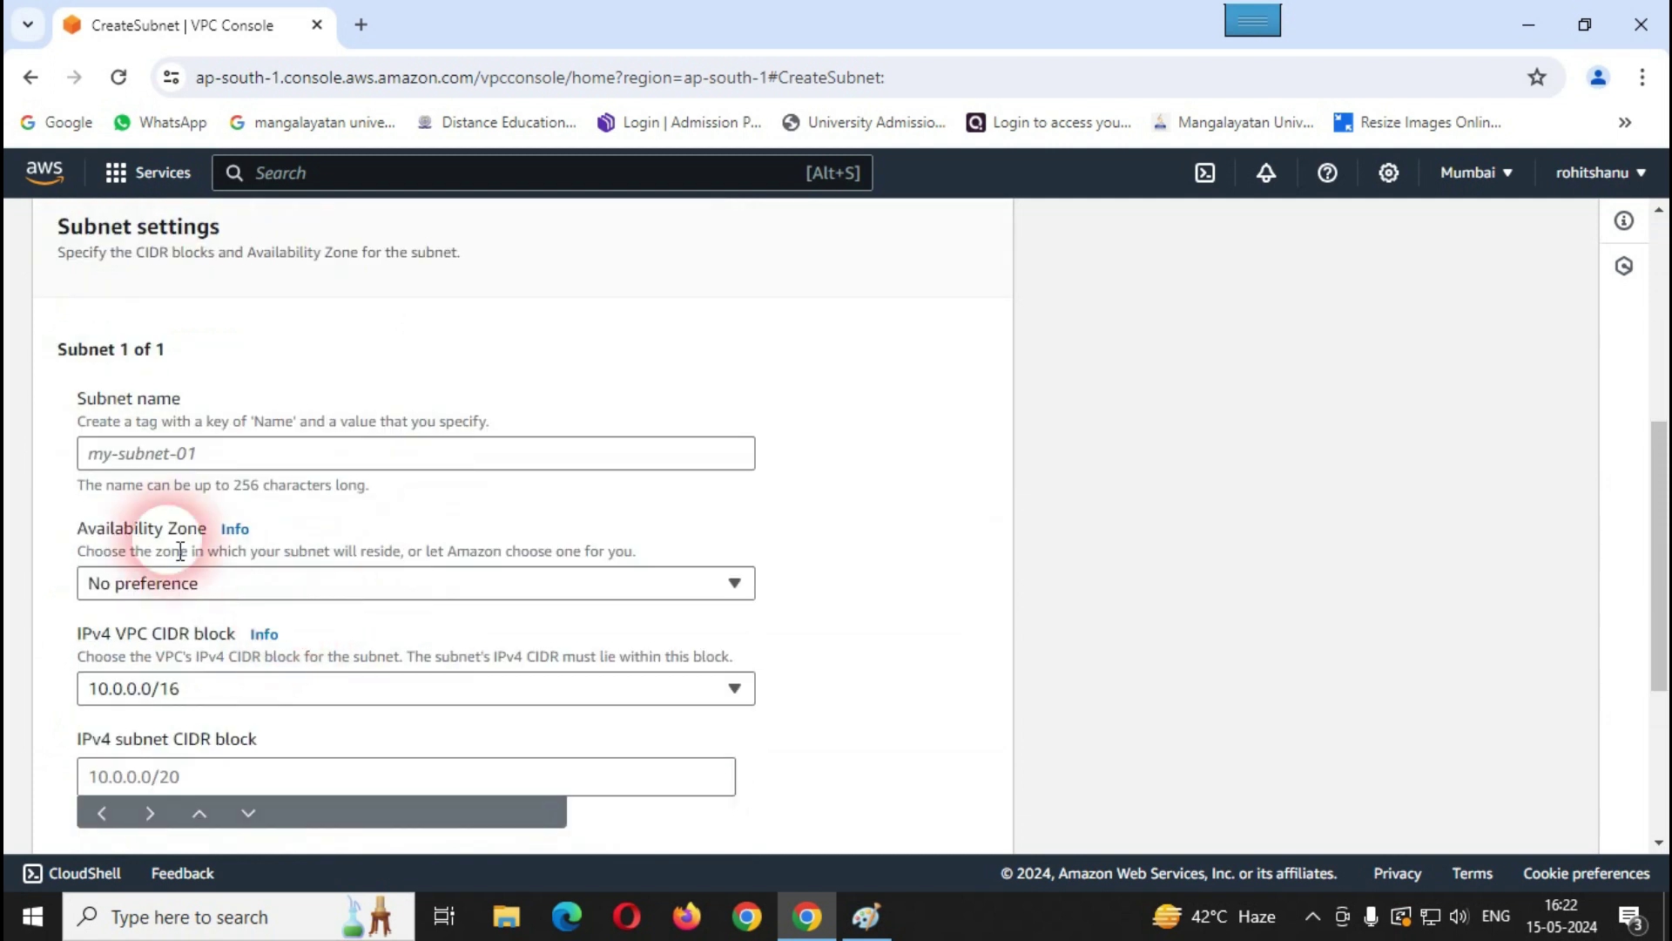
{"action": "left_click", "coordinate": [159, 465]}
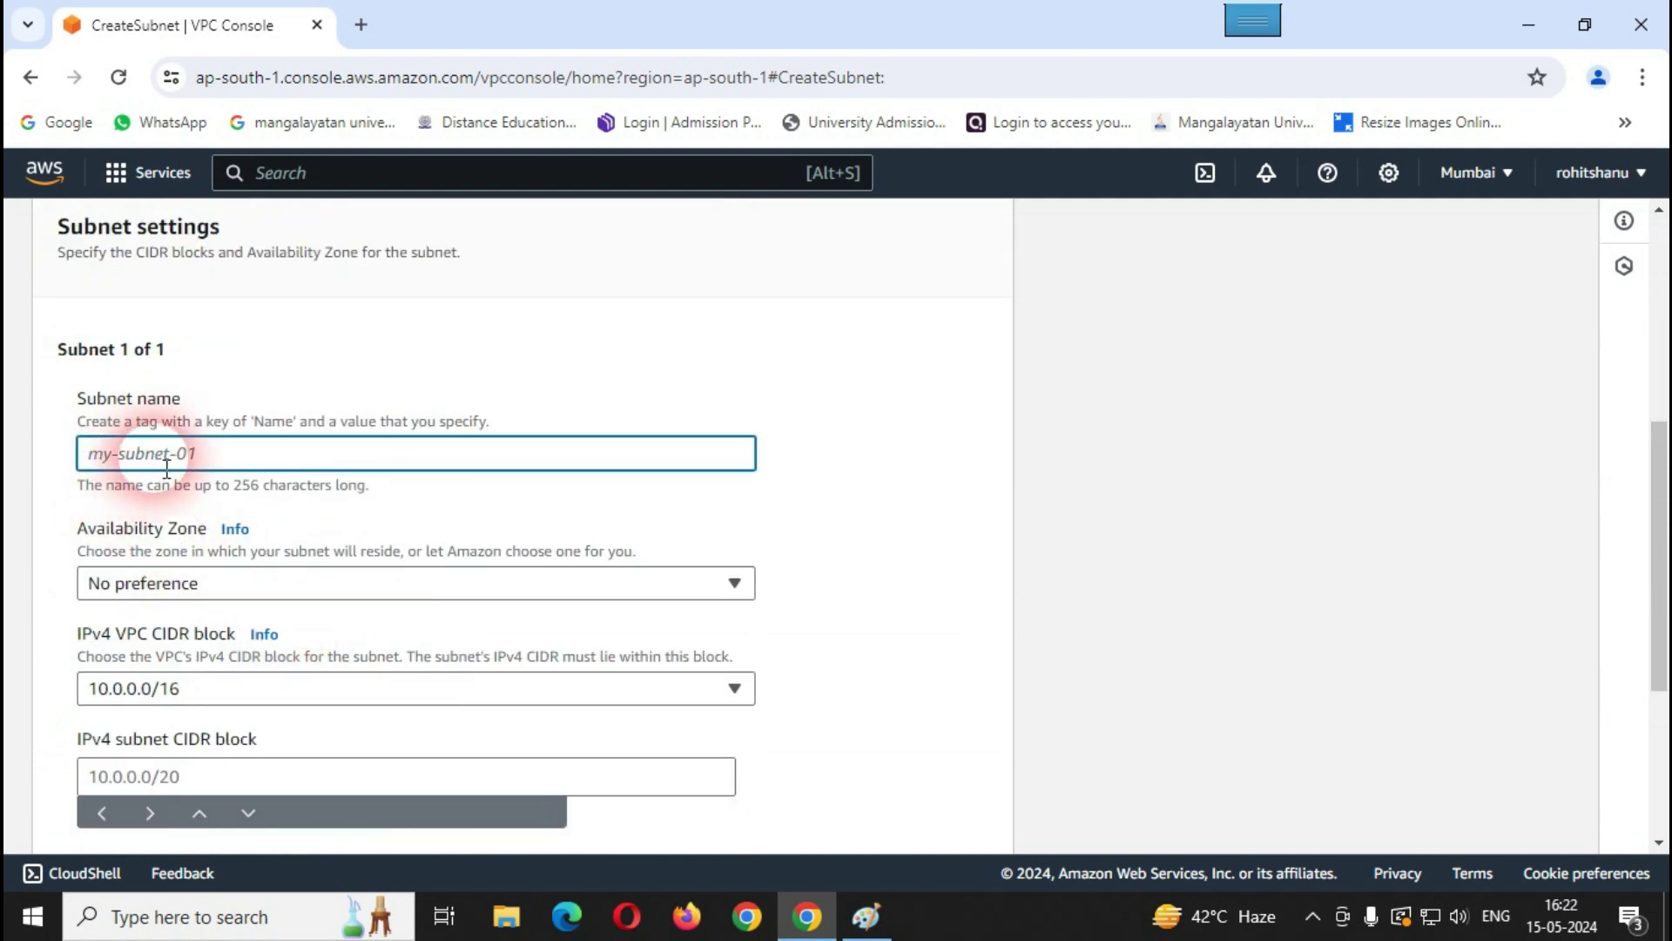
{"action": "type", "text": "PUBLIC SUBNET VPC-A"}
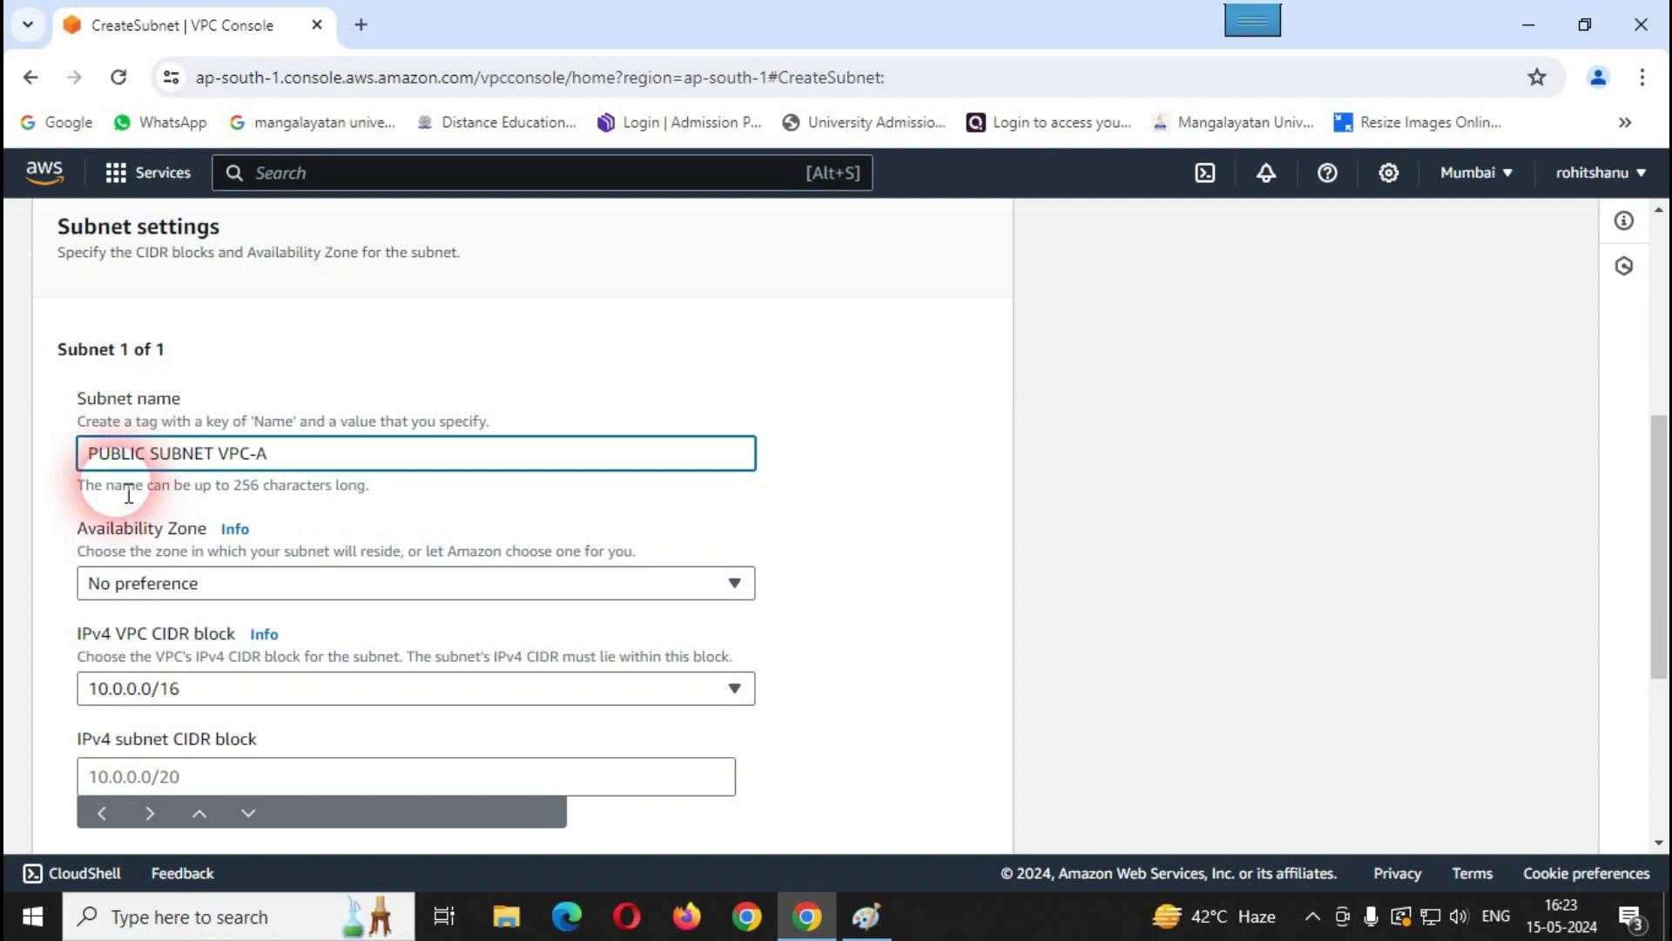
{"action": "left_click", "coordinate": [294, 597]}
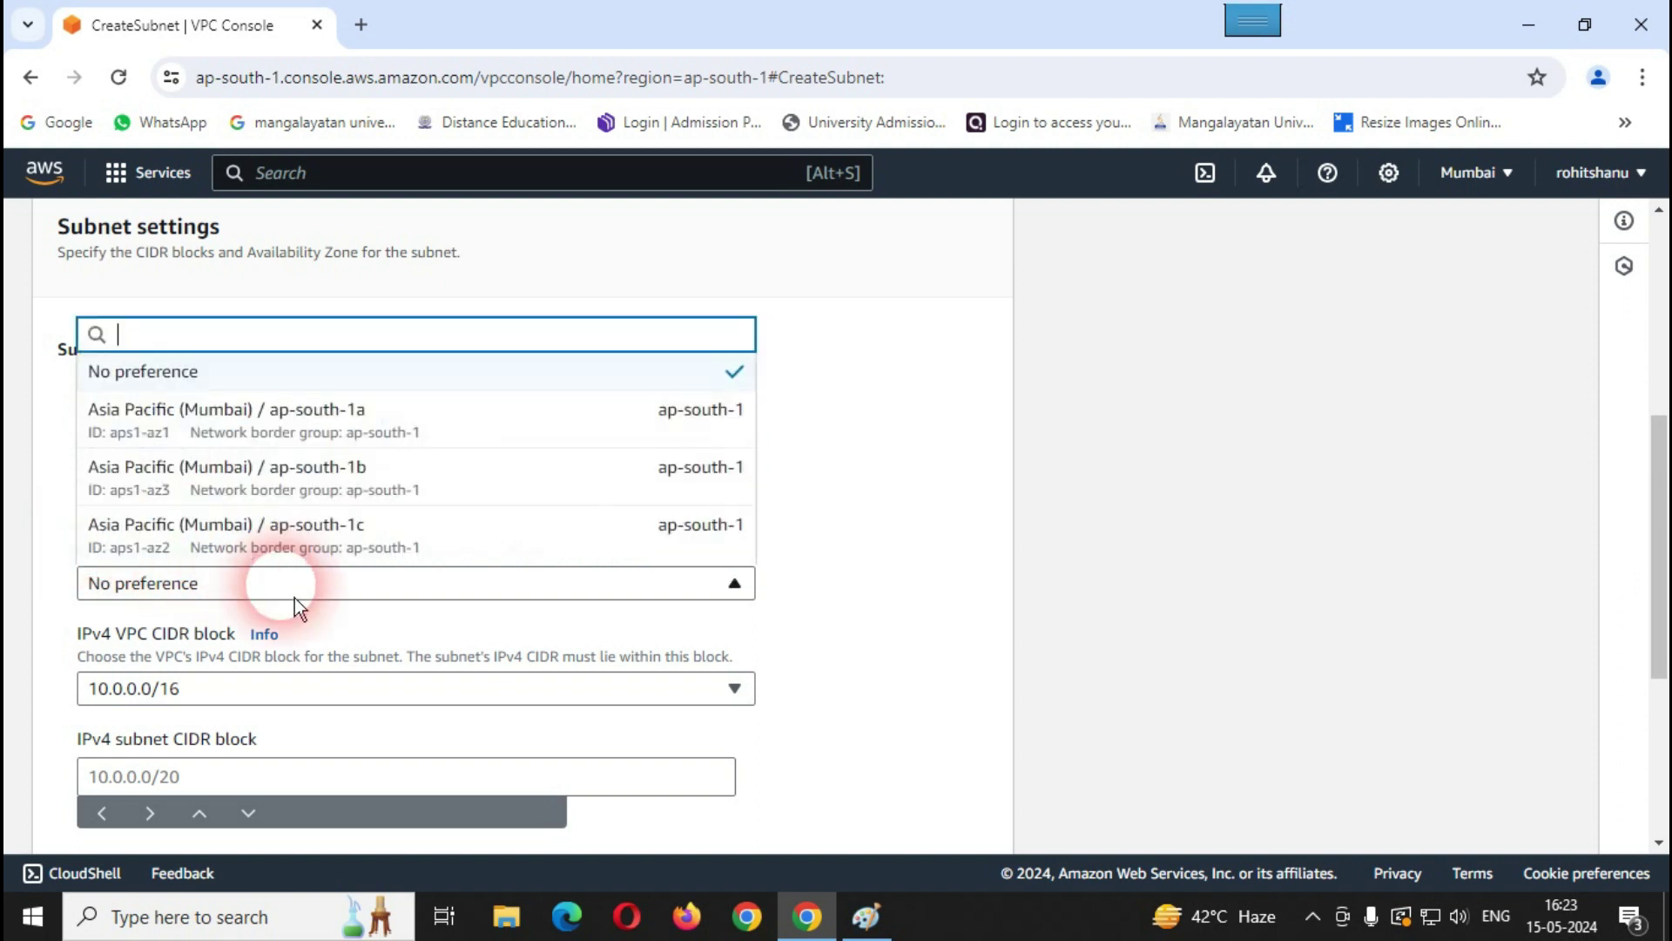
{"action": "left_click", "coordinate": [247, 418]}
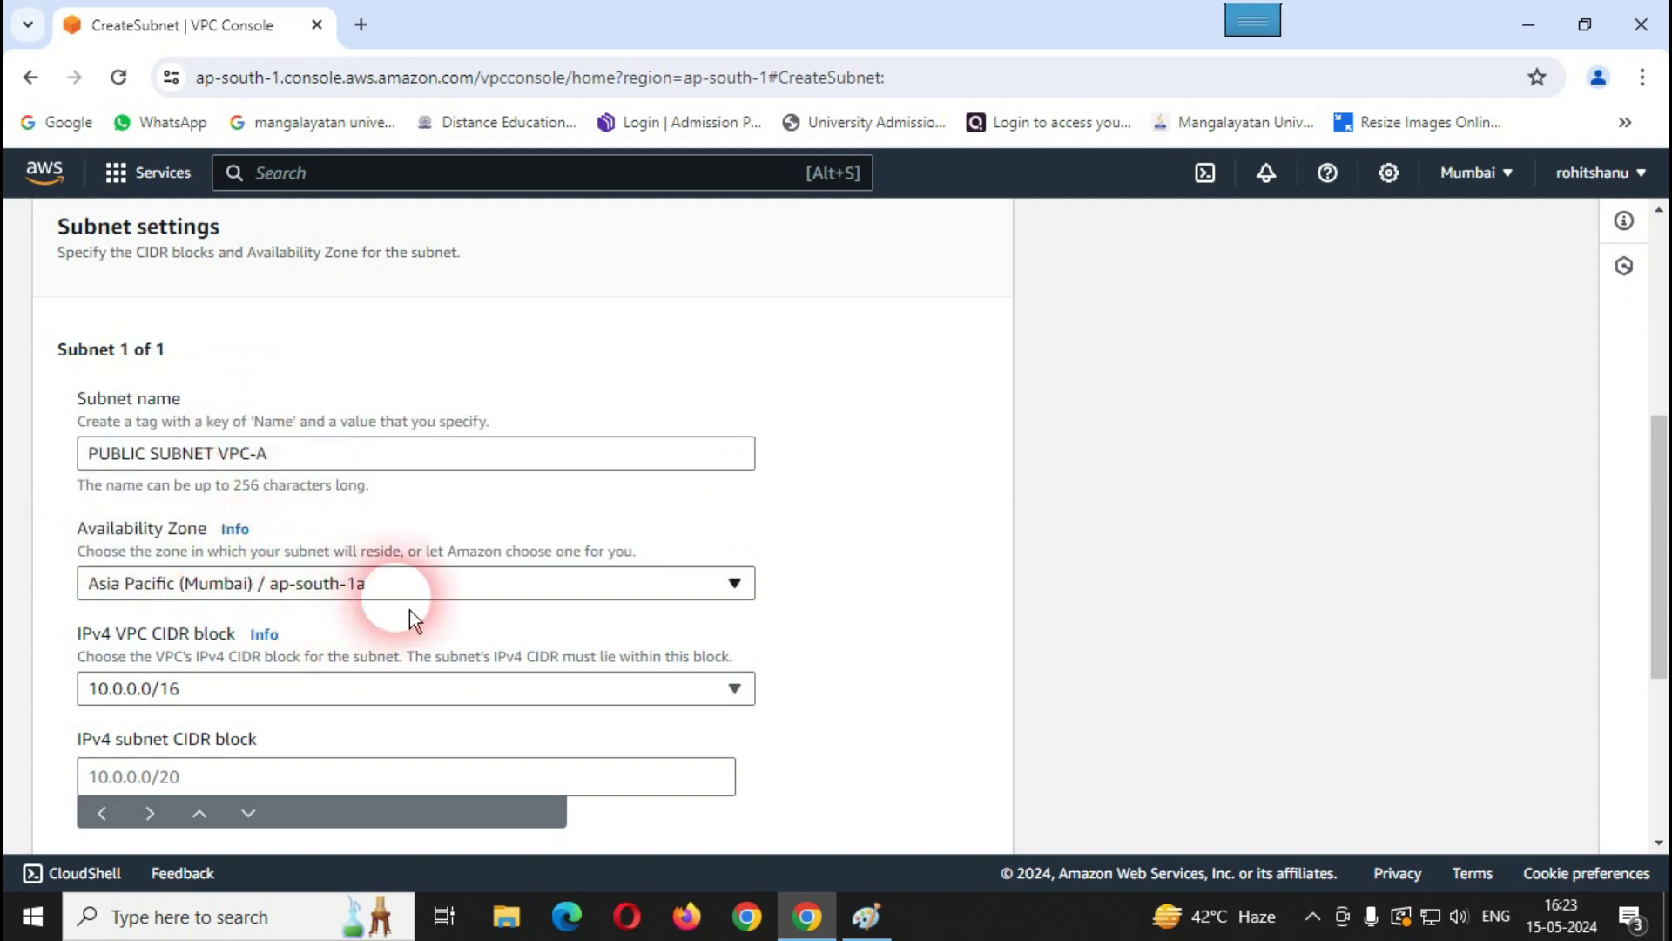
Step: Set the subnet's IPv4 CIDR block to 10.0.1.0/24 and check it against the plan in Paint
{"action": "scroll", "coordinate": [409, 609], "scroll_direction": "down", "scroll_amount": 3}
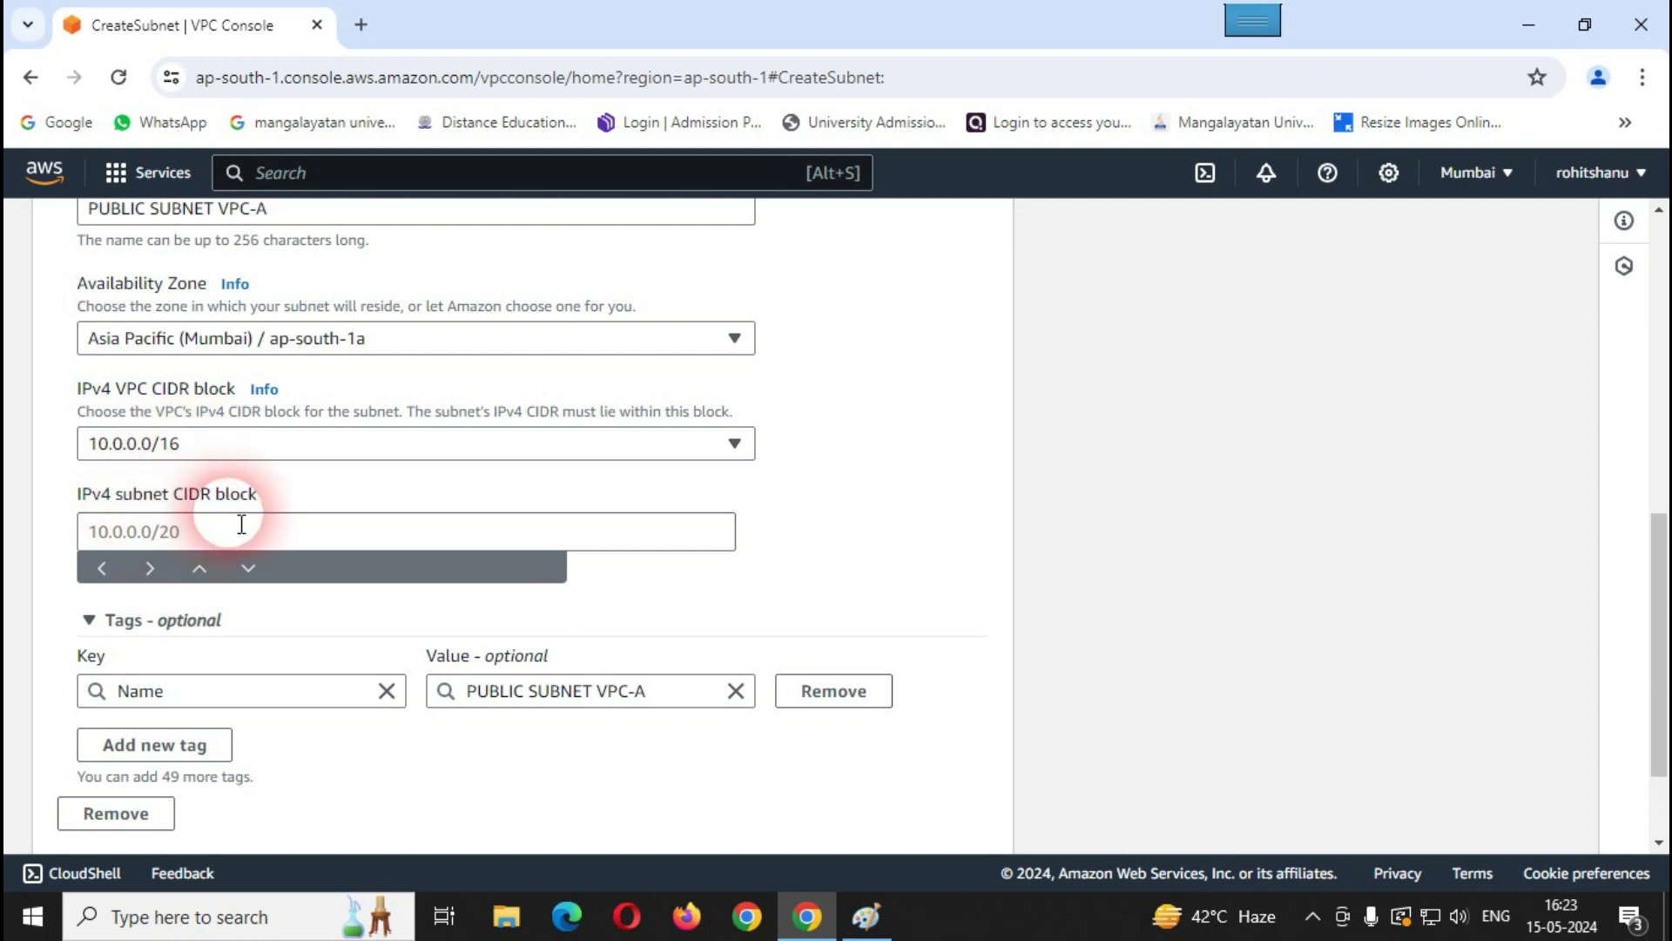
{"action": "left_click", "coordinate": [168, 541]}
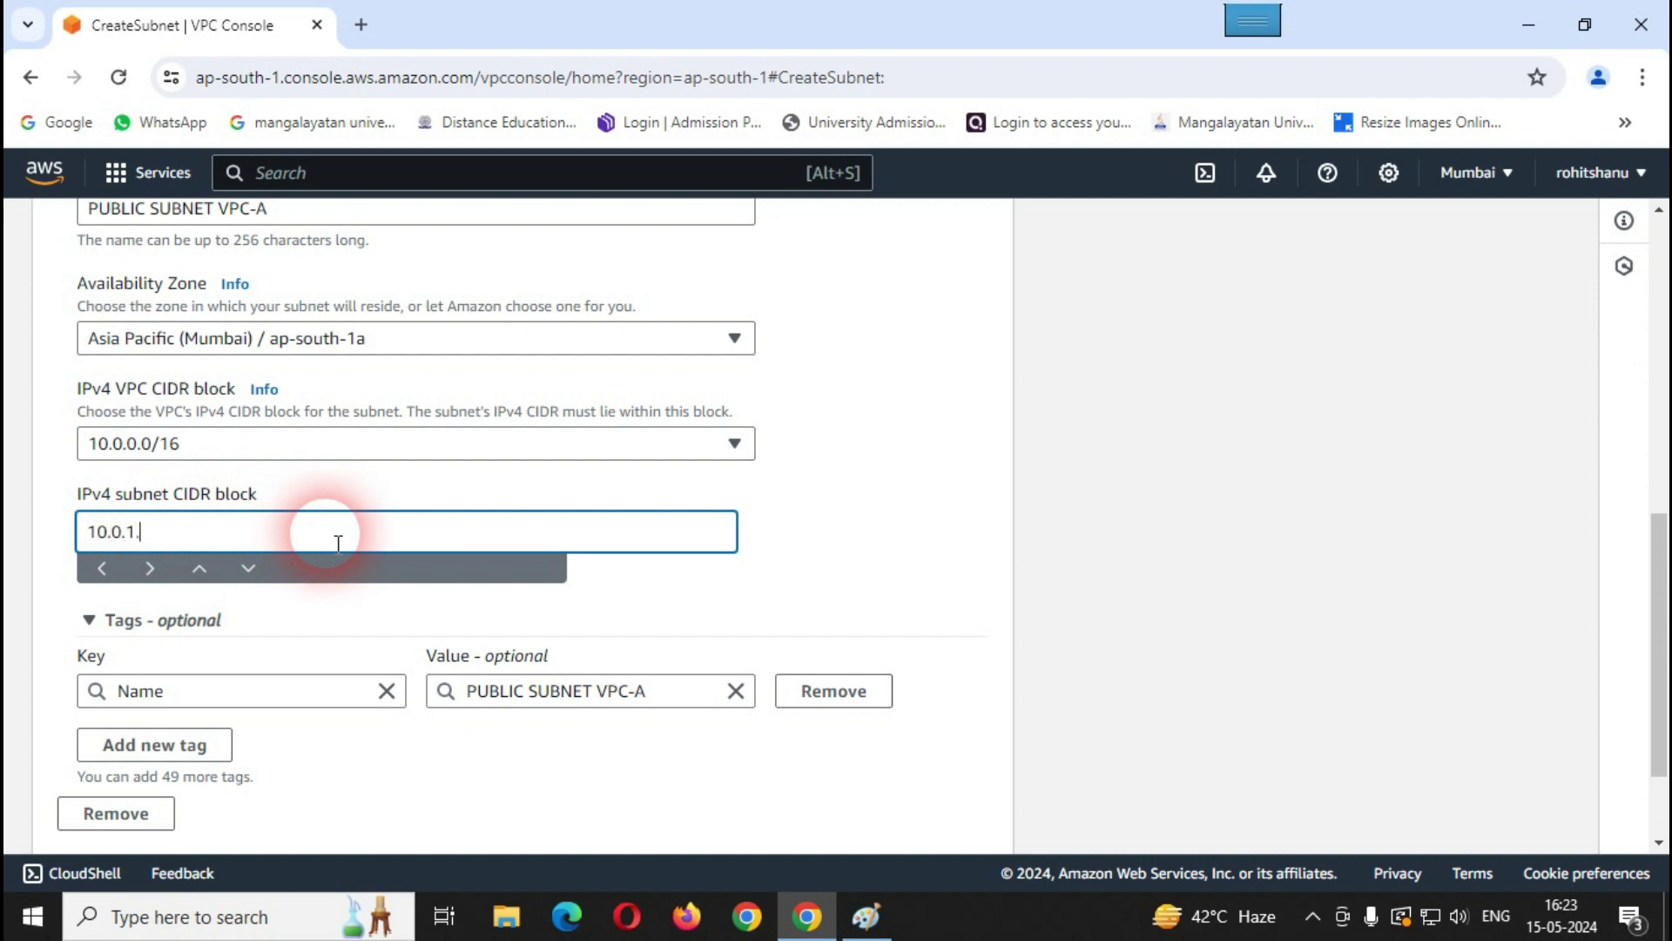
{"action": "type", "text": "10.0.1.0/24"}
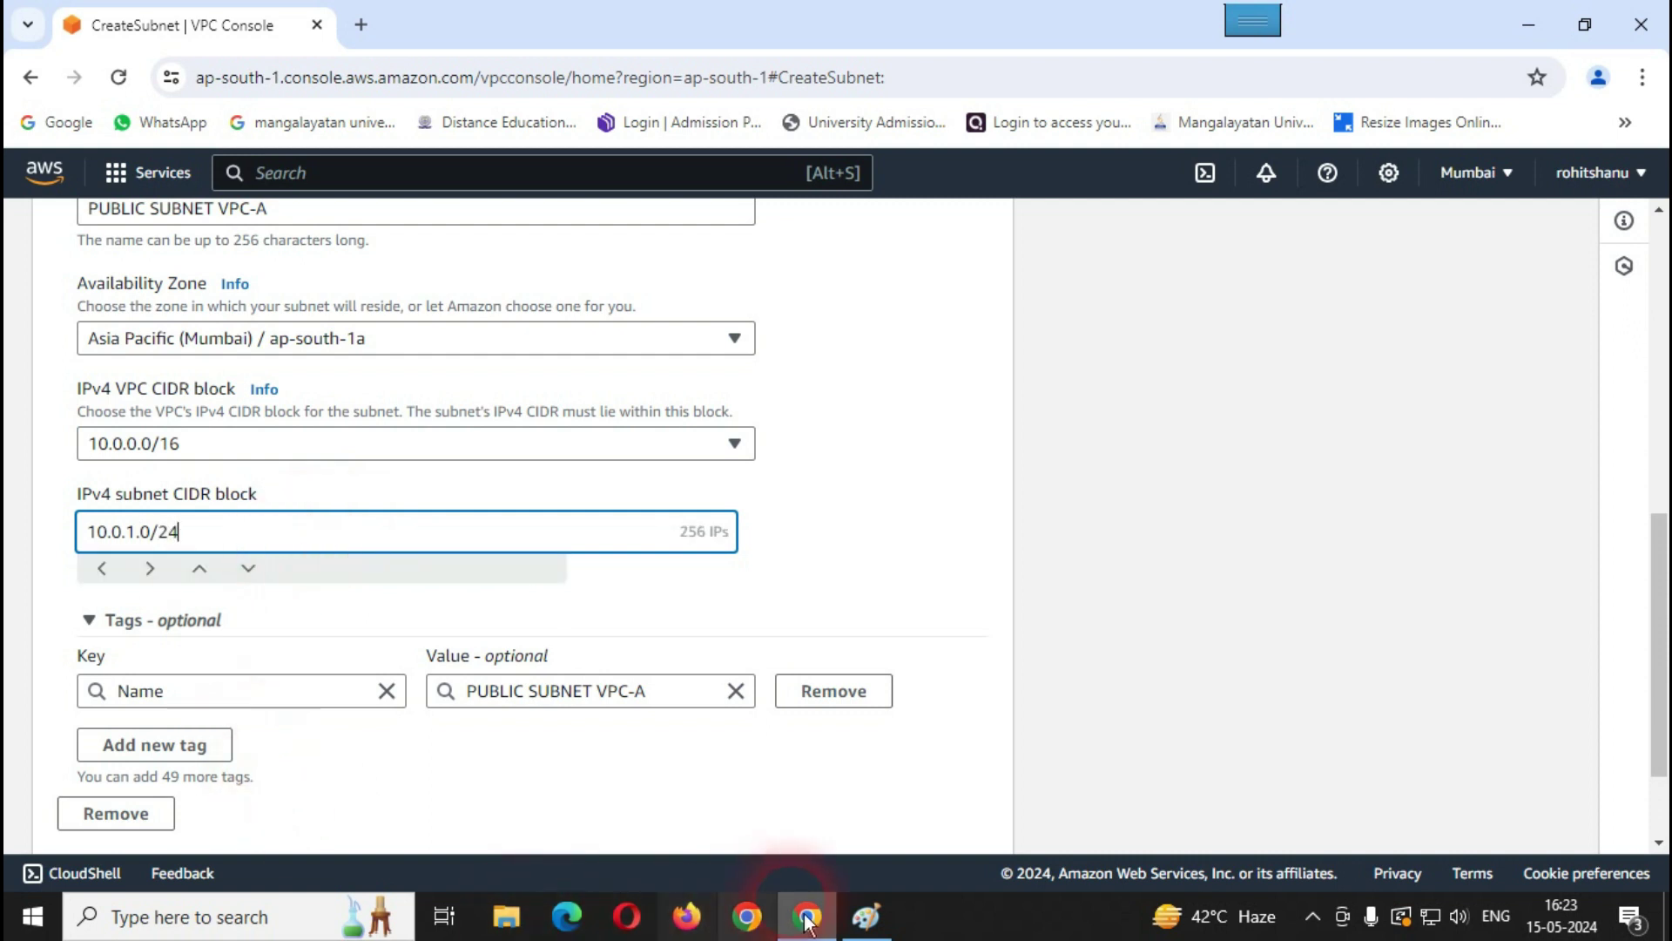
{"action": "left_click", "coordinate": [873, 932]}
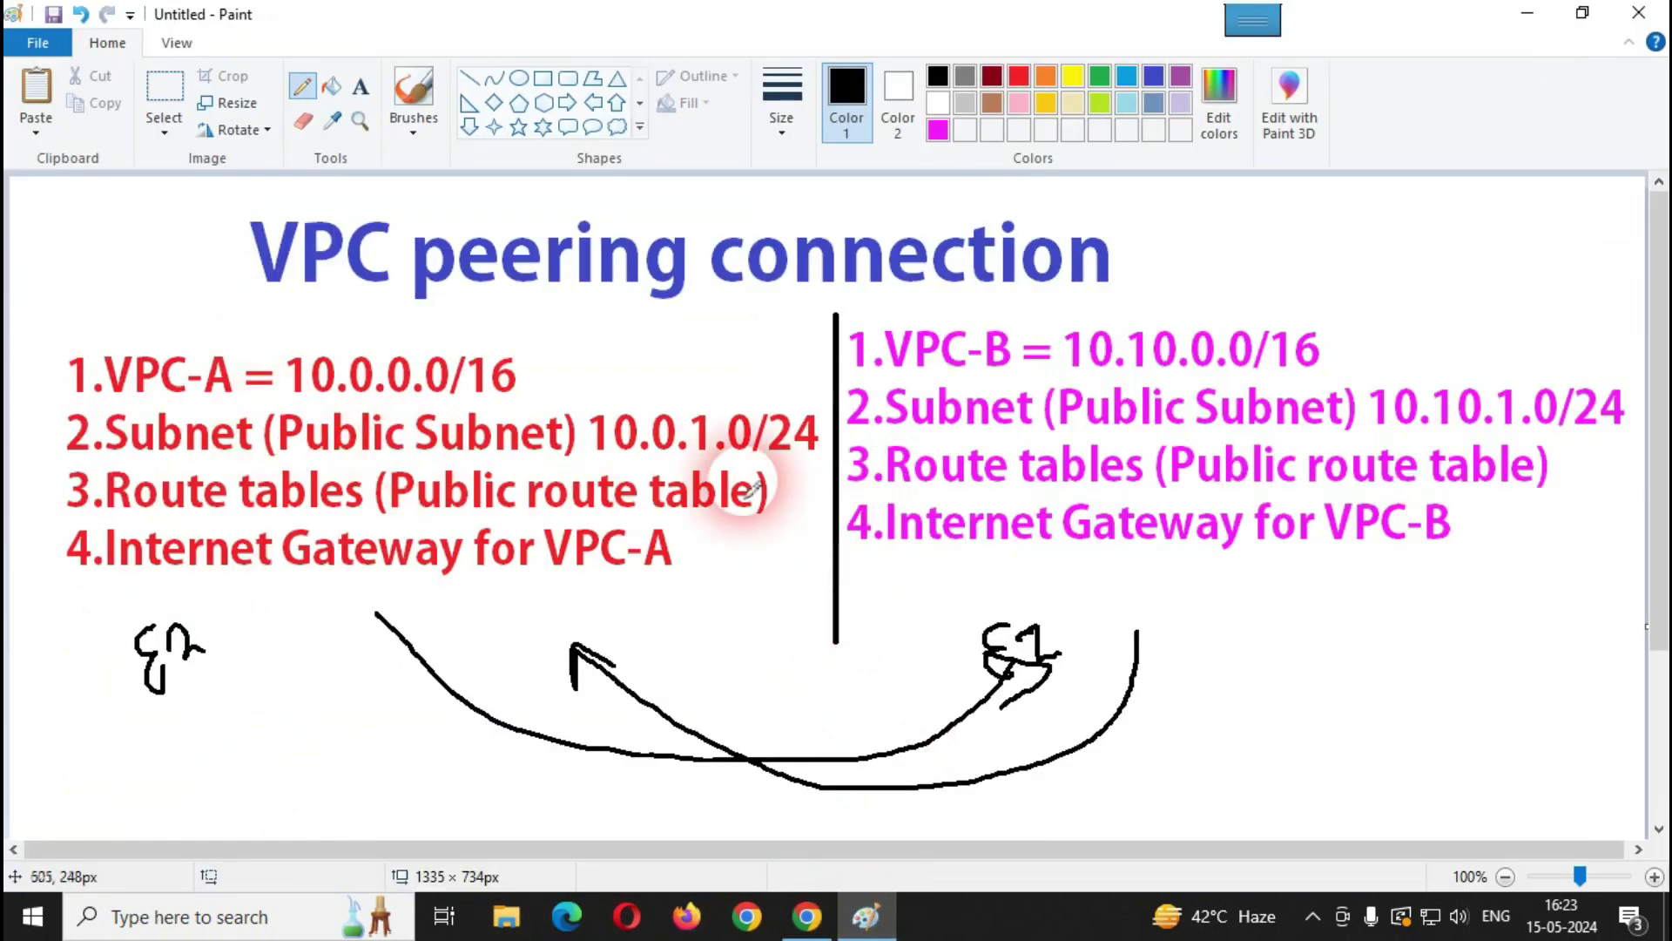
{"action": "left_click_drag", "start_coordinate": [597, 462], "coordinate": [806, 468]}
{"action": "left_click", "coordinate": [807, 916]}
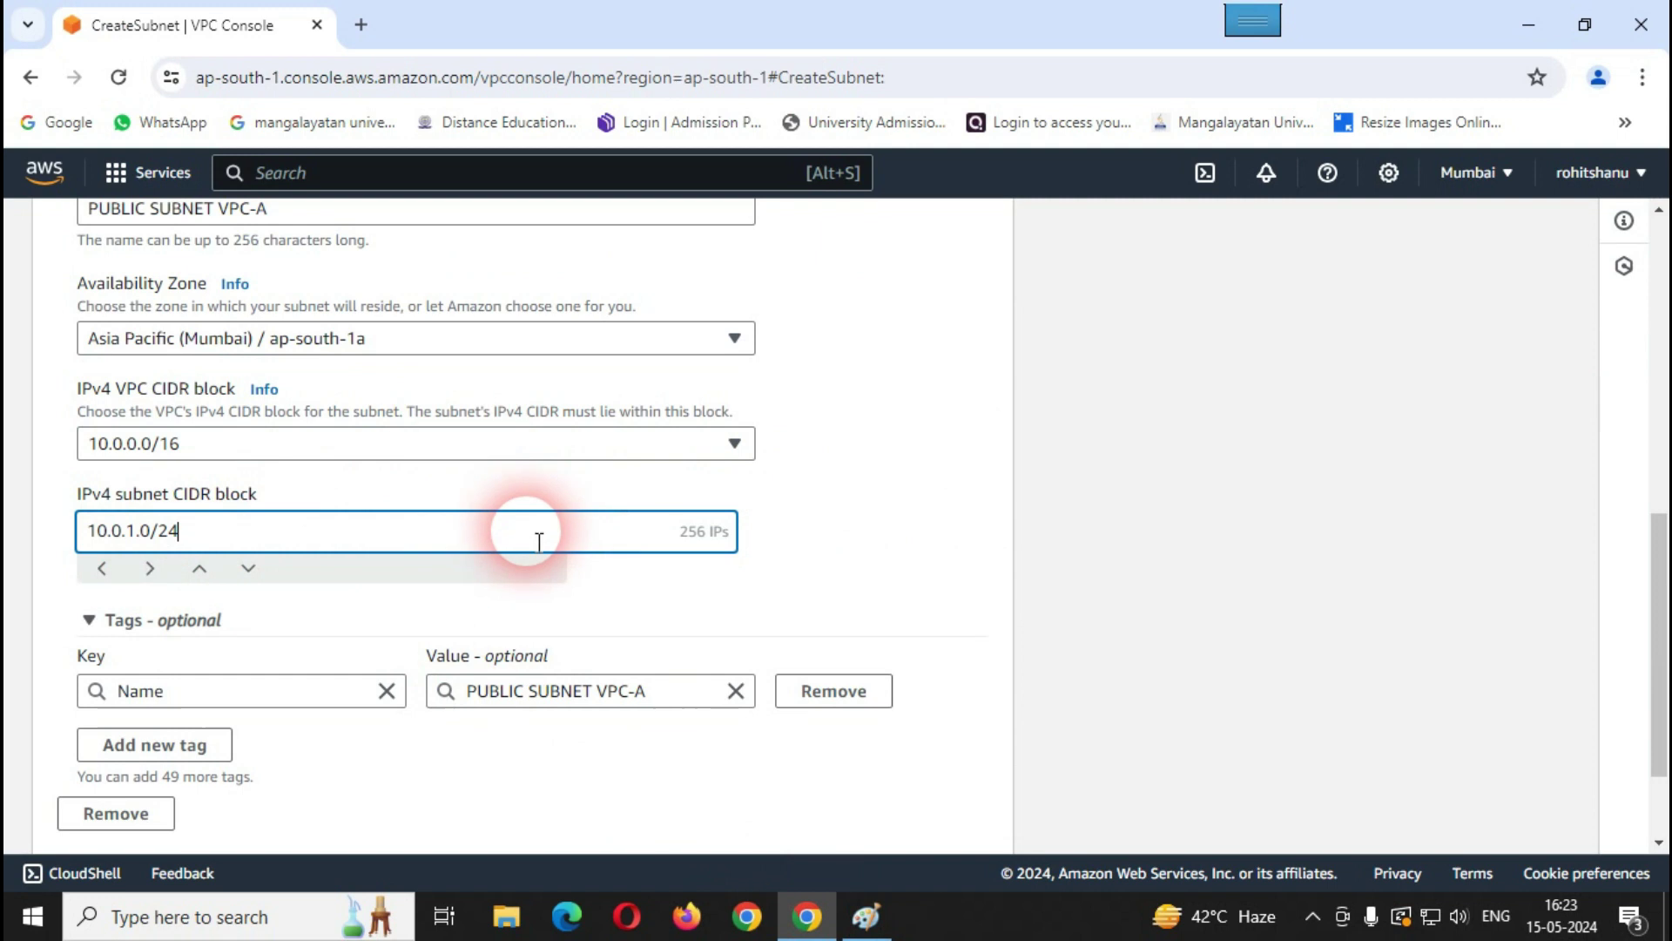
Step: Create the VPC-A subnet with the entered settings, list all subnets and dismiss the notification
{"action": "scroll", "coordinate": [1024, 693], "scroll_direction": "down", "scroll_amount": 2}
{"action": "left_click", "coordinate": [956, 819]}
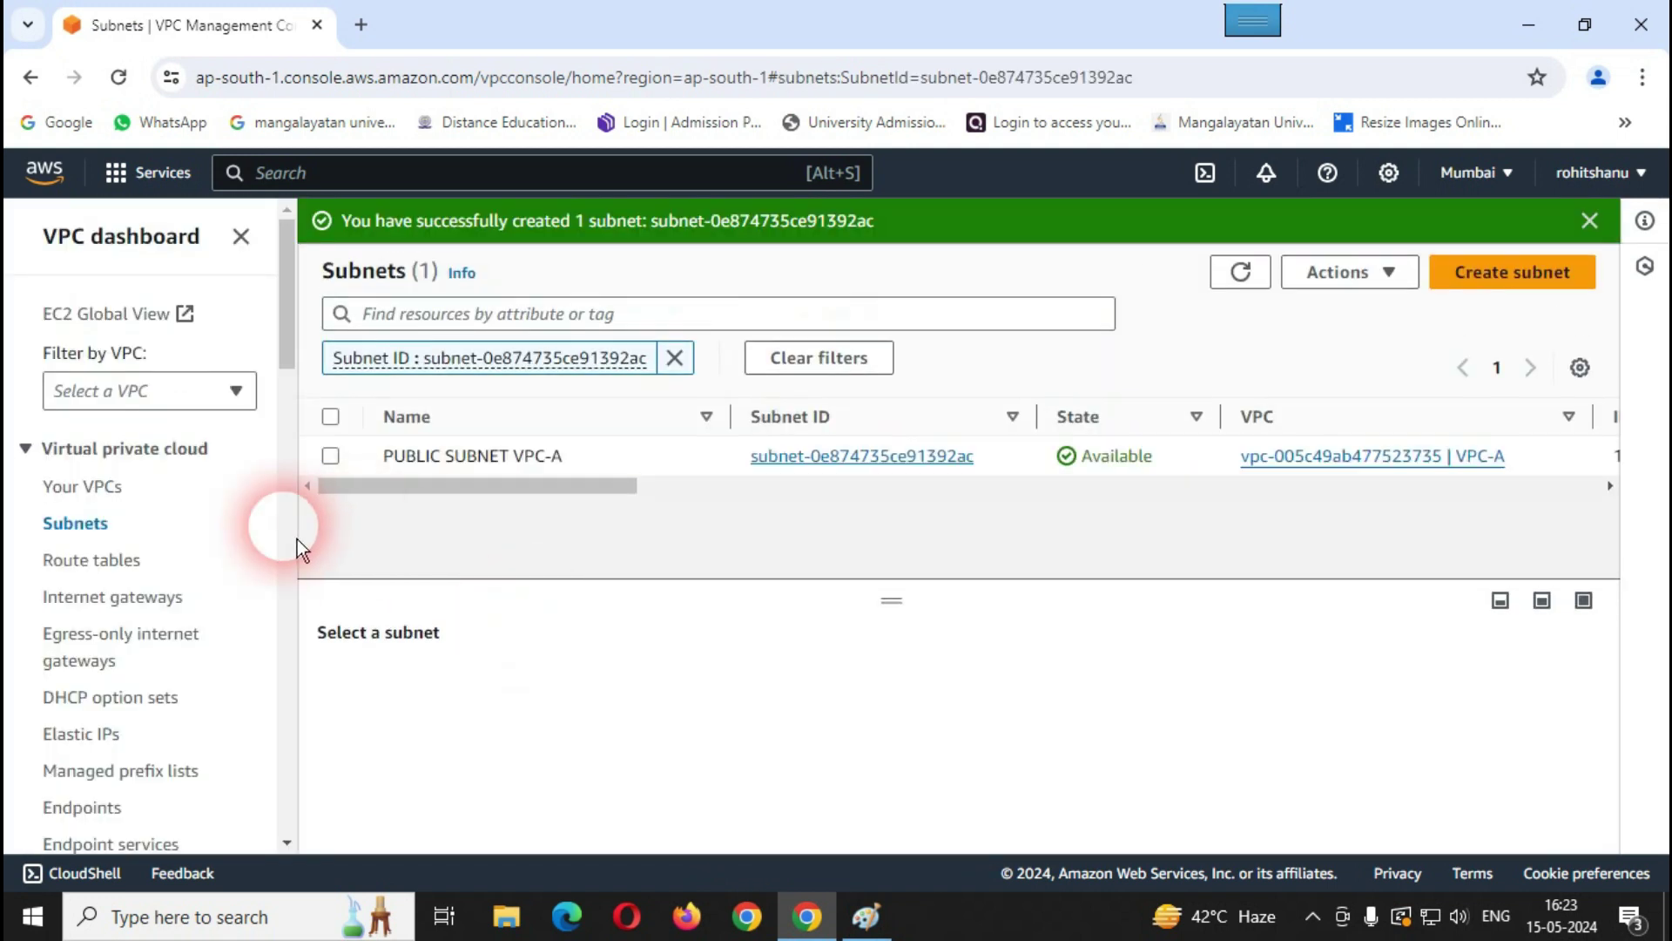
{"action": "left_click", "coordinate": [87, 533]}
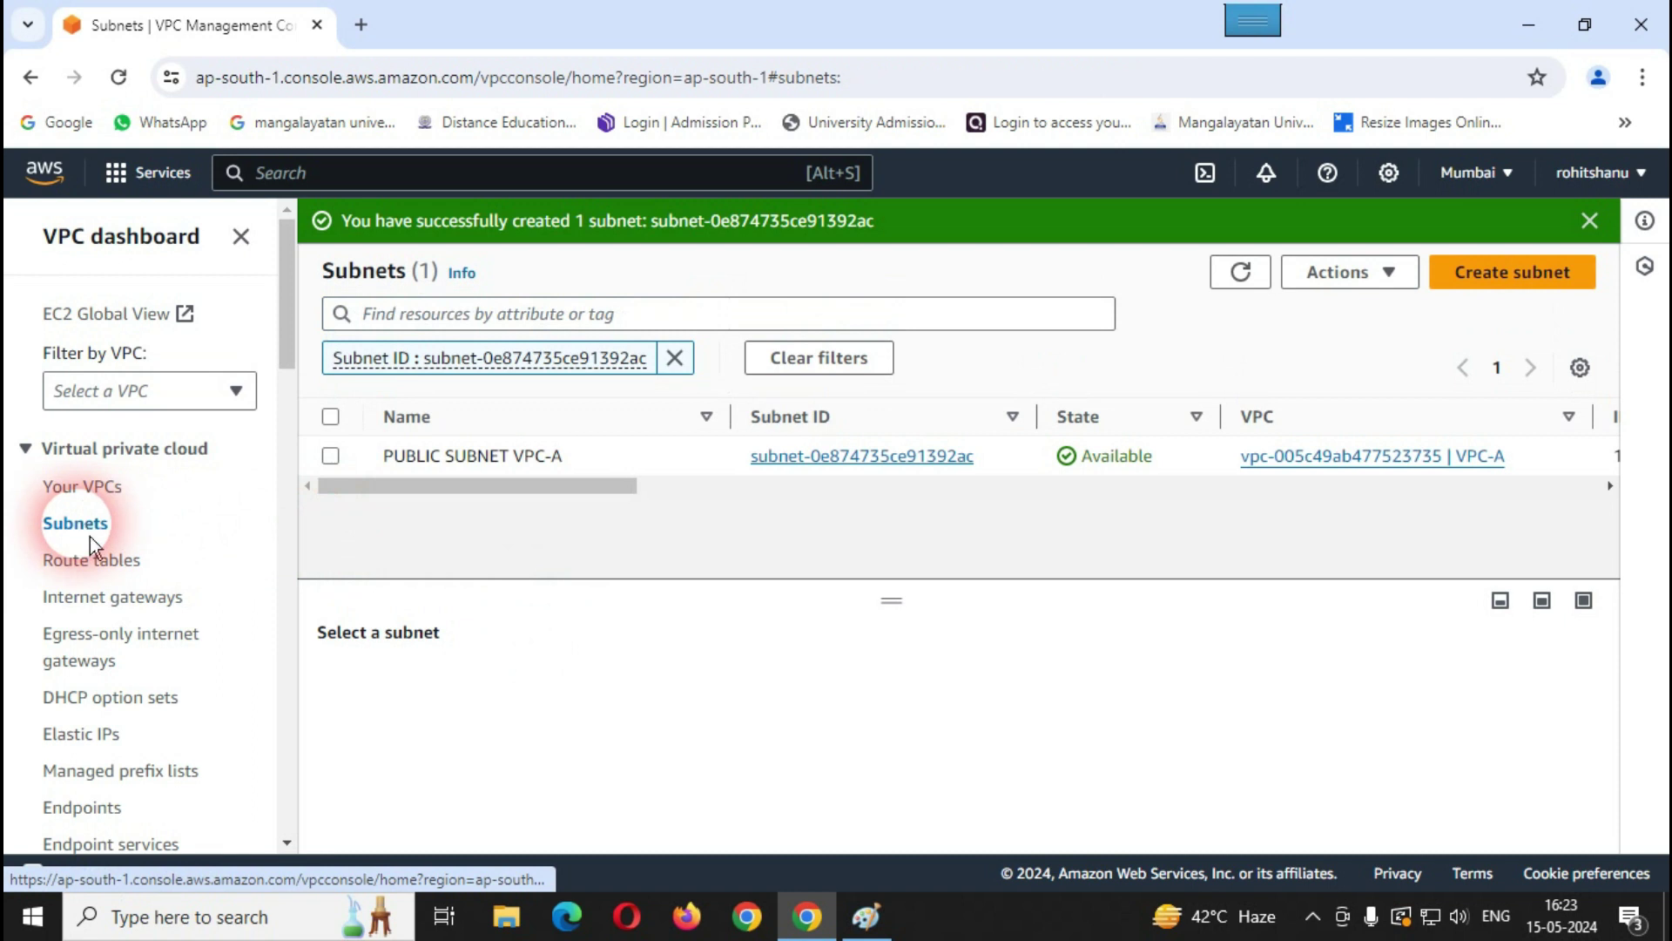
{"action": "left_click", "coordinate": [1592, 222]}
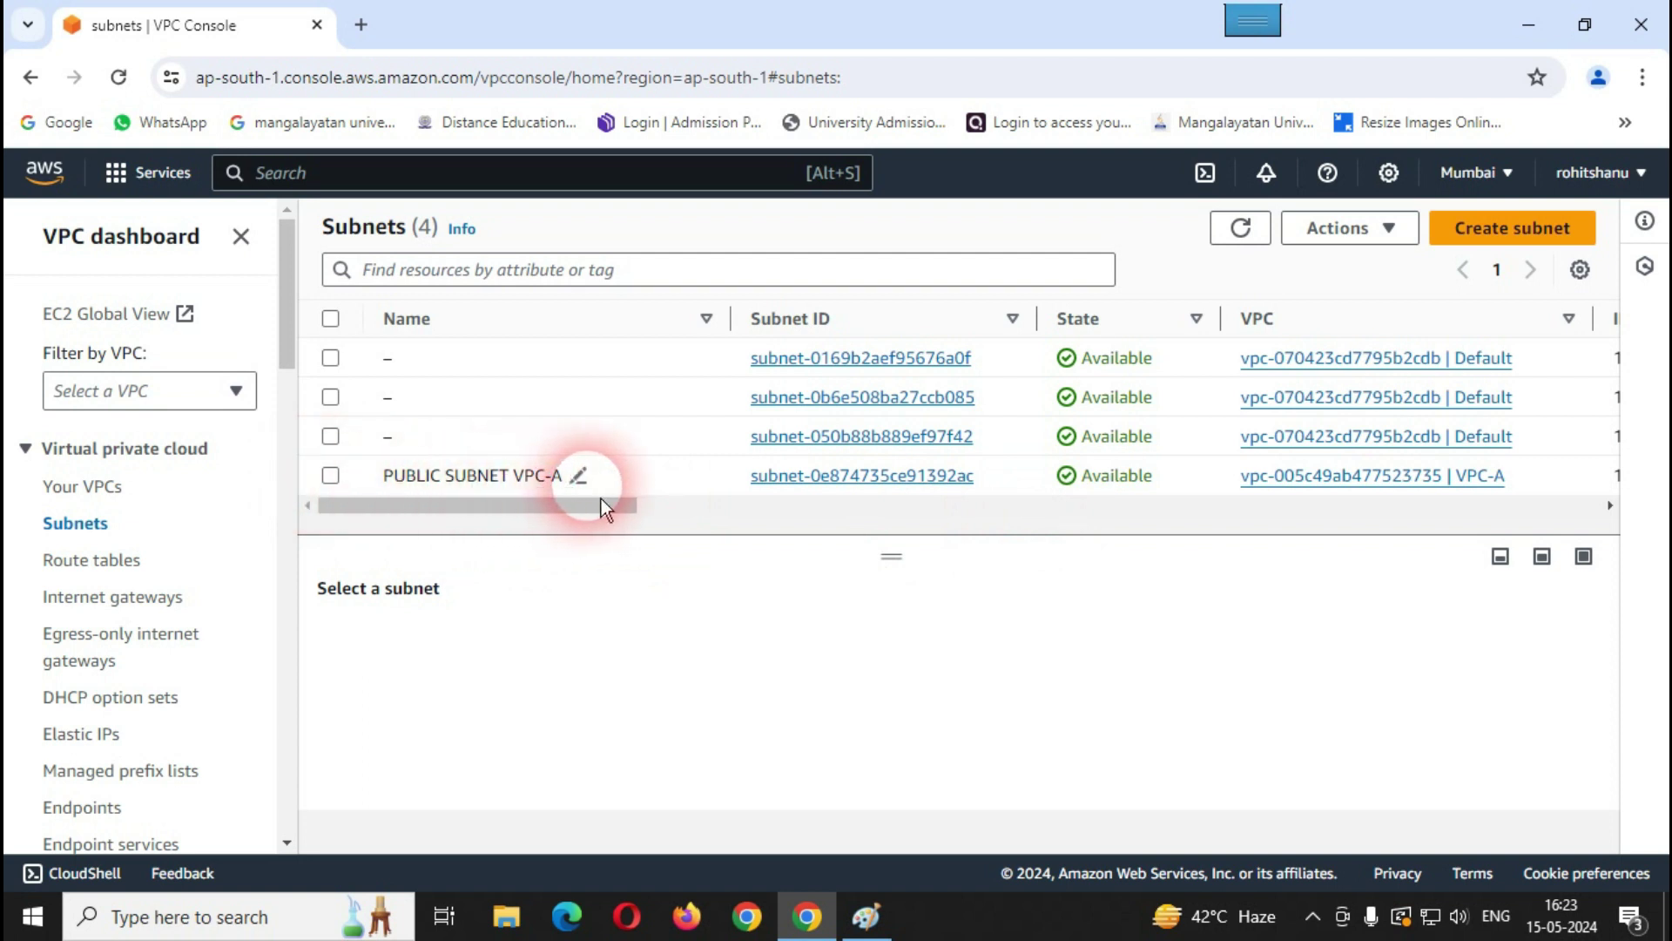
Step: Start creating another subnet and assign it to VPC-B
{"action": "left_click", "coordinate": [1480, 237]}
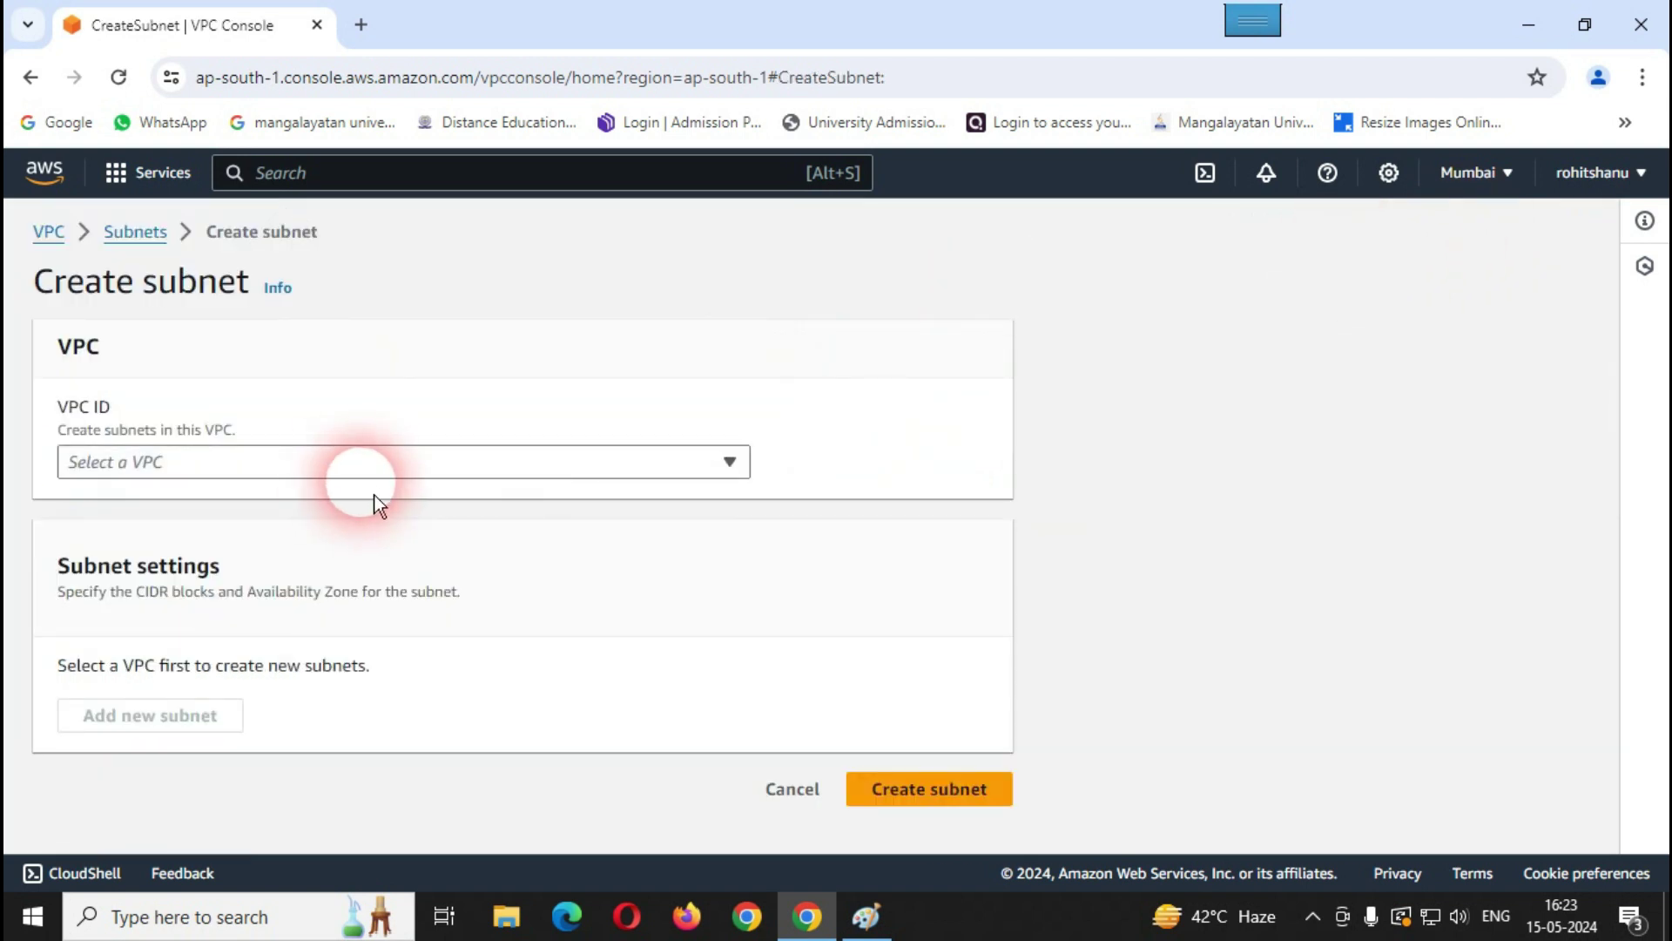
{"action": "left_click", "coordinate": [369, 475]}
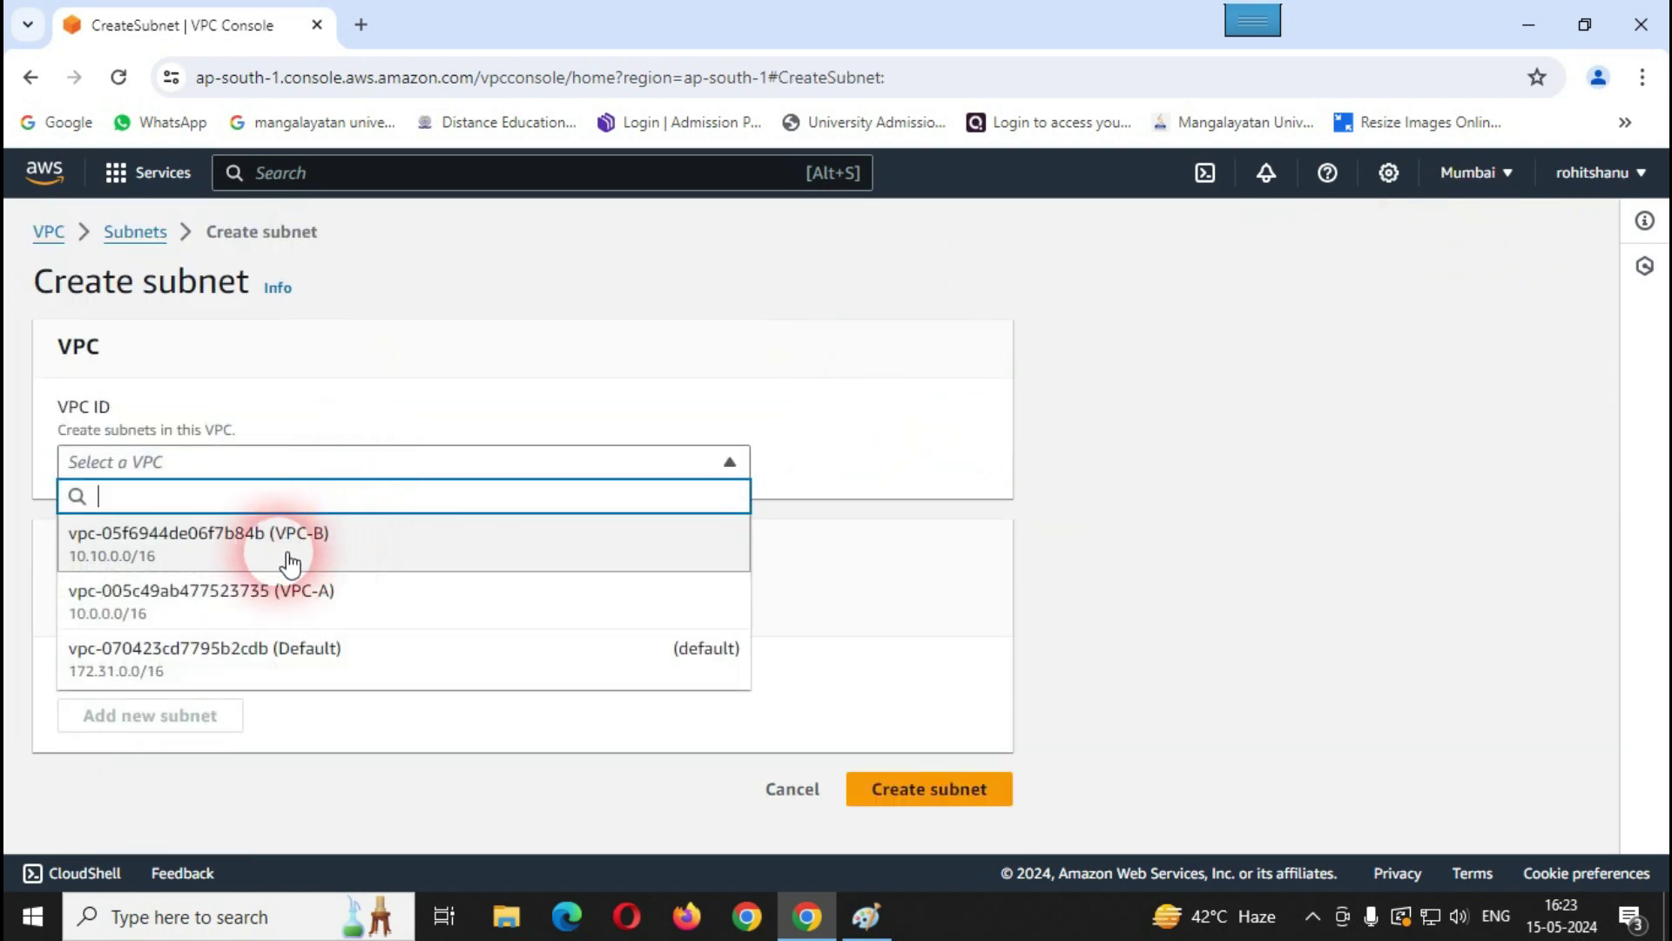
{"action": "left_click", "coordinate": [364, 557]}
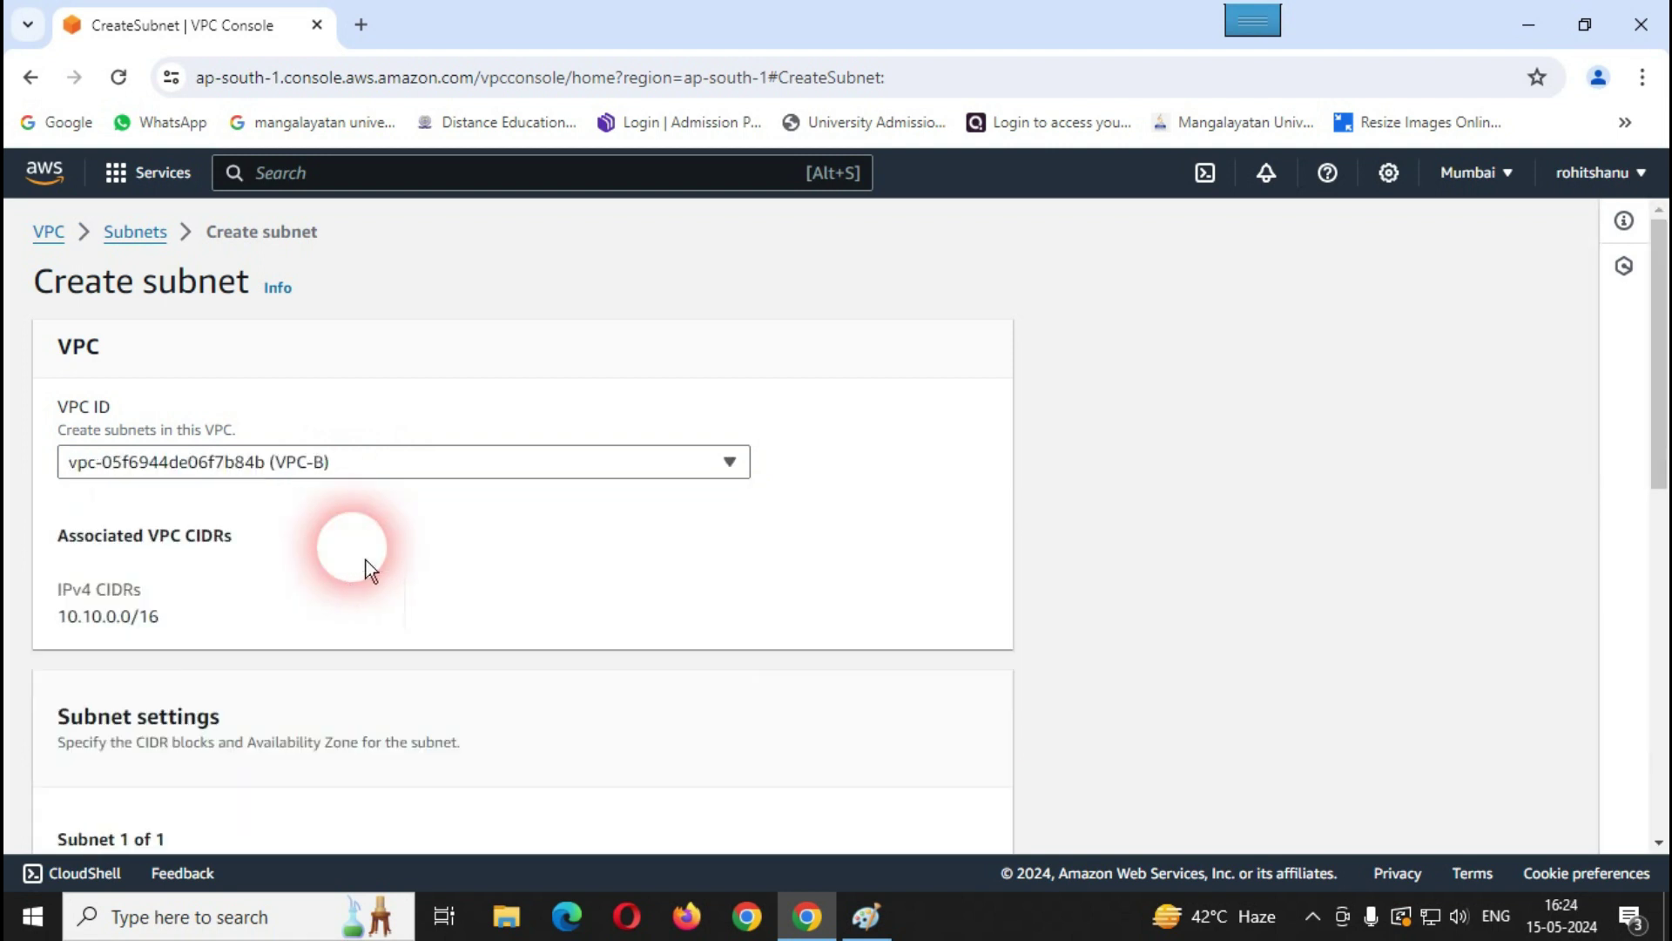
Step: Name the subnet PUBLIC SUBNET VPC-B and choose the availability zone Asia Pacific (Mumbai) / ap-south-1b
{"action": "scroll", "coordinate": [493, 572], "scroll_direction": "down", "scroll_amount": 1}
{"action": "scroll", "coordinate": [493, 572], "scroll_direction": "down", "scroll_amount": 5}
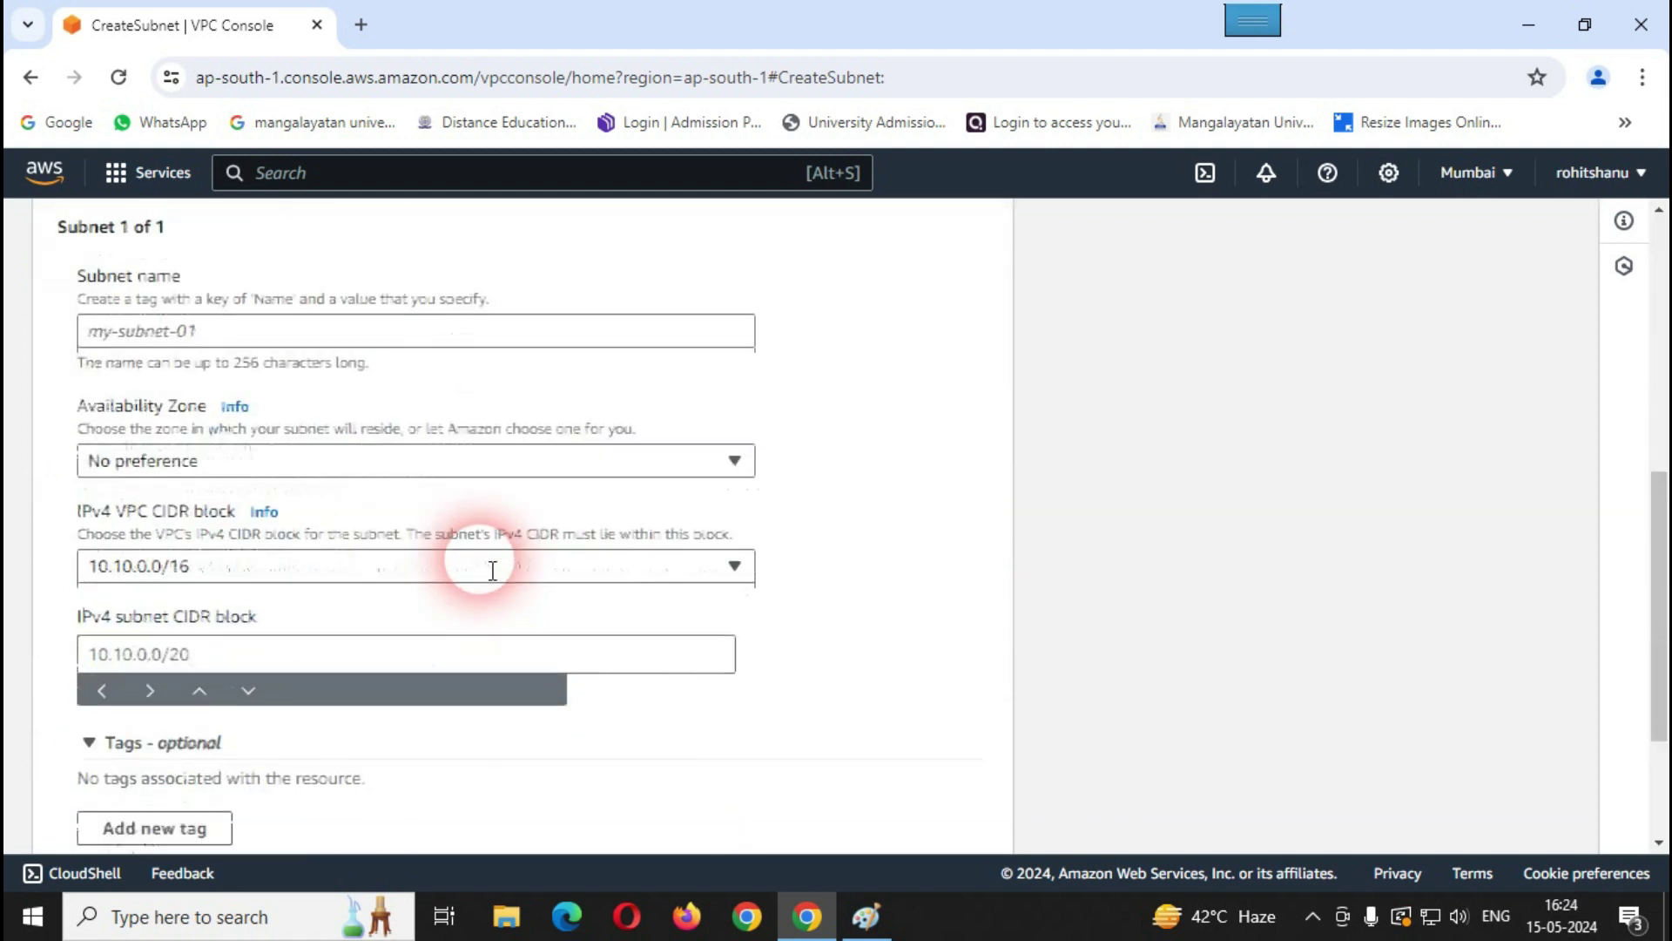
{"action": "left_click", "coordinate": [199, 338]}
{"action": "type", "text": "PUBLIC SUBNET VPC-B"}
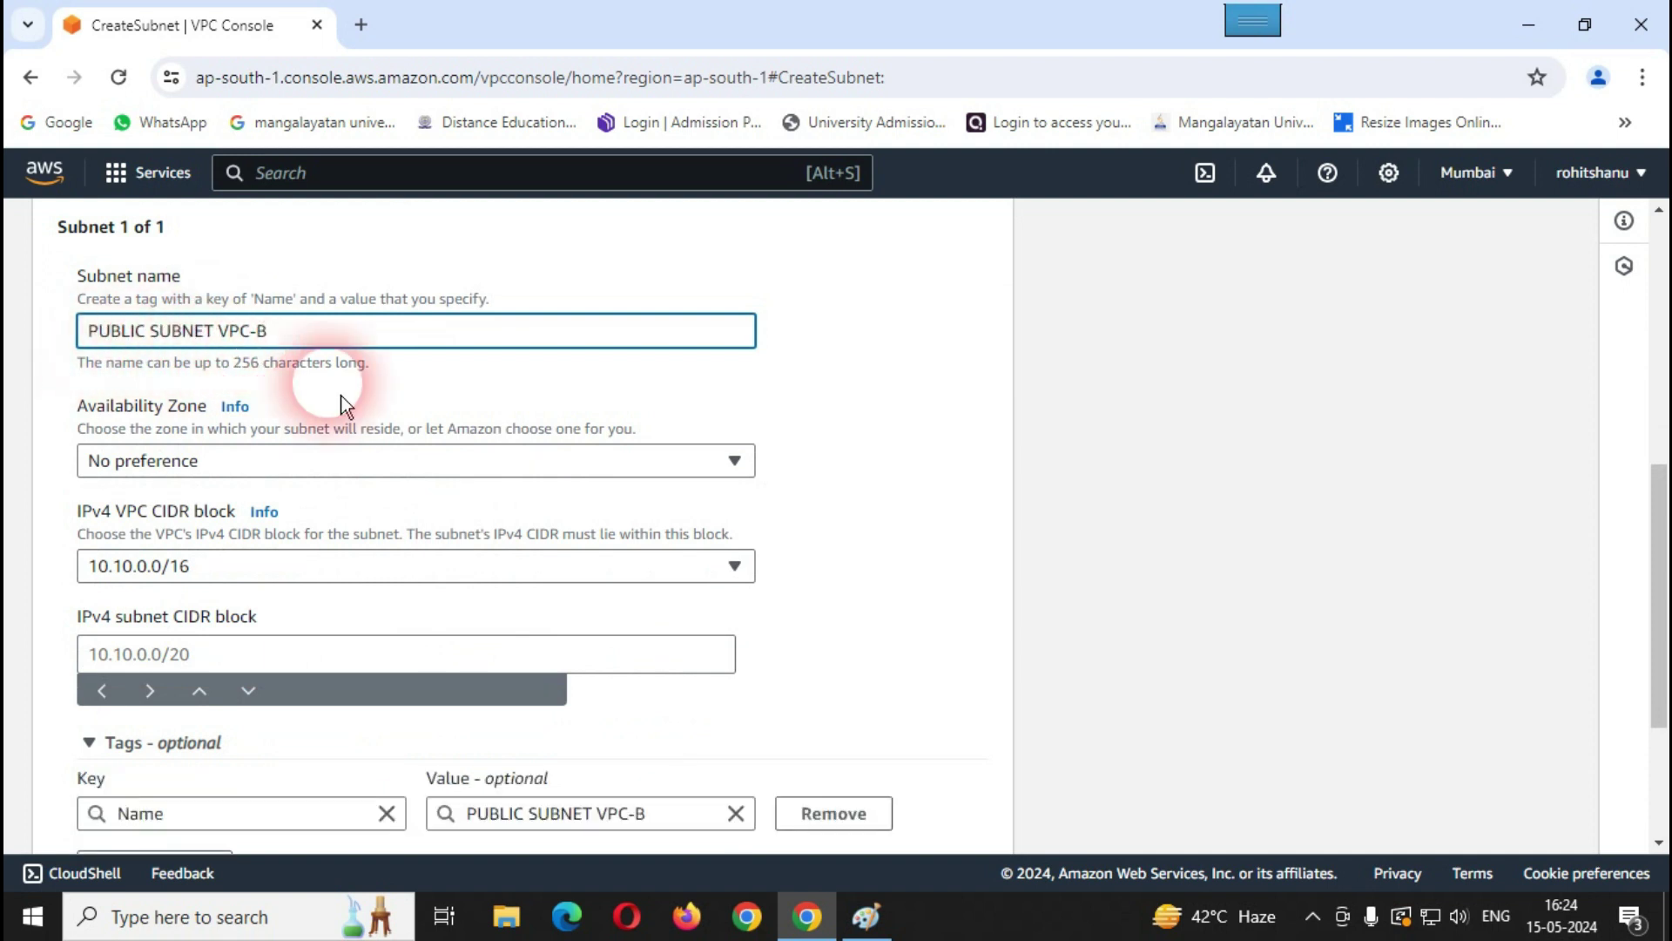
{"action": "left_click", "coordinate": [188, 475]}
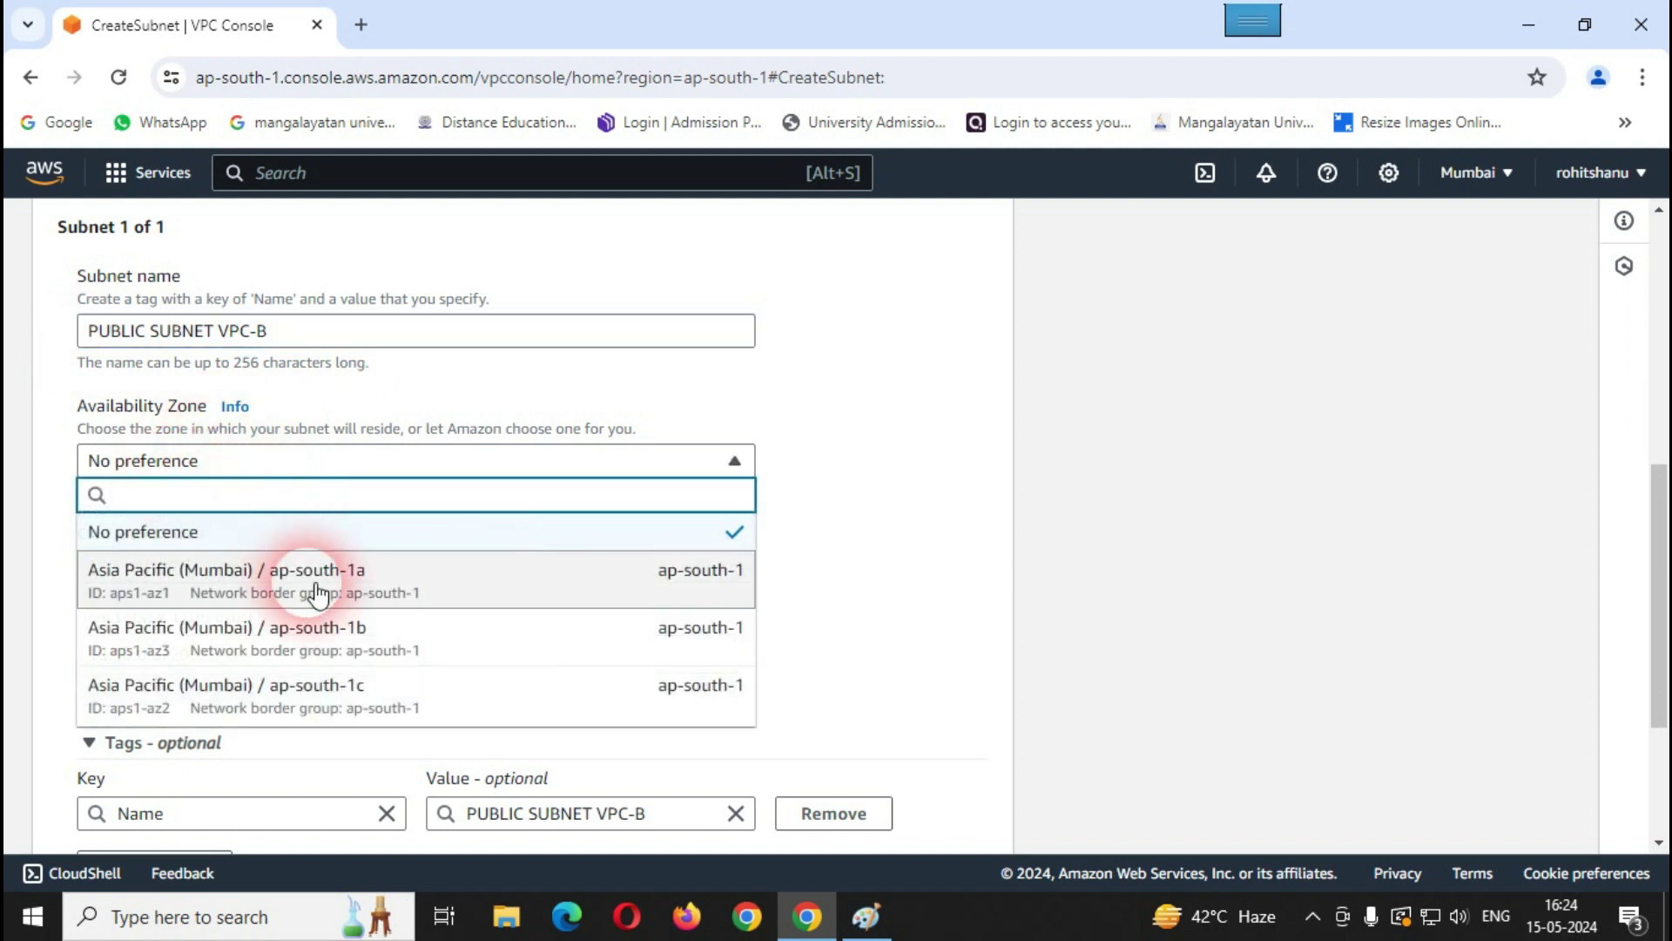
{"action": "left_click", "coordinate": [344, 634]}
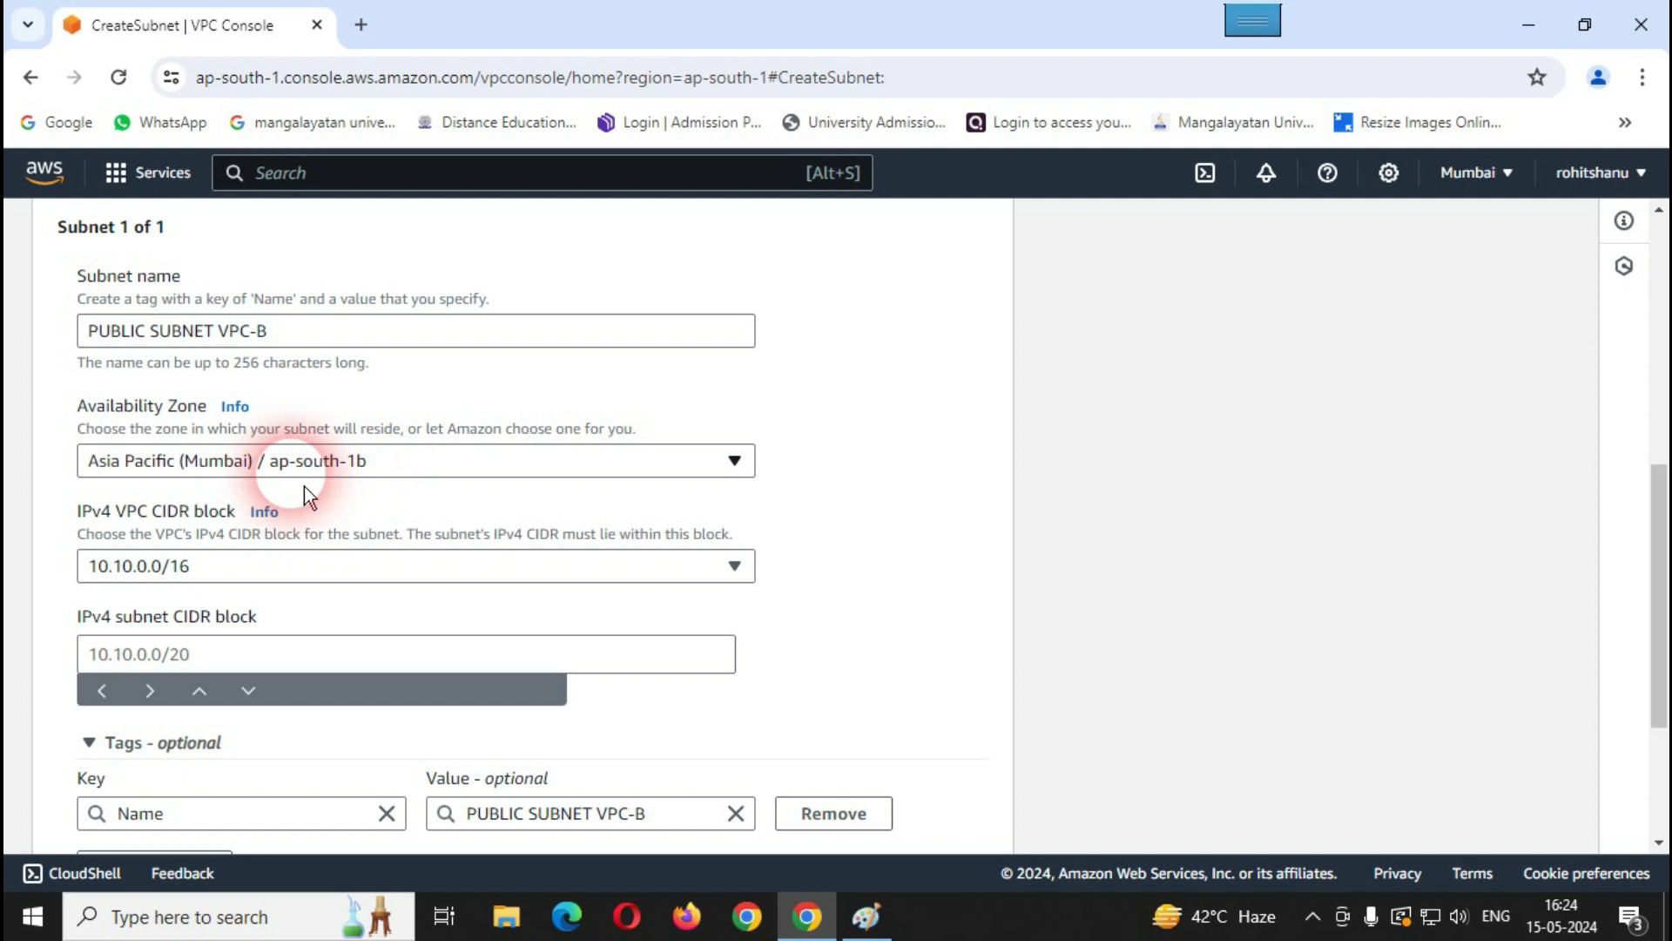
Step: Set the VPC-B subnet's IPv4 CIDR block to 10.10.1.0/24
{"action": "scroll", "coordinate": [305, 486], "scroll_direction": "down", "scroll_amount": 3}
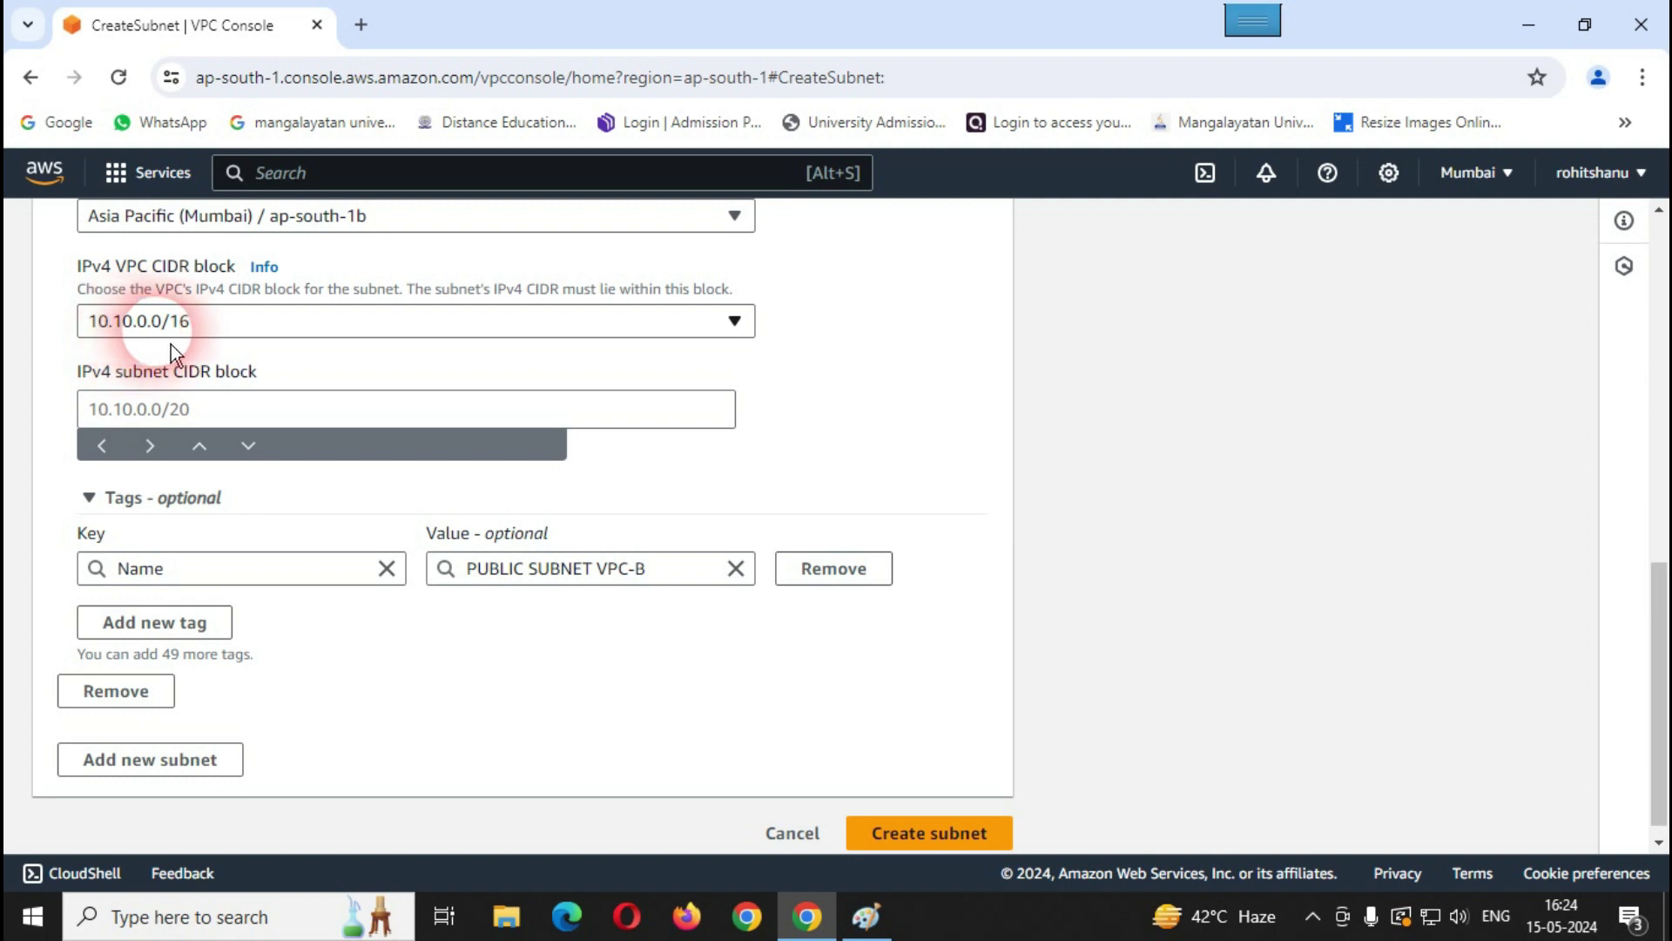
{"action": "left_click", "coordinate": [166, 408]}
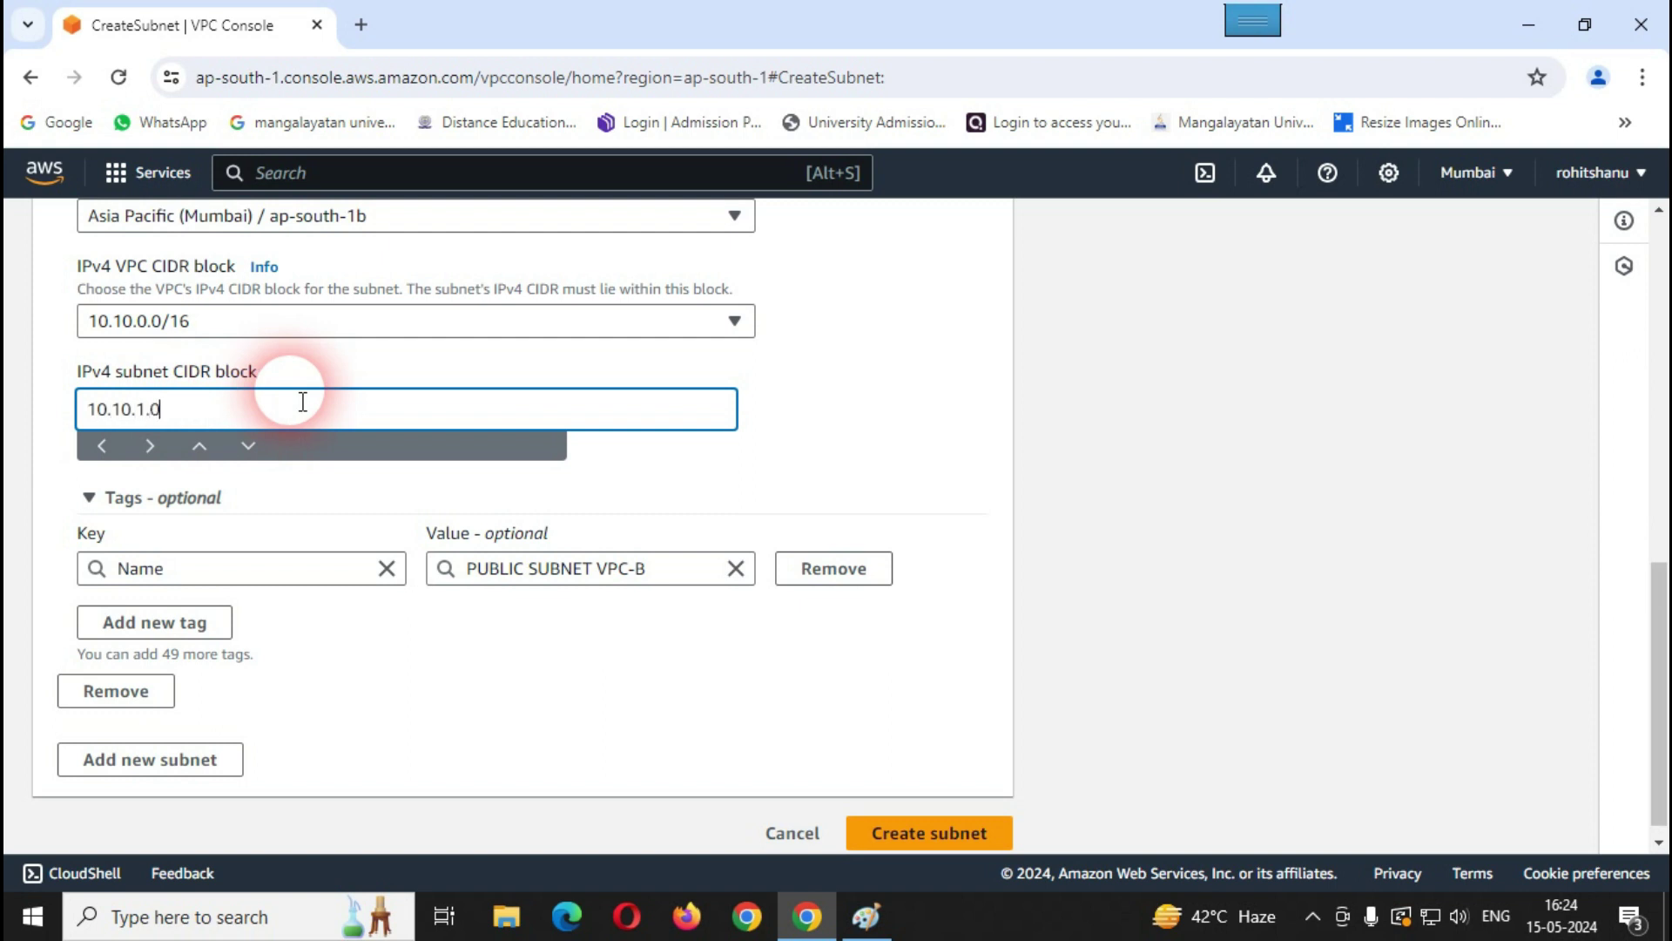
{"action": "type", "text": "10.10.1.0/24"}
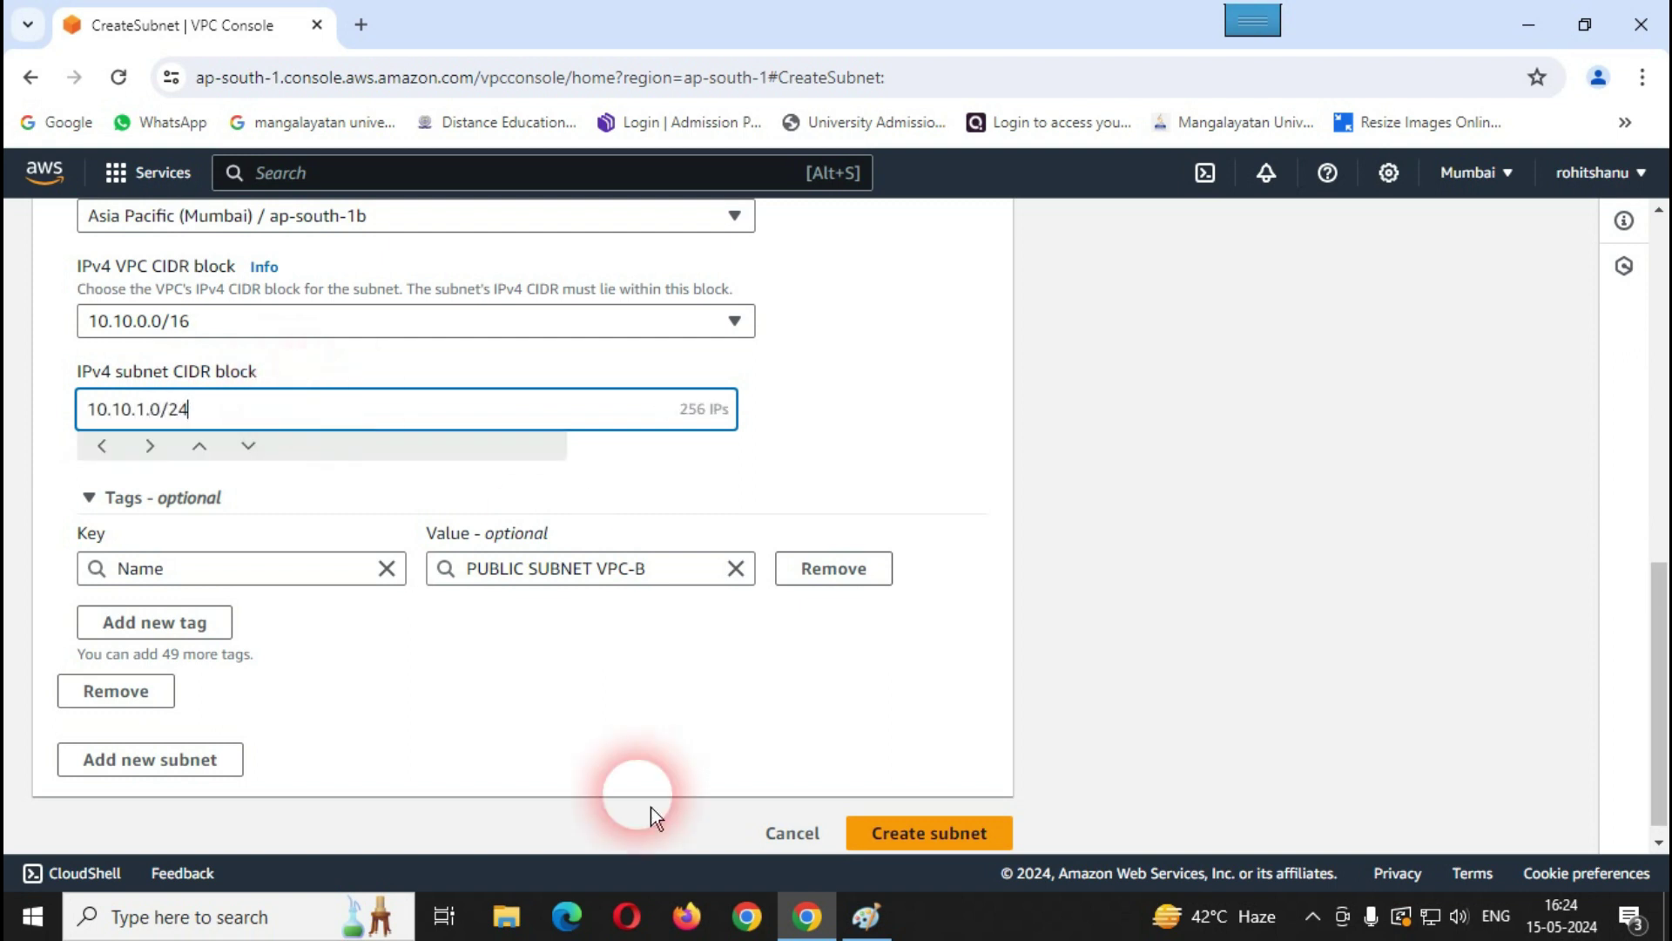
Step: Switch to Paint, underline 10.10.1.0/24 in the VPC-B plan, and return to the AWS console in Chrome
{"action": "left_click", "coordinate": [865, 917]}
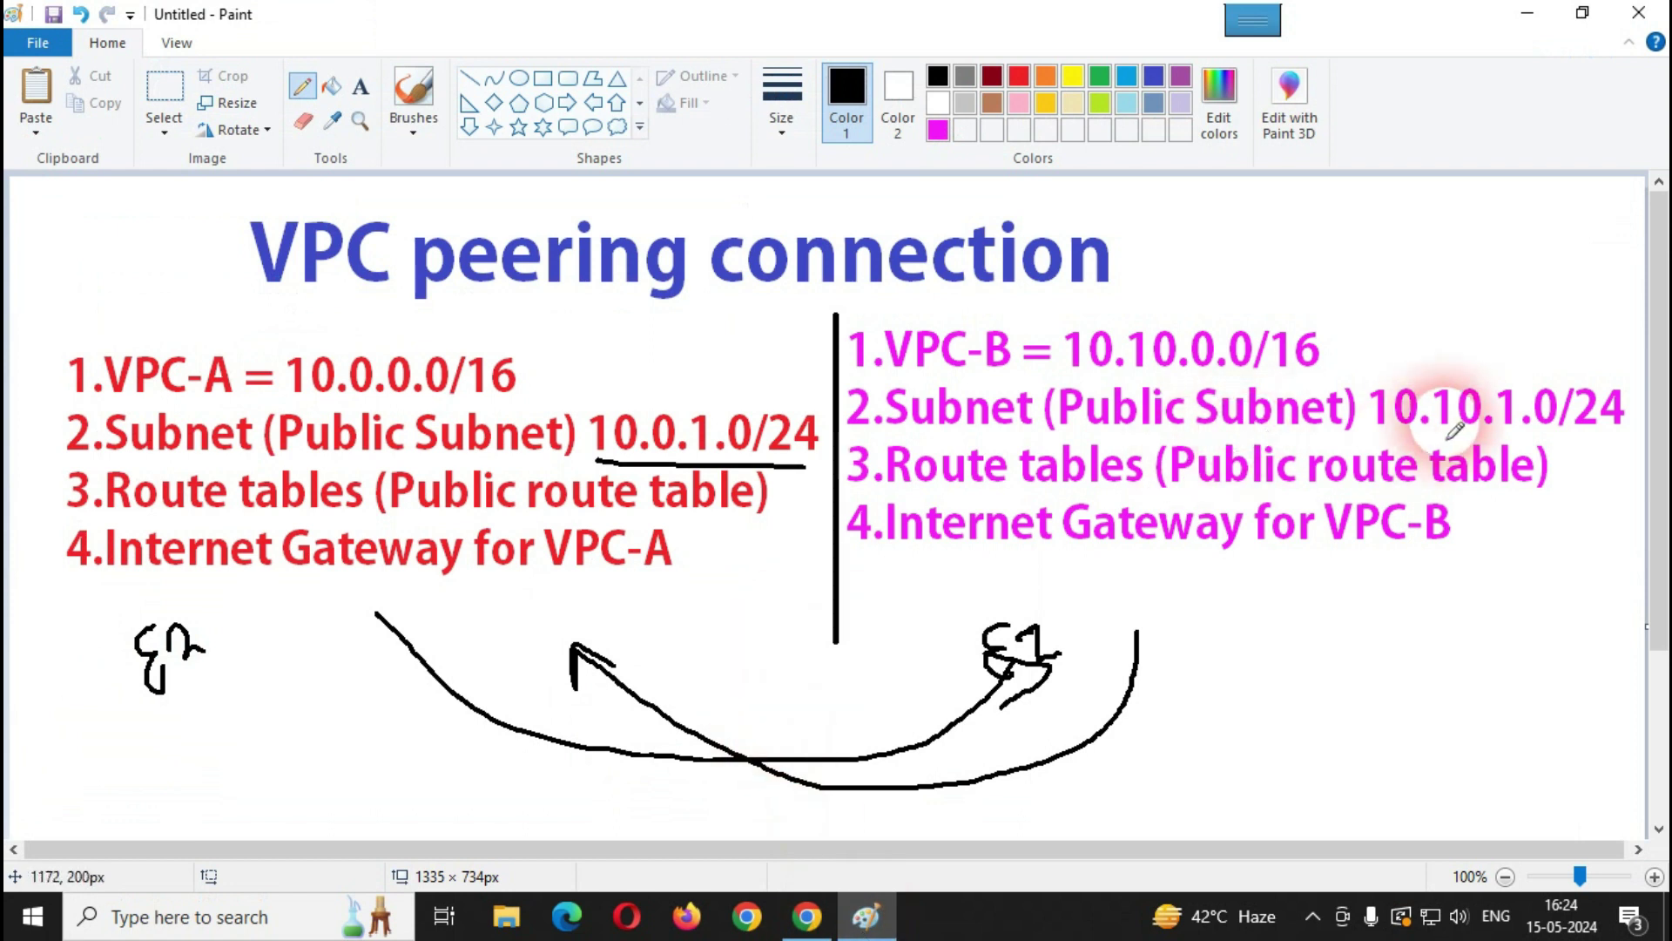
{"action": "left_click_drag", "start_coordinate": [1392, 436], "coordinate": [1607, 433]}
{"action": "left_click", "coordinate": [807, 916]}
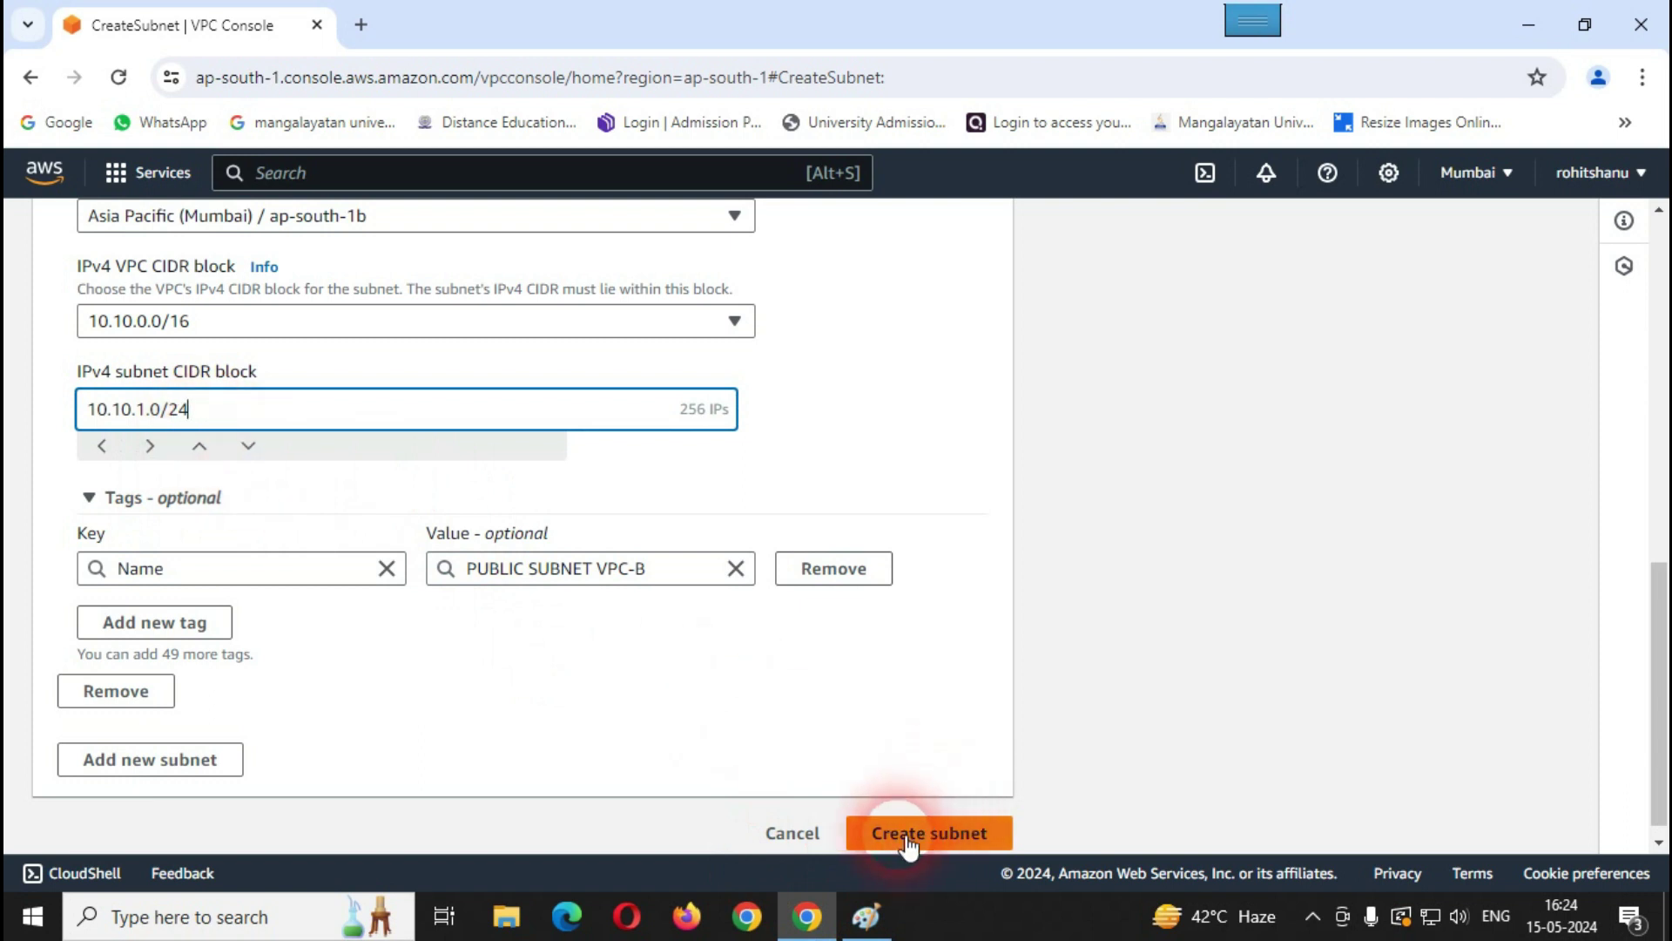
Step: Create the VPC-B subnet and check the VPC and IPv4 CIDR of both public subnets in the full subnet list
{"action": "left_click", "coordinate": [938, 838]}
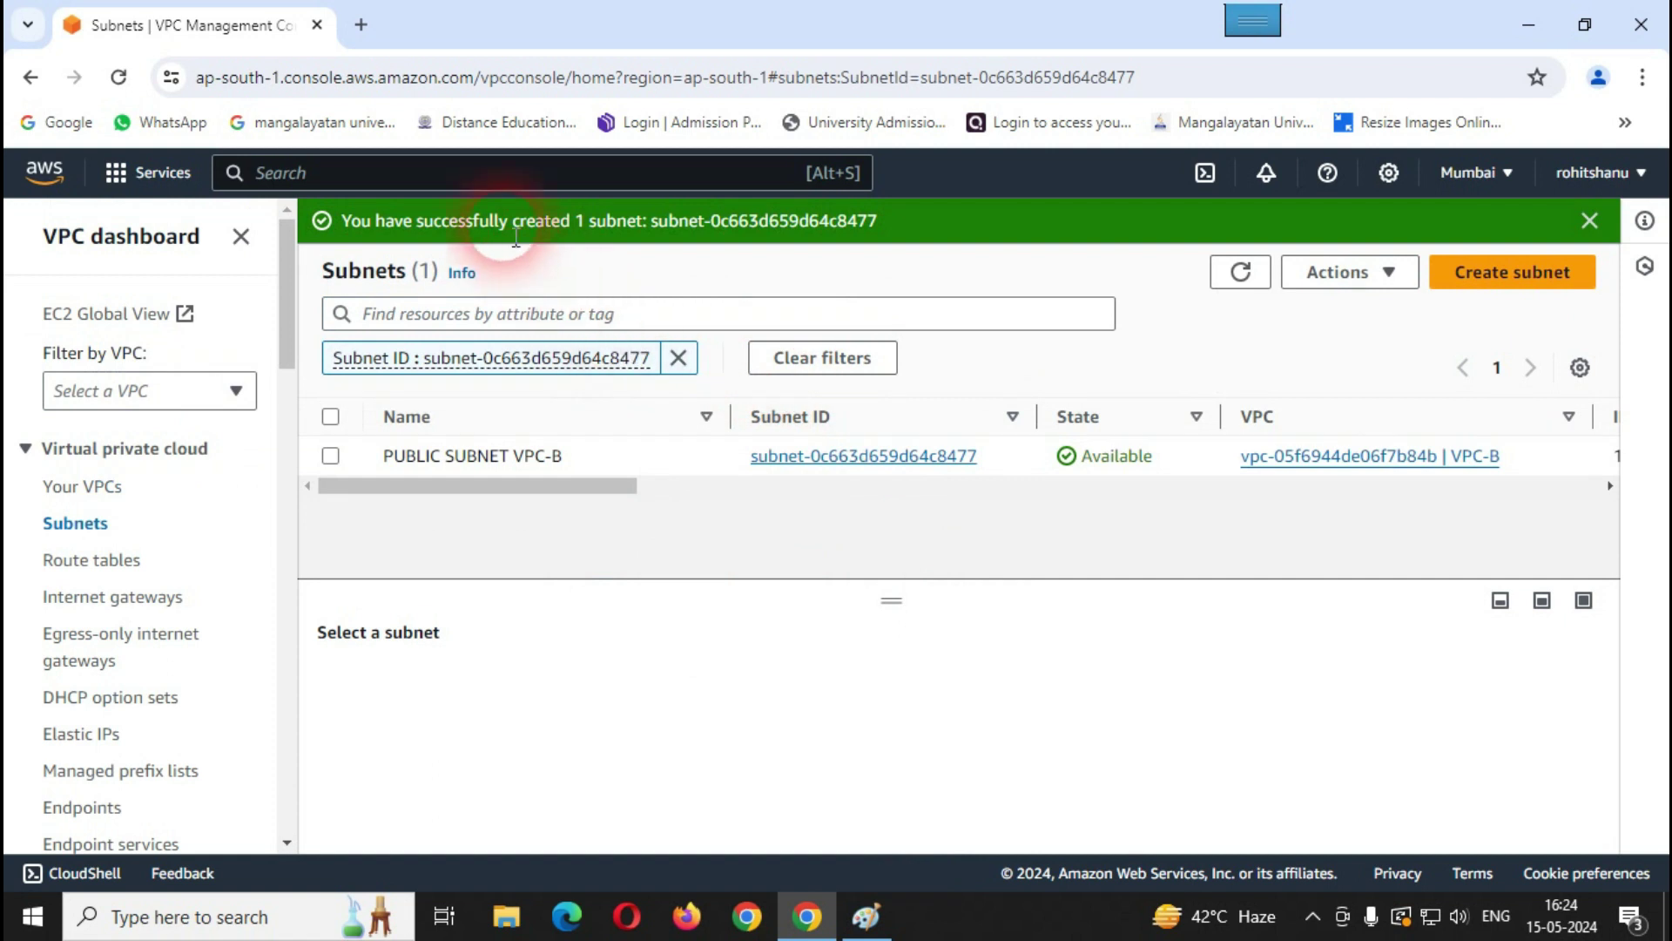
{"action": "left_click", "coordinate": [1594, 222]}
{"action": "left_click", "coordinate": [80, 525]}
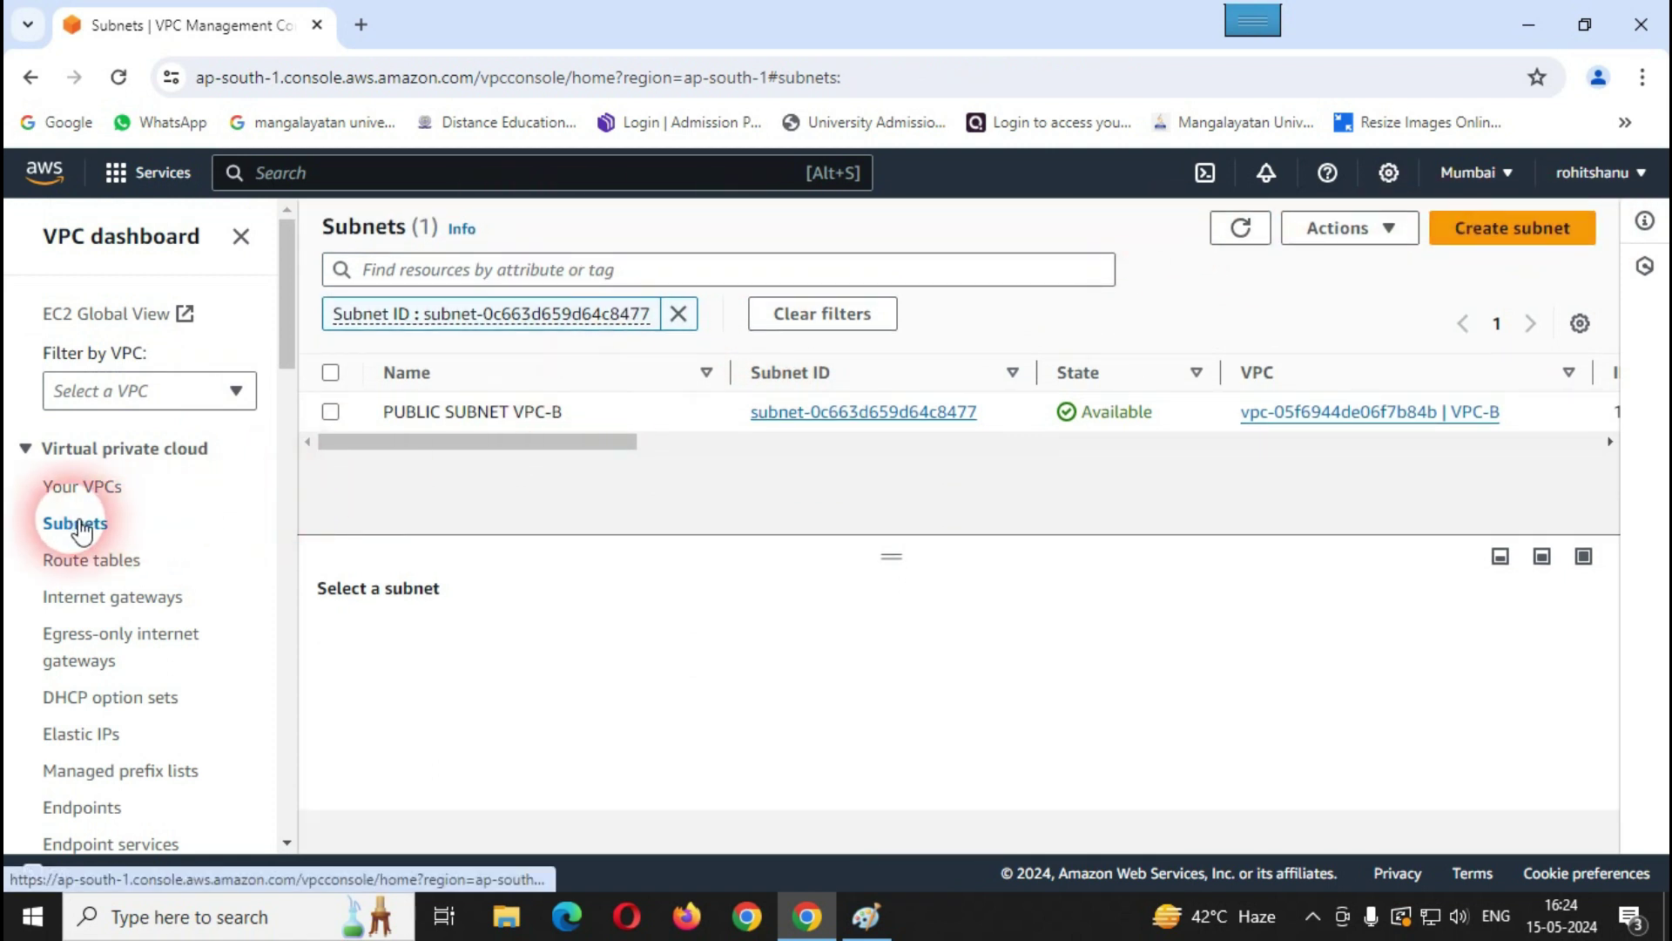
{"action": "scroll", "coordinate": [600, 498], "scroll_direction": "down", "scroll_amount": 1}
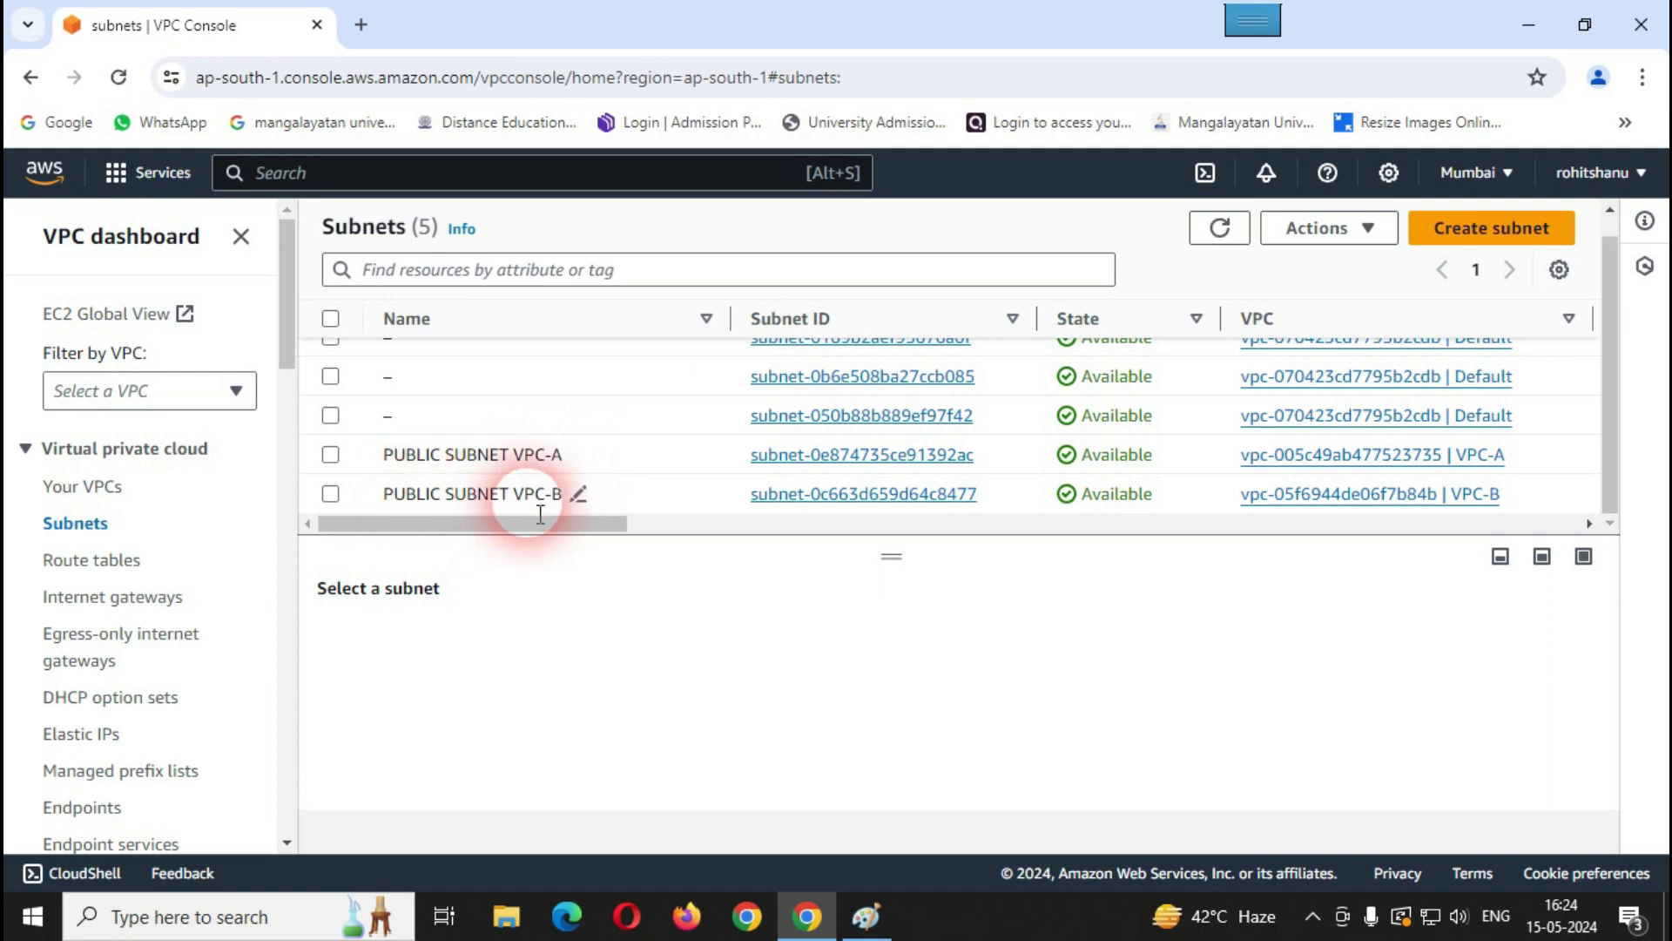
{"action": "left_click_drag", "start_coordinate": [573, 540], "coordinate": [724, 540]}
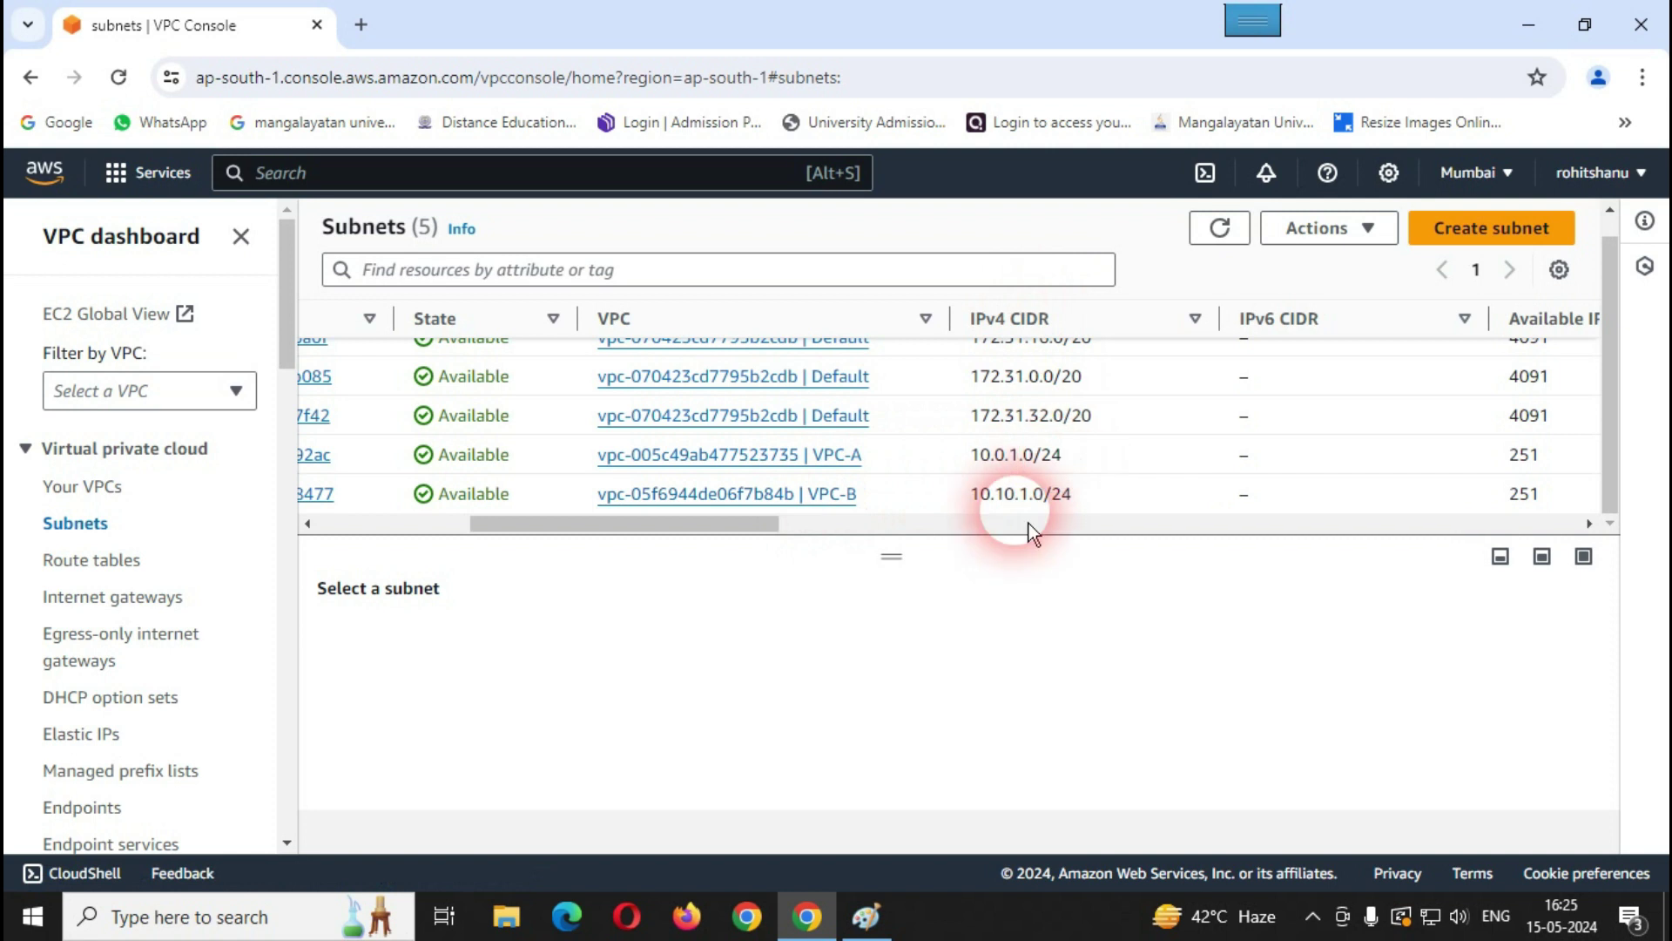
{"action": "left_click_drag", "start_coordinate": [751, 524], "coordinate": [580, 526]}
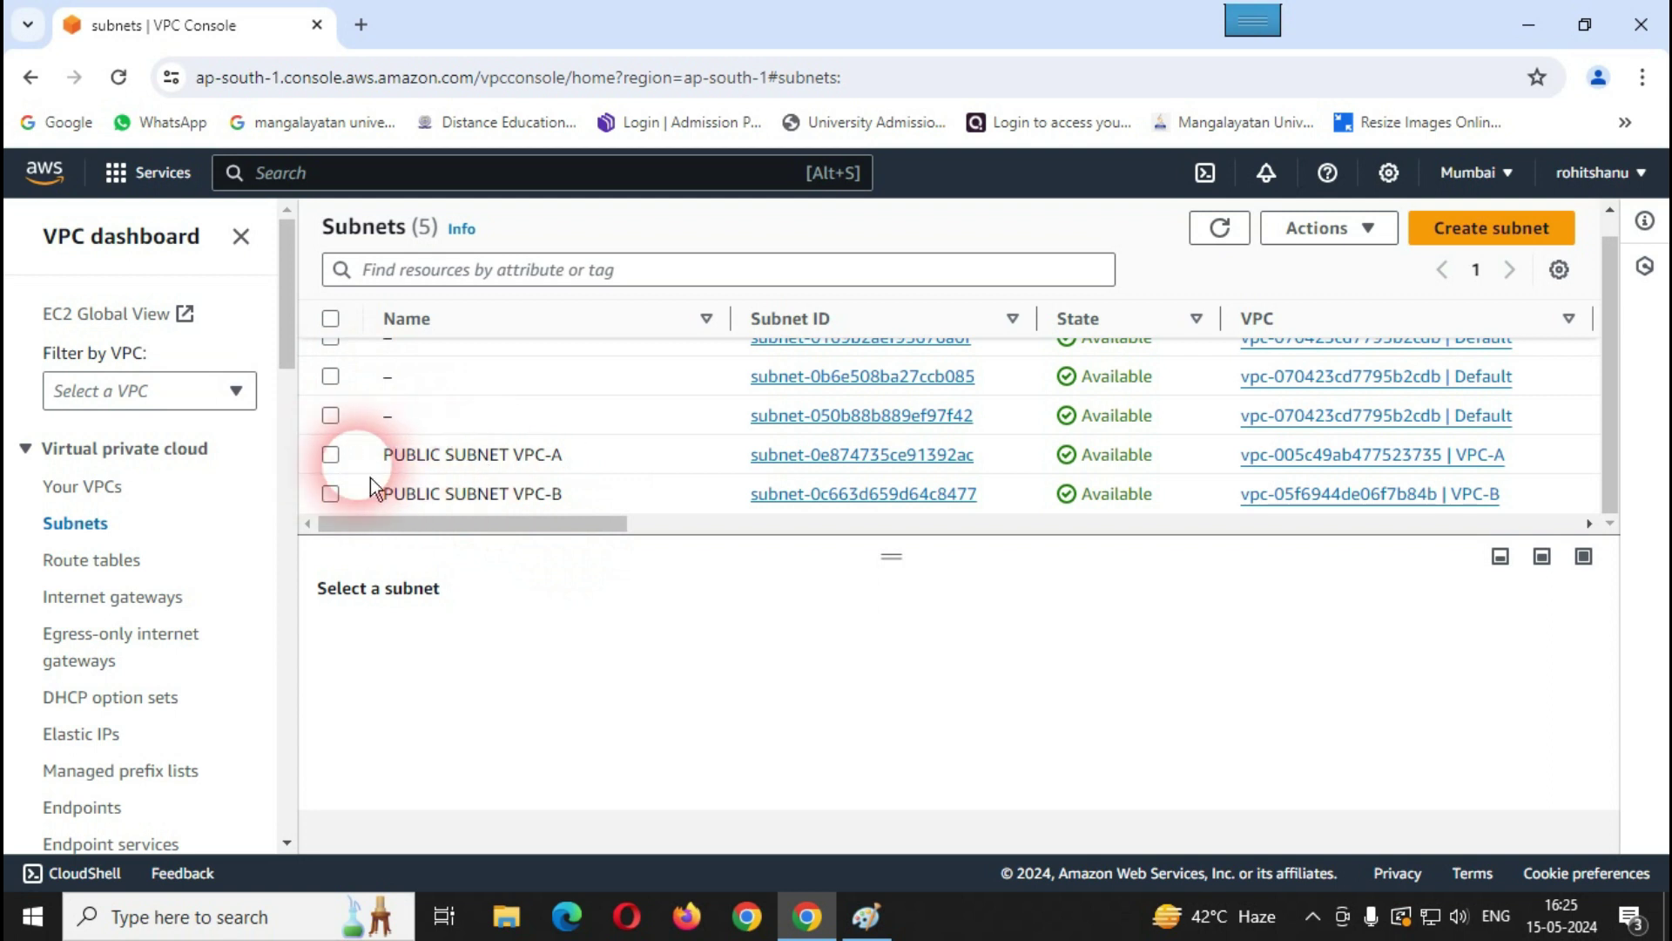
Step: Enable auto-assign public IPv4 address and resource name DNS A record on launch for PUBLIC SUBNET VPC-A, and save
{"action": "left_click", "coordinate": [350, 467]}
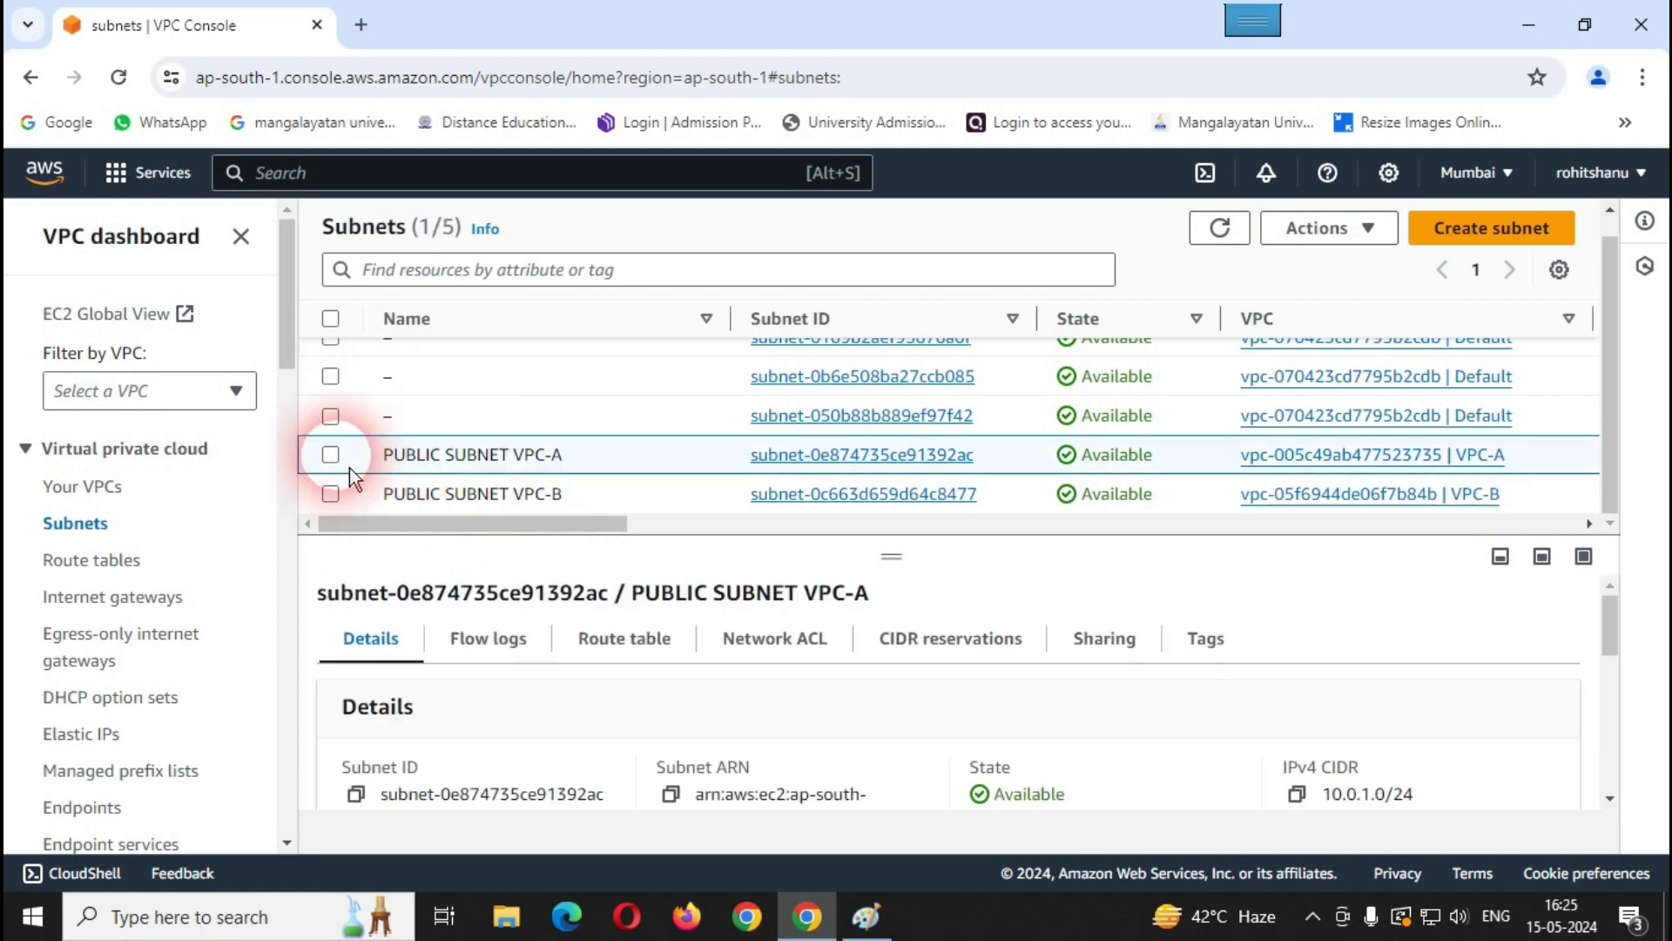
{"action": "left_click", "coordinate": [1351, 235]}
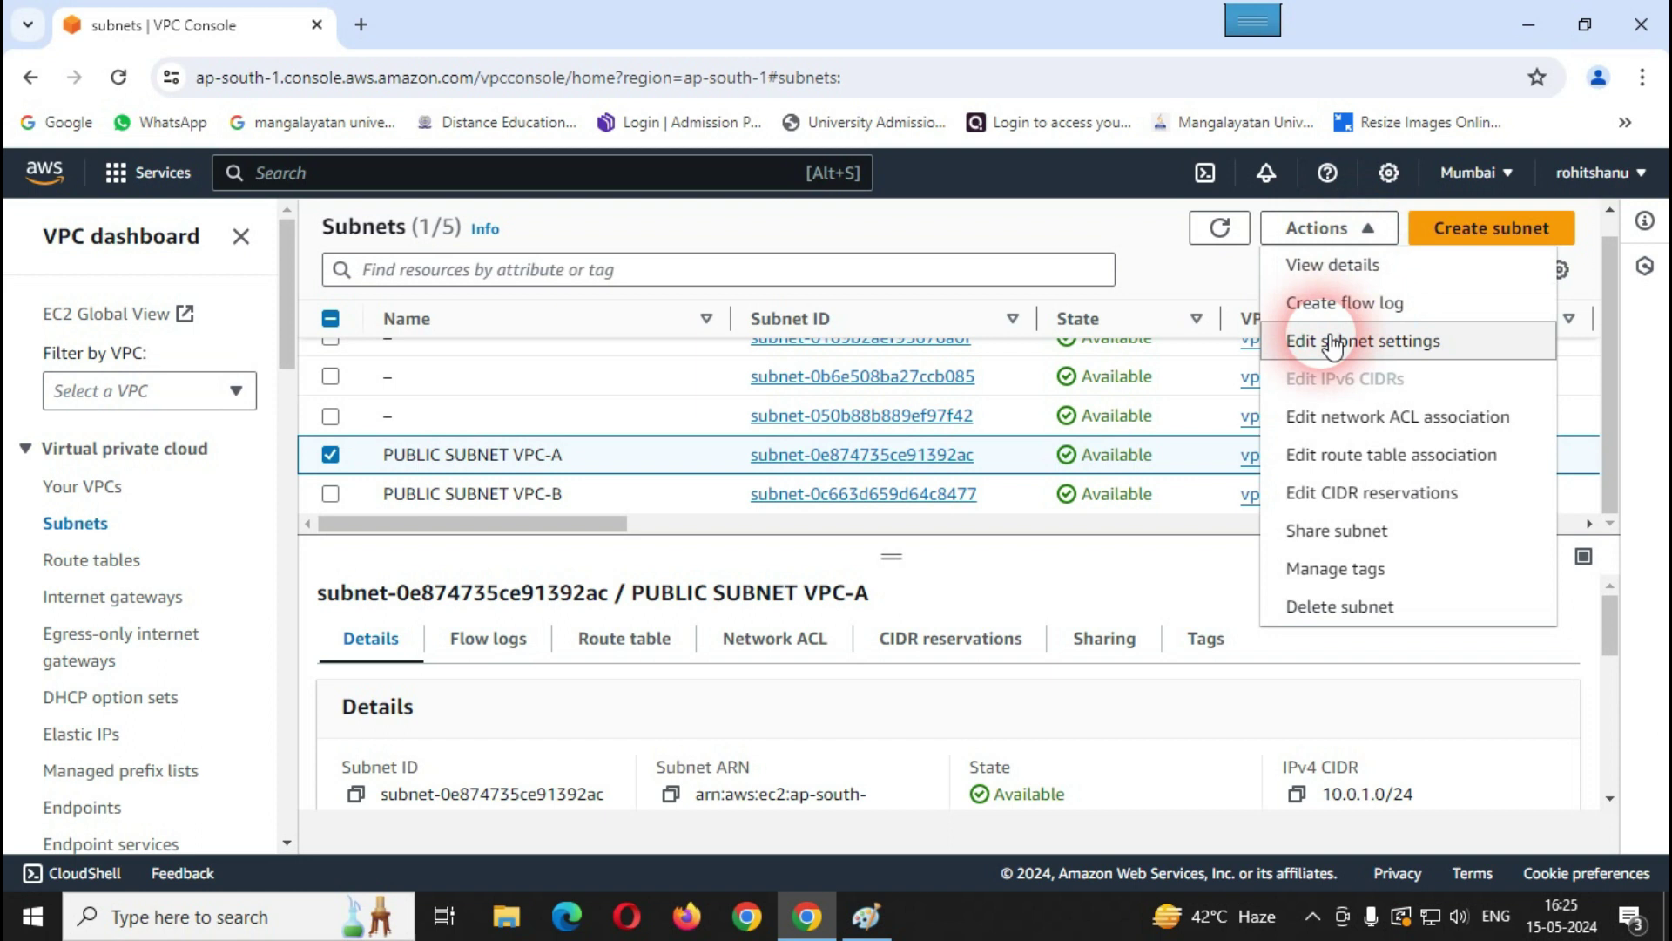
{"action": "left_click", "coordinate": [1411, 348]}
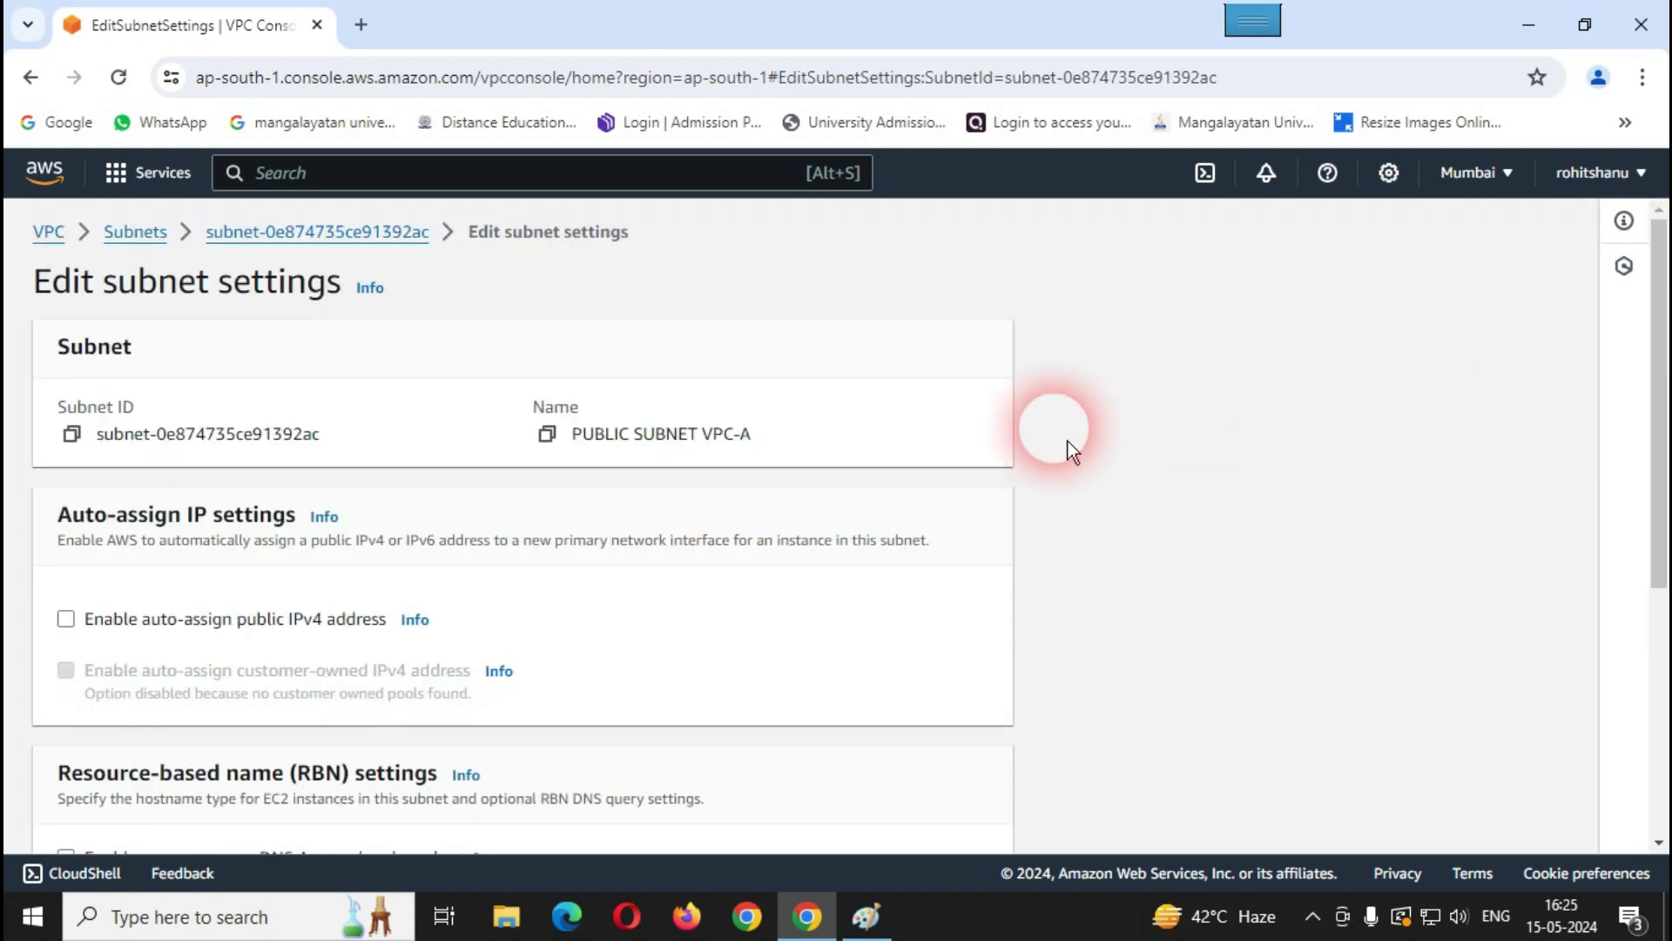
{"action": "scroll", "coordinate": [334, 481], "scroll_direction": "down", "scroll_amount": 1}
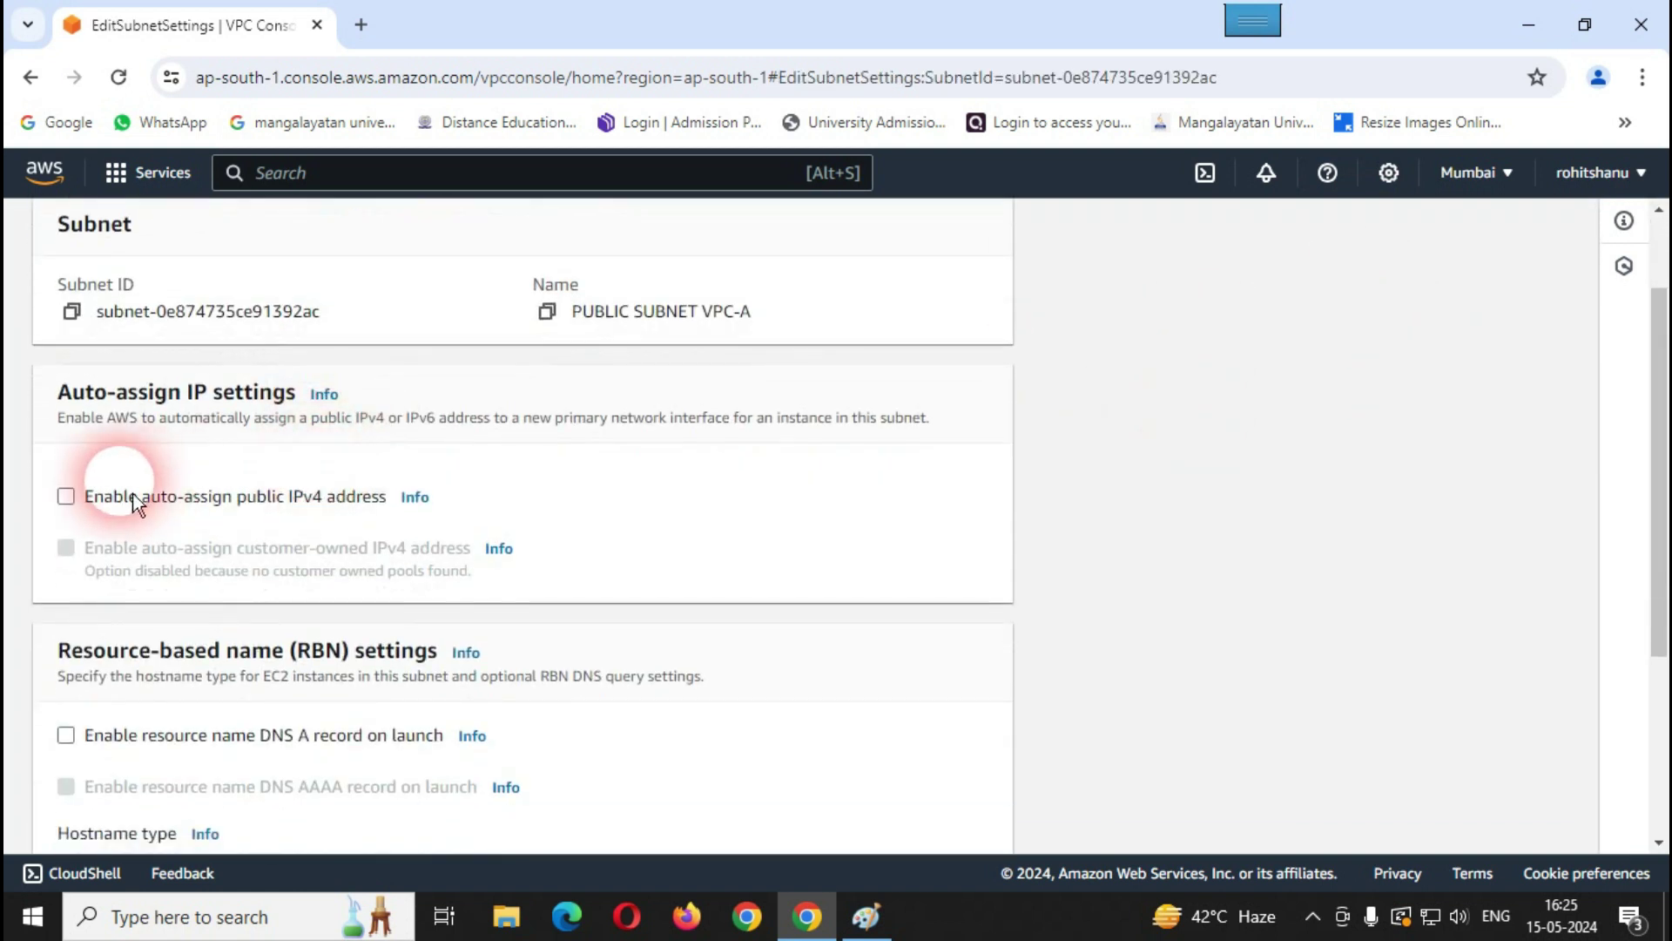
{"action": "left_click", "coordinate": [75, 505]}
{"action": "scroll", "coordinate": [253, 575], "scroll_direction": "down", "scroll_amount": 2}
{"action": "left_click", "coordinate": [85, 625]}
{"action": "scroll", "coordinate": [1053, 392], "scroll_direction": "up", "scroll_amount": 3}
{"action": "scroll", "coordinate": [1034, 448], "scroll_direction": "down", "scroll_amount": 5}
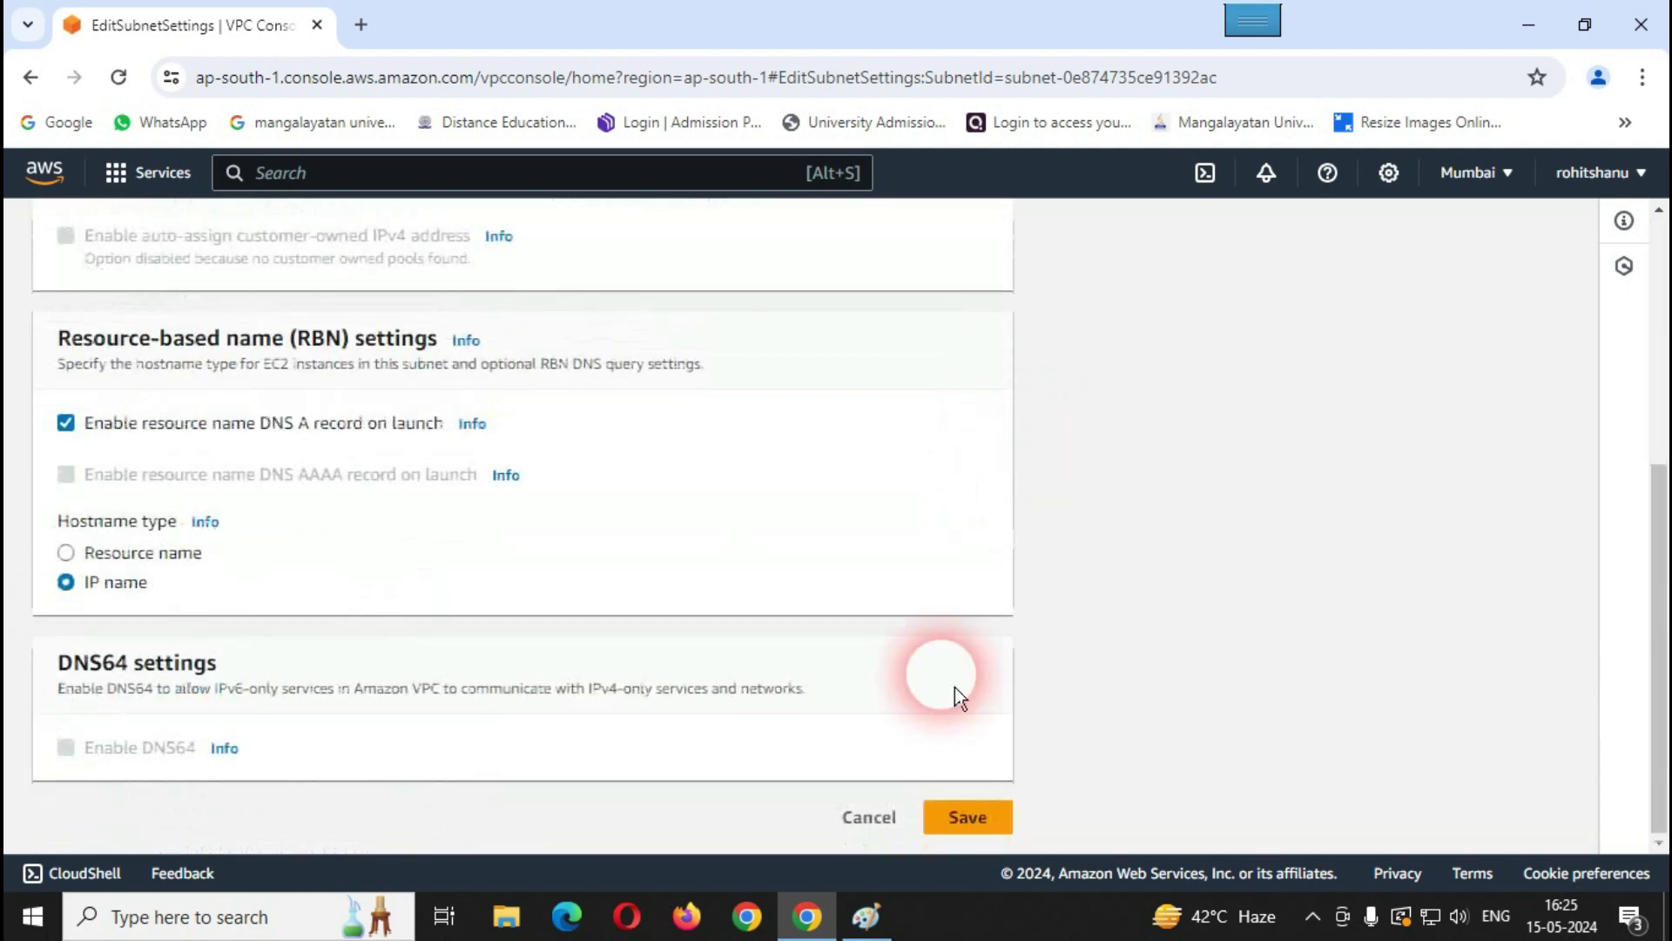
{"action": "left_click", "coordinate": [966, 817]}
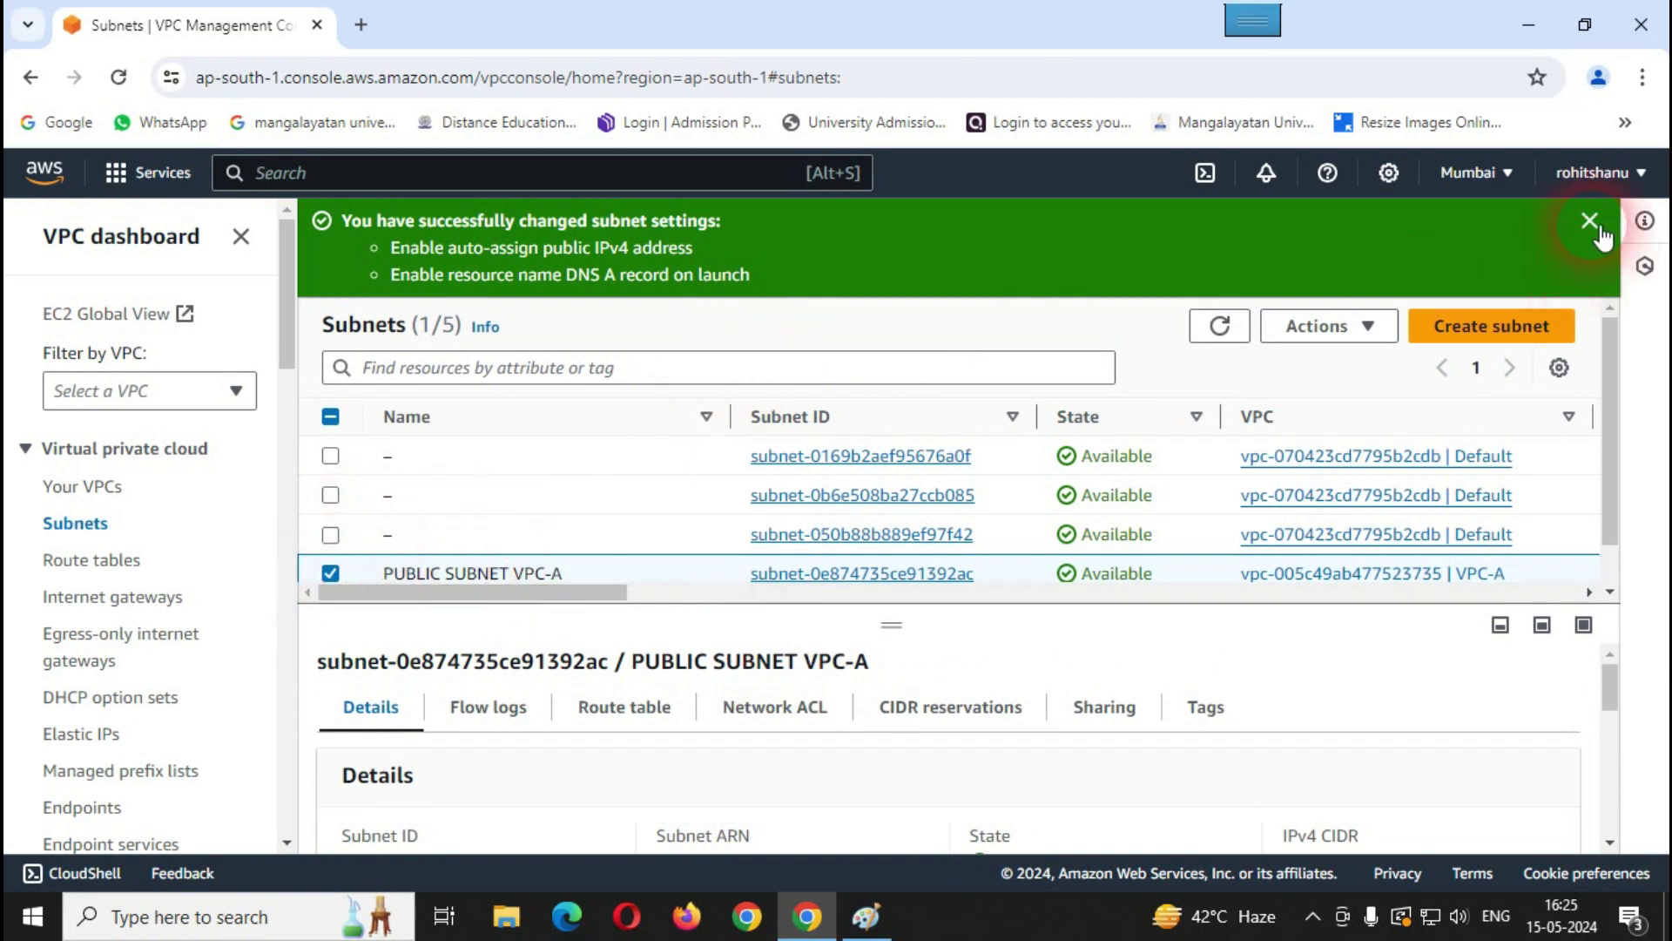
{"action": "left_click", "coordinate": [1594, 225]}
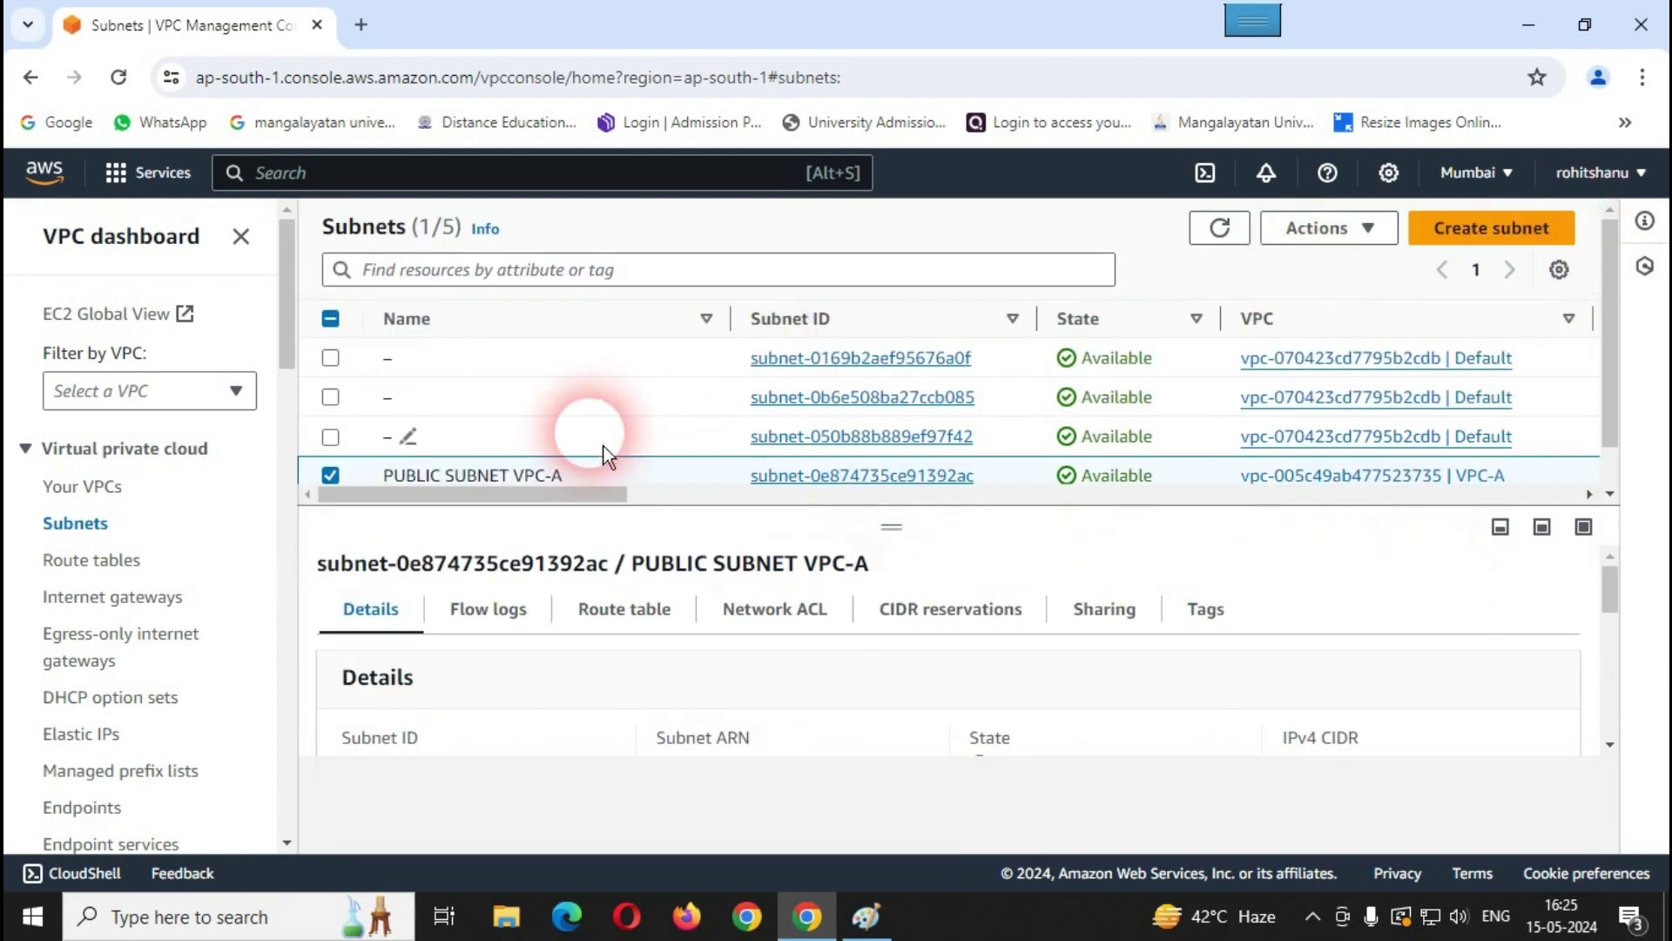
Step: Enable auto-assign public IPv4 address and resource name DNS A record on launch for PUBLIC SUBNET VPC-B only, and save
{"action": "scroll", "coordinate": [379, 466], "scroll_direction": "down", "scroll_amount": 1}
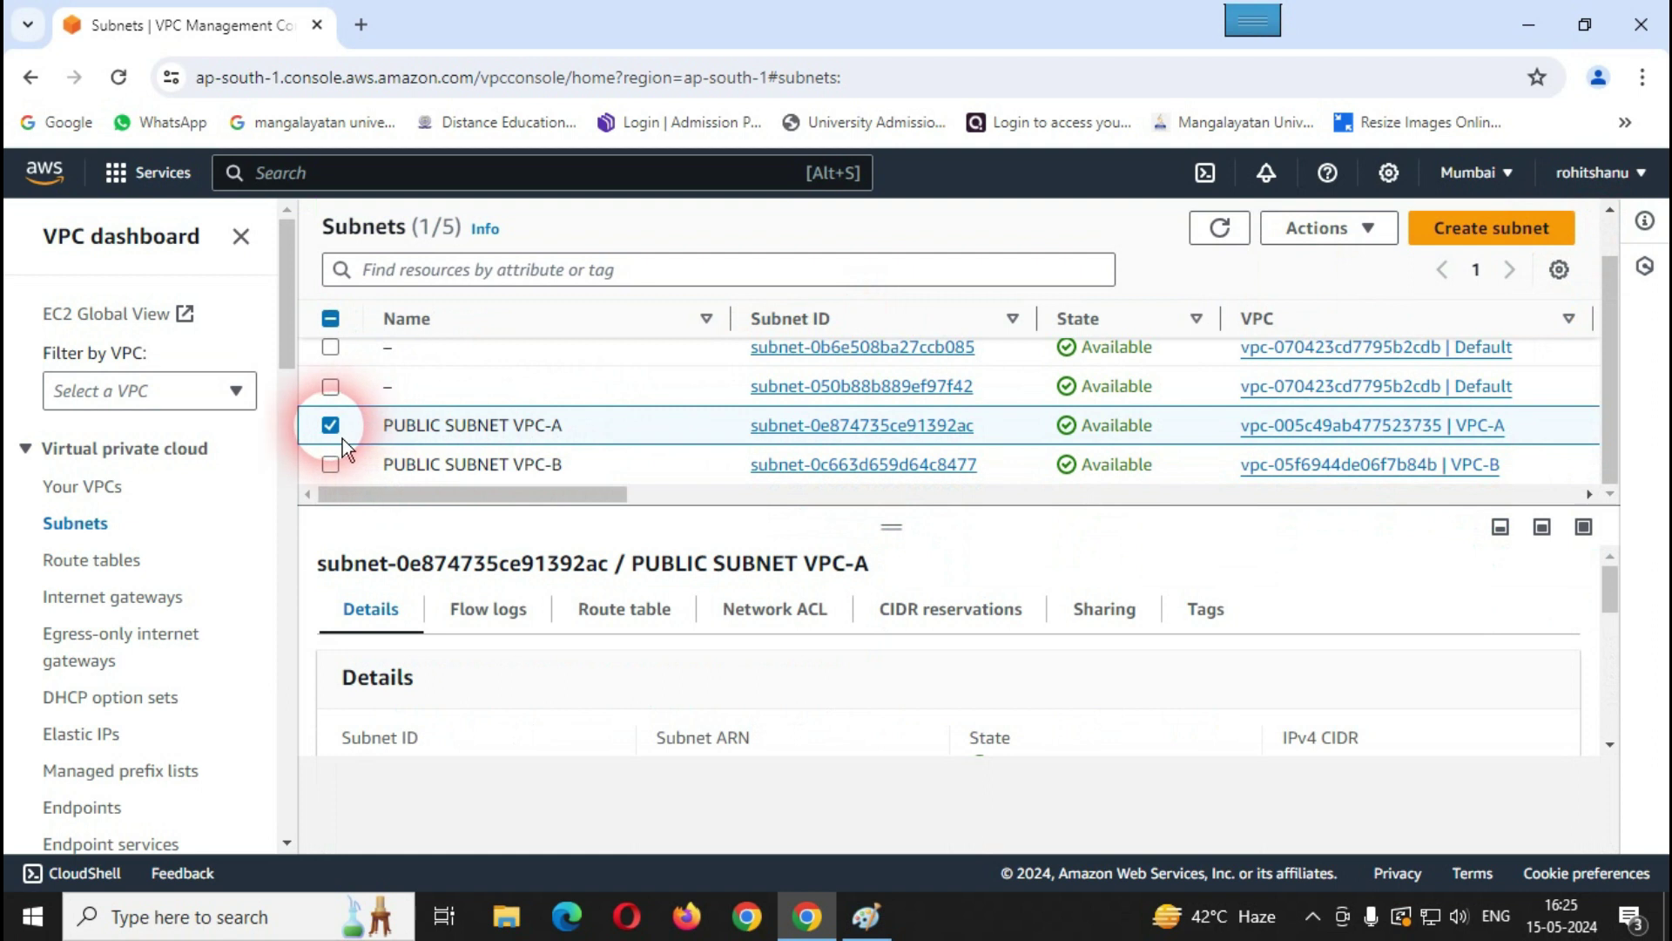
{"action": "left_click", "coordinate": [345, 439]}
{"action": "left_click", "coordinate": [348, 471]}
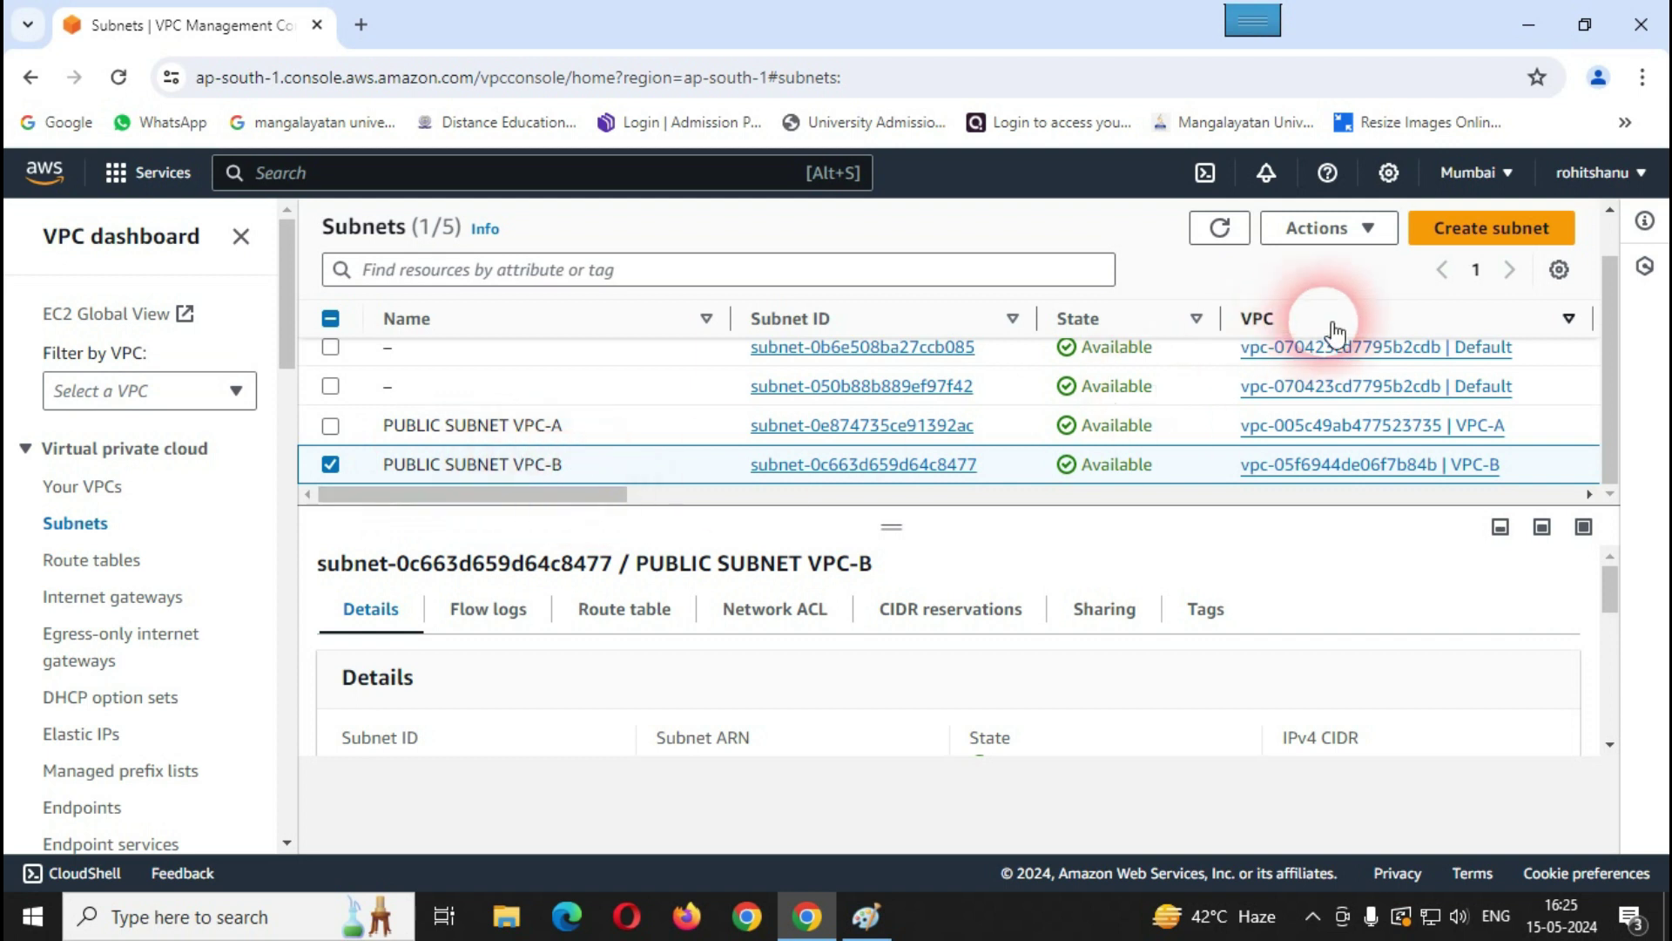
{"action": "left_click", "coordinate": [1346, 228]}
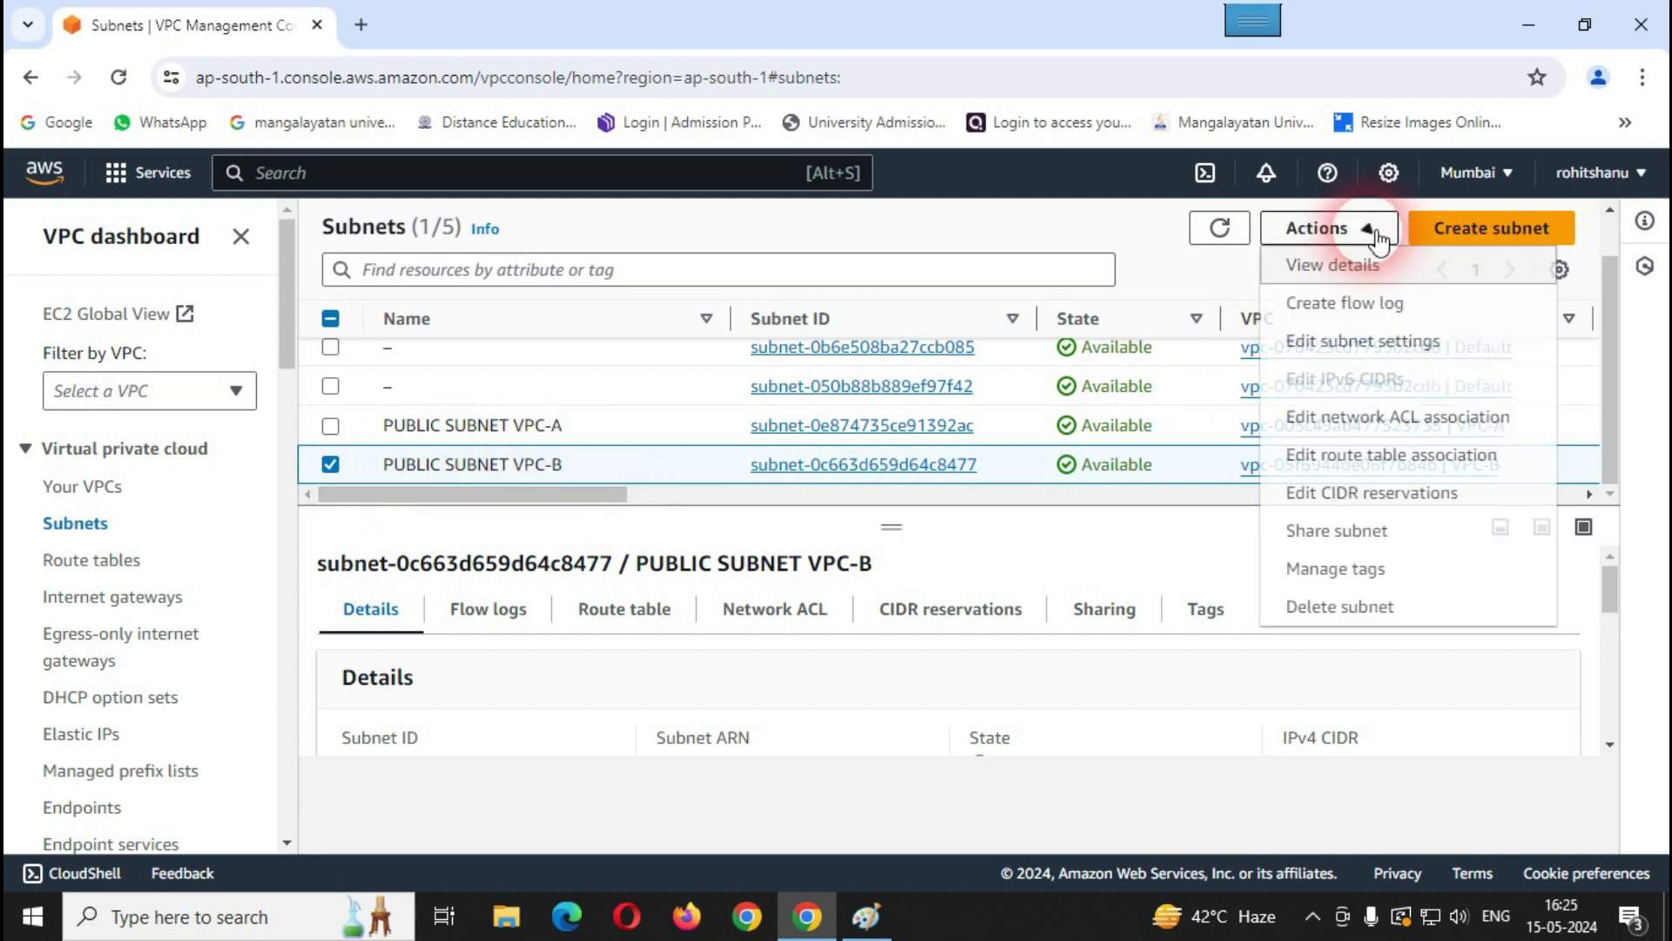
{"action": "left_click", "coordinate": [1350, 352]}
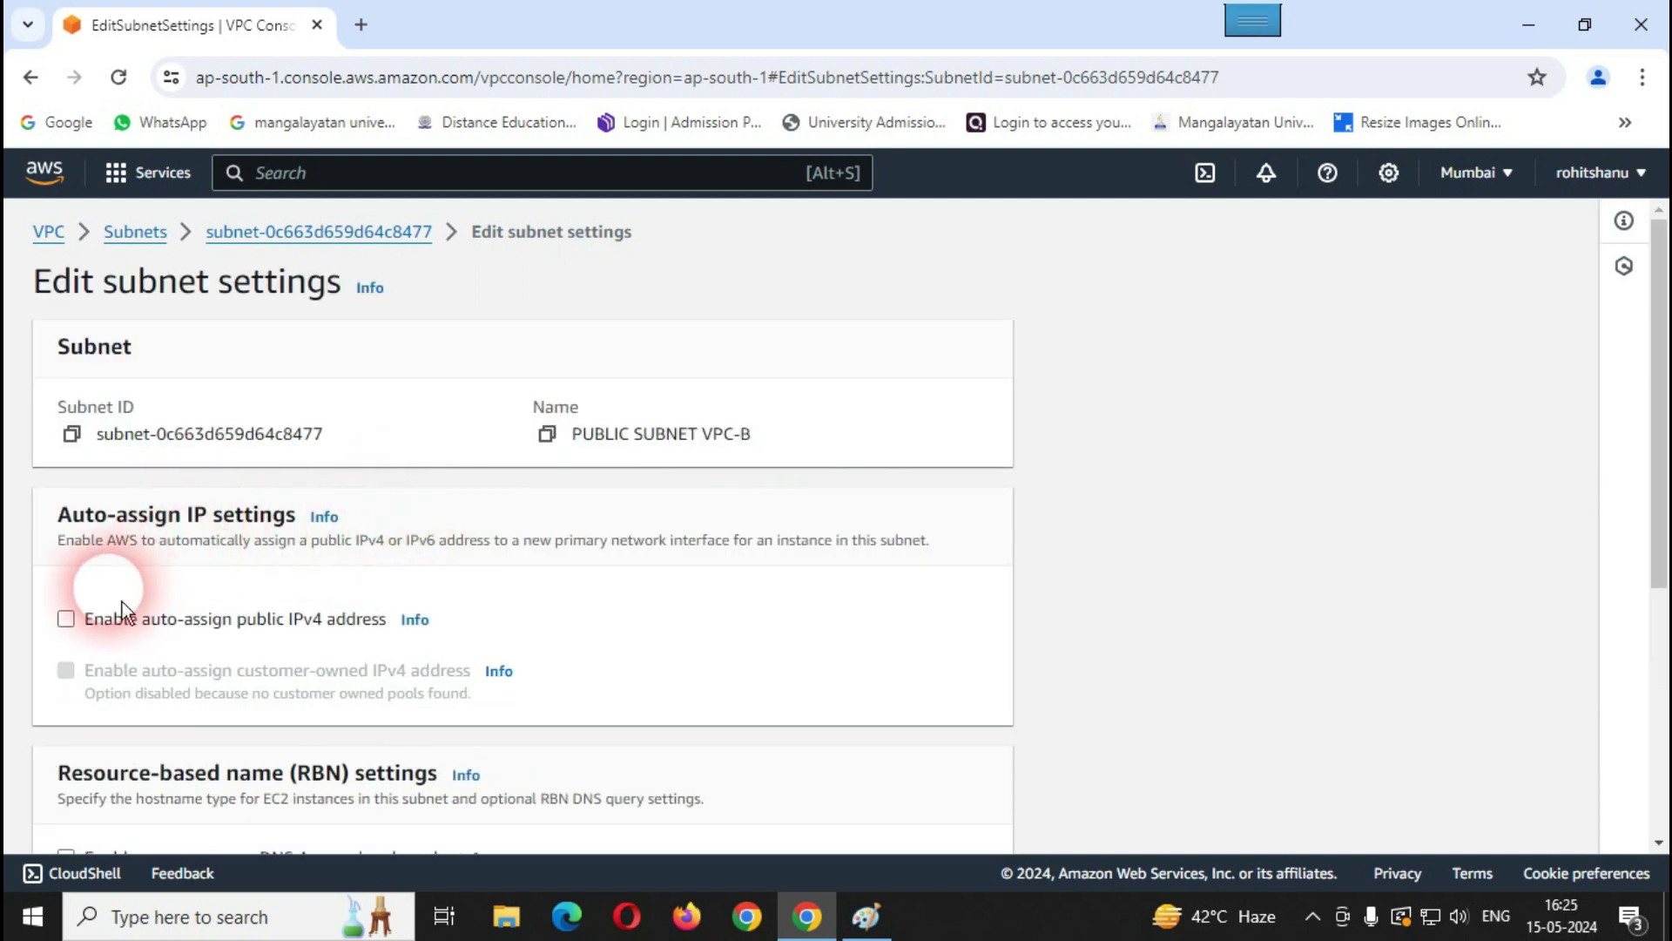
{"action": "left_click", "coordinate": [80, 625]}
{"action": "scroll", "coordinate": [87, 688], "scroll_direction": "down", "scroll_amount": 1}
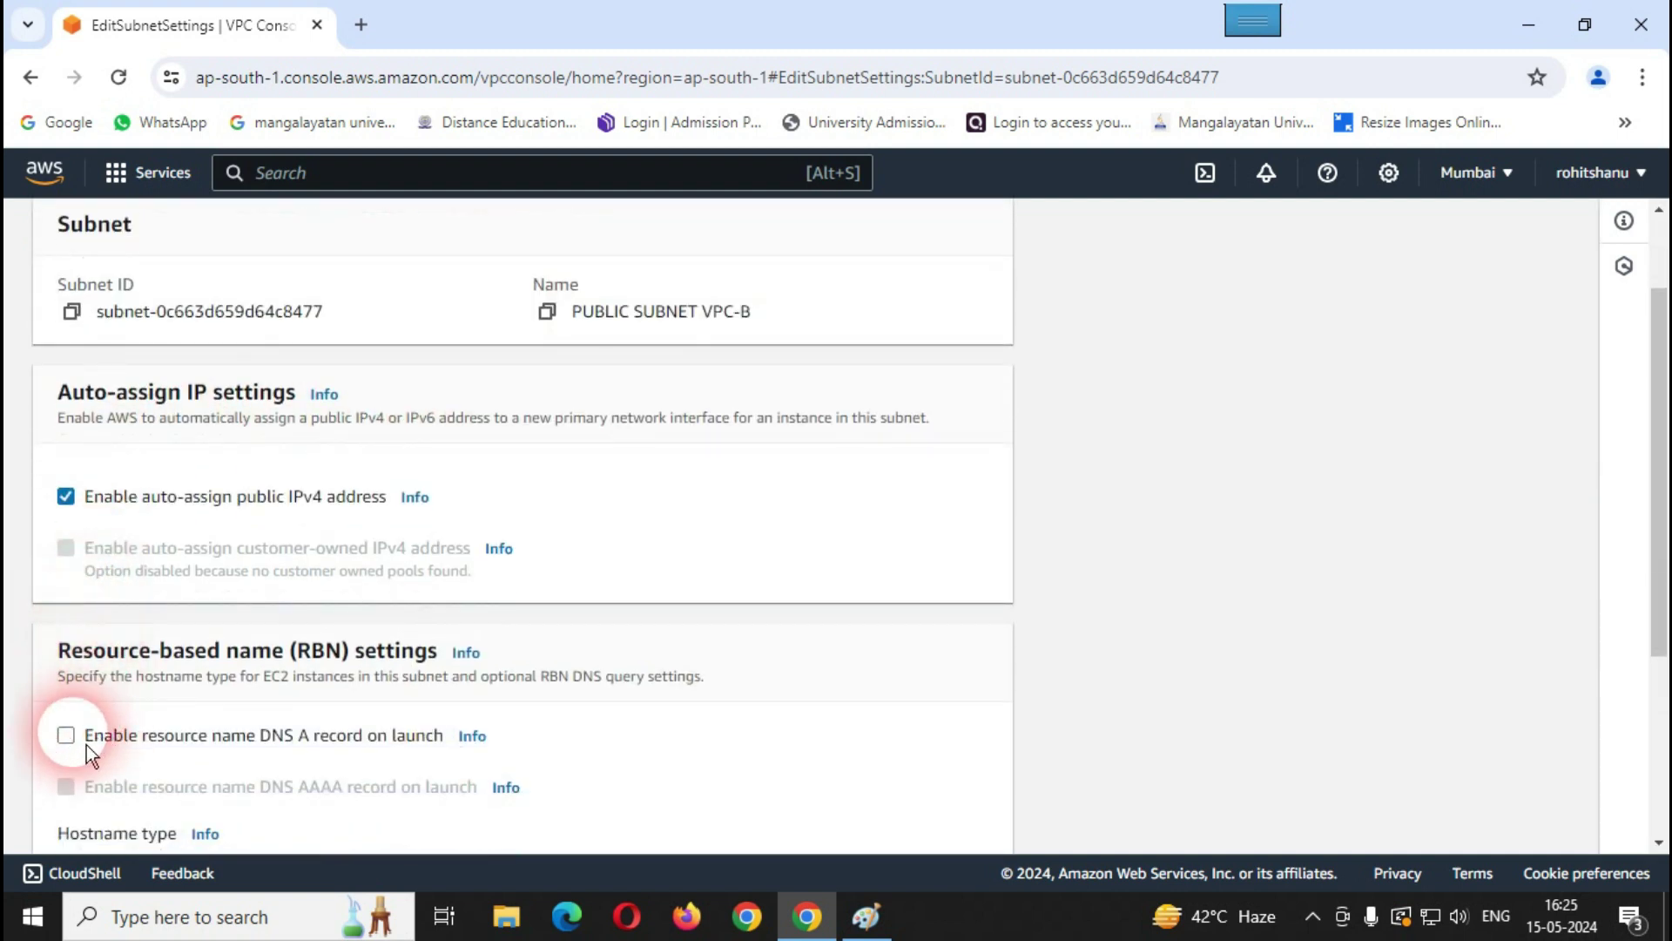
{"action": "left_click", "coordinate": [86, 744]}
{"action": "scroll", "coordinate": [523, 649], "scroll_direction": "down", "scroll_amount": 3}
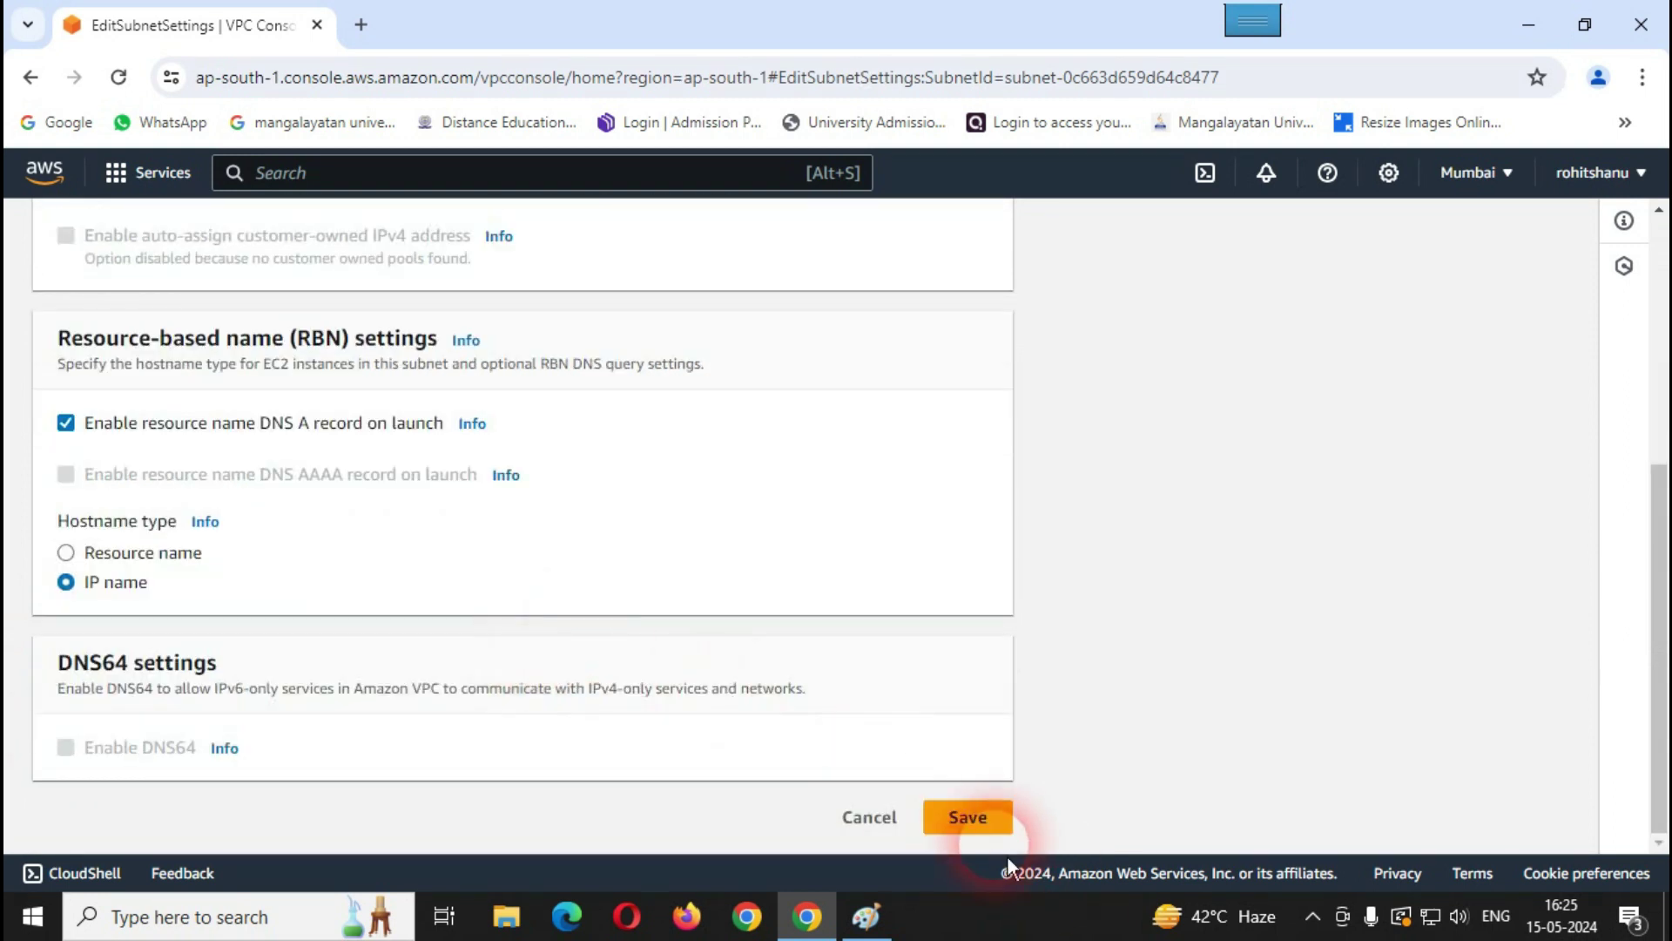
{"action": "left_click", "coordinate": [974, 819]}
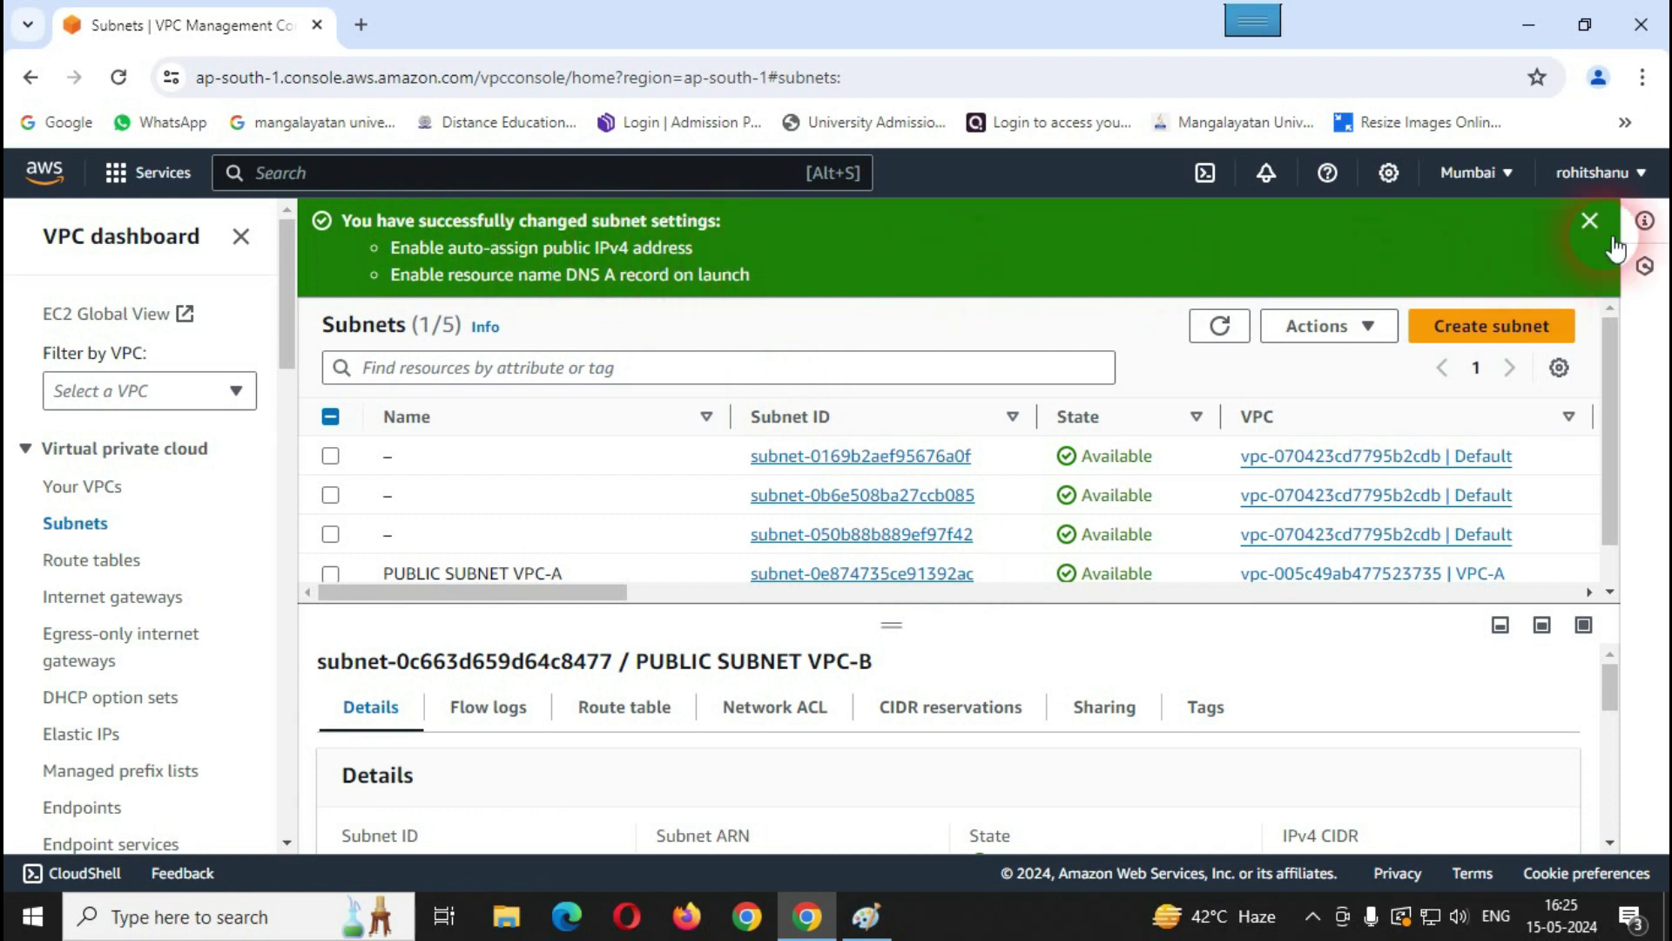
{"action": "left_click", "coordinate": [1590, 221]}
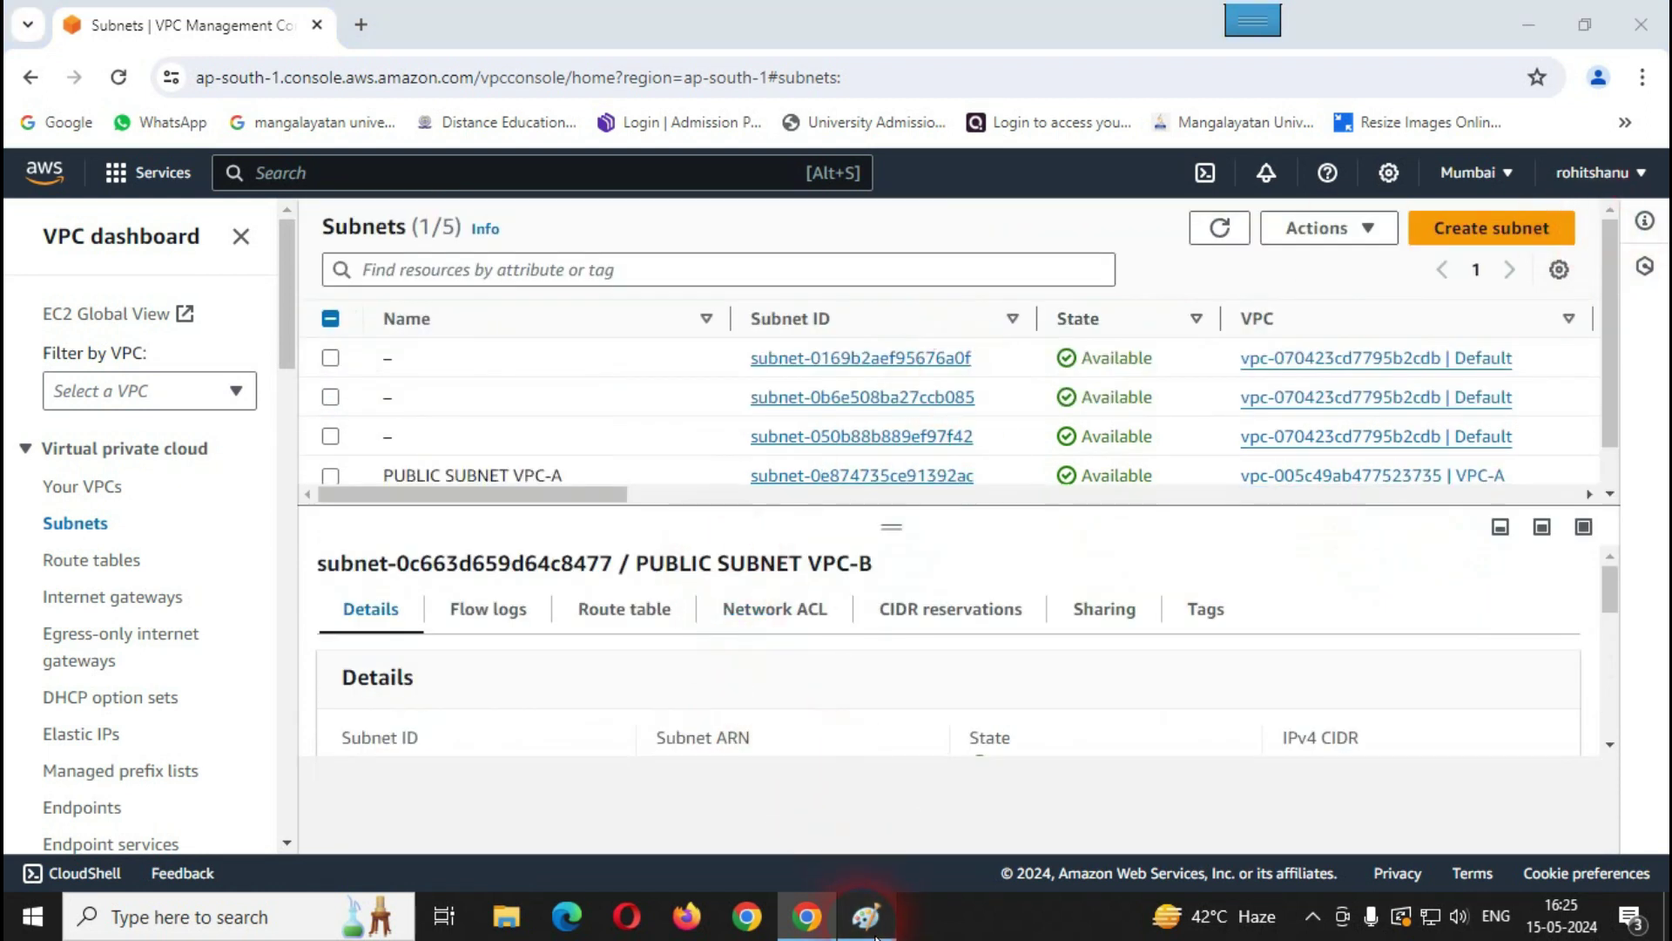
Step: Switch to Paint, draw check marks beside the VPC and subnet items for VPC-A and VPC-B, and return to the AWS console in Chrome
{"action": "left_click", "coordinate": [865, 916]}
{"action": "mouse_move", "coordinate": [514, 339]}
{"action": "left_mouse_down"}
{"action": "mouse_move", "coordinate": [534, 358]}
{"action": "mouse_move", "coordinate": [573, 326]}
{"action": "left_mouse_up"}
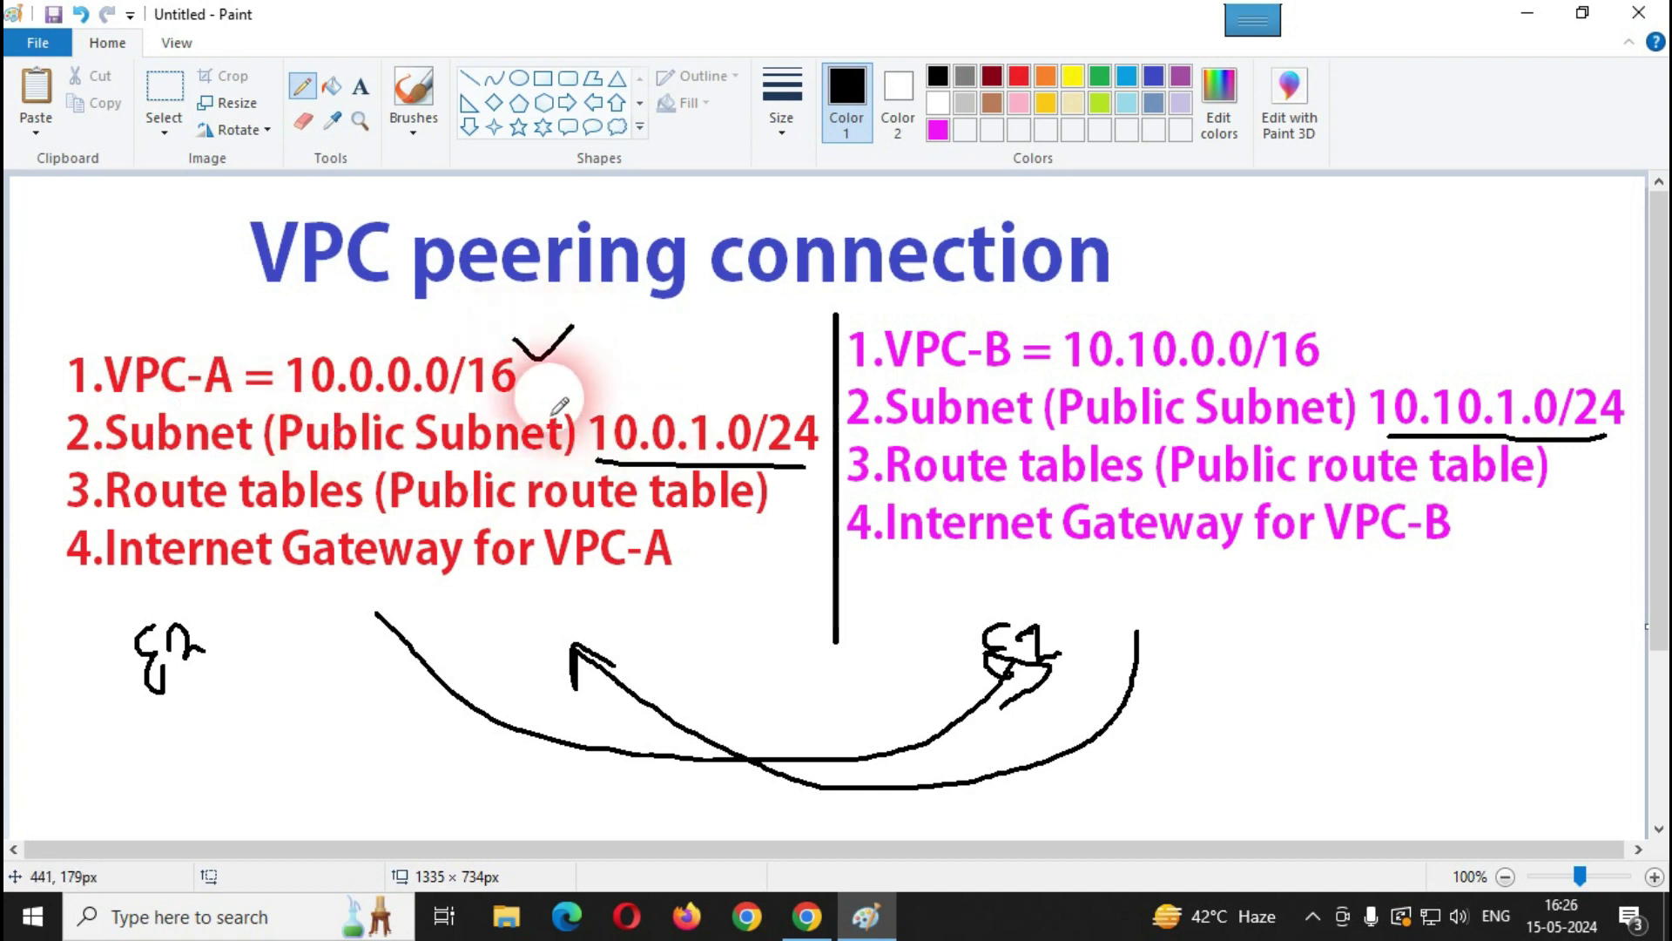
{"action": "left_click_drag", "start_coordinate": [548, 388], "coordinate": [622, 372]}
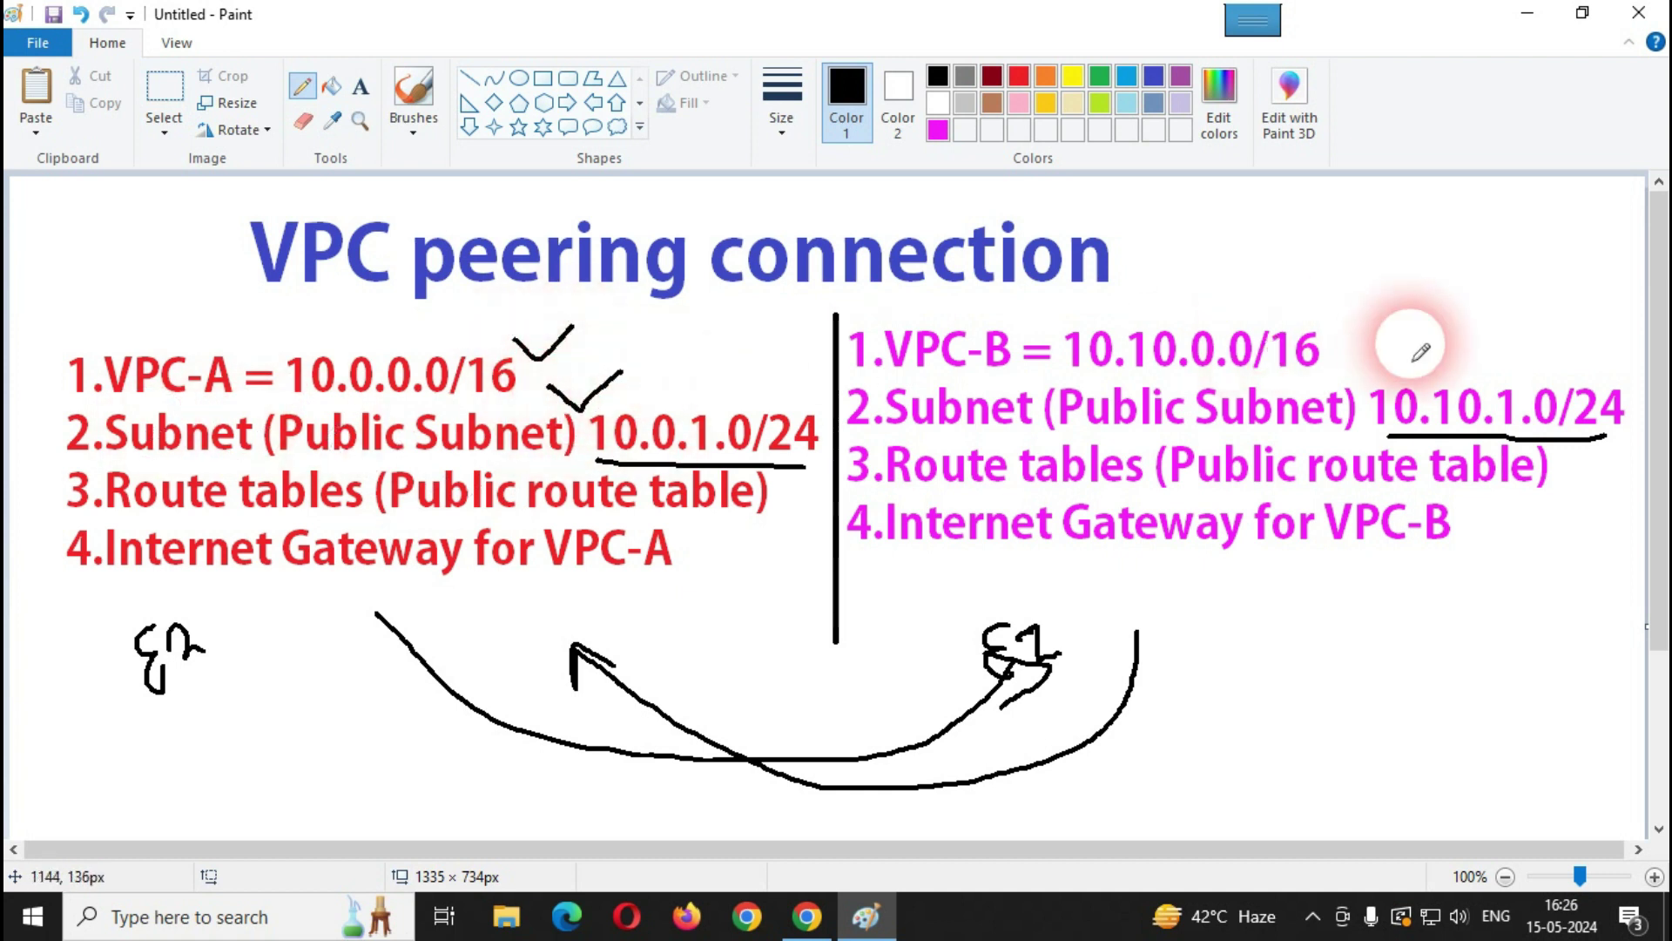
{"action": "mouse_move", "coordinate": [1304, 296]}
{"action": "left_mouse_down"}
{"action": "mouse_move", "coordinate": [1326, 314]}
{"action": "mouse_move", "coordinate": [1384, 272]}
{"action": "left_mouse_up"}
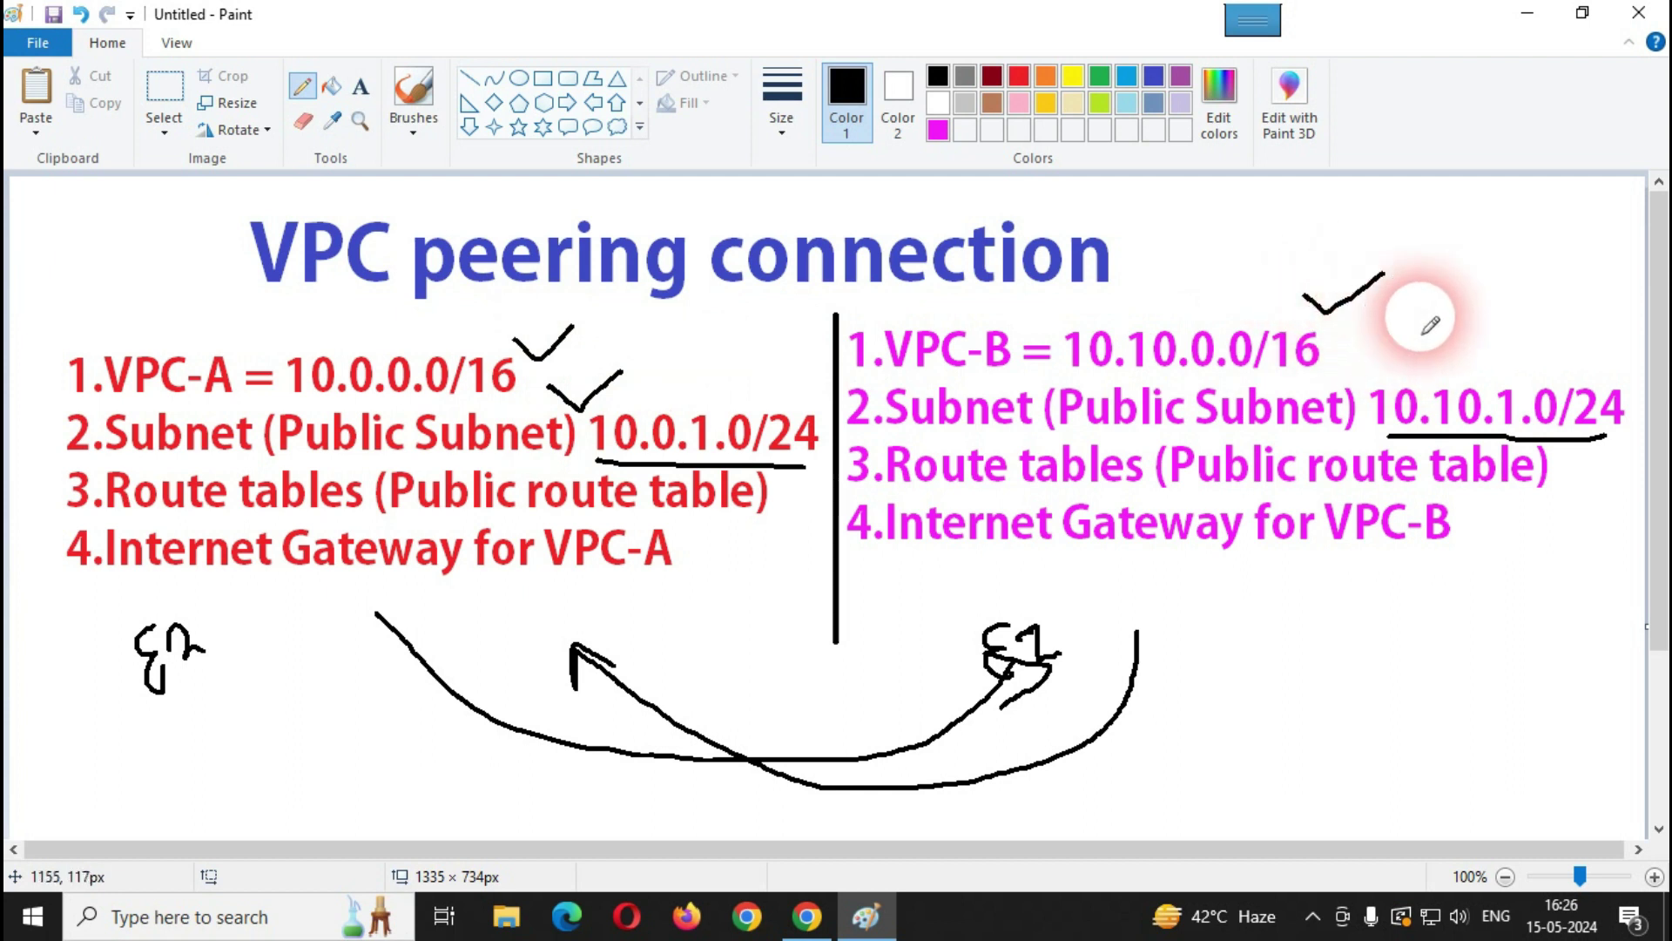
{"action": "left_click_drag", "start_coordinate": [1407, 352], "coordinate": [1470, 340]}
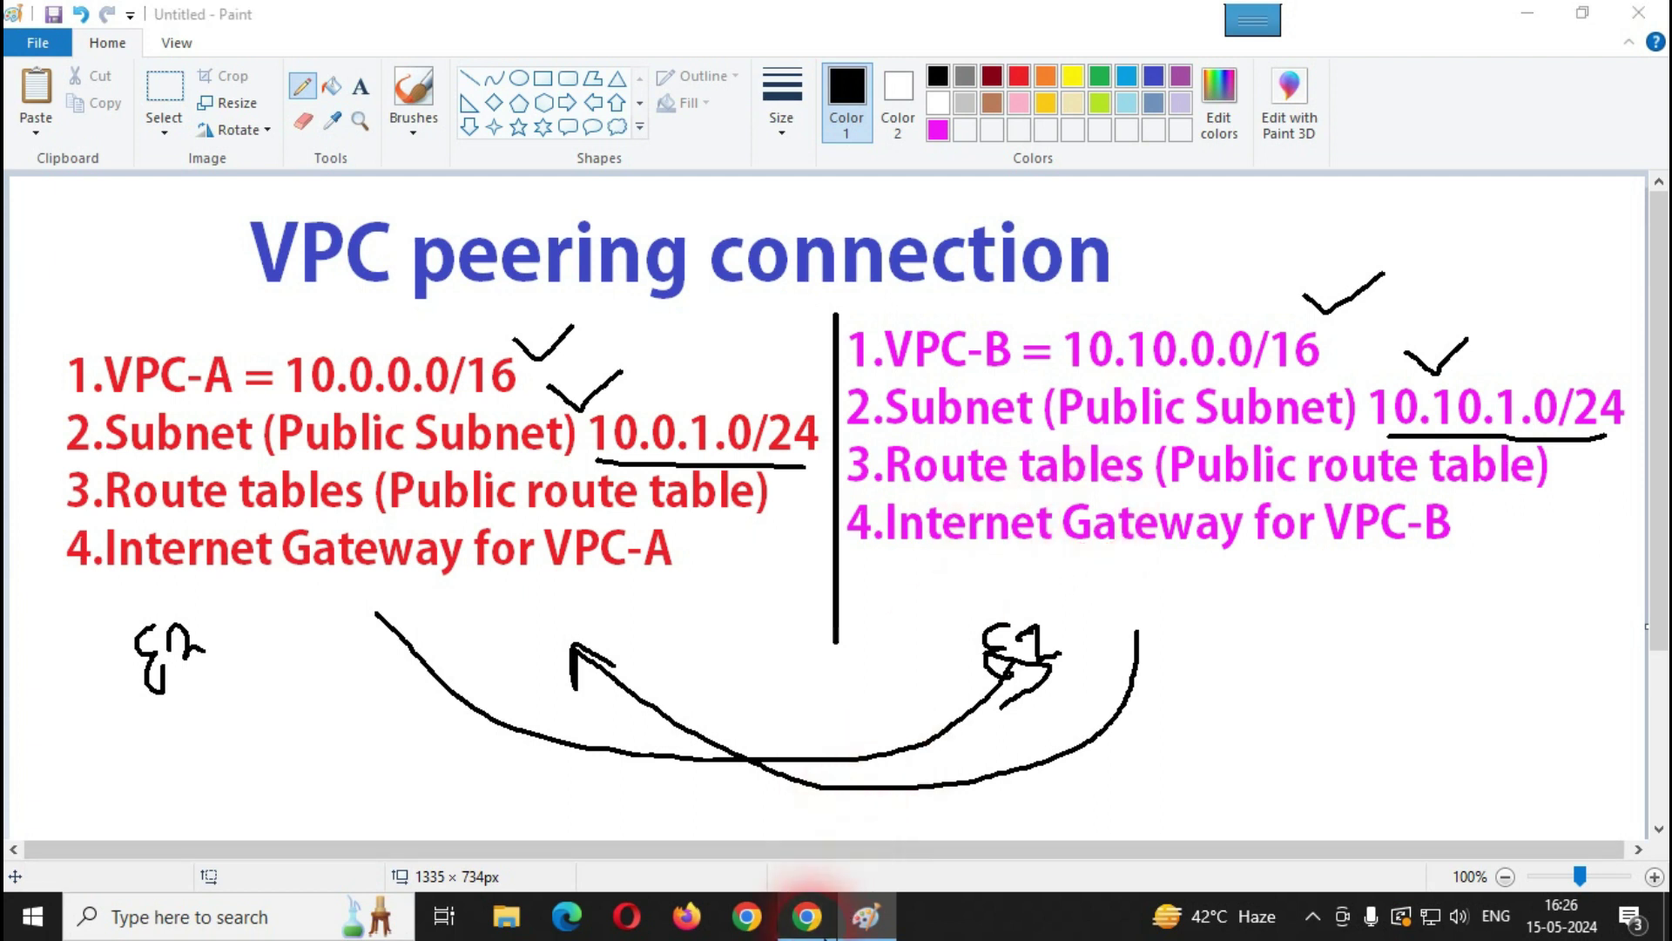
{"action": "left_click", "coordinate": [807, 916]}
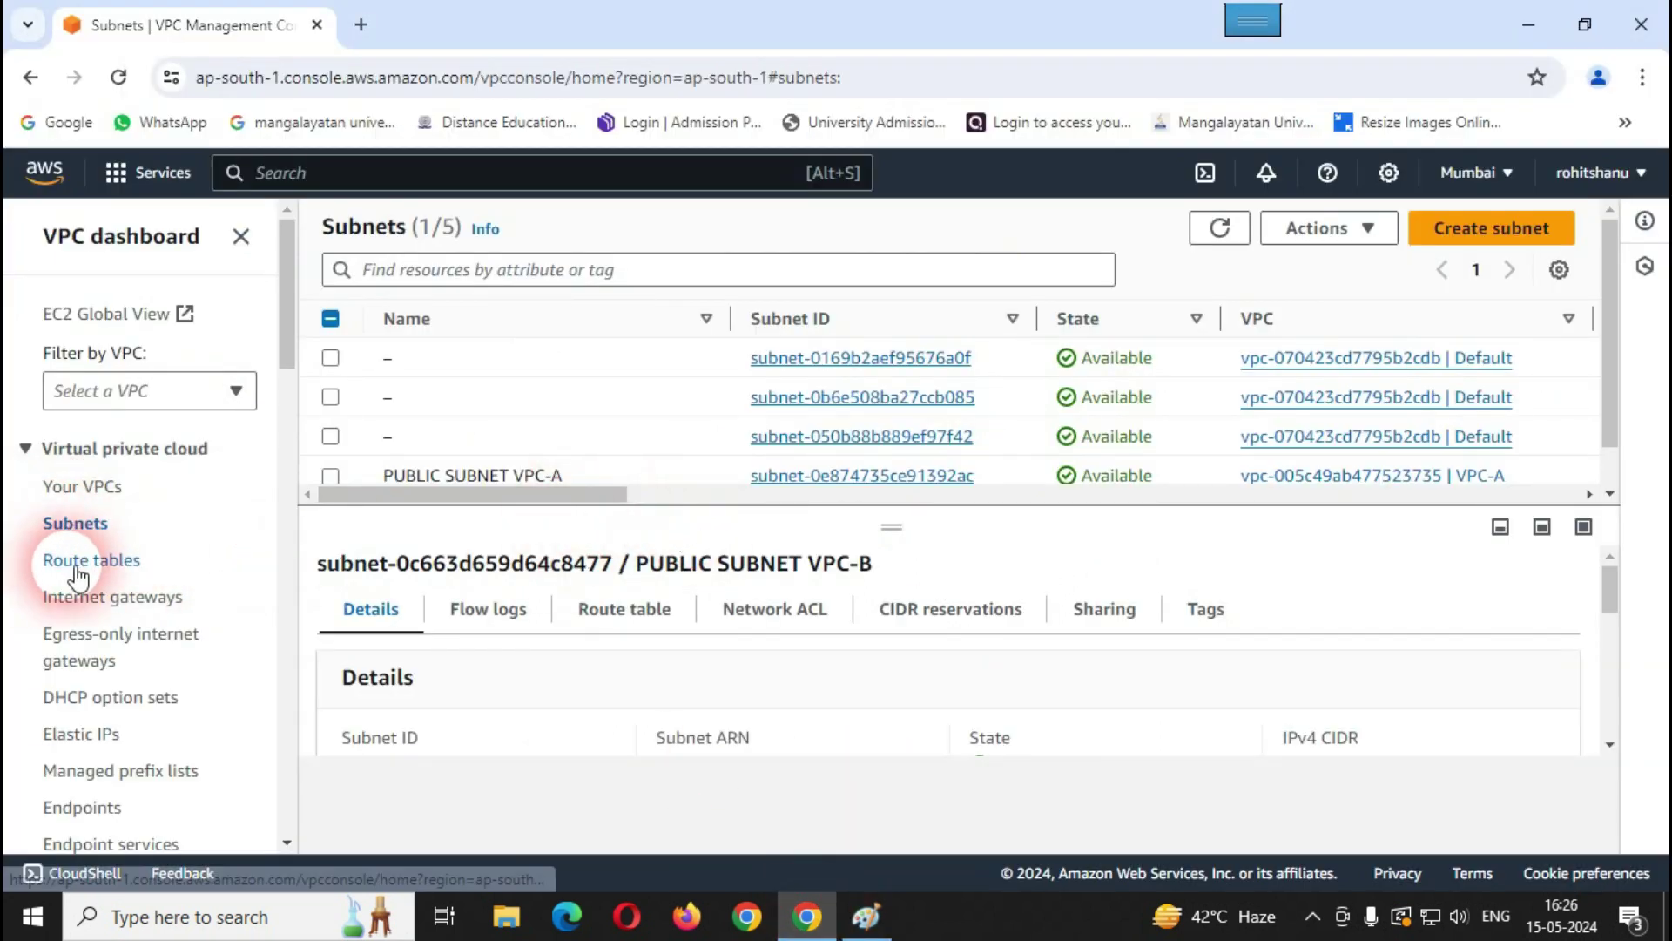
Step: Create a route table named ROUTE TABLE VPC-A in VPC-A and dismiss the success notification
{"action": "left_click", "coordinate": [127, 564]}
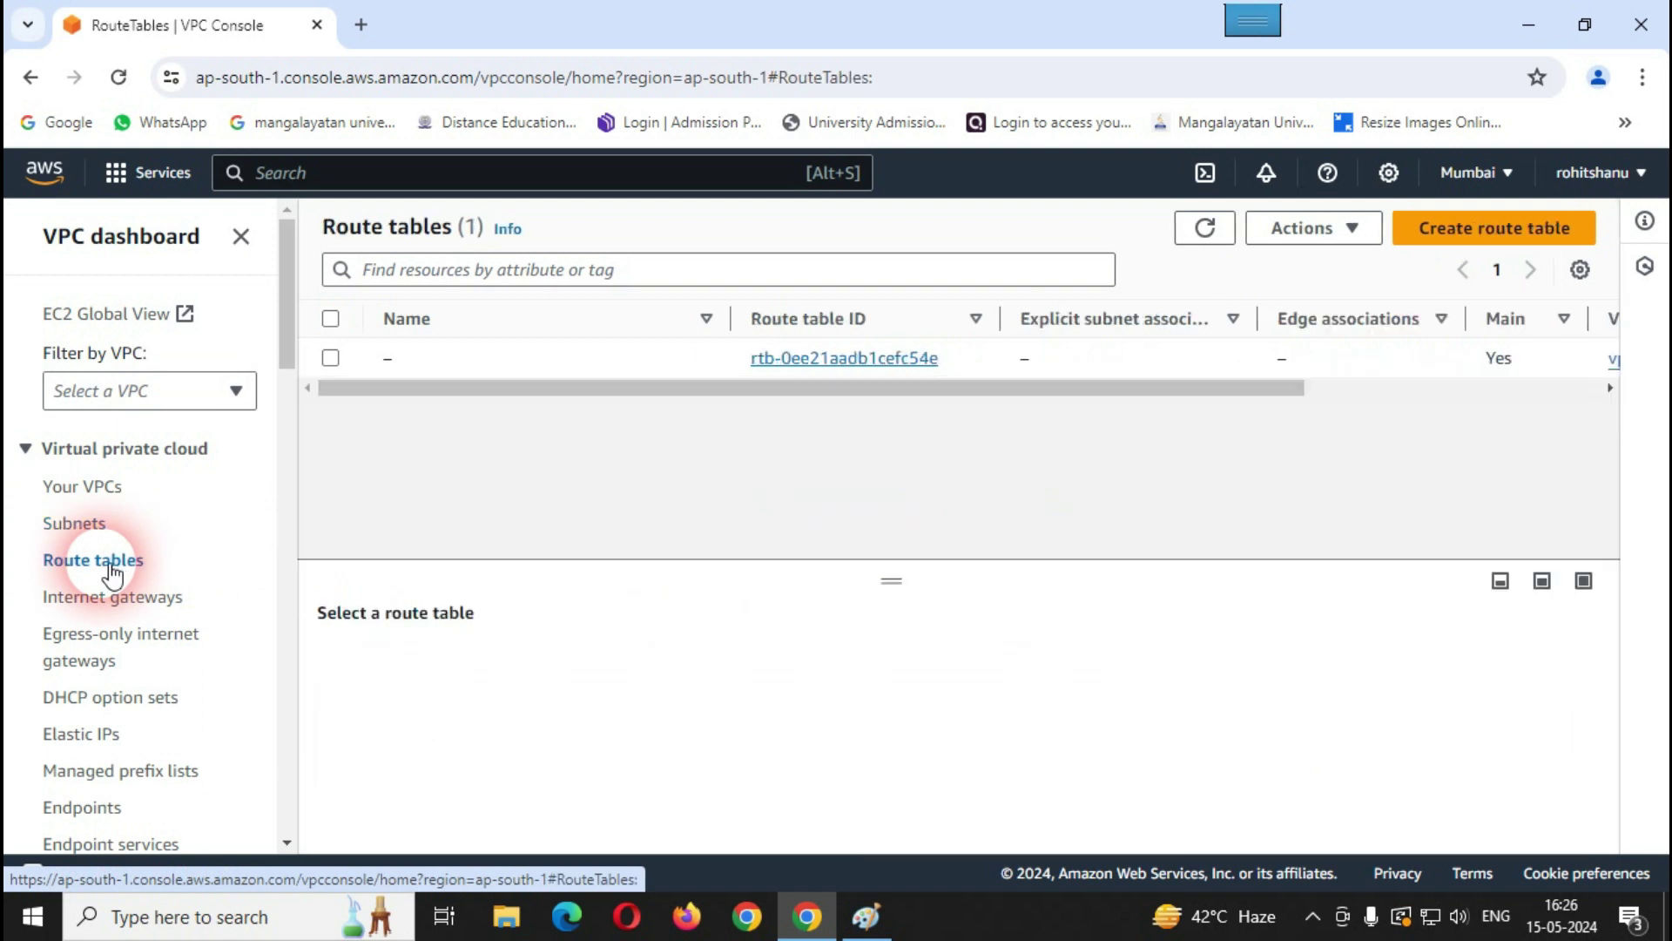
{"action": "left_click", "coordinate": [446, 478]}
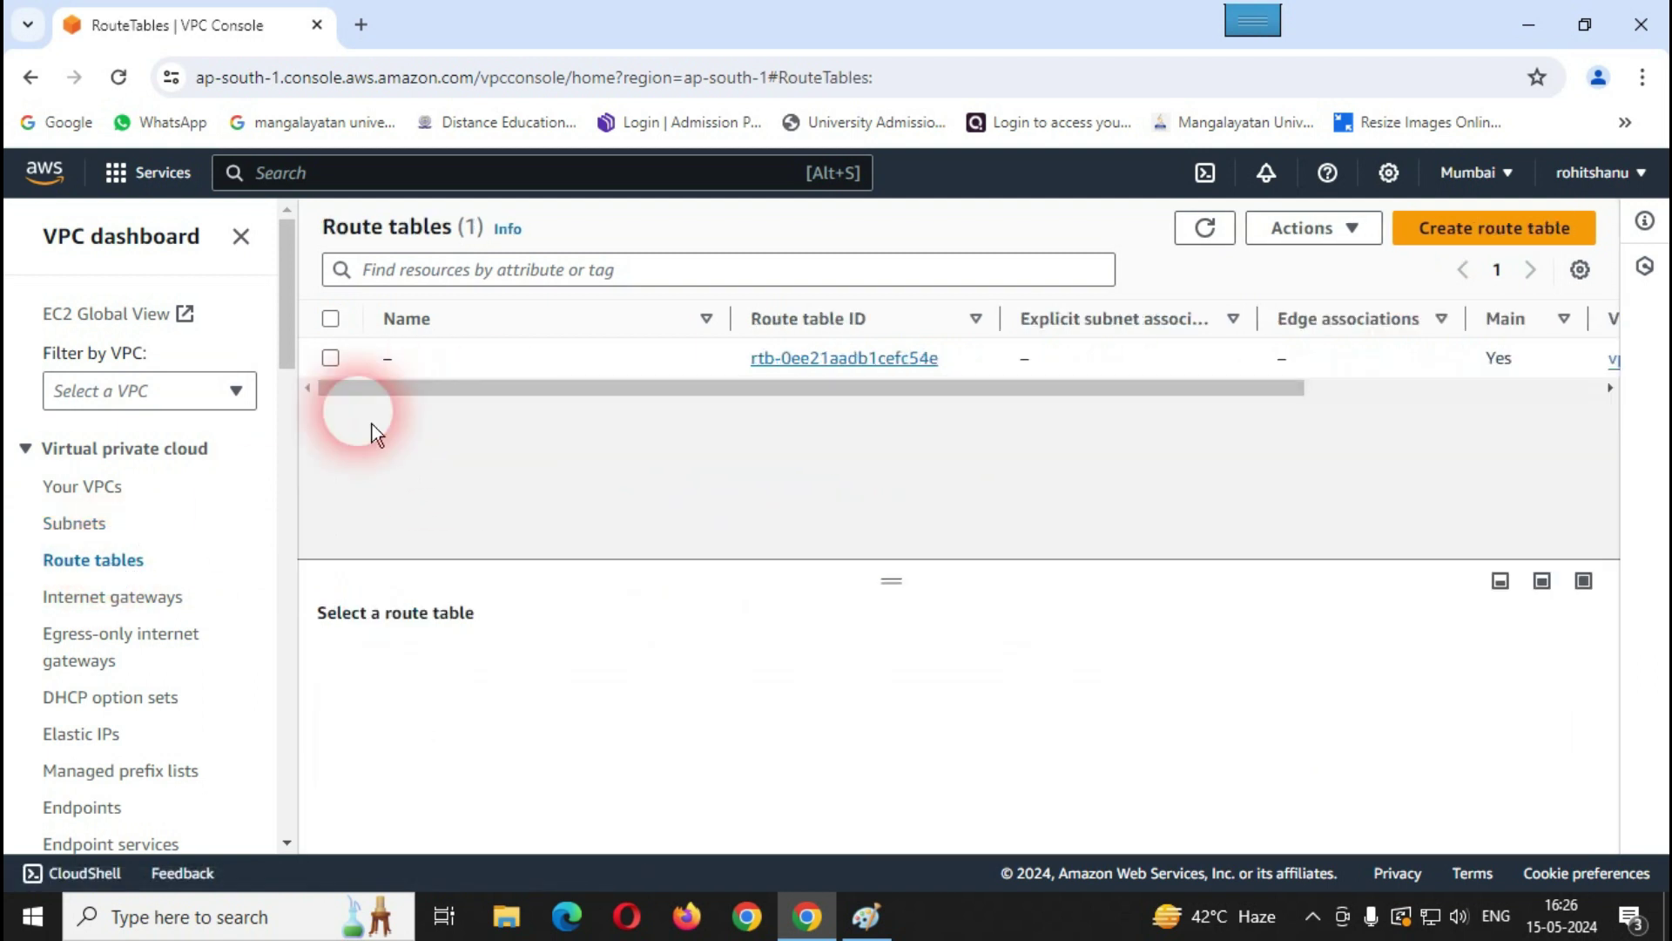
{"action": "left_click", "coordinate": [1474, 230]}
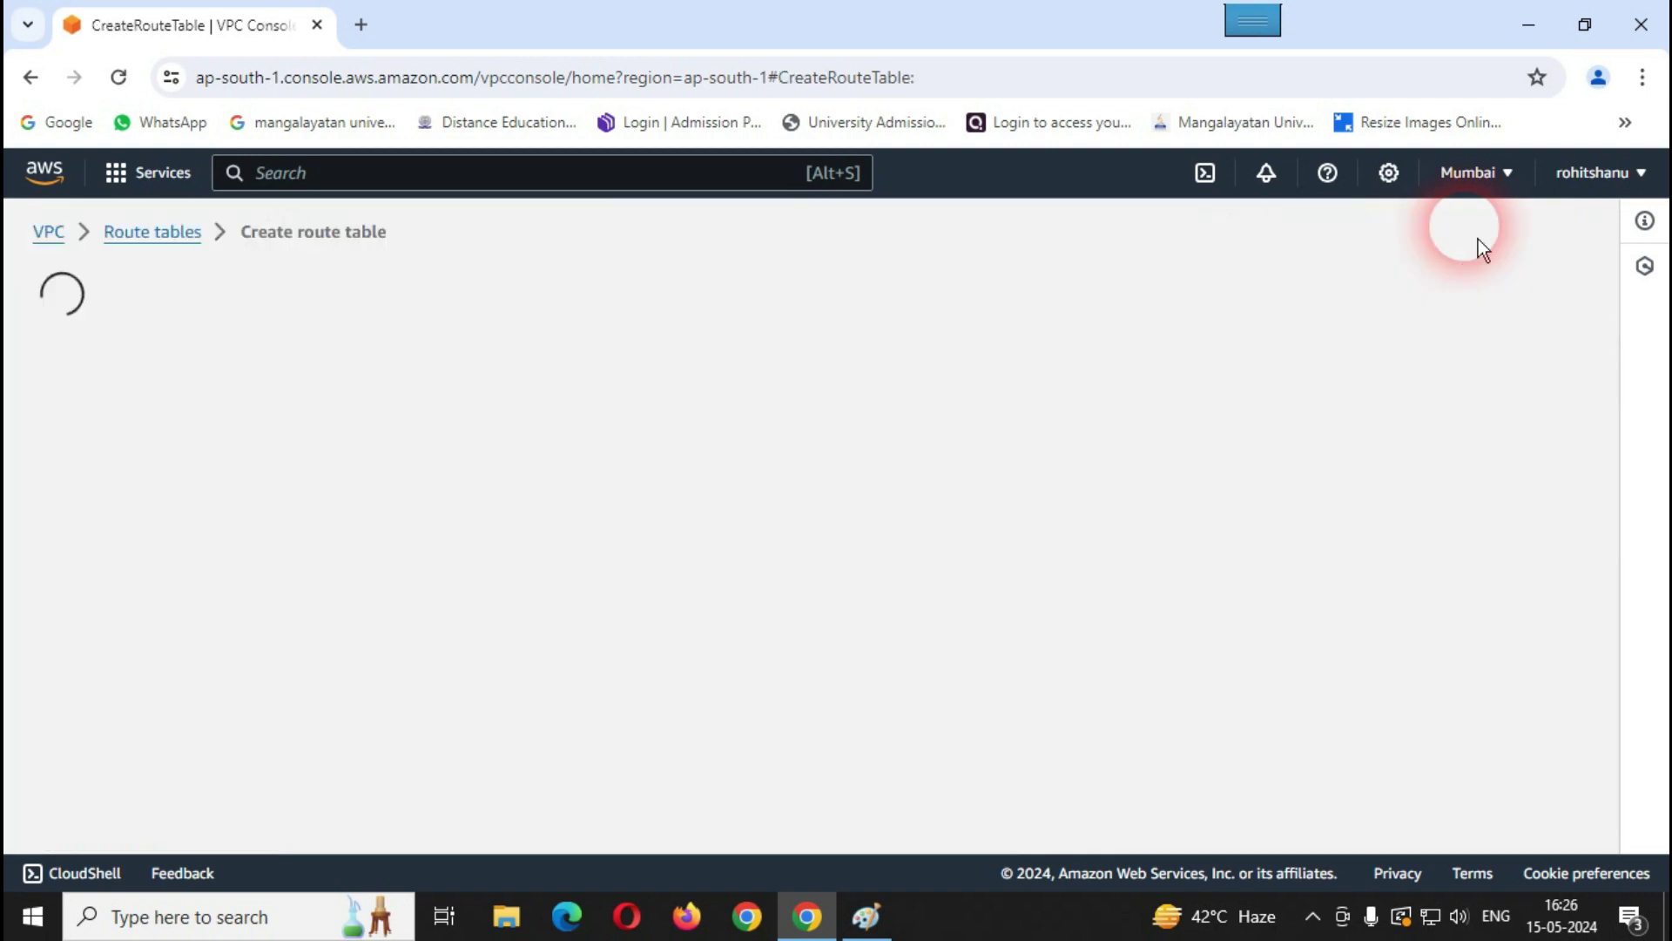
{"action": "scroll", "coordinate": [349, 452], "scroll_direction": "down", "scroll_amount": 2}
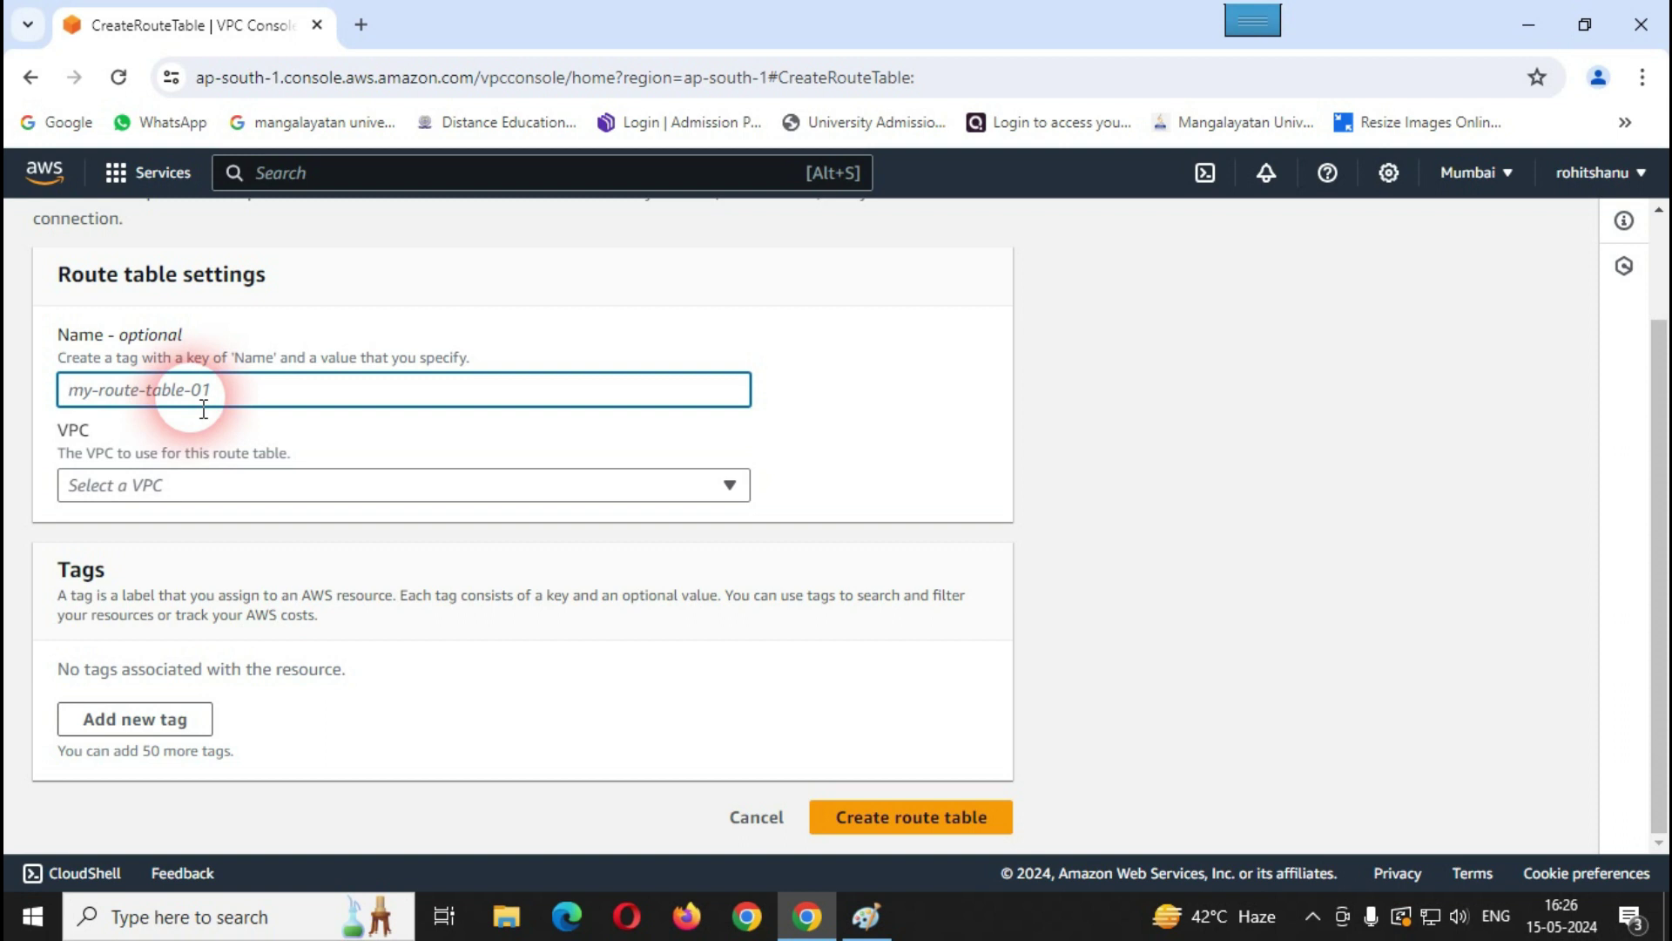
{"action": "type", "text": "ROUTE TABLE VPC-A"}
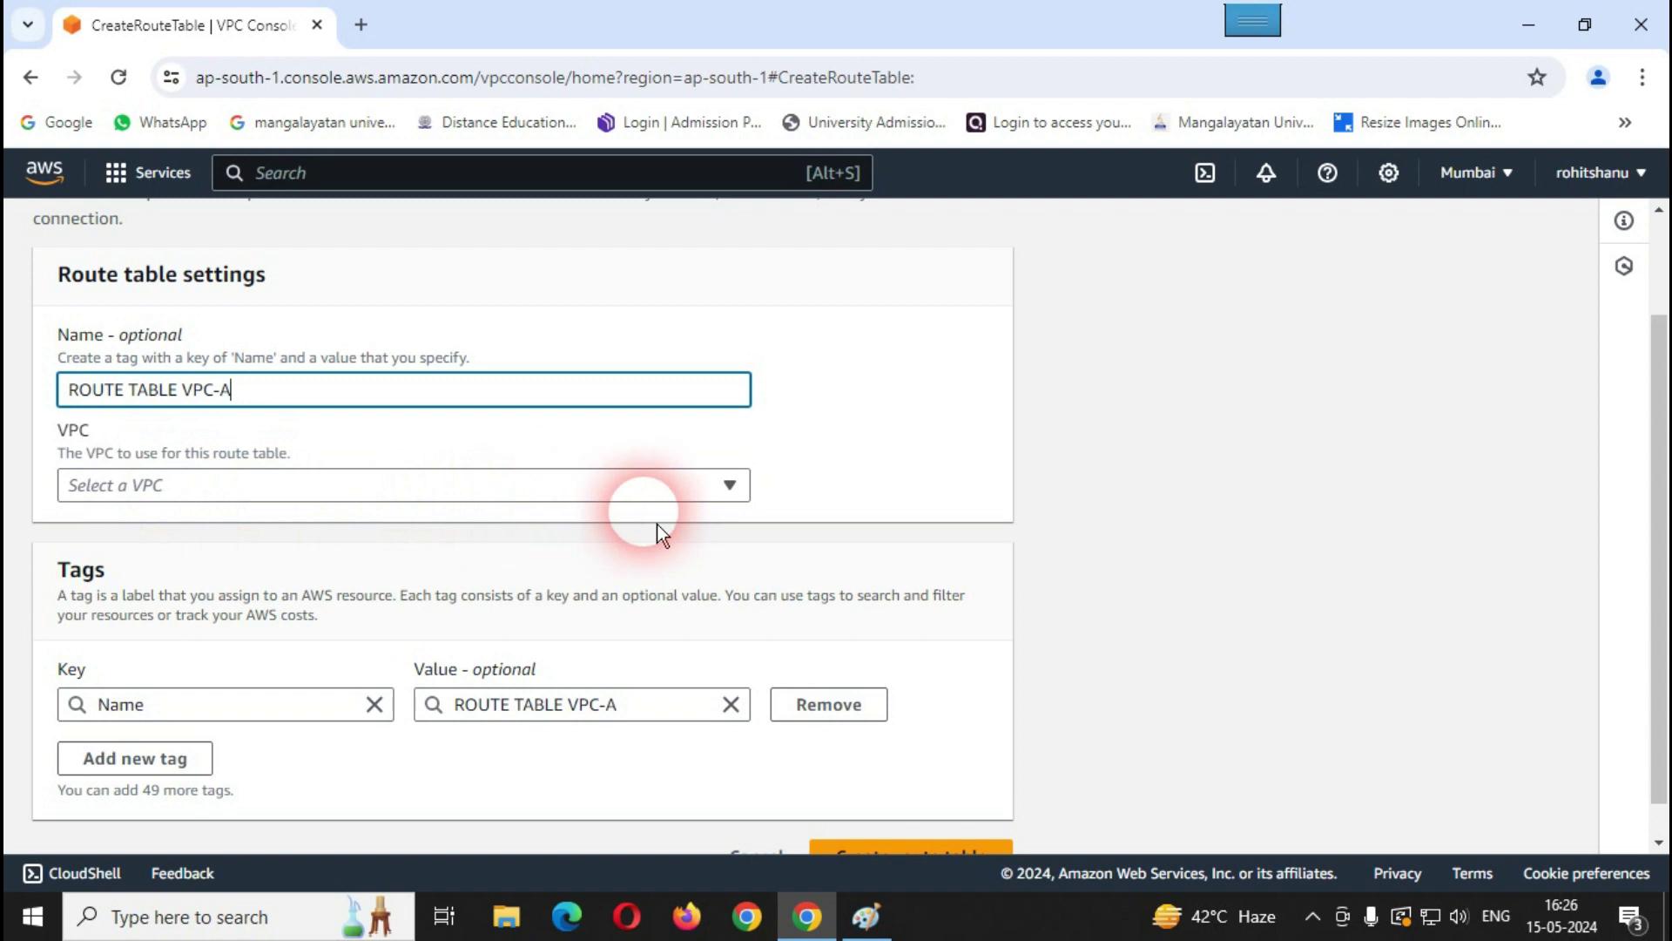
{"action": "left_click", "coordinate": [730, 484]}
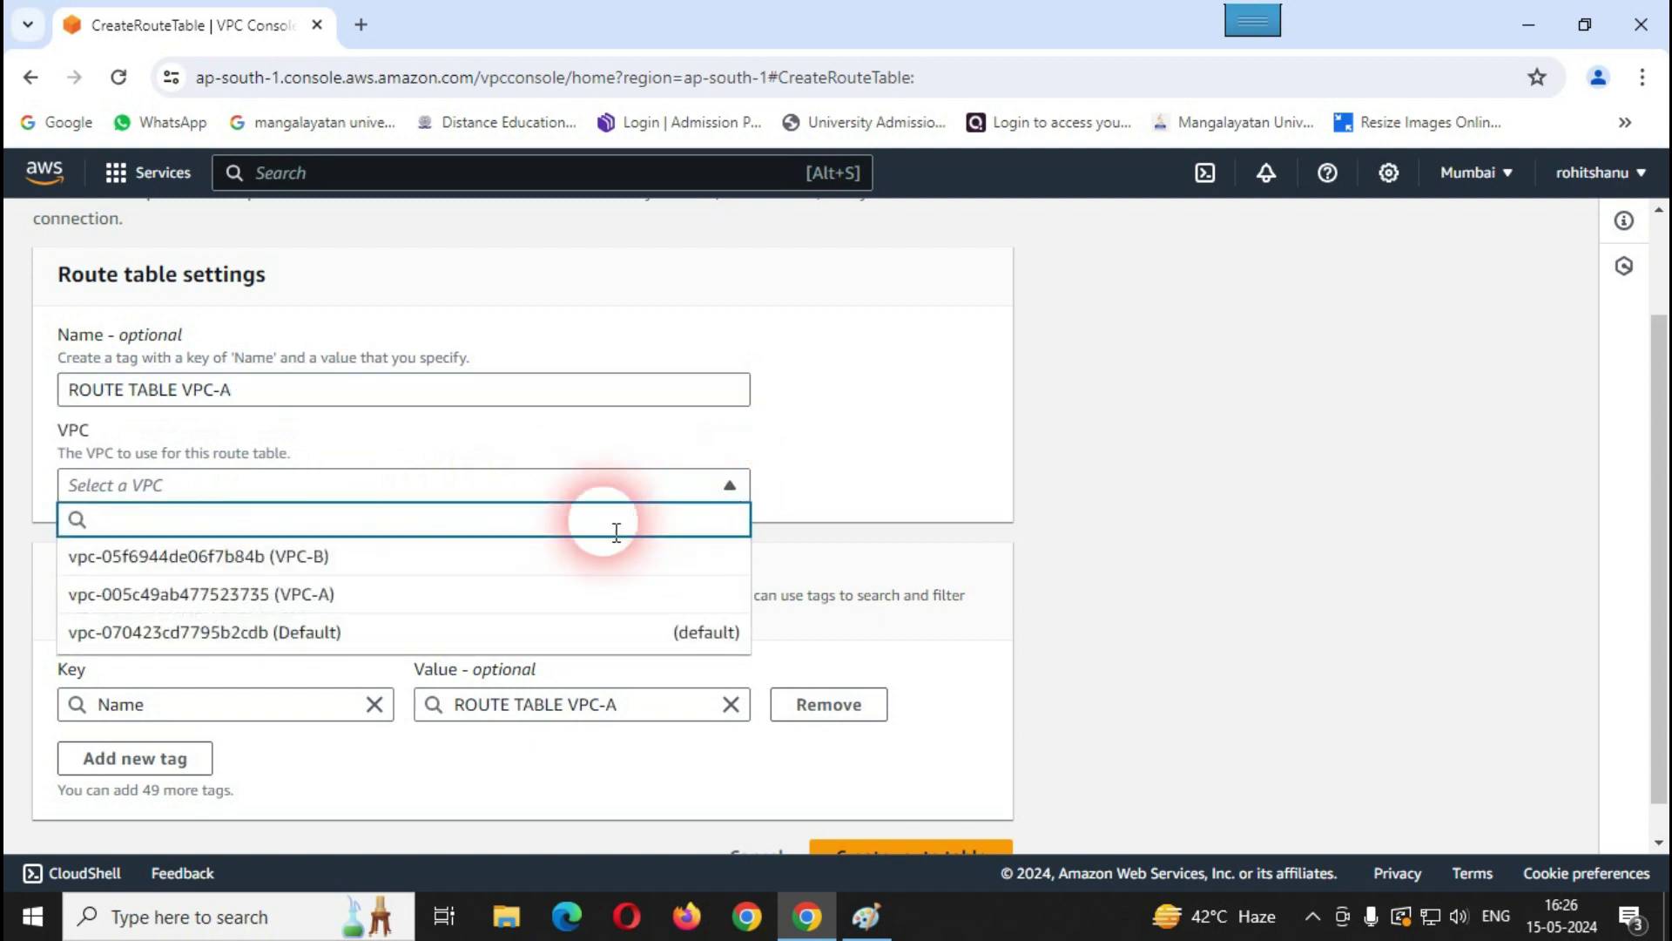
{"action": "left_click", "coordinate": [399, 603]}
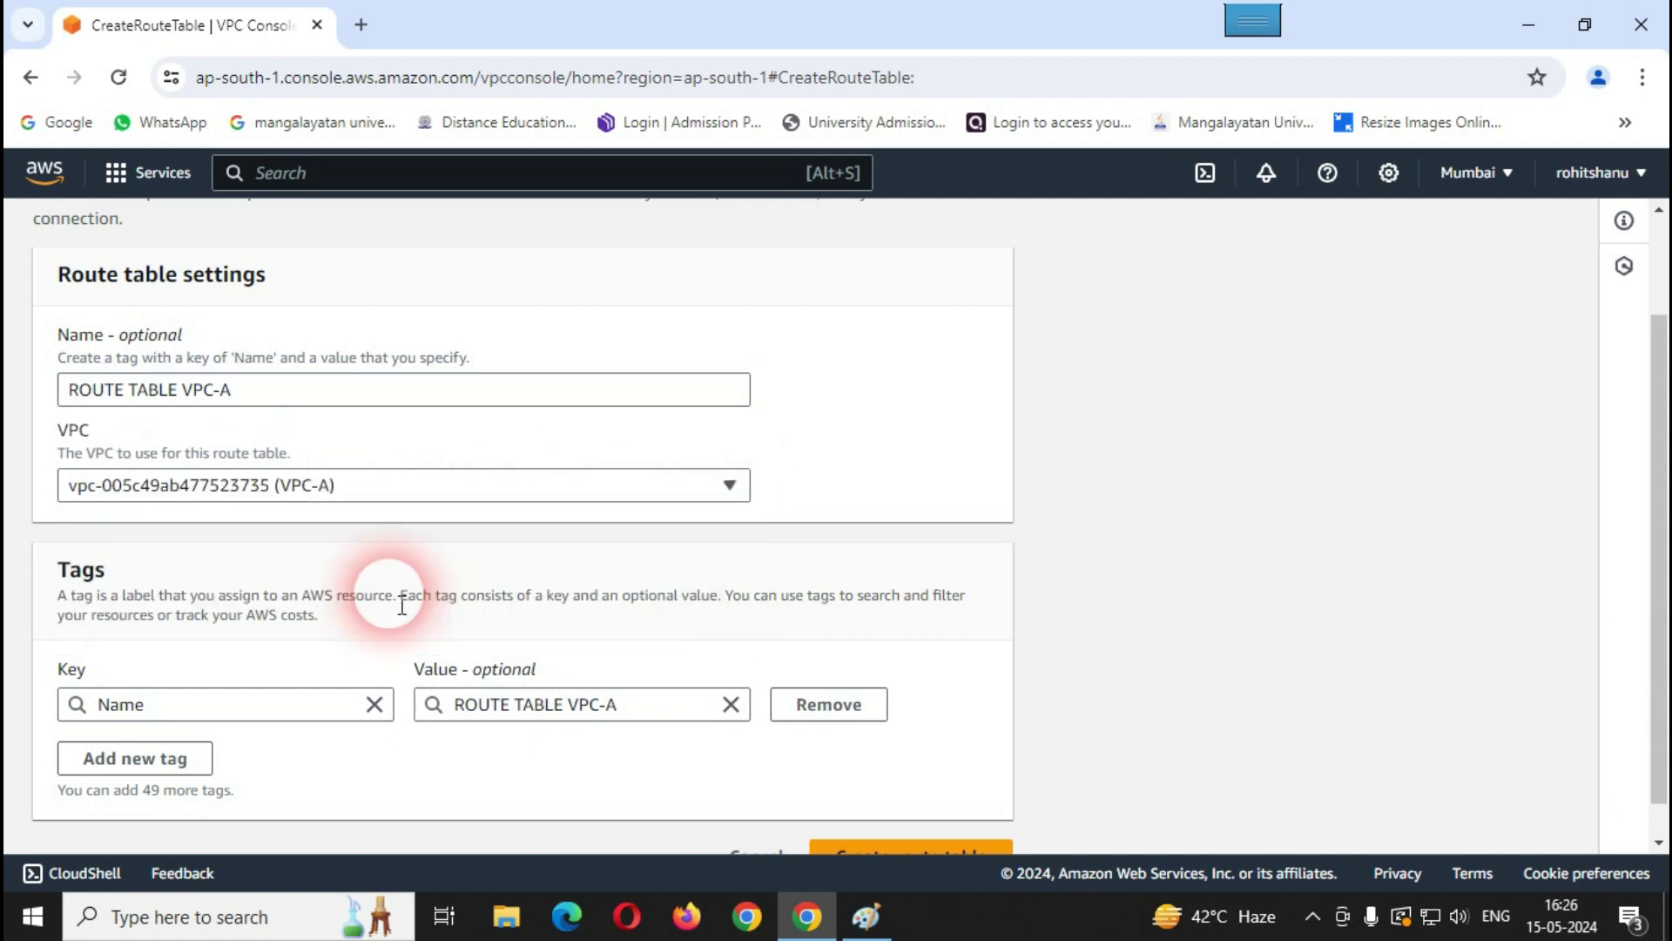
{"action": "scroll", "coordinate": [388, 529], "scroll_direction": "down", "scroll_amount": 2}
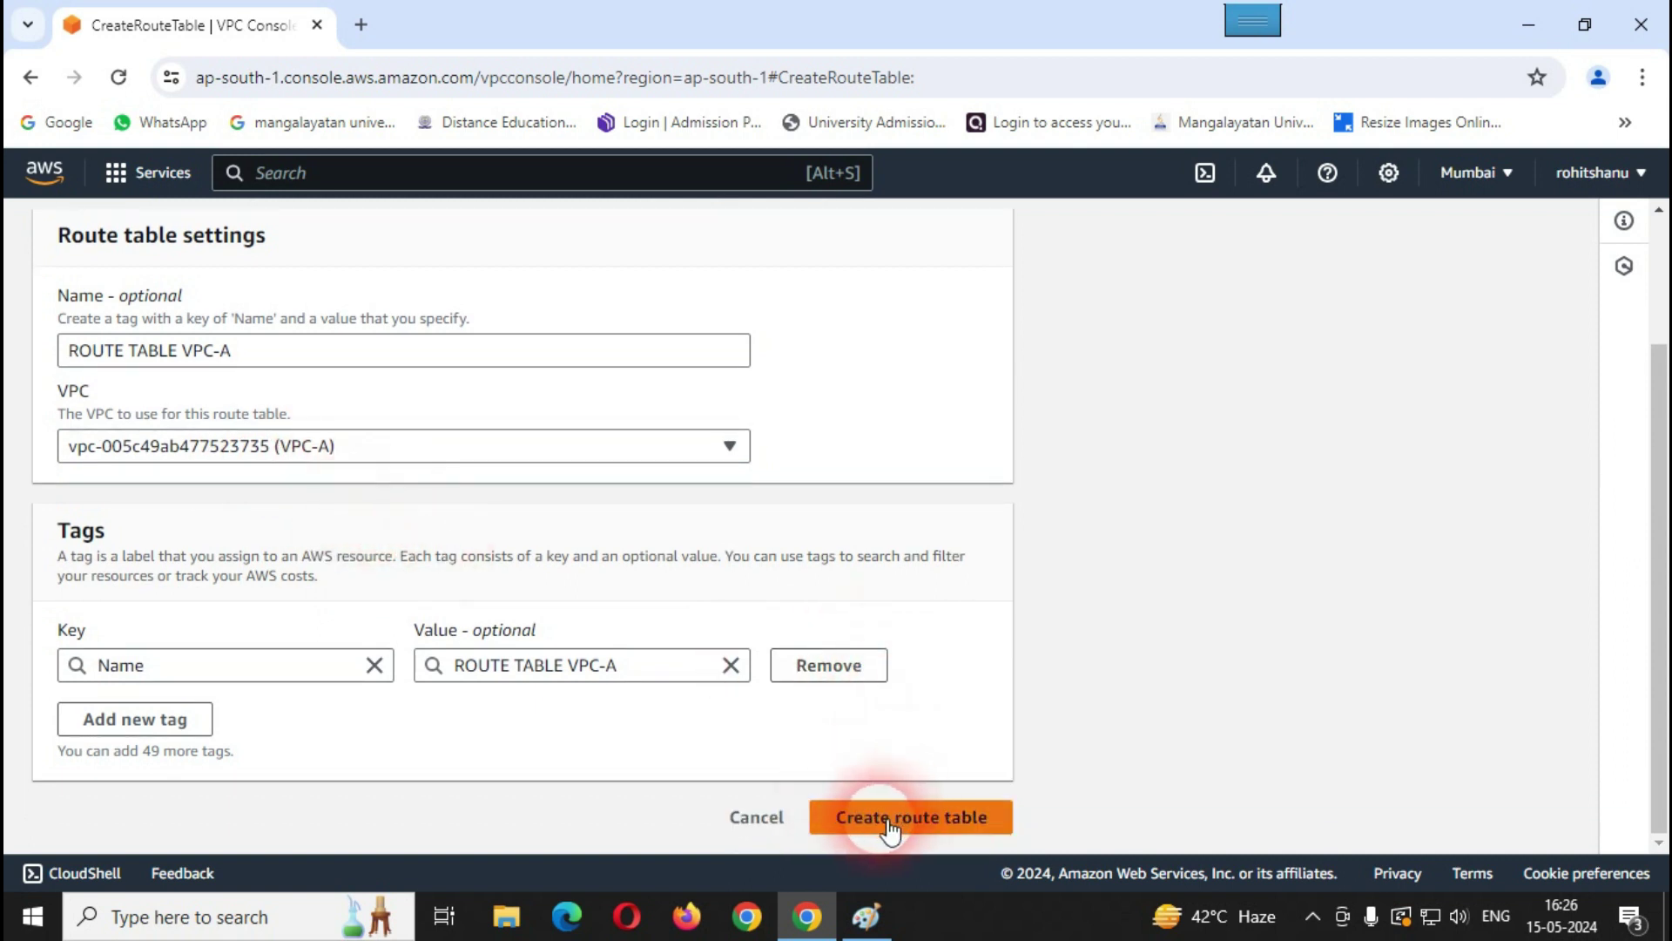
{"action": "left_click", "coordinate": [949, 823]}
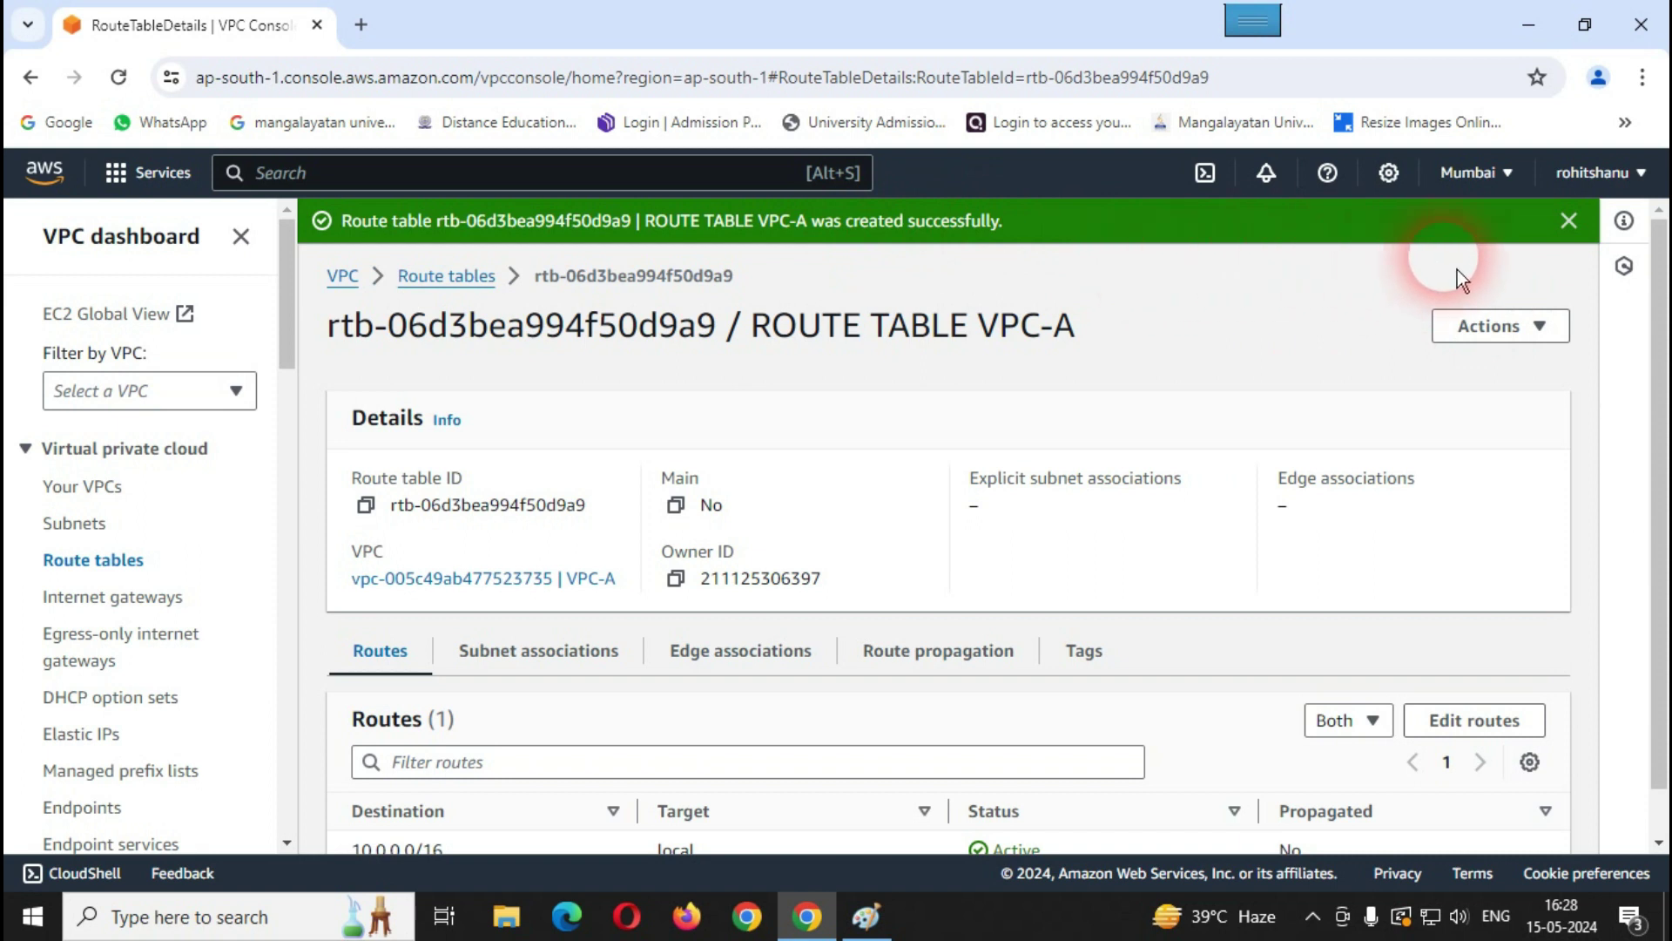
{"action": "left_click", "coordinate": [1571, 223]}
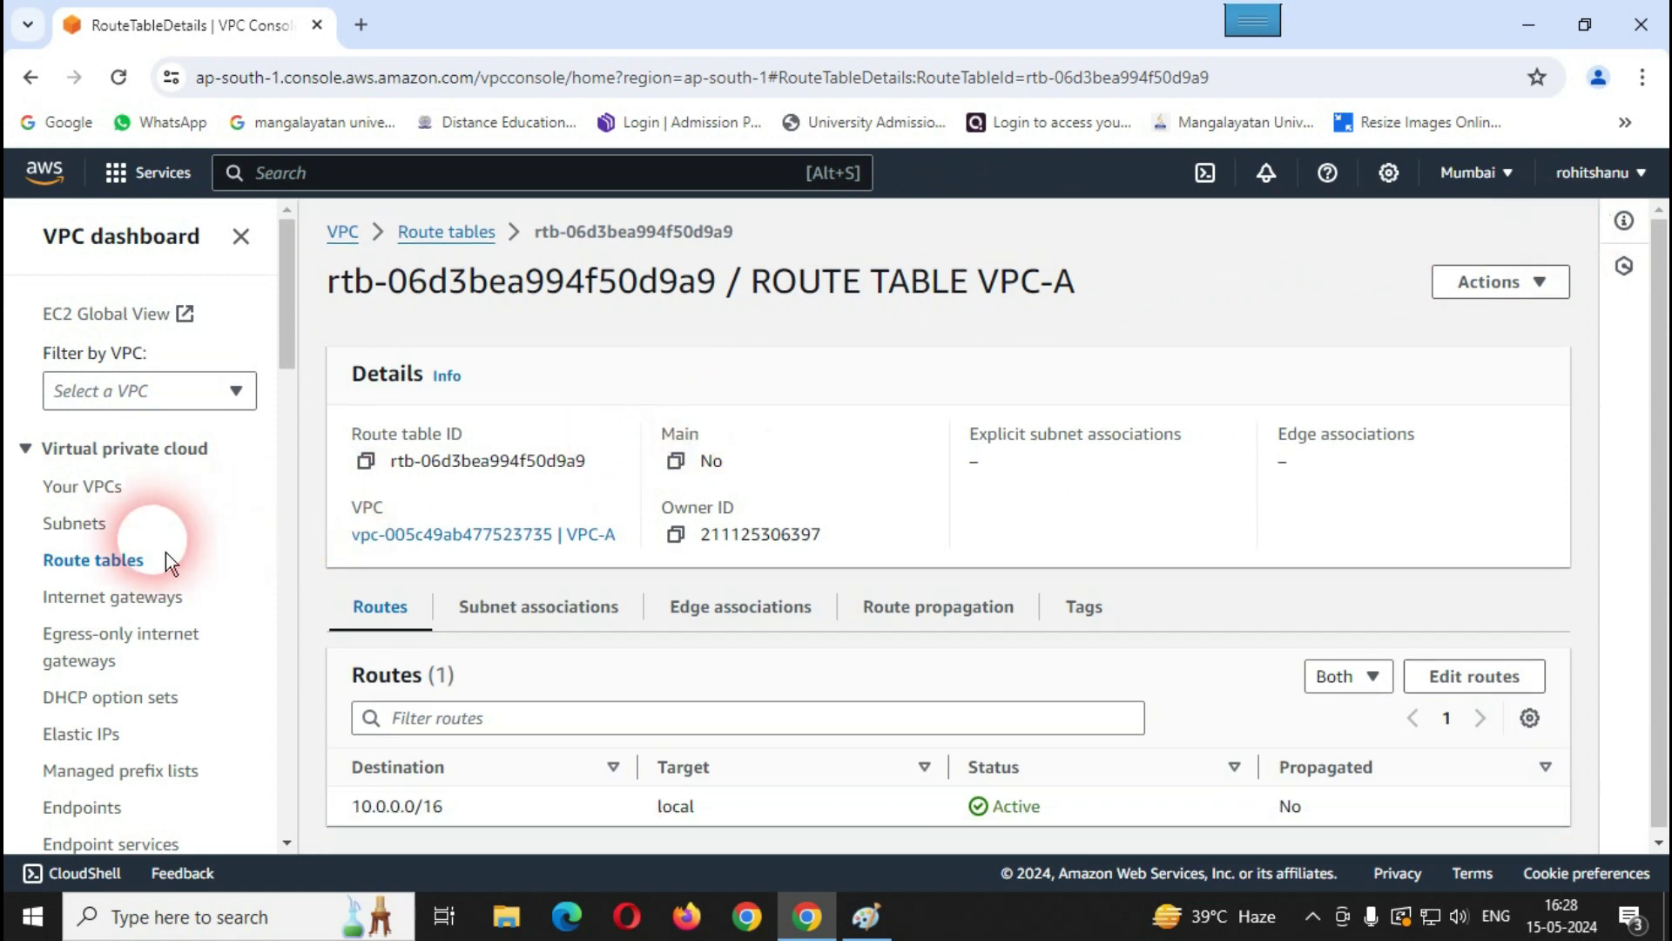
Step: Create a second route table named ROUTE TABLE VPC-B in VPC-B and dismiss the success notification
{"action": "left_click", "coordinate": [111, 563]}
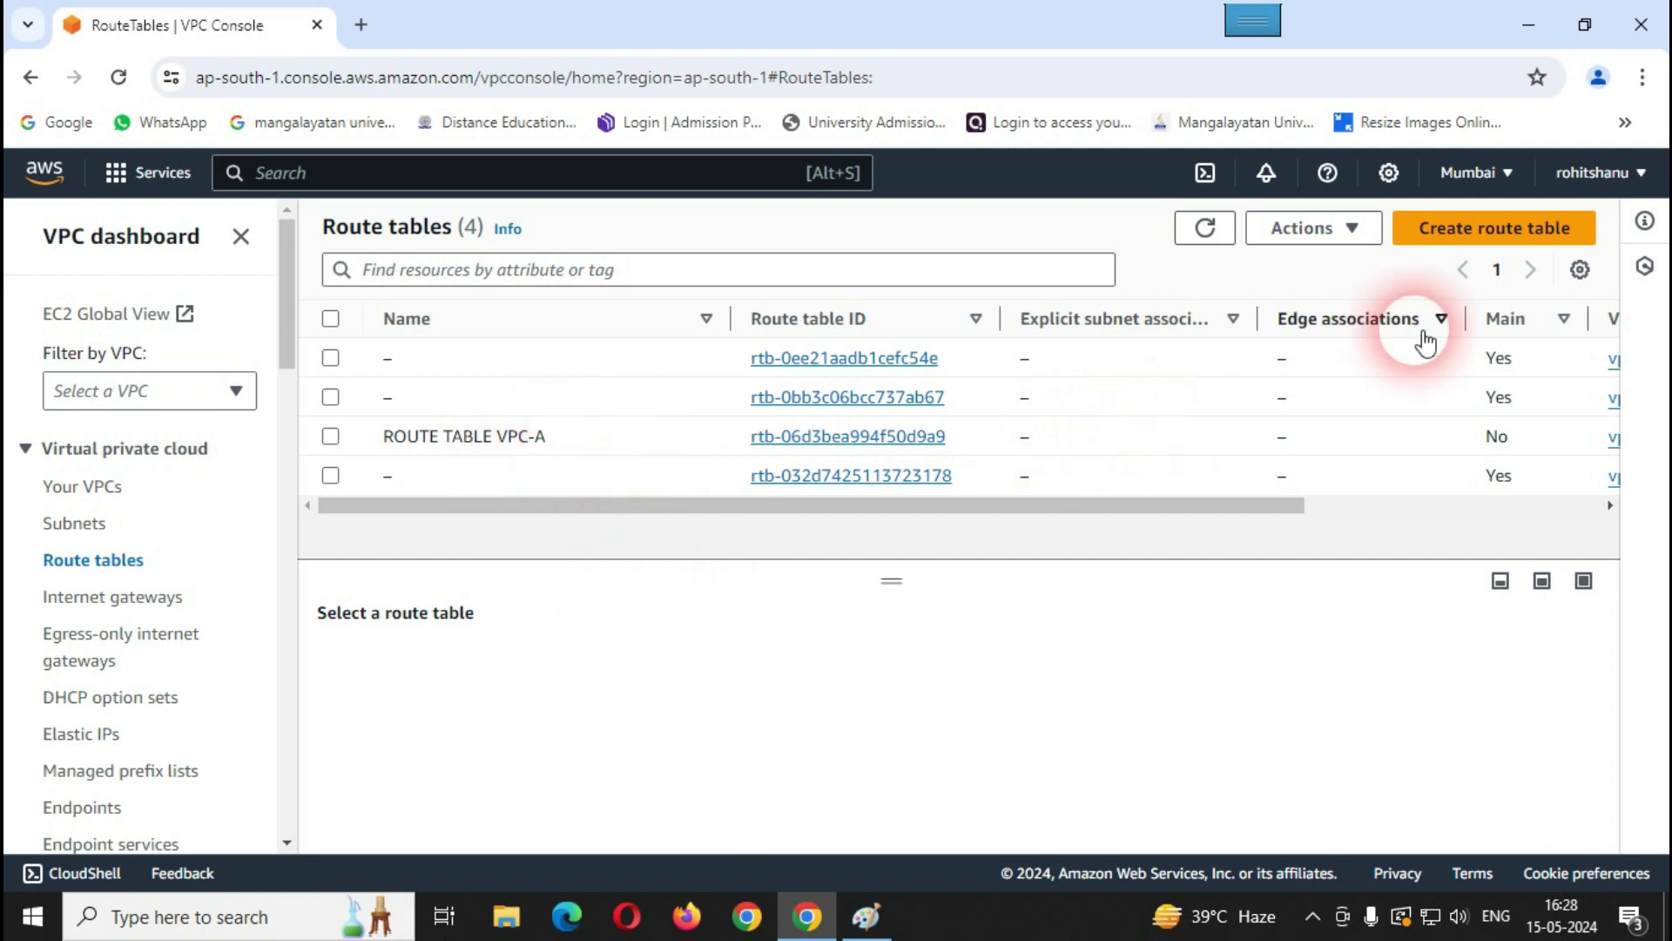
{"action": "left_click", "coordinate": [1468, 234]}
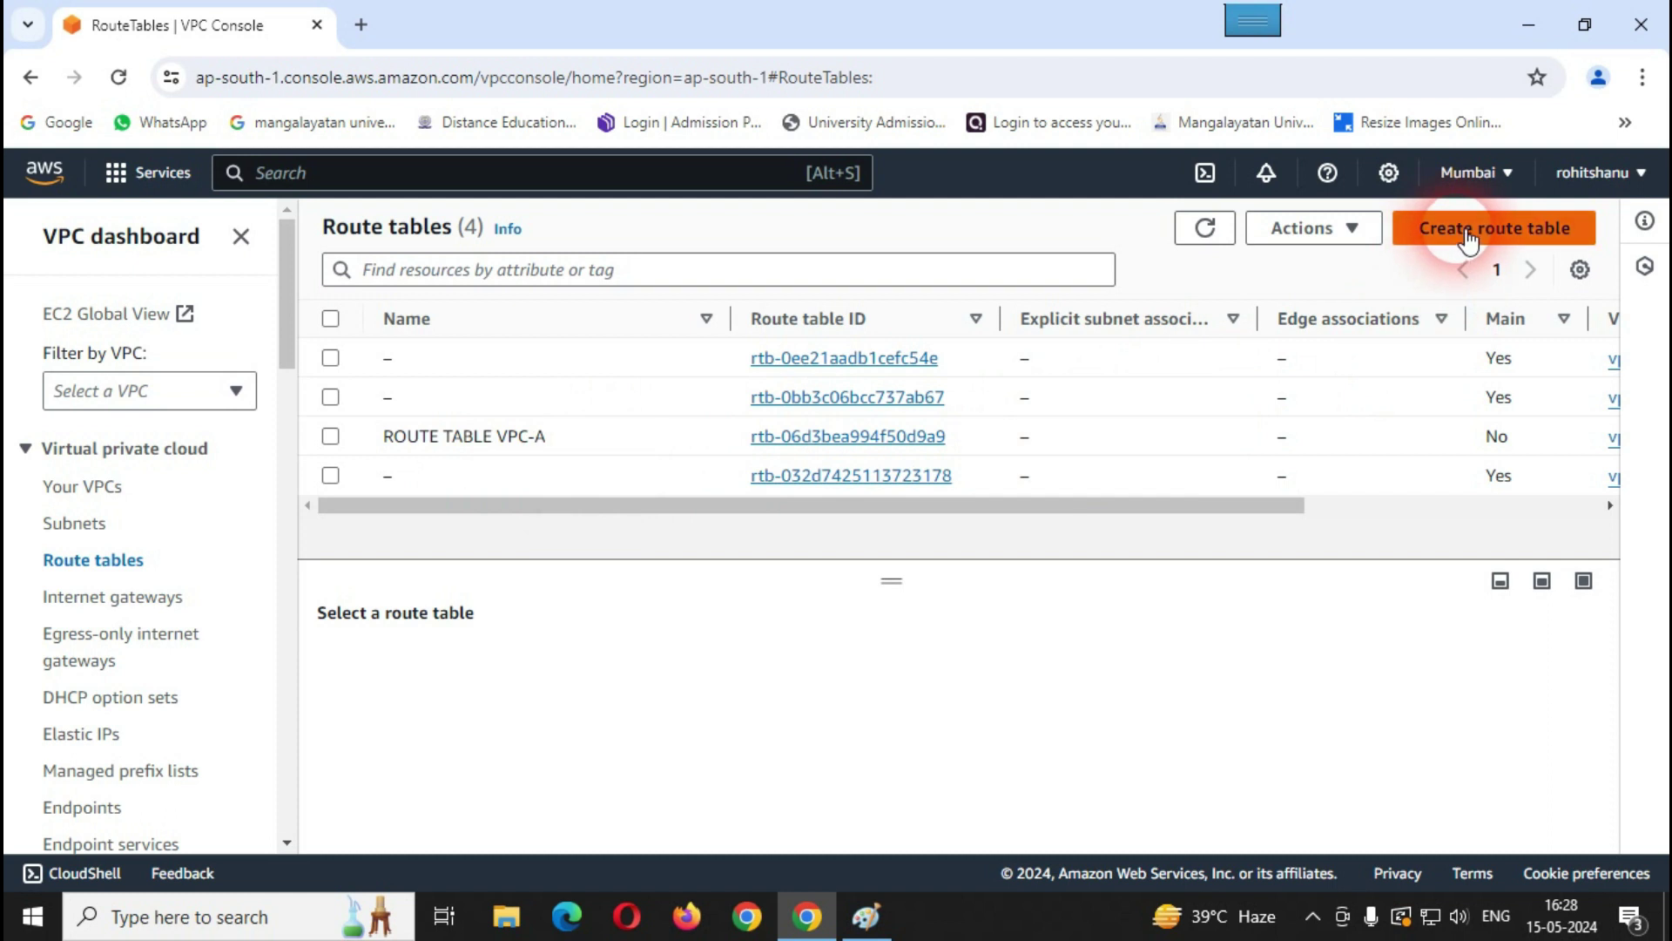
{"action": "left_click", "coordinate": [418, 542]}
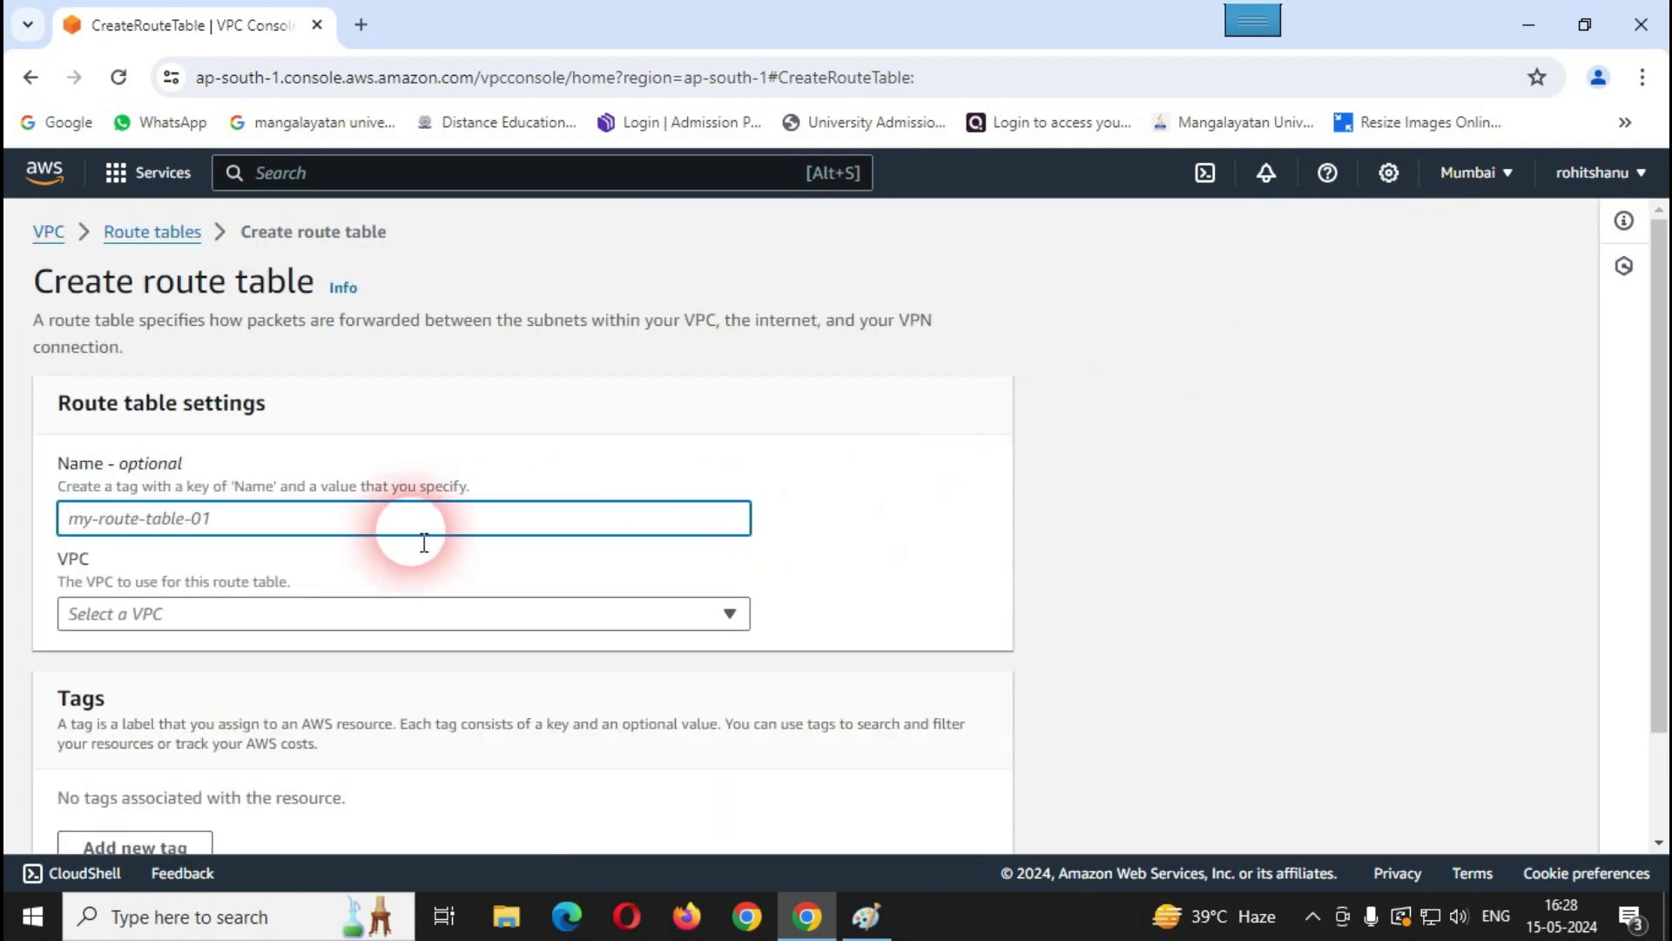
{"action": "type", "text": "ROUTE TABLE VPC-B"}
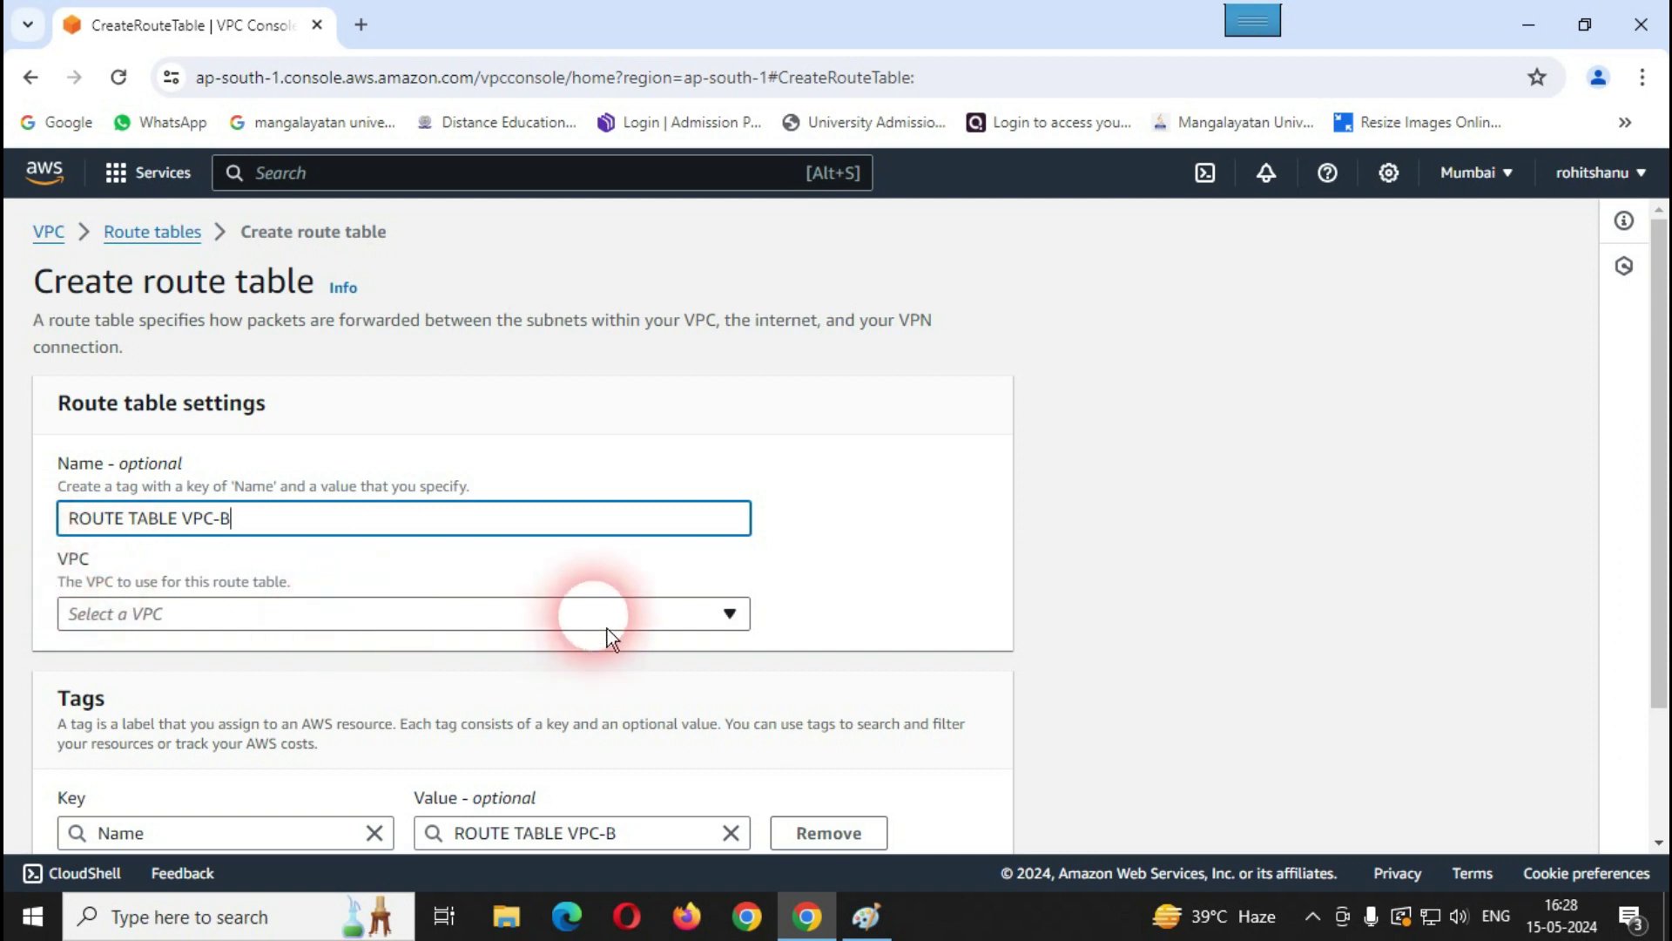
{"action": "left_click", "coordinate": [499, 627]}
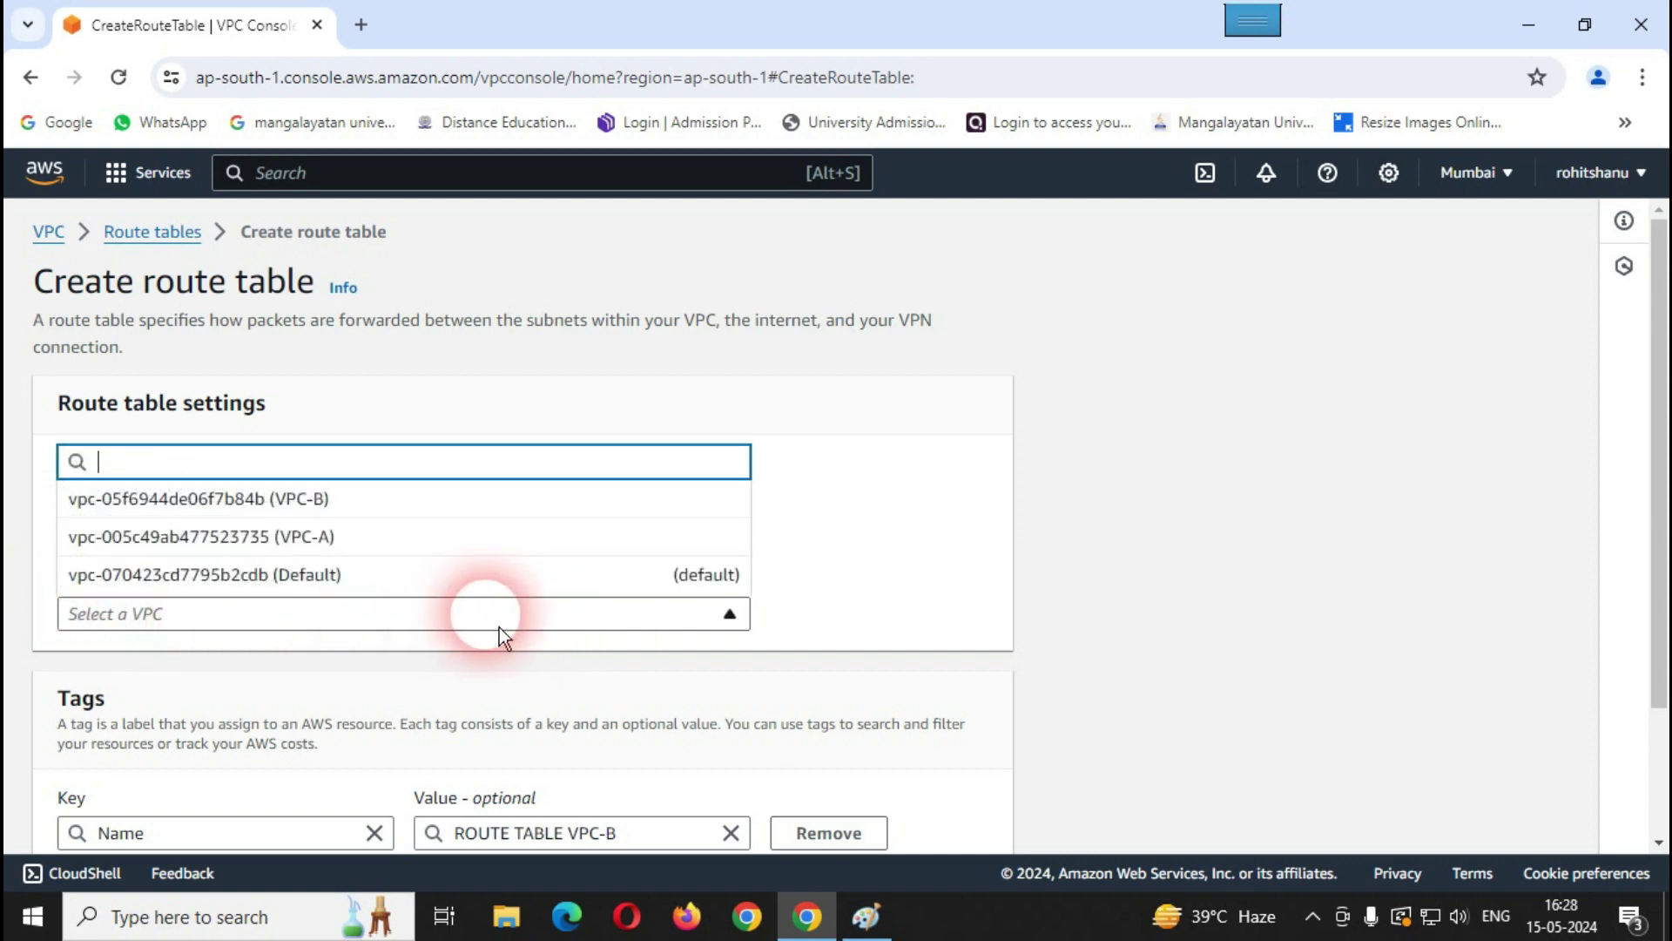
{"action": "left_click", "coordinate": [351, 512]}
{"action": "scroll", "coordinate": [494, 604], "scroll_direction": "down", "scroll_amount": 3}
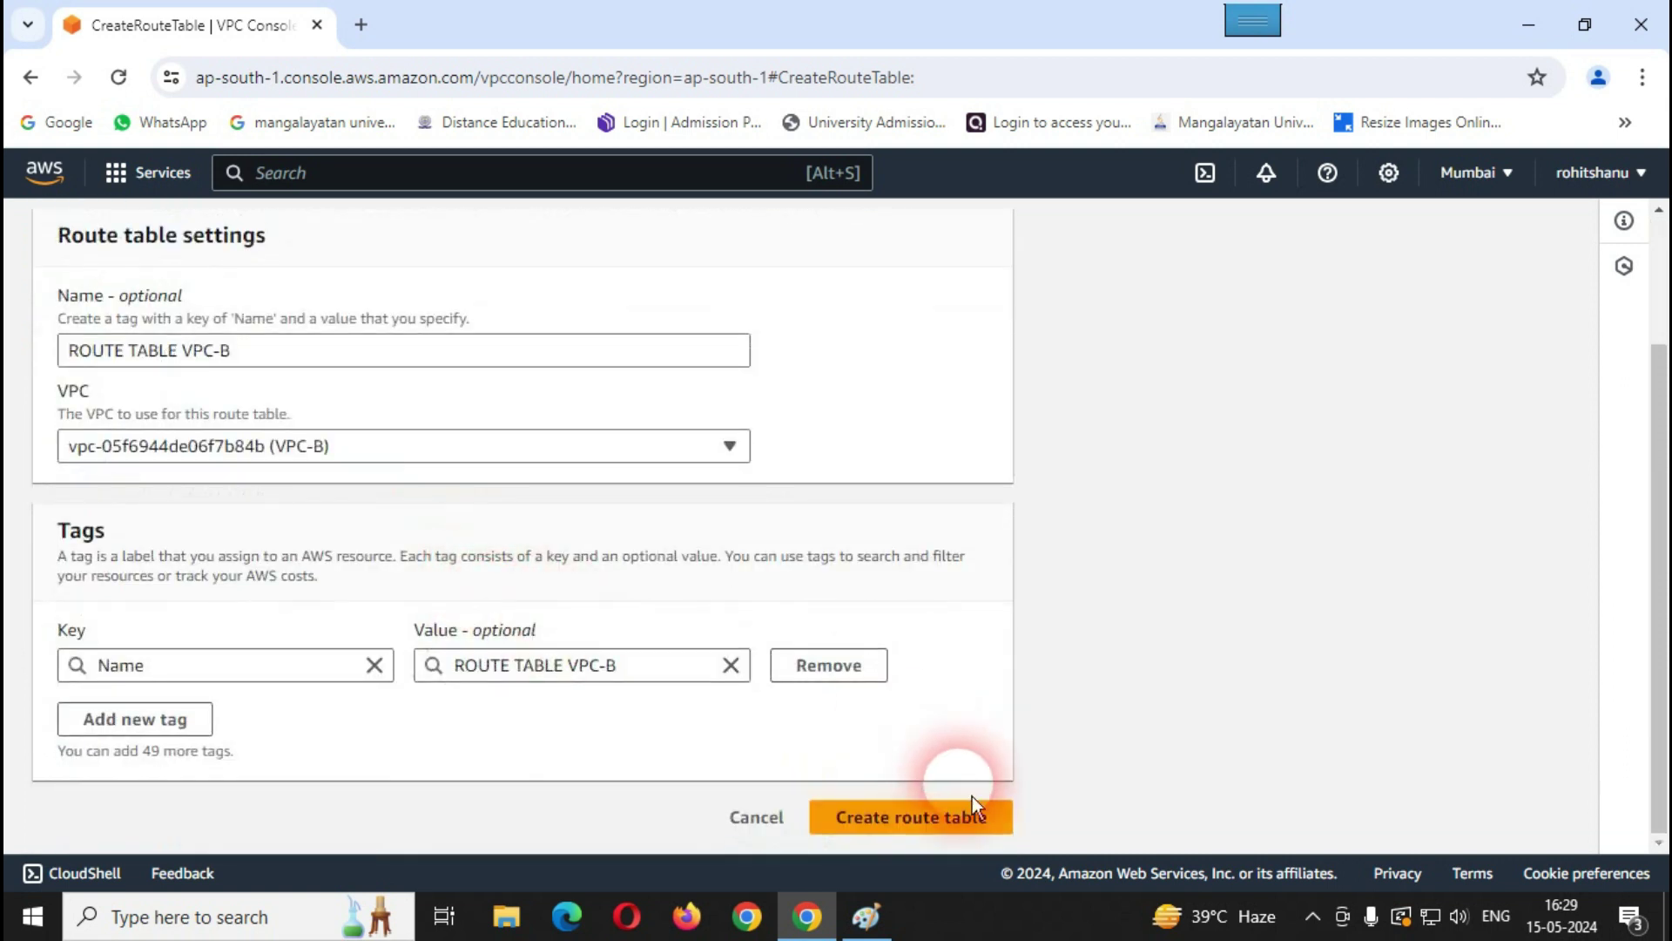
{"action": "left_click", "coordinate": [926, 828]}
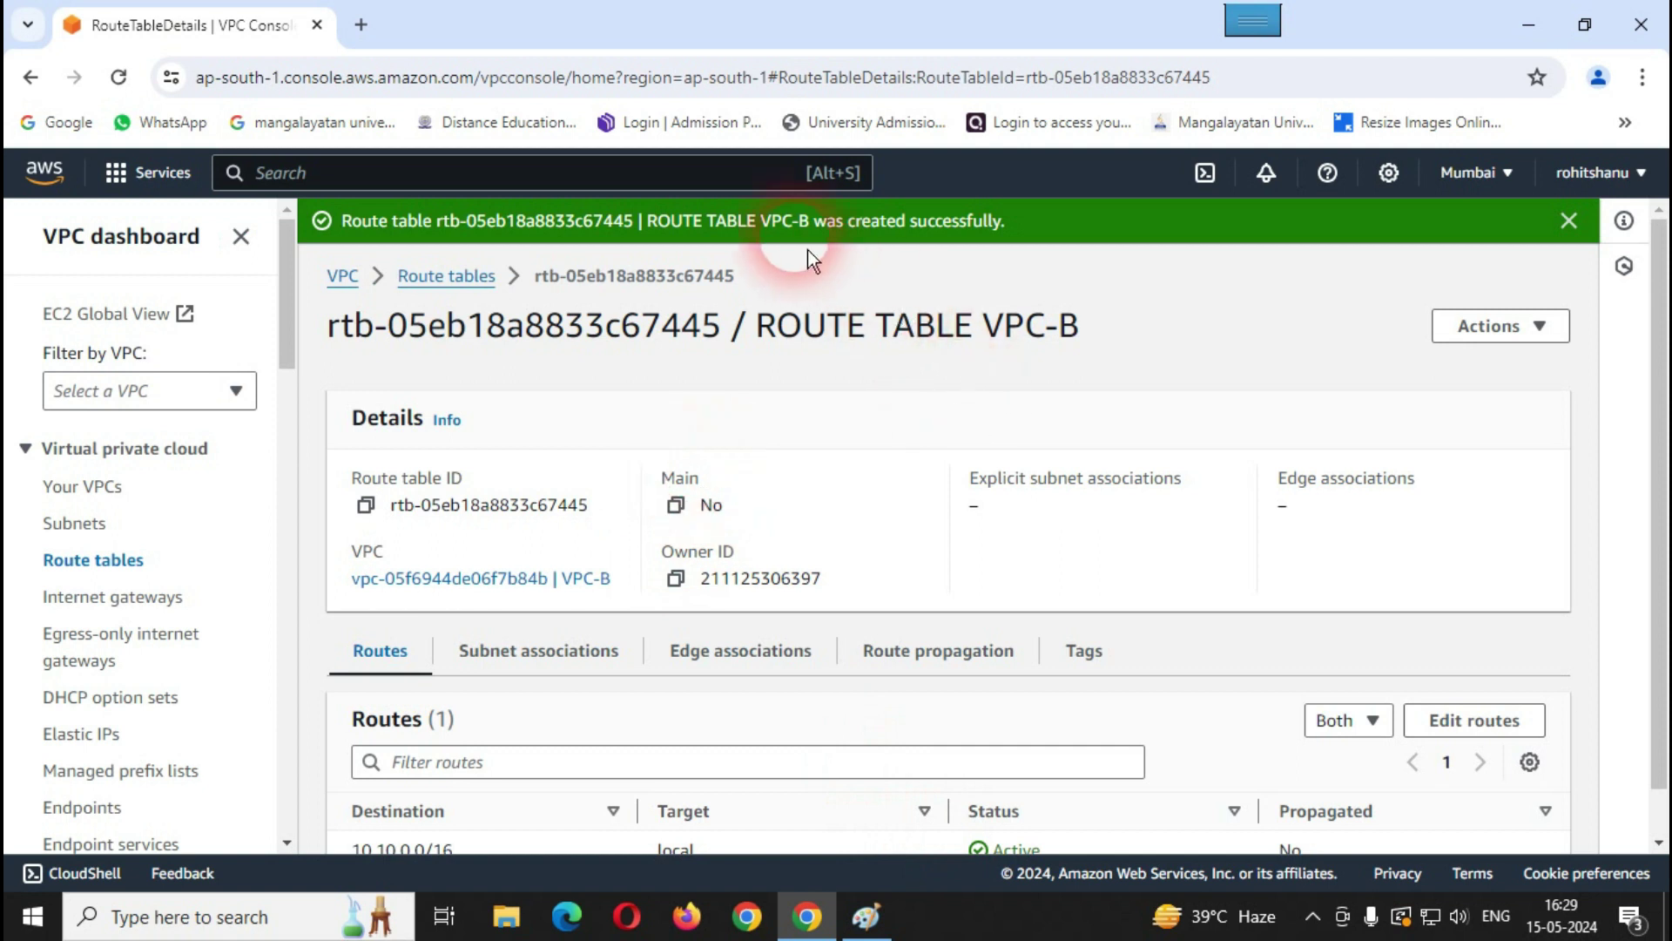
{"action": "left_click", "coordinate": [1571, 222]}
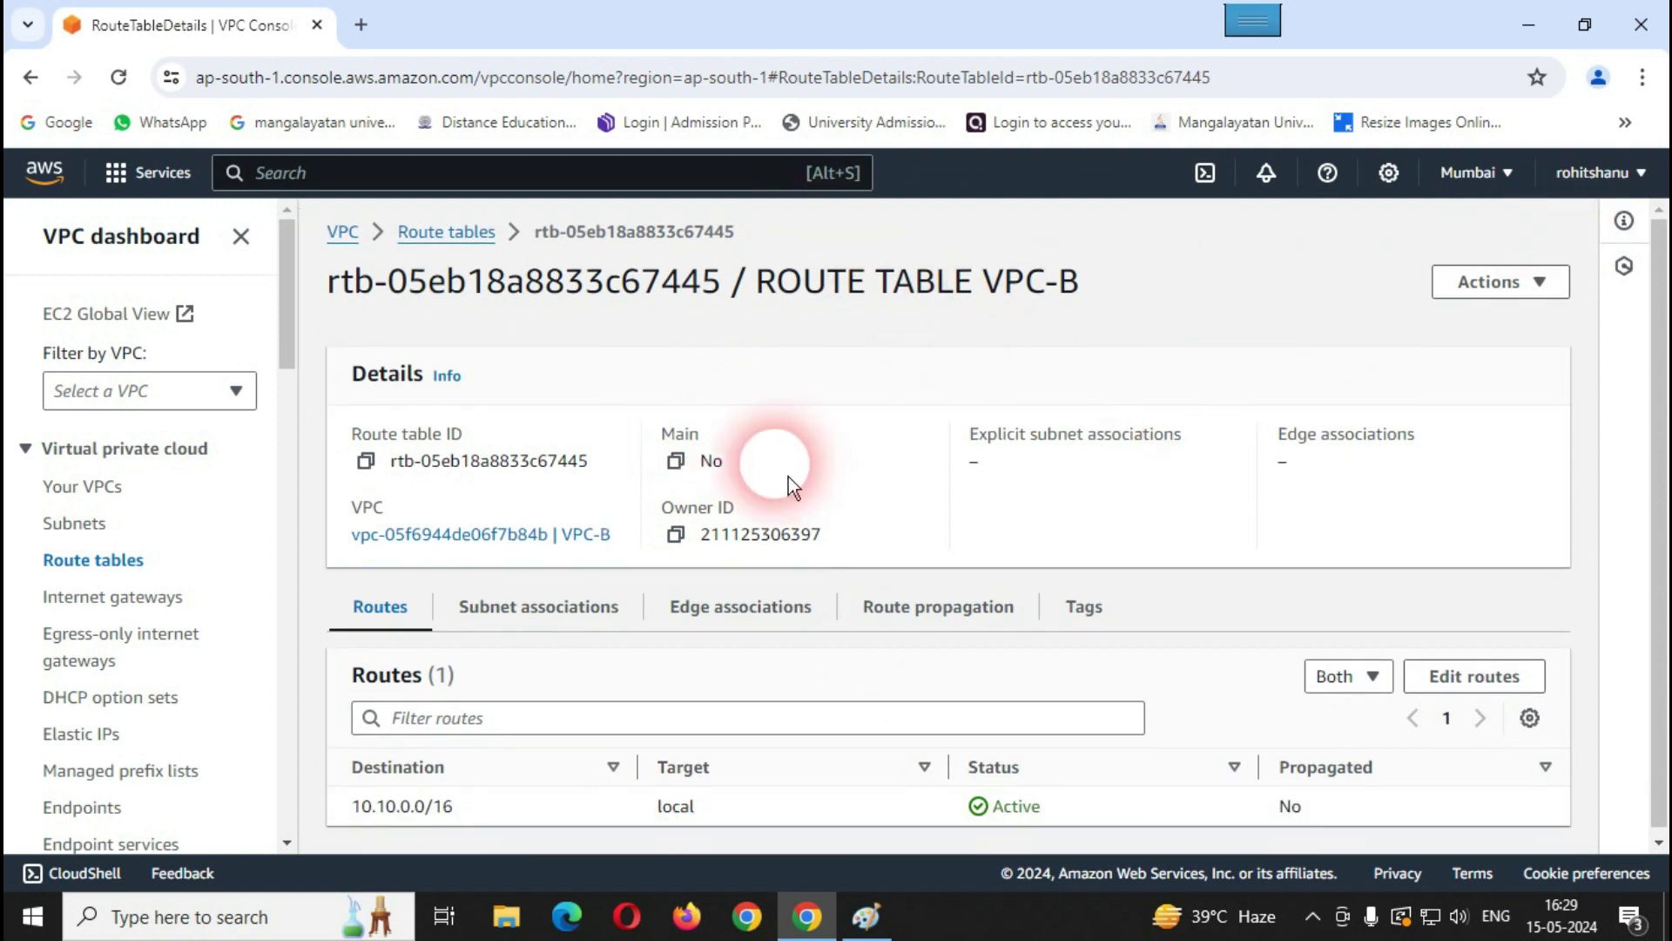
Step: Associate PUBLIC SUBNET VPC-A explicitly with ROUTE TABLE VPC-A and save the association
{"action": "left_click", "coordinate": [103, 572]}
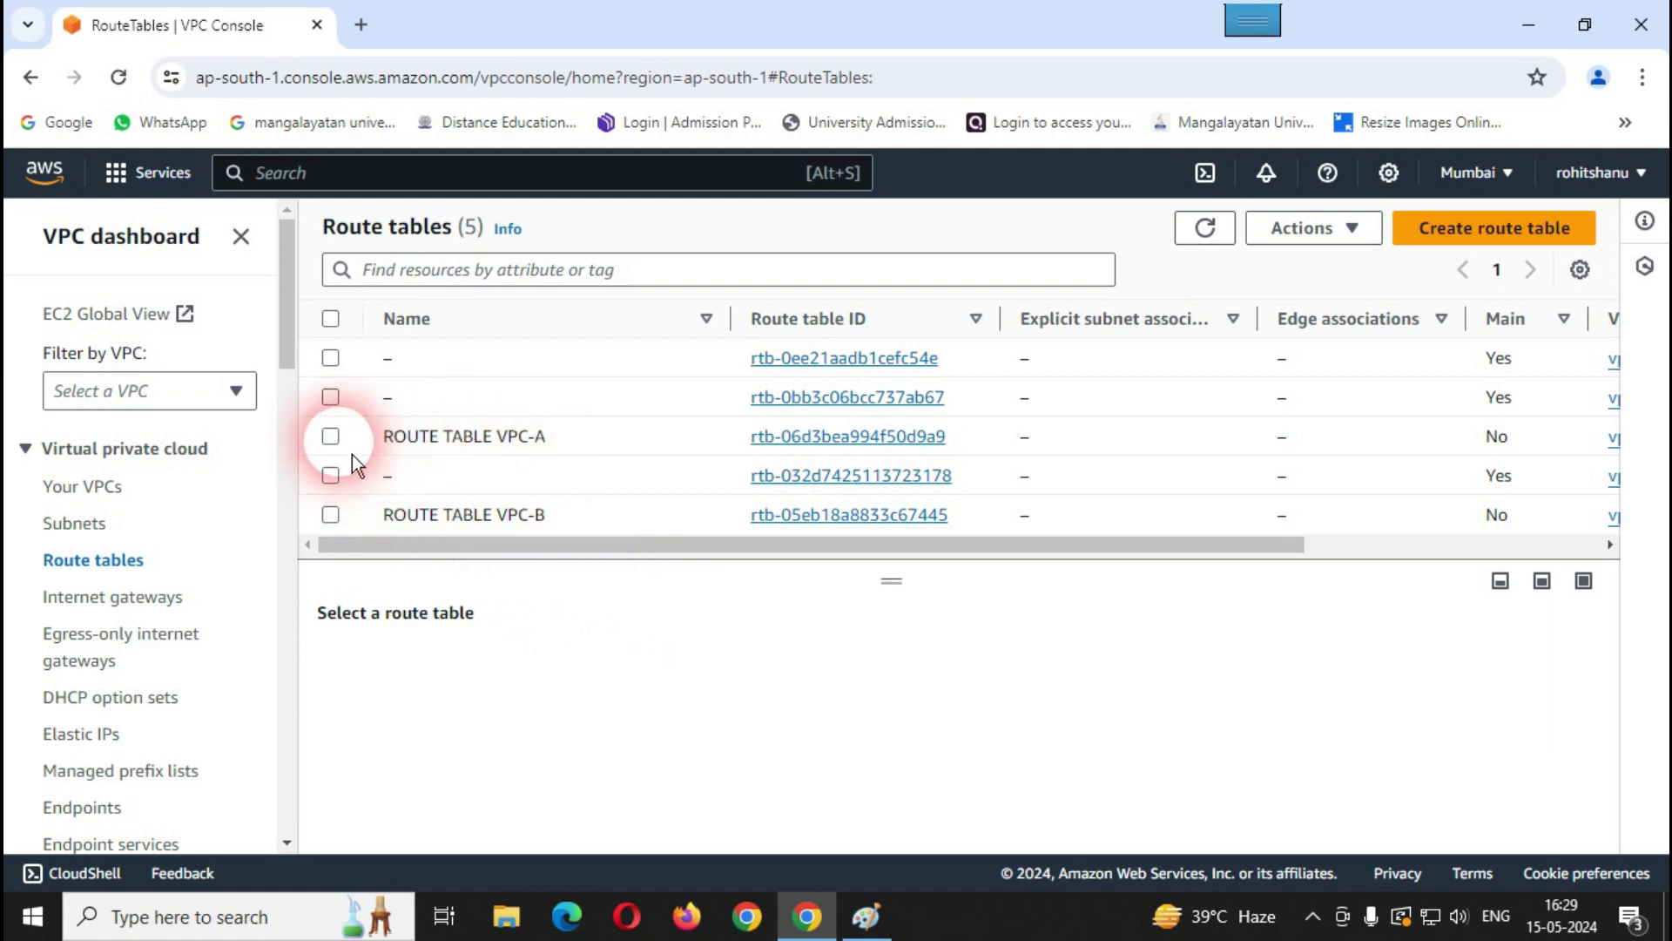
{"action": "left_click", "coordinate": [330, 435]}
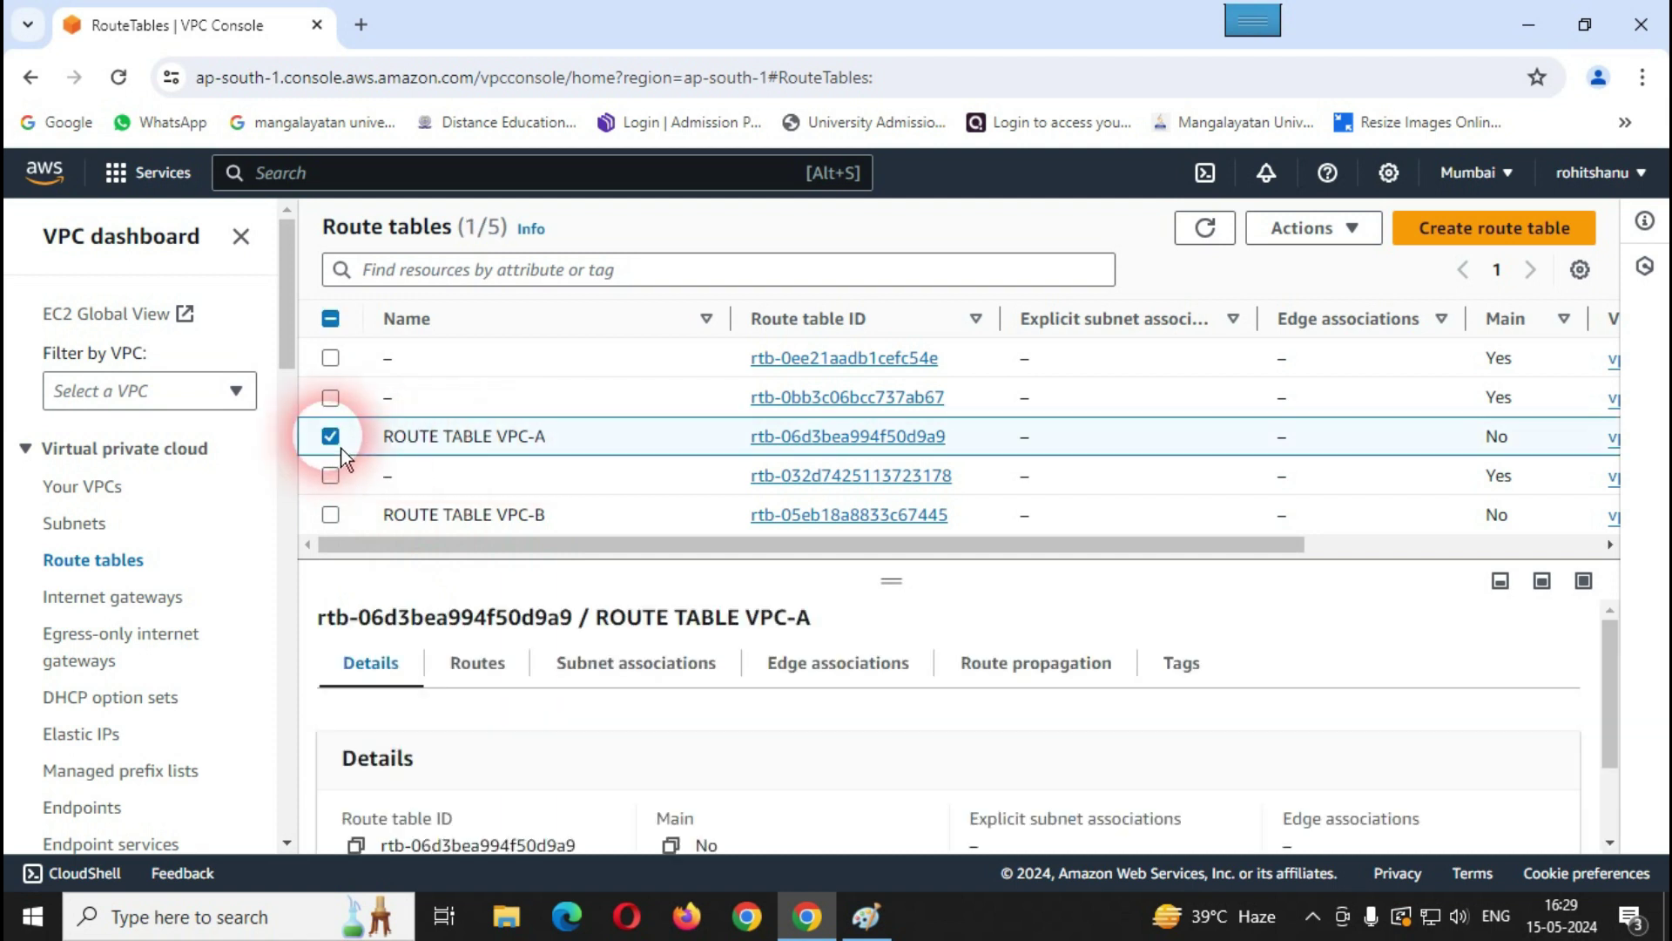
{"action": "left_click", "coordinate": [678, 676]}
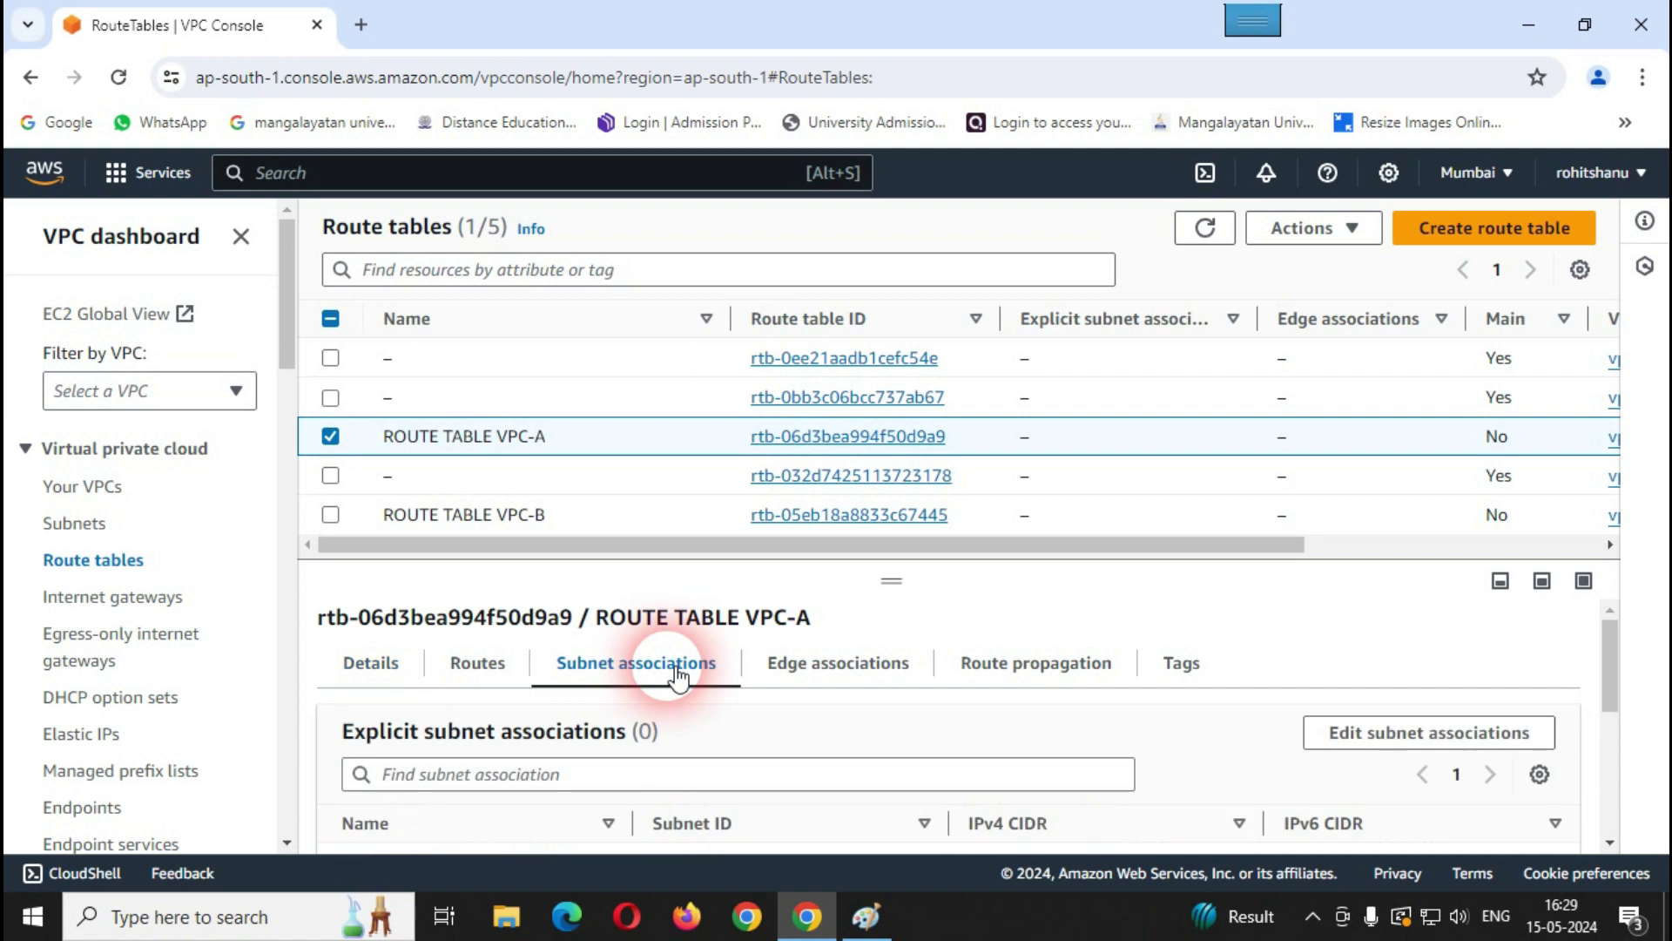
{"action": "scroll", "coordinate": [916, 733], "scroll_direction": "down", "scroll_amount": 3}
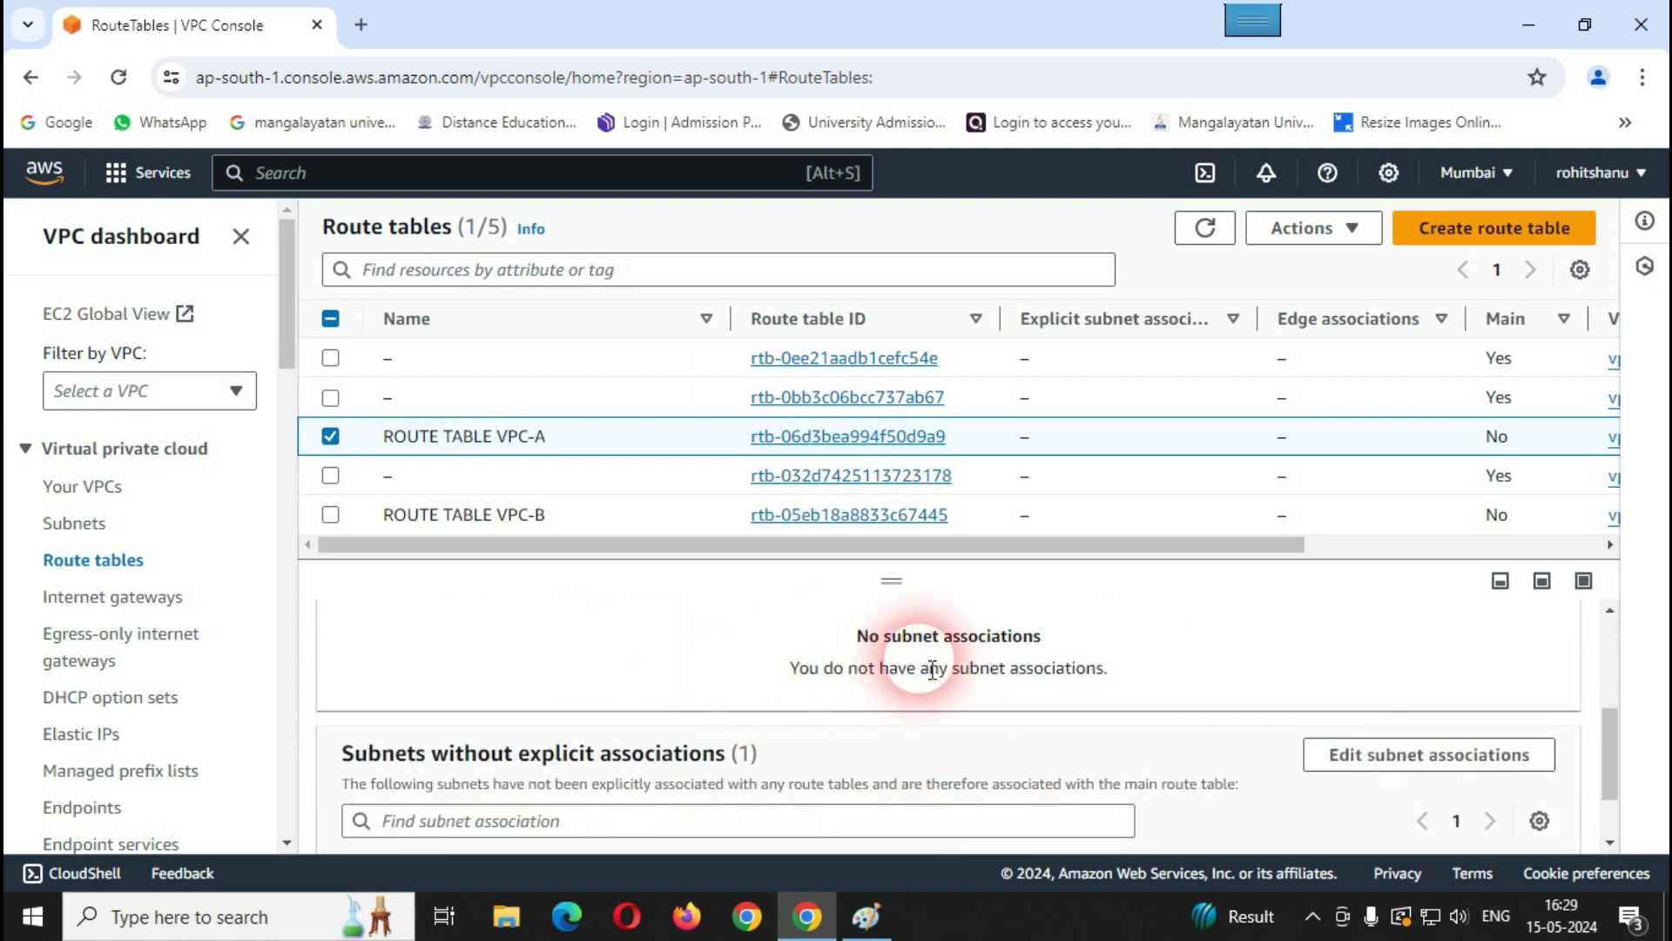
{"action": "scroll", "coordinate": [931, 669], "scroll_direction": "up", "scroll_amount": 3}
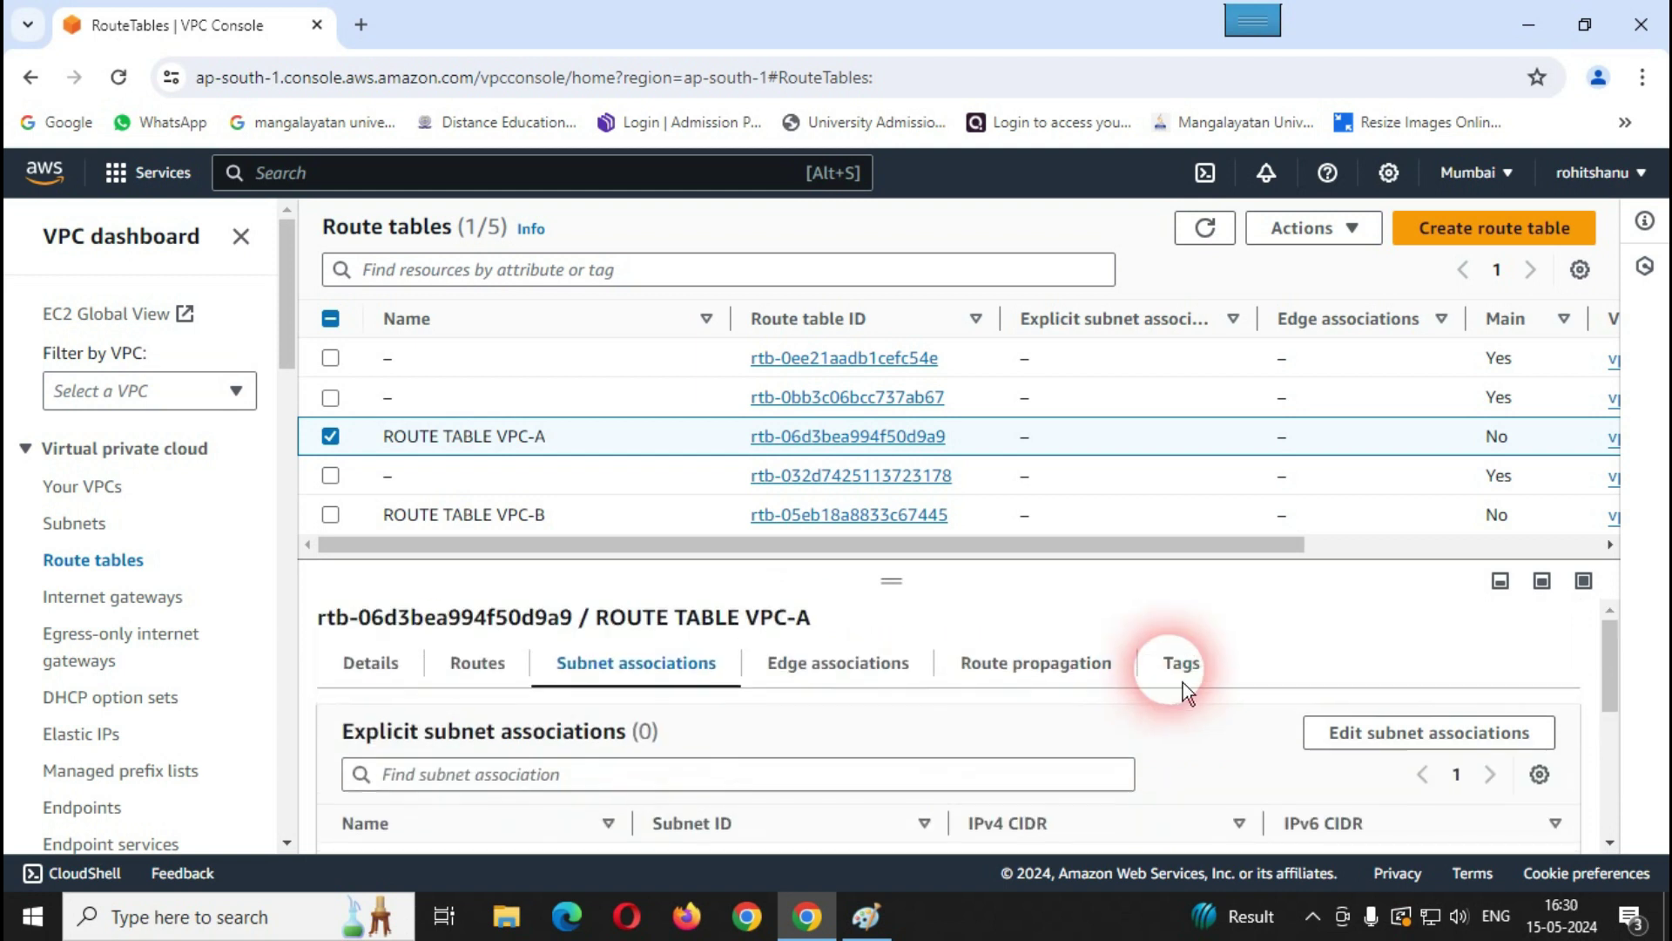
{"action": "left_click", "coordinate": [1477, 734]}
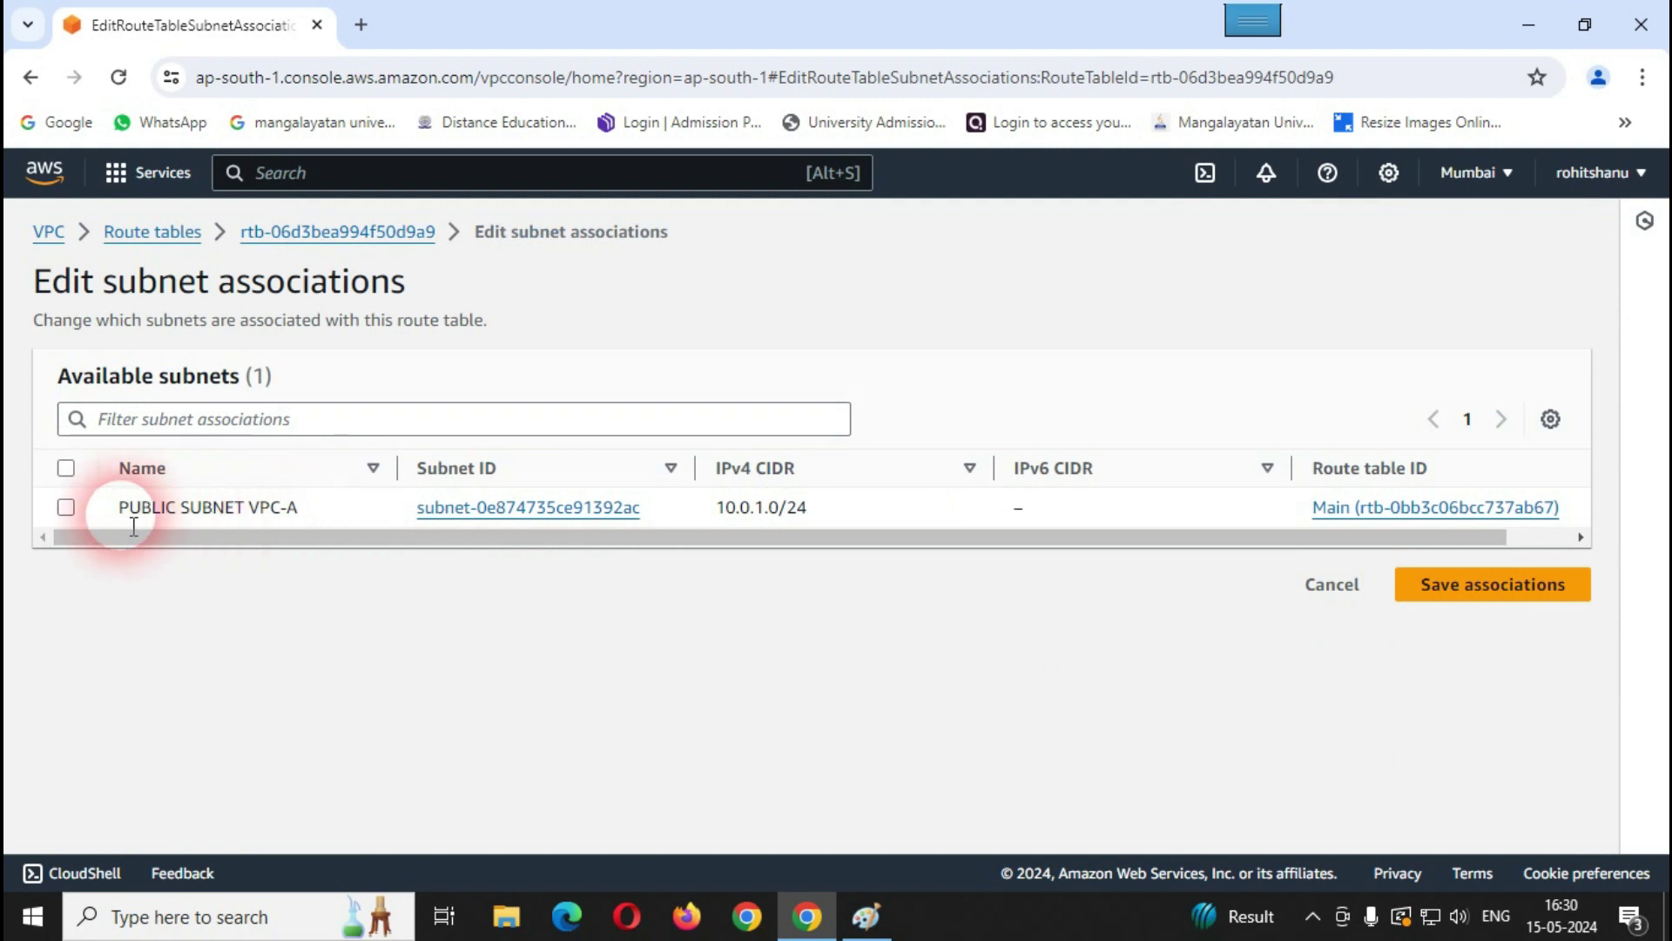
{"action": "left_click", "coordinate": [85, 516]}
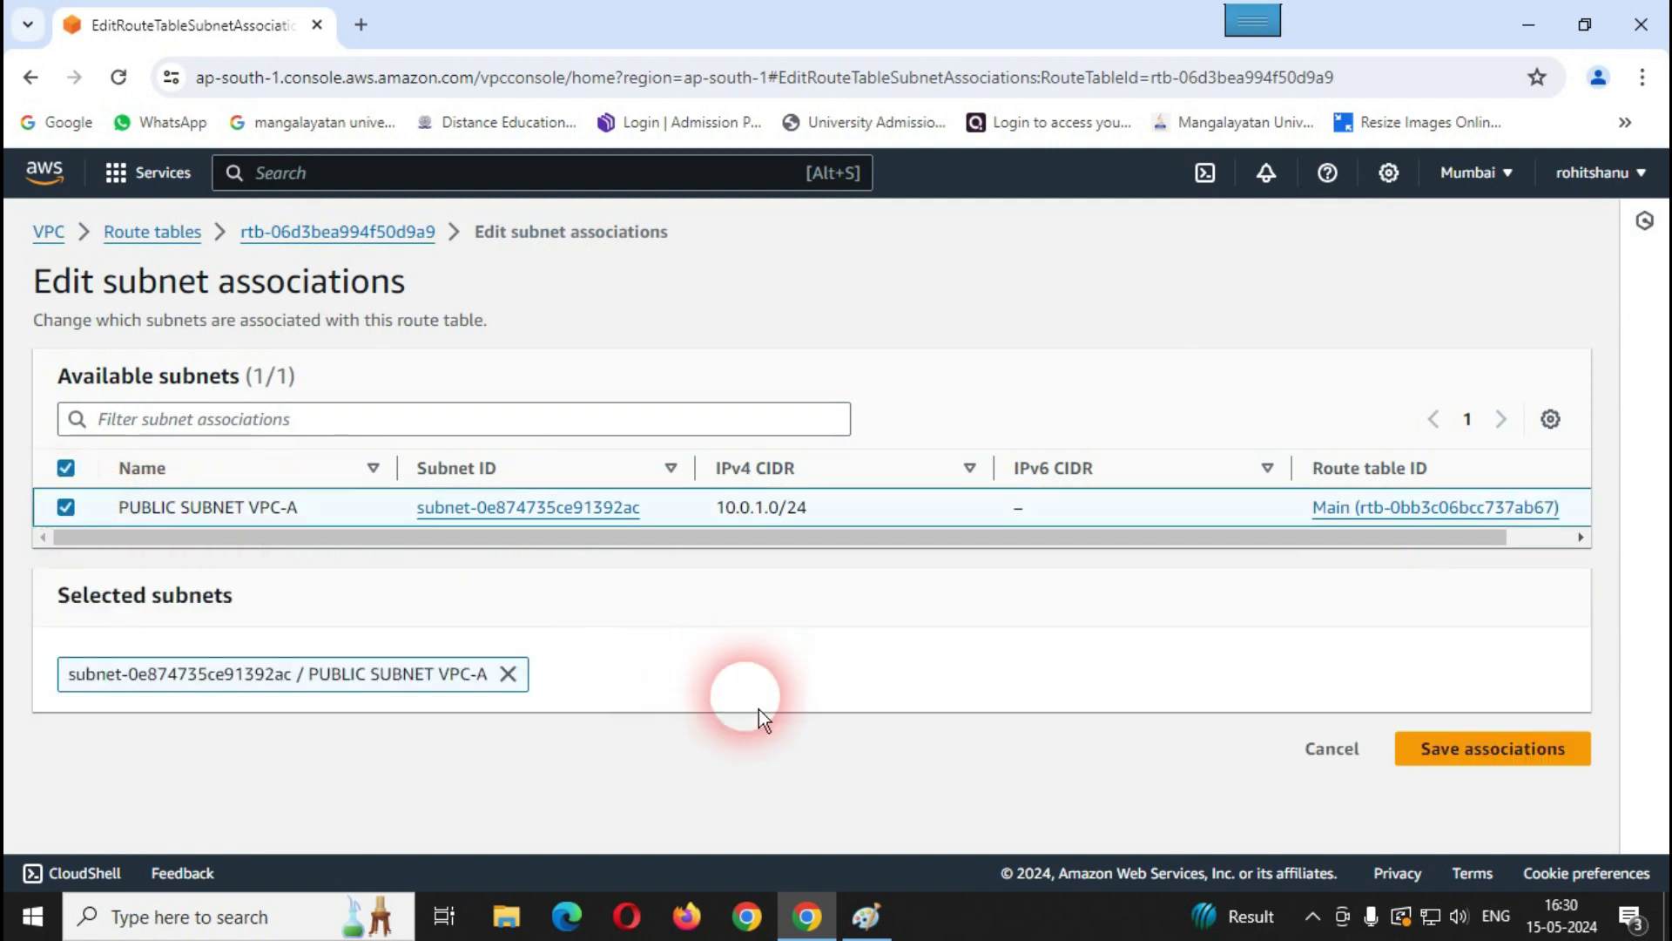
{"action": "left_click", "coordinate": [1481, 755]}
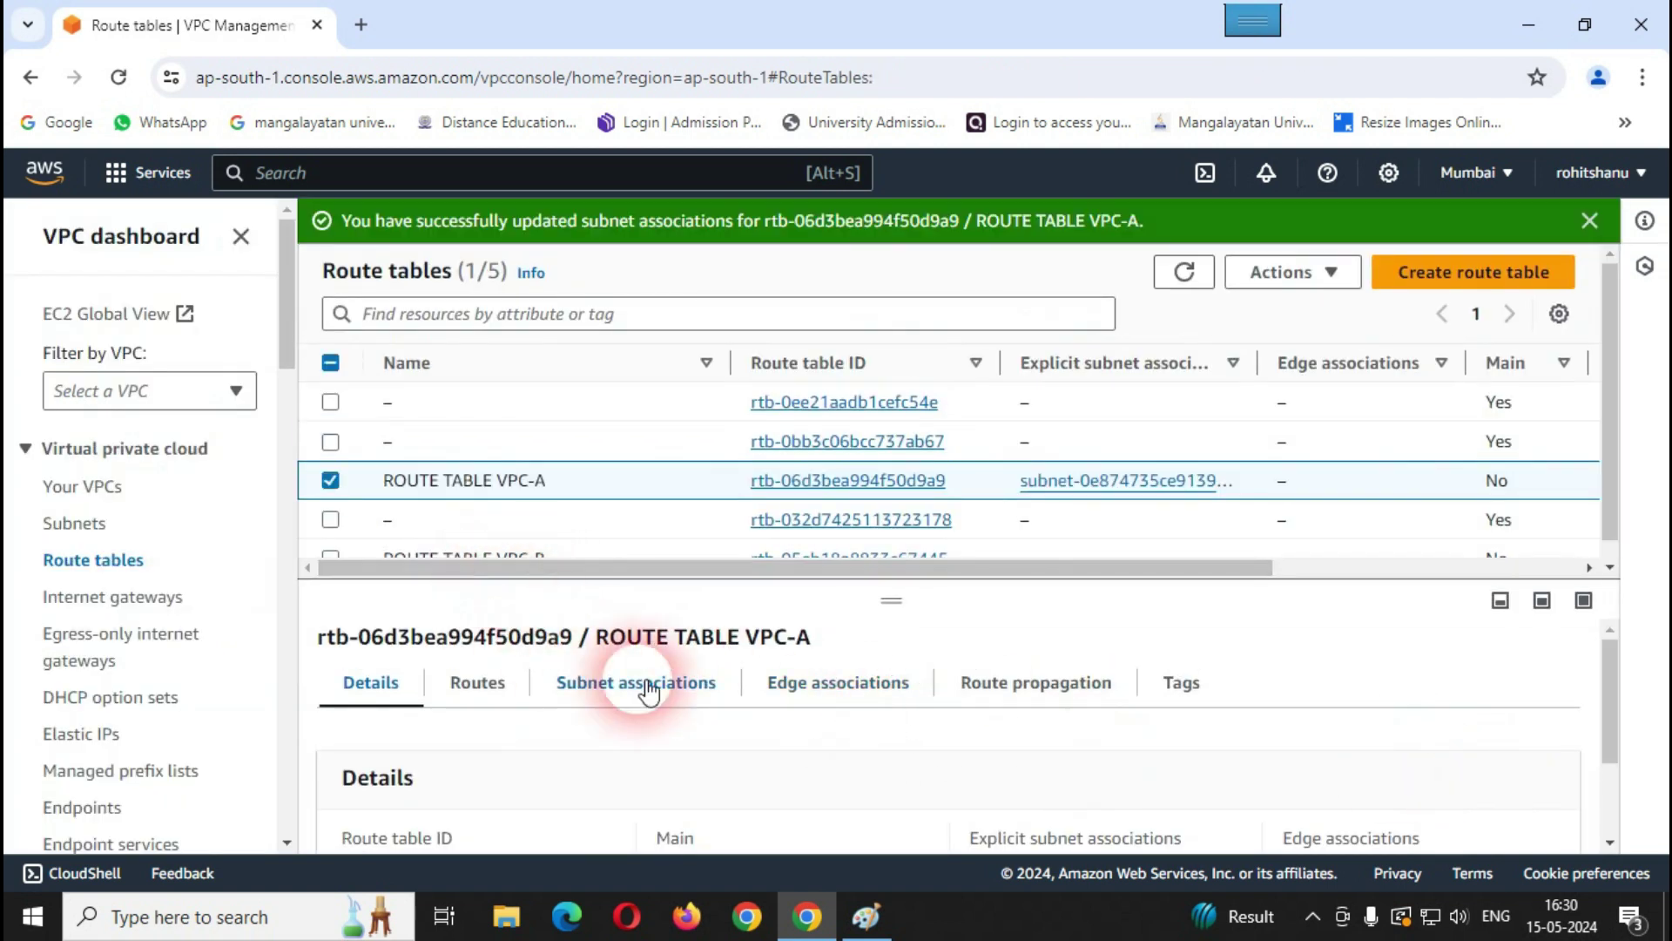
Step: Check the explicit subnet associations of ROUTE TABLE VPC-A, and deselect that route table in the list
{"action": "left_click", "coordinate": [680, 688]}
{"action": "scroll", "coordinate": [709, 701], "scroll_direction": "down", "scroll_amount": 2}
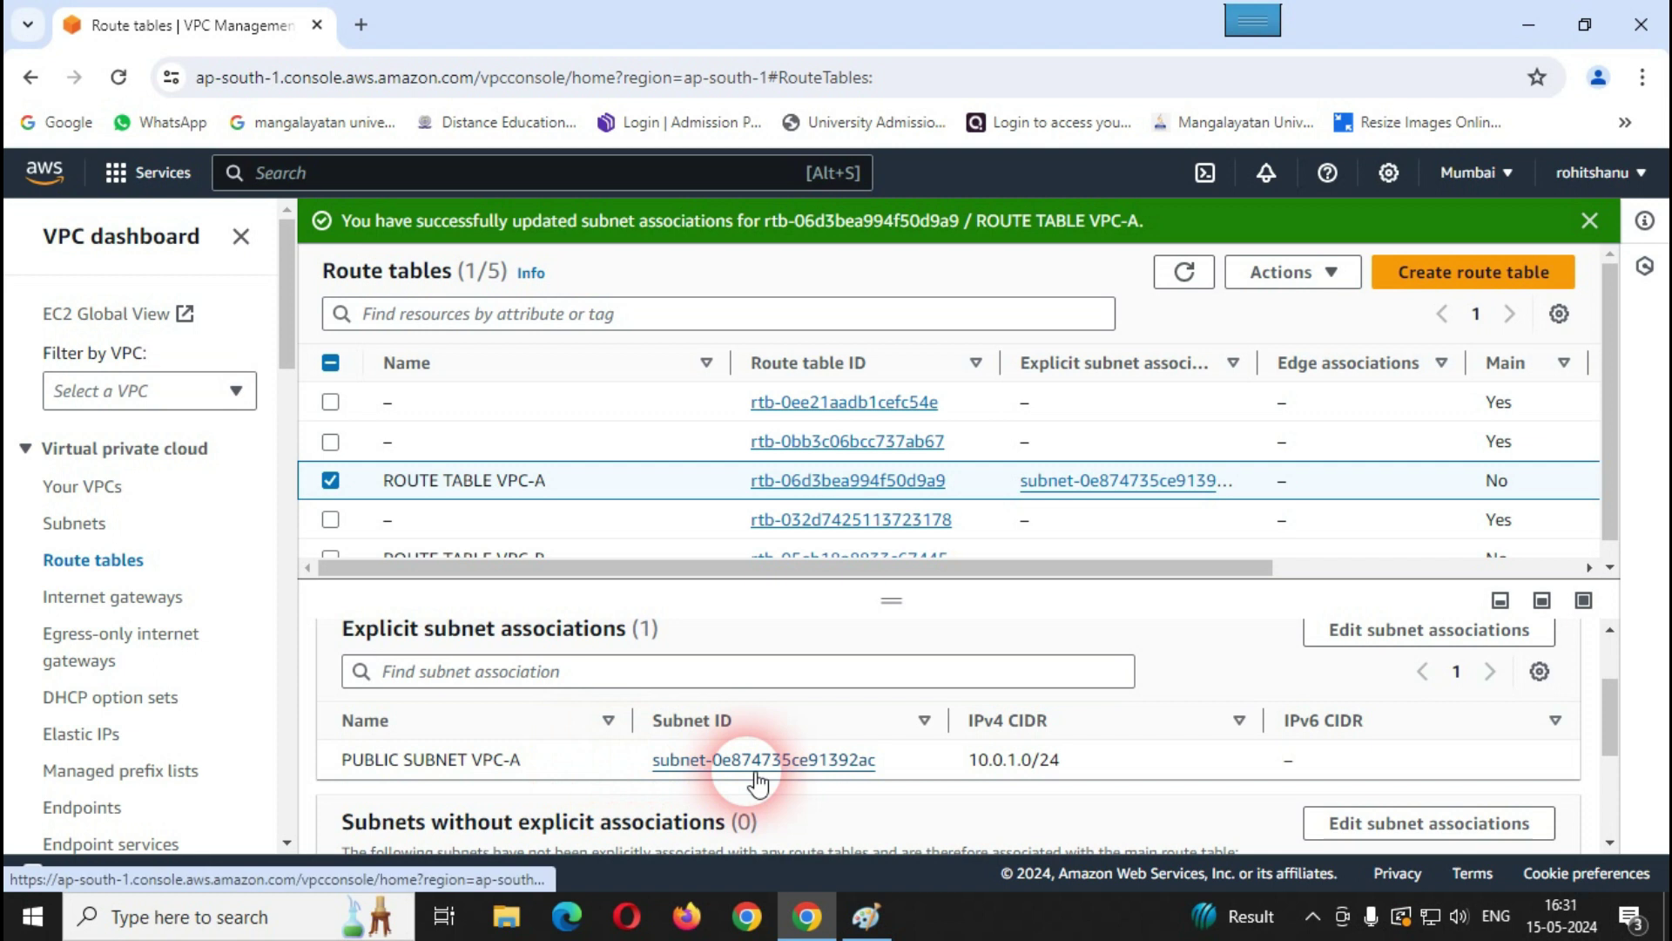
{"action": "scroll", "coordinate": [766, 766], "scroll_direction": "up", "scroll_amount": 2}
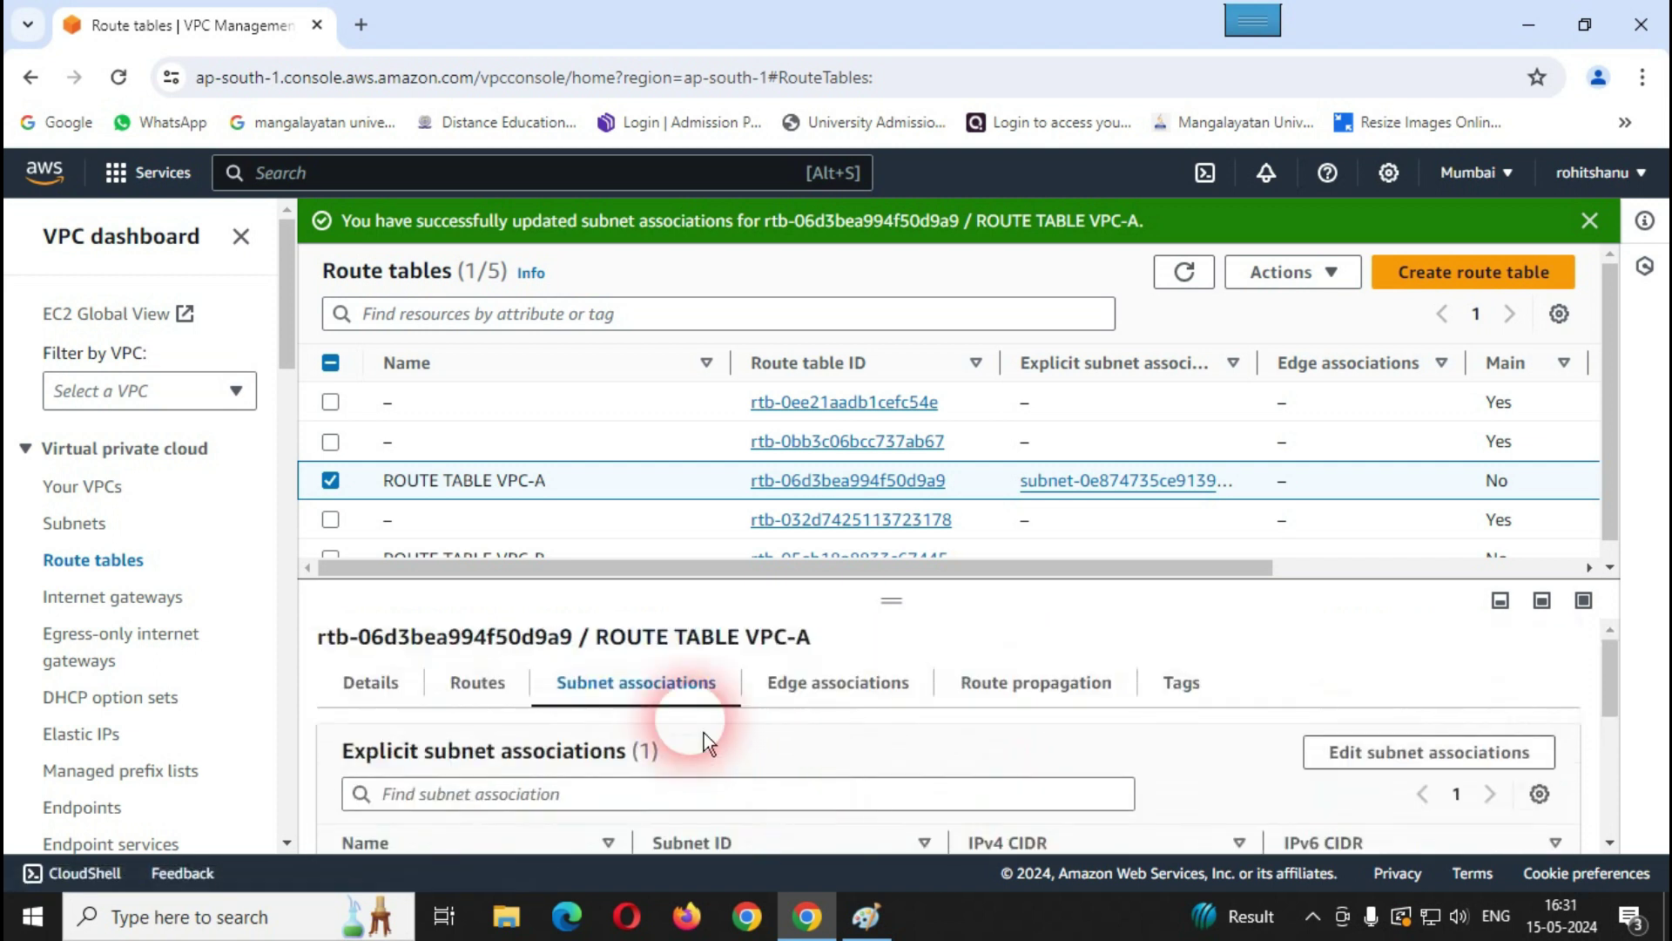
{"action": "left_click", "coordinate": [331, 482]}
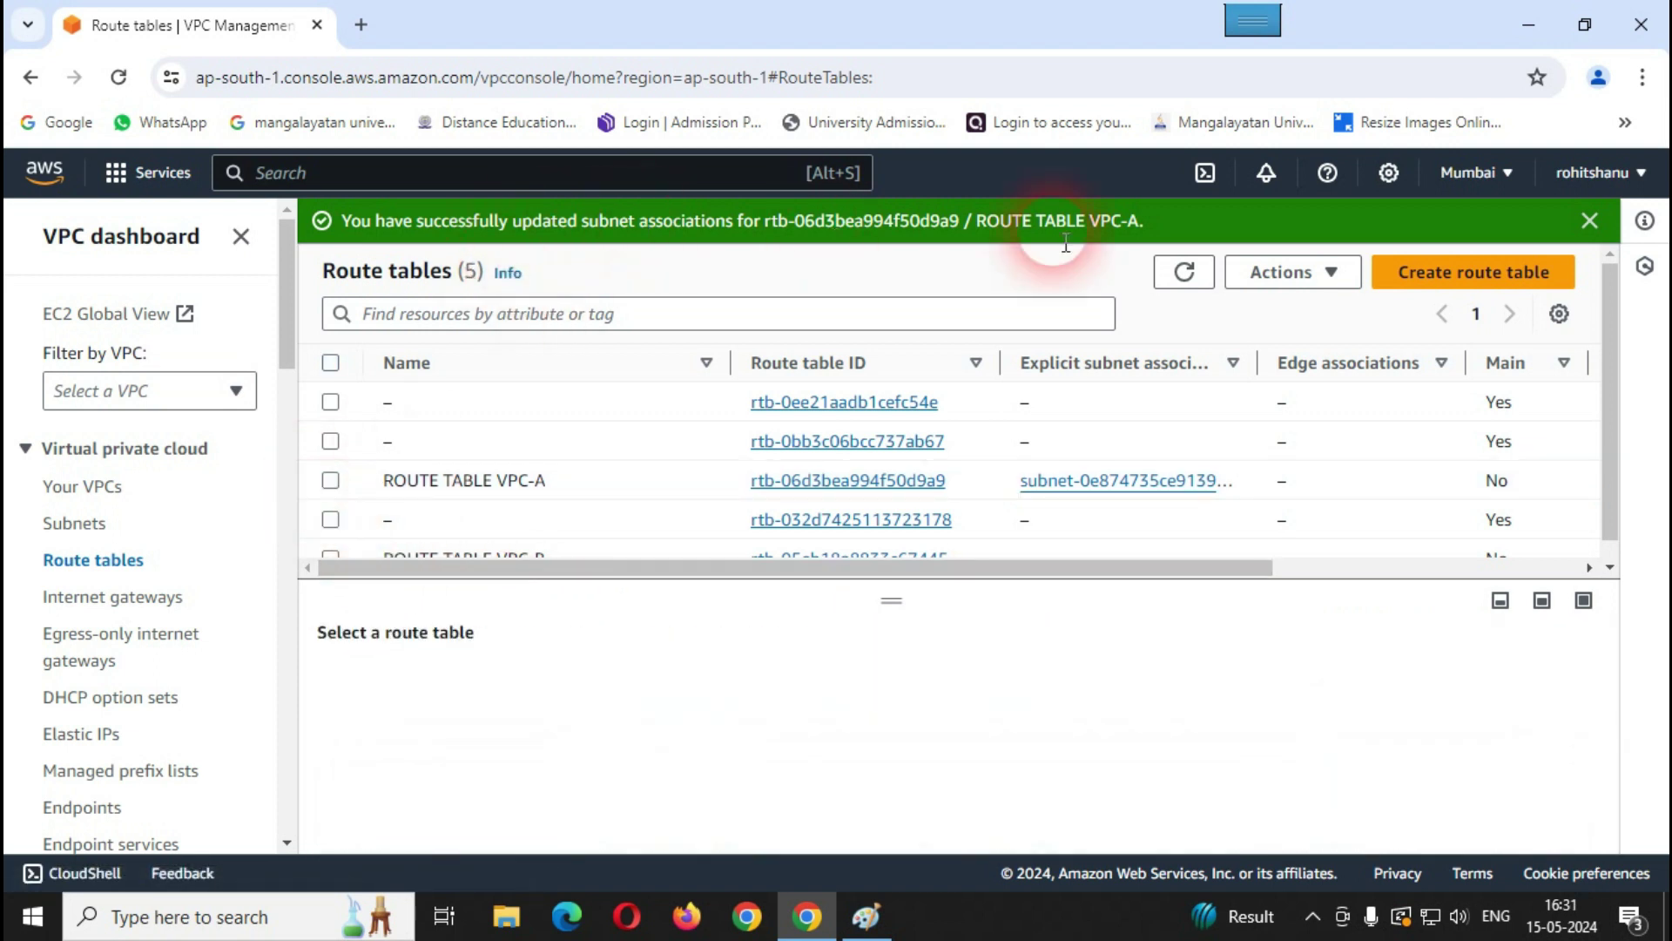
{"action": "left_click", "coordinate": [1592, 222]}
{"action": "scroll", "coordinate": [549, 454], "scroll_direction": "down", "scroll_amount": 1}
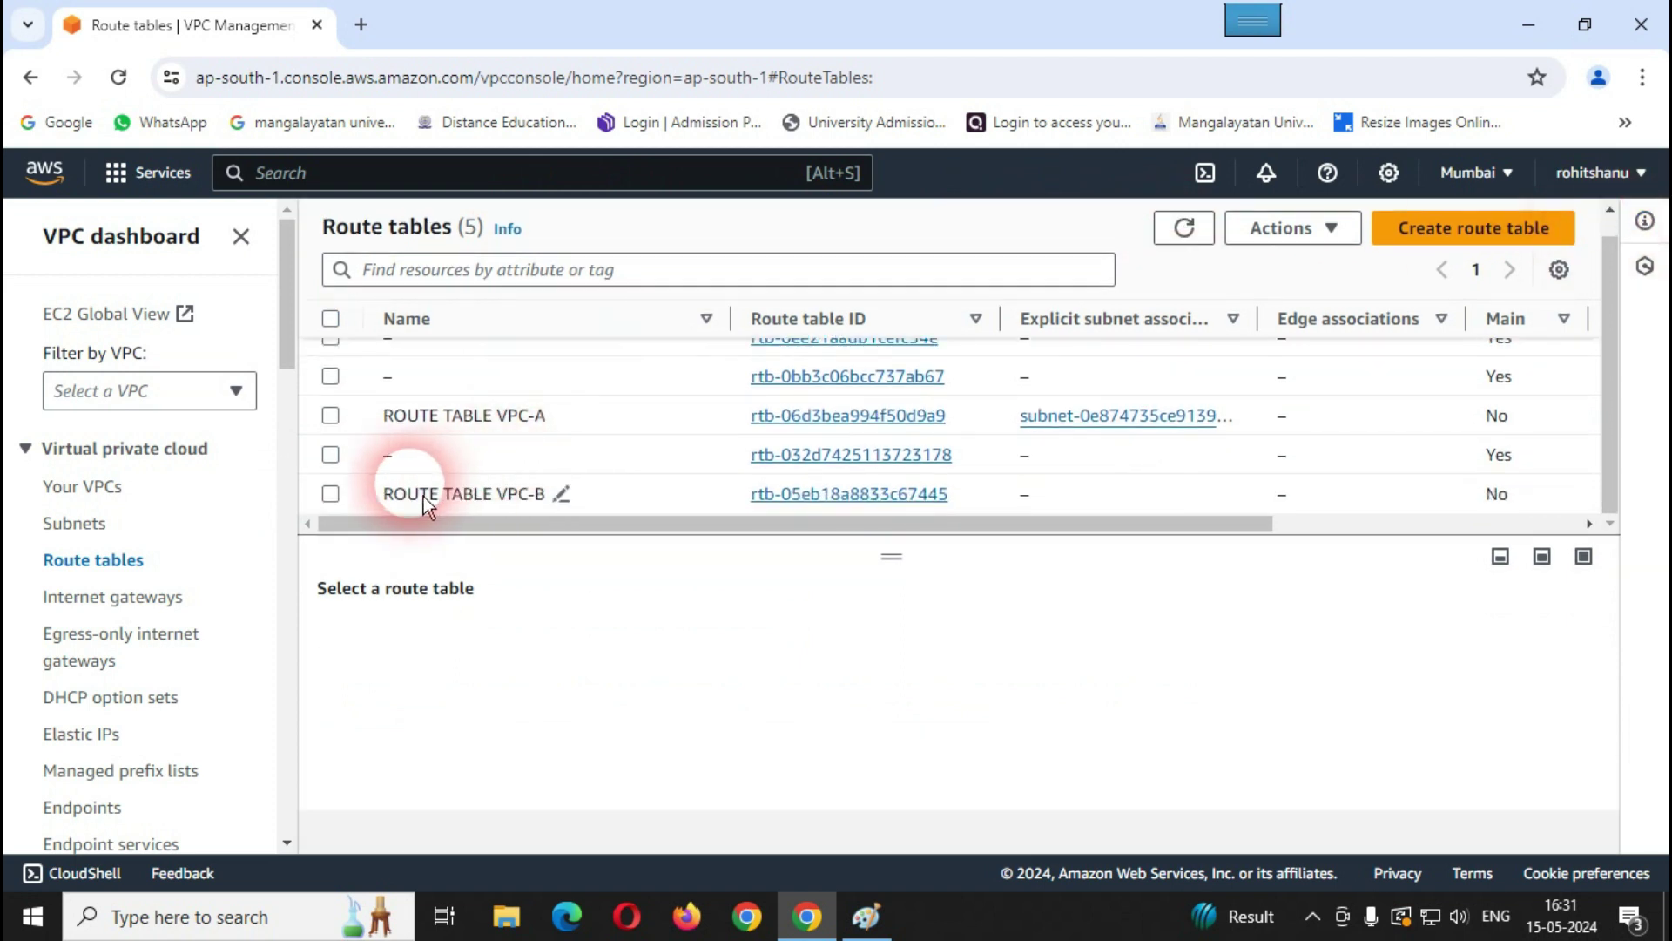
Step: Associate PUBLIC SUBNET VPC-B explicitly with ROUTE TABLE VPC-B, save the association and dismiss the success notification
{"action": "left_click", "coordinate": [348, 507]}
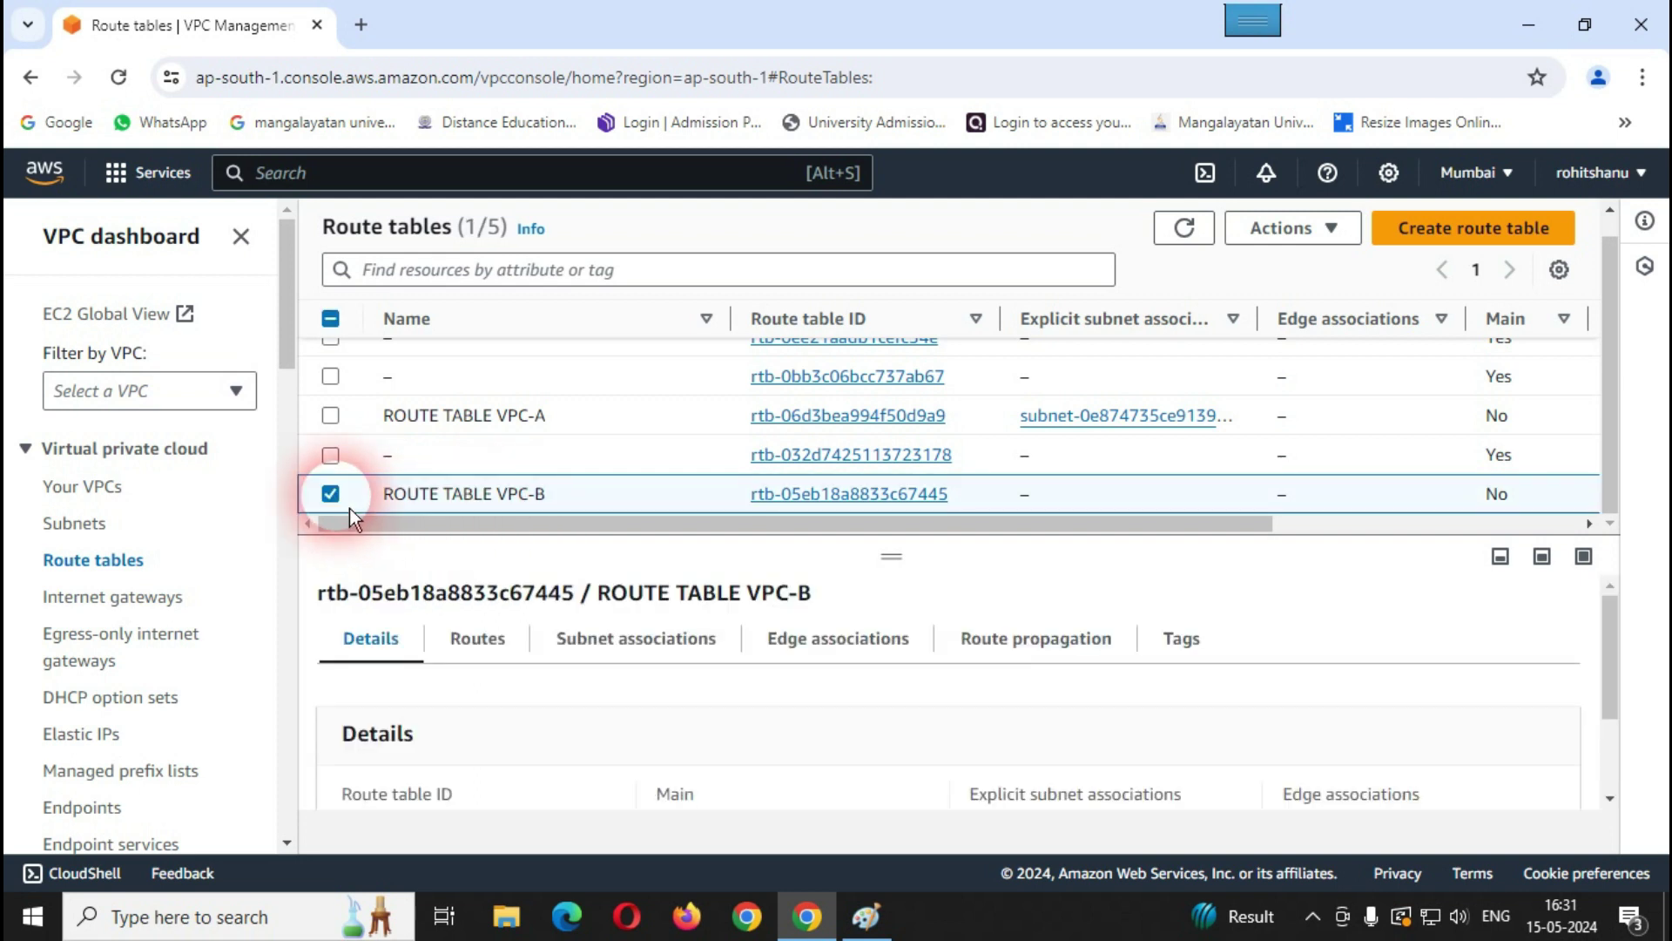
{"action": "left_click", "coordinate": [612, 653]}
{"action": "scroll", "coordinate": [746, 688], "scroll_direction": "down", "scroll_amount": 3}
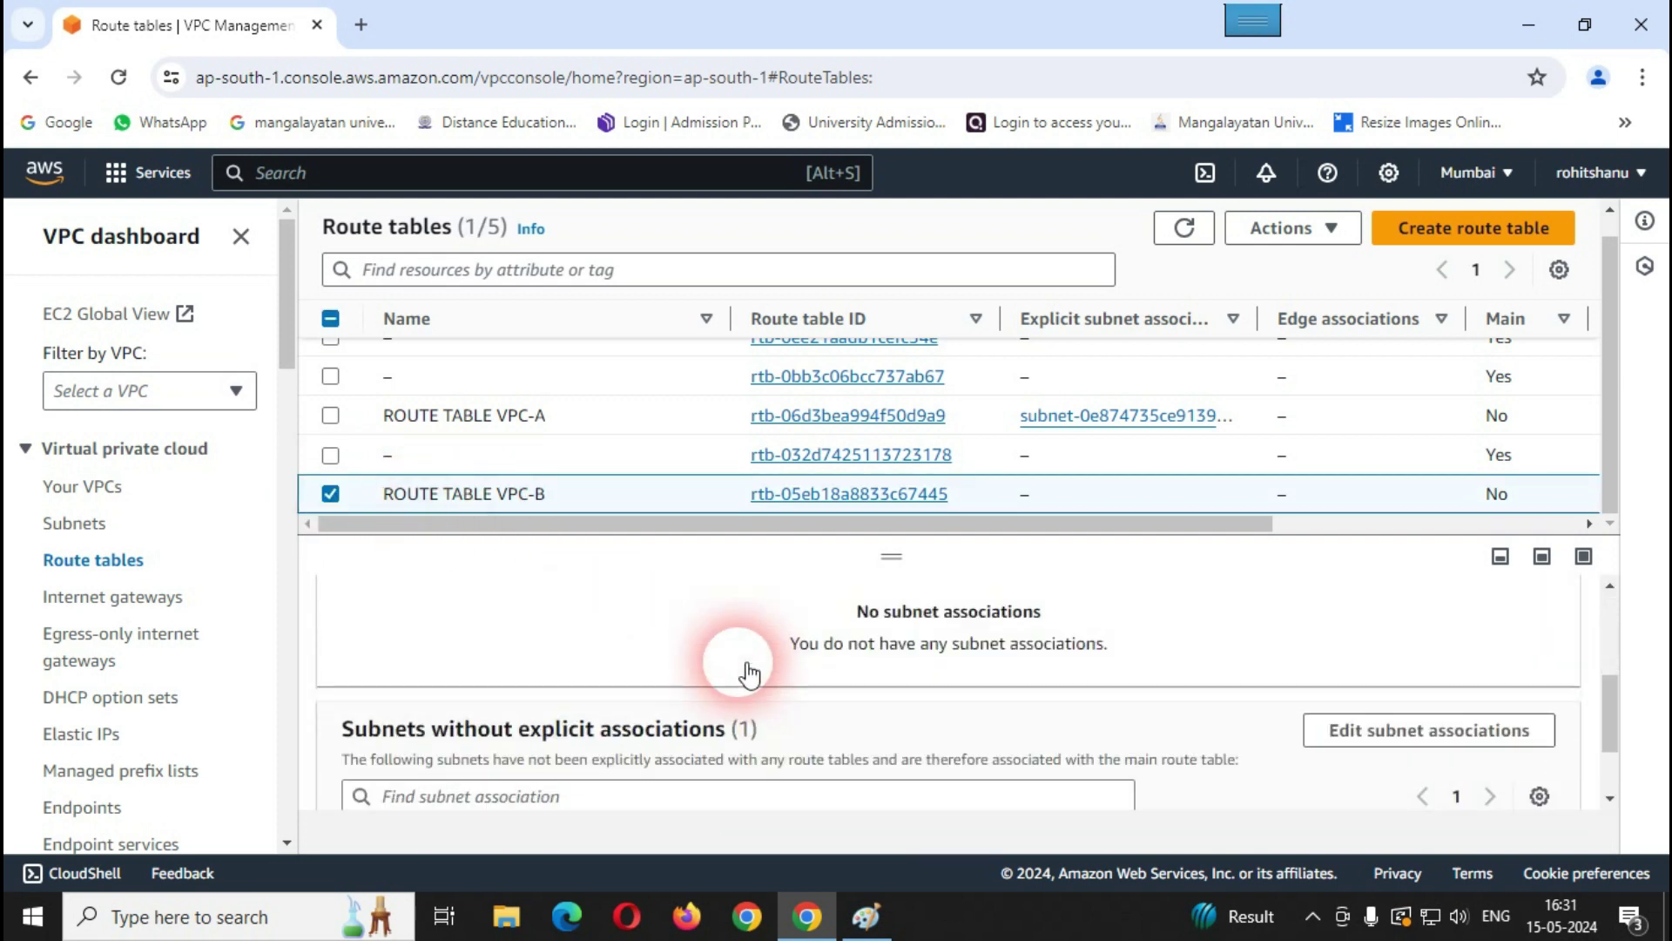
{"action": "scroll", "coordinate": [984, 631], "scroll_direction": "up", "scroll_amount": 3}
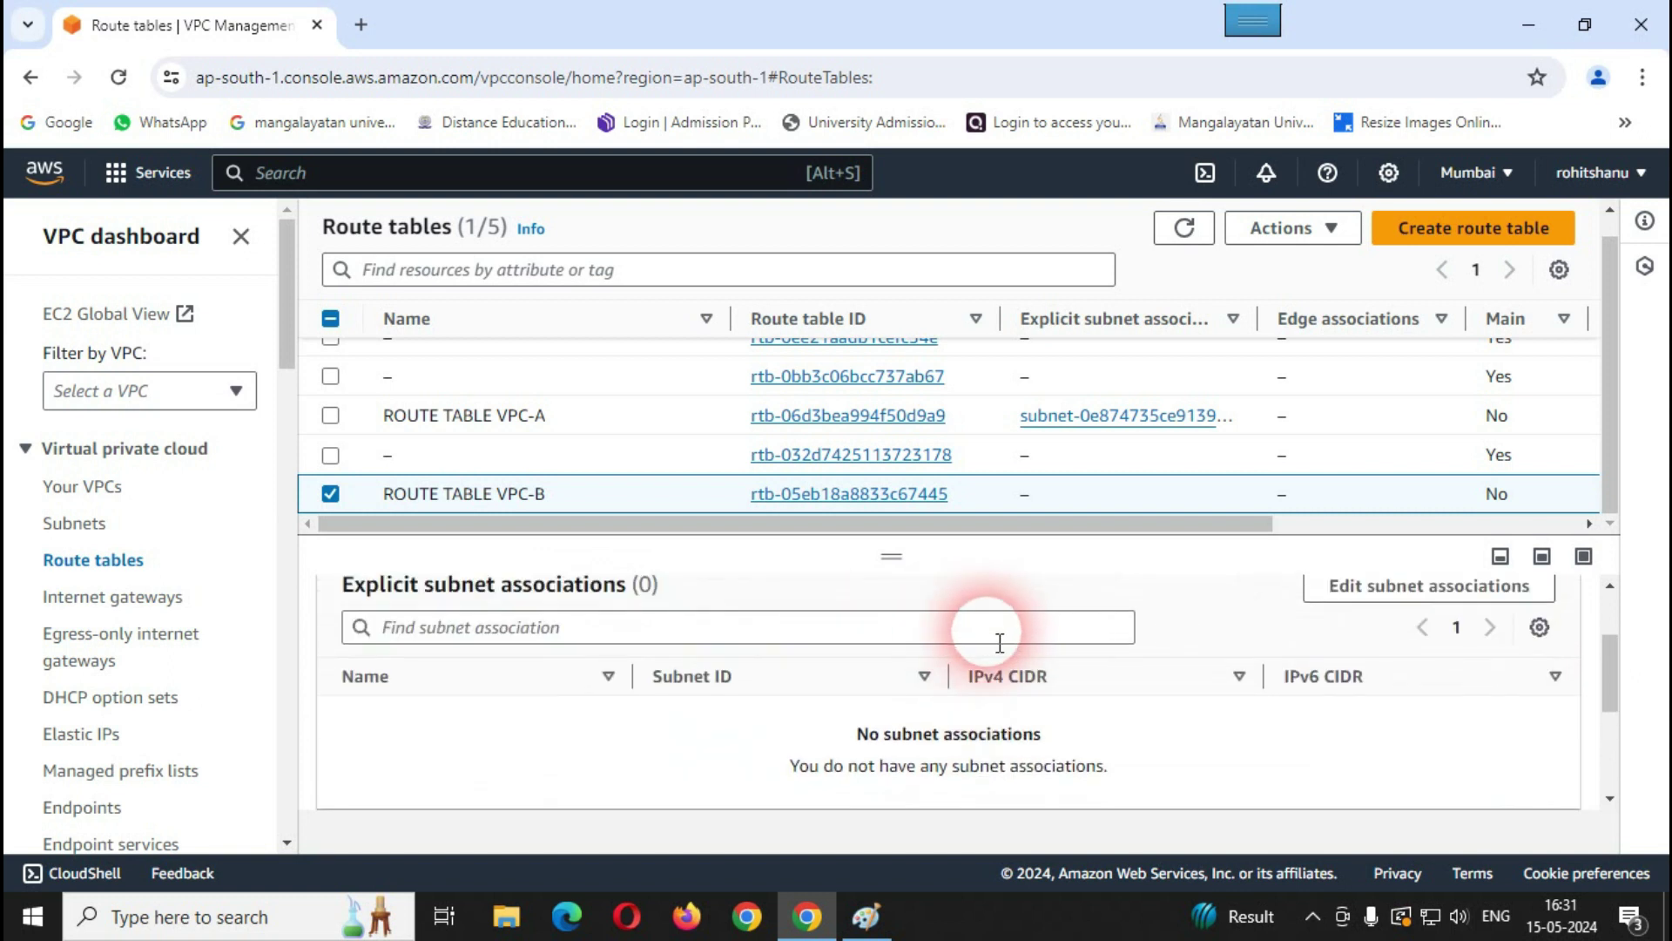
{"action": "left_click", "coordinate": [1393, 707]}
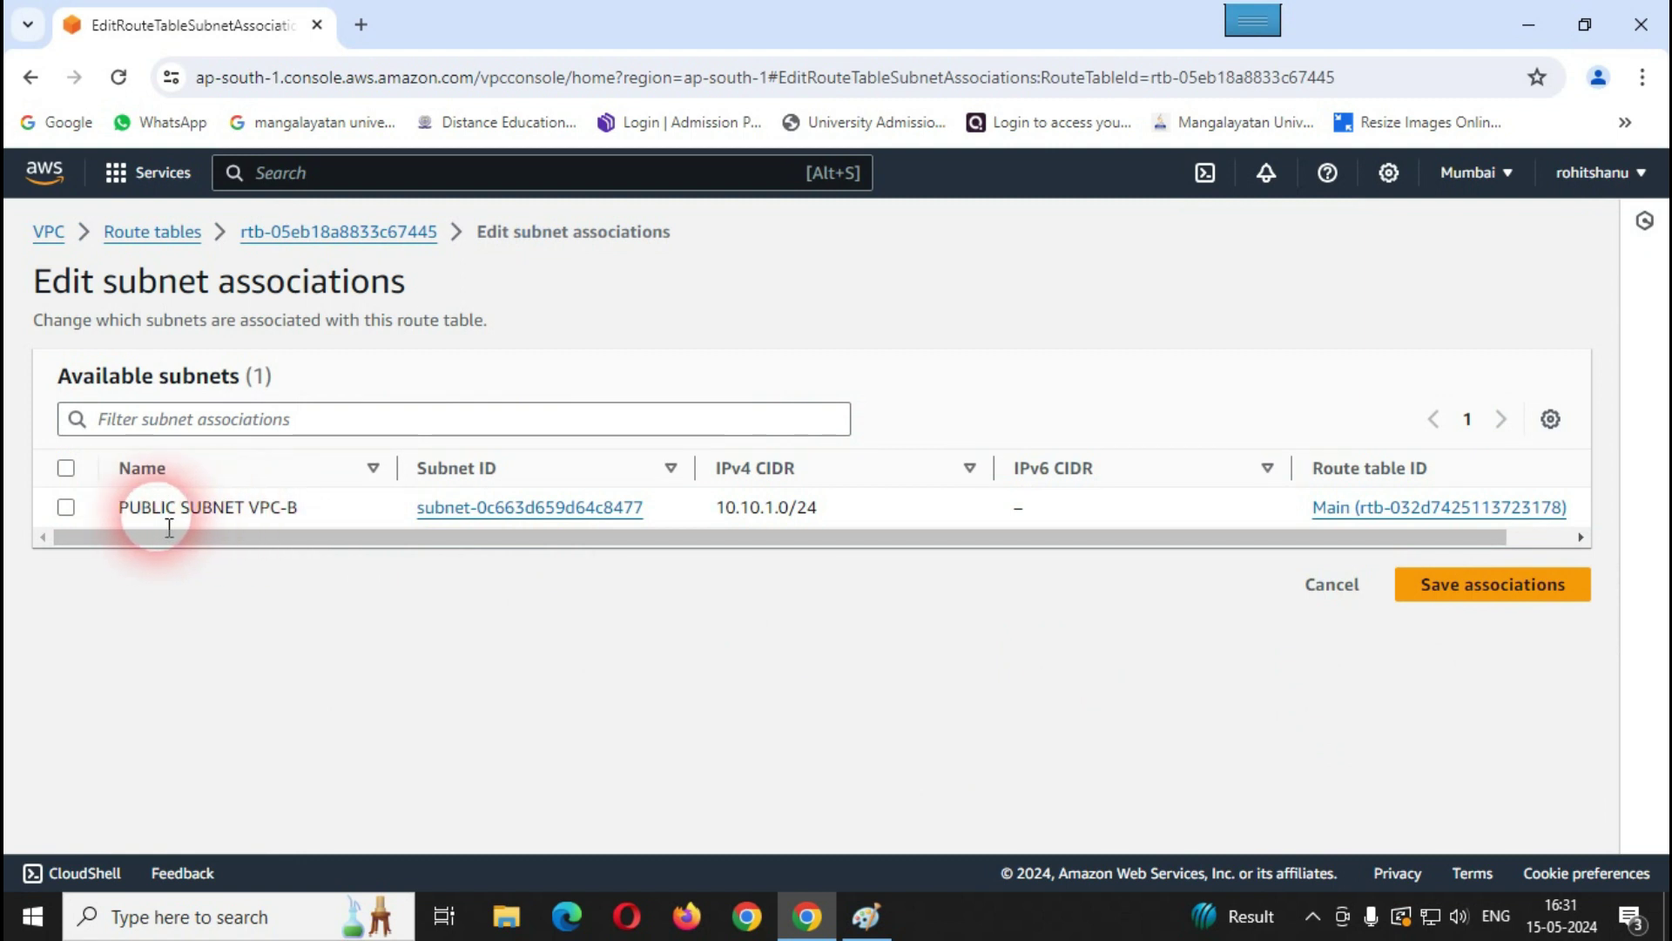
{"action": "left_click", "coordinate": [74, 520]}
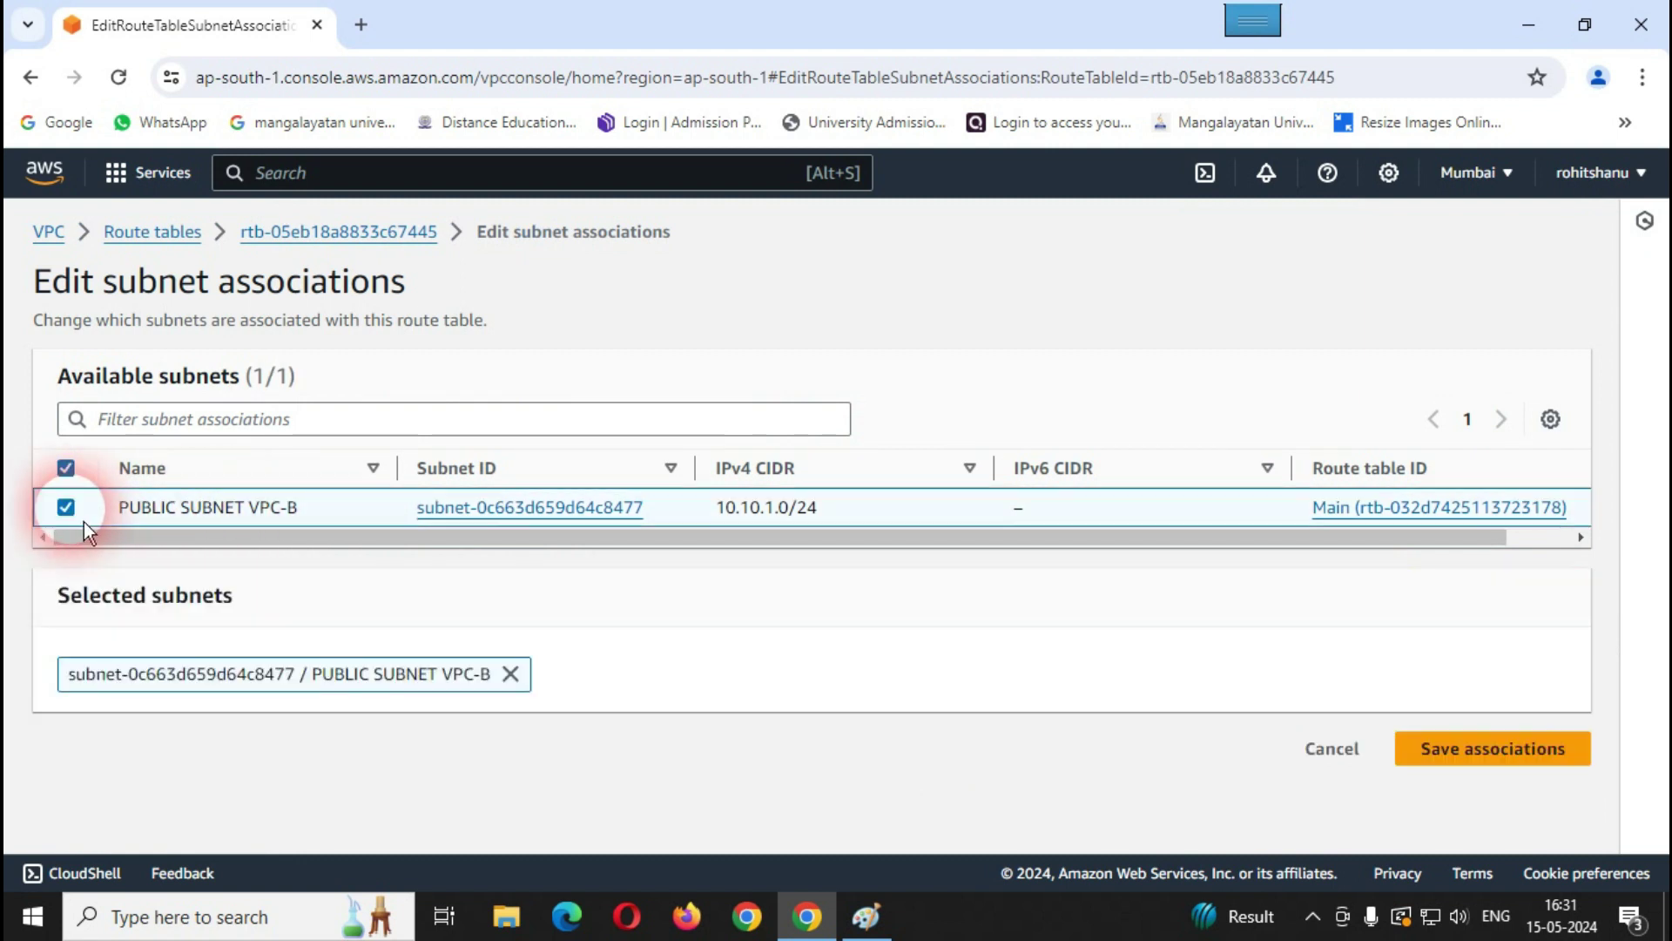
{"action": "left_click", "coordinate": [1461, 765]}
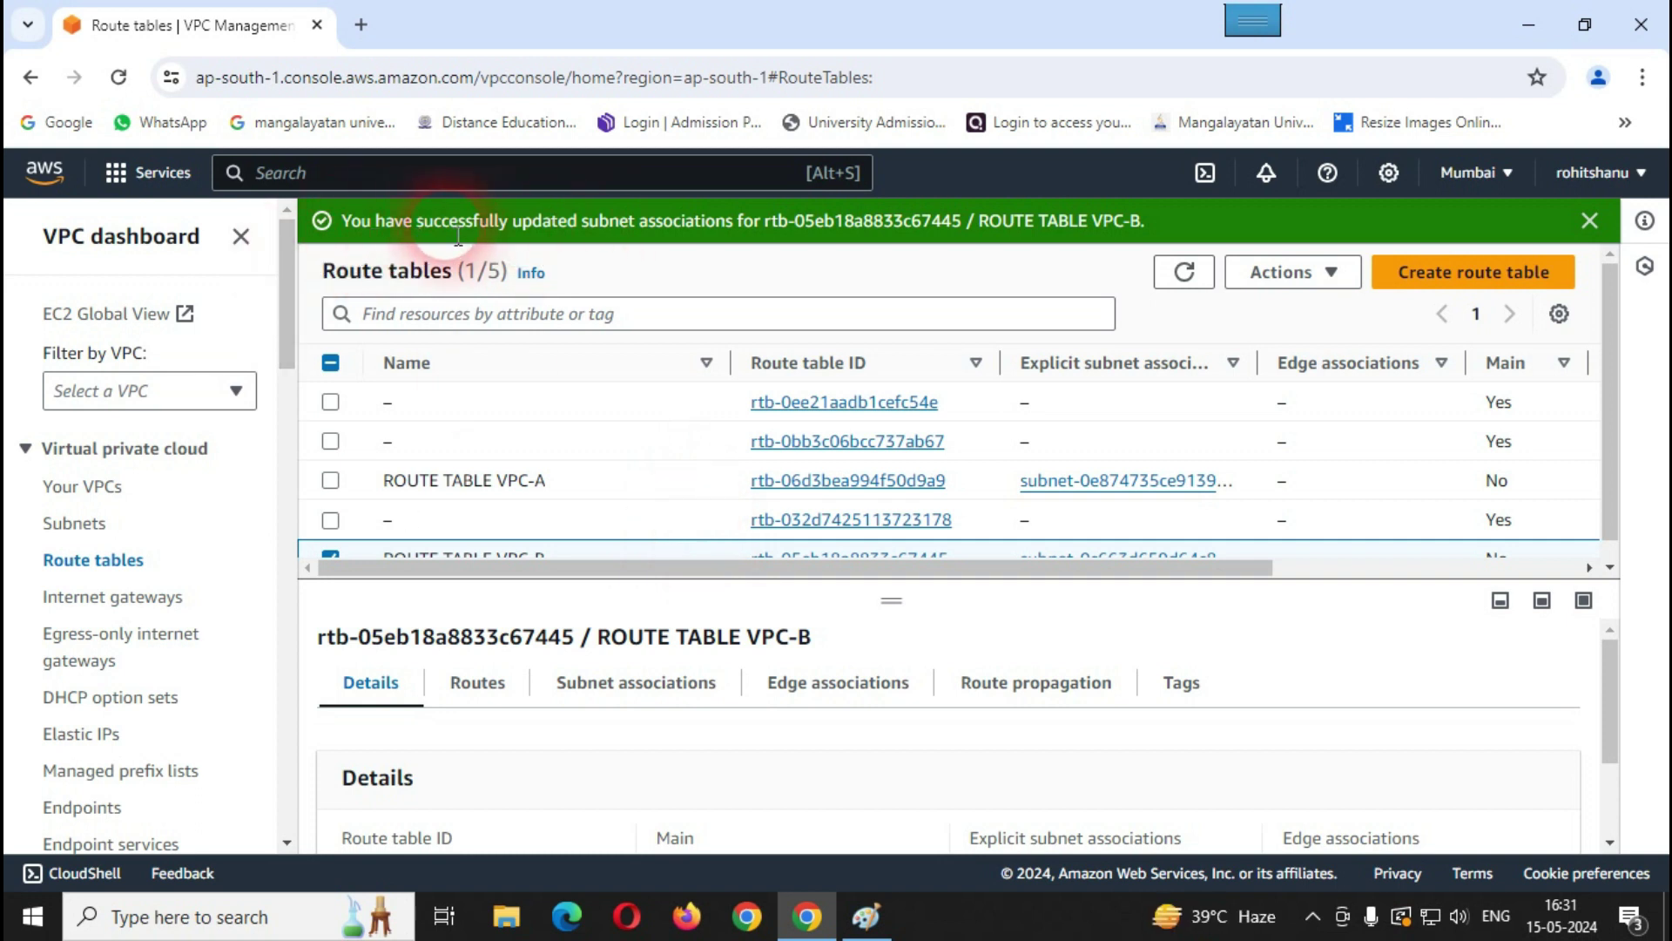
{"action": "left_click", "coordinate": [1601, 223]}
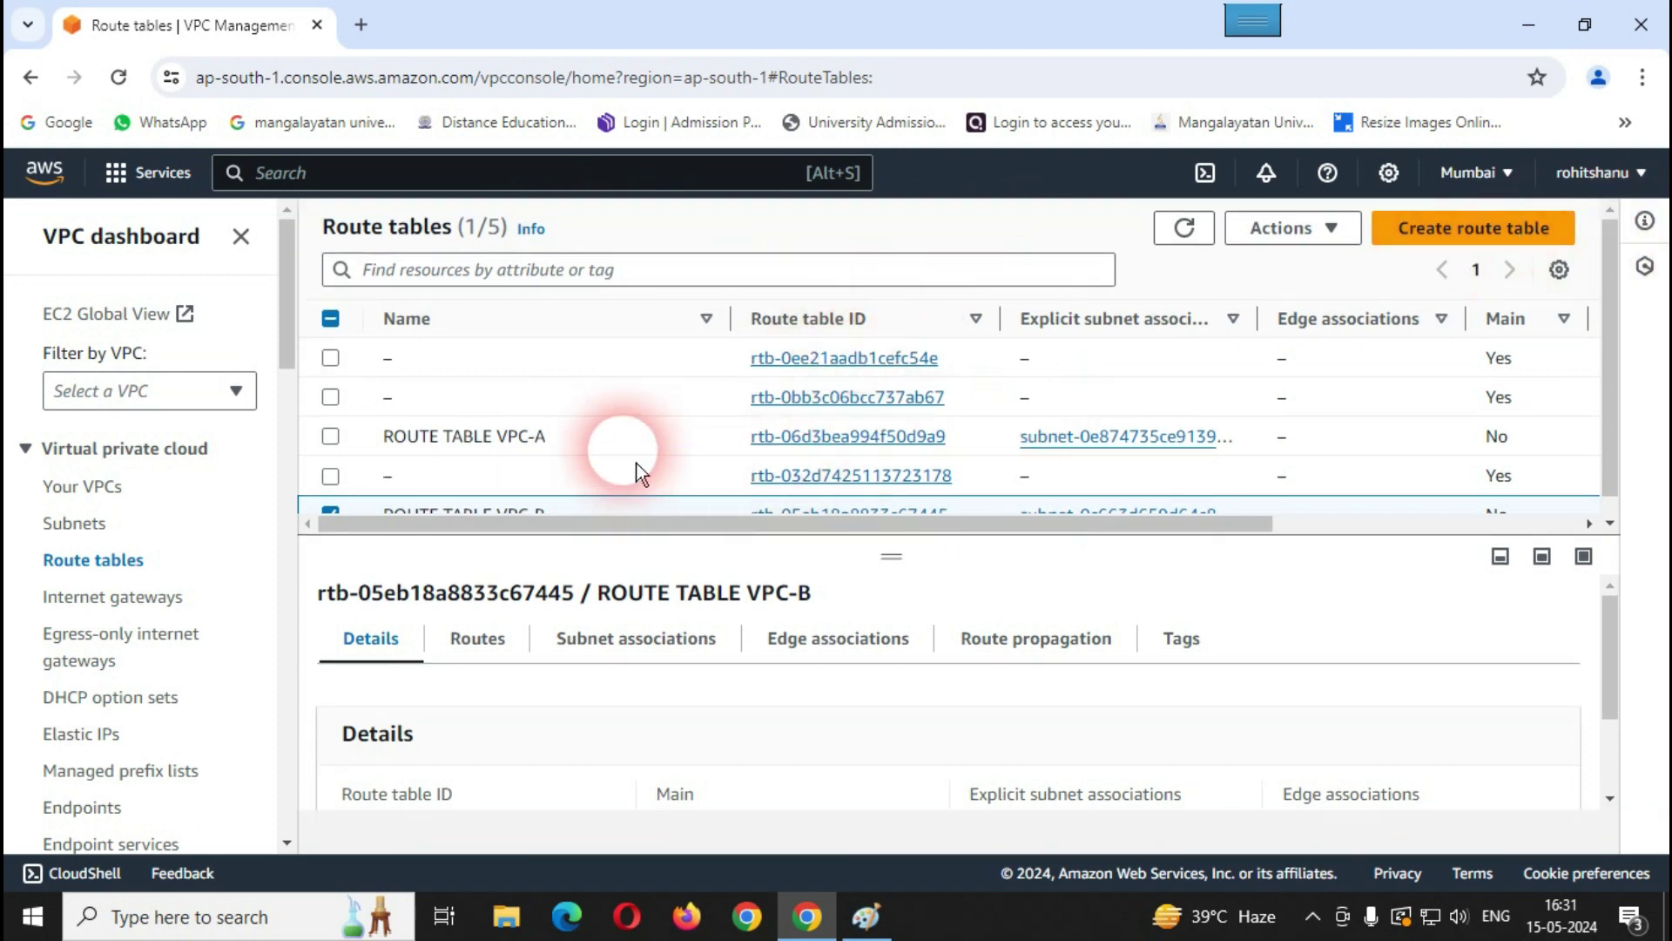
Step: Check the explicit subnet associations of ROUTE TABLE VPC-B, and deselect that route table in the list
{"action": "scroll", "coordinate": [610, 453], "scroll_direction": "down", "scroll_amount": 1}
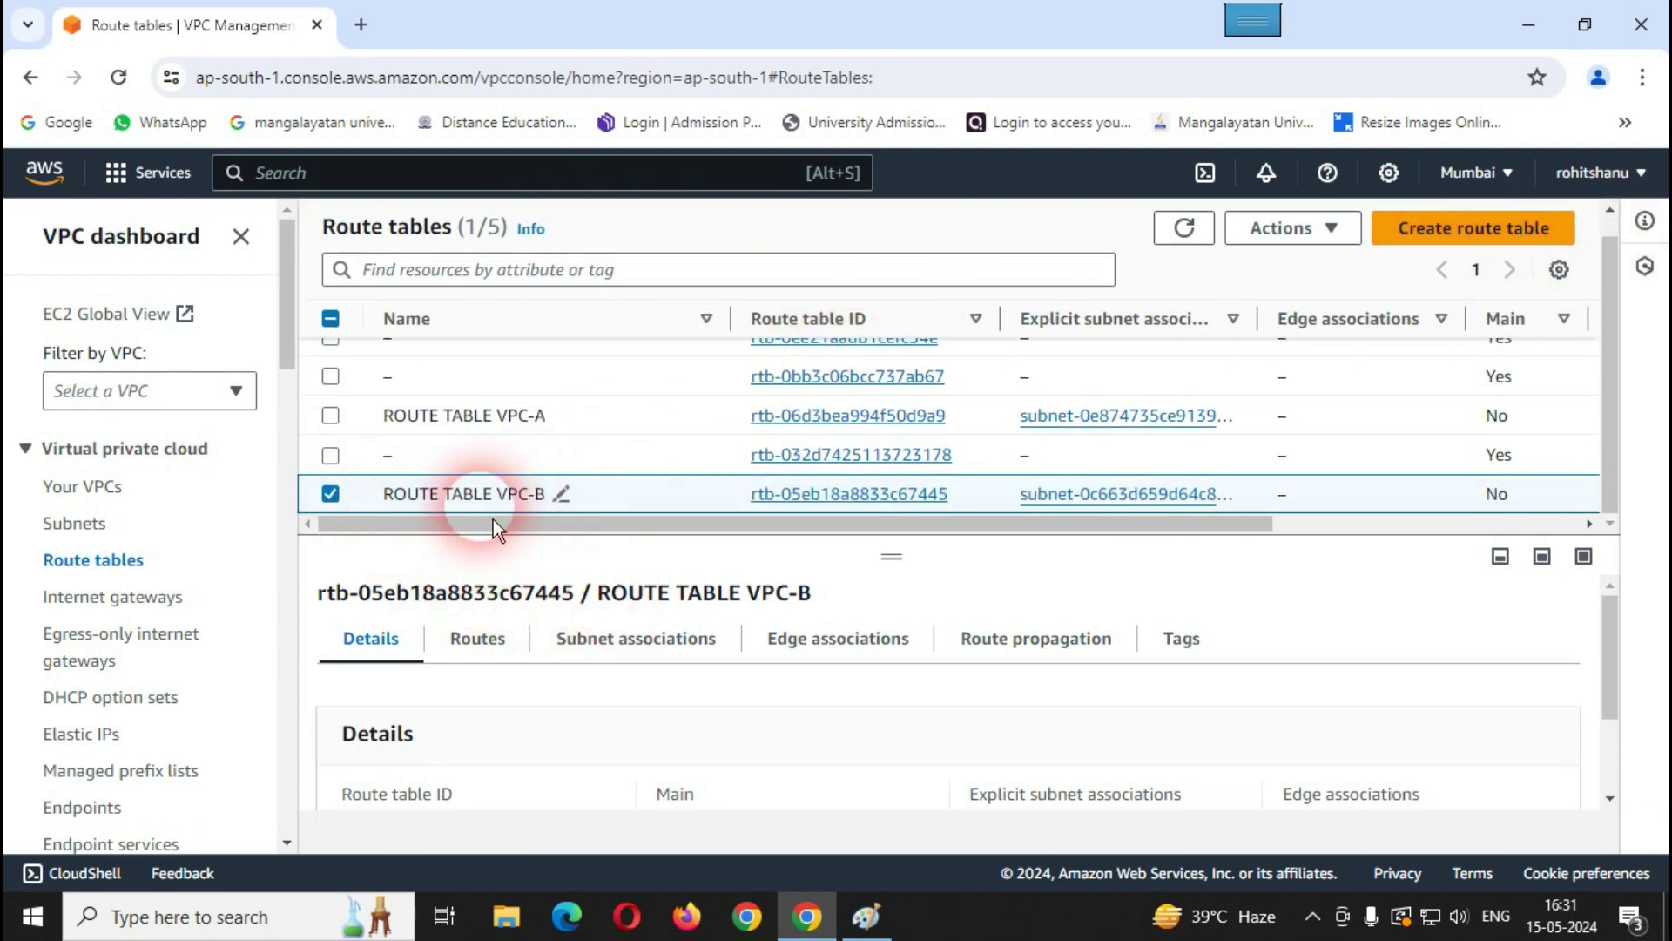
{"action": "left_click", "coordinate": [632, 652]}
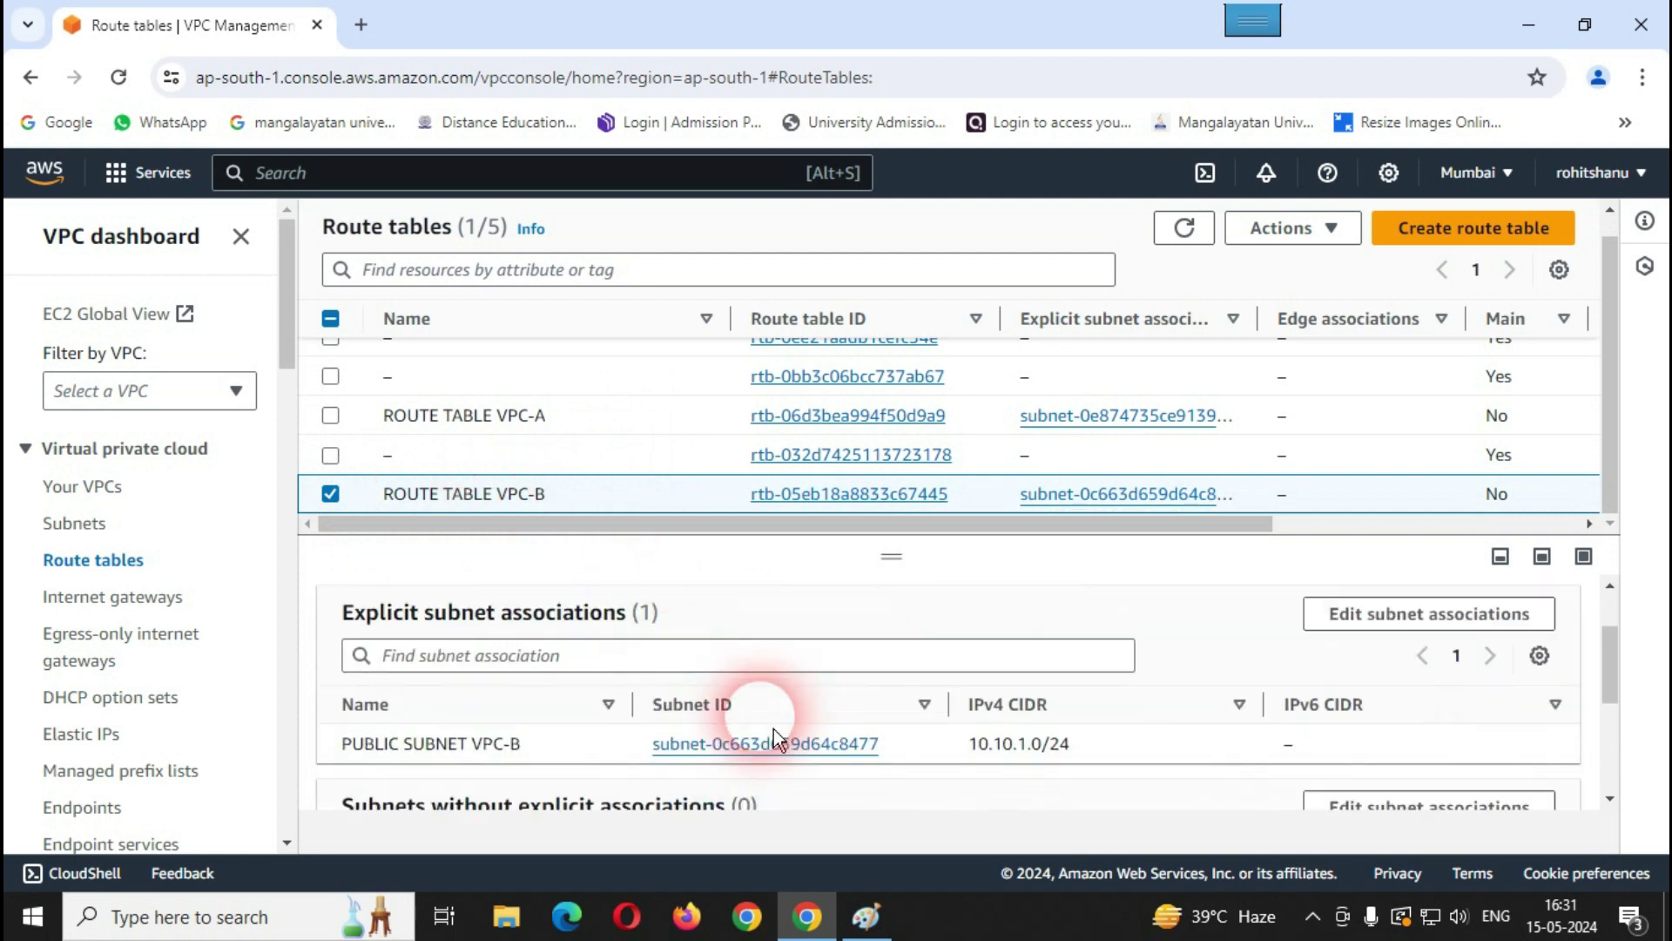
{"action": "scroll", "coordinate": [749, 710], "scroll_direction": "down", "scroll_amount": 1}
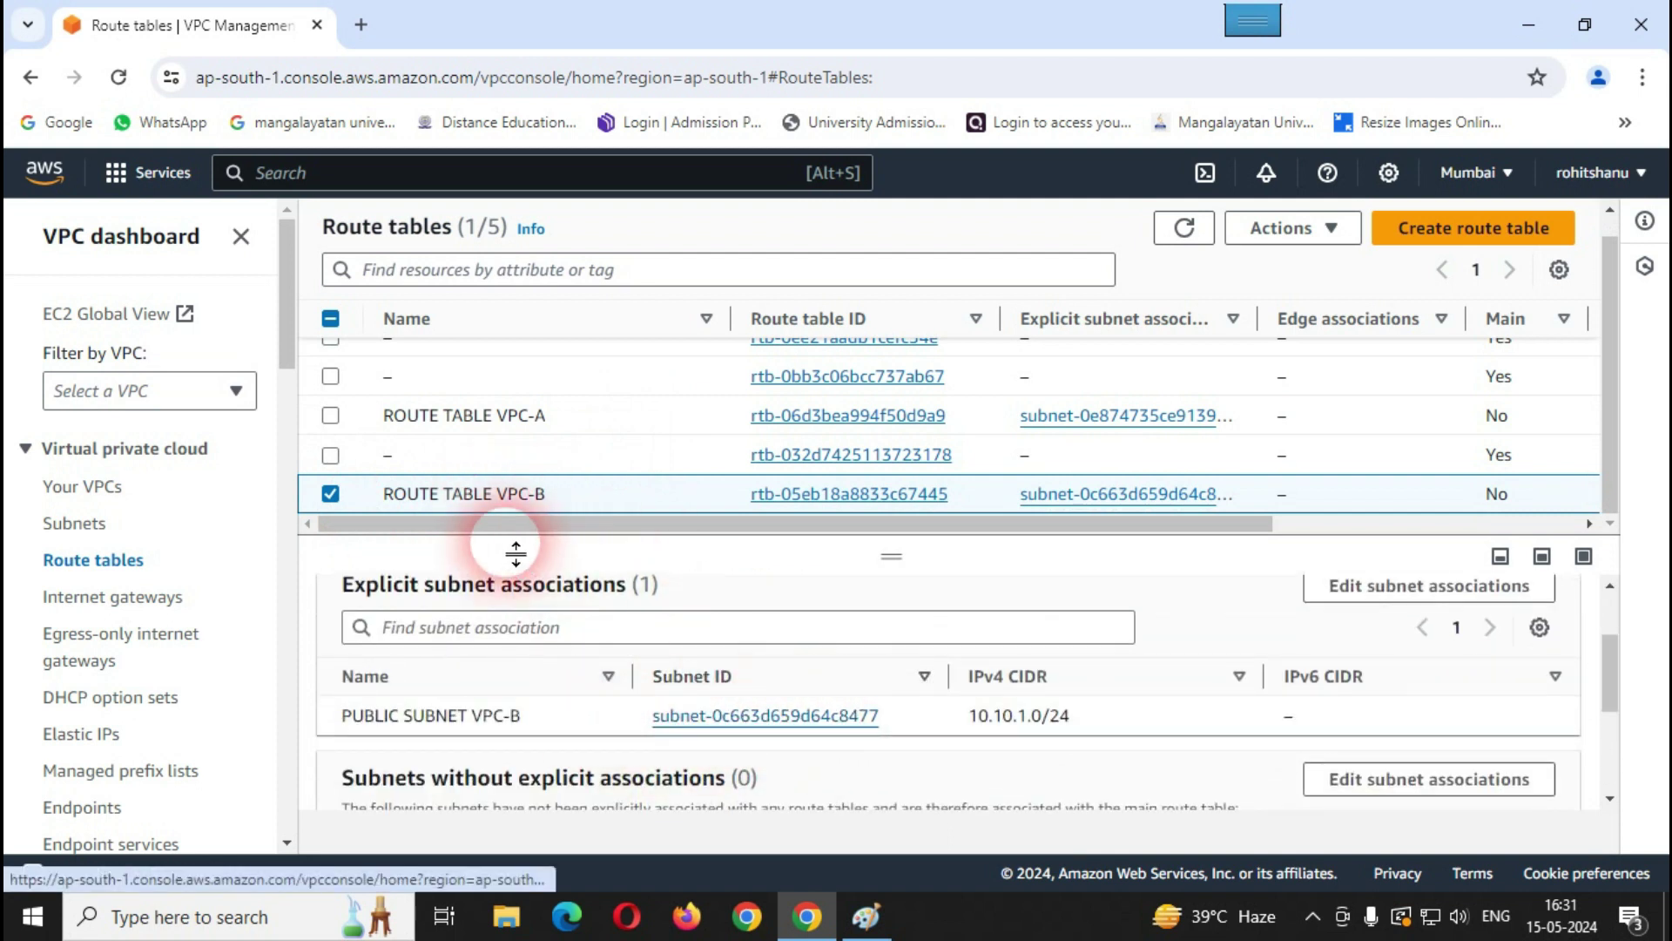
{"action": "left_click", "coordinate": [338, 505]}
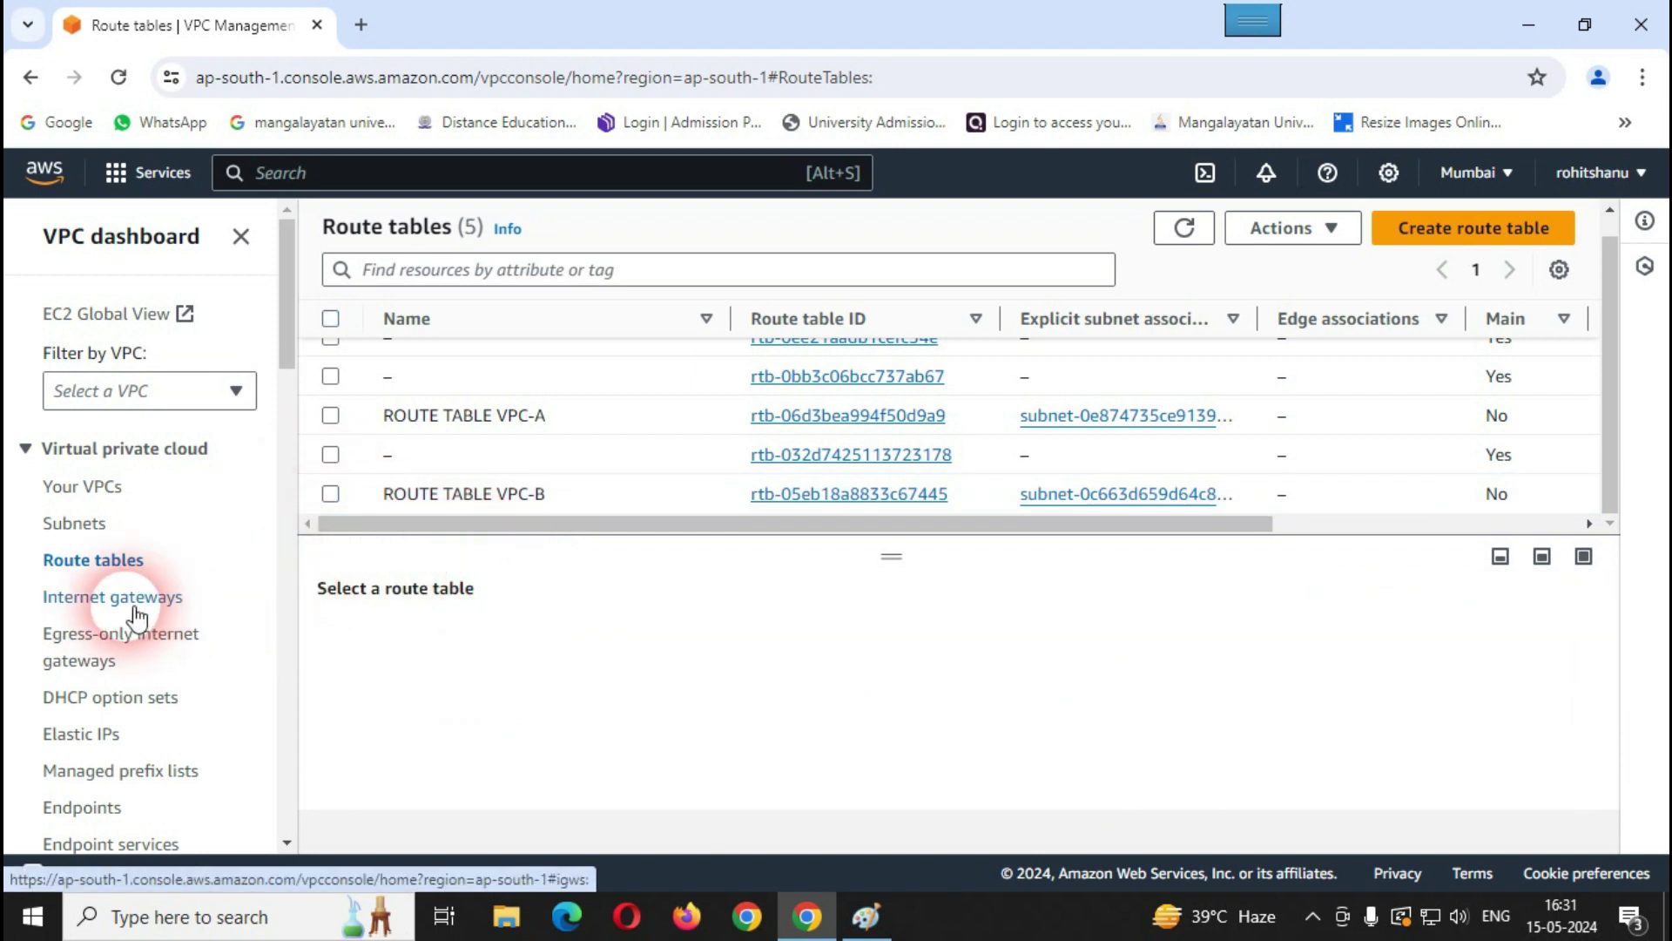
Step: Switch to Paint and draw a tick mark beside the Route tables item in both the VPC-A and VPC-B lists
{"action": "left_click", "coordinate": [868, 925]}
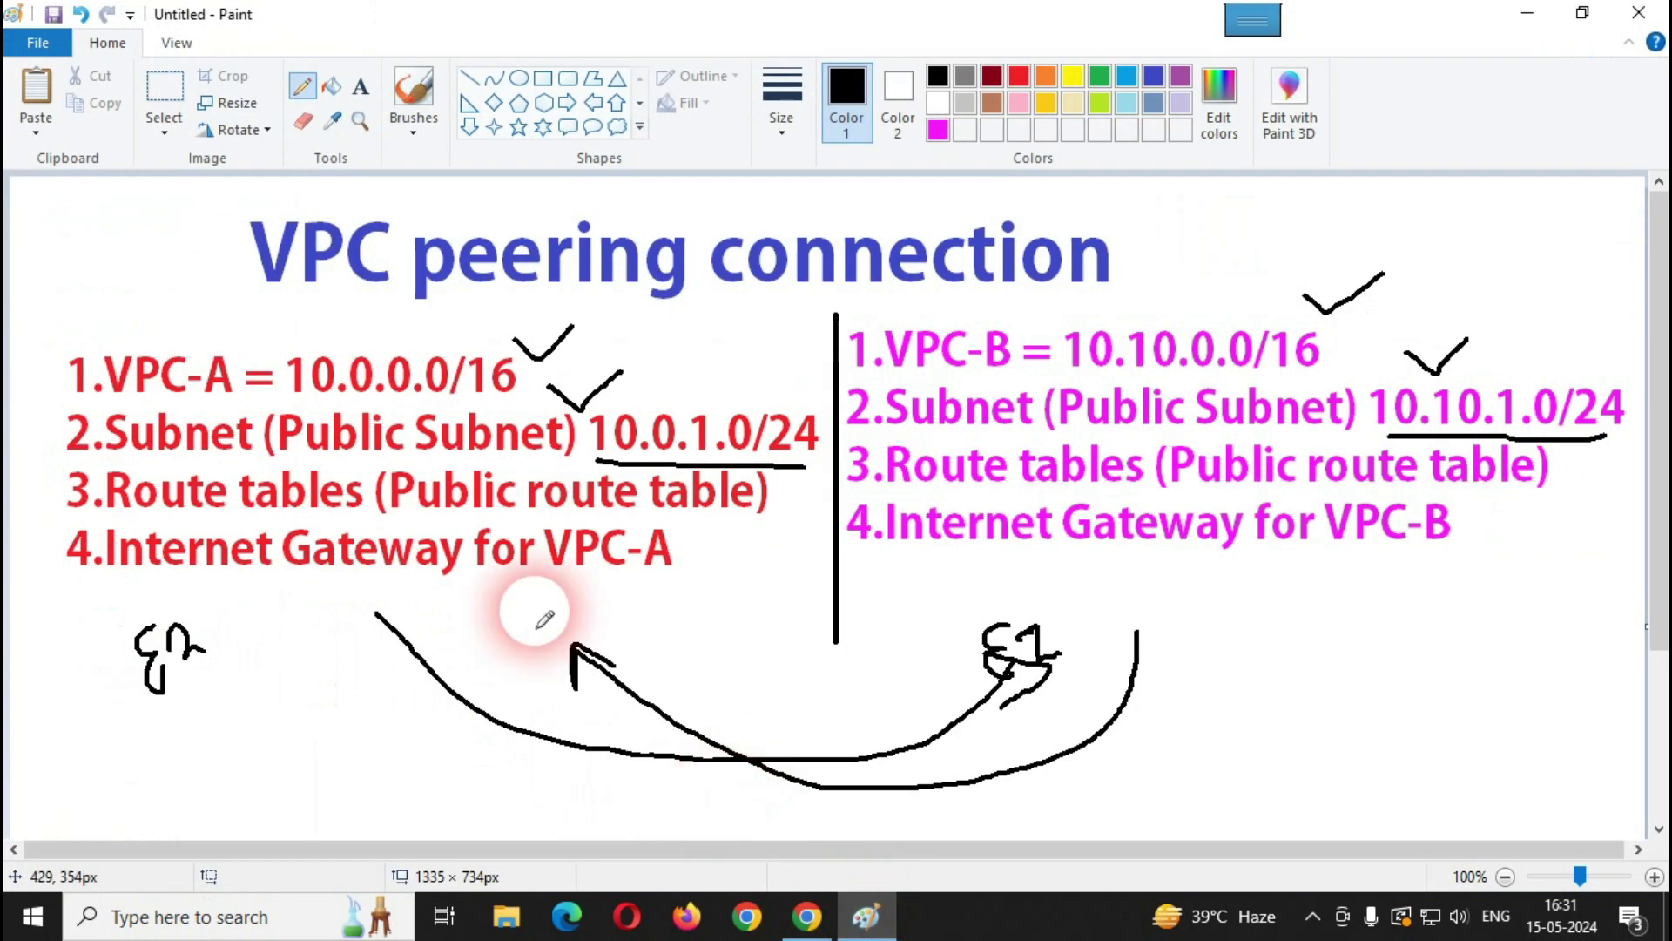
{"action": "left_click_drag", "start_coordinate": [20, 498], "coordinate": [61, 500]}
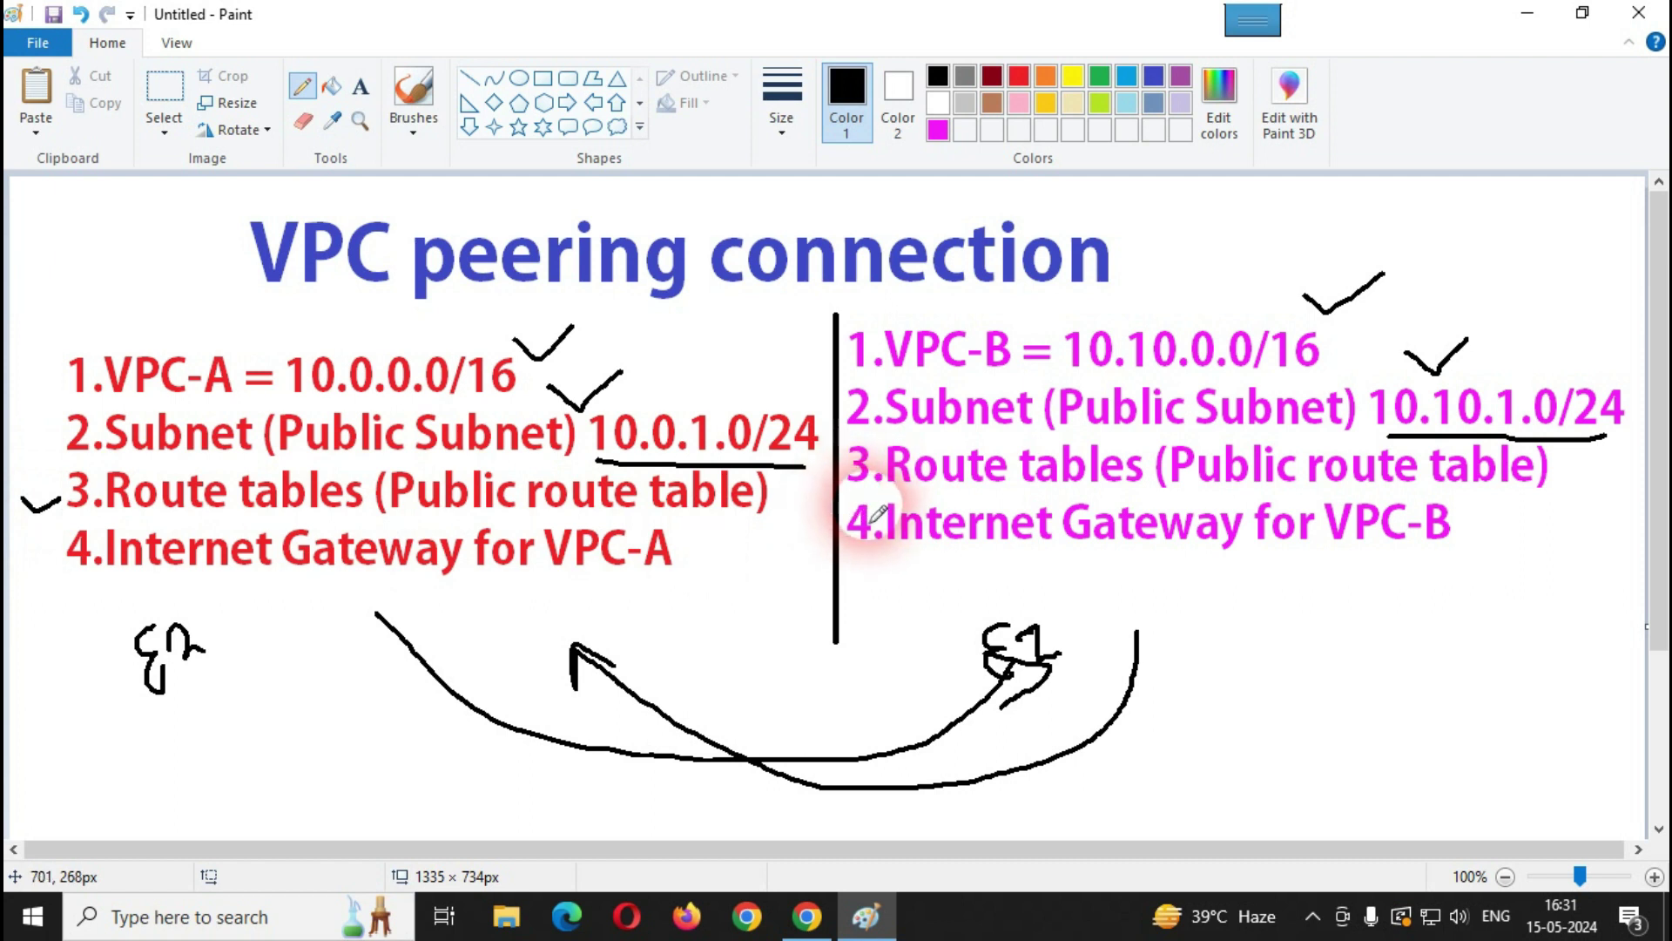
{"action": "left_click_drag", "start_coordinate": [814, 490], "coordinate": [856, 492]}
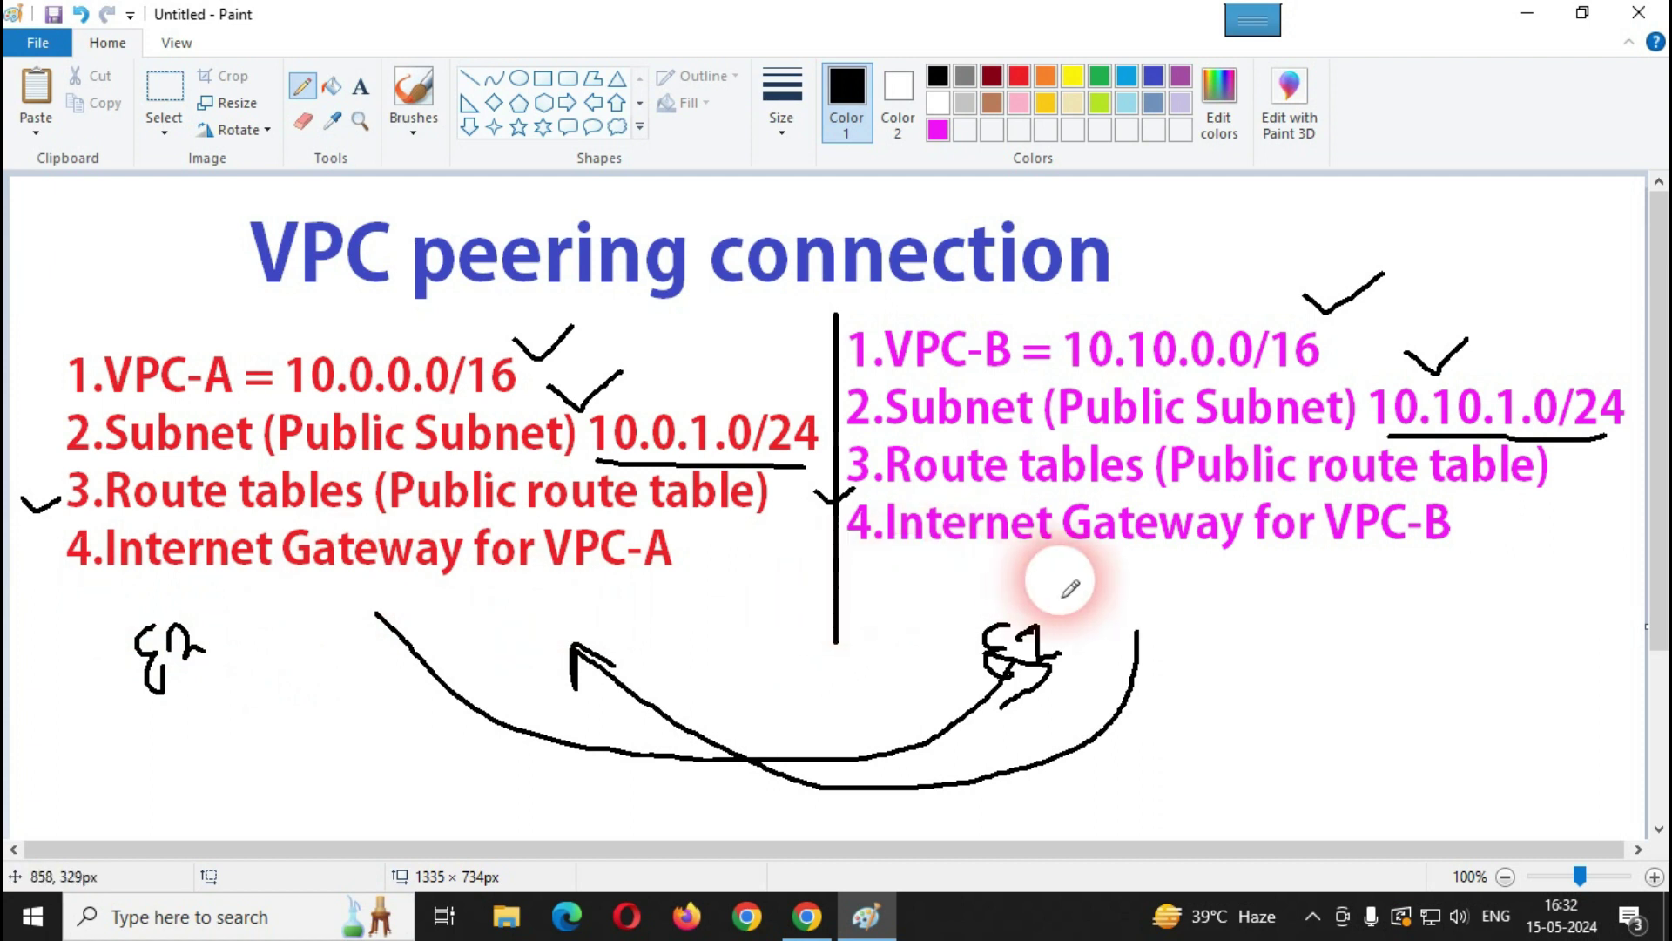
Step: Return to the AWS VPC console in Chrome, create an internet gateway named FOR VPC A and dismiss the success notification
{"action": "mouse_move", "coordinate": [825, 932]}
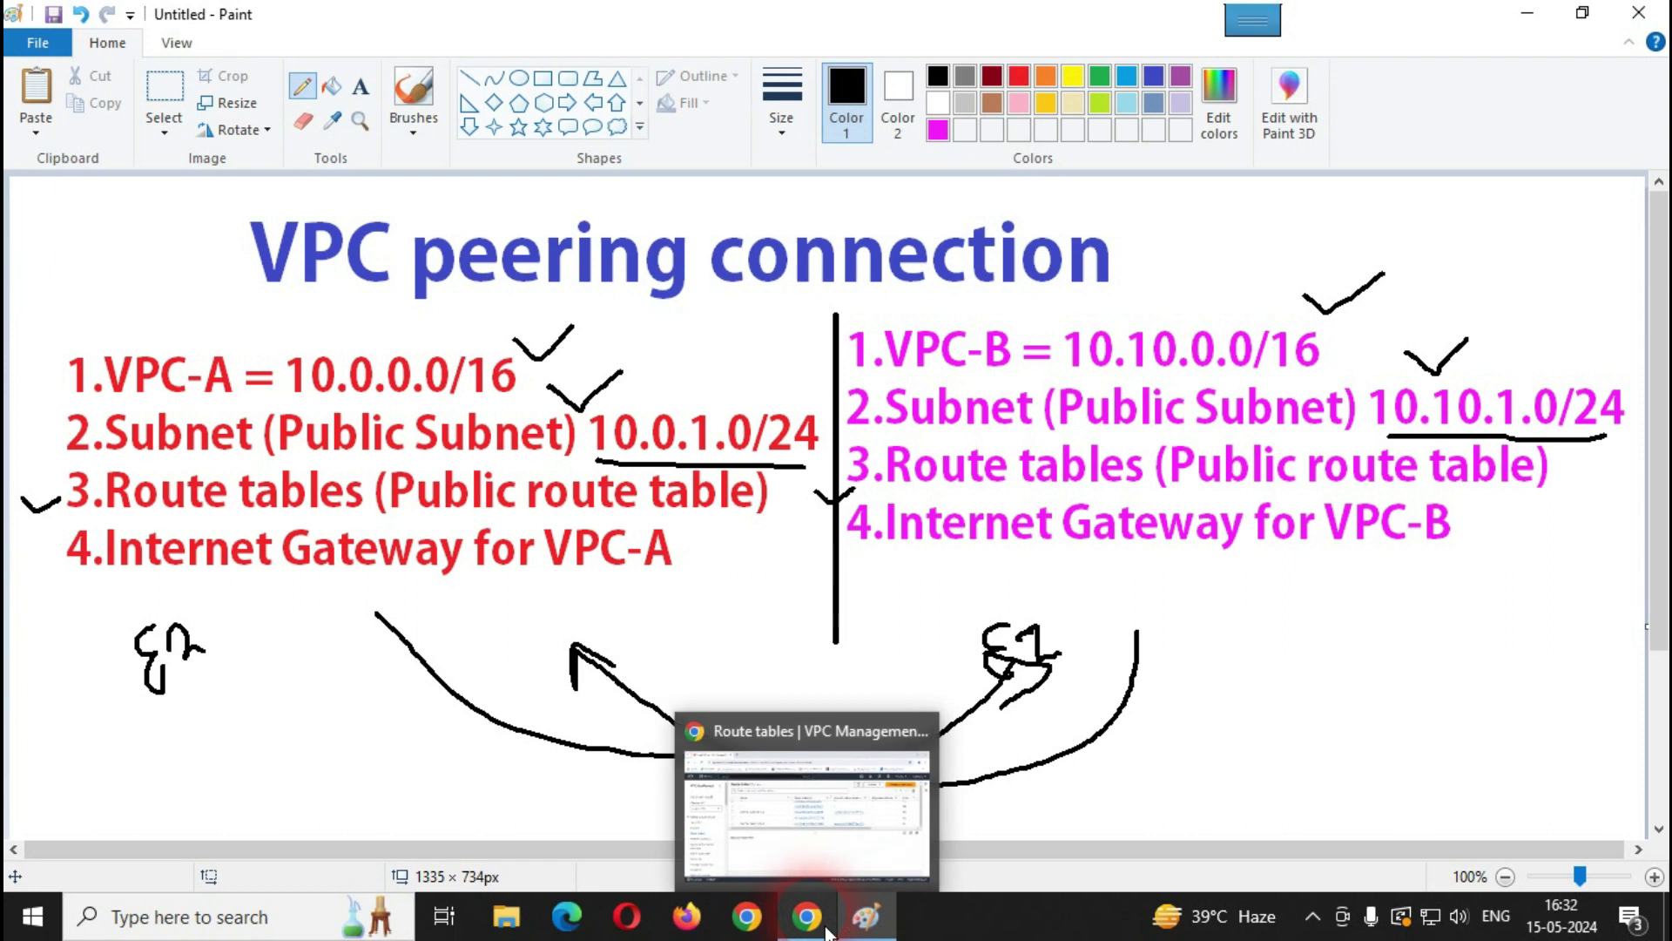
{"action": "left_click", "coordinate": [762, 766]}
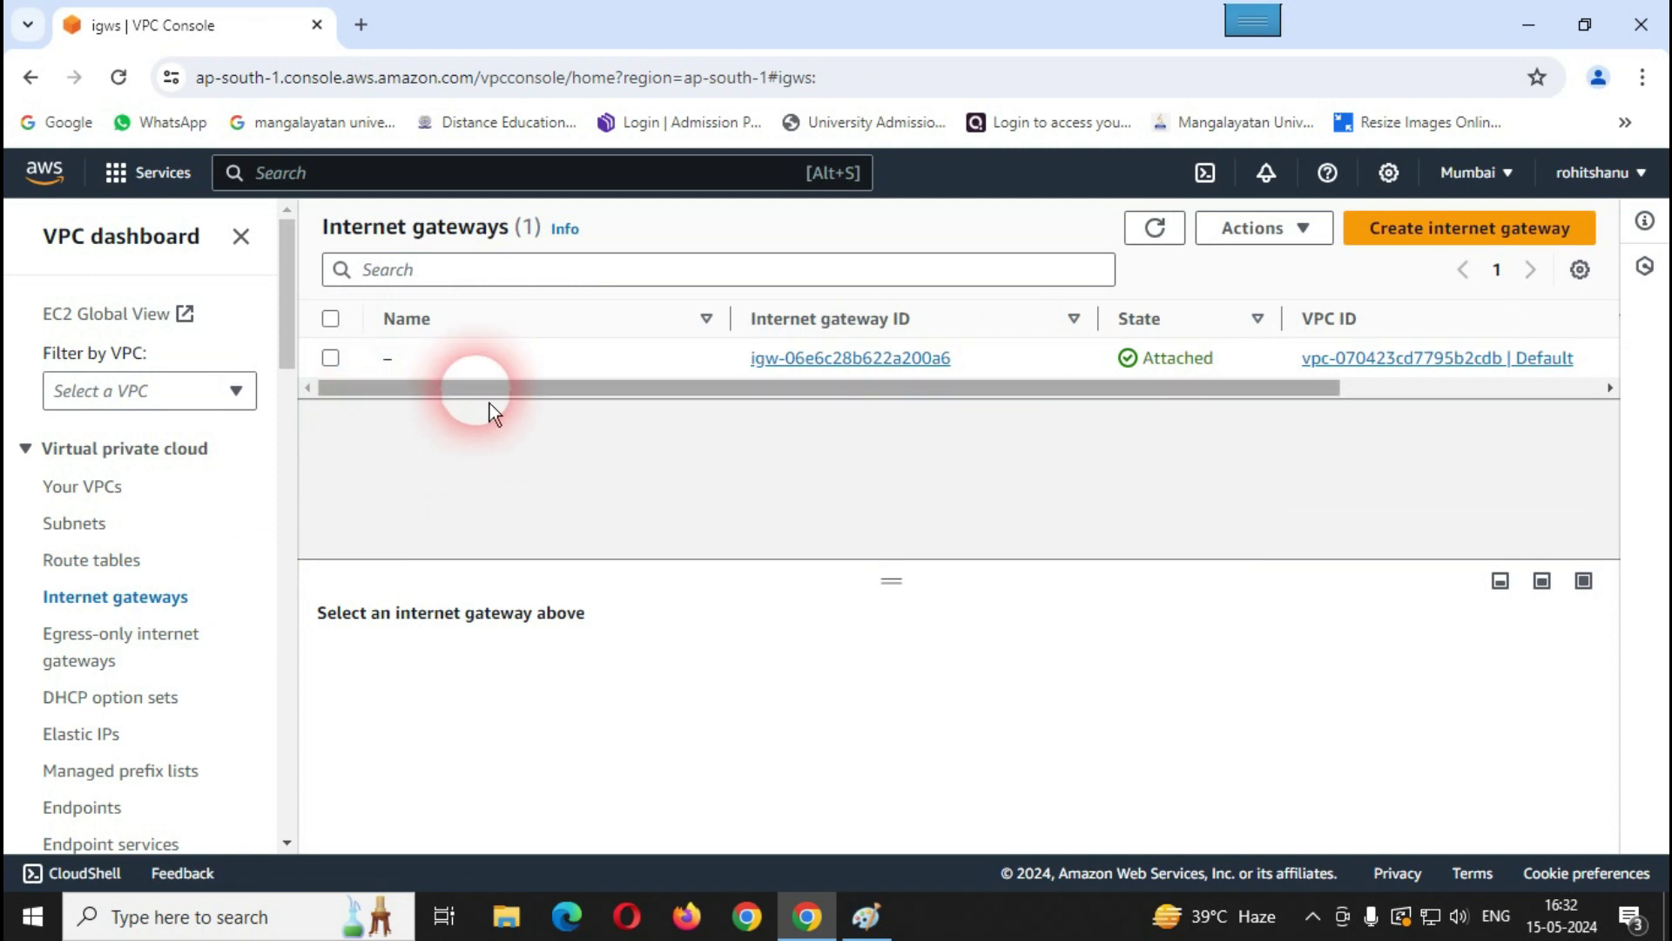
{"action": "mouse_move", "coordinate": [571, 383]}
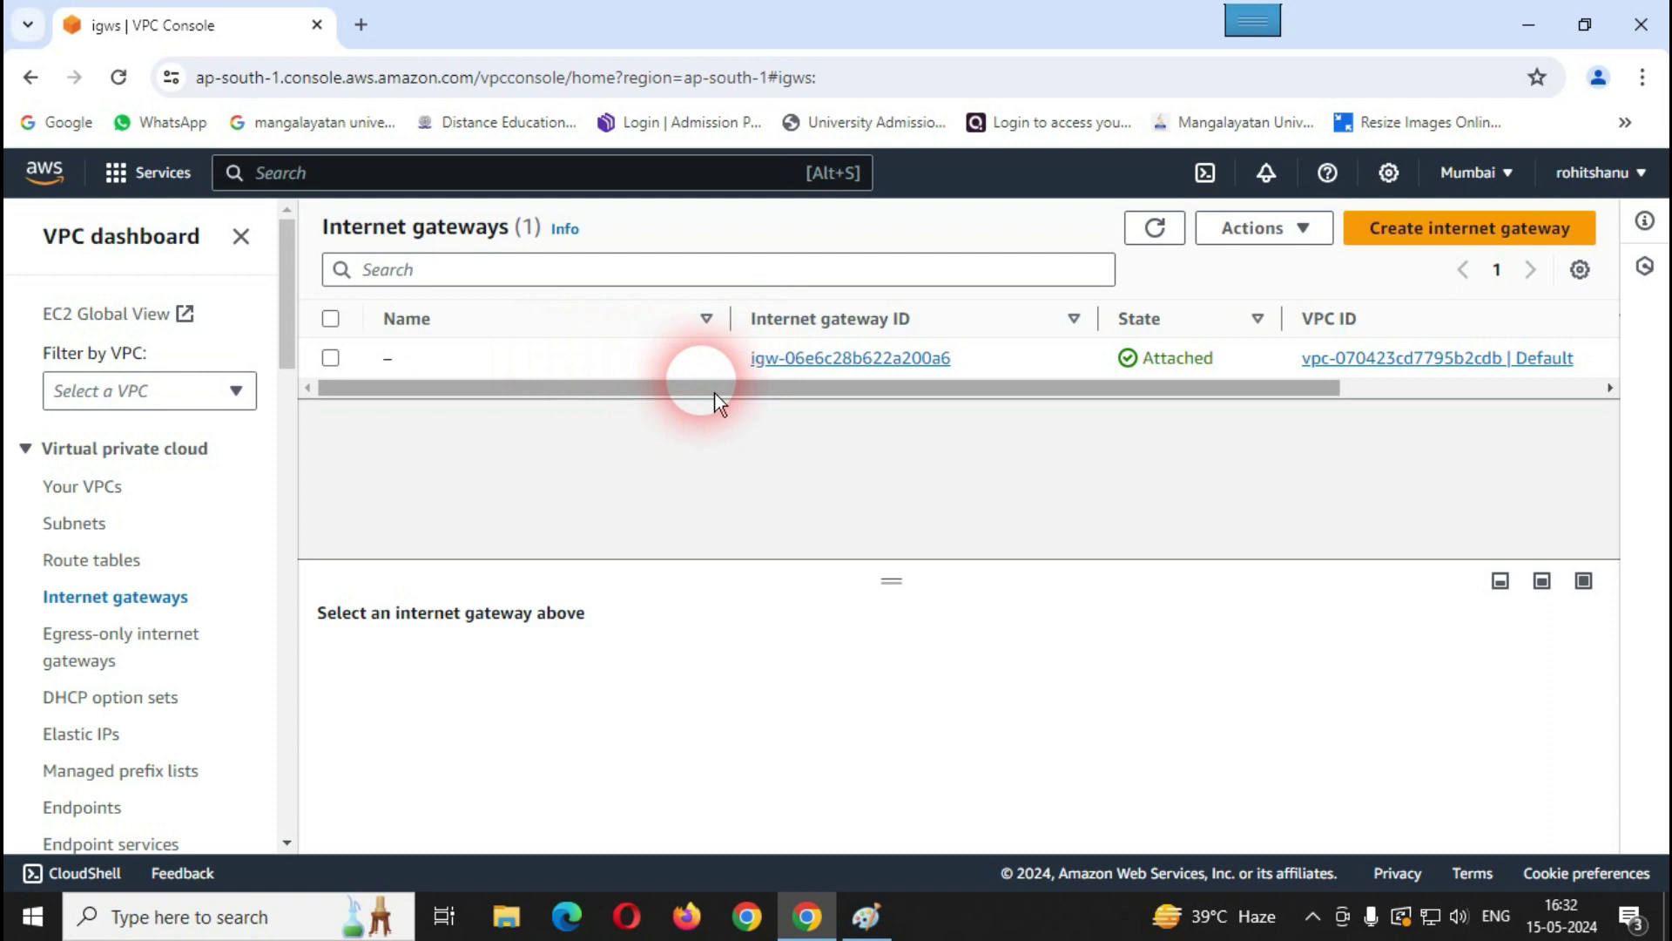
{"action": "left_click", "coordinate": [1405, 244]}
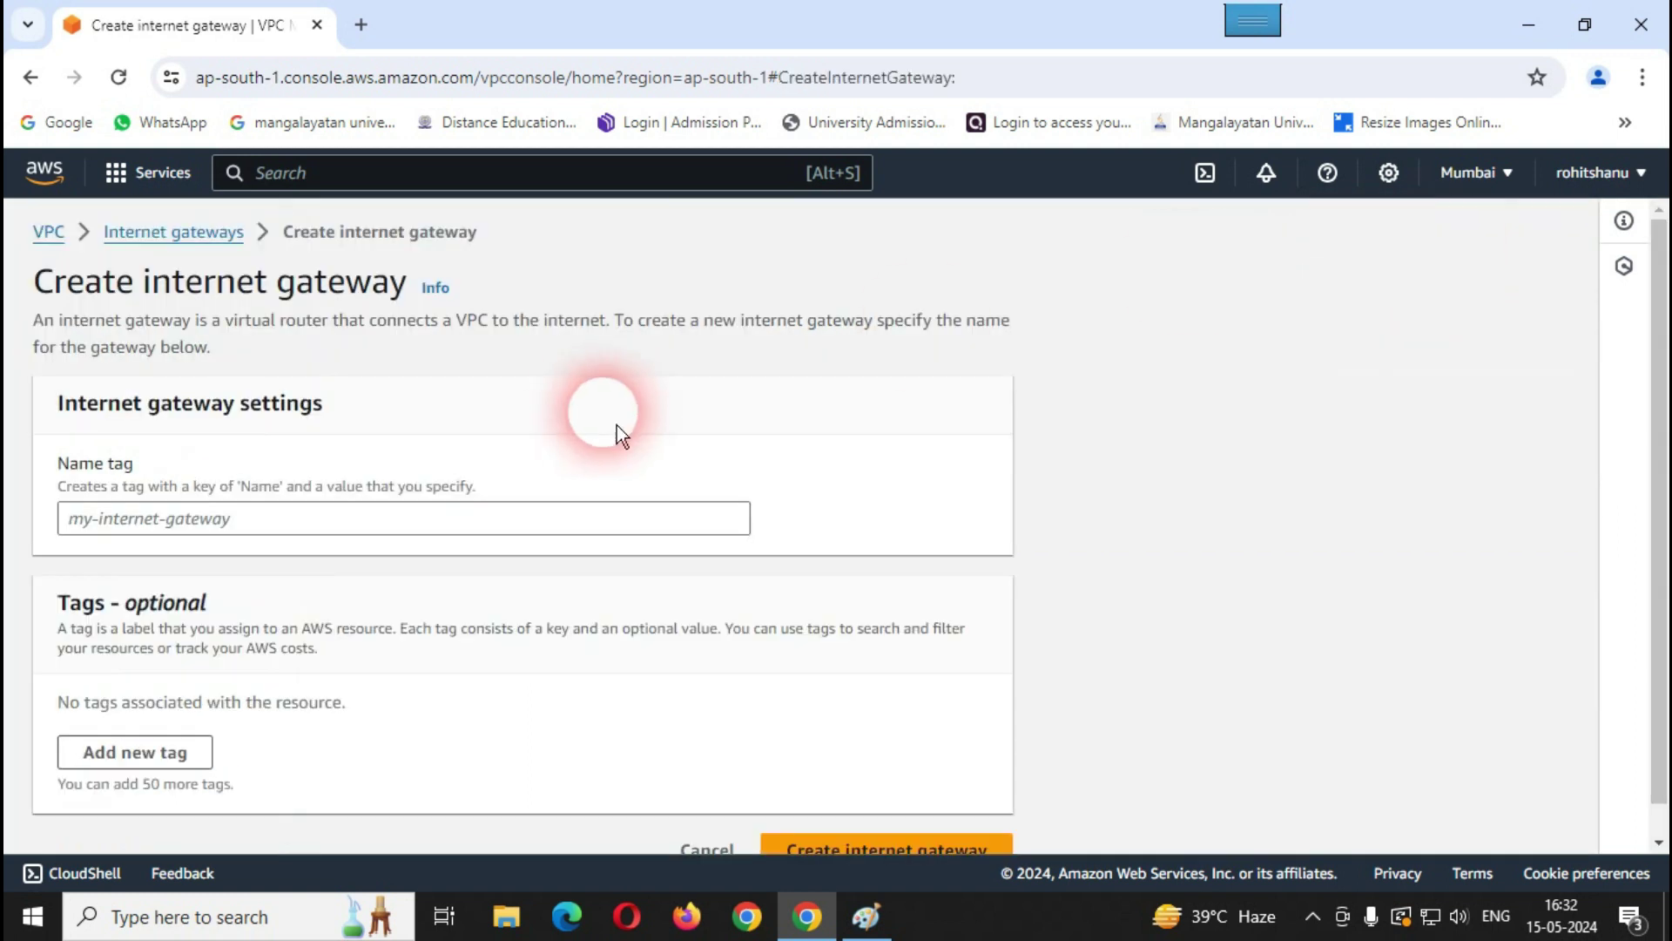
{"action": "left_click", "coordinate": [288, 520]}
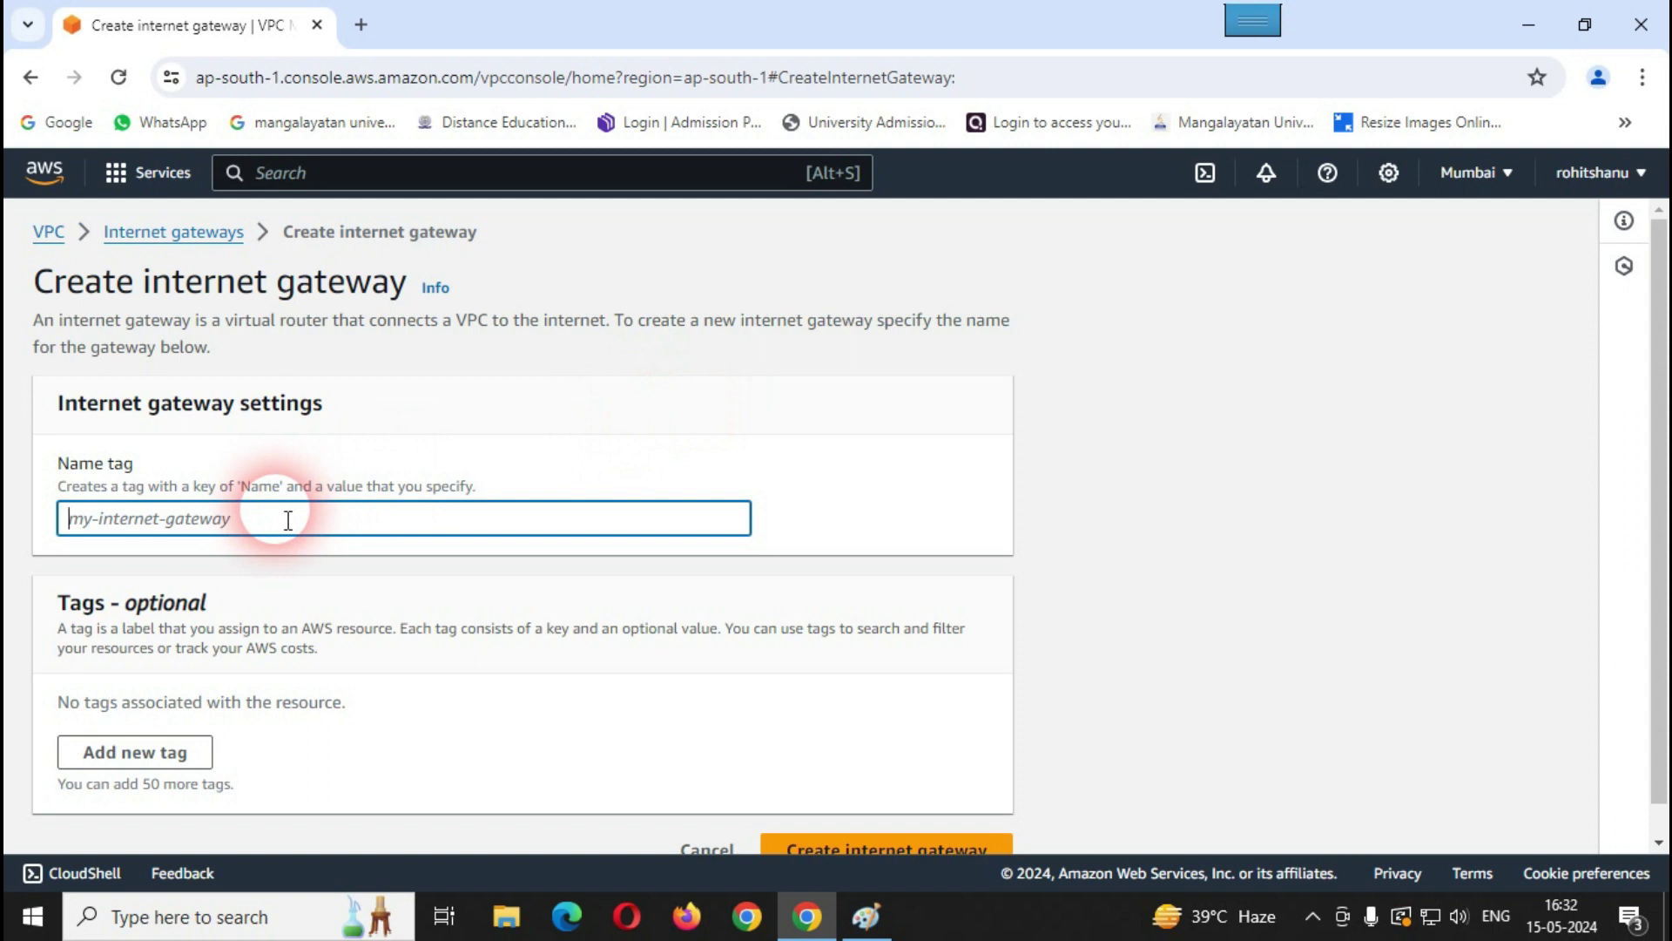
{"action": "type", "text": "V"}
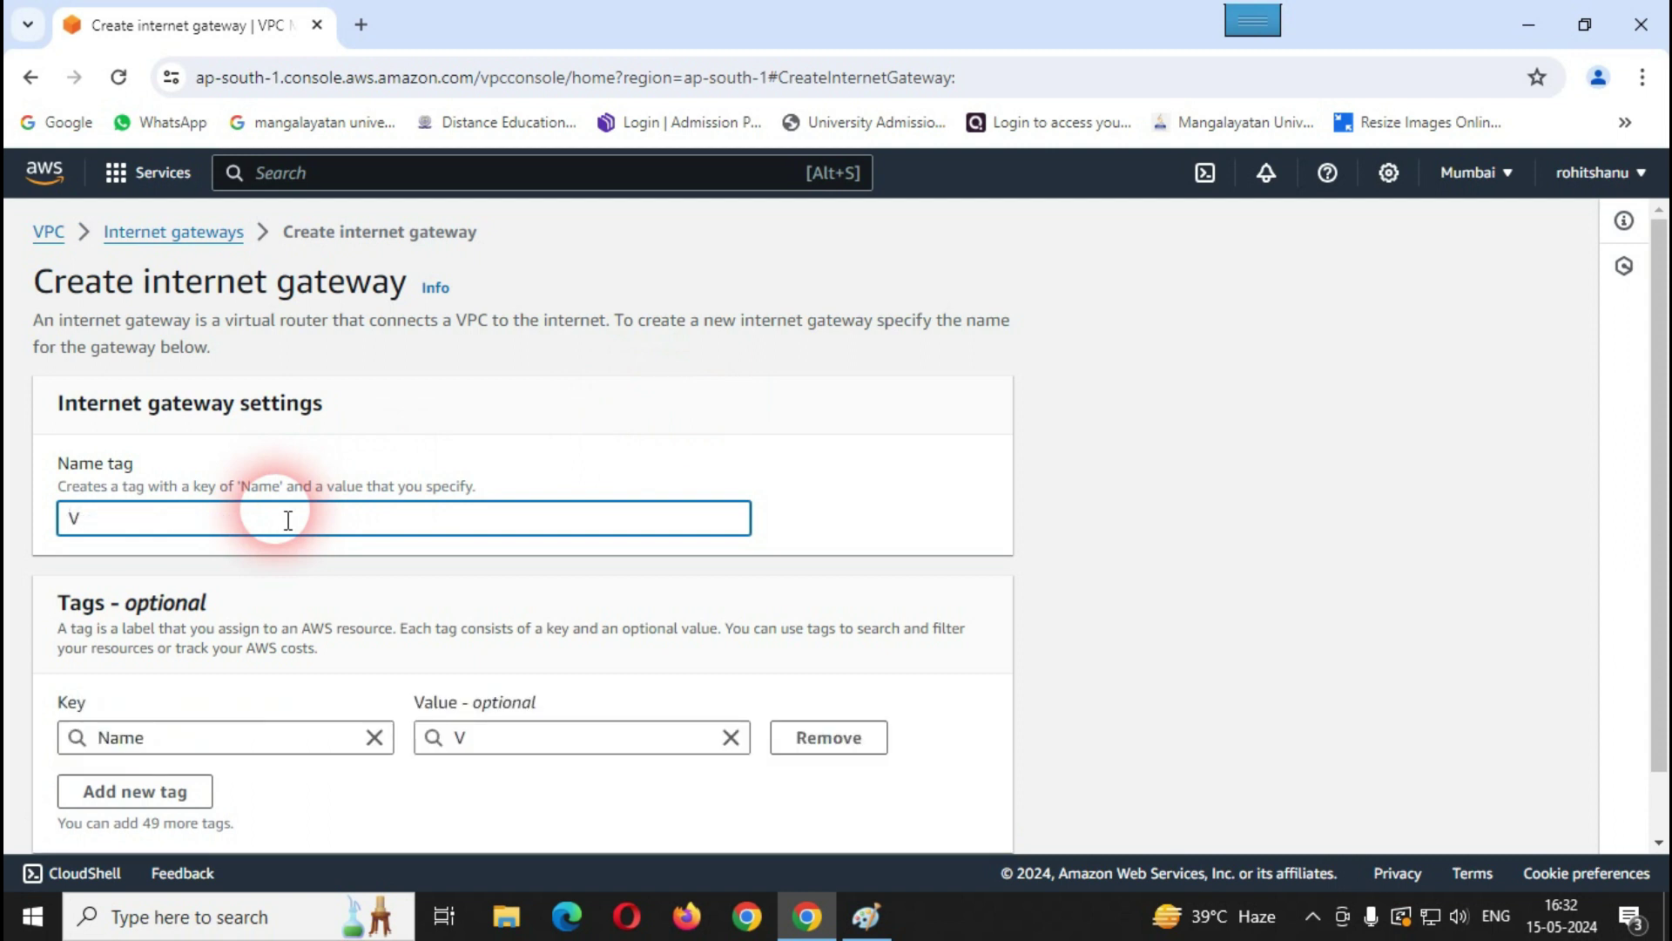
{"action": "key", "text": "BackSpace"}
{"action": "type", "text": "FOR VPC A"}
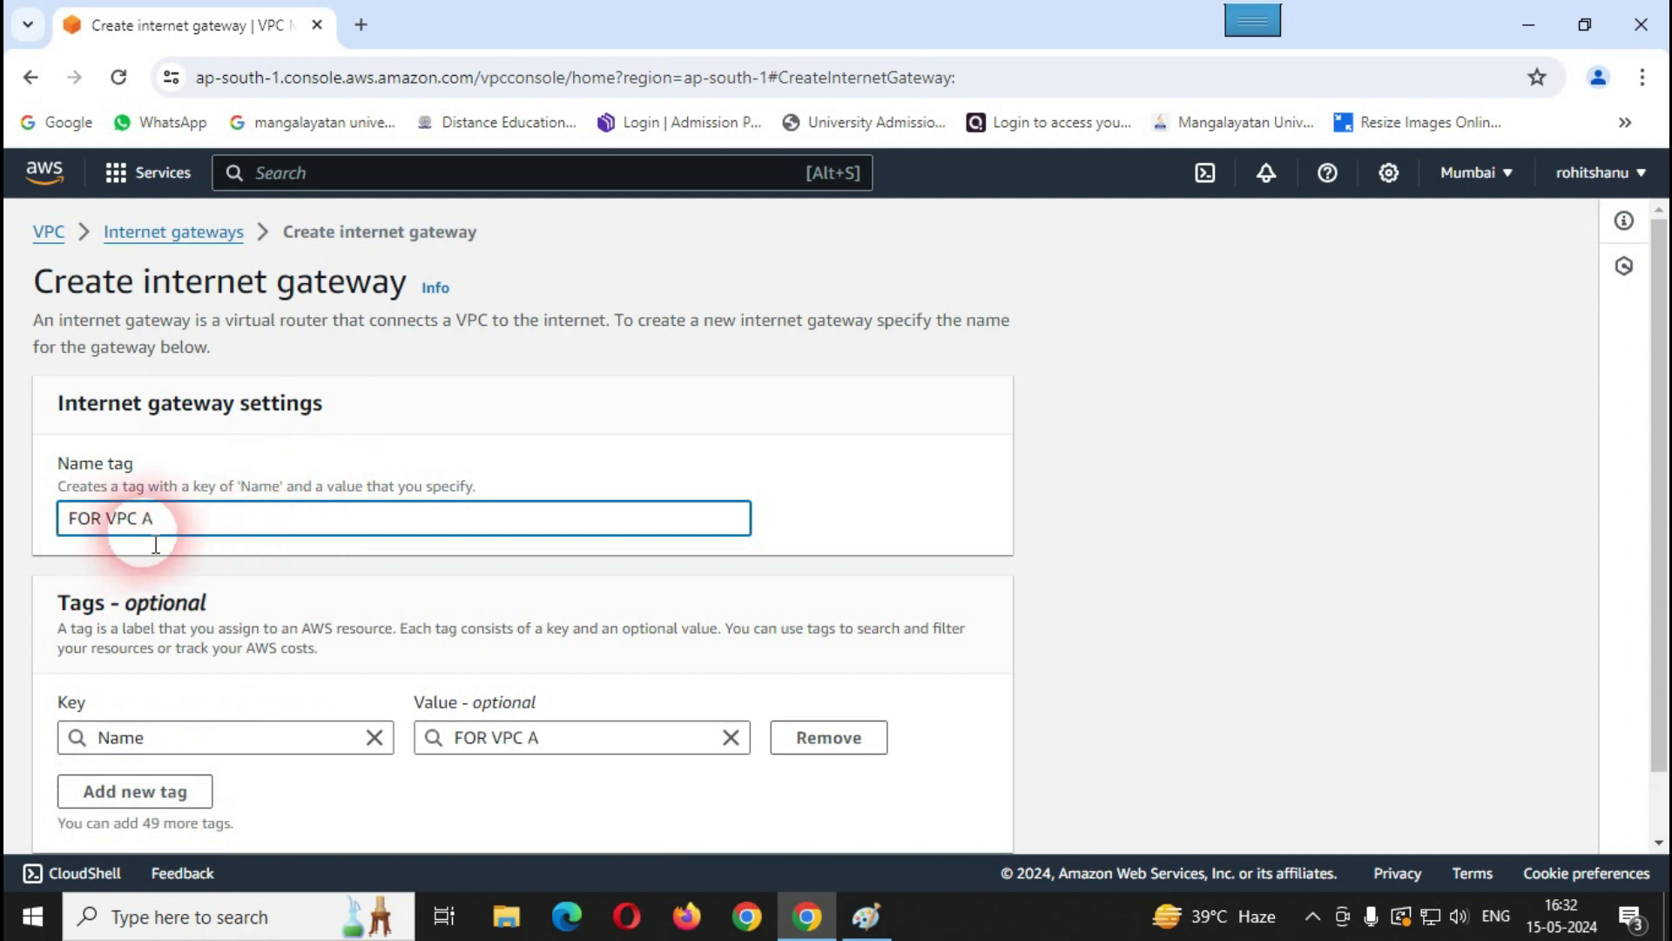
{"action": "scroll", "coordinate": [199, 531], "scroll_direction": "down", "scroll_amount": 1}
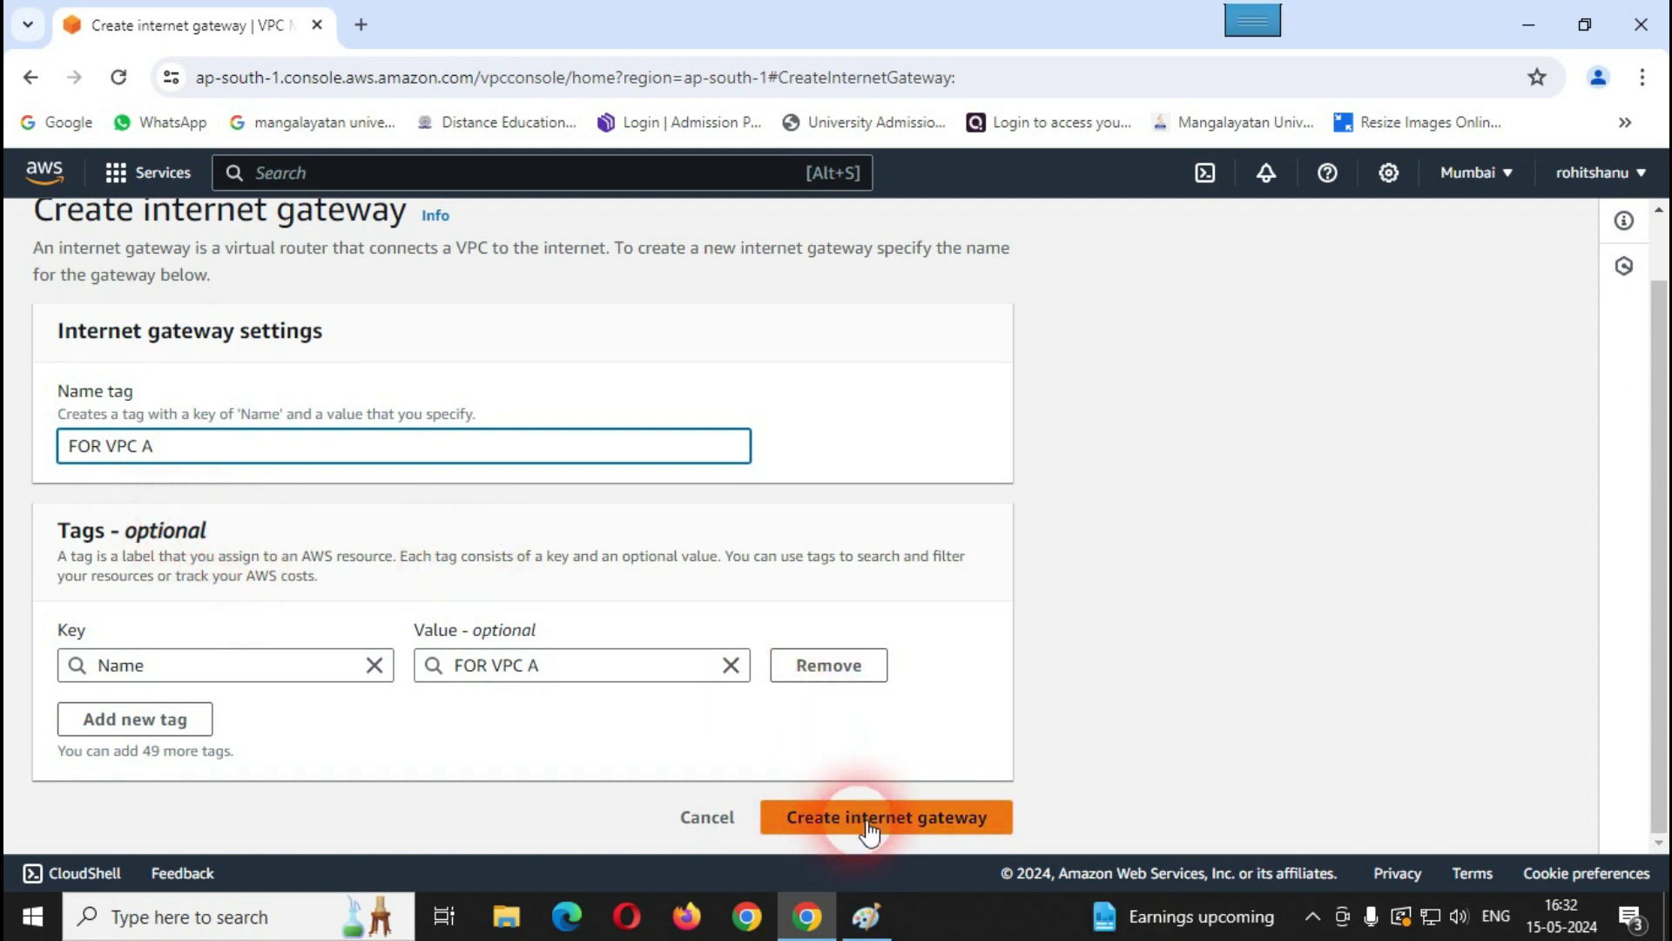
{"action": "left_click", "coordinate": [868, 830]}
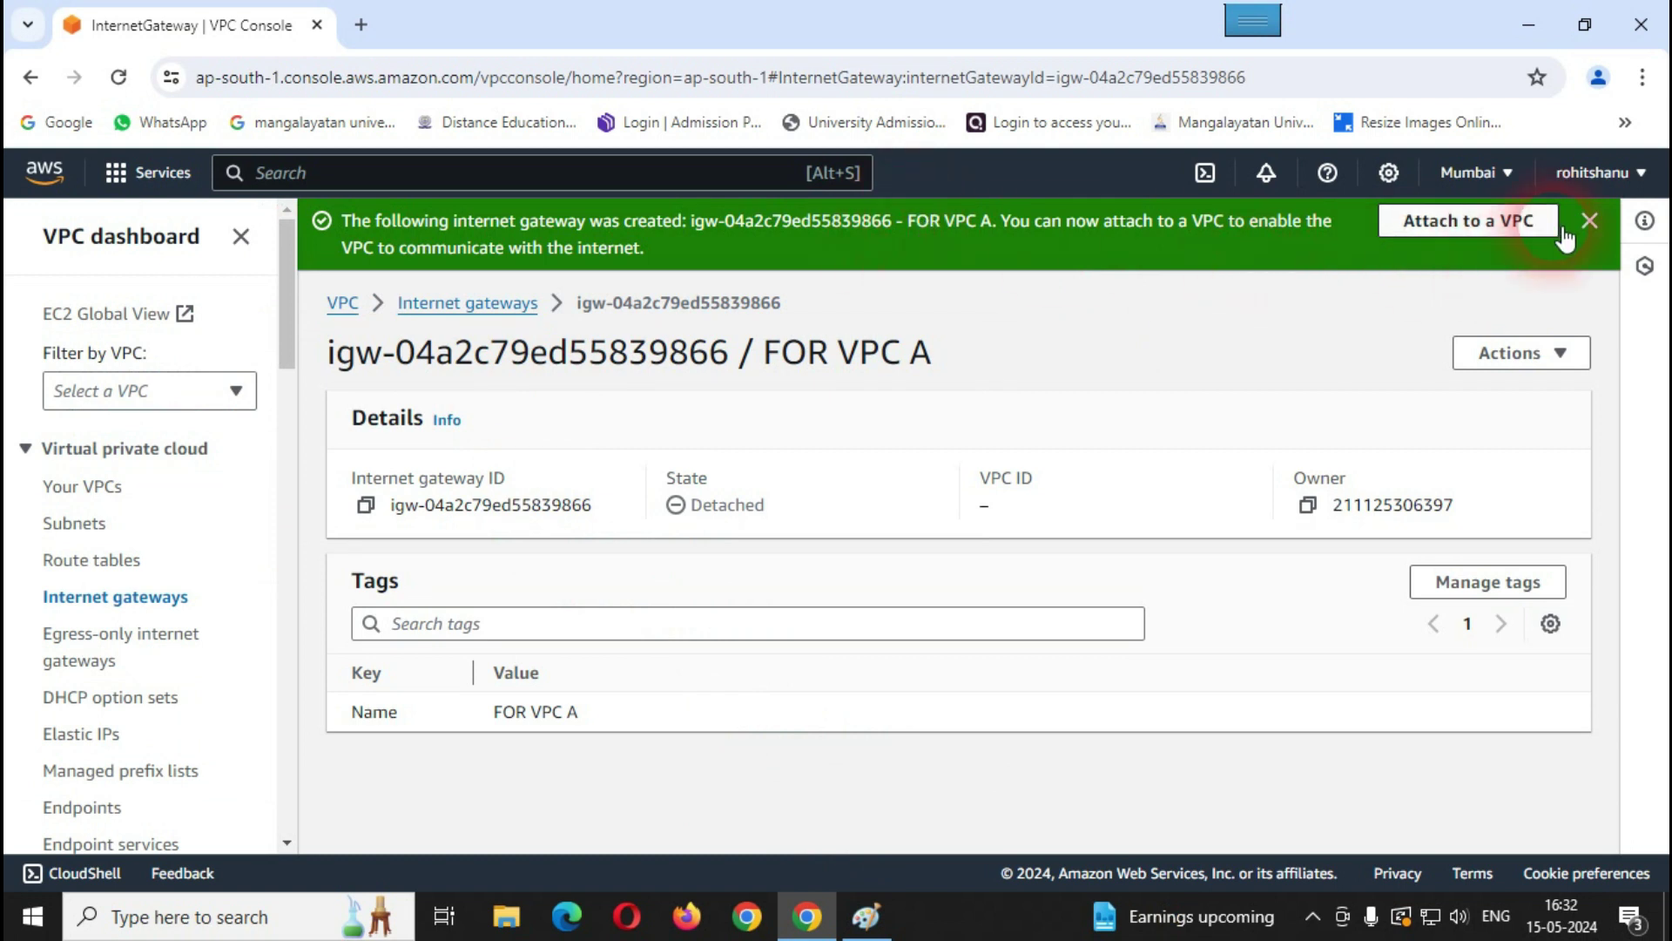
{"action": "left_click", "coordinate": [1590, 220]}
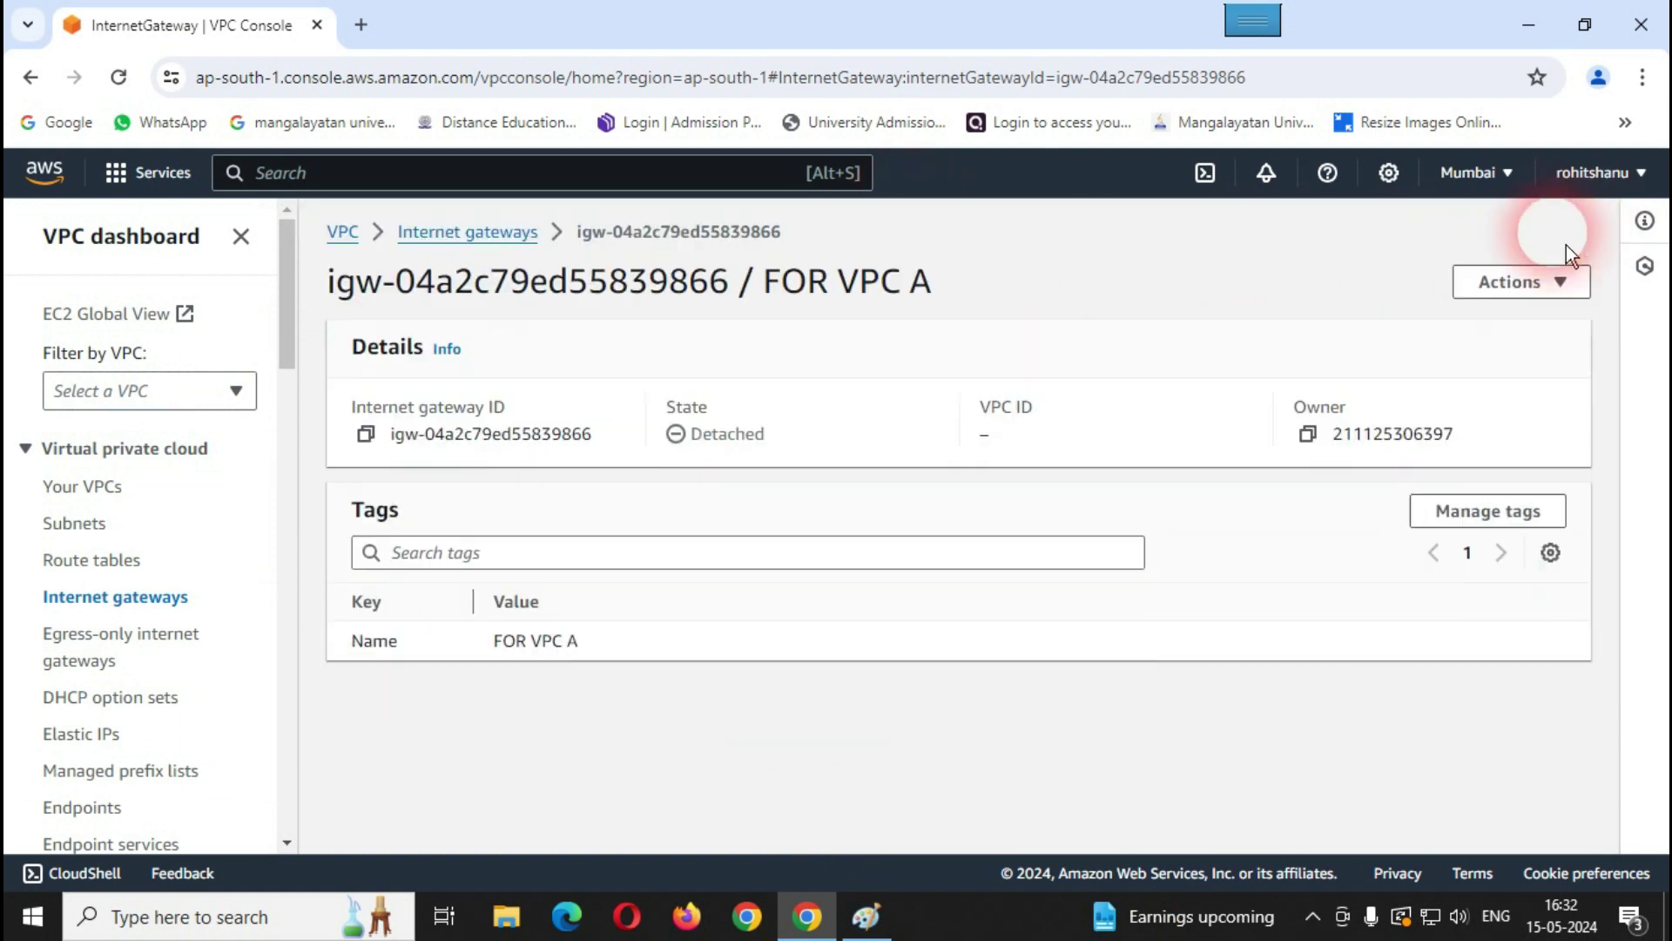
Step: Attach the FOR VPC A internet gateway to VPC-A and dismiss the success notification
{"action": "left_click", "coordinate": [148, 603]}
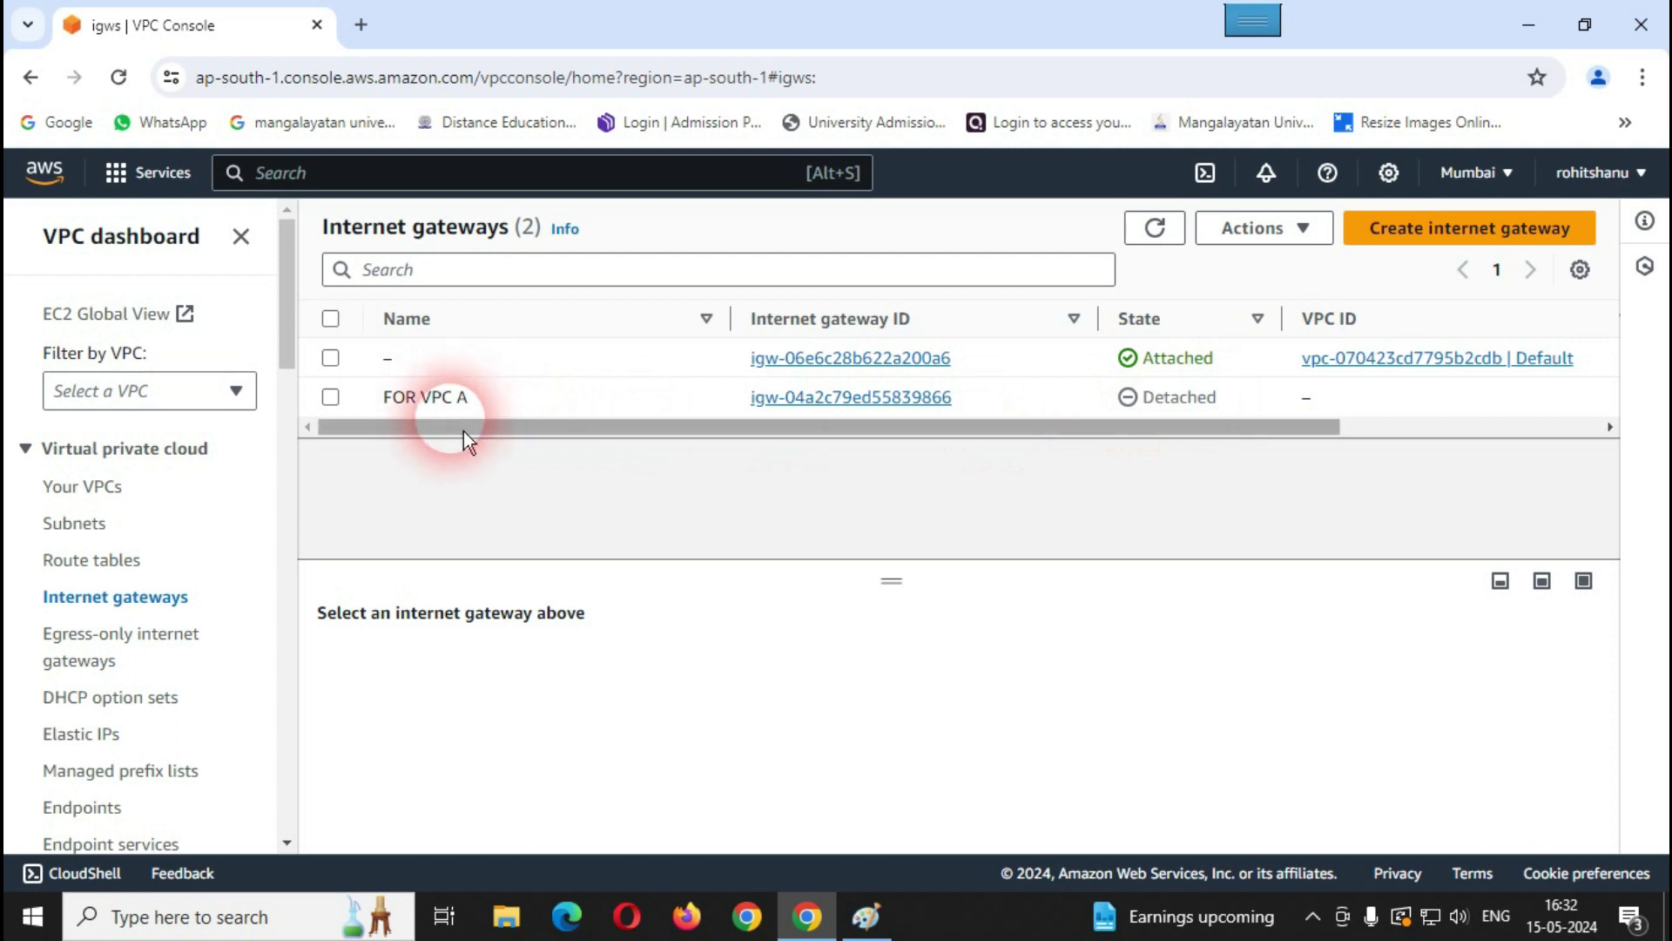
{"action": "left_click", "coordinate": [334, 409]}
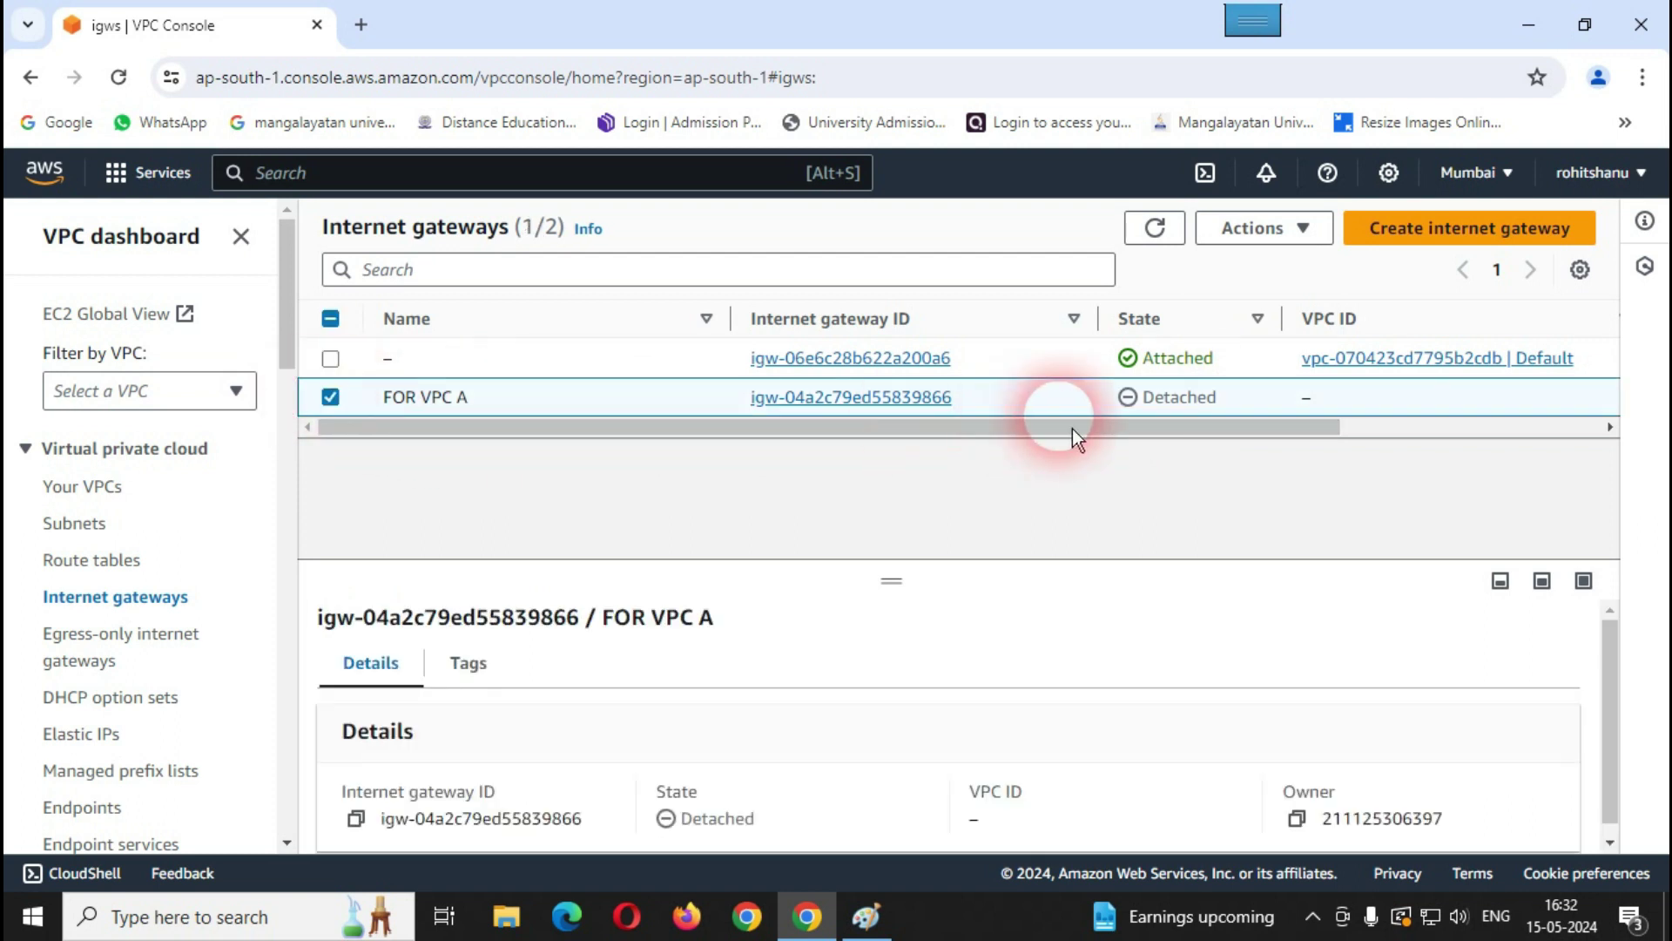
{"action": "left_click", "coordinate": [1299, 232]}
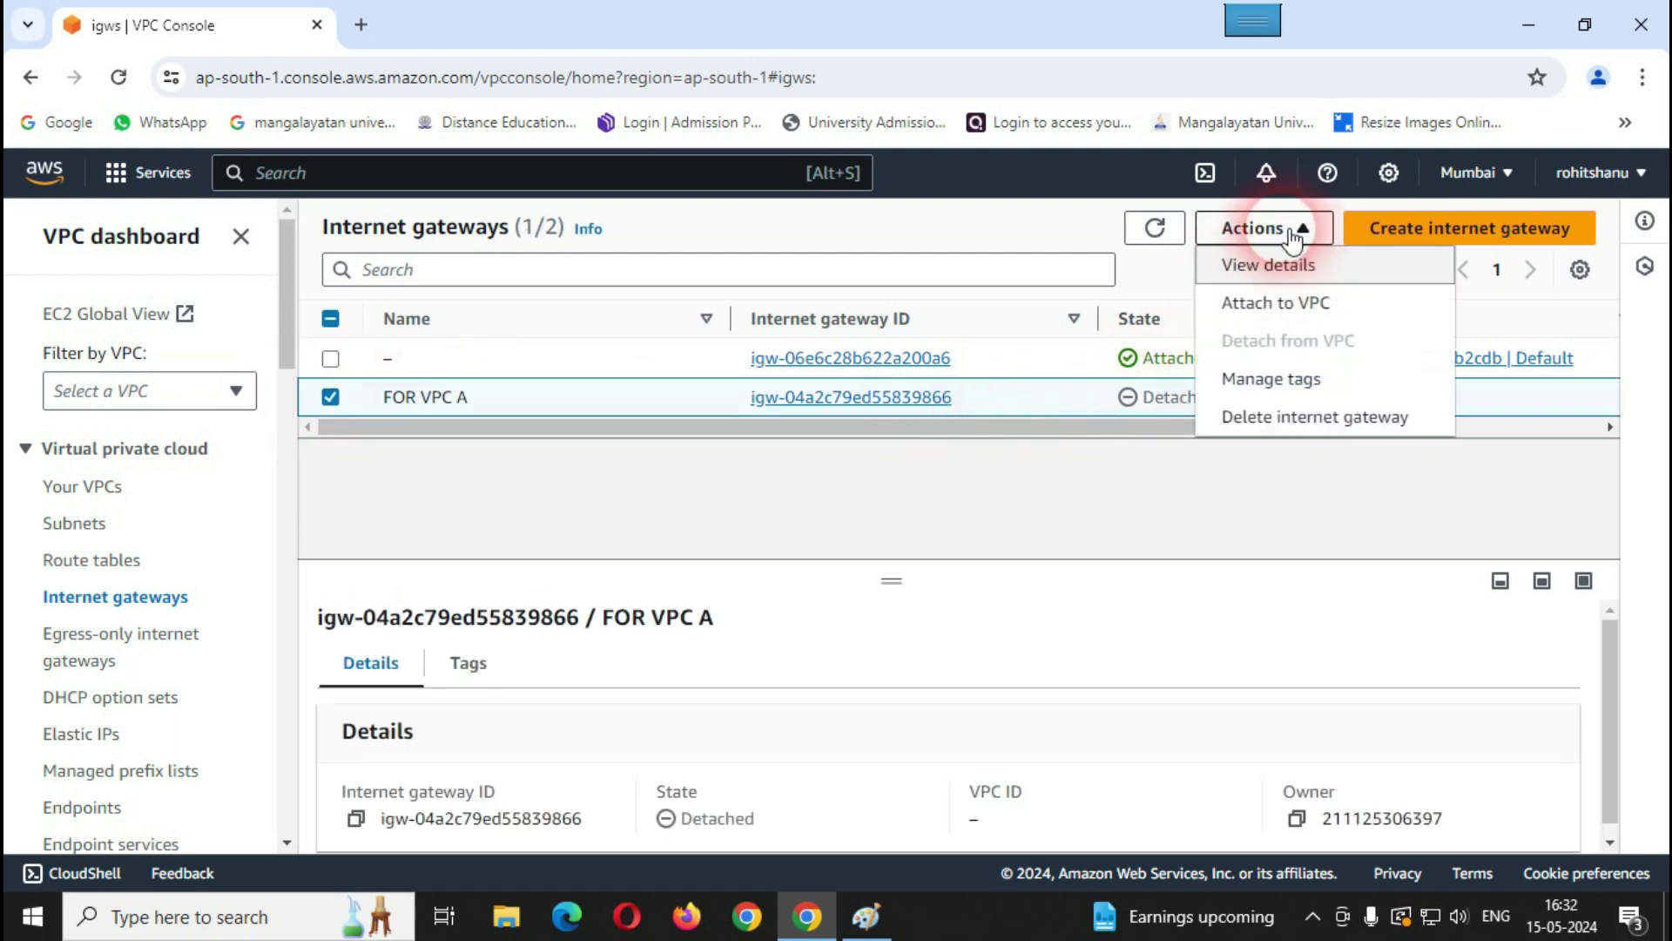
{"action": "left_click", "coordinate": [1287, 305]}
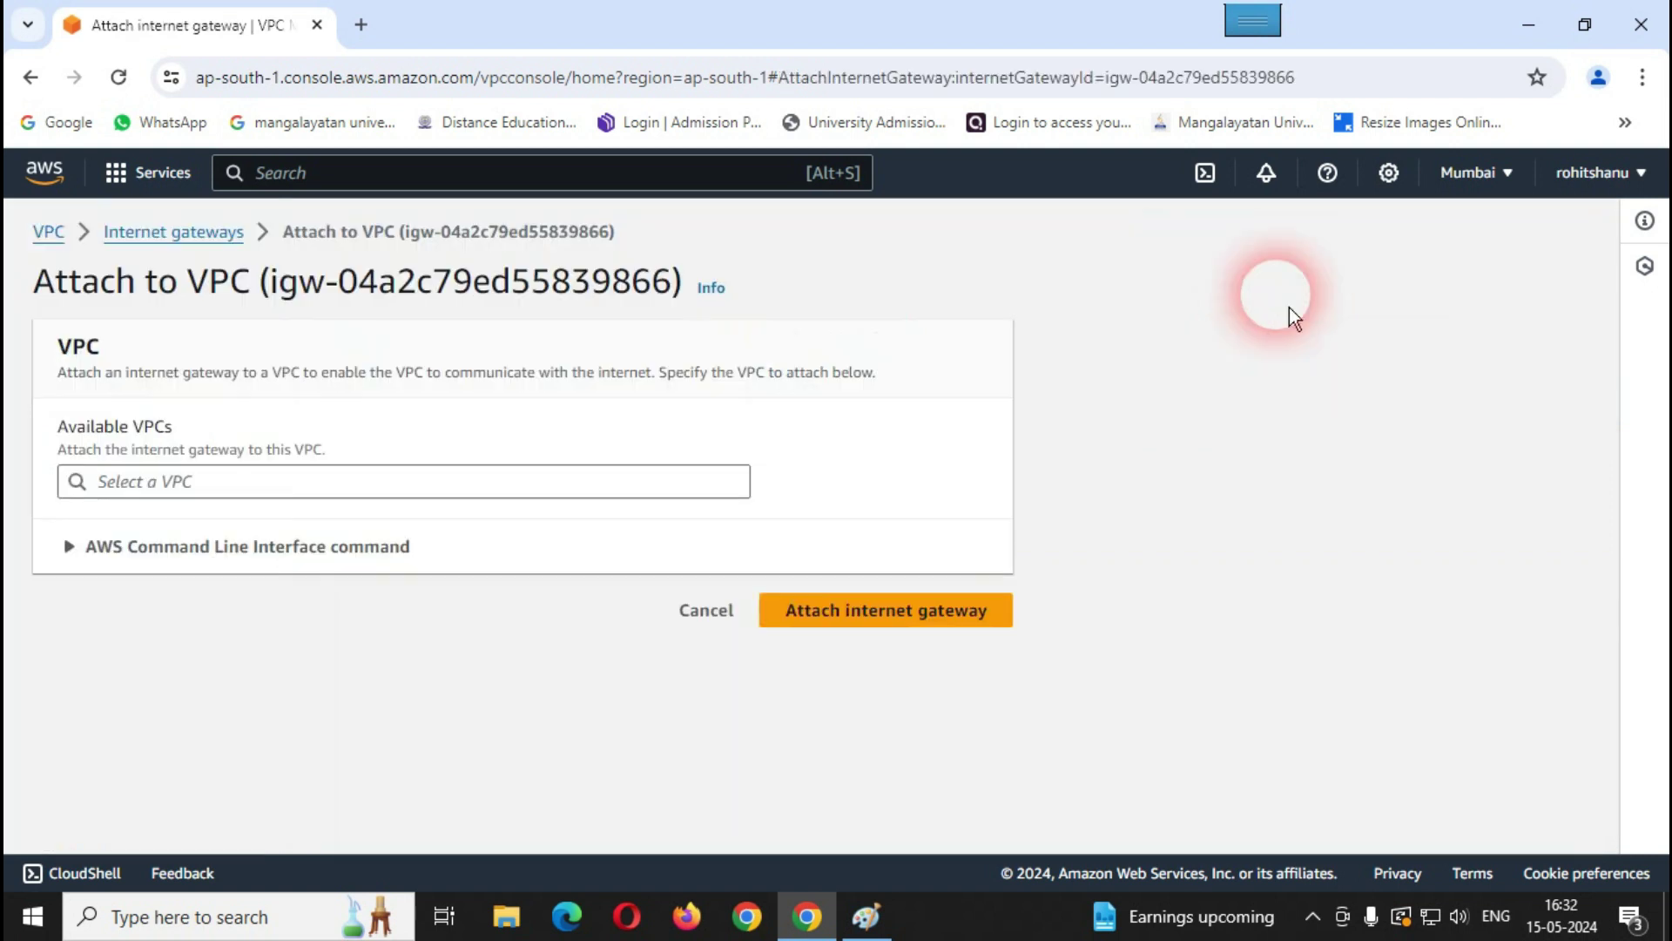
{"action": "left_click", "coordinate": [304, 499]}
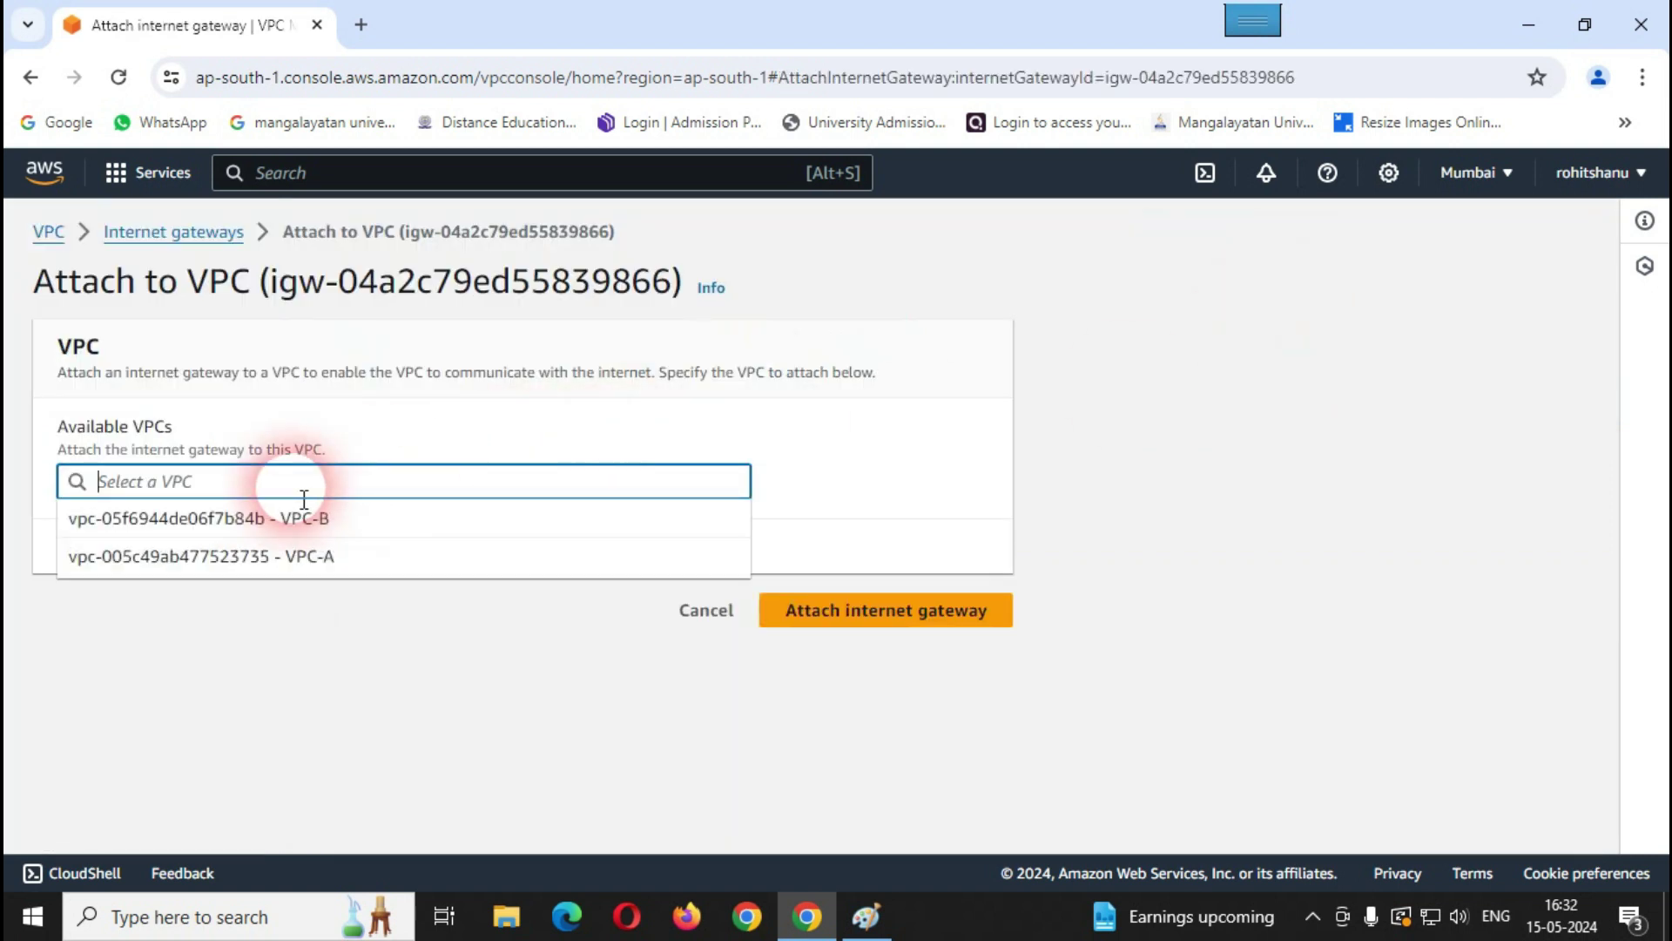
{"action": "left_click", "coordinate": [362, 564]}
{"action": "left_click", "coordinate": [869, 620]}
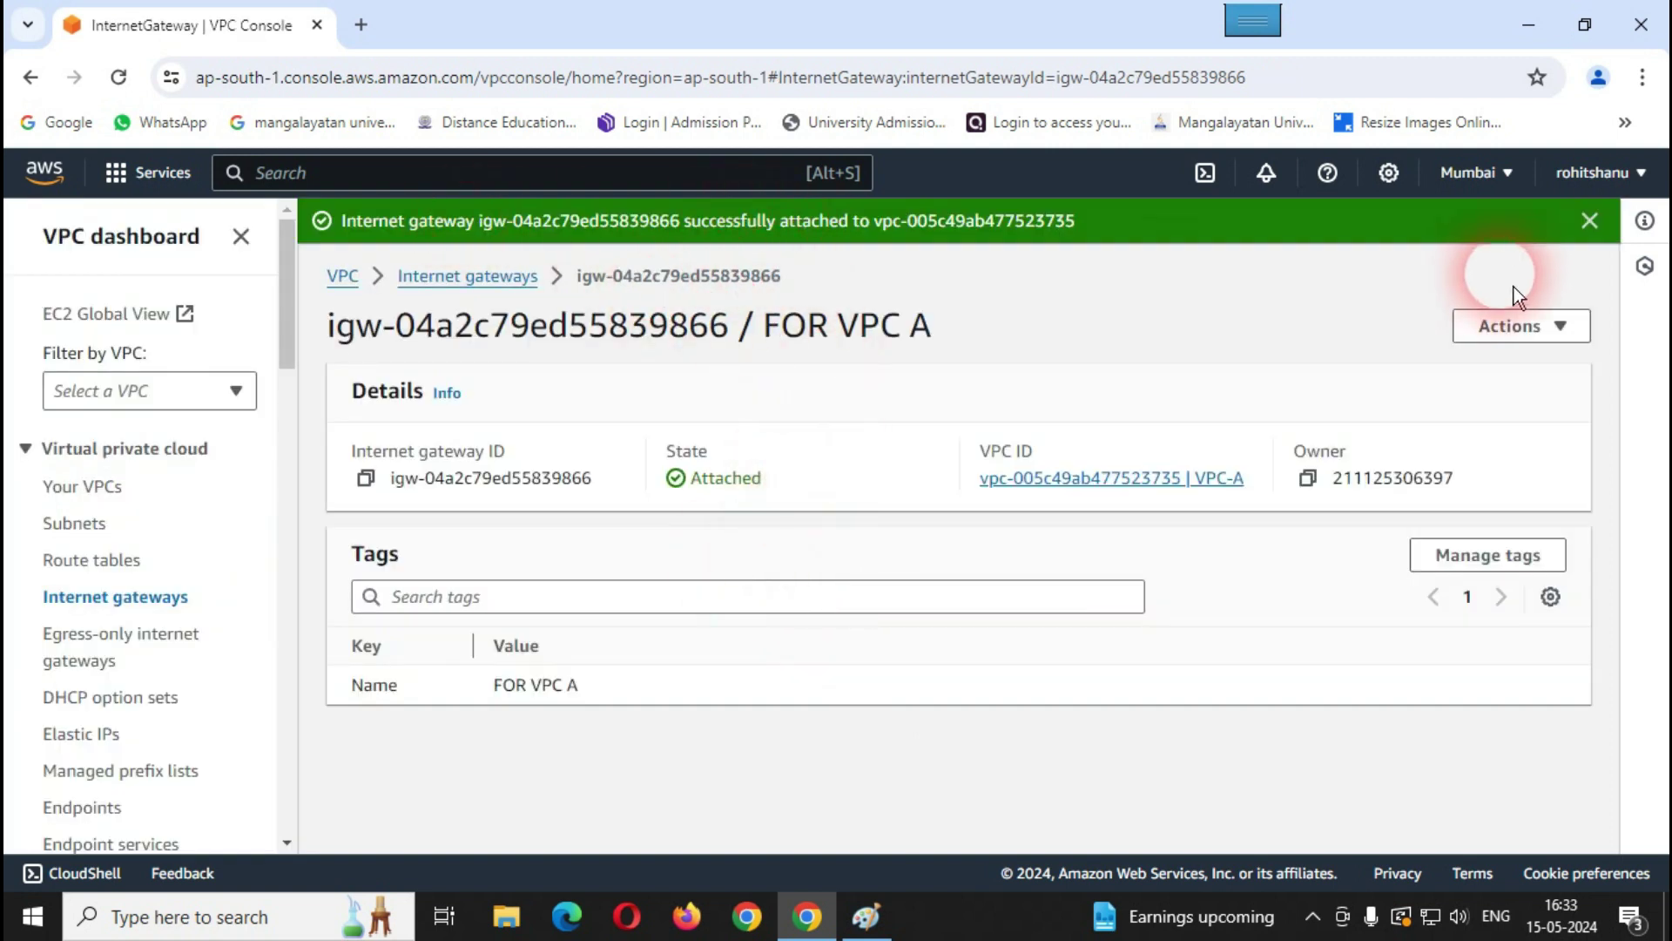
{"action": "left_click", "coordinate": [1588, 224]}
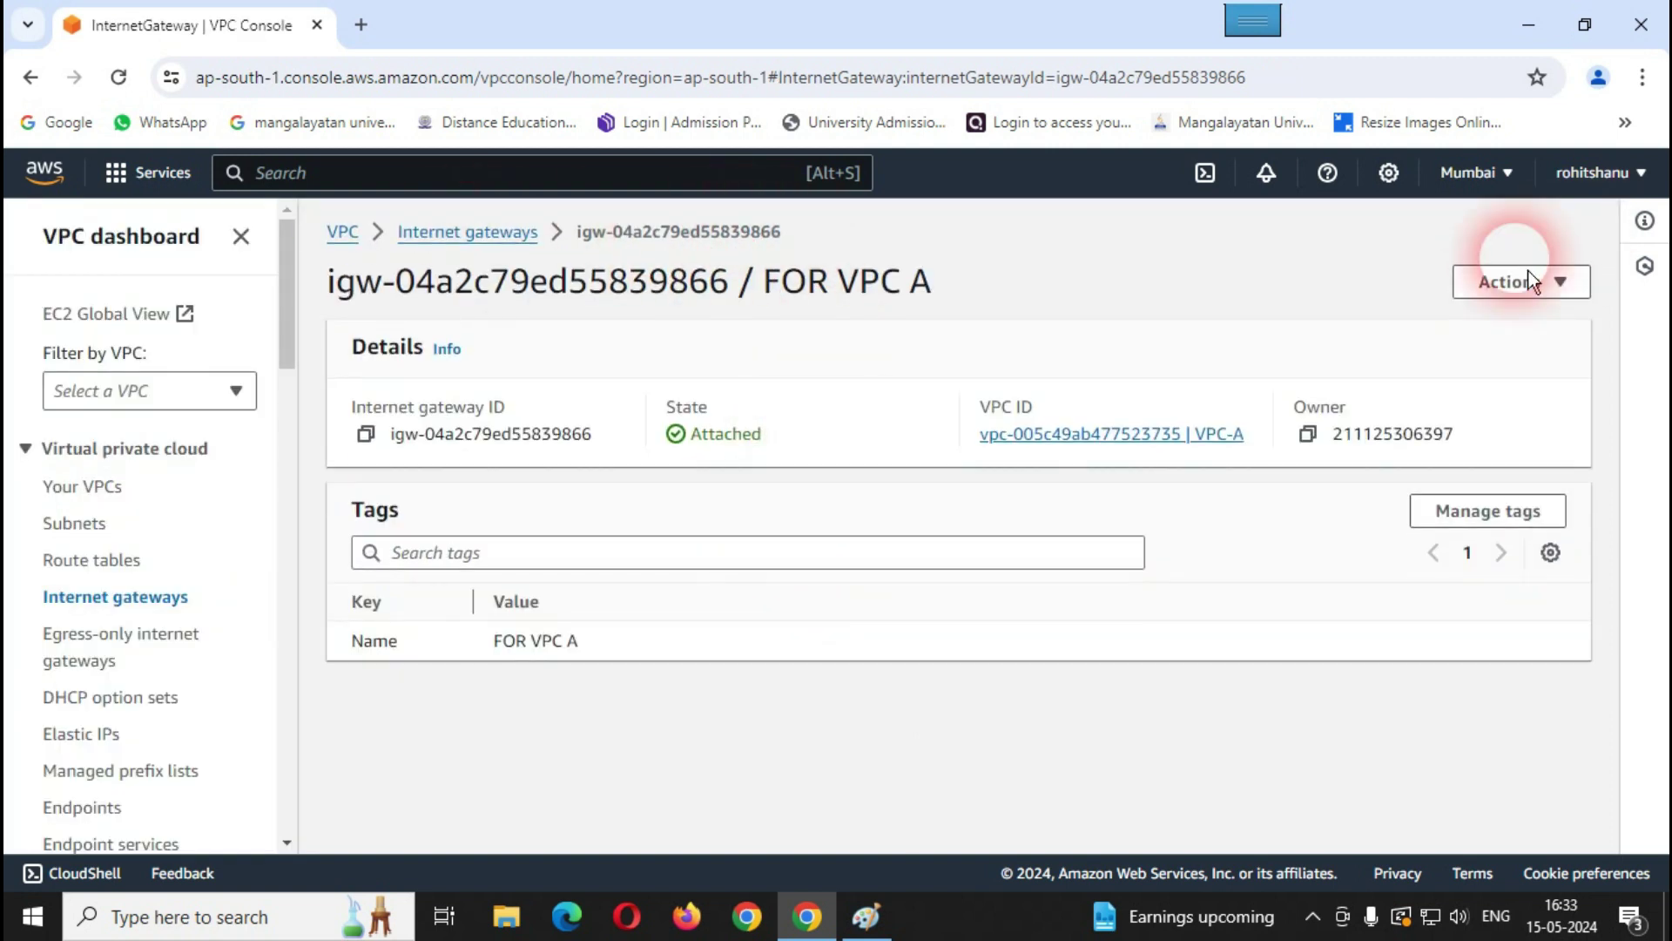
Step: Create an internet gateway named FOR VPC B and dismiss the success notification
{"action": "left_click", "coordinate": [174, 610]}
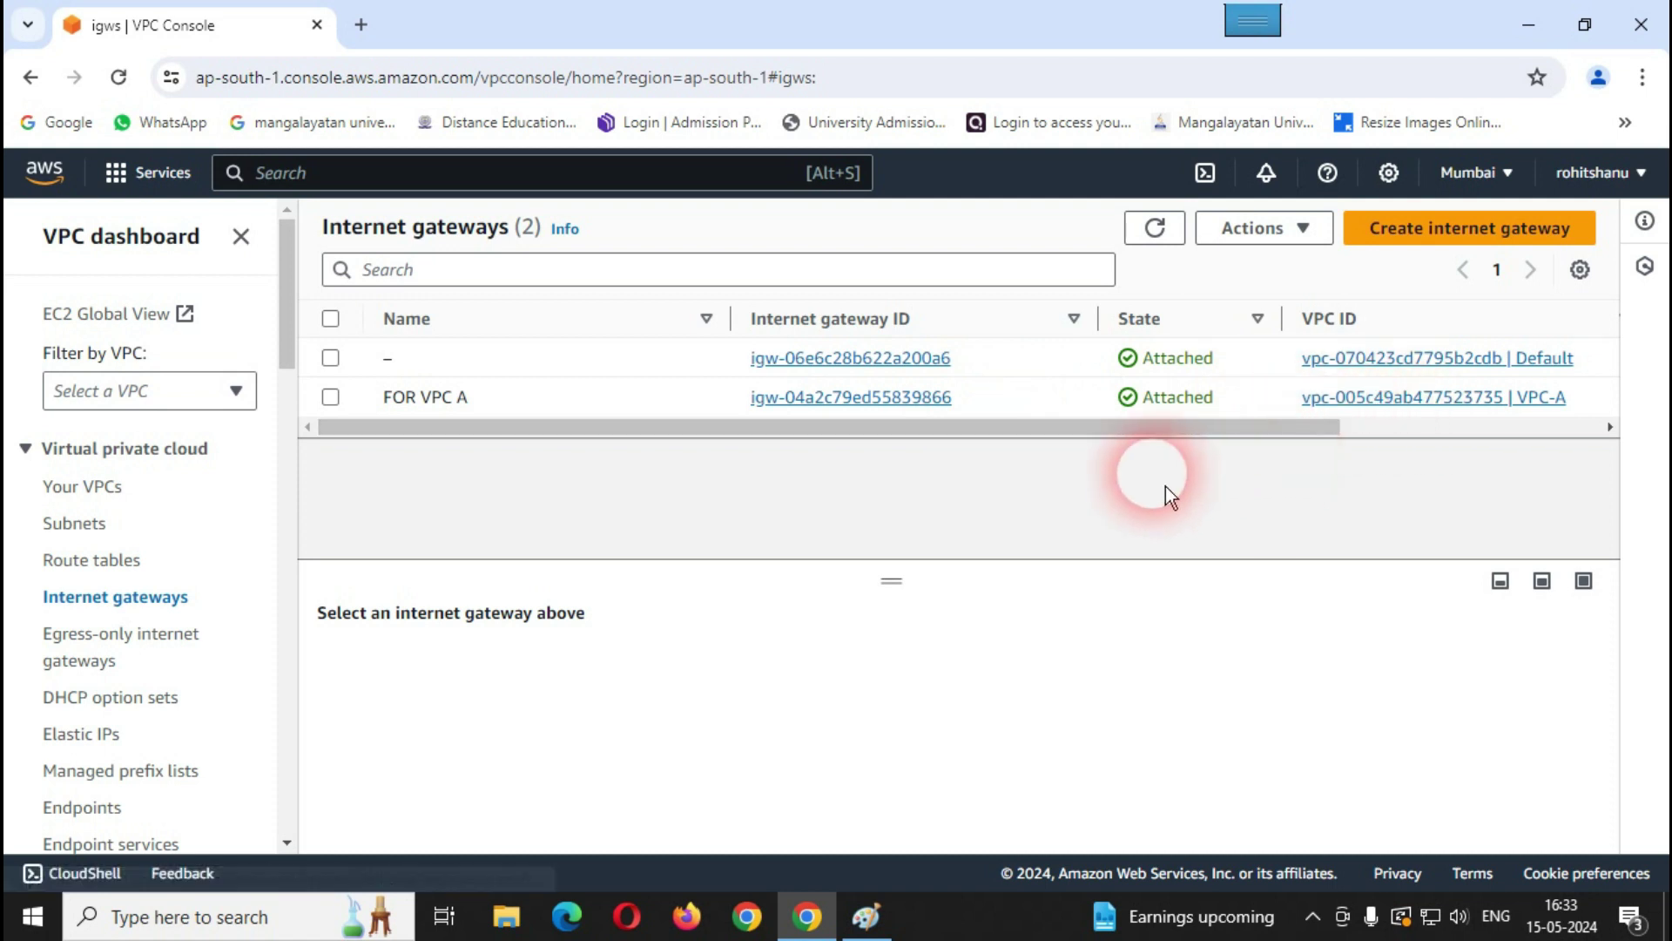
{"action": "left_click", "coordinate": [1426, 235]}
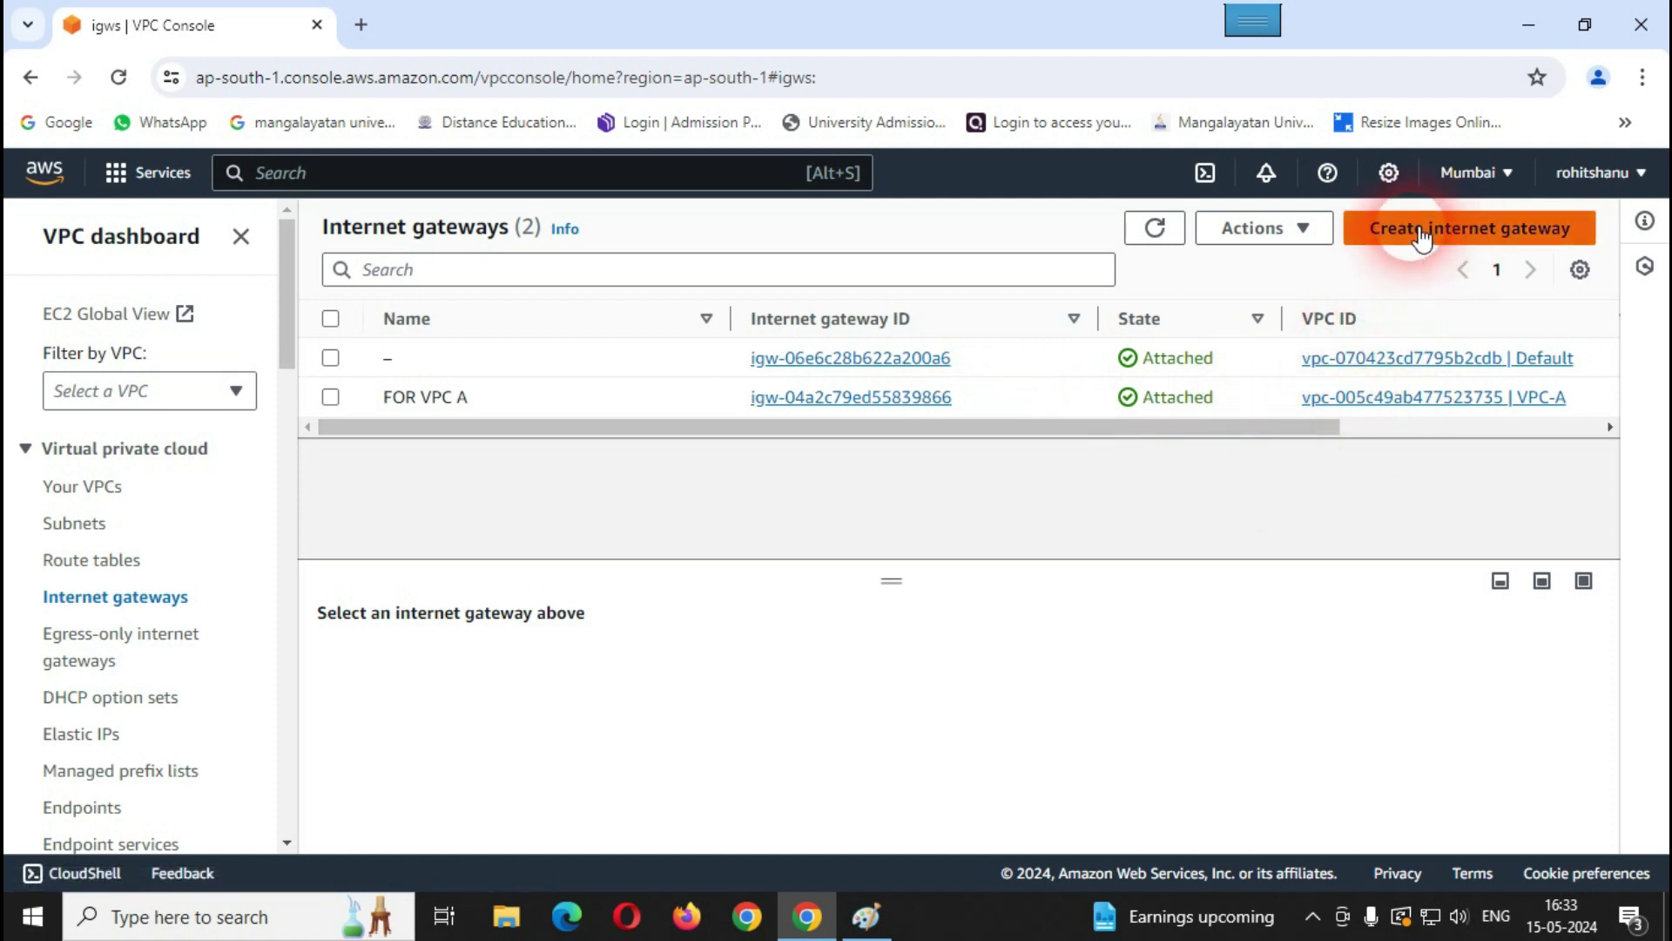
{"action": "left_click", "coordinate": [415, 523]}
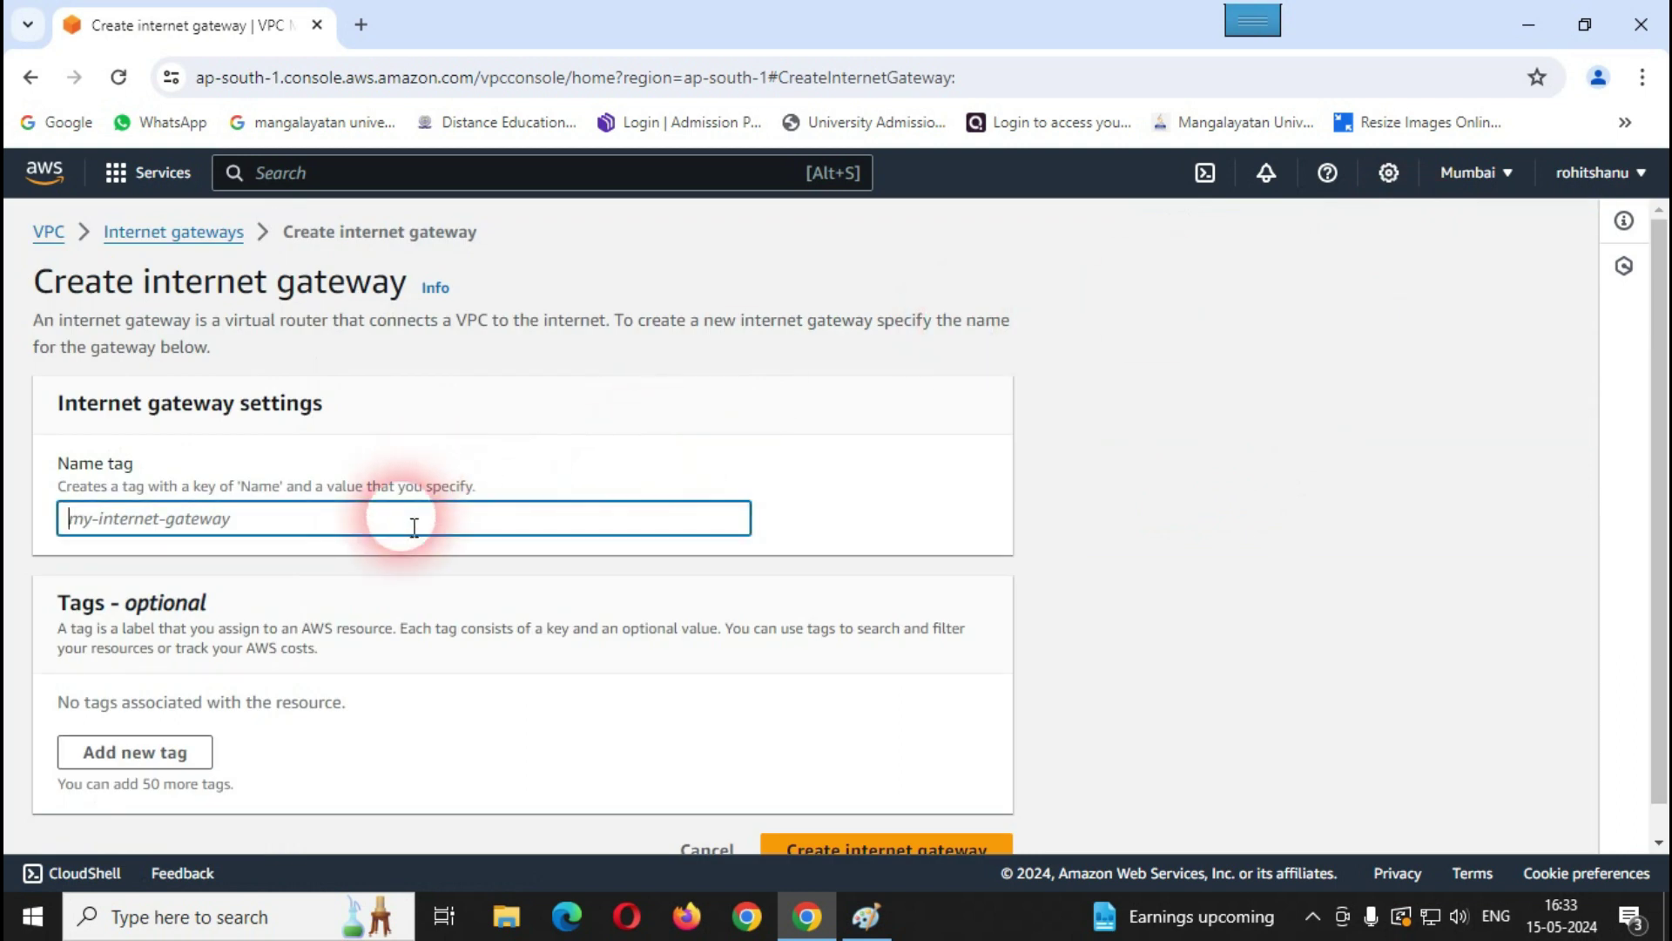
{"action": "type", "text": "FOR VPC B"}
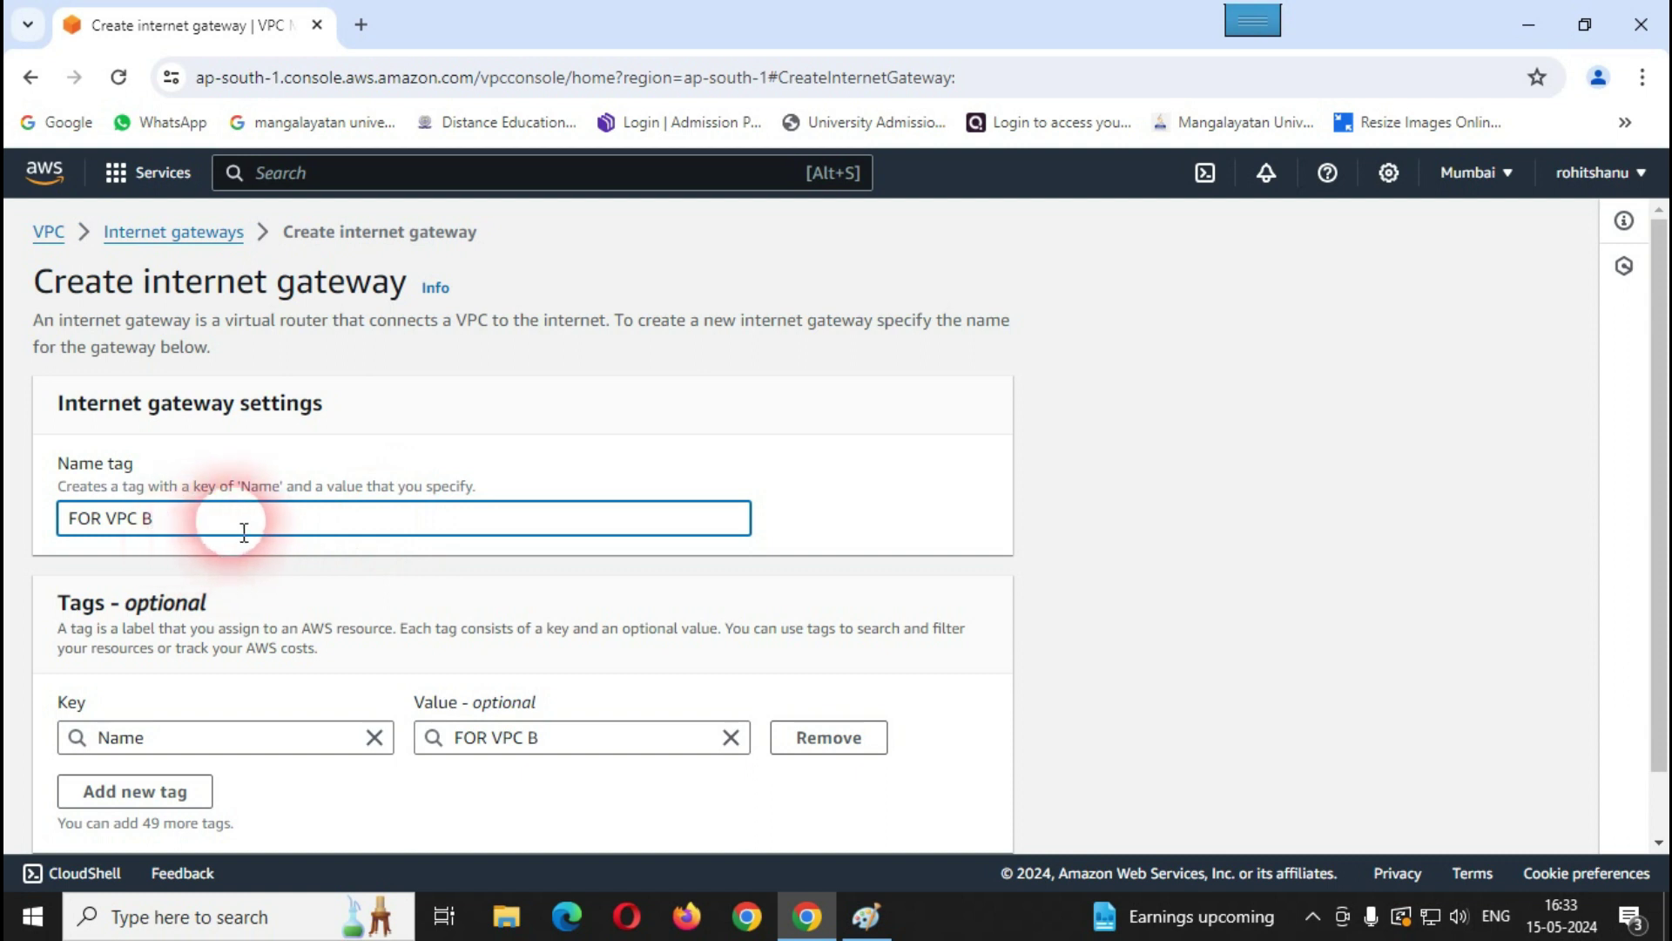
{"action": "scroll", "coordinate": [248, 526], "scroll_direction": "down", "scroll_amount": 1}
{"action": "left_click", "coordinate": [902, 825]}
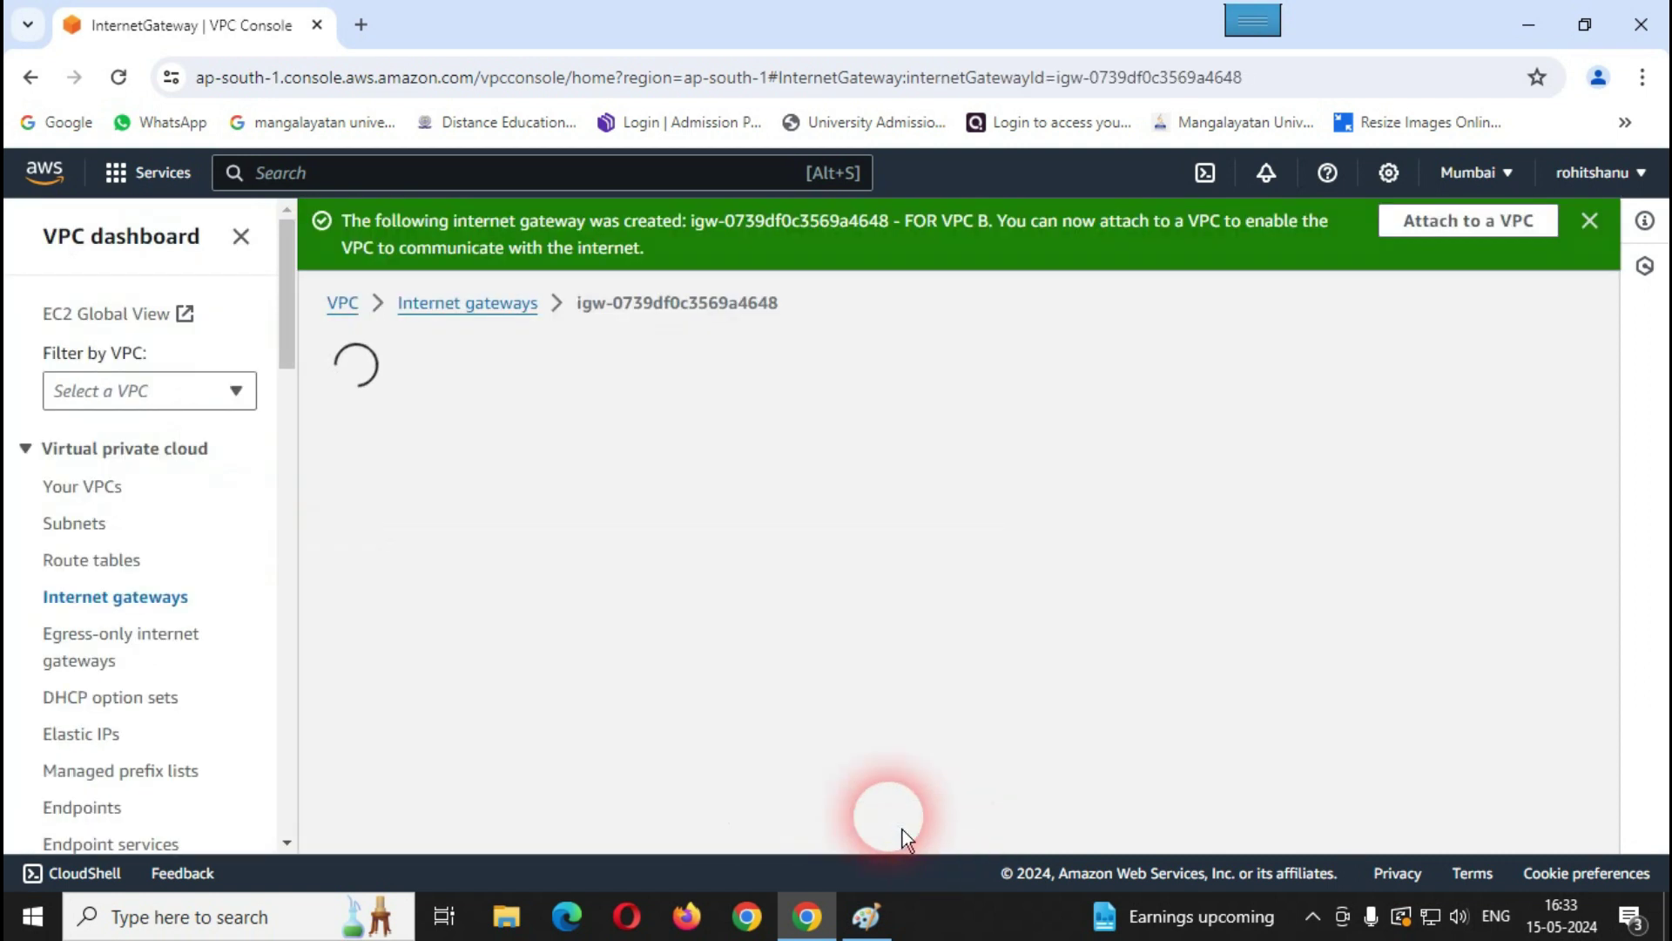
{"action": "left_click", "coordinate": [1589, 220]}
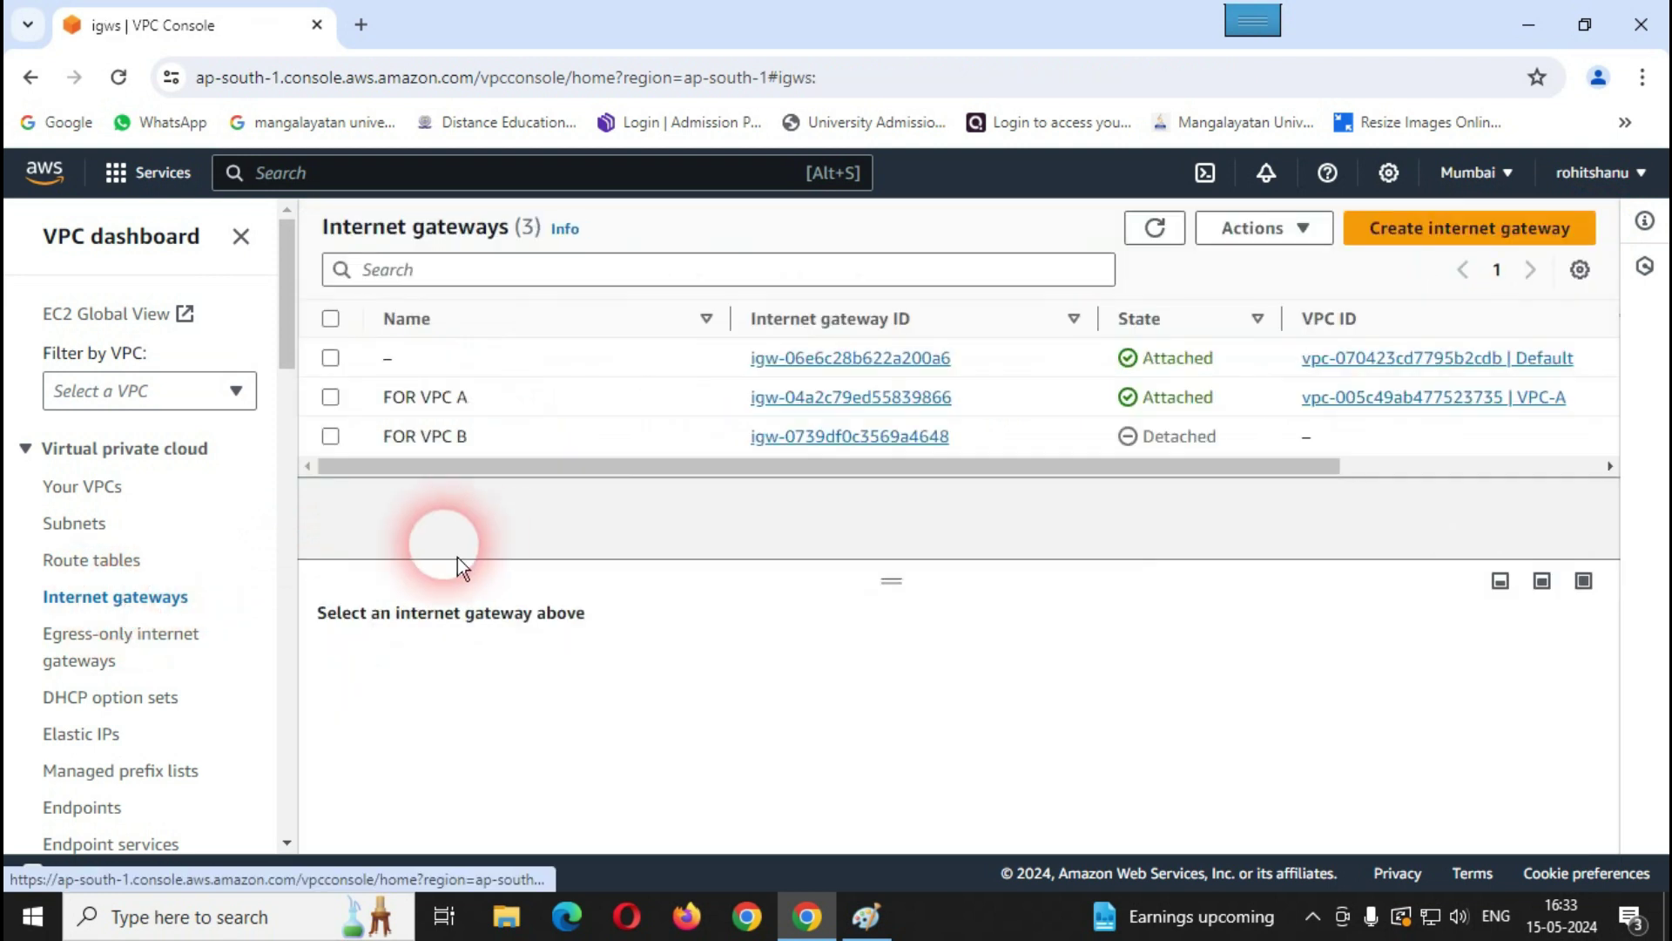
Step: Attach the FOR VPC B internet gateway to VPC-B, dismiss the success notification and return to the internet gateways list
{"action": "left_click", "coordinate": [352, 449]}
{"action": "left_click", "coordinate": [1306, 228]}
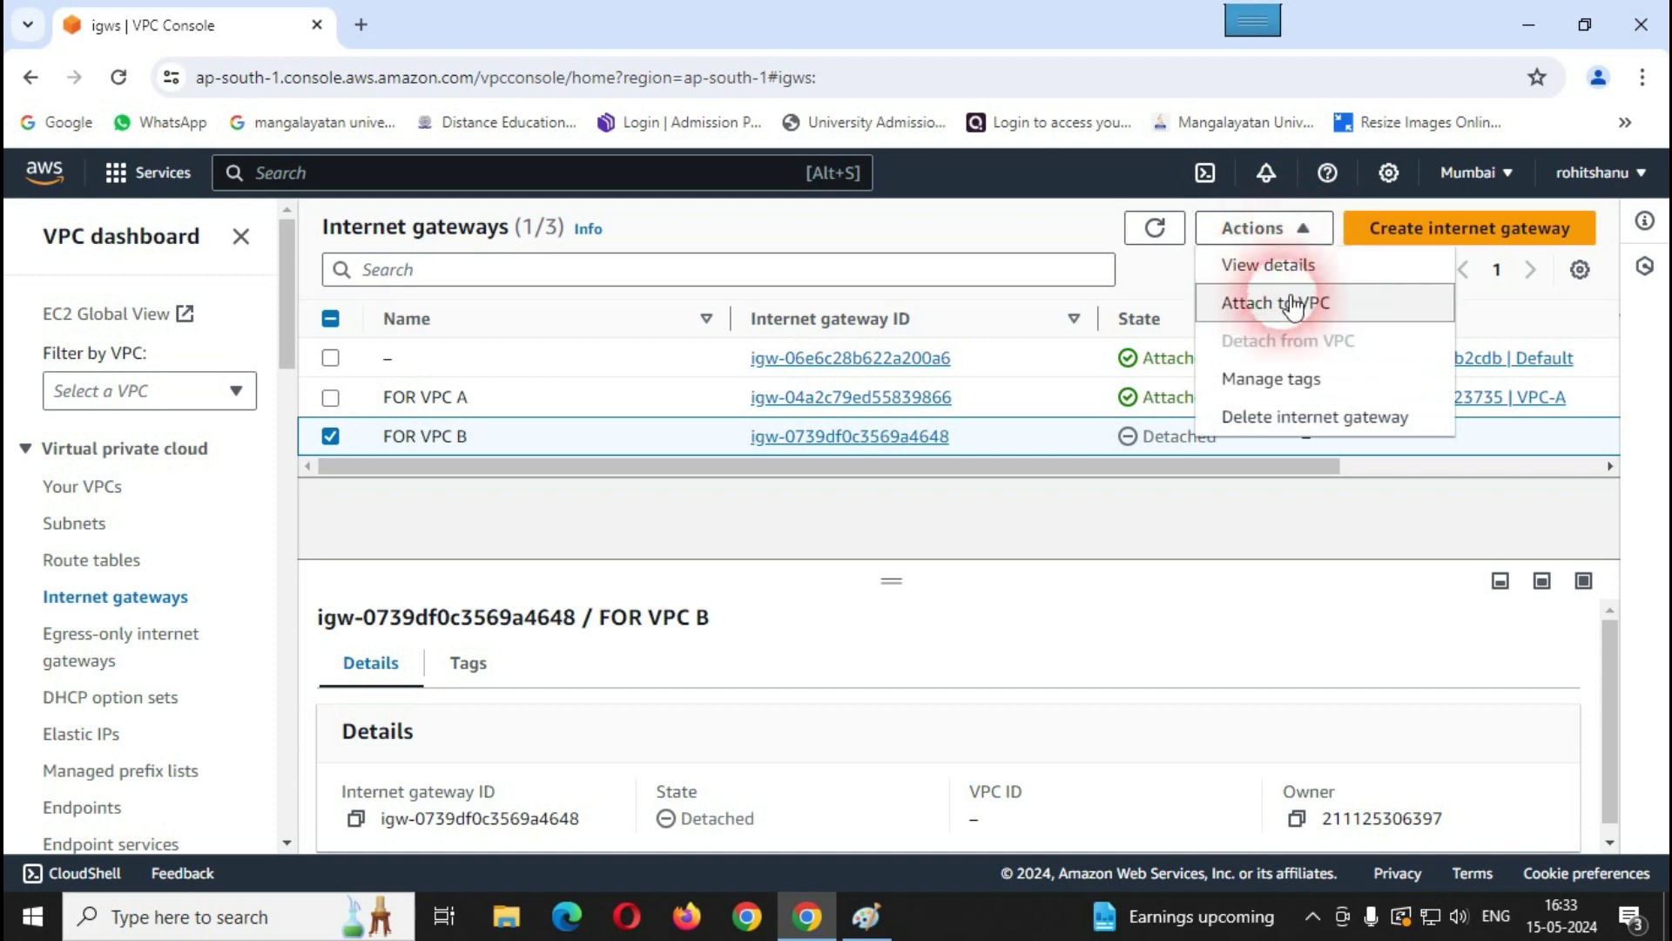
{"action": "left_click", "coordinate": [1270, 302]}
{"action": "left_click", "coordinate": [521, 492]}
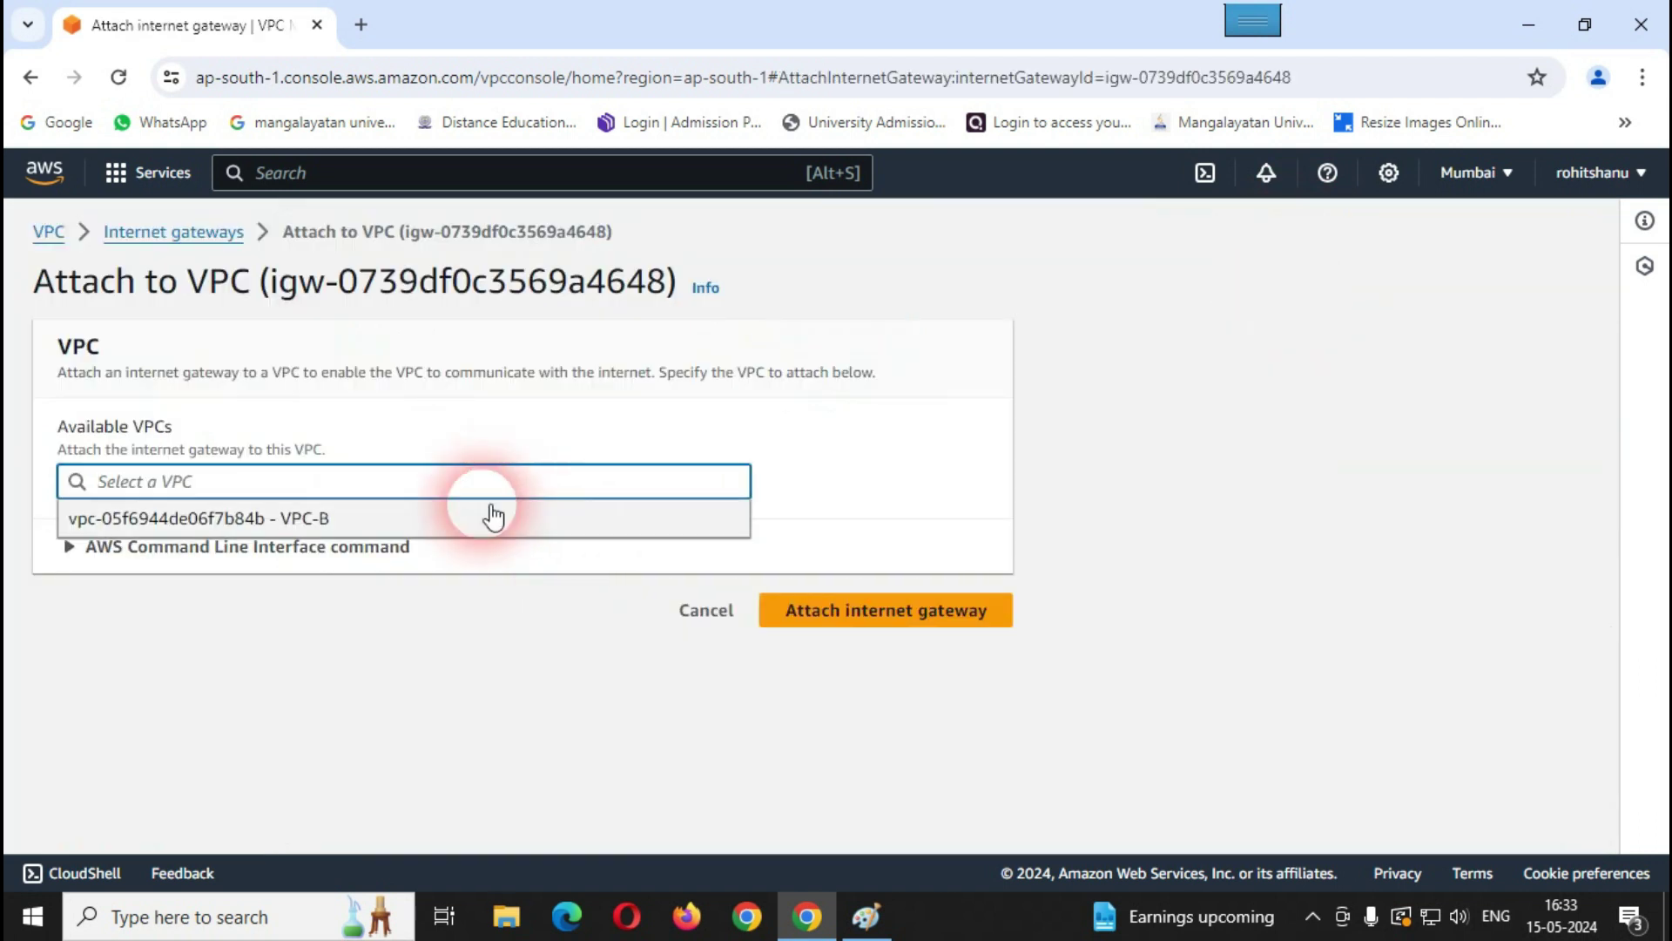
{"action": "left_click", "coordinate": [489, 521]}
{"action": "left_click", "coordinate": [852, 625]}
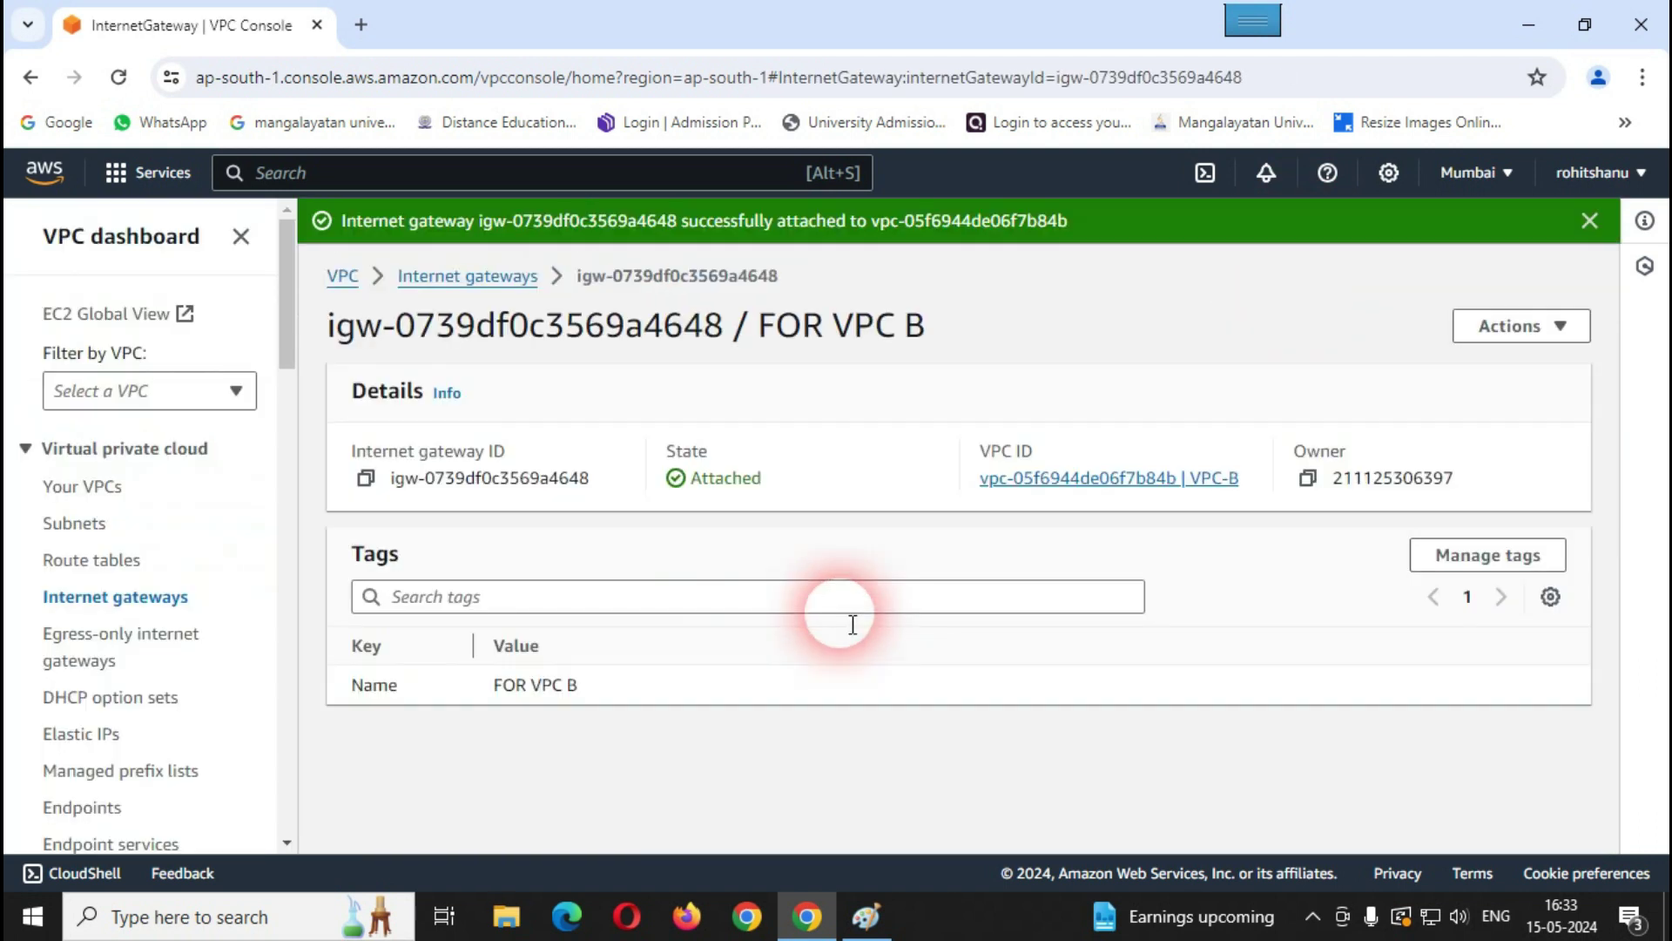
{"action": "left_click", "coordinate": [1589, 220]}
{"action": "left_click", "coordinate": [179, 599]}
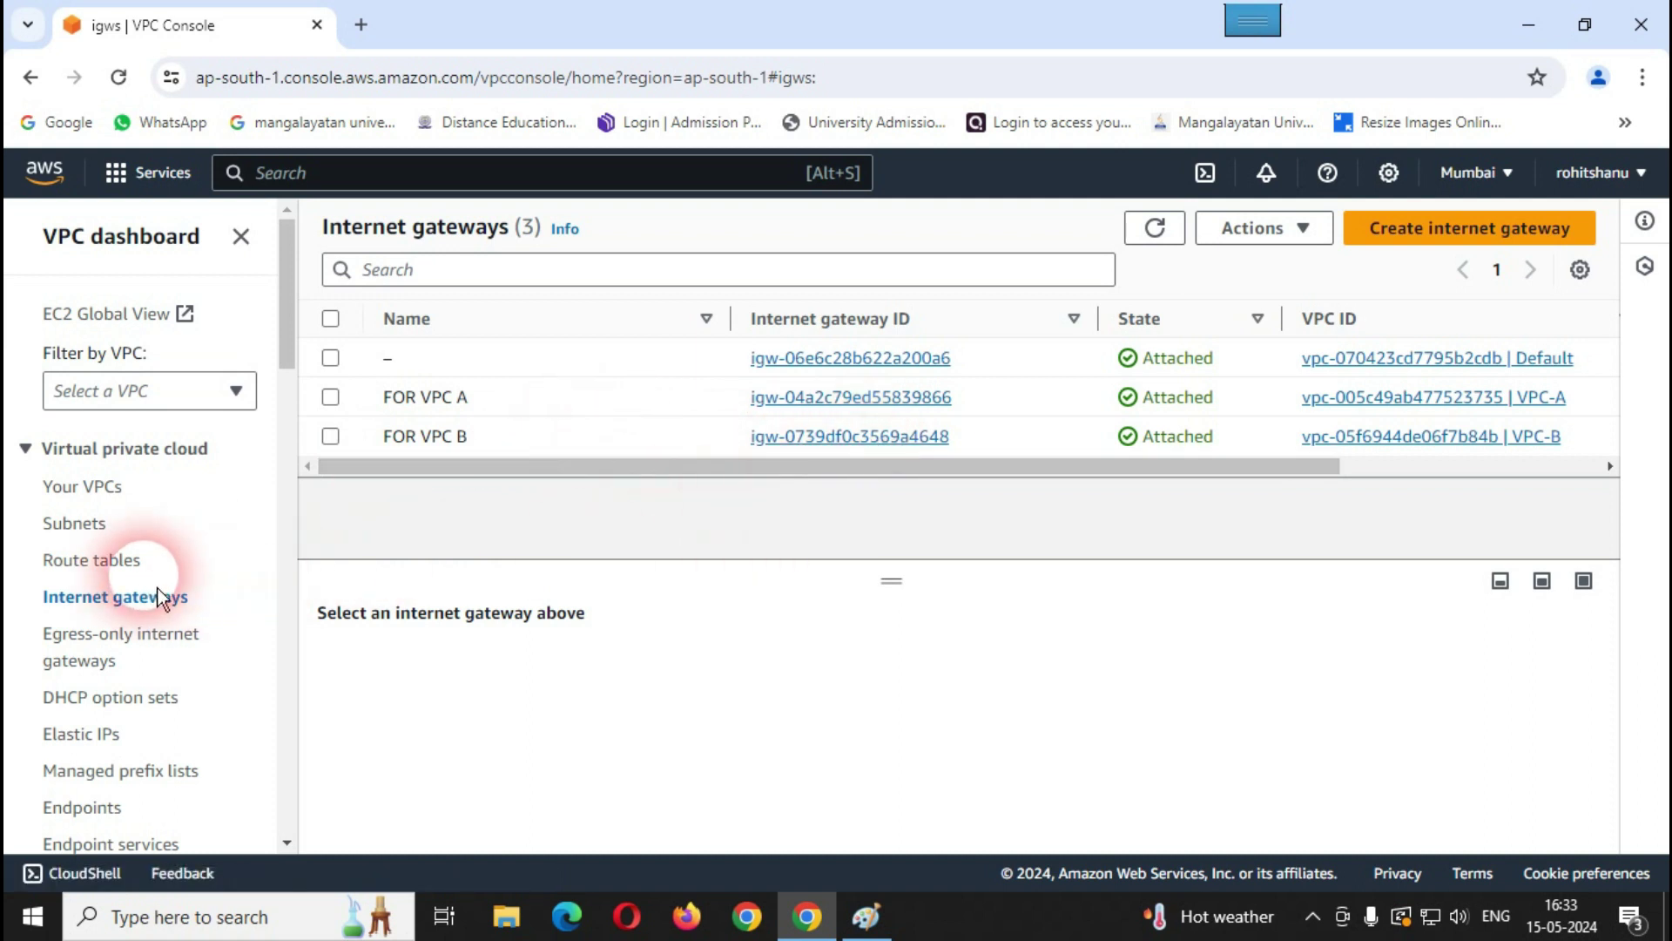
Step: Edit the routes of ROUTE TABLE VPC-A and add a route with destination 0.0.0.0/0
{"action": "left_click", "coordinate": [116, 564]}
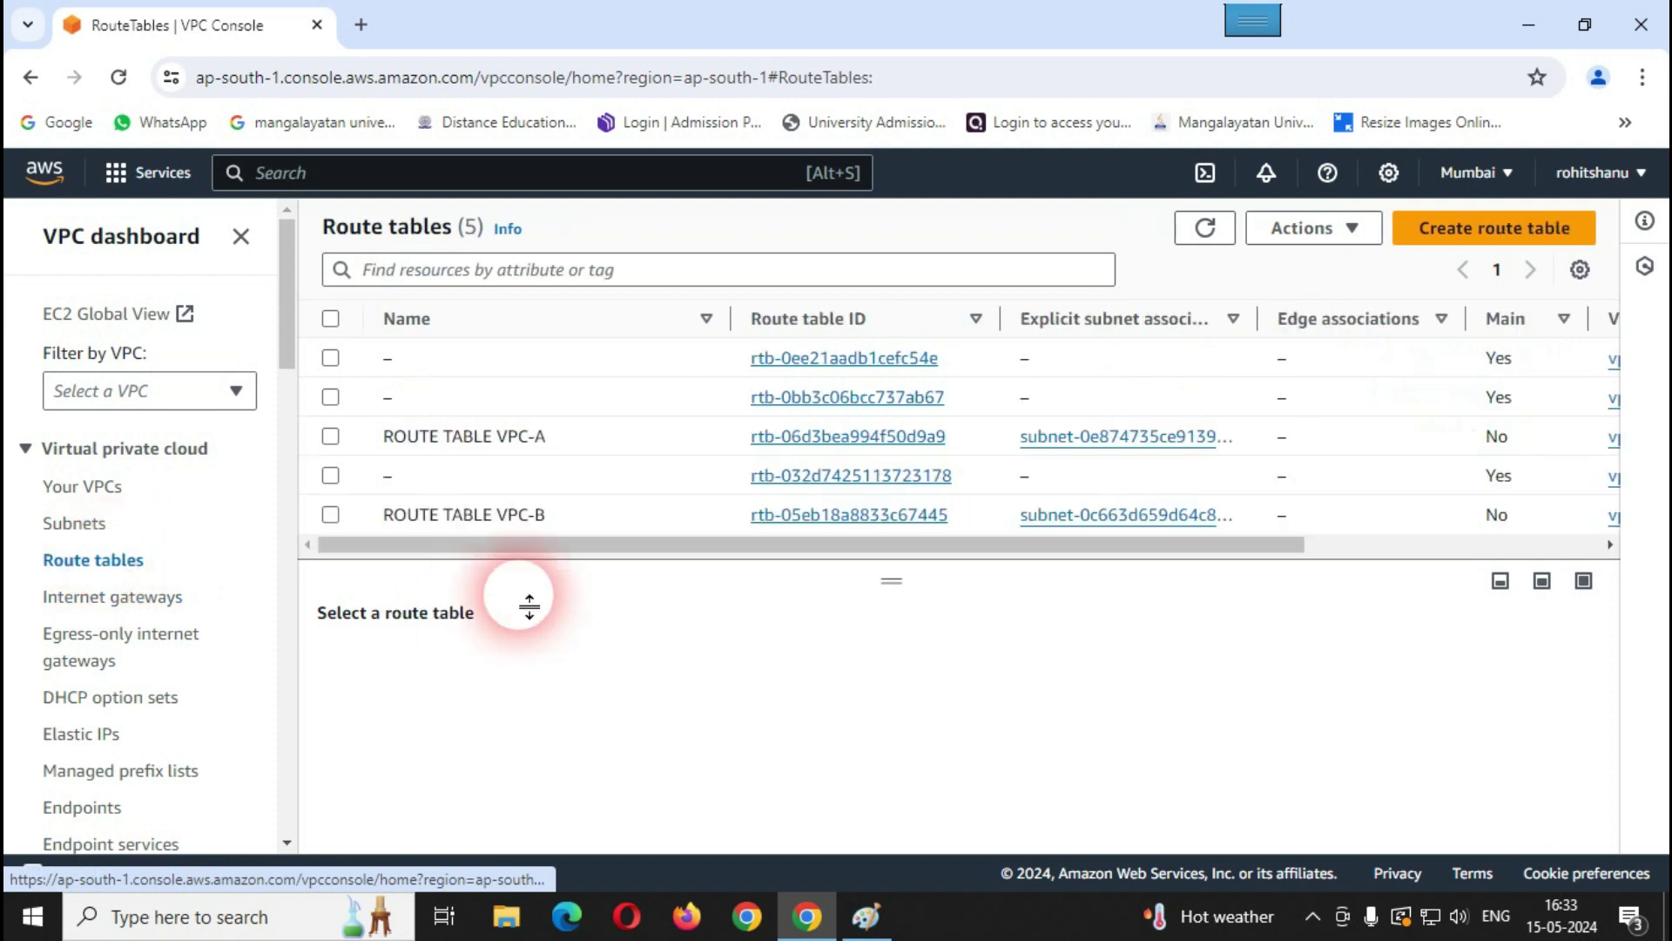
{"action": "left_click", "coordinate": [348, 447]}
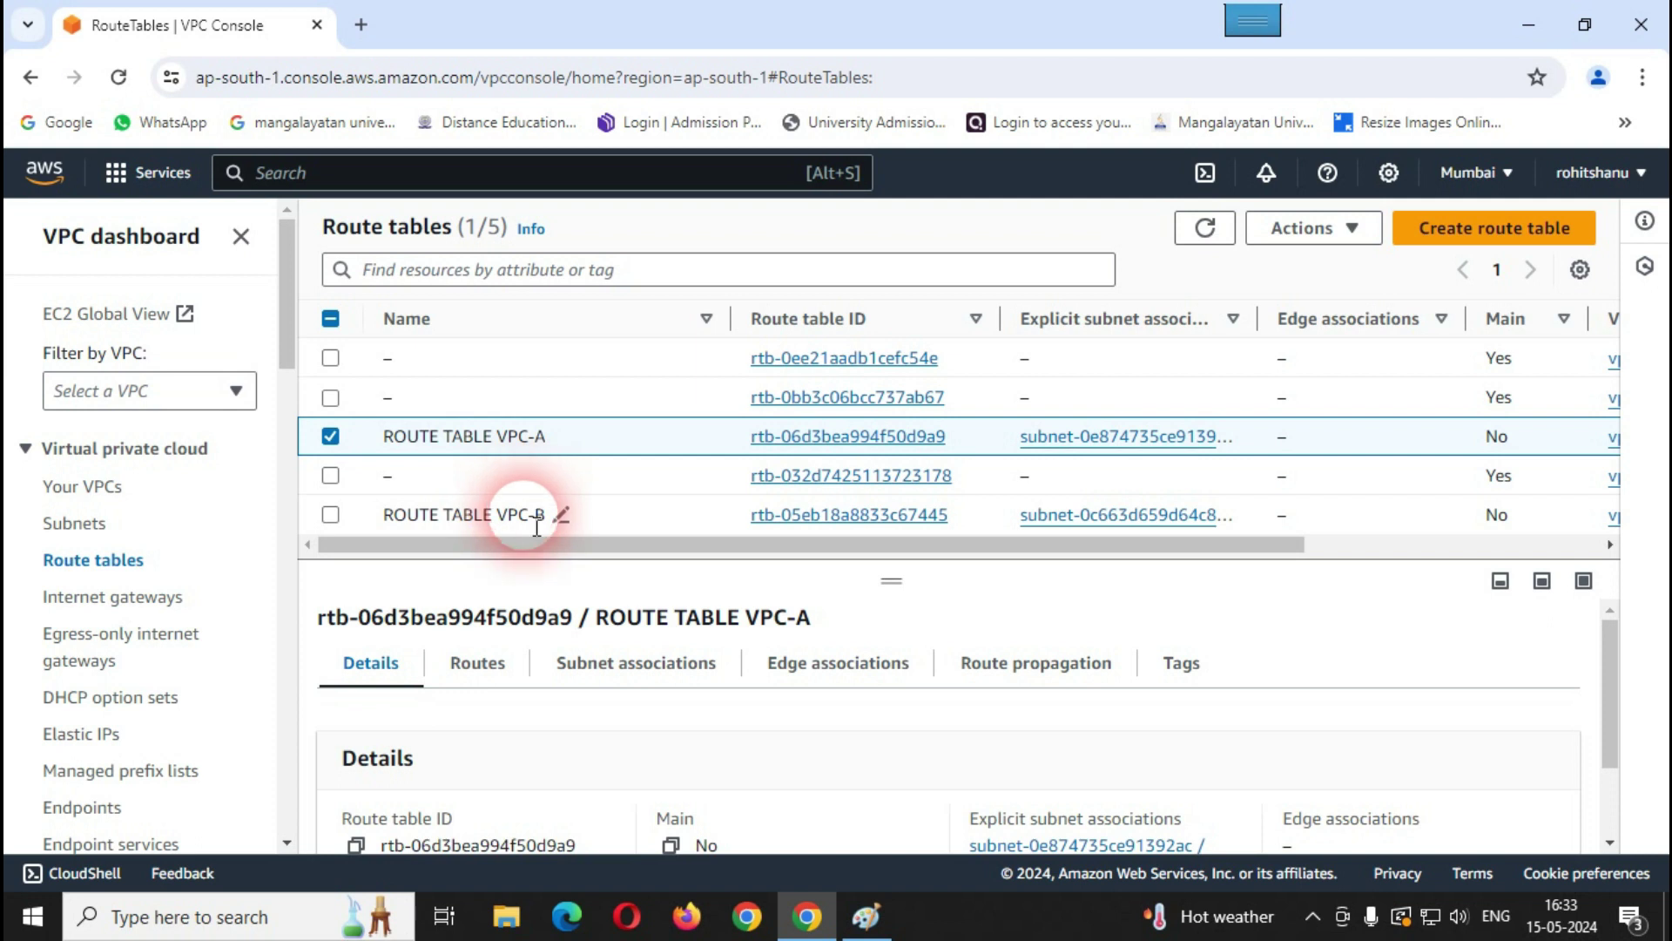
{"action": "left_click", "coordinate": [478, 664]}
{"action": "scroll", "coordinate": [536, 669], "scroll_direction": "down", "scroll_amount": 1}
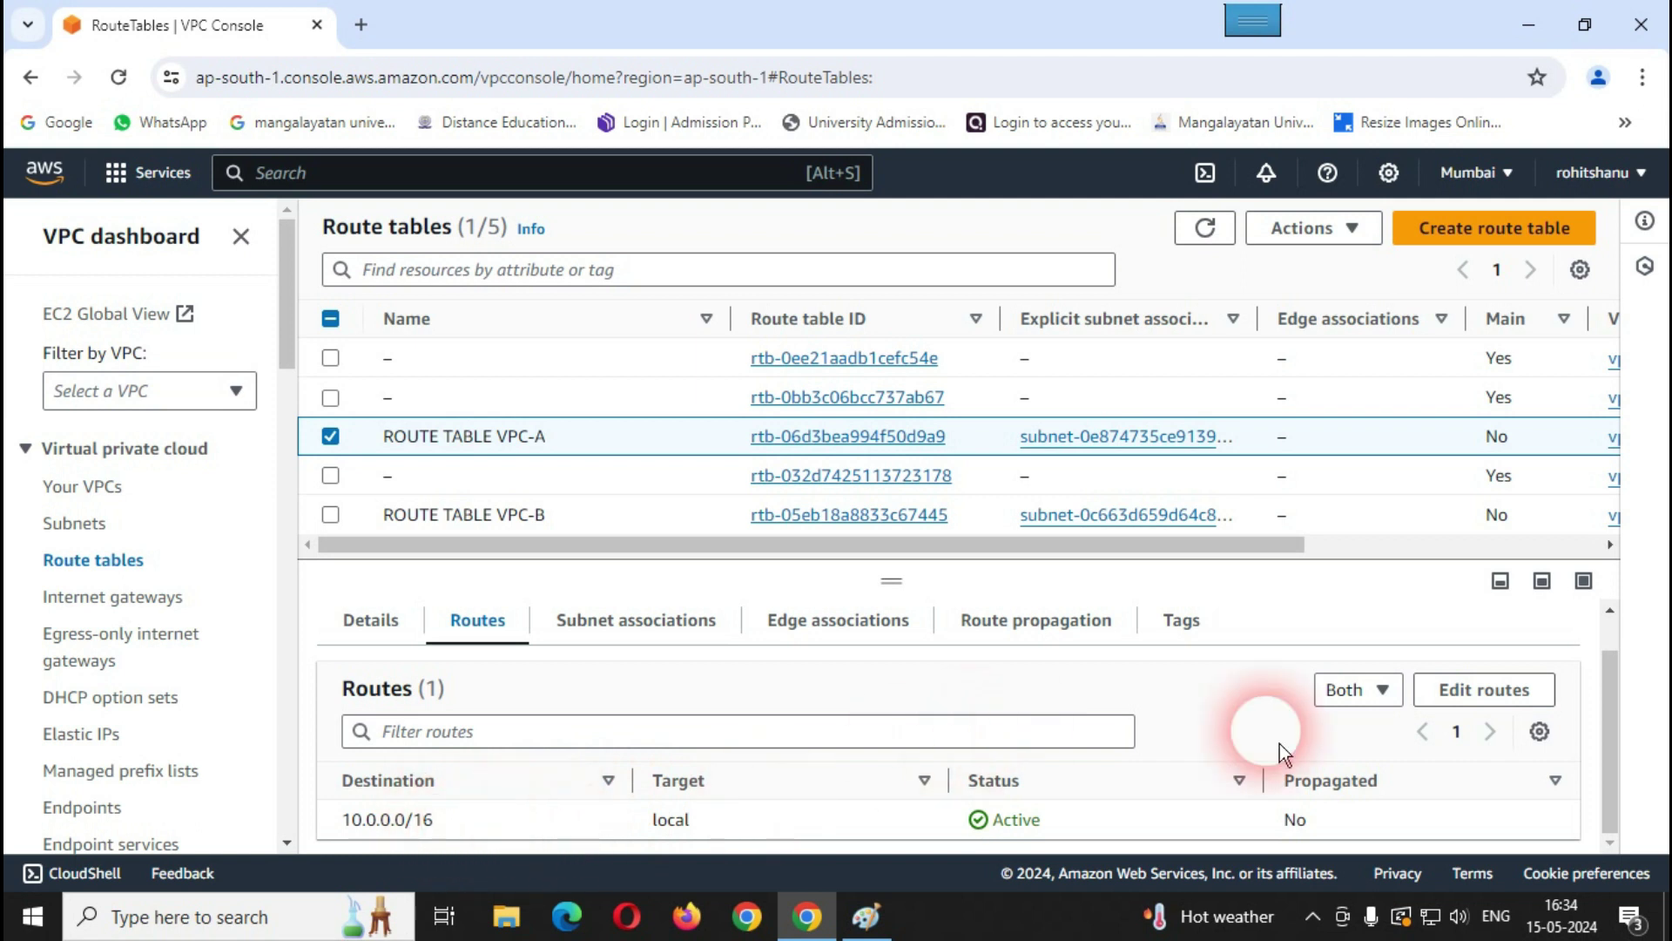
{"action": "left_click", "coordinate": [1461, 692]}
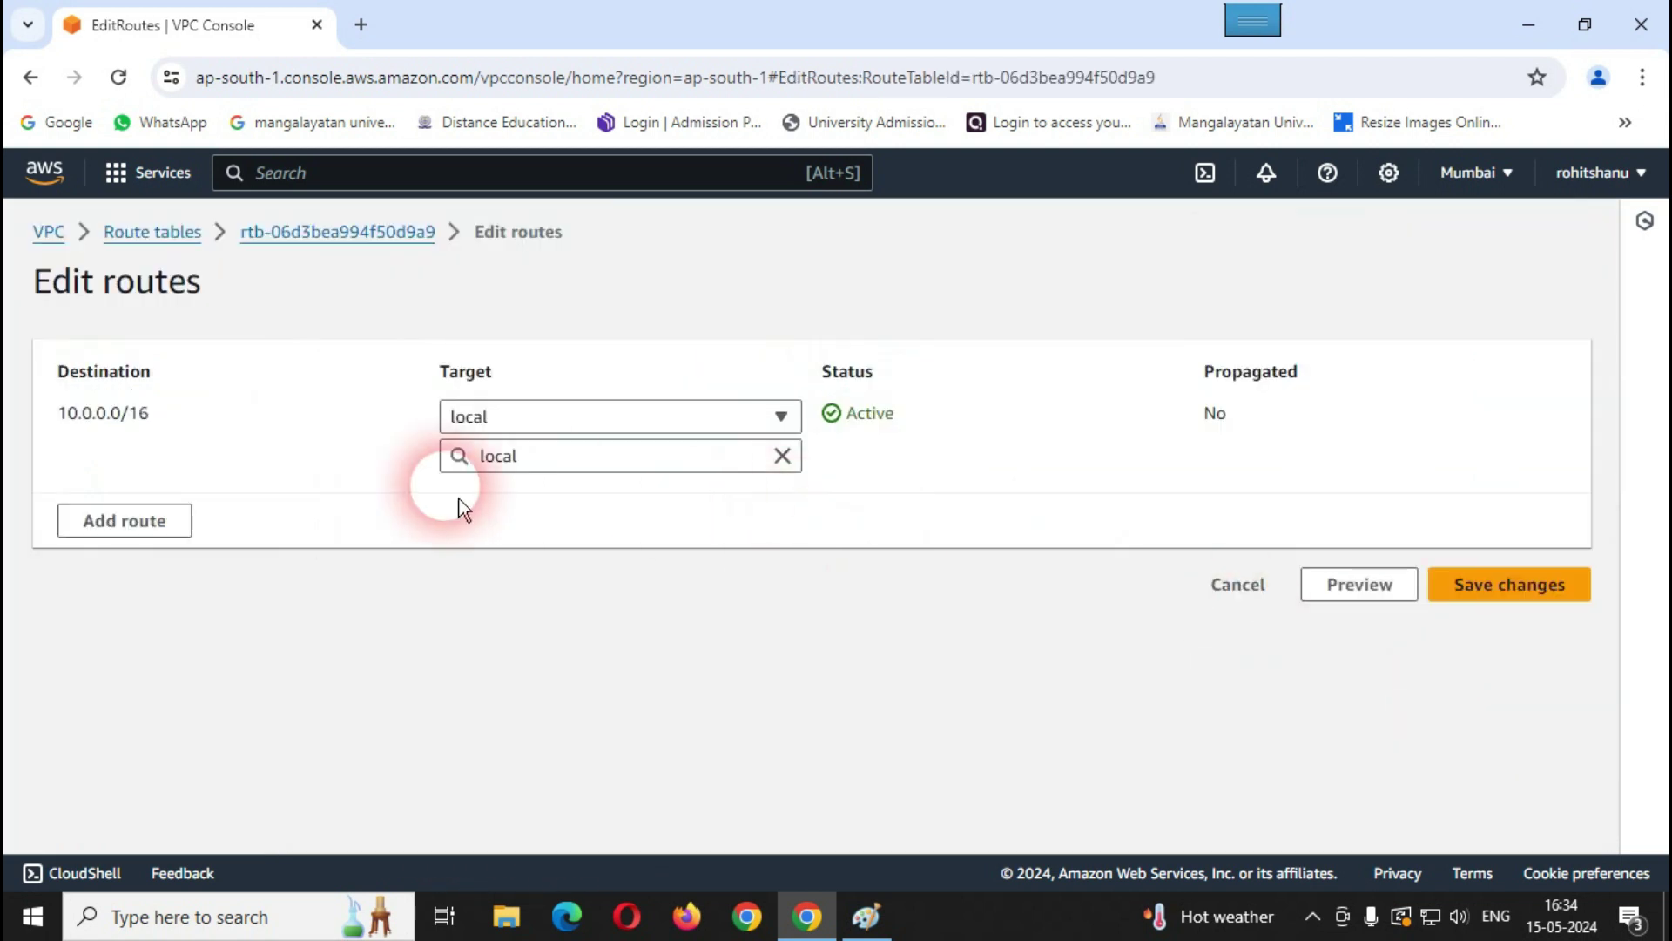
{"action": "left_click", "coordinate": [131, 521]}
{"action": "left_click", "coordinate": [172, 514]}
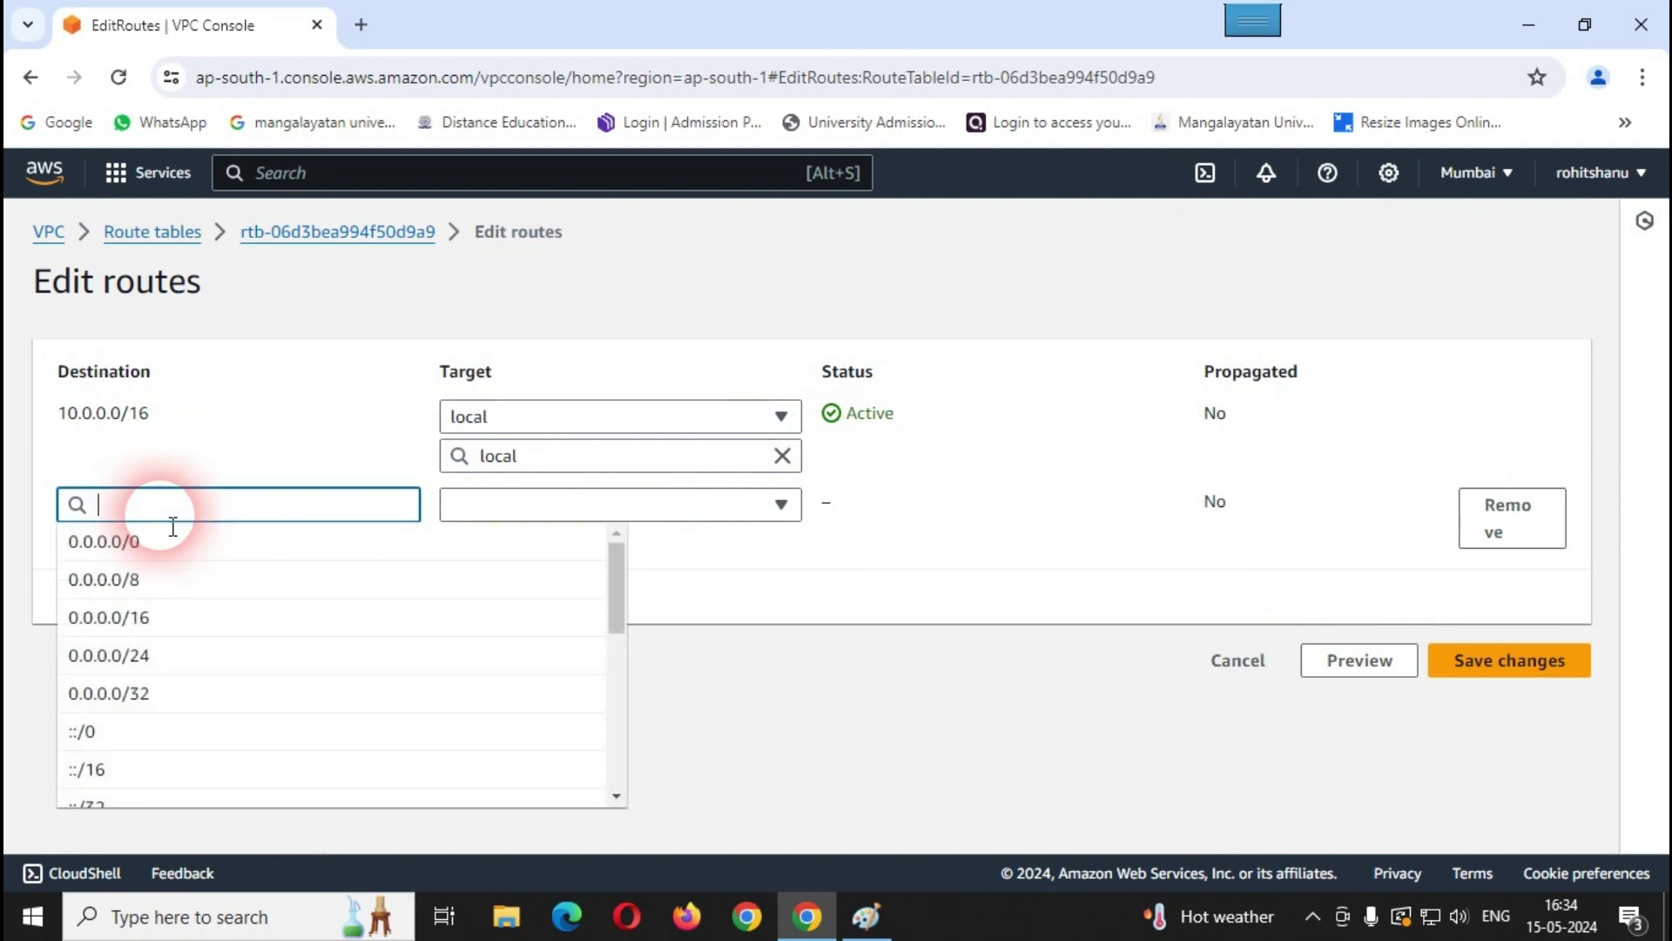
{"action": "type", "text": "0.0.0."}
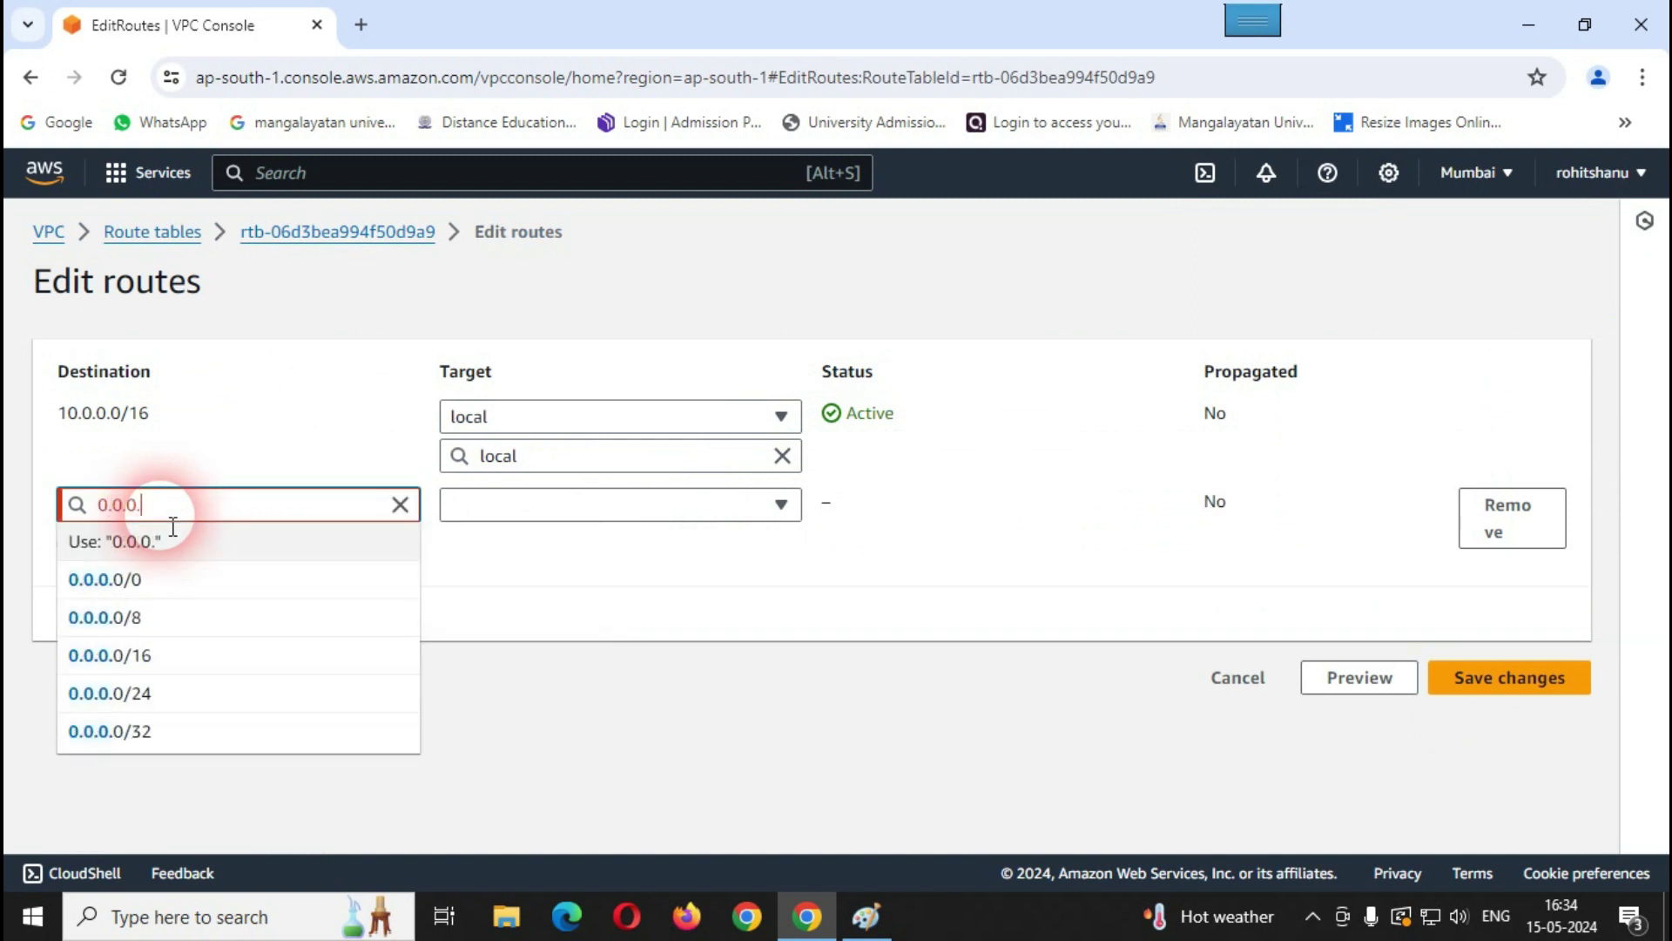
{"action": "type", "text": "0/0"}
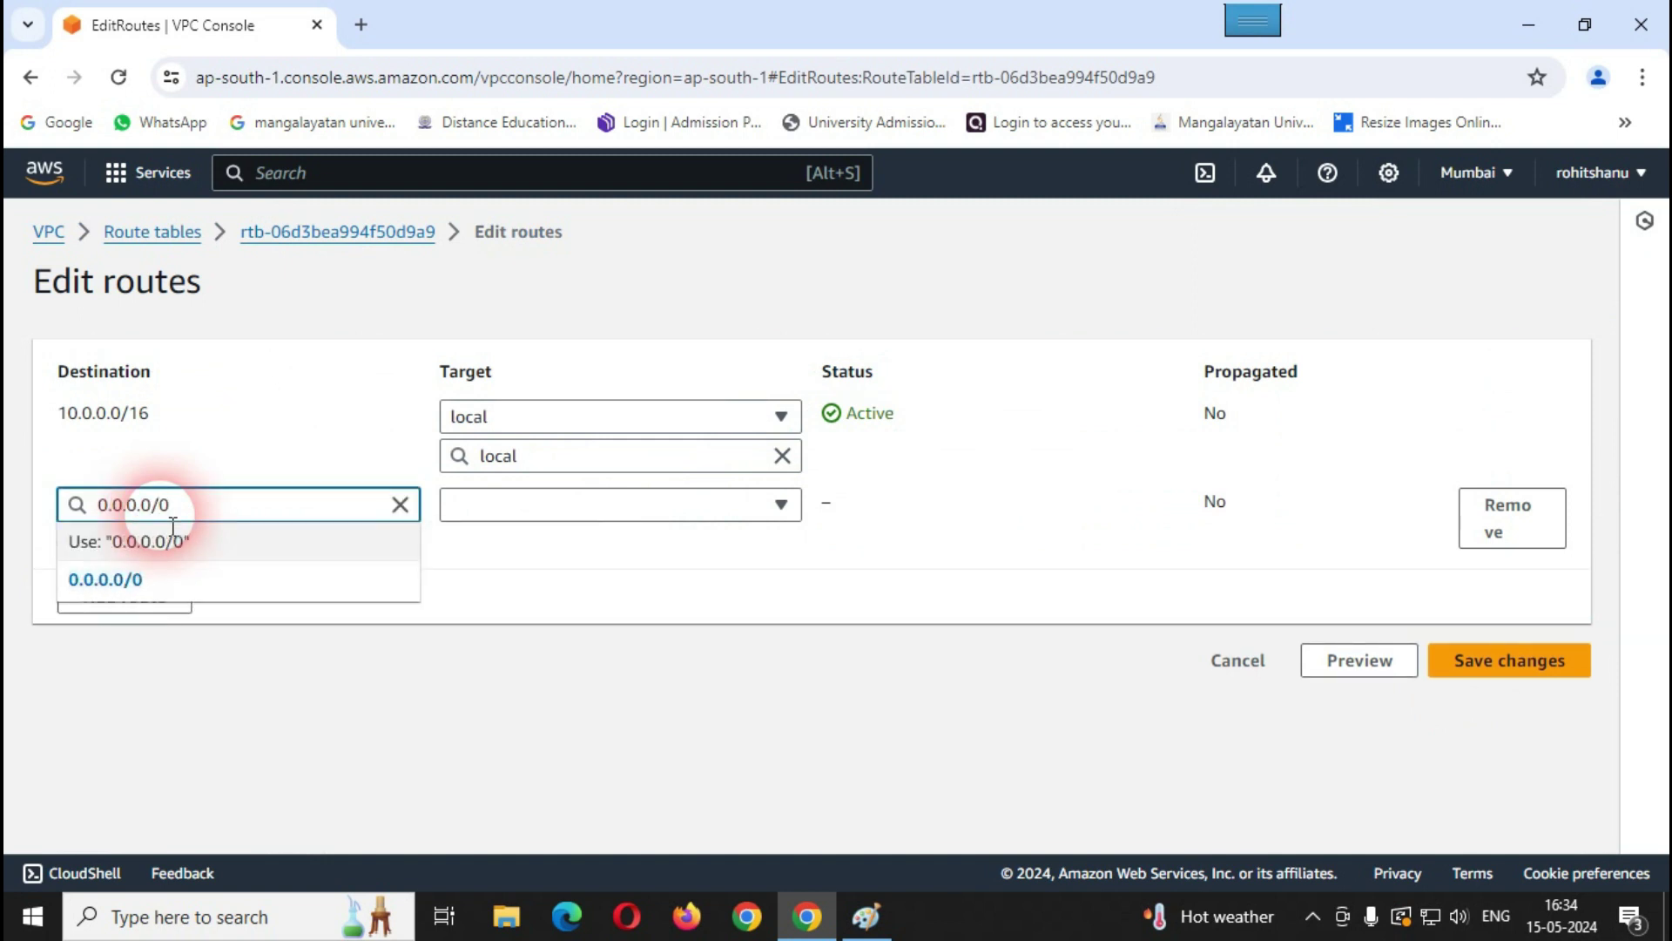
{"action": "left_click", "coordinate": [157, 590]}
Step: Target VPC-A's new 0.0.0.0/0 route to the FOR VPC A internet gateway, save the route changes and dismiss the success notification
{"action": "left_click", "coordinate": [516, 514]}
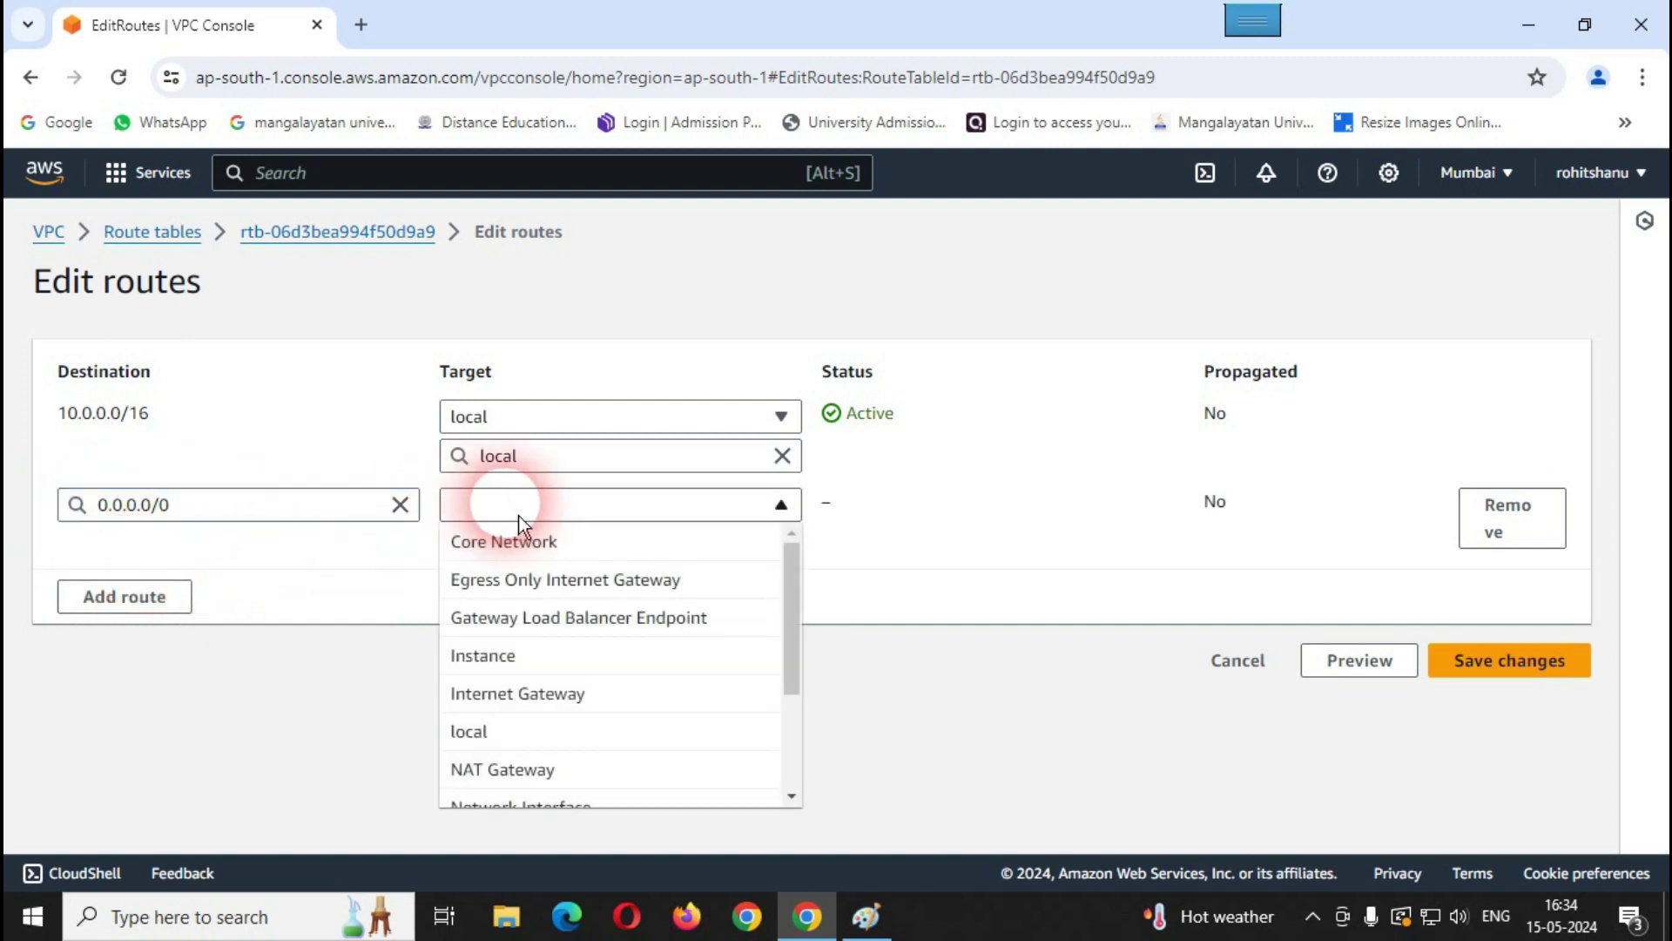
{"action": "left_click", "coordinate": [549, 697]}
{"action": "left_click", "coordinate": [560, 558]}
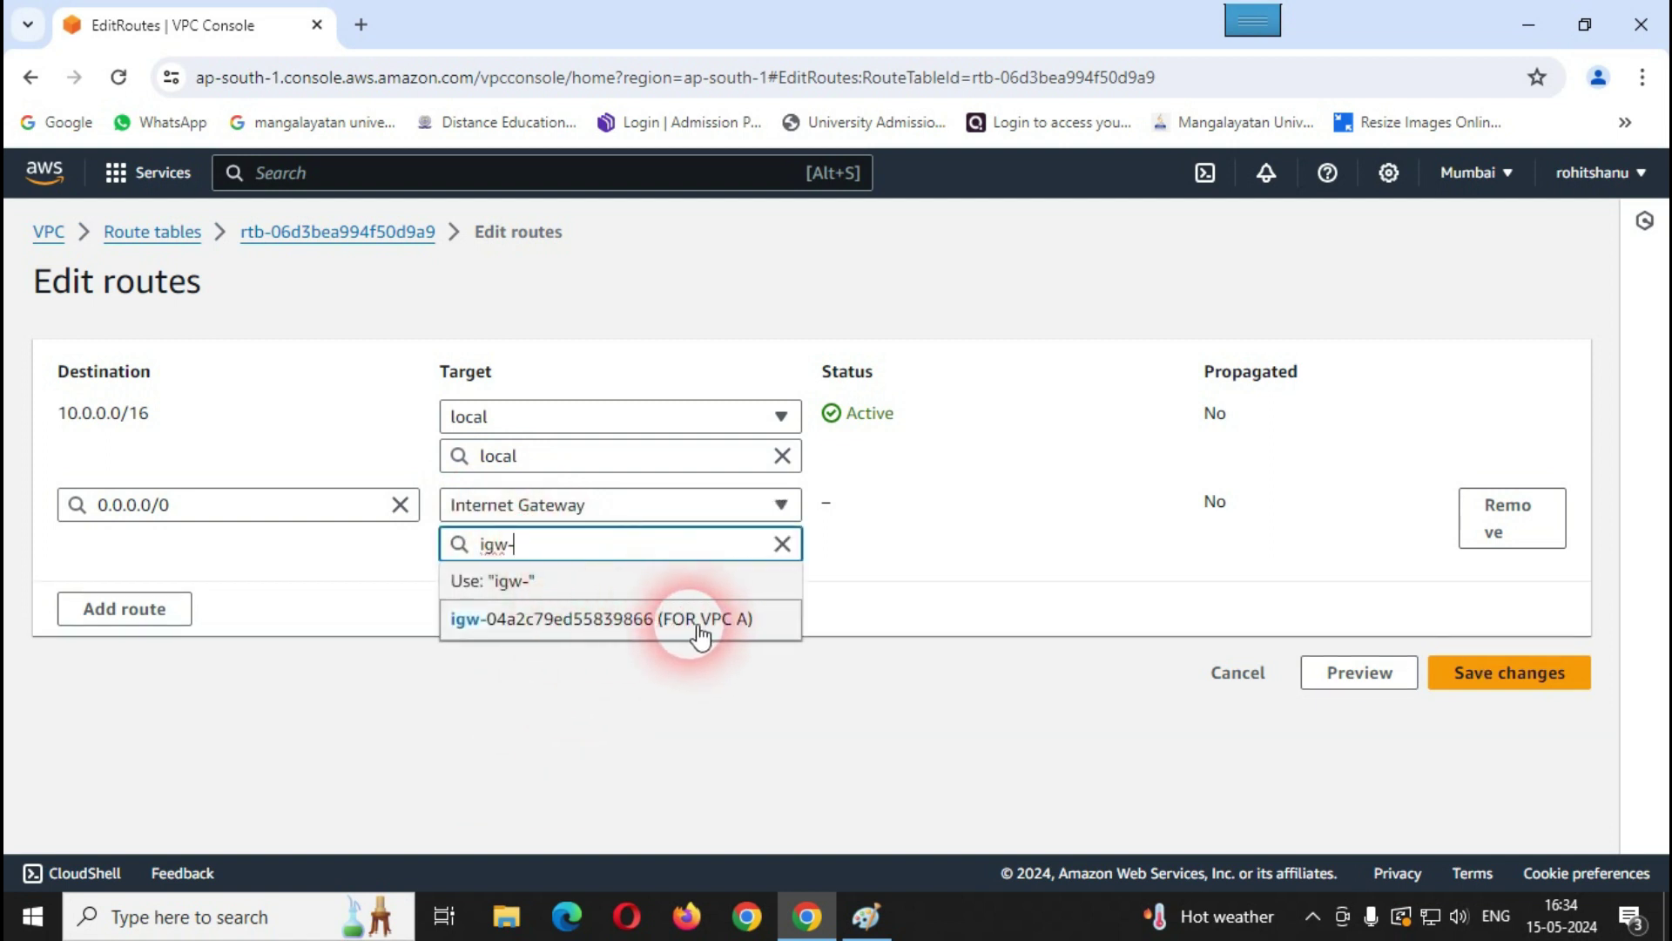
{"action": "left_click", "coordinate": [666, 634]}
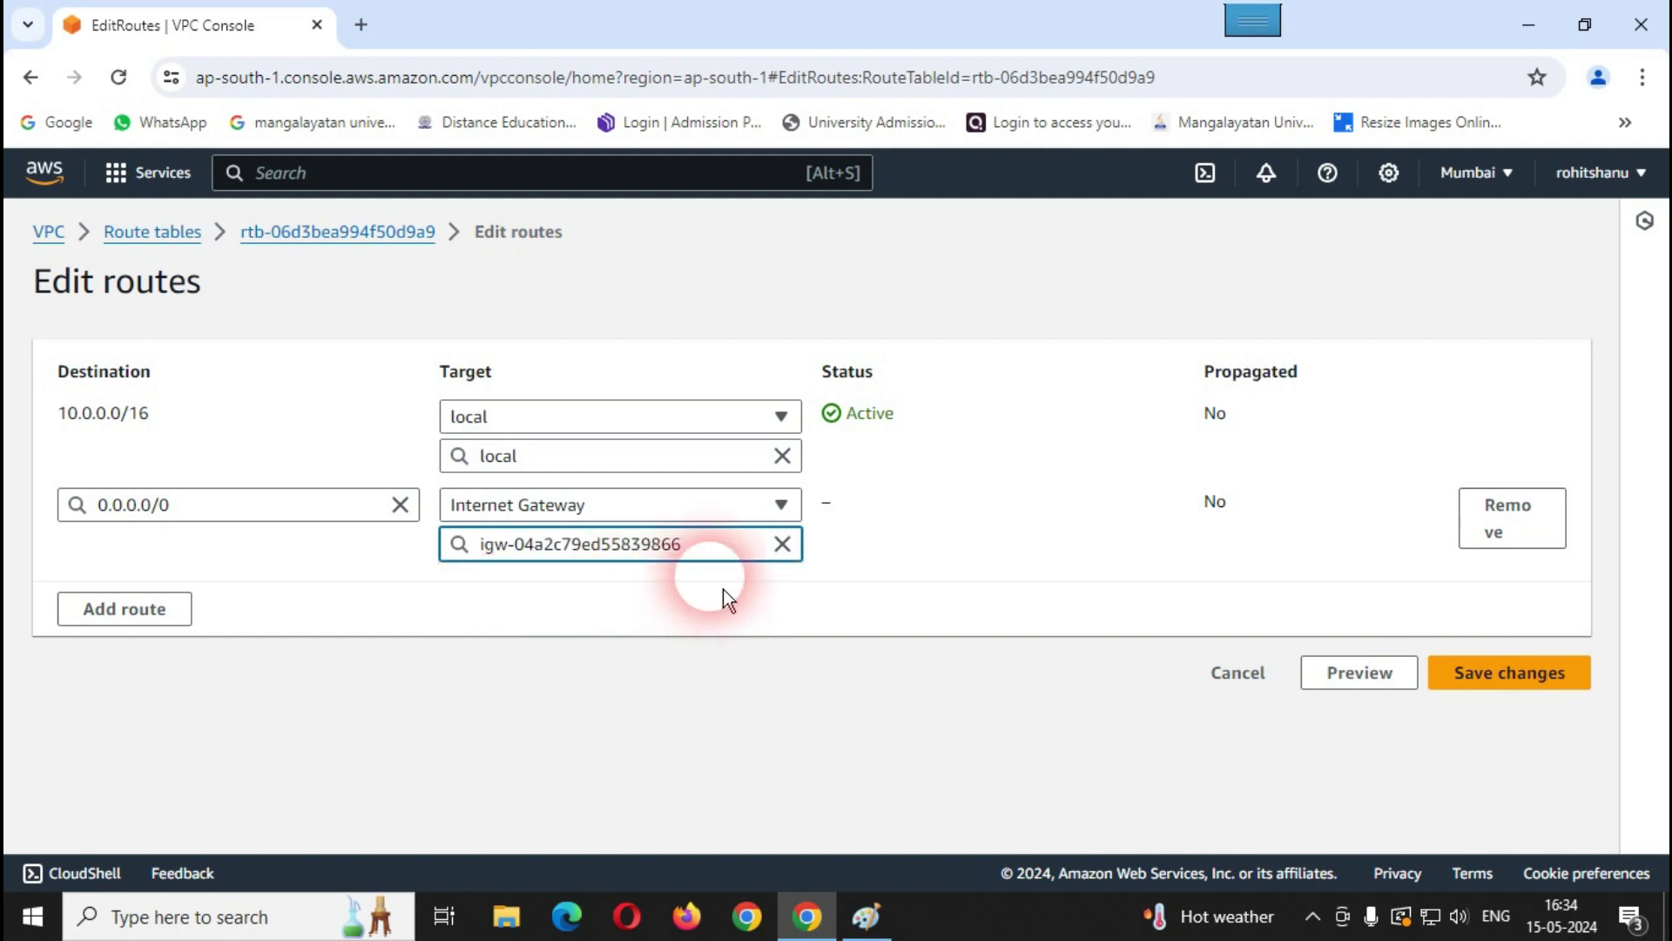
{"action": "left_click", "coordinate": [1507, 684]}
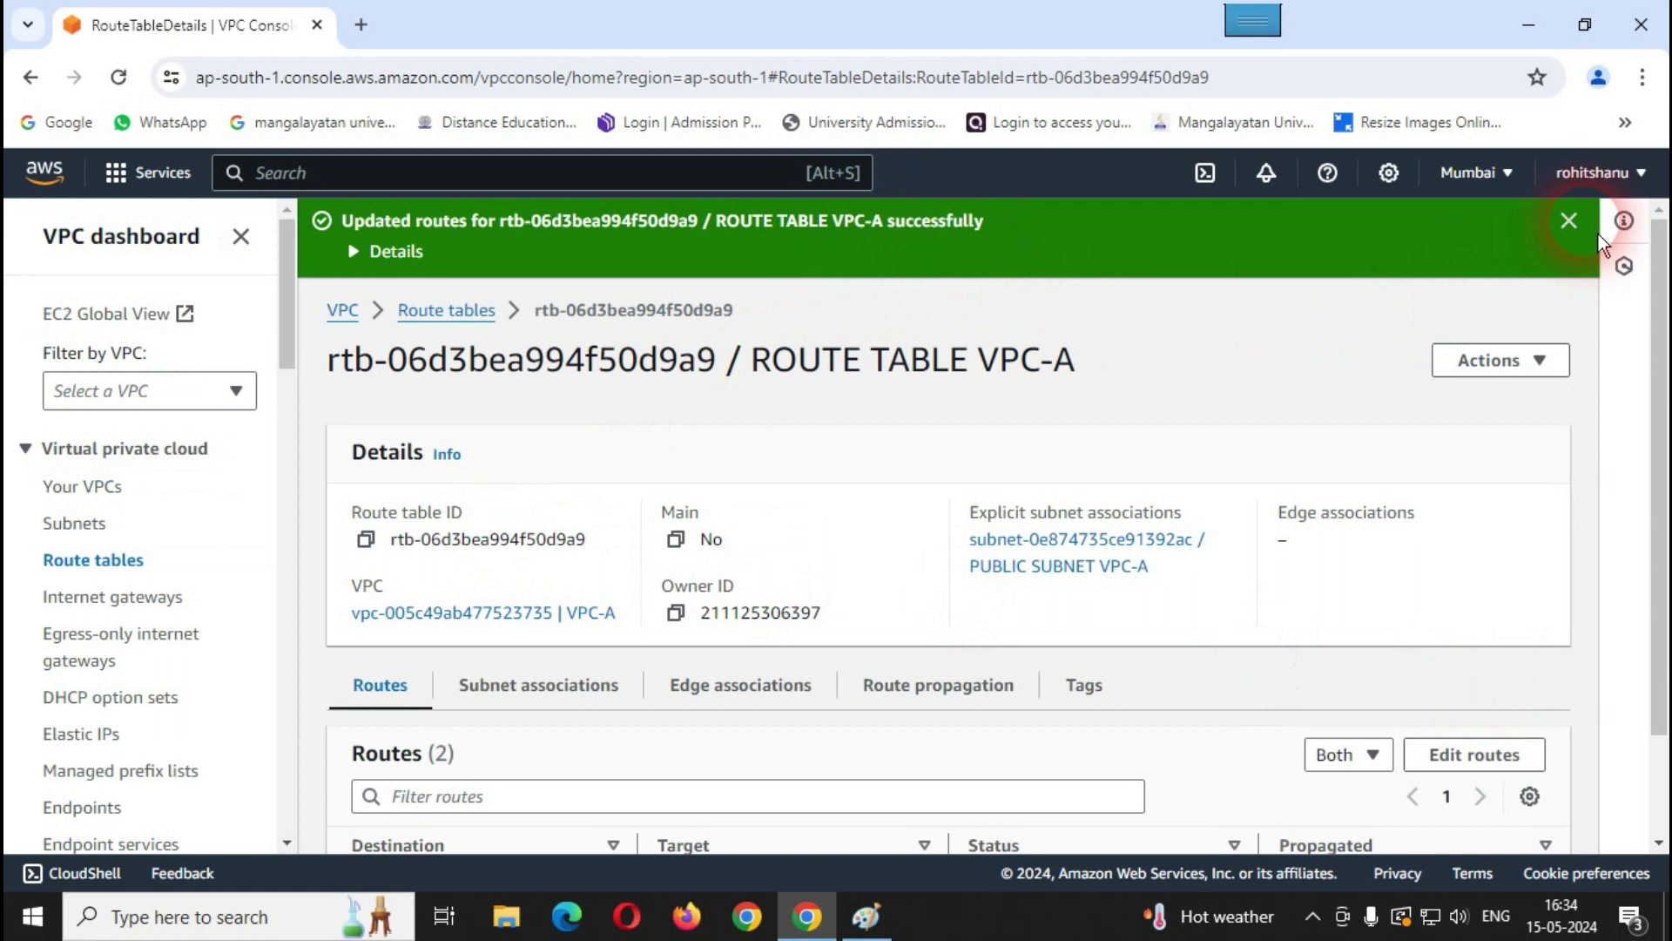
{"action": "left_click", "coordinate": [1569, 221]}
Step: Check the routes of ROUTE TABLE VPC-A in the route tables list, and deselect that route table
{"action": "left_click", "coordinate": [92, 559]}
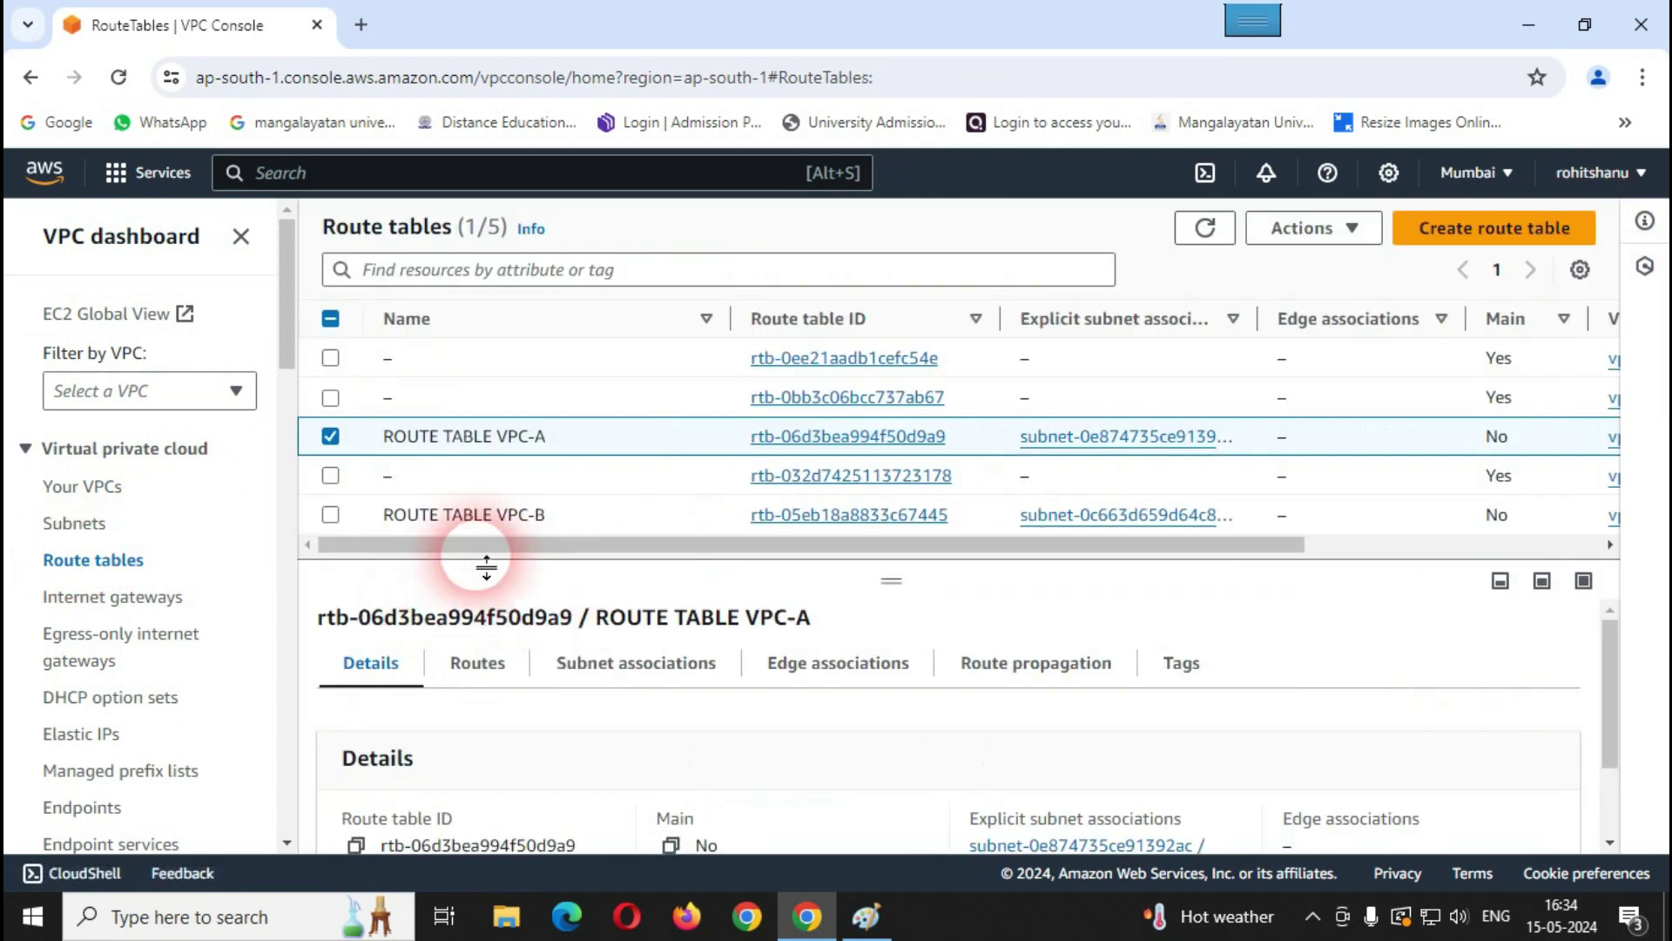
{"action": "left_click", "coordinate": [488, 666]}
{"action": "scroll", "coordinate": [566, 732], "scroll_direction": "down", "scroll_amount": 2}
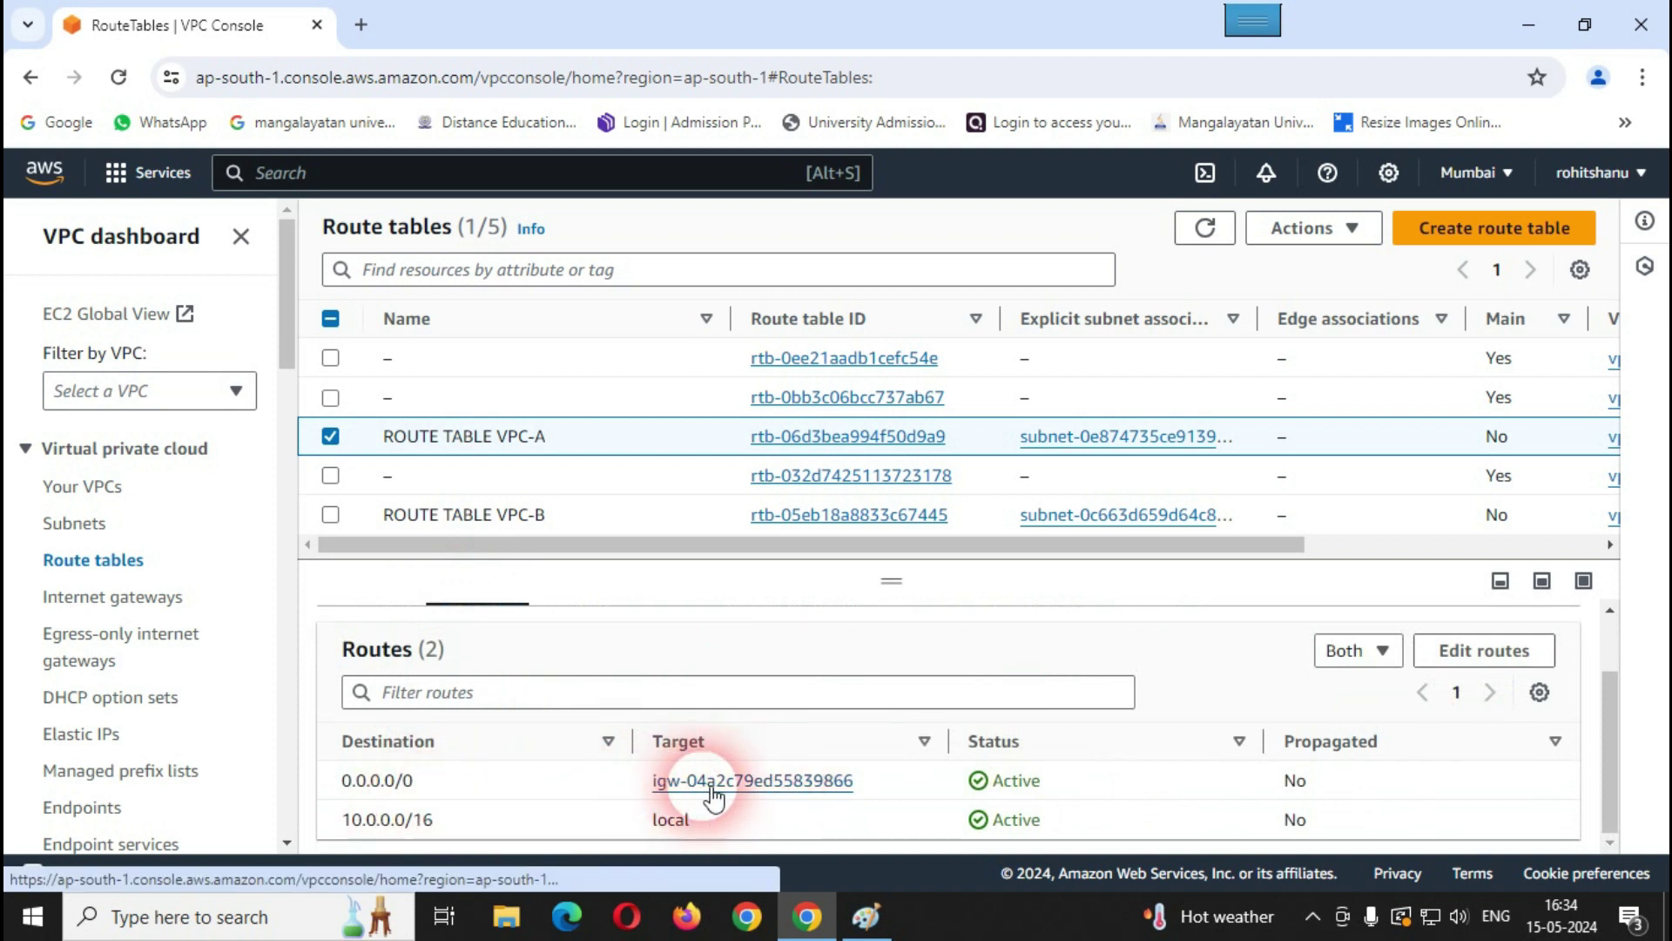
{"action": "left_click", "coordinate": [345, 446]}
Step: Edit the routes of ROUTE TABLE VPC-B and add a route with destination 0.0.0.0/0
{"action": "left_click", "coordinate": [338, 521]}
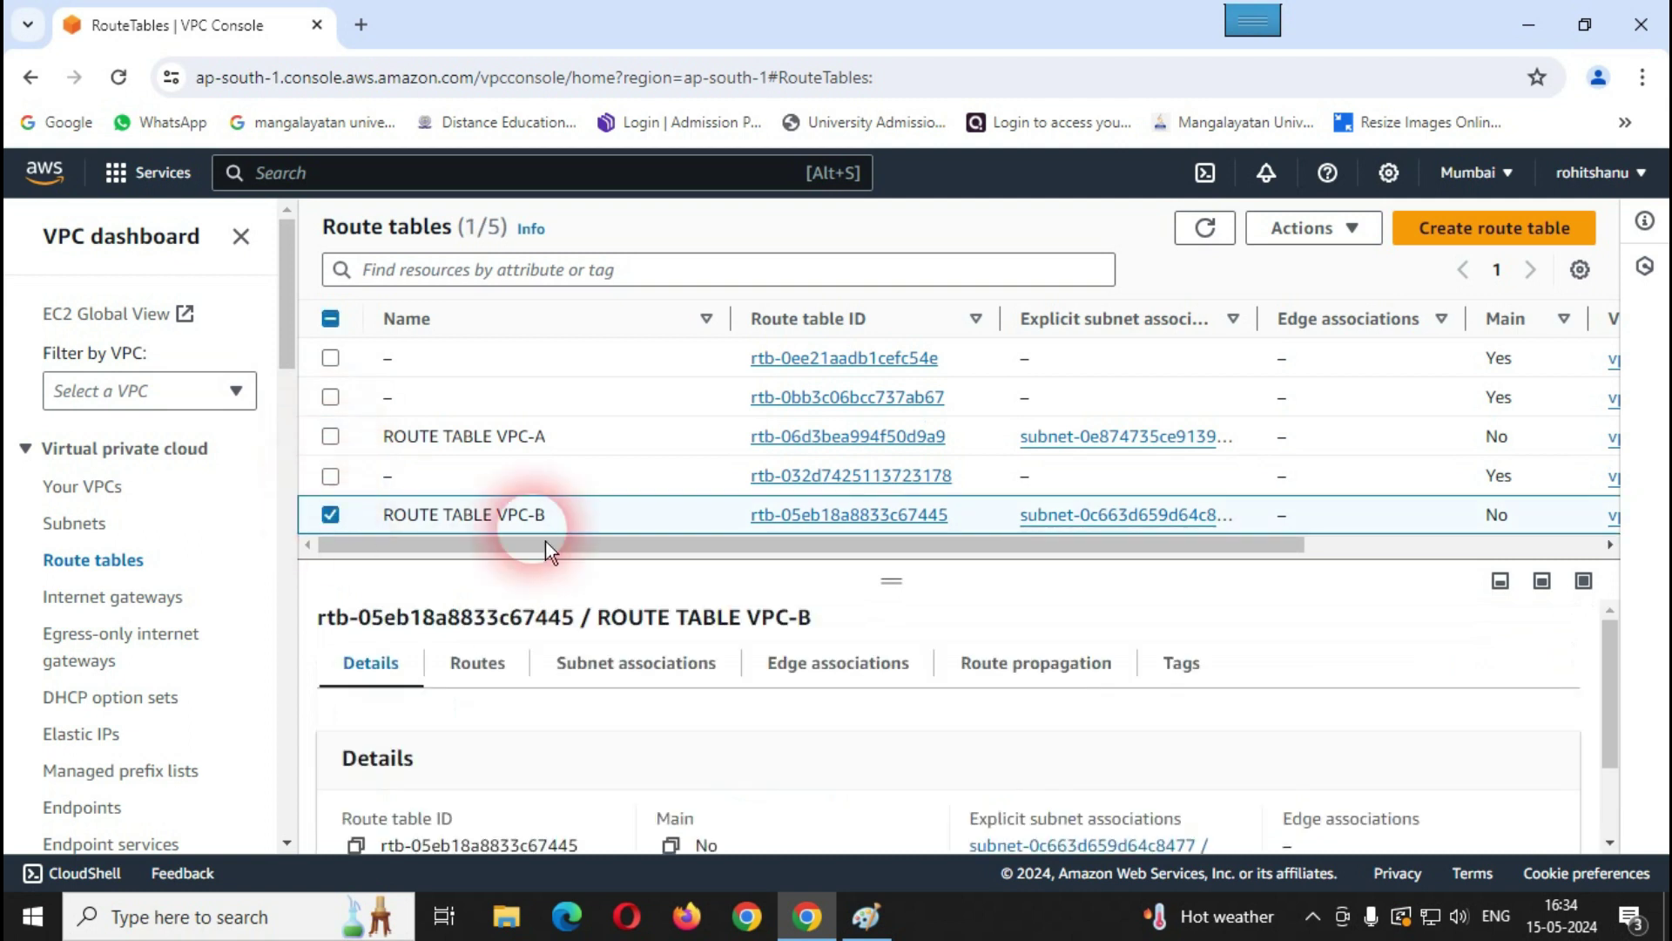
{"action": "left_click", "coordinate": [479, 691]}
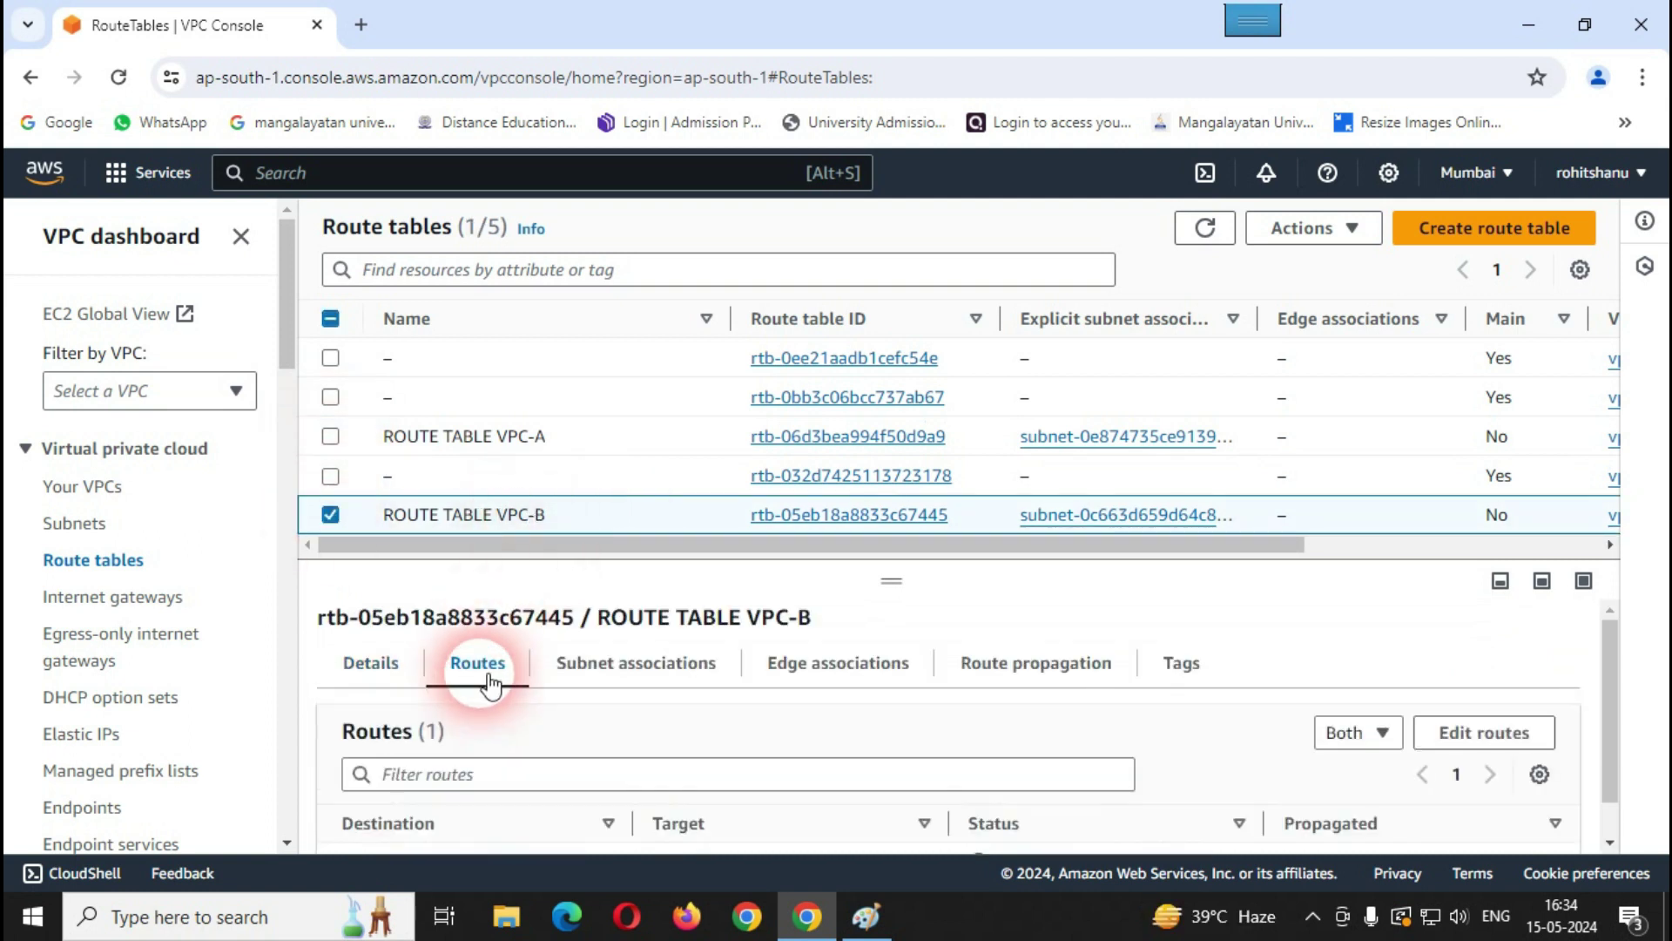
{"action": "left_click", "coordinate": [1482, 730]}
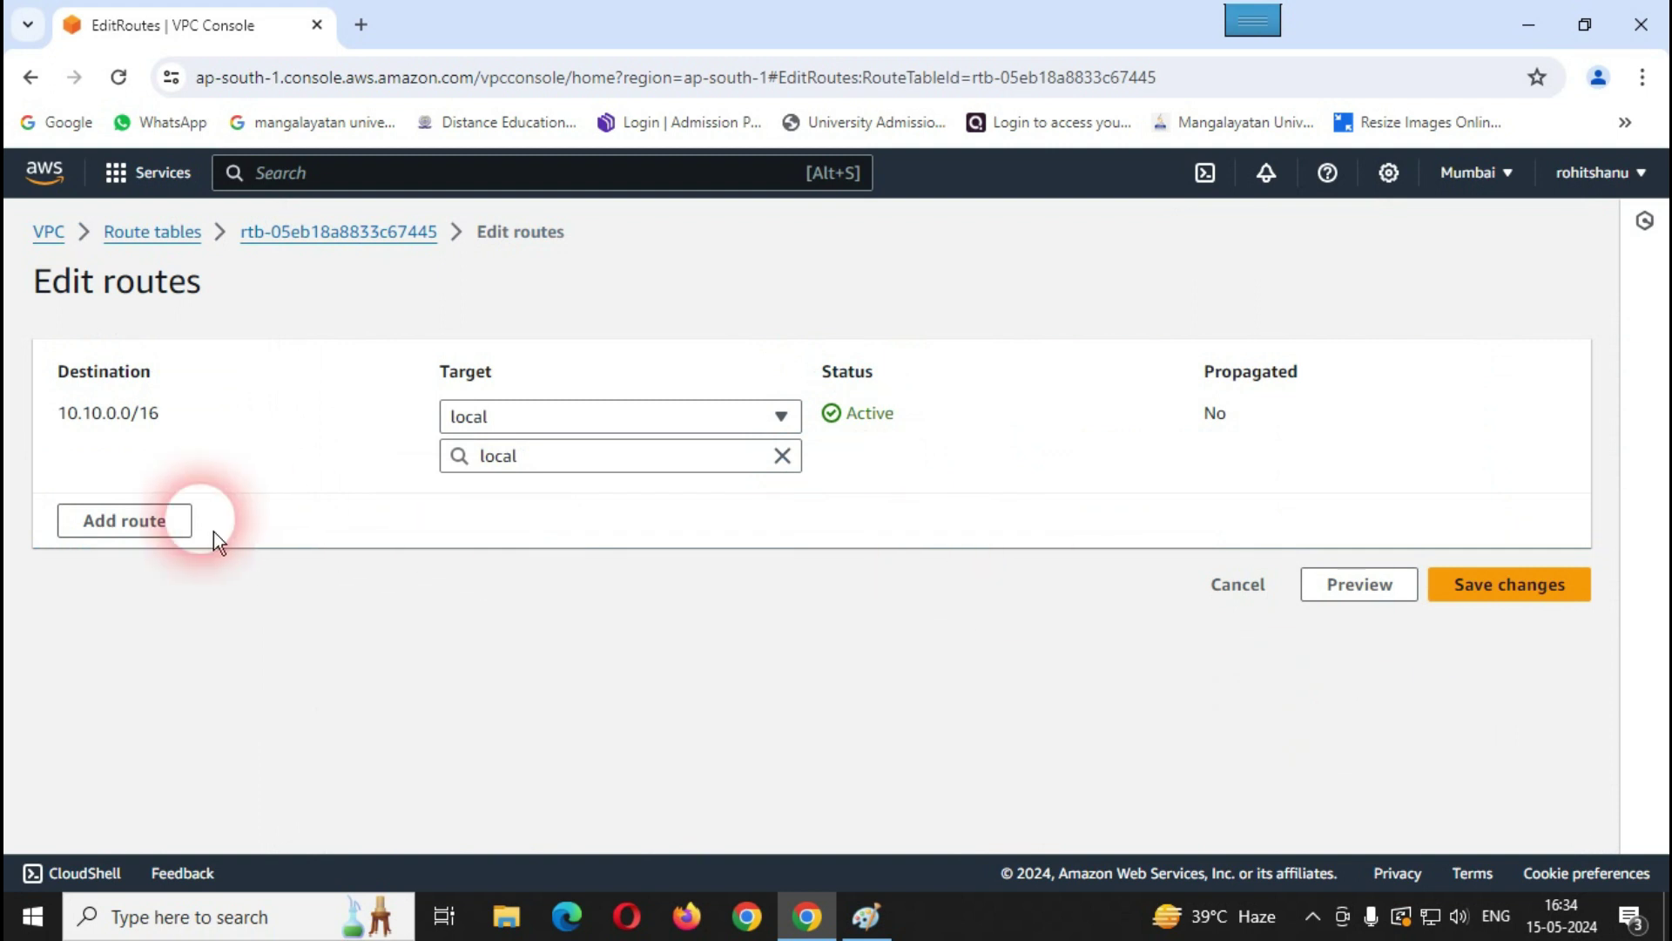
{"action": "left_click", "coordinate": [174, 522]}
{"action": "left_click", "coordinate": [241, 527]}
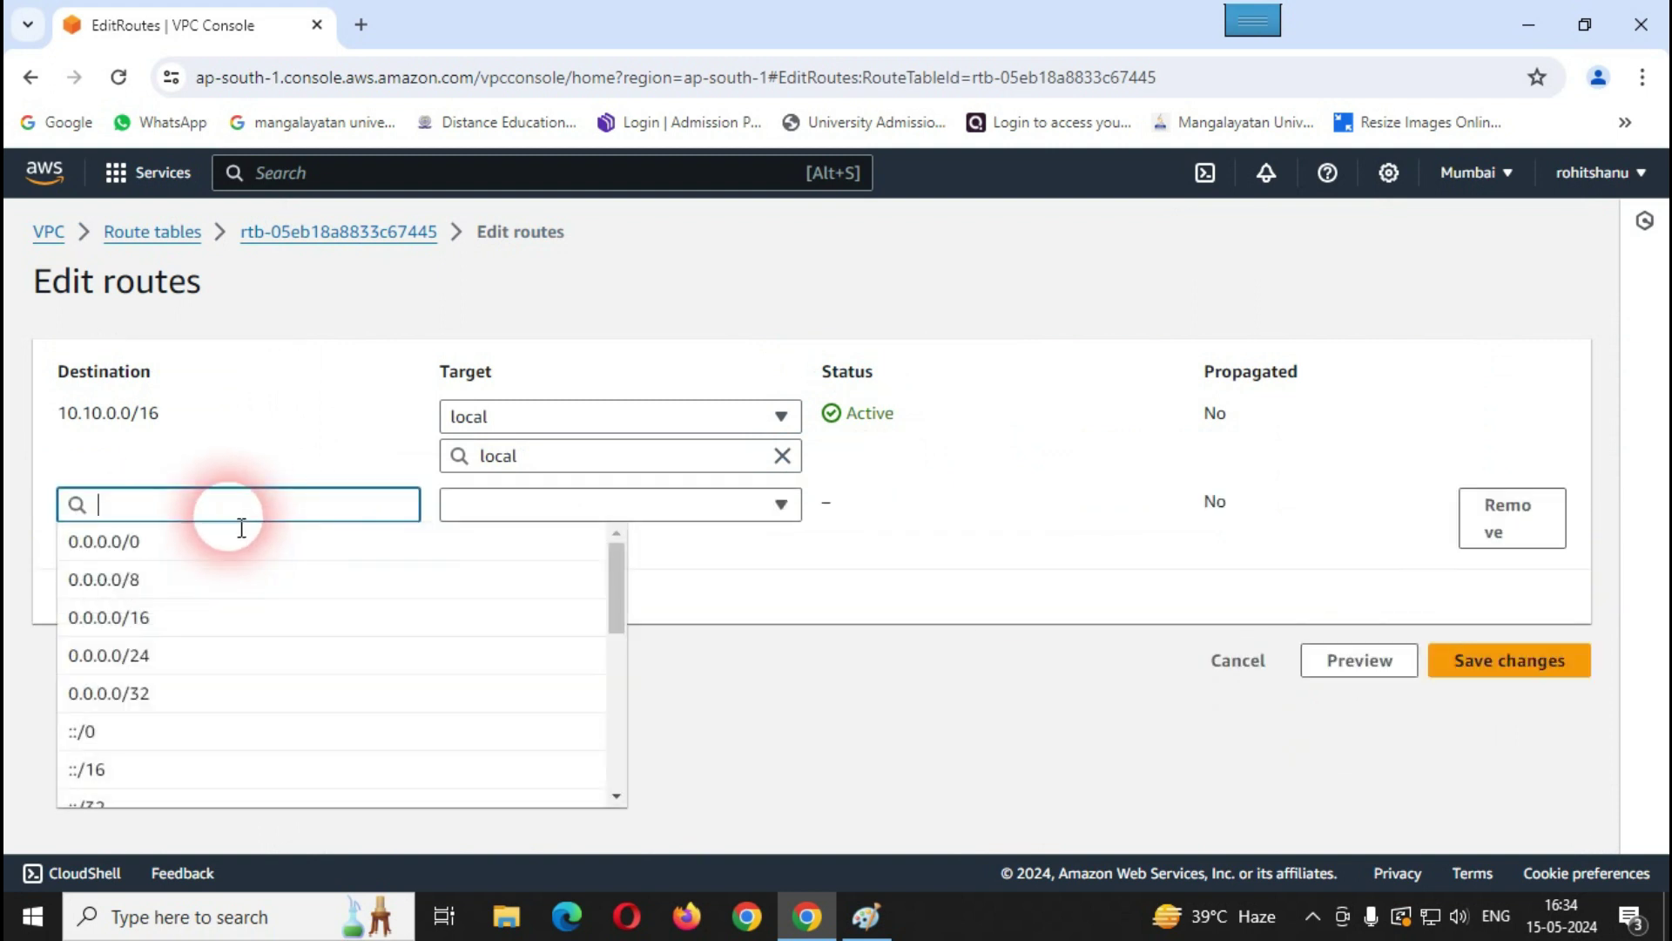
{"action": "left_click", "coordinate": [142, 545]}
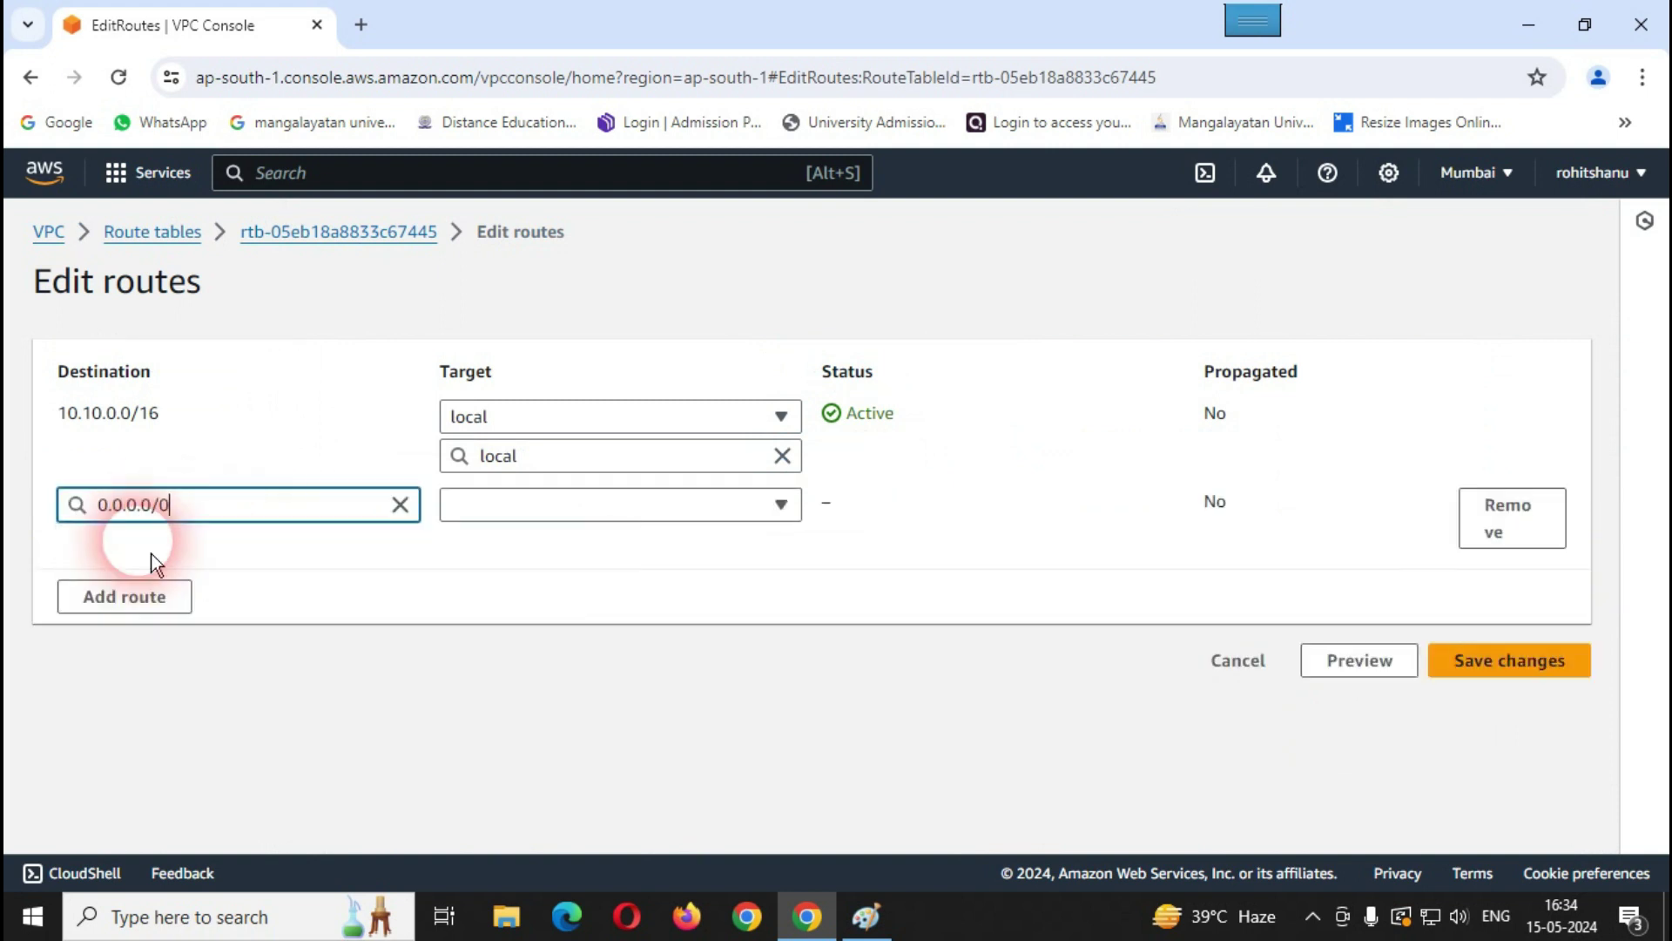
Step: Target VPC-B's new 0.0.0.0/0 route to the FOR VPC B internet gateway, save the route changes and dismiss the success notification
{"action": "left_click", "coordinate": [512, 510]}
{"action": "left_click", "coordinate": [563, 687]}
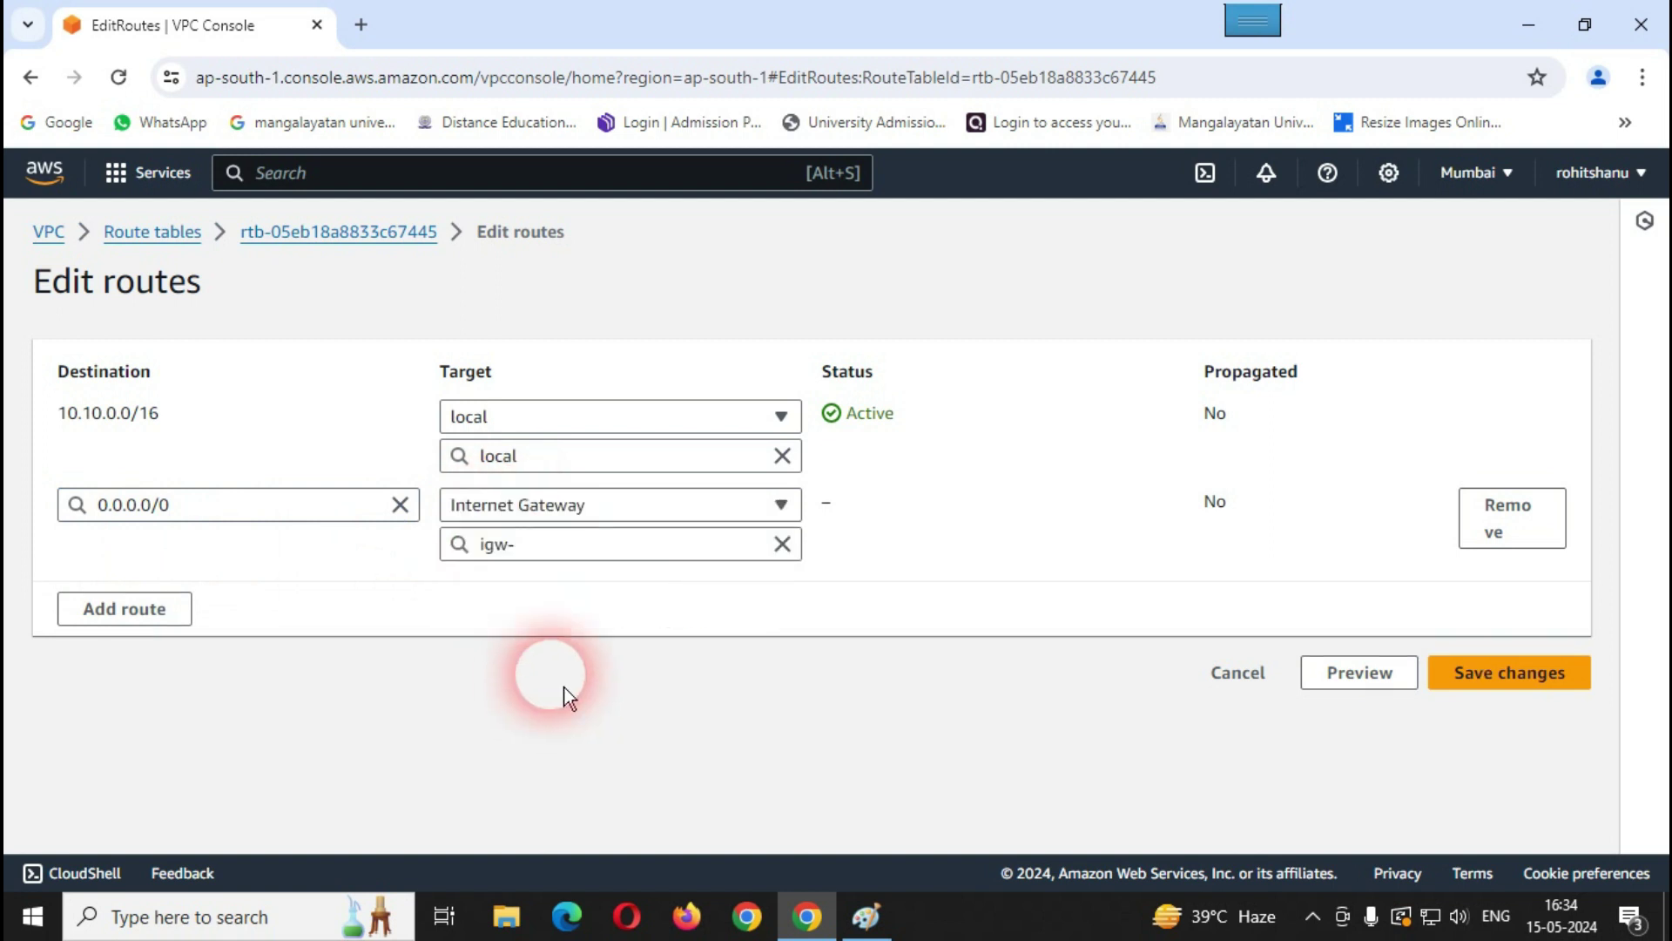
{"action": "left_click", "coordinate": [534, 549]}
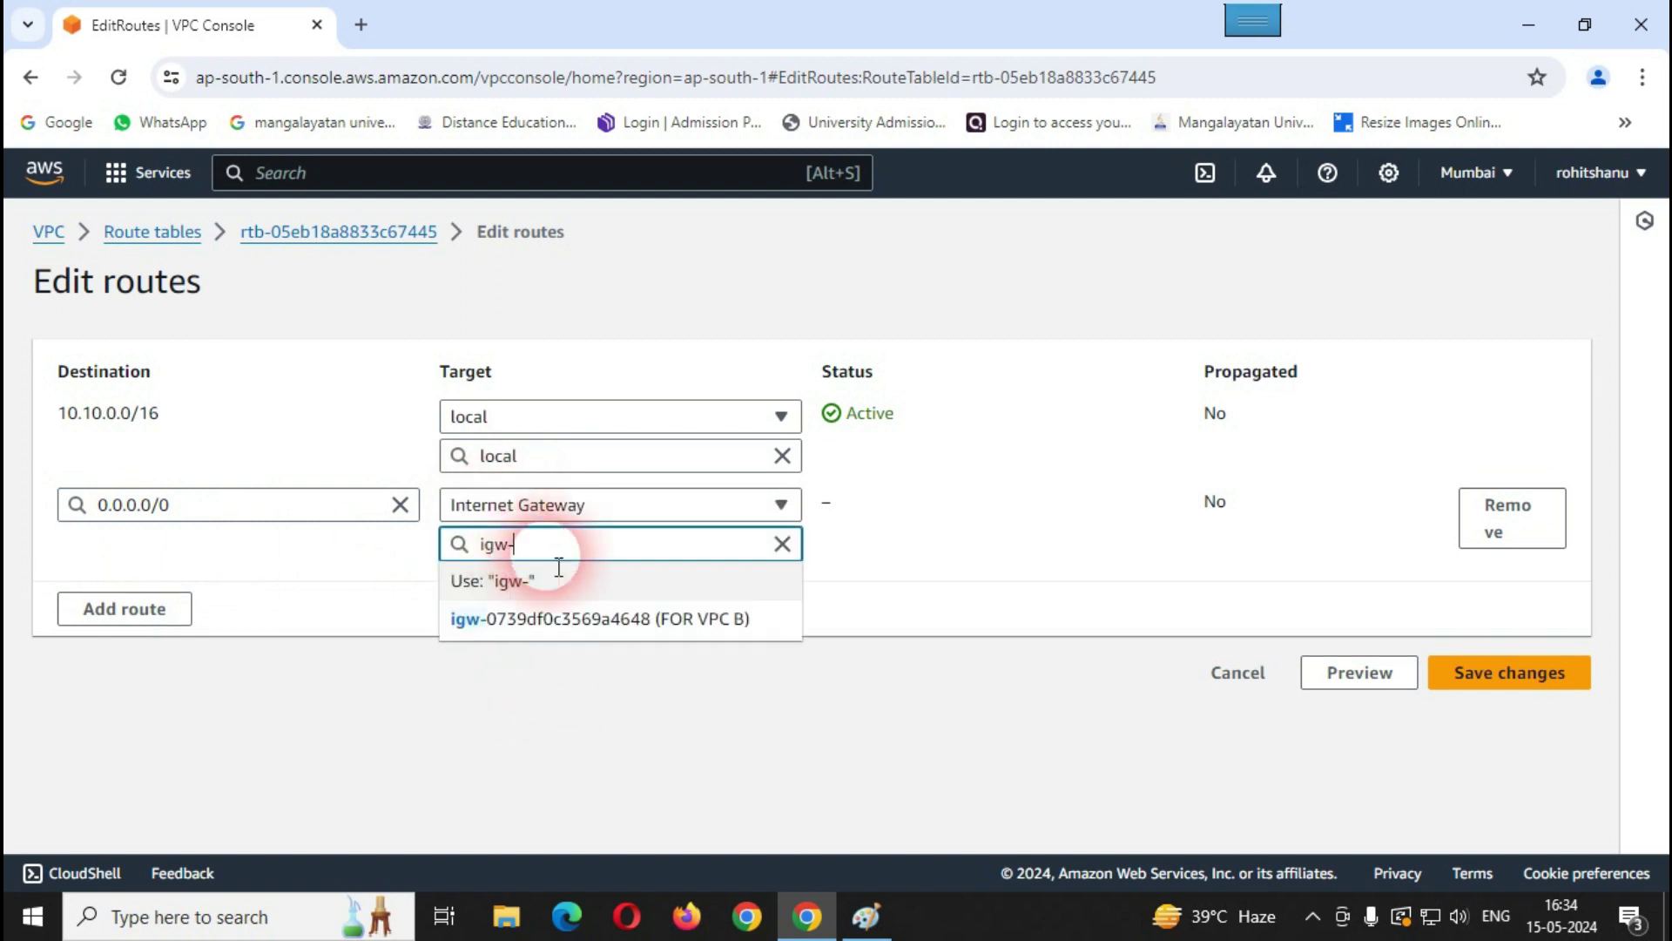
{"action": "left_click", "coordinate": [716, 625]}
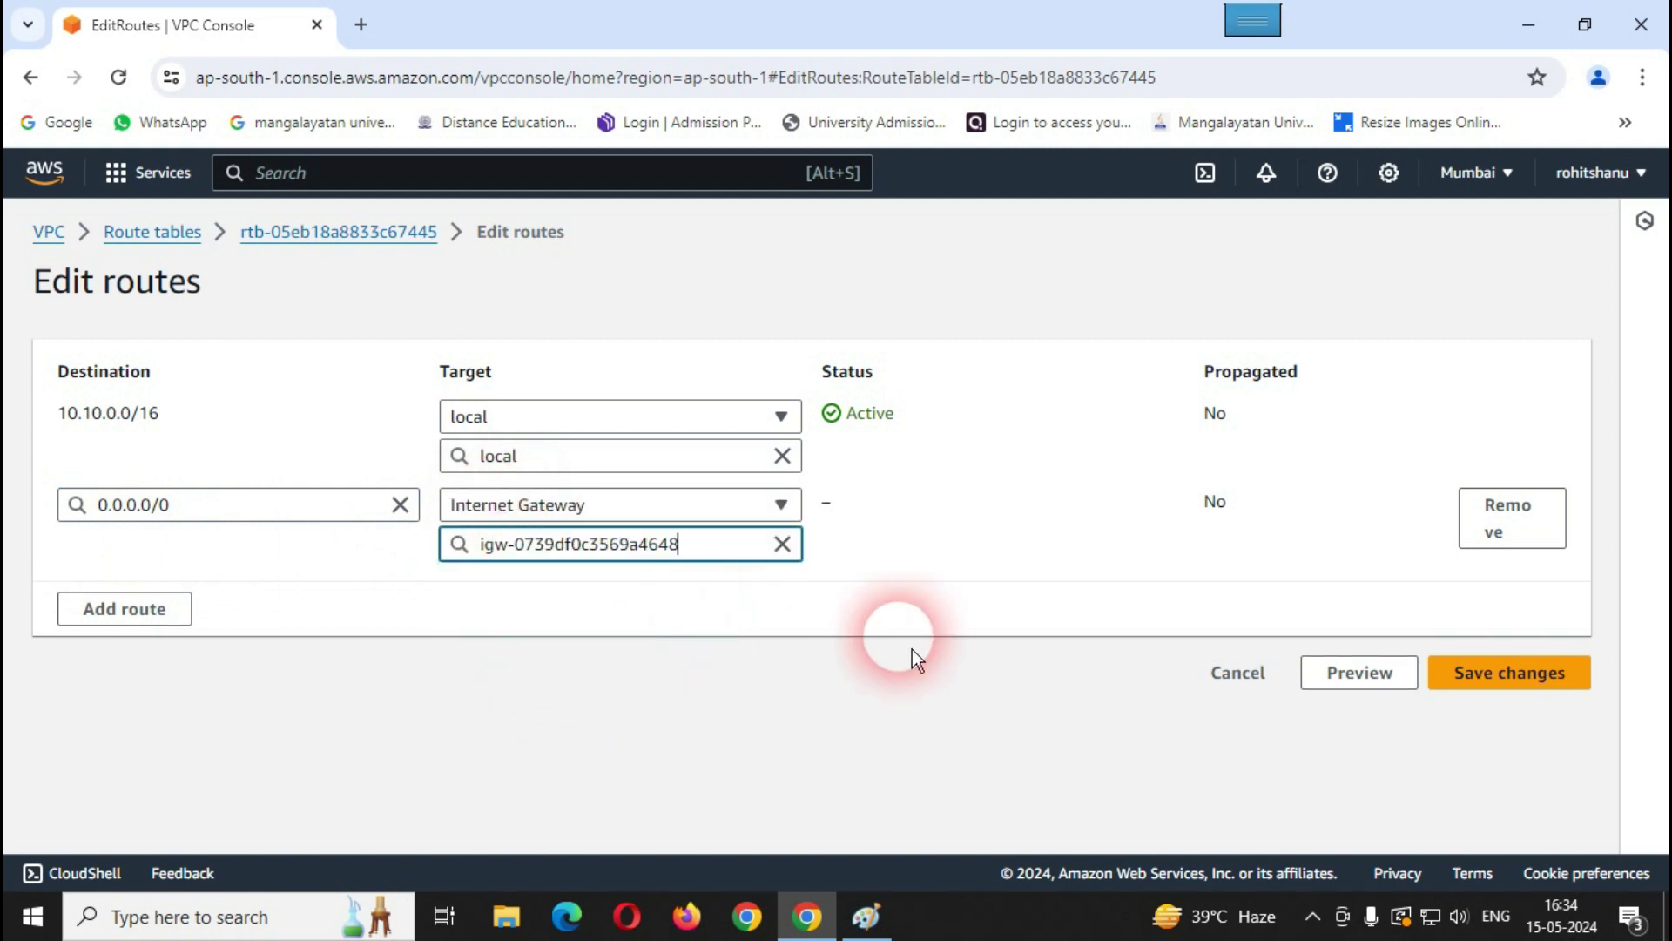
{"action": "left_click", "coordinate": [1495, 707]}
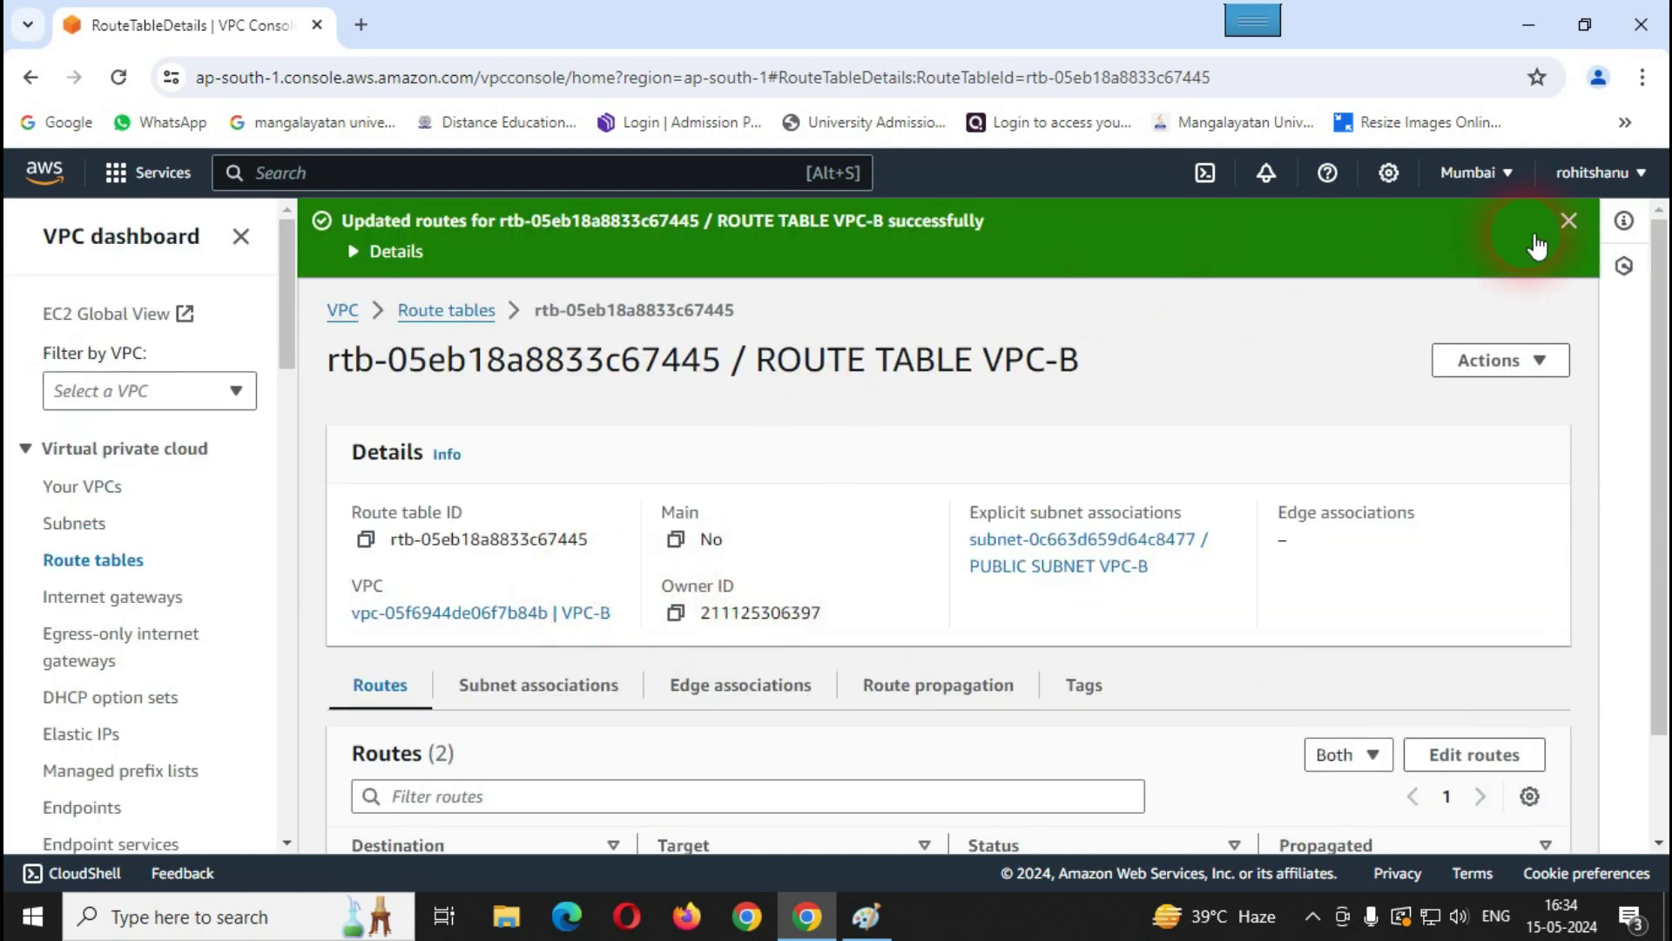
{"action": "left_click", "coordinate": [1569, 221]}
Step: Return to the route tables list and check the routes of ROUTE TABLE VPC-B
{"action": "left_click", "coordinate": [87, 564]}
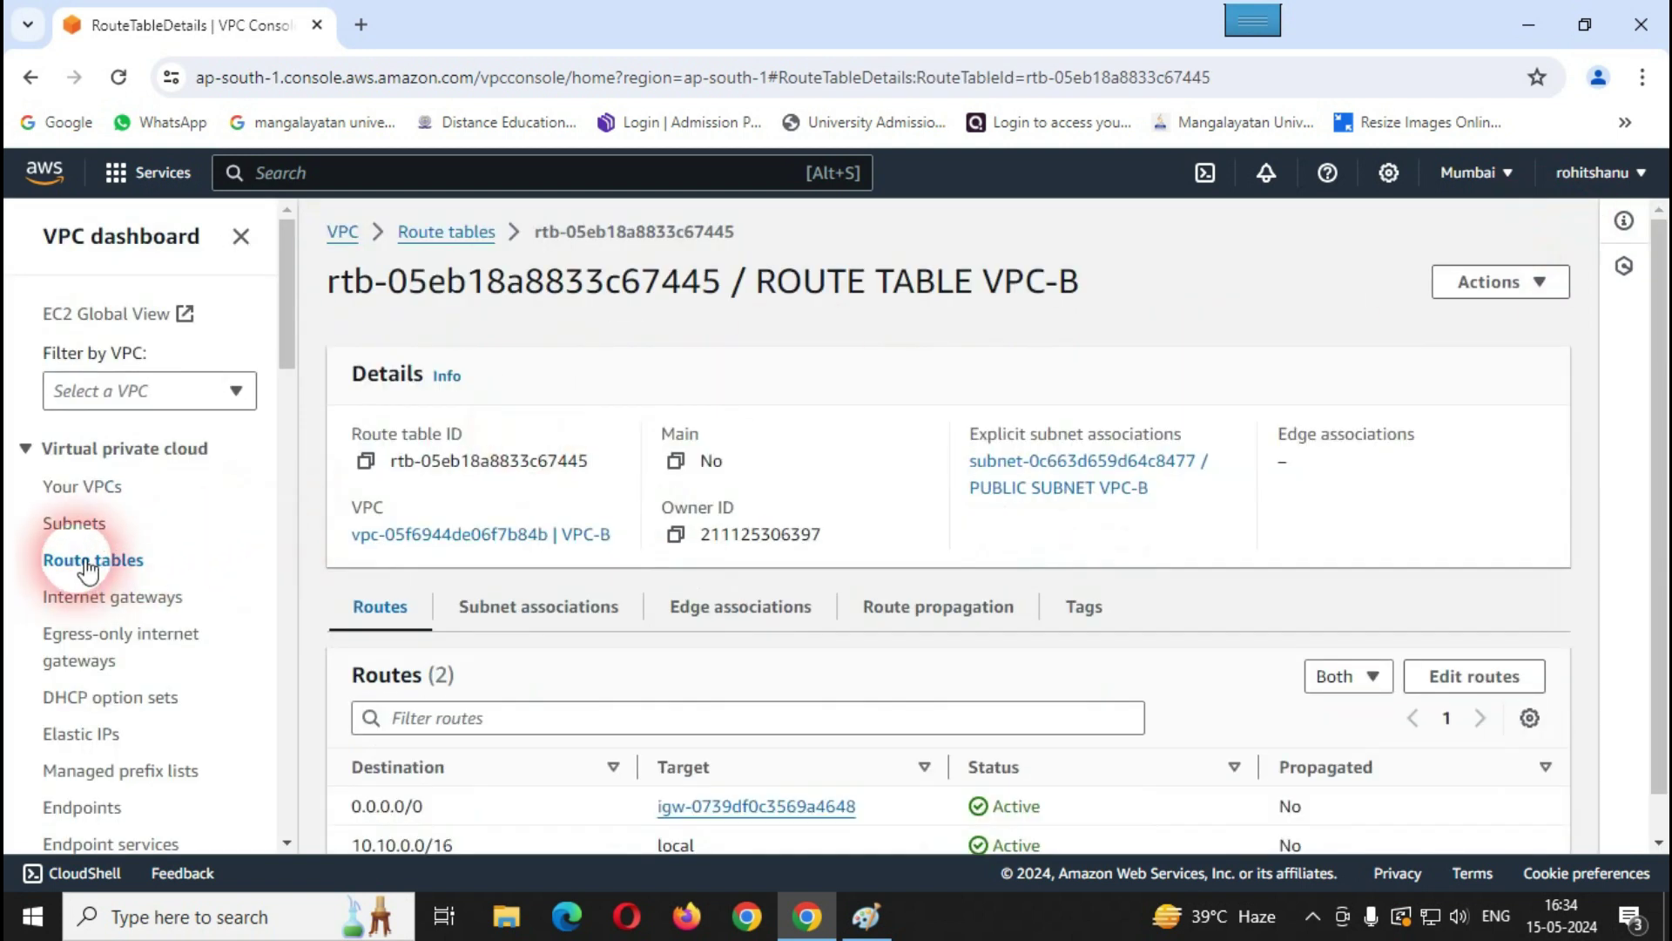
{"action": "scroll", "coordinate": [488, 655], "scroll_direction": "down", "scroll_amount": 1}
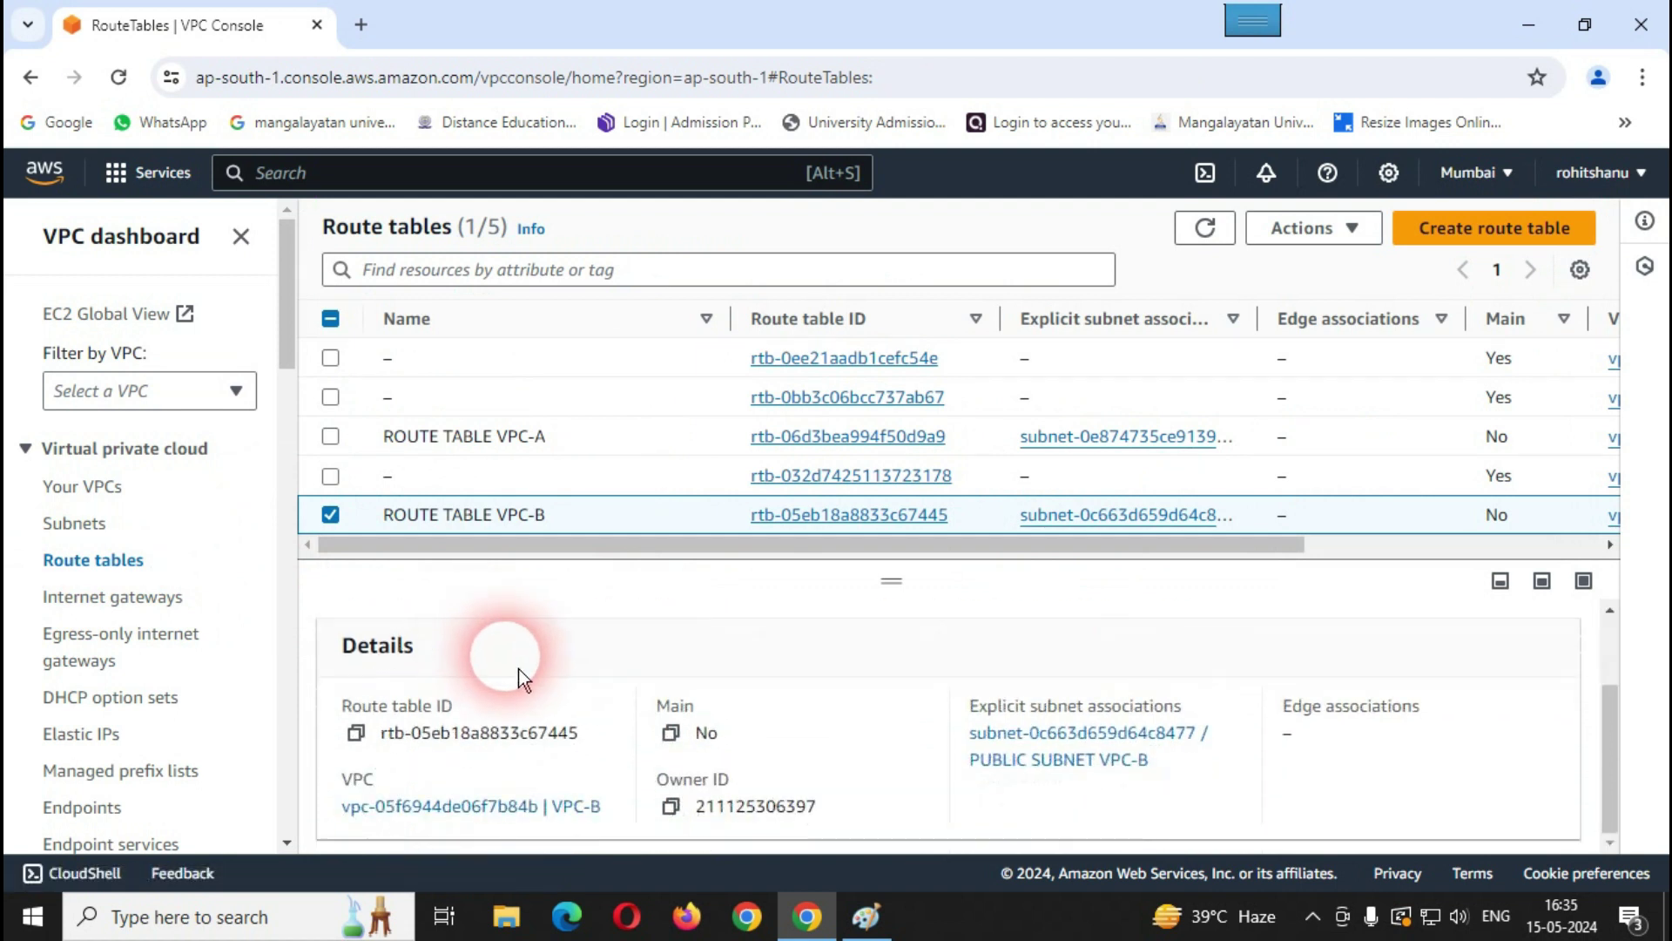
{"action": "scroll", "coordinate": [519, 667], "scroll_direction": "up", "scroll_amount": 1}
{"action": "left_click", "coordinate": [480, 664]}
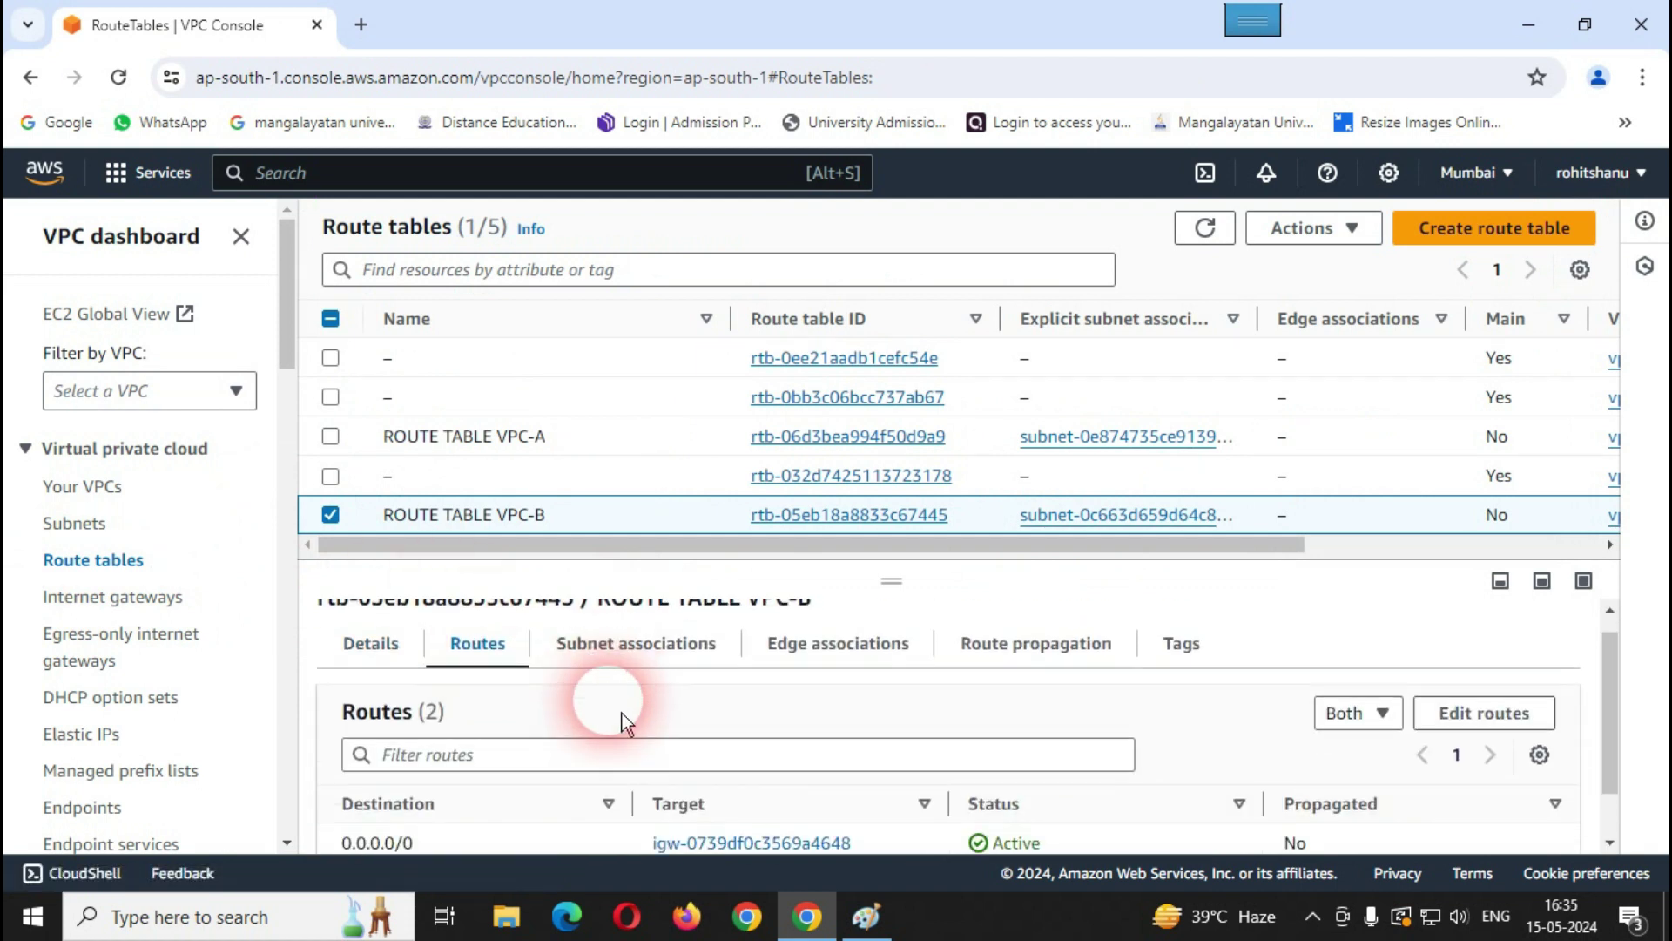
Step: Go to the VPC peering connections and open the form for creating a new peering connection
{"action": "scroll", "coordinate": [626, 722], "scroll_direction": "down", "scroll_amount": 1}
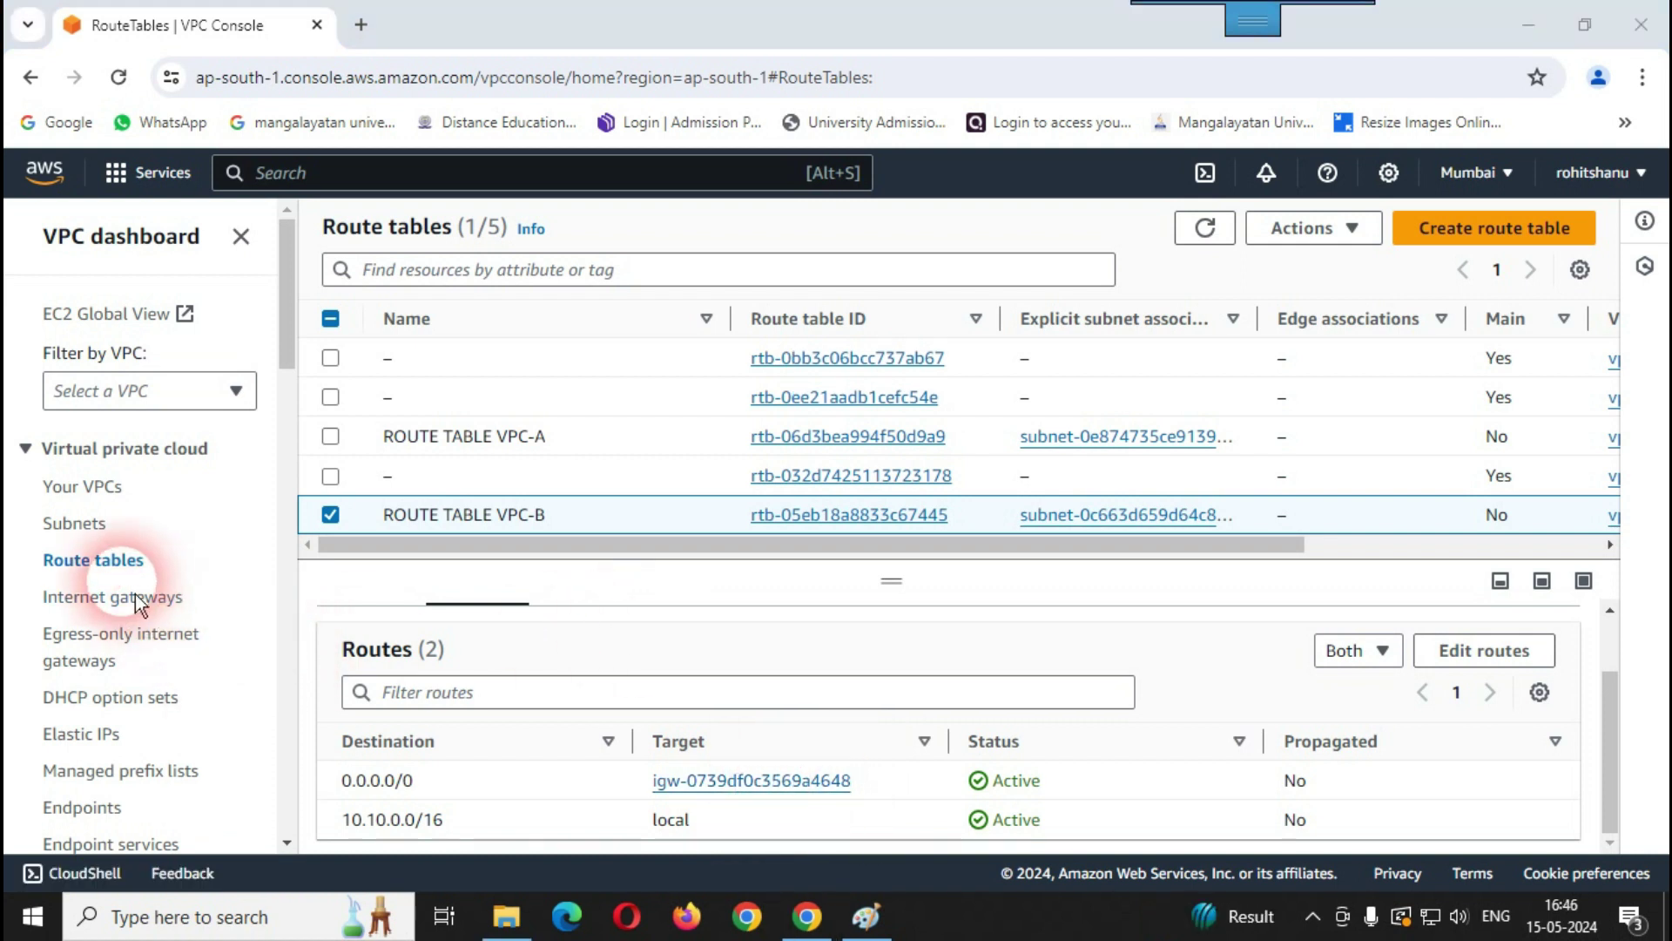
{"action": "scroll", "coordinate": [122, 641], "scroll_direction": "down", "scroll_amount": 3}
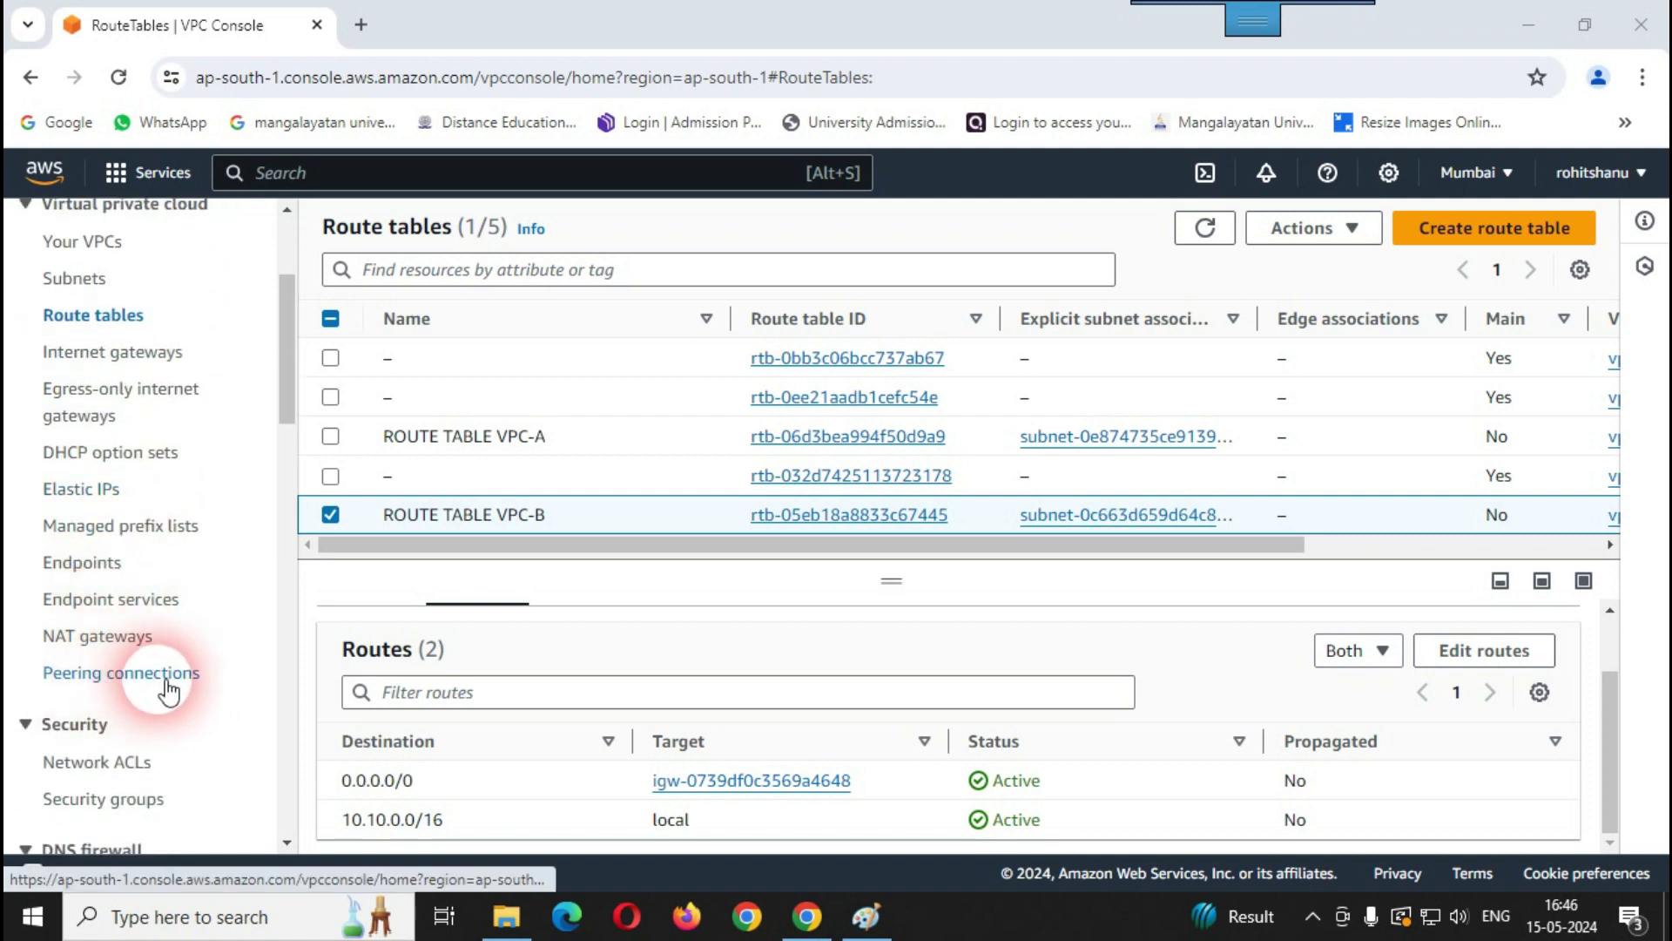
{"action": "left_click", "coordinate": [158, 690]}
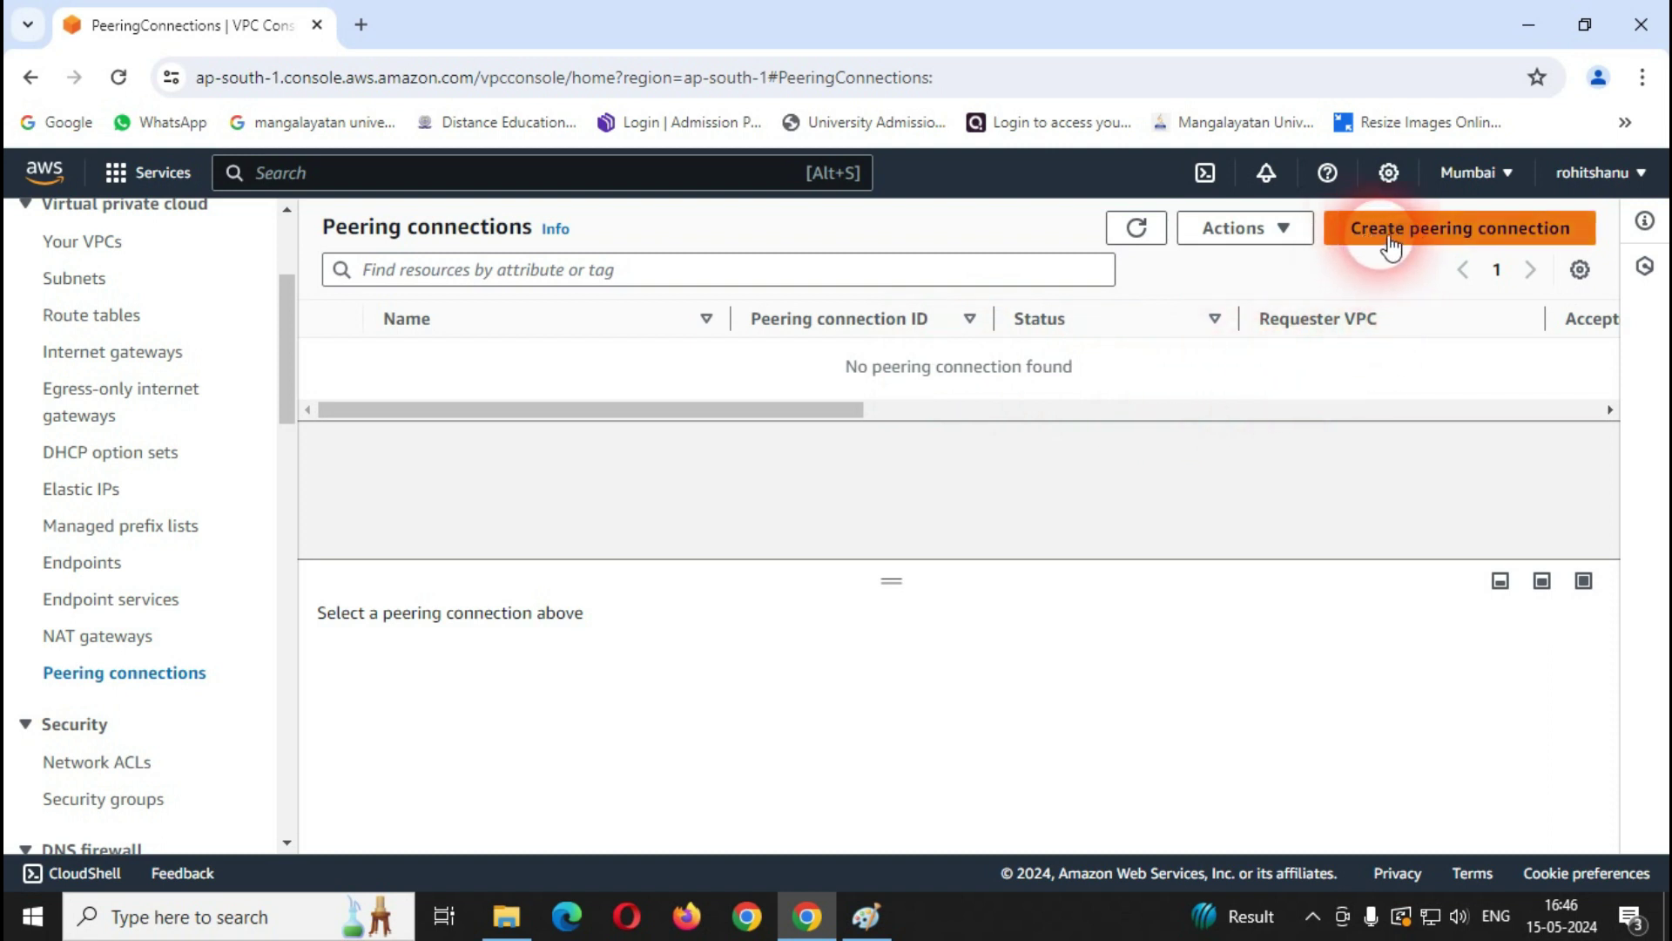
{"action": "left_click", "coordinate": [1481, 235]}
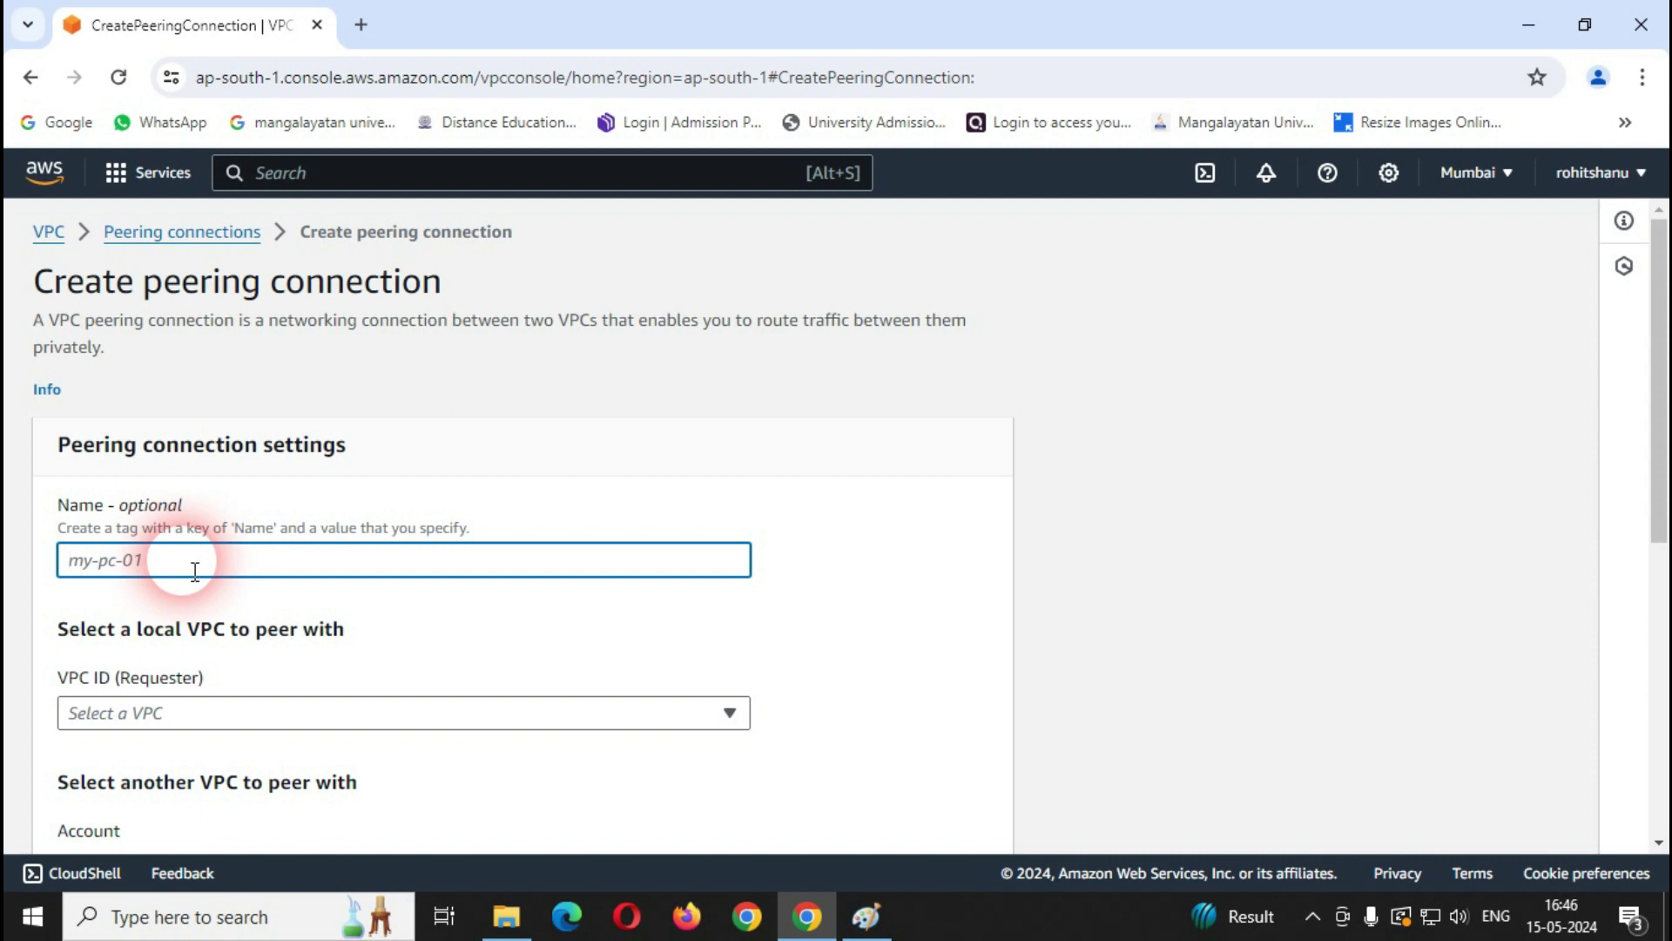
Step: Switch to the Paint diagram and handwrite a circled R above the VPC-A list and a circled A above the VPC-B list
{"action": "left_click", "coordinate": [864, 914]}
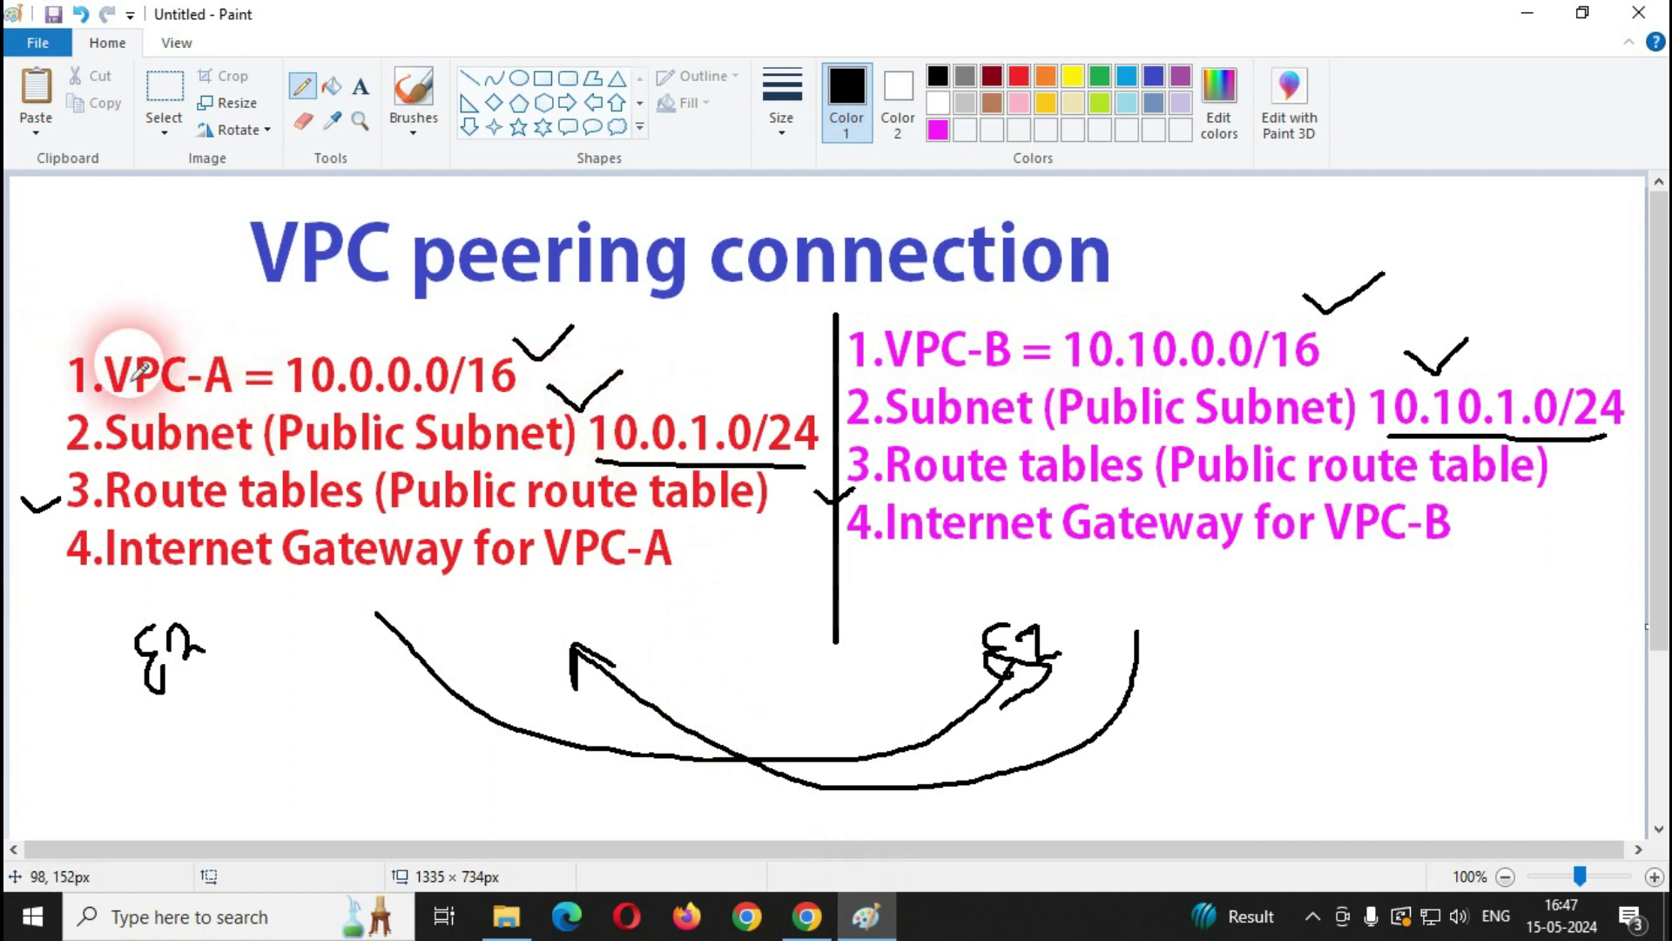
{"action": "mouse_move", "coordinate": [102, 327]}
{"action": "left_mouse_down"}
{"action": "mouse_move", "coordinate": [123, 273]}
{"action": "mouse_move", "coordinate": [122, 304]}
{"action": "mouse_move", "coordinate": [161, 342]}
{"action": "left_mouse_up"}
{"action": "mouse_move", "coordinate": [1172, 272]}
{"action": "left_mouse_down"}
{"action": "mouse_move", "coordinate": [1185, 294]}
{"action": "mouse_move", "coordinate": [1183, 251]}
{"action": "mouse_move", "coordinate": [1197, 264]}
{"action": "left_mouse_up"}
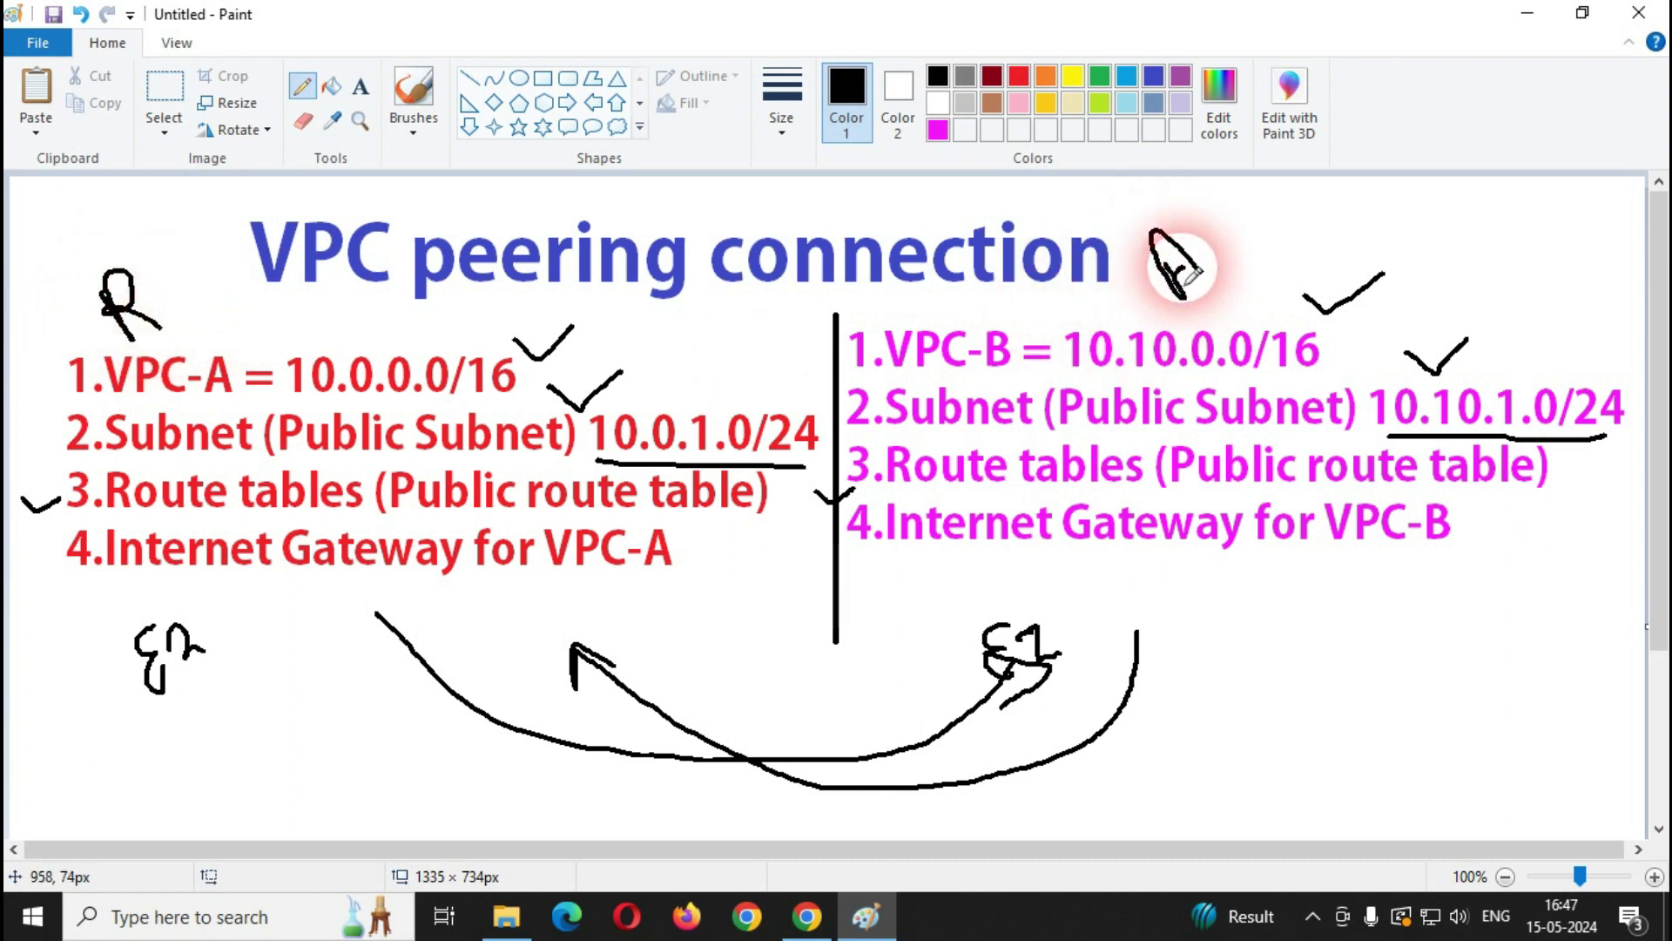
{"action": "mouse_move", "coordinate": [161, 260]}
{"action": "left_mouse_down"}
{"action": "mouse_move", "coordinate": [123, 255]}
{"action": "mouse_move", "coordinate": [80, 283]}
{"action": "mouse_move", "coordinate": [98, 331]}
{"action": "mouse_move", "coordinate": [157, 348]}
{"action": "mouse_move", "coordinate": [177, 289]}
{"action": "mouse_move", "coordinate": [163, 263]}
{"action": "left_mouse_up"}
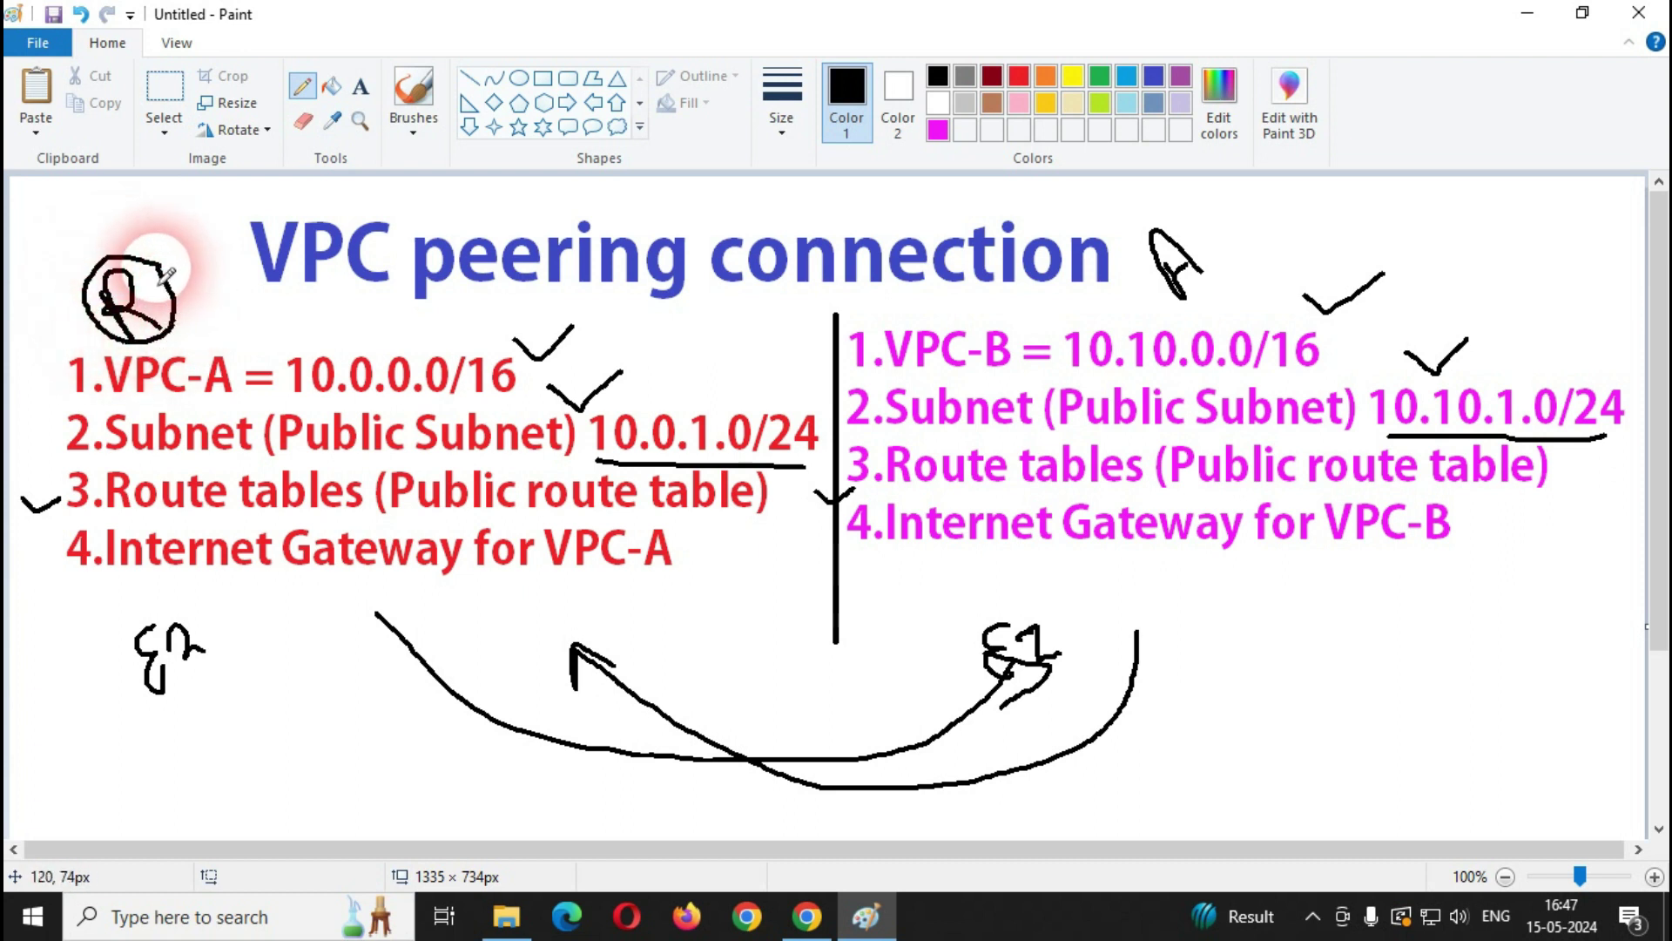
{"action": "mouse_move", "coordinate": [1220, 231]}
{"action": "left_mouse_down"}
{"action": "mouse_move", "coordinate": [1172, 206]}
{"action": "mouse_move", "coordinate": [1161, 250]}
{"action": "mouse_move", "coordinate": [1182, 315]}
{"action": "mouse_move", "coordinate": [1215, 283]}
{"action": "mouse_move", "coordinate": [1212, 222]}
{"action": "left_mouse_up"}
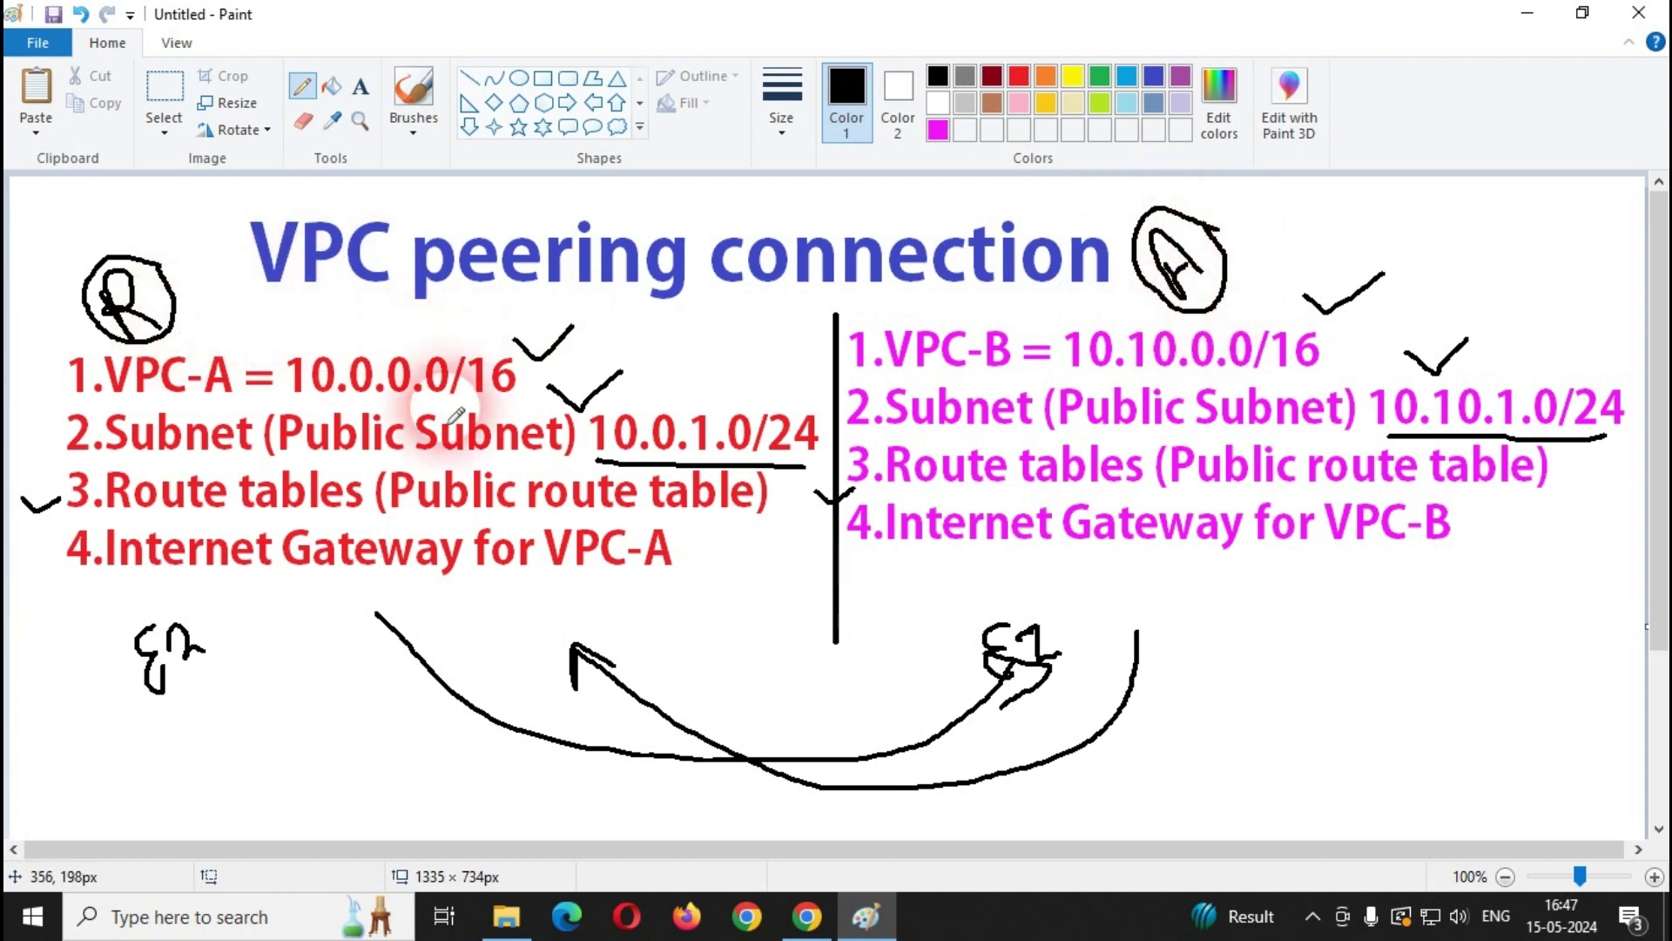
Step: Return to the peering form in Chrome, name the connection VPC-A-TO-VPC-B and choose VPC-A as the requester VPC
{"action": "left_click", "coordinate": [810, 910]}
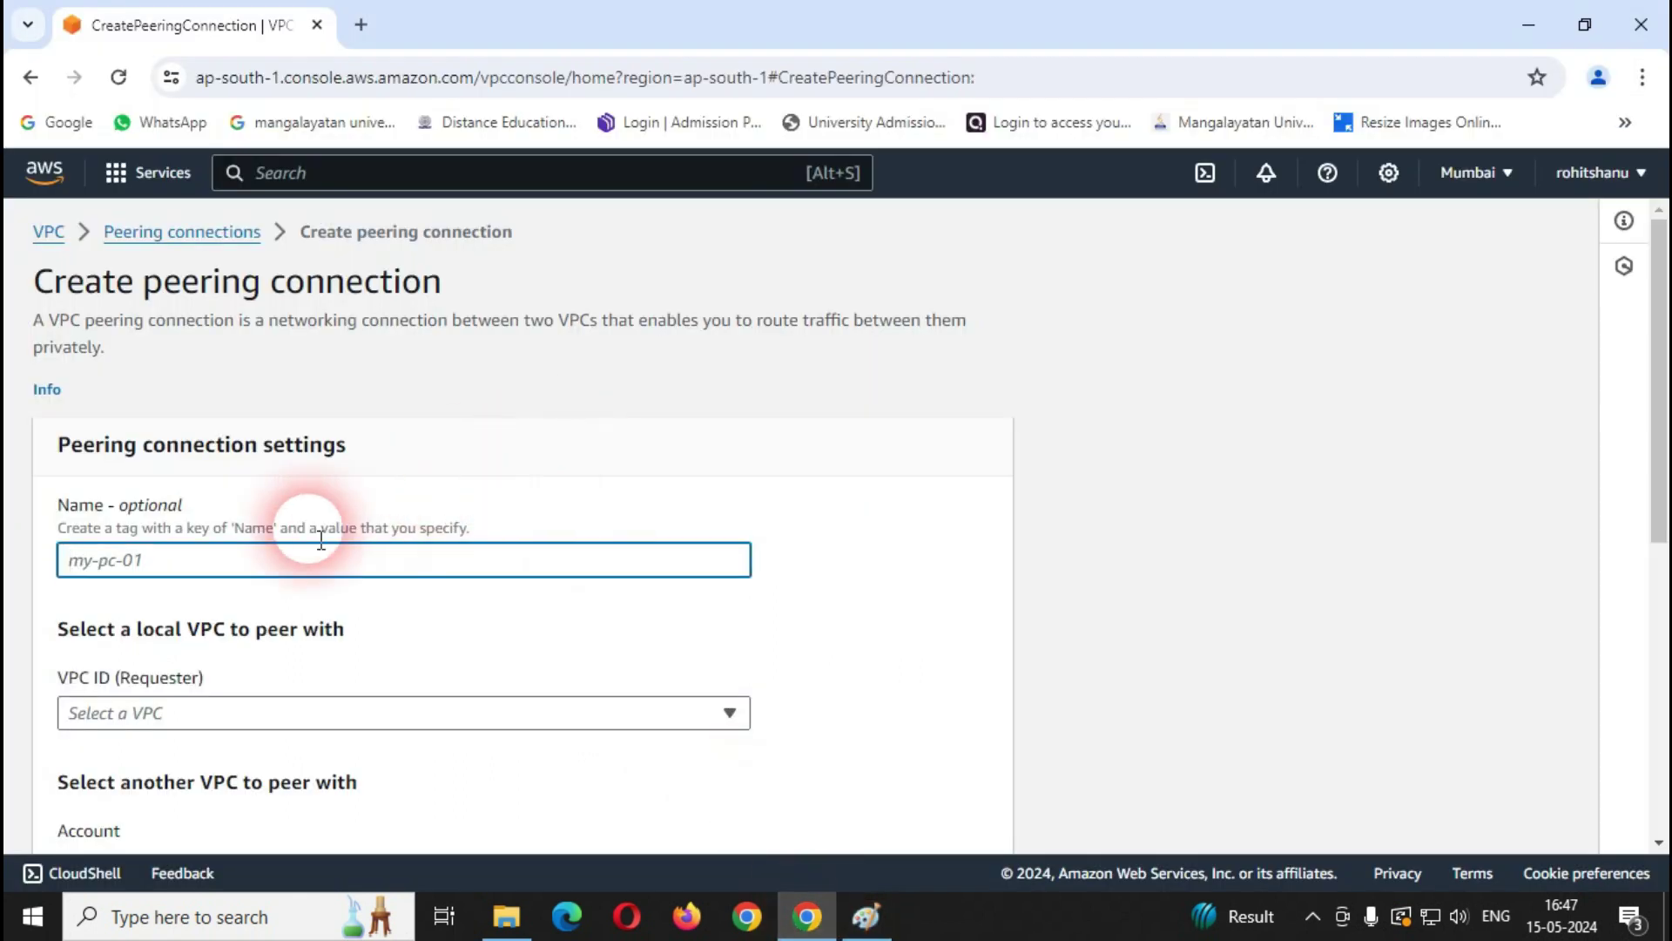
{"action": "left_click", "coordinate": [309, 557]}
{"action": "type", "text": "VPC-A-TO-VPC-B"}
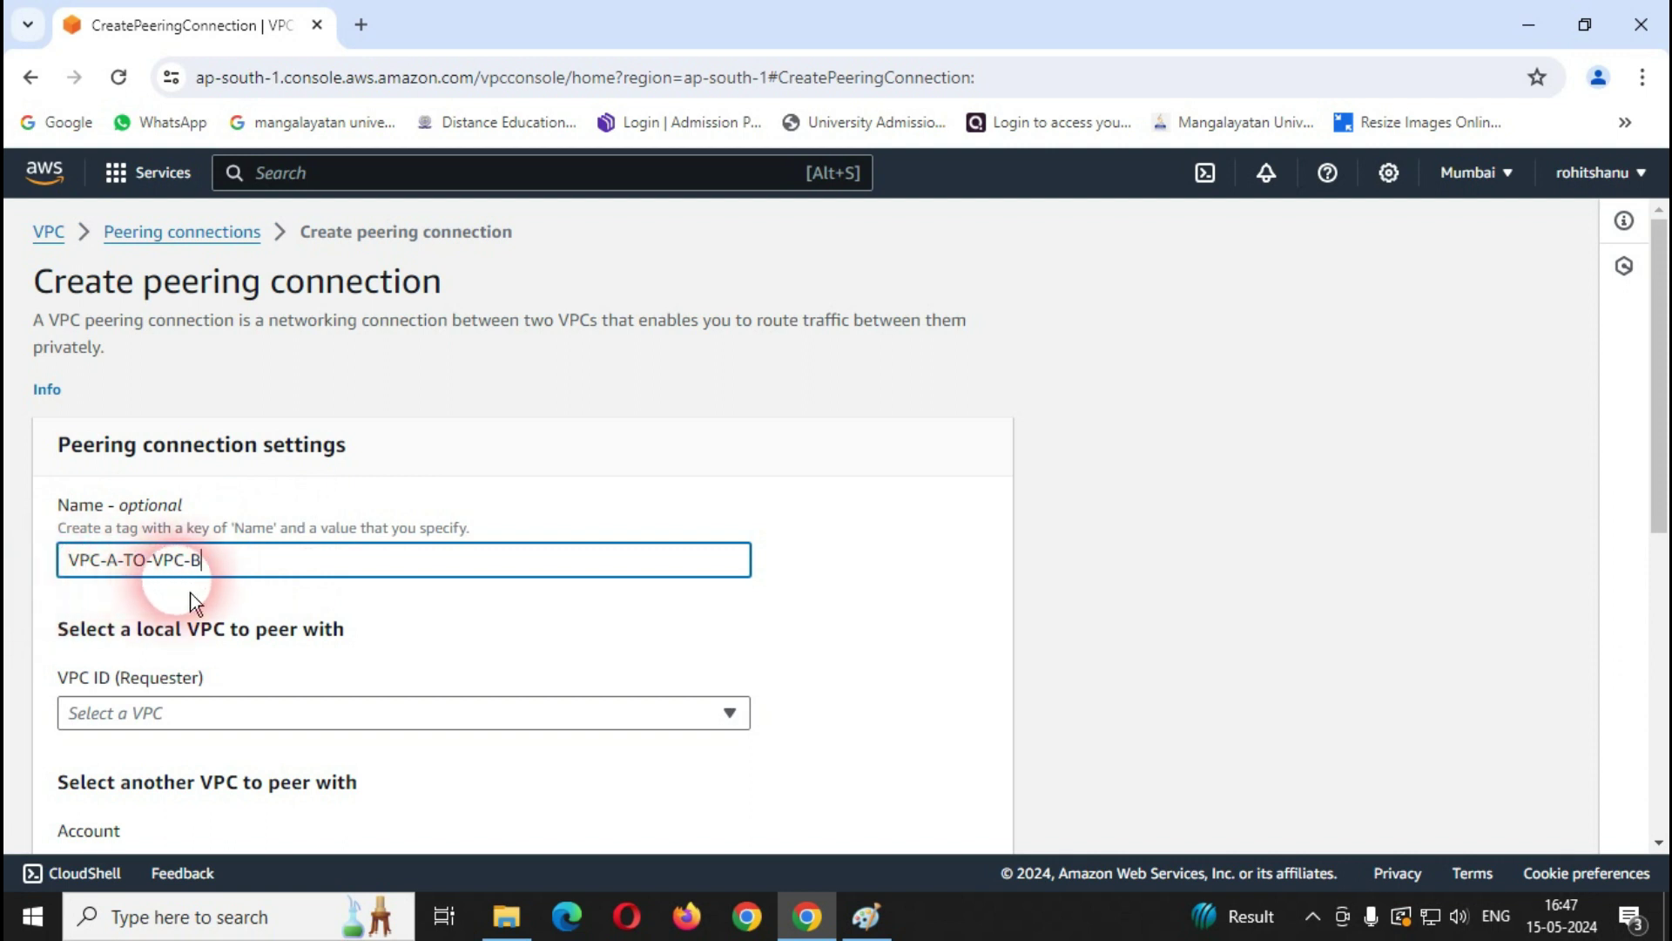
{"action": "scroll", "coordinate": [237, 599], "scroll_direction": "down", "scroll_amount": 2}
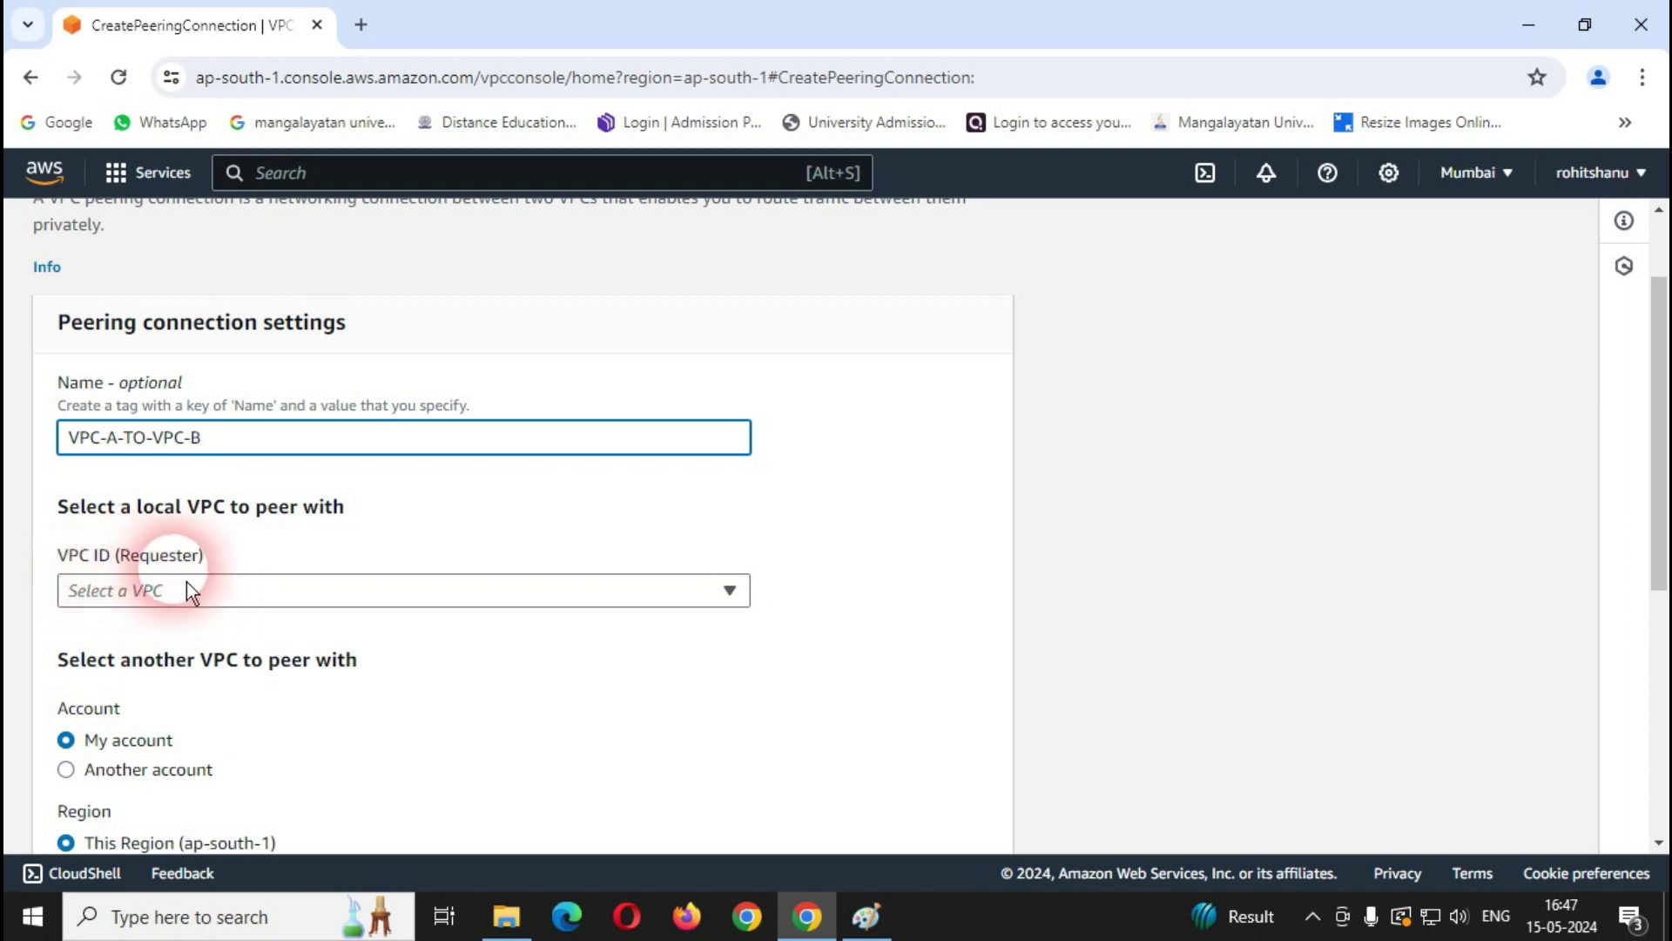
{"action": "left_click", "coordinate": [263, 605]}
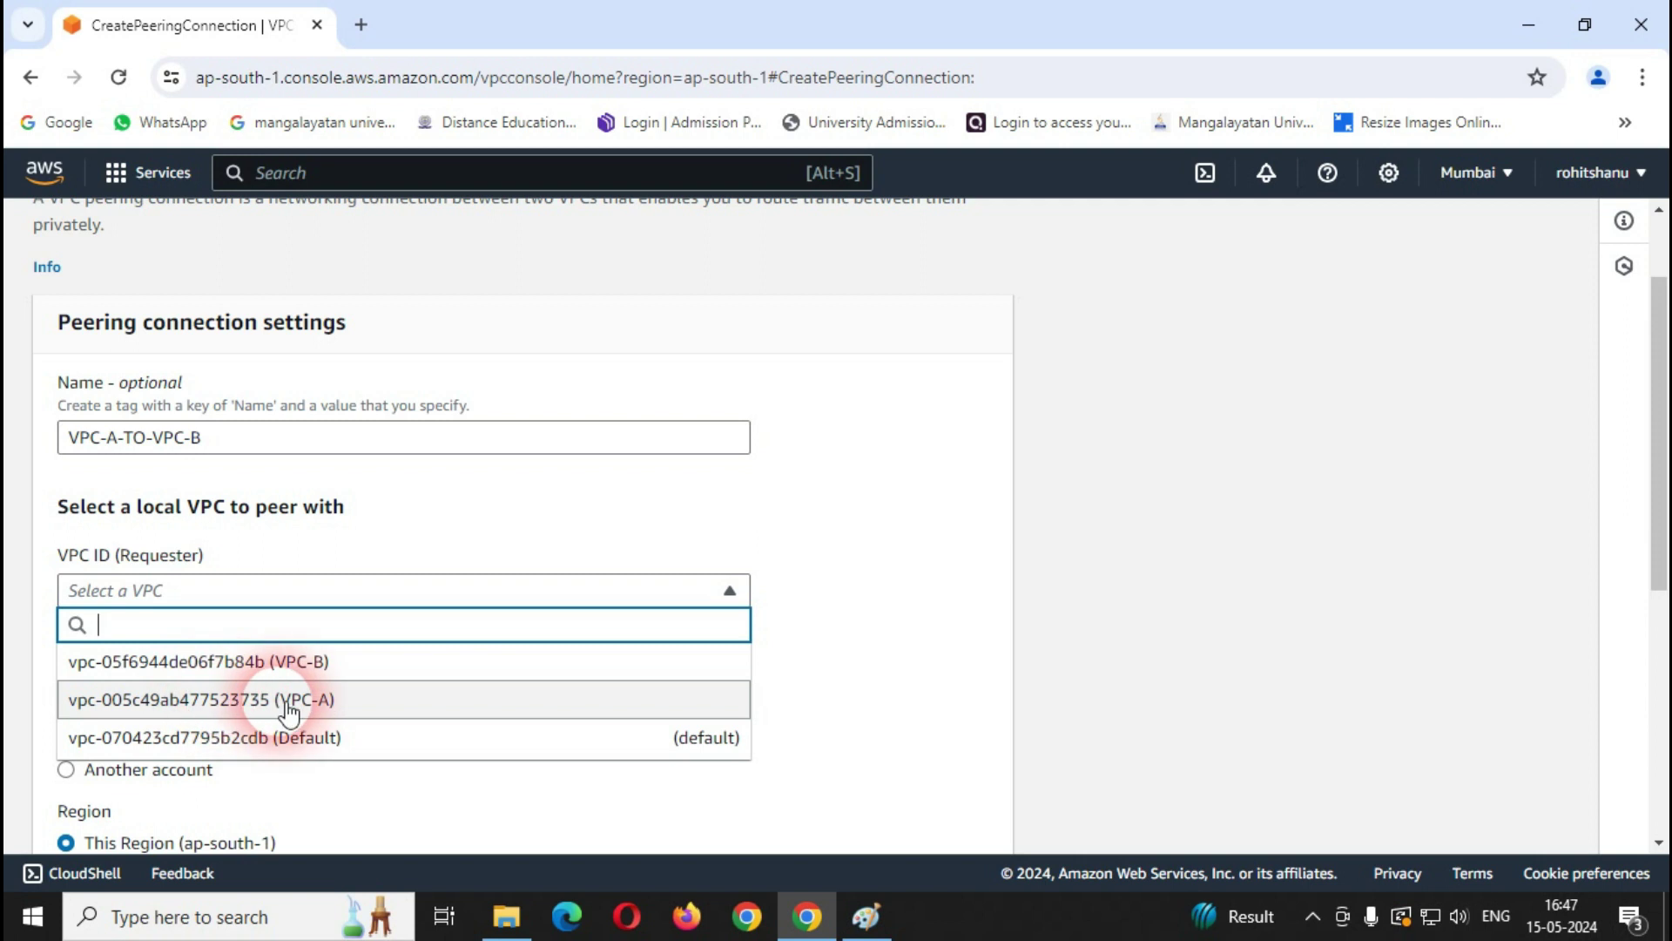
{"action": "left_click", "coordinate": [315, 707]}
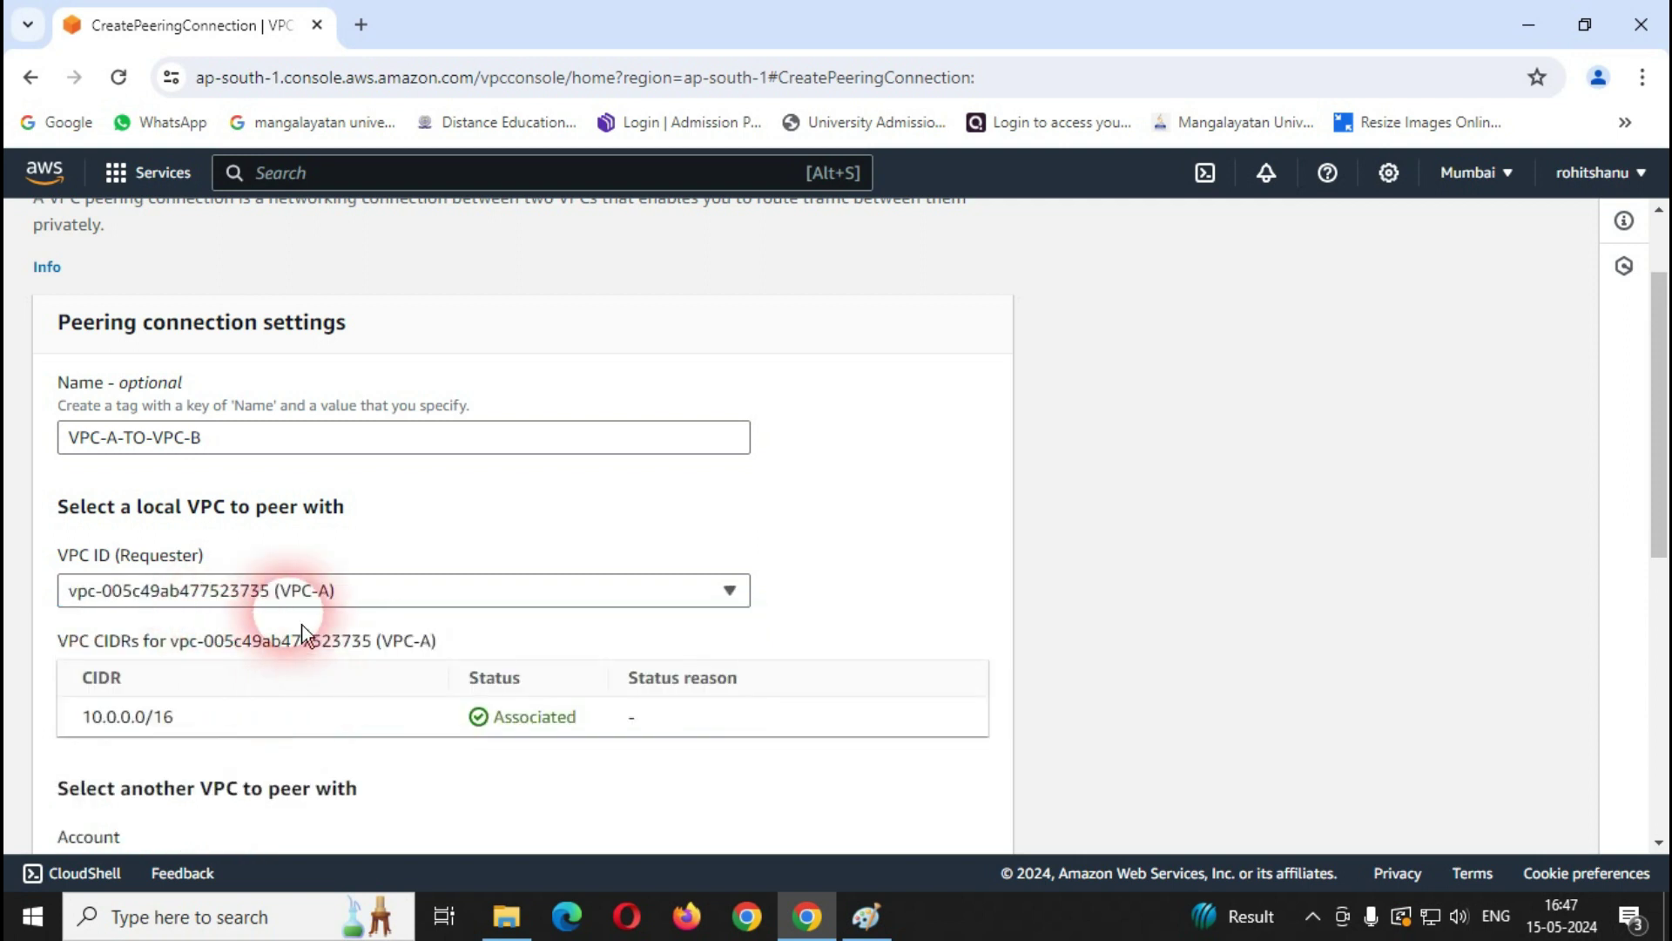
{"action": "scroll", "coordinate": [181, 610], "scroll_direction": "down", "scroll_amount": 1}
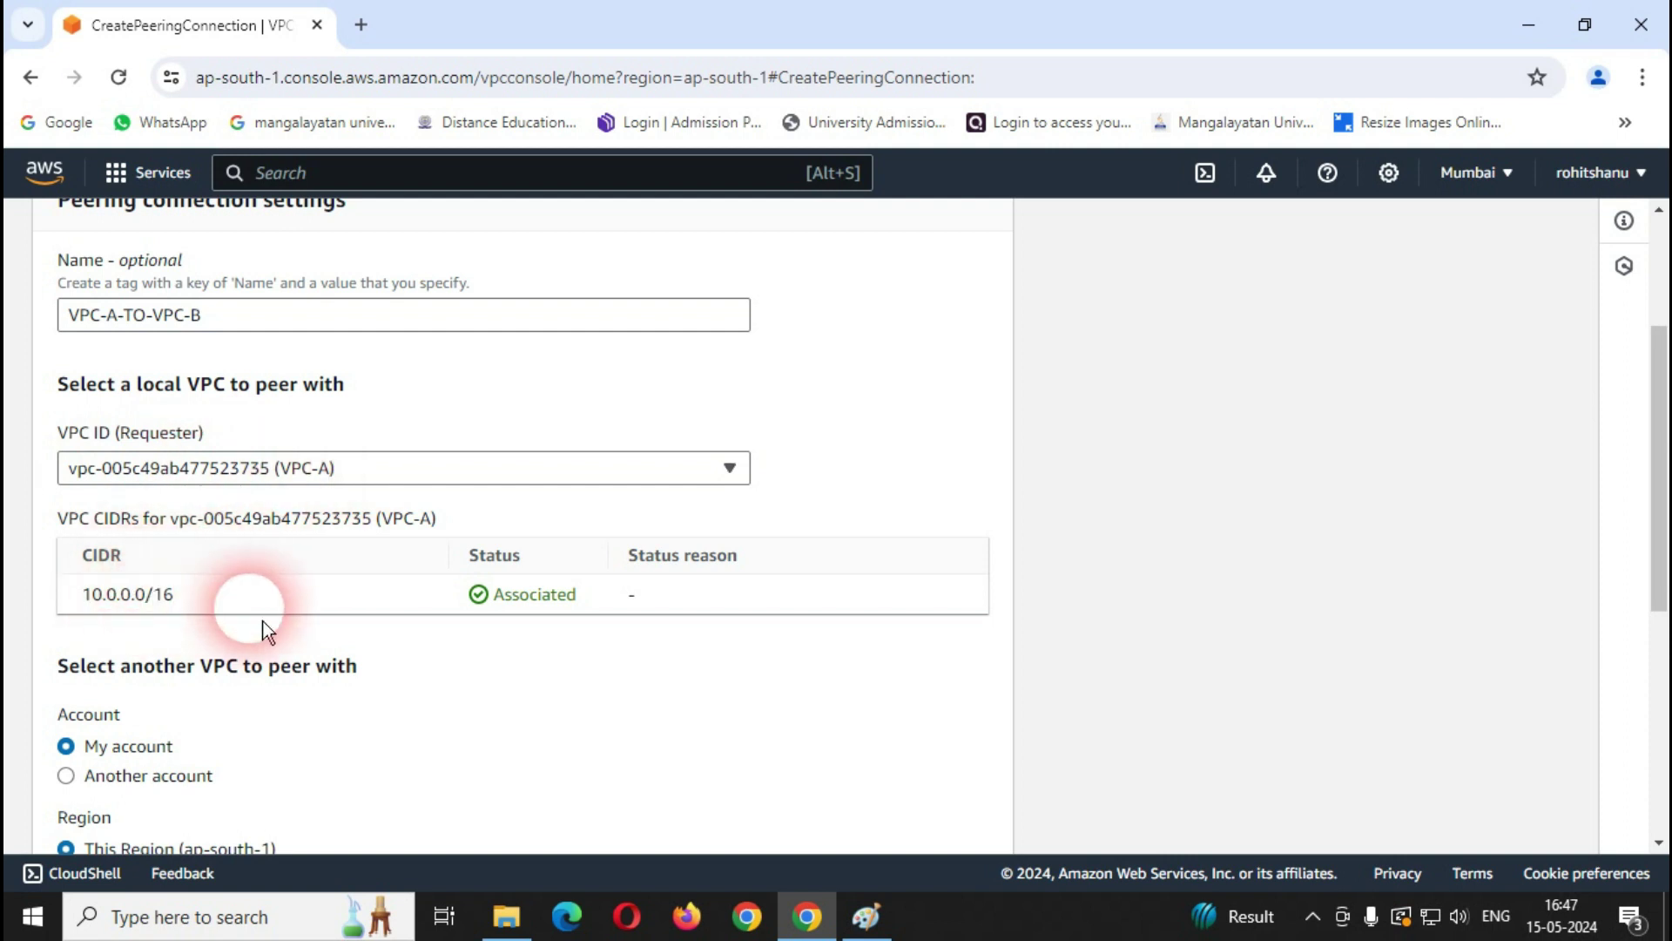
{"action": "scroll", "coordinate": [263, 620], "scroll_direction": "down", "scroll_amount": 1}
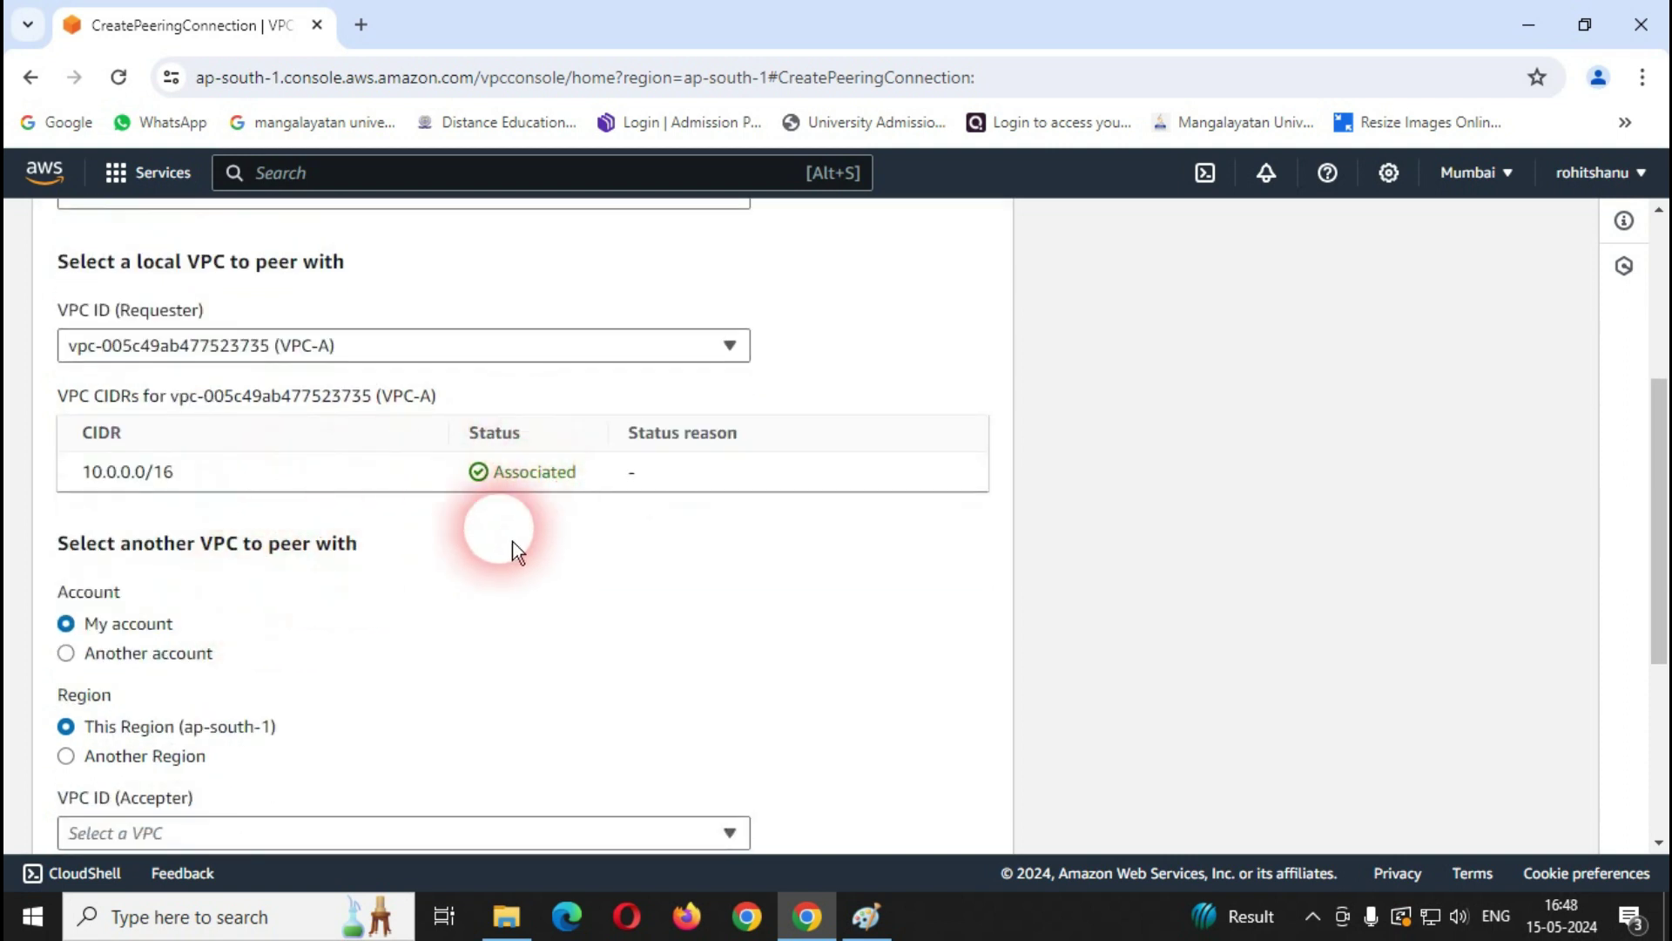
{"action": "scroll", "coordinate": [425, 551], "scroll_direction": "down", "scroll_amount": 1}
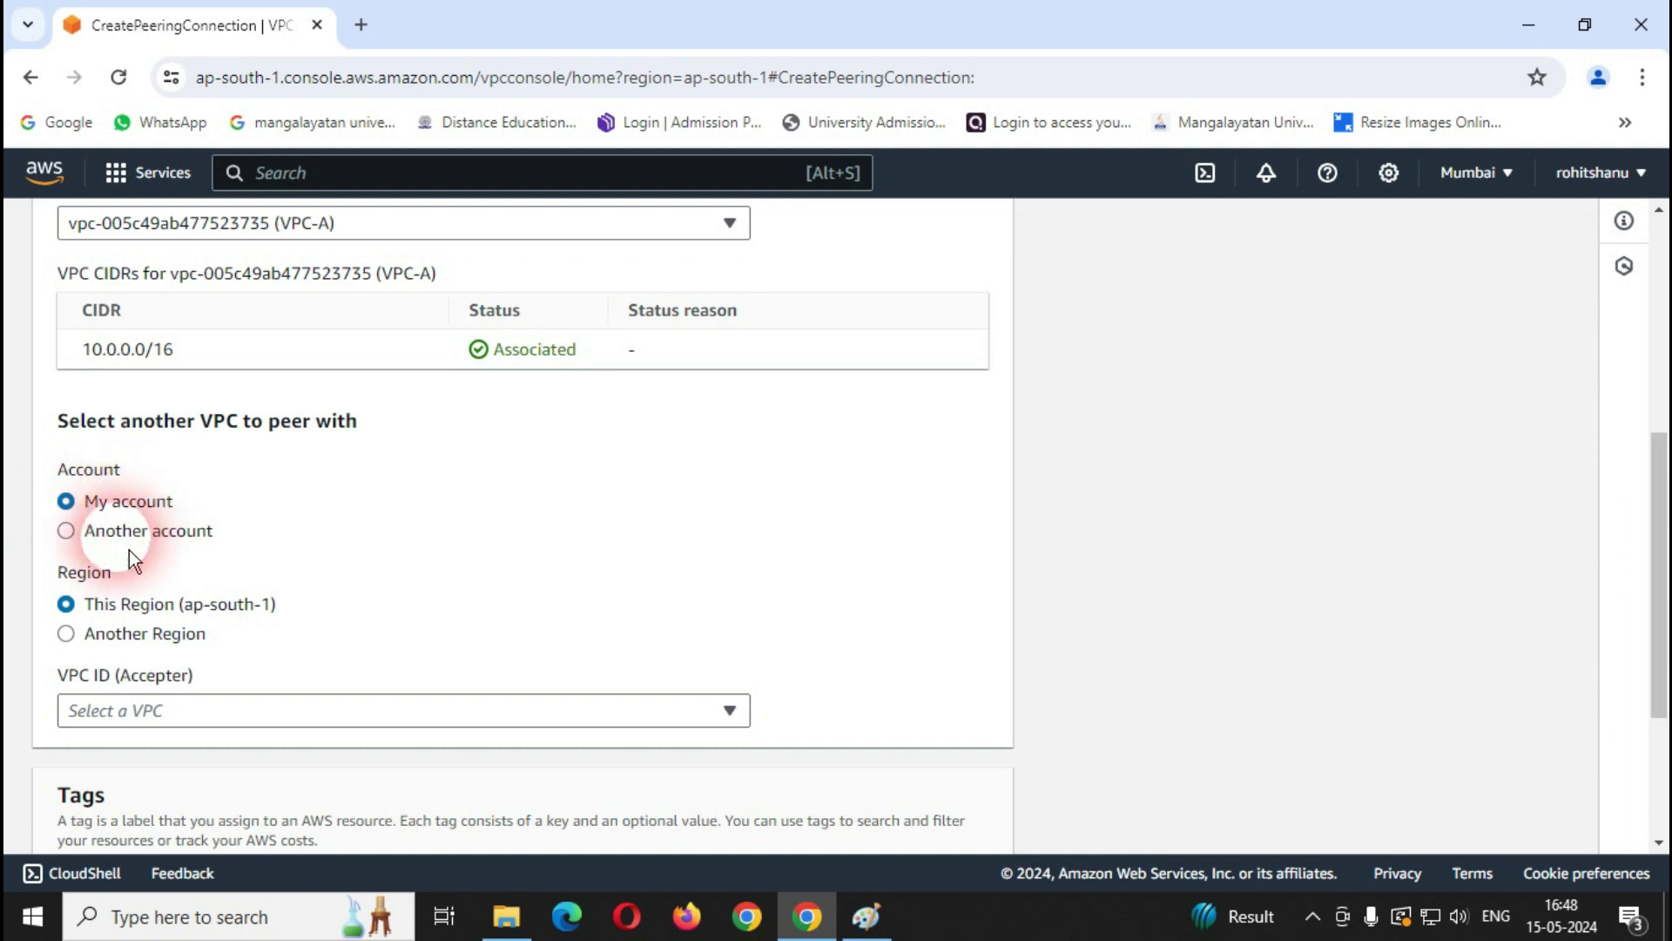
{"action": "left_click", "coordinate": [104, 535]}
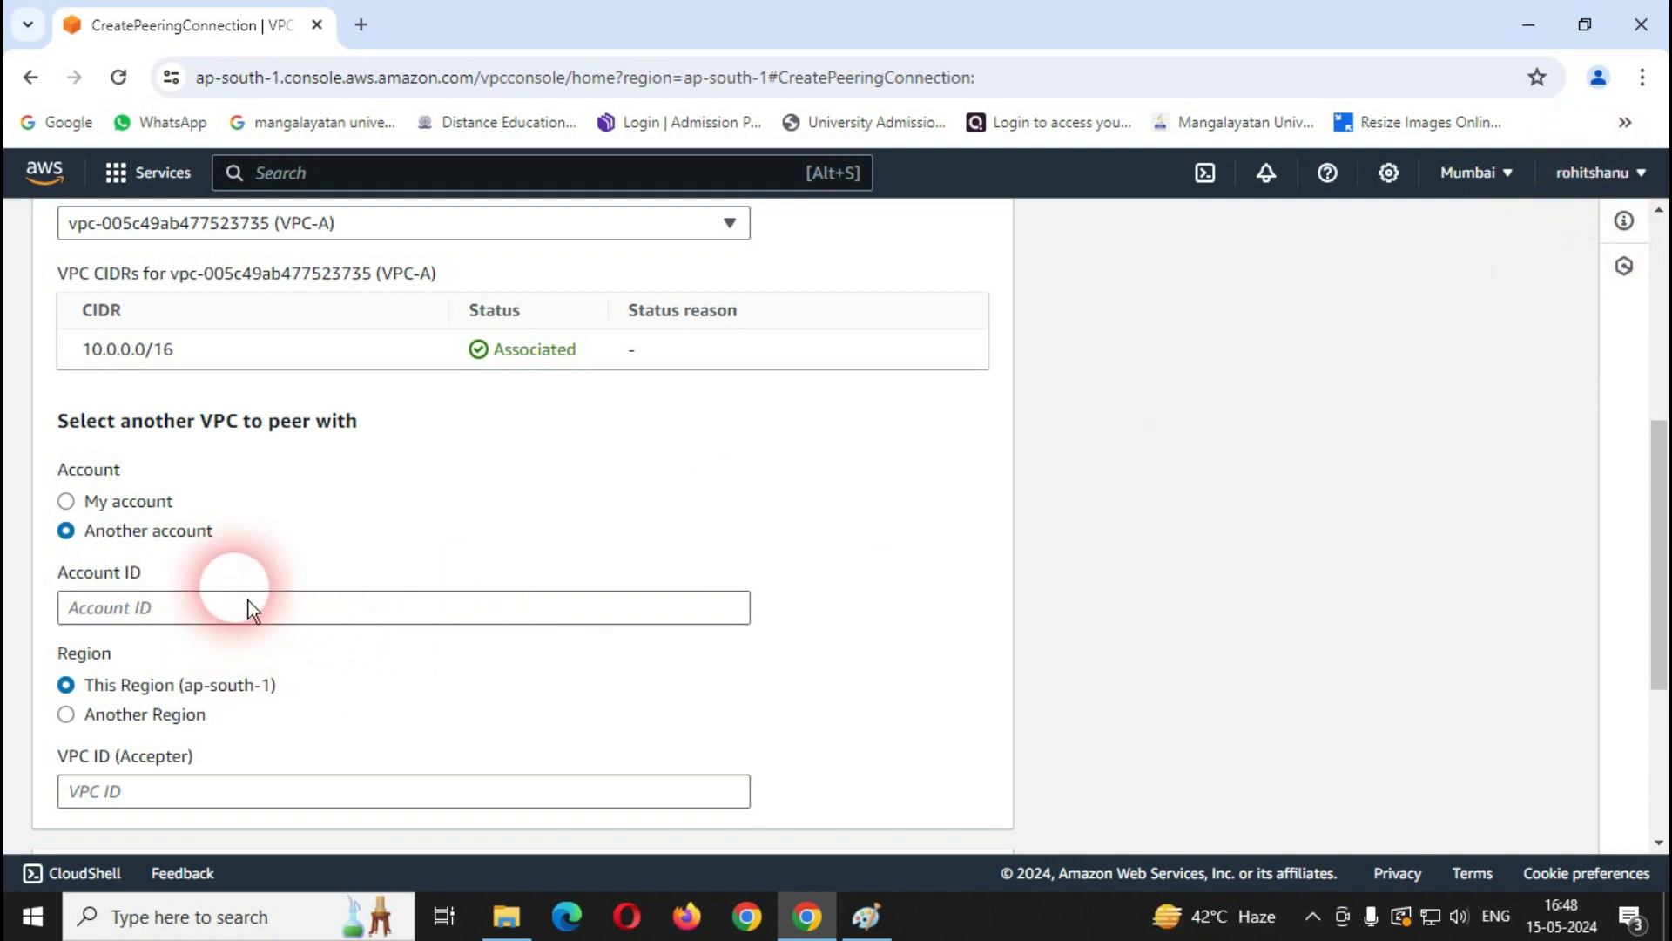
{"action": "scroll", "coordinate": [249, 599], "scroll_direction": "down", "scroll_amount": 1}
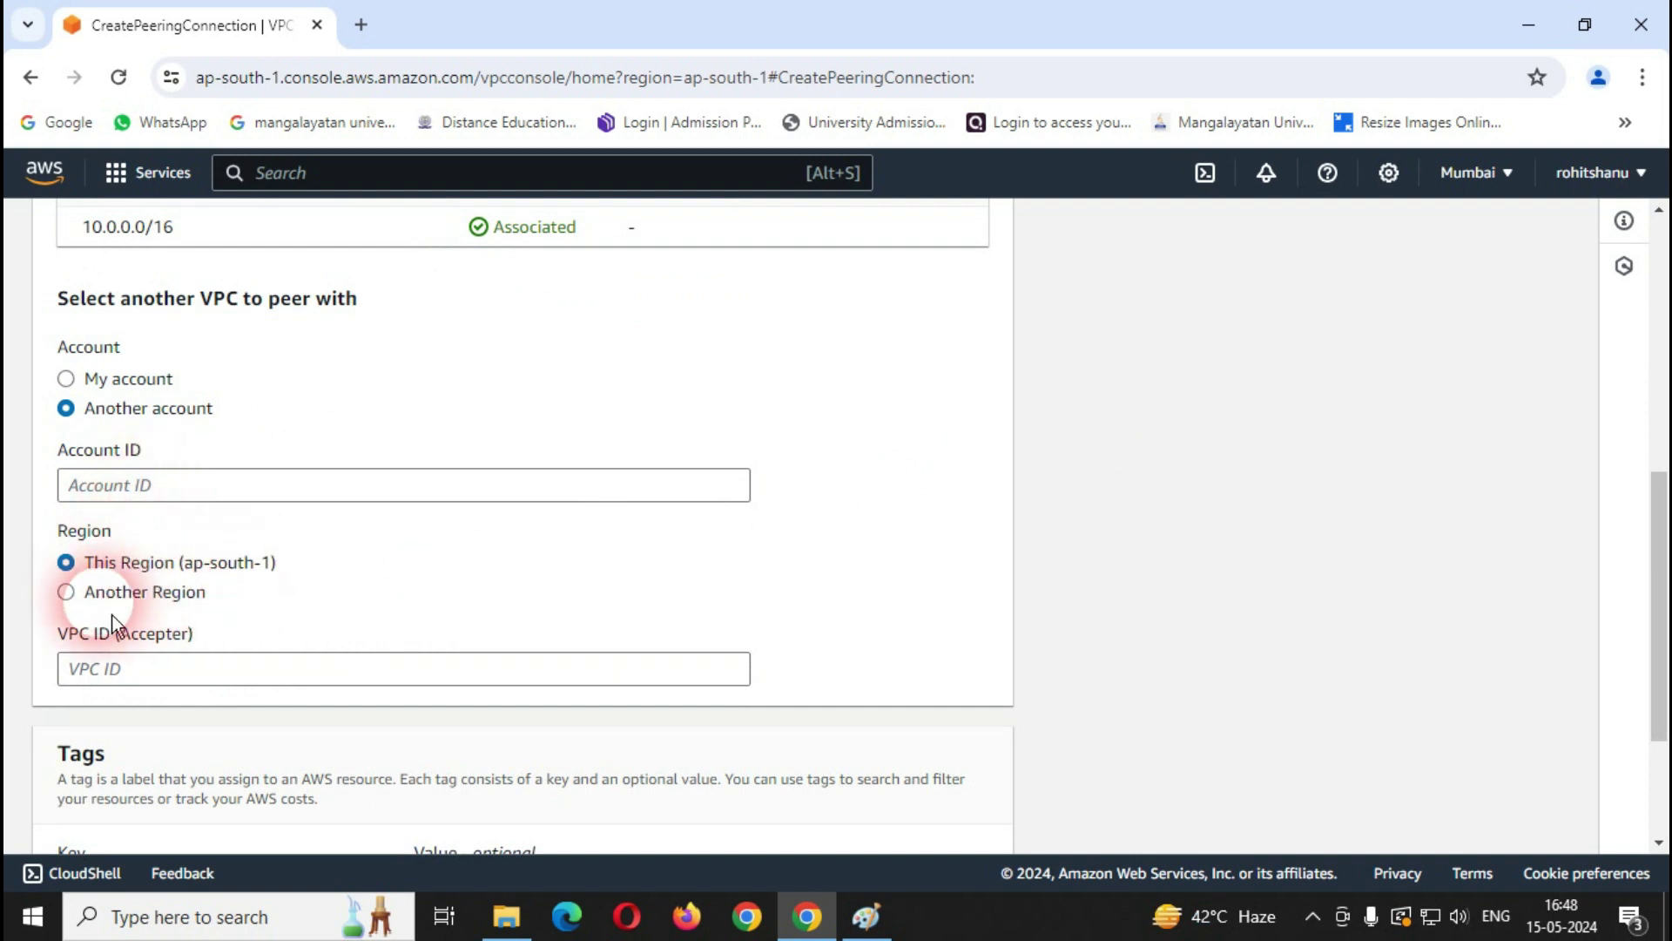
{"action": "left_click", "coordinate": [68, 596]}
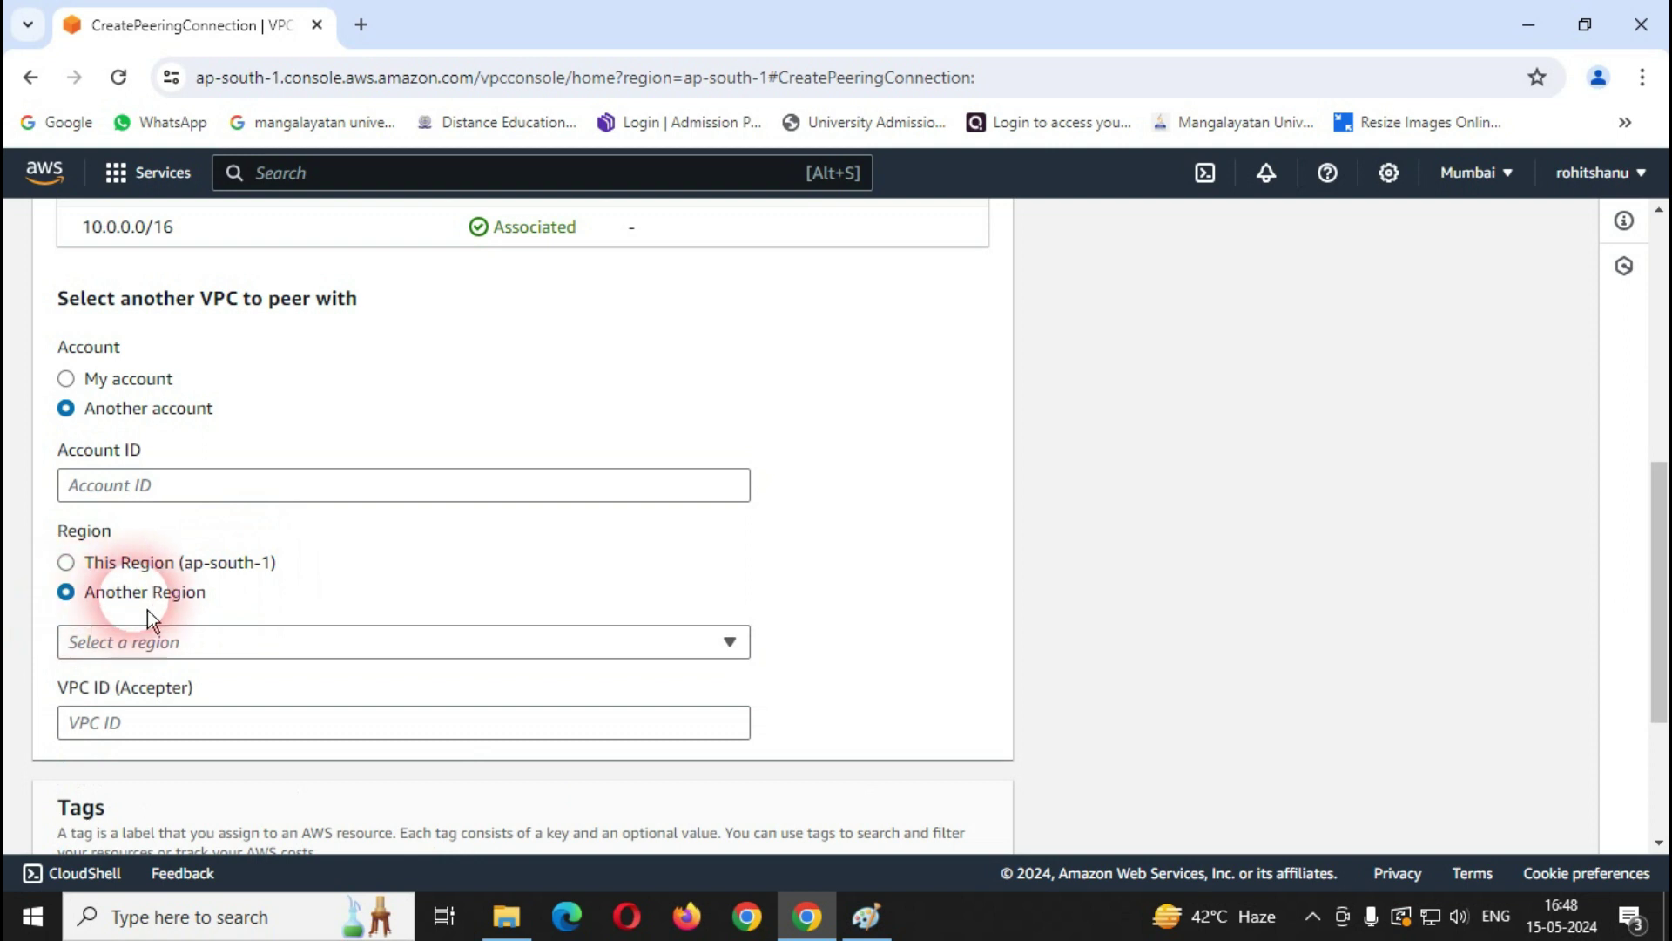
{"action": "left_click", "coordinate": [175, 635]}
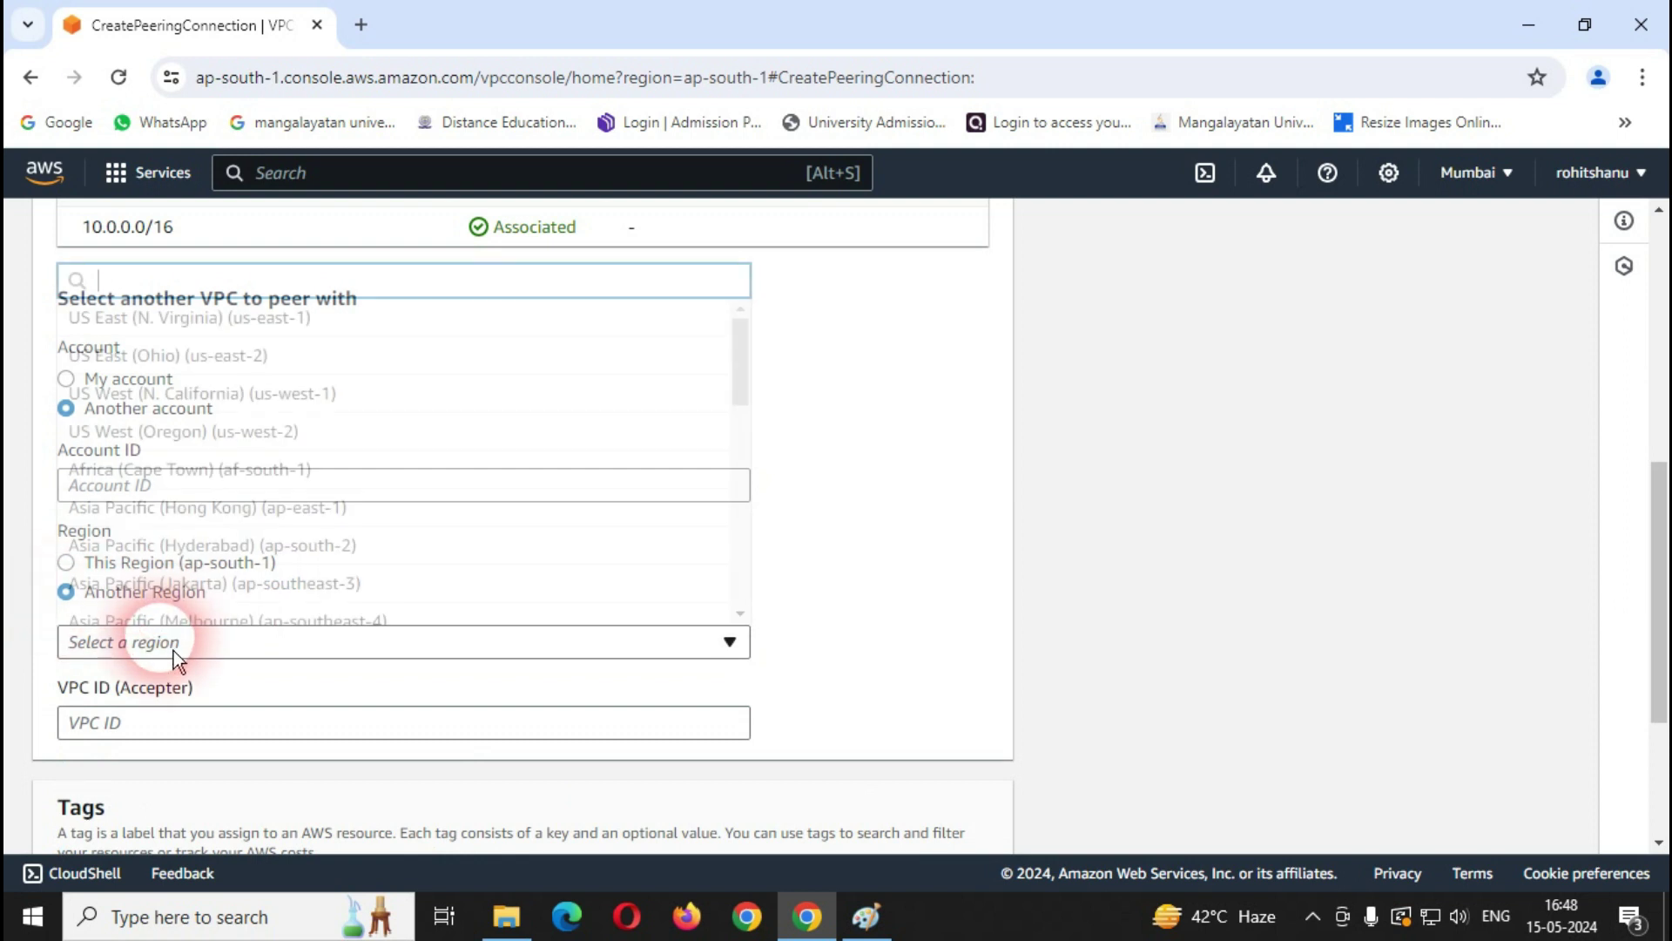
{"action": "scroll", "coordinate": [244, 457], "scroll_direction": "down", "scroll_amount": 3}
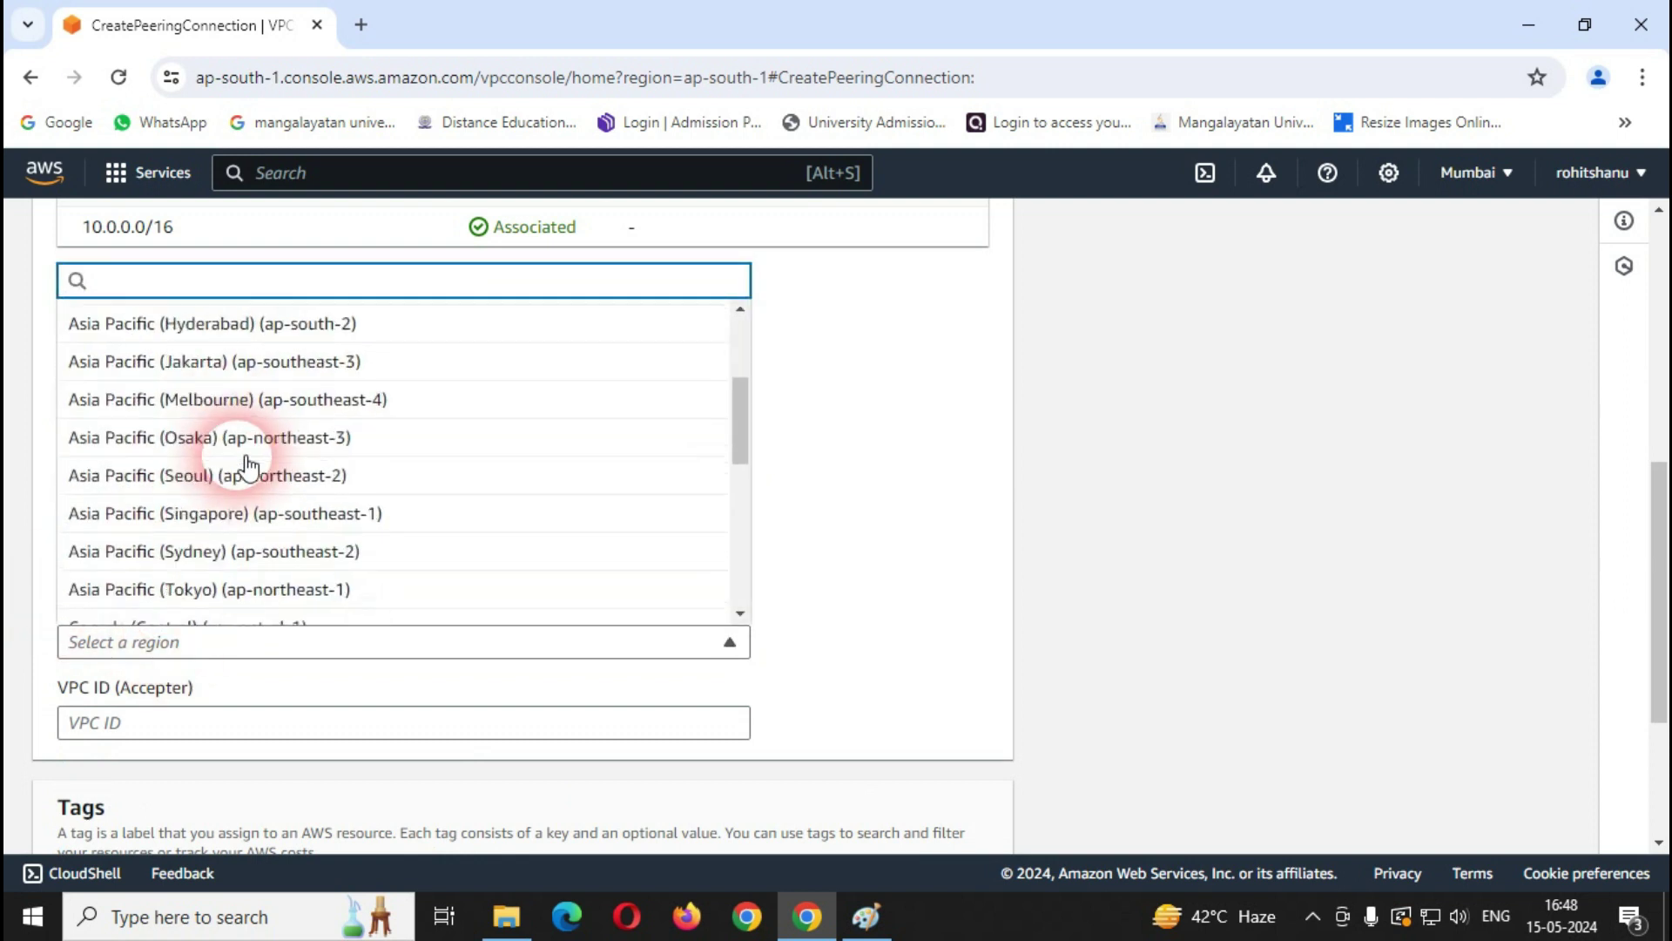
{"action": "left_click", "coordinate": [806, 524]}
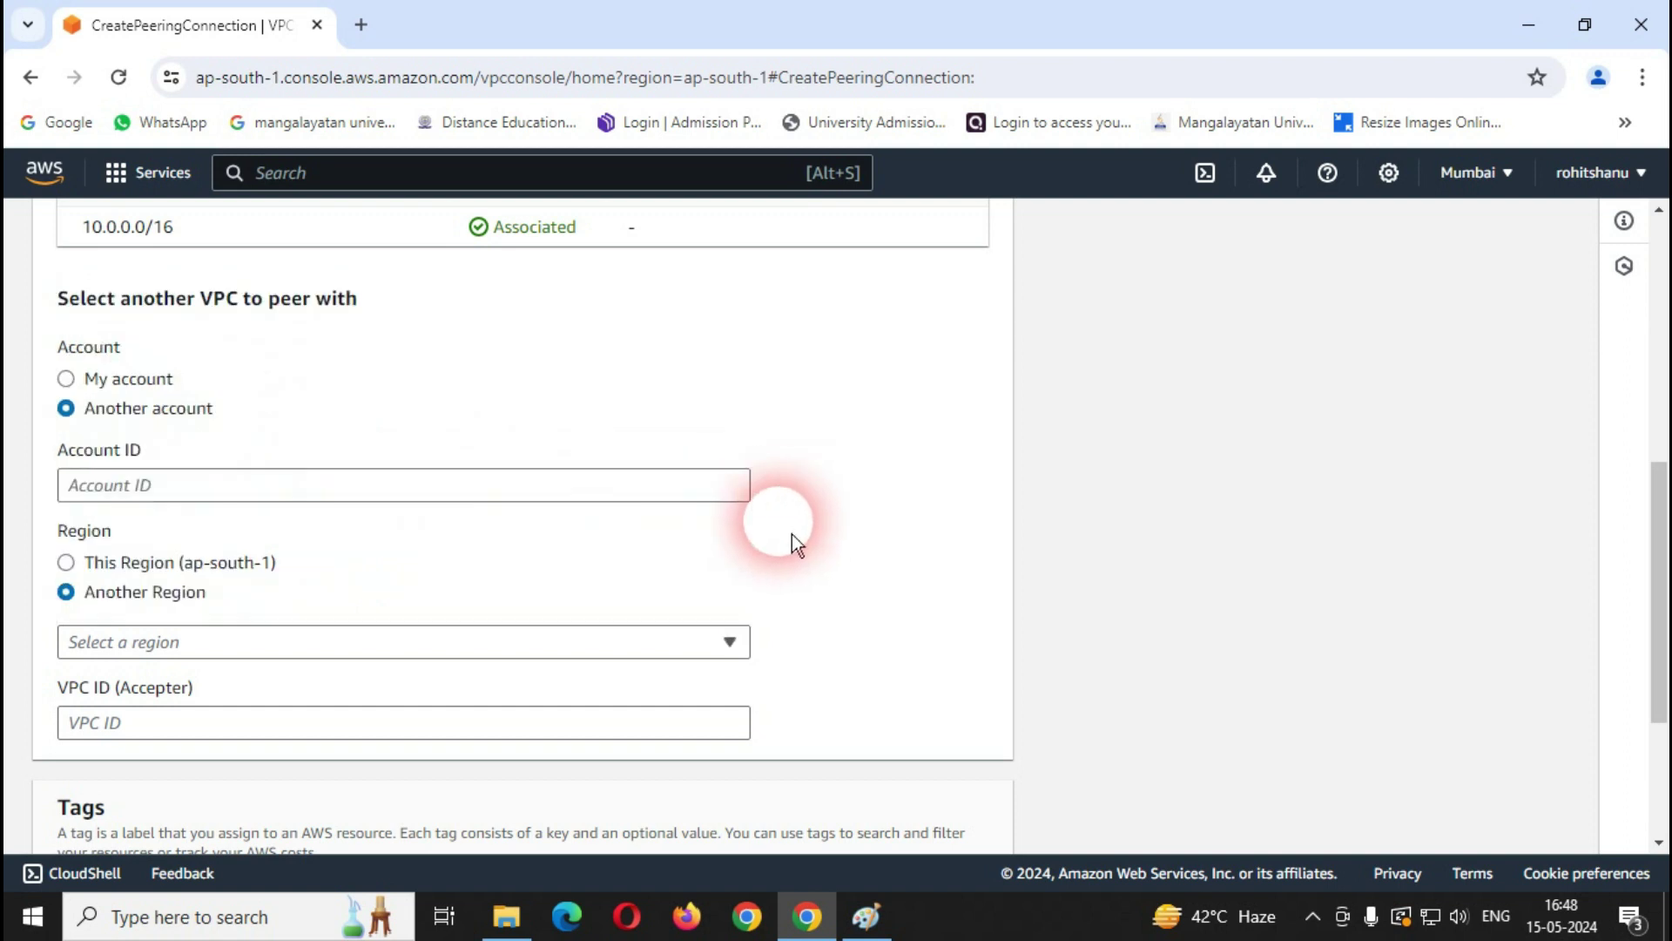
{"action": "left_click", "coordinate": [77, 390]}
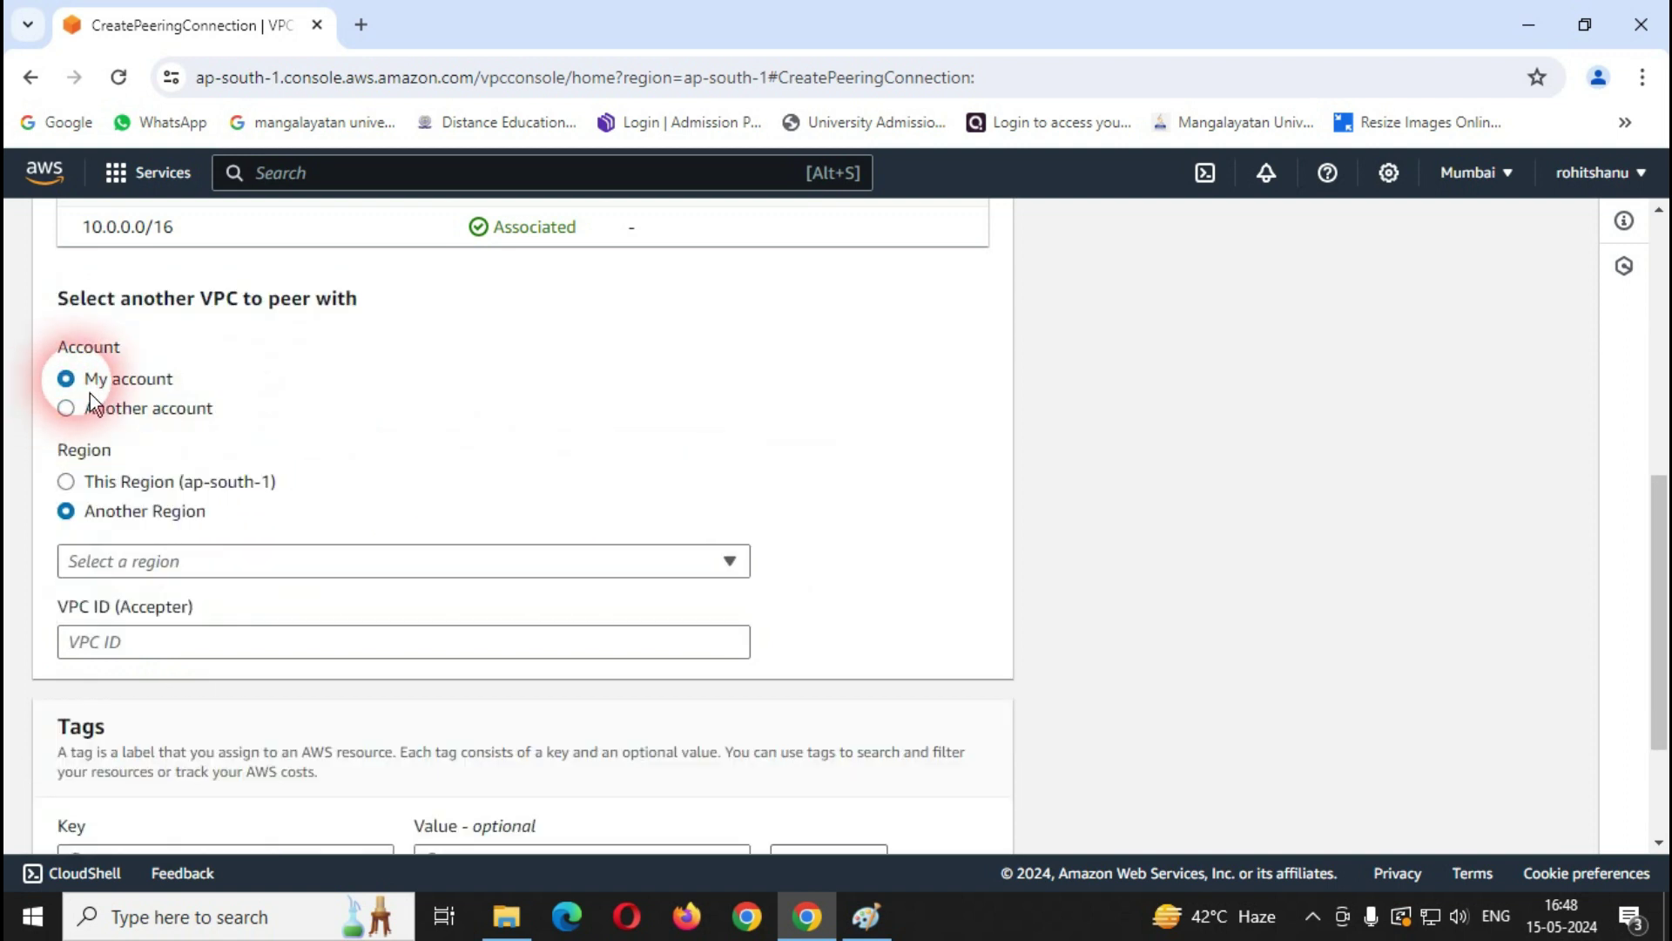
{"action": "left_click", "coordinate": [89, 521]}
{"action": "left_click", "coordinate": [105, 482]}
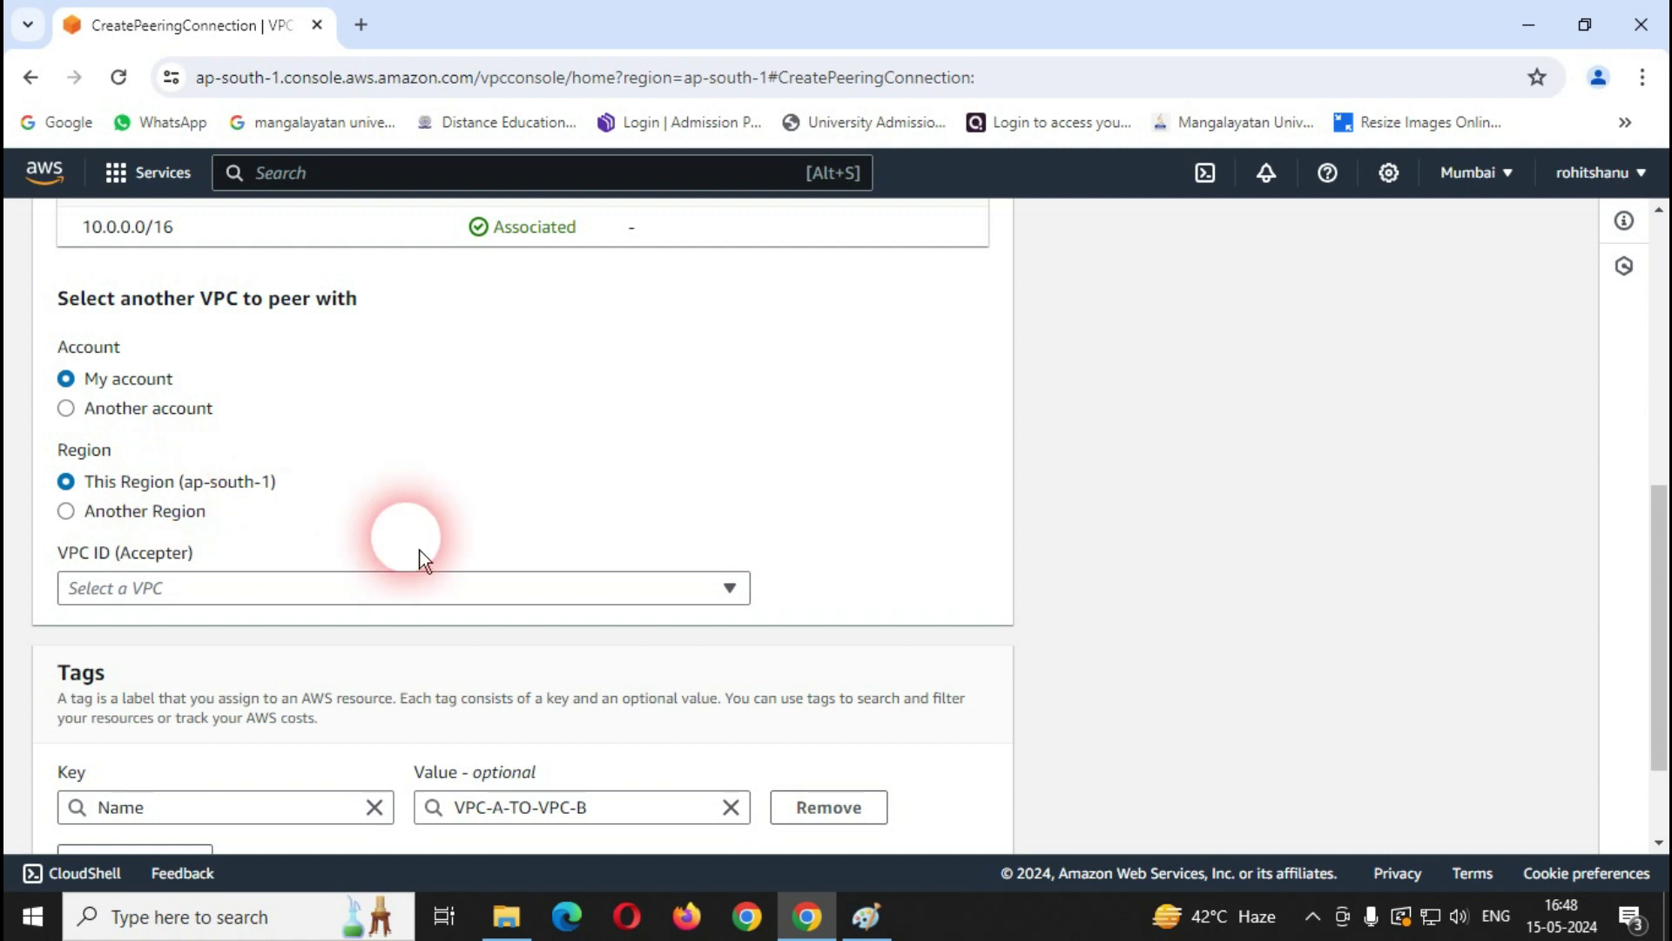
Step: Choose VPC-B as the accepter VPC, create the peering connection and dismiss the success notification
{"action": "left_click", "coordinate": [701, 603]}
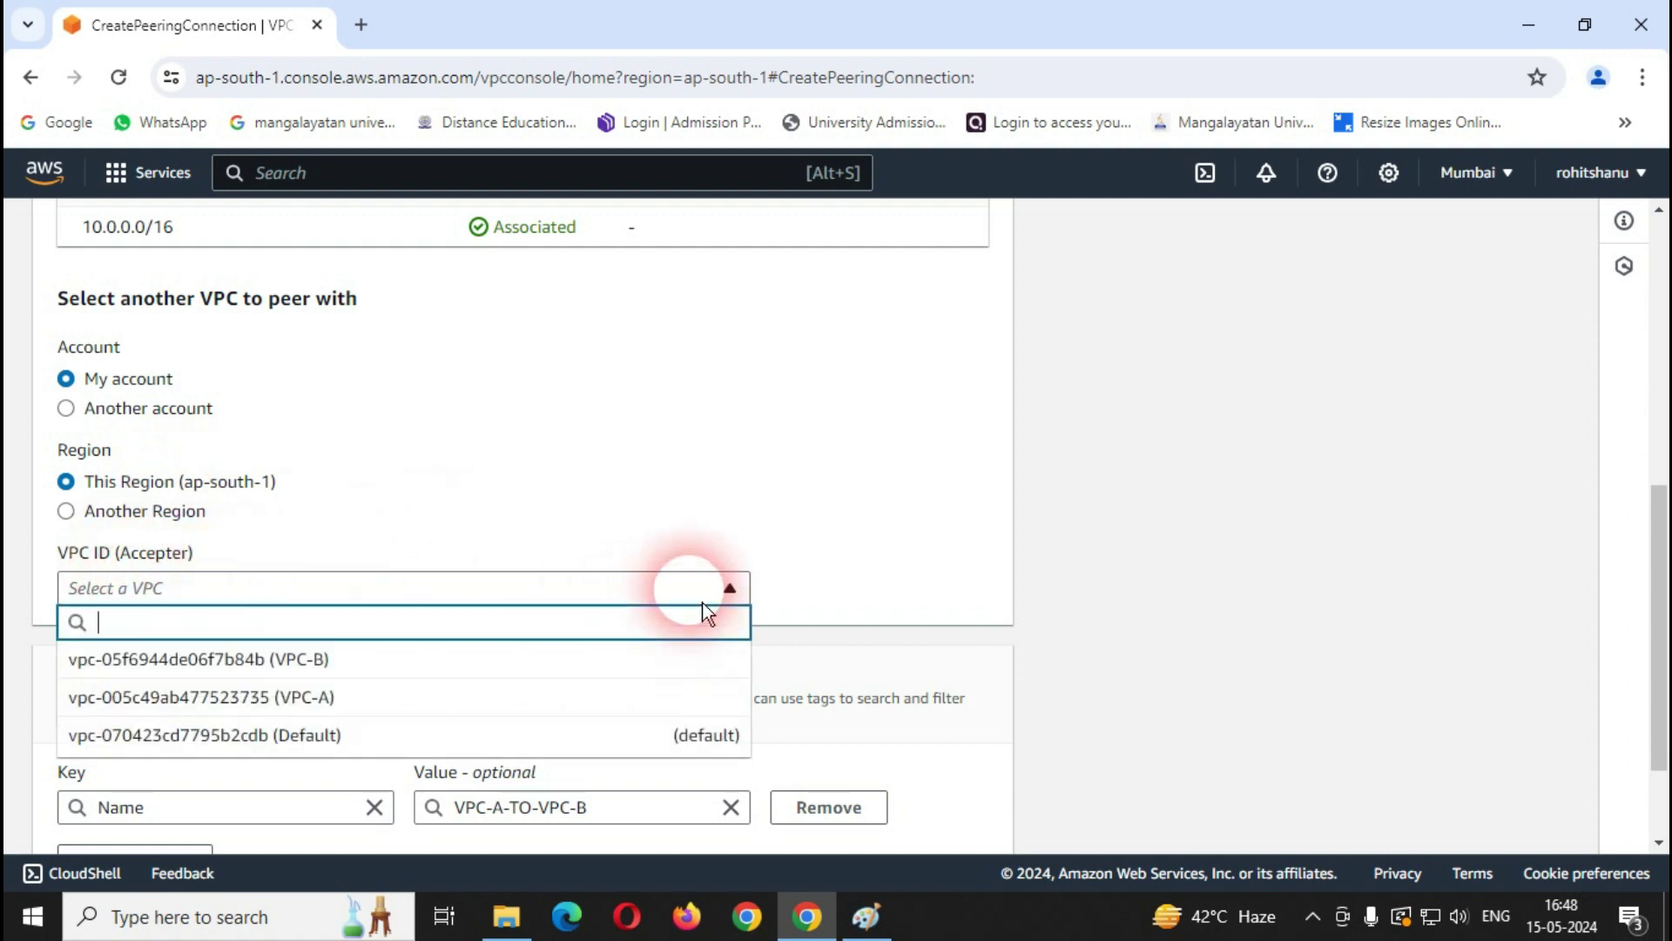
{"action": "left_click", "coordinate": [351, 671]}
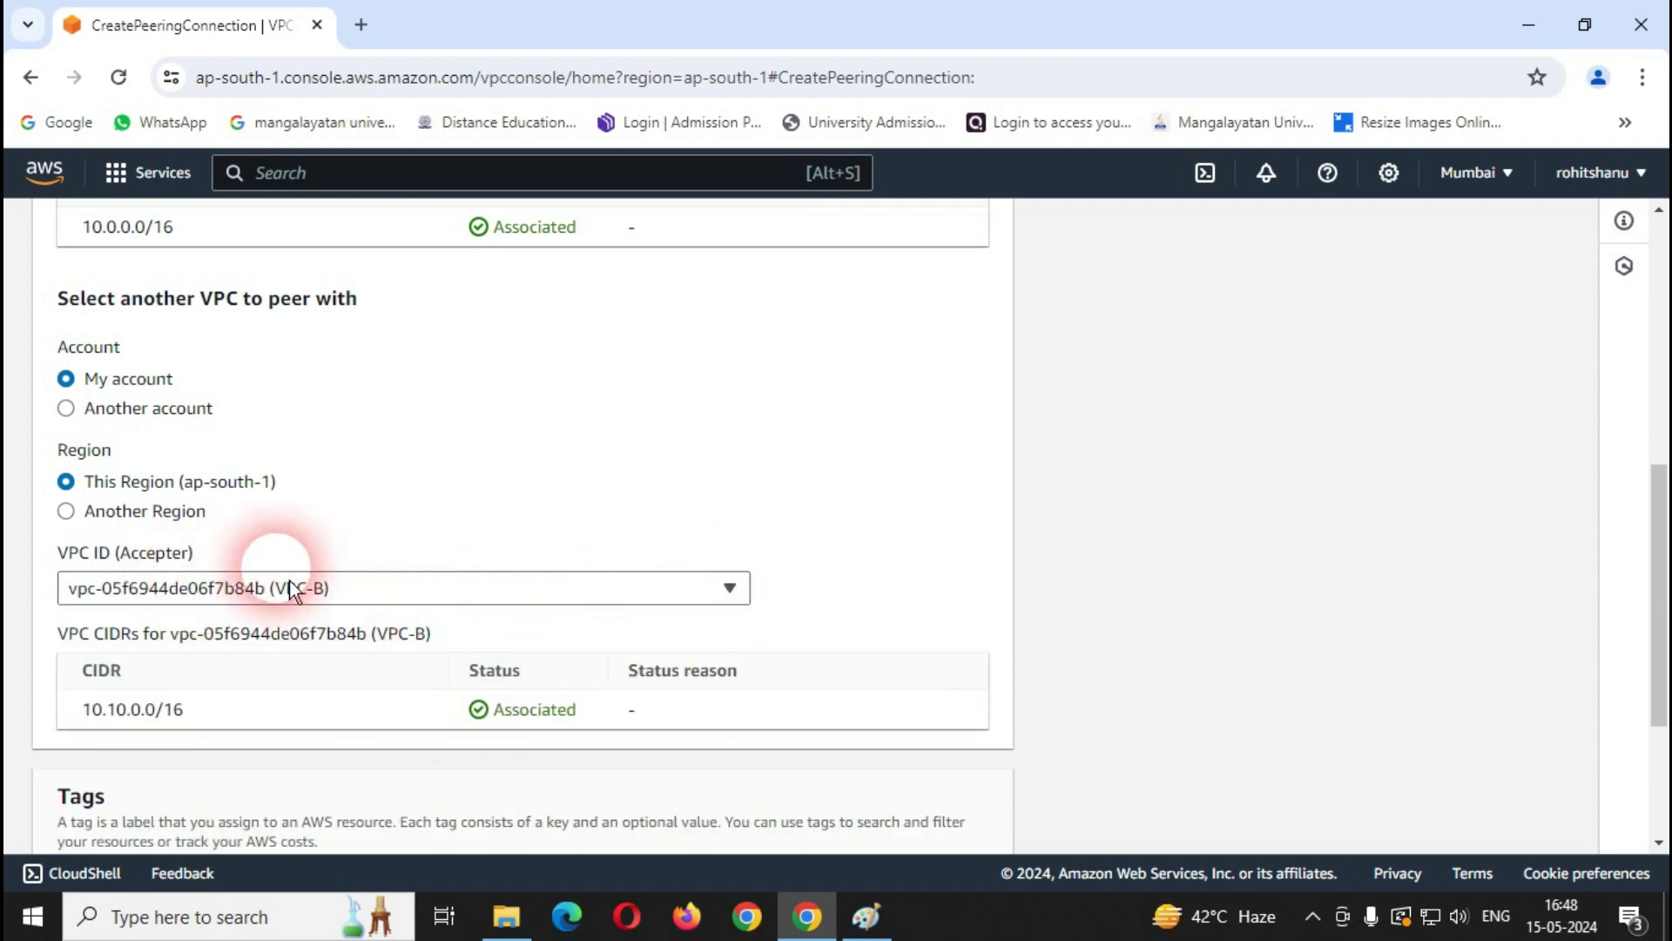
{"action": "scroll", "coordinate": [313, 582], "scroll_direction": "down", "scroll_amount": 3}
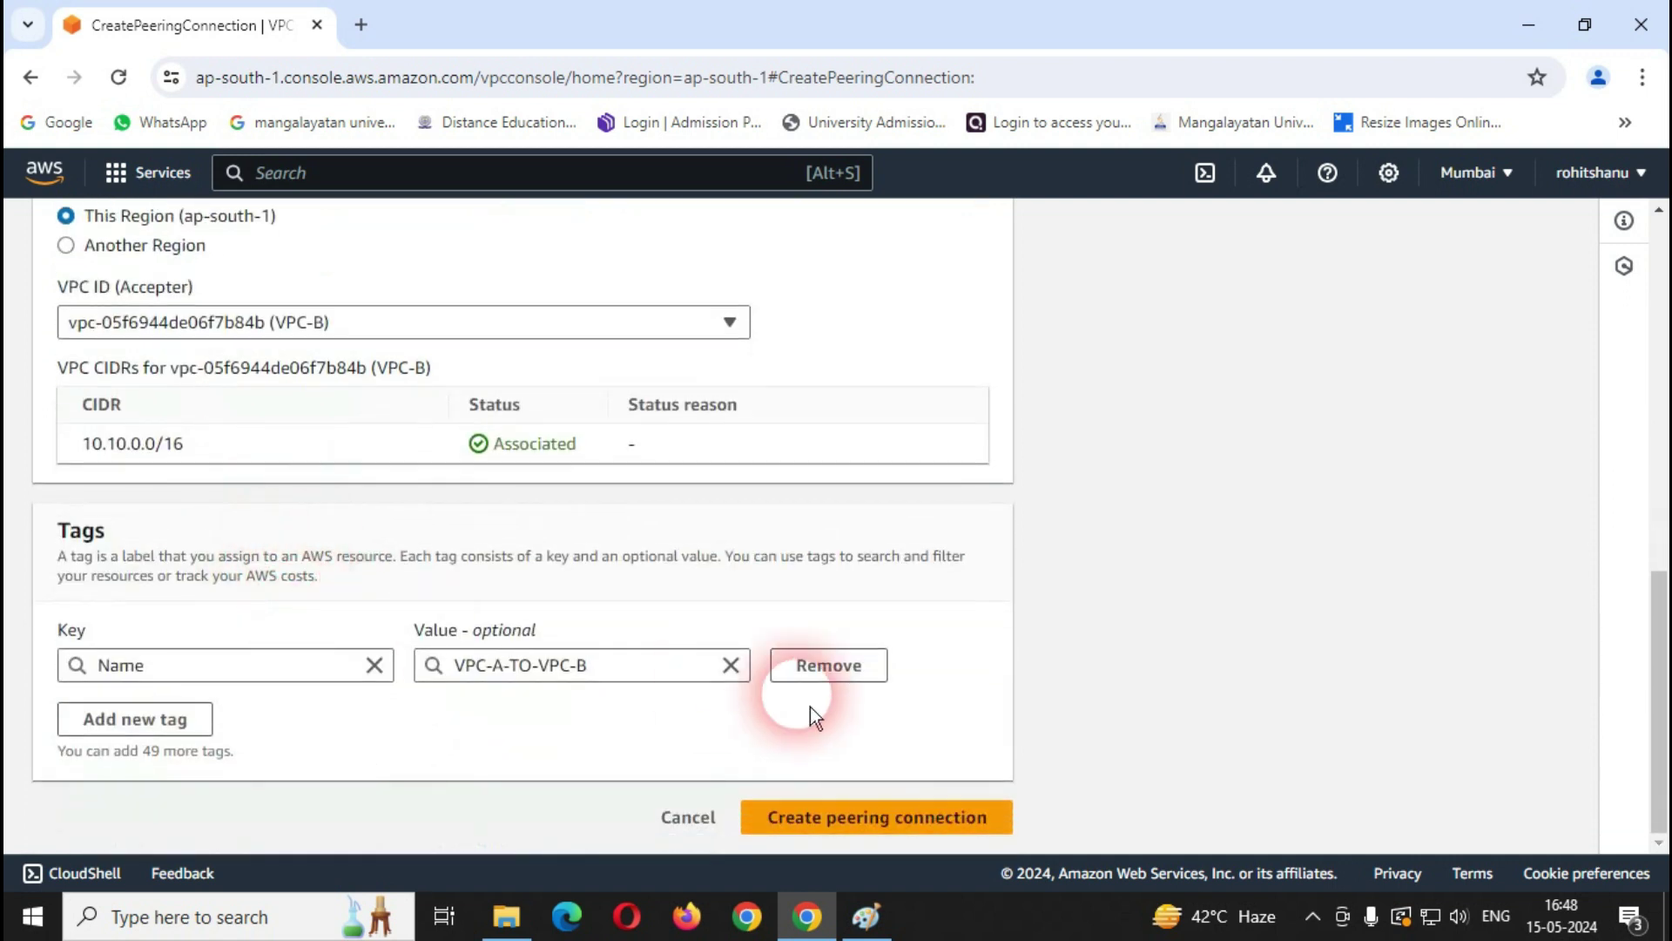
{"action": "left_click", "coordinate": [838, 824]}
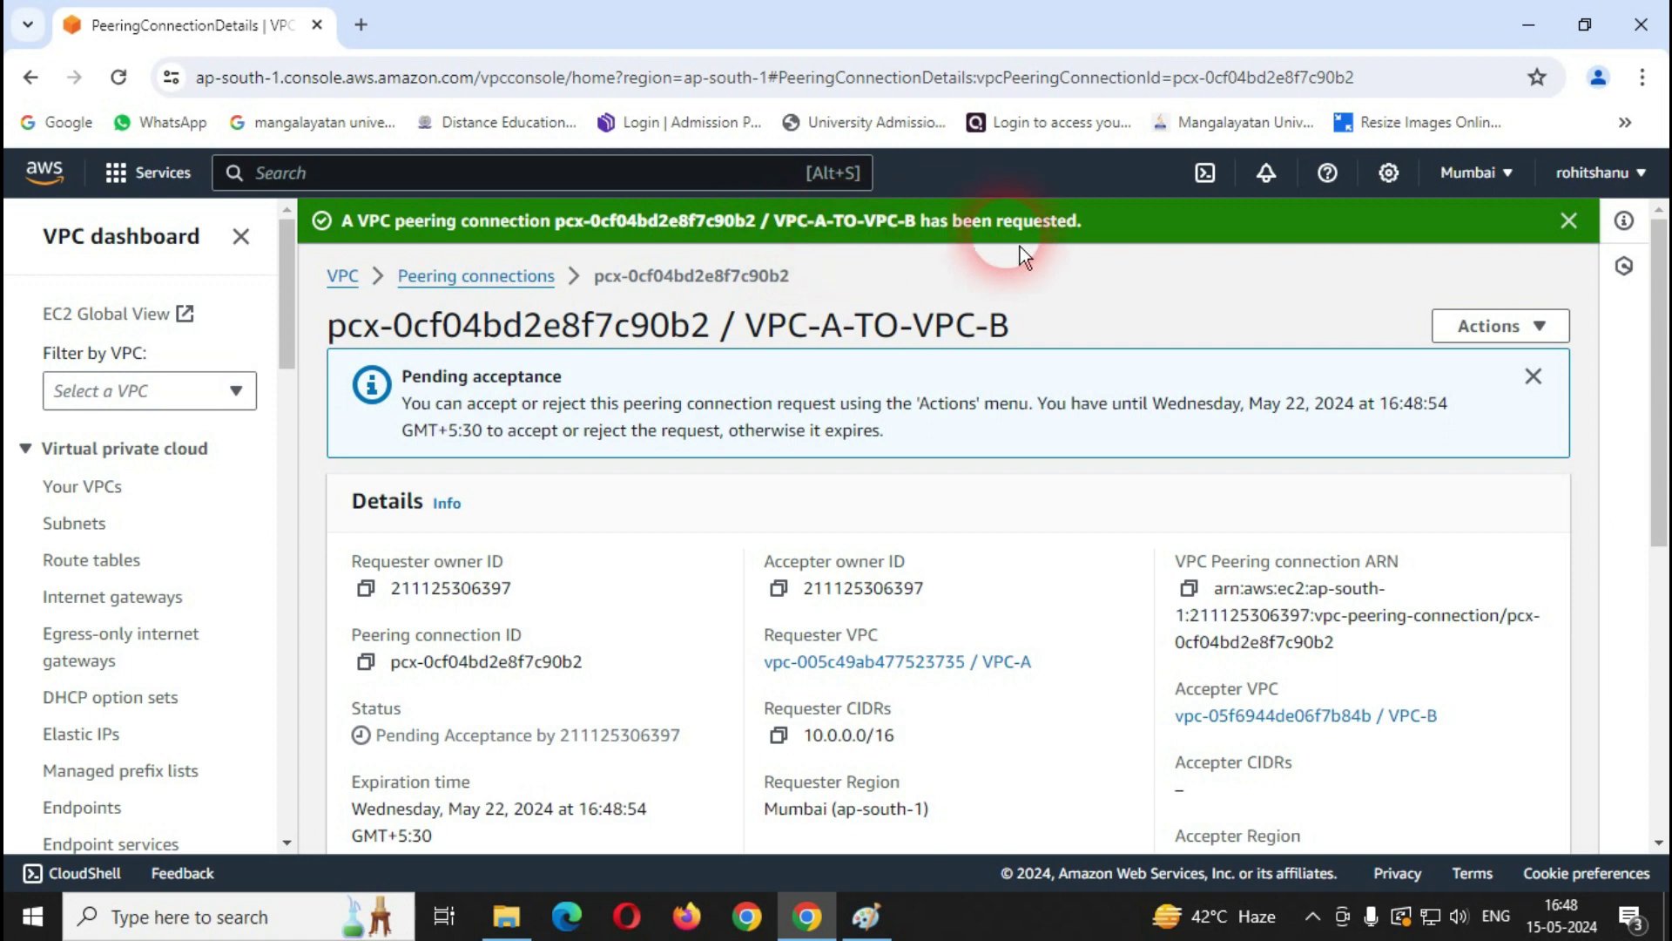
{"action": "left_click", "coordinate": [1569, 220]}
Step: Accept the request for VPC-A-TO-VPC-B from the peering connections list, dismiss the notification and show the list's requester and accepter columns
{"action": "scroll", "coordinate": [104, 609], "scroll_direction": "down", "scroll_amount": 3}
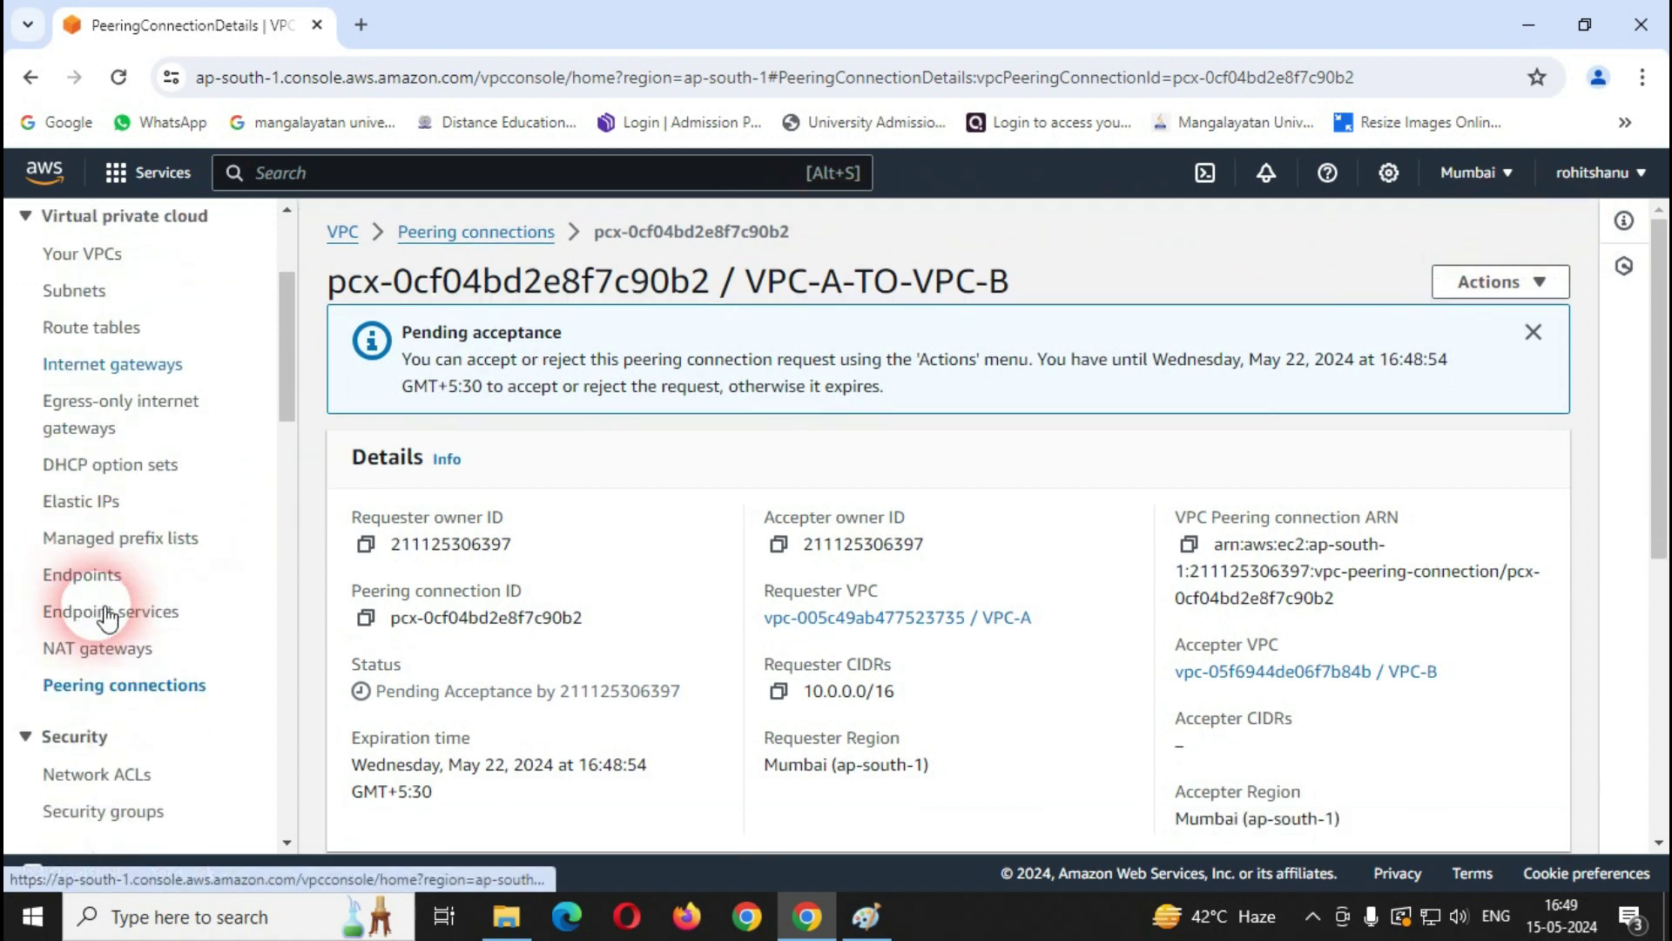
{"action": "left_click", "coordinate": [128, 679]}
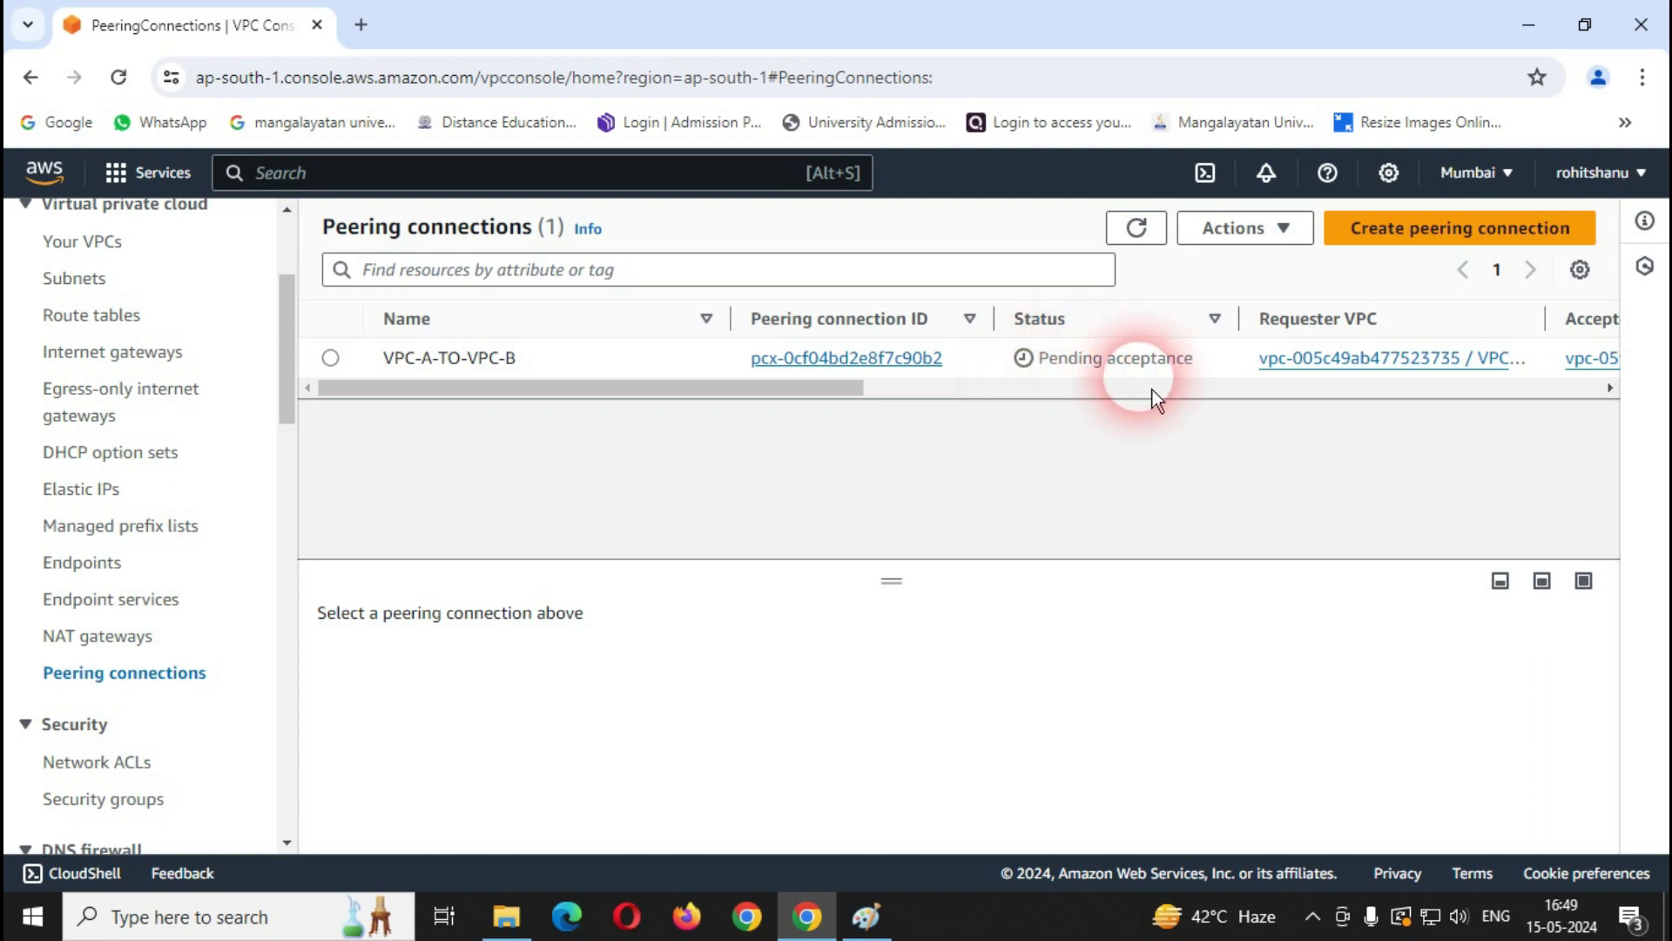
{"action": "left_click", "coordinate": [341, 368]}
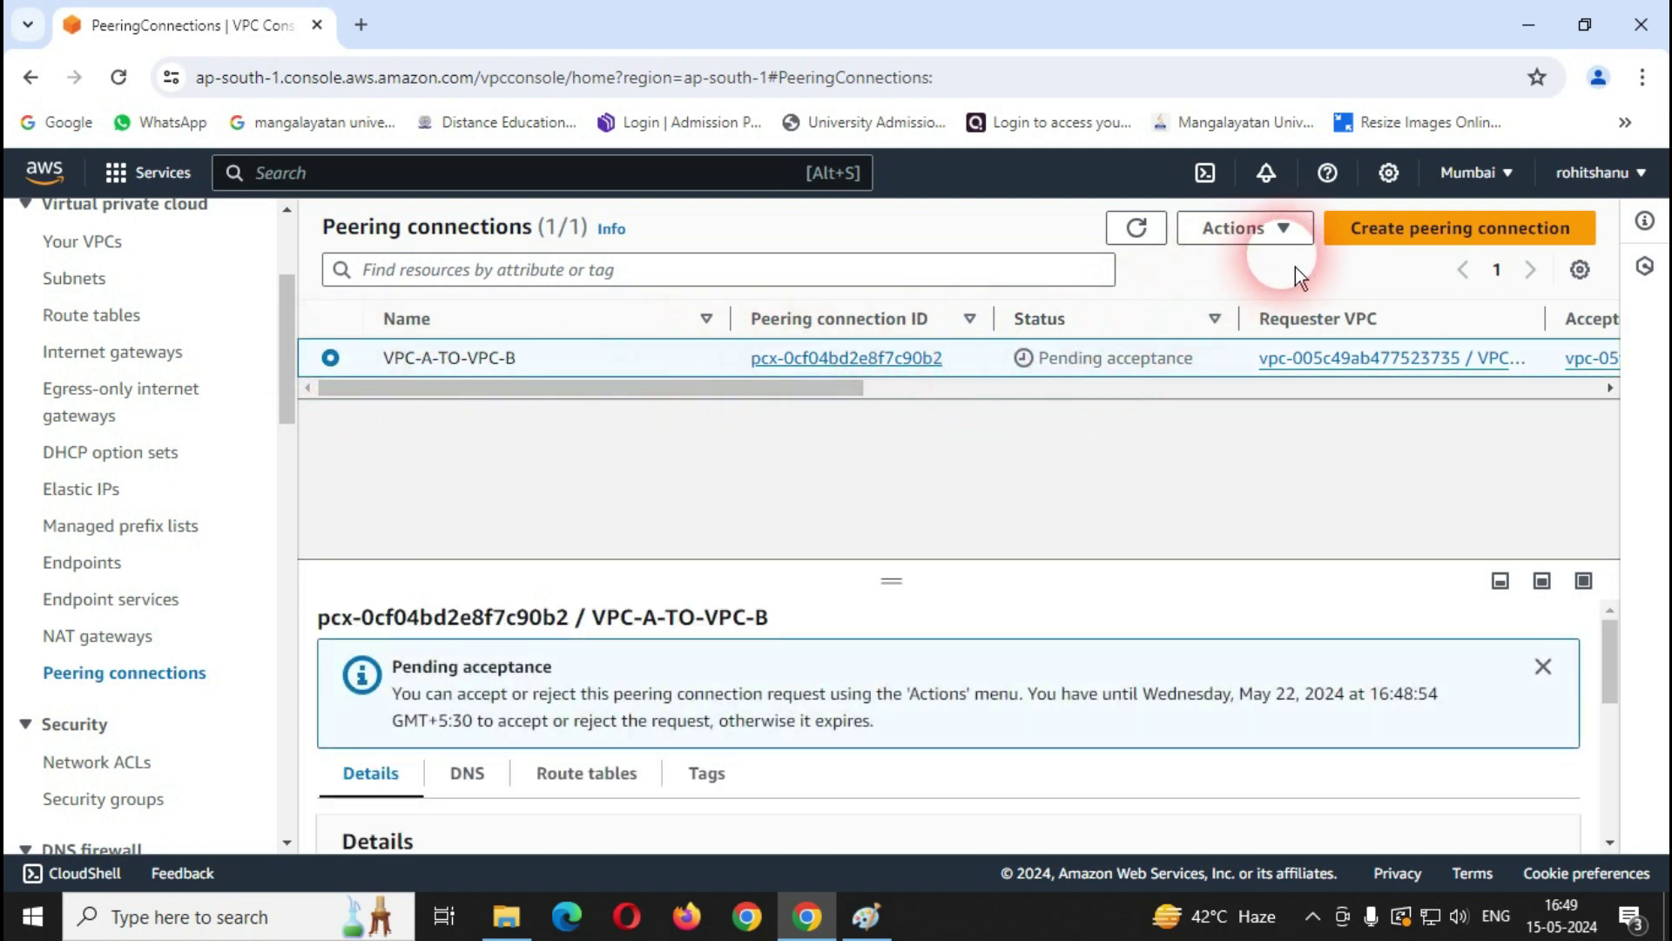
{"action": "left_click", "coordinate": [1277, 229]}
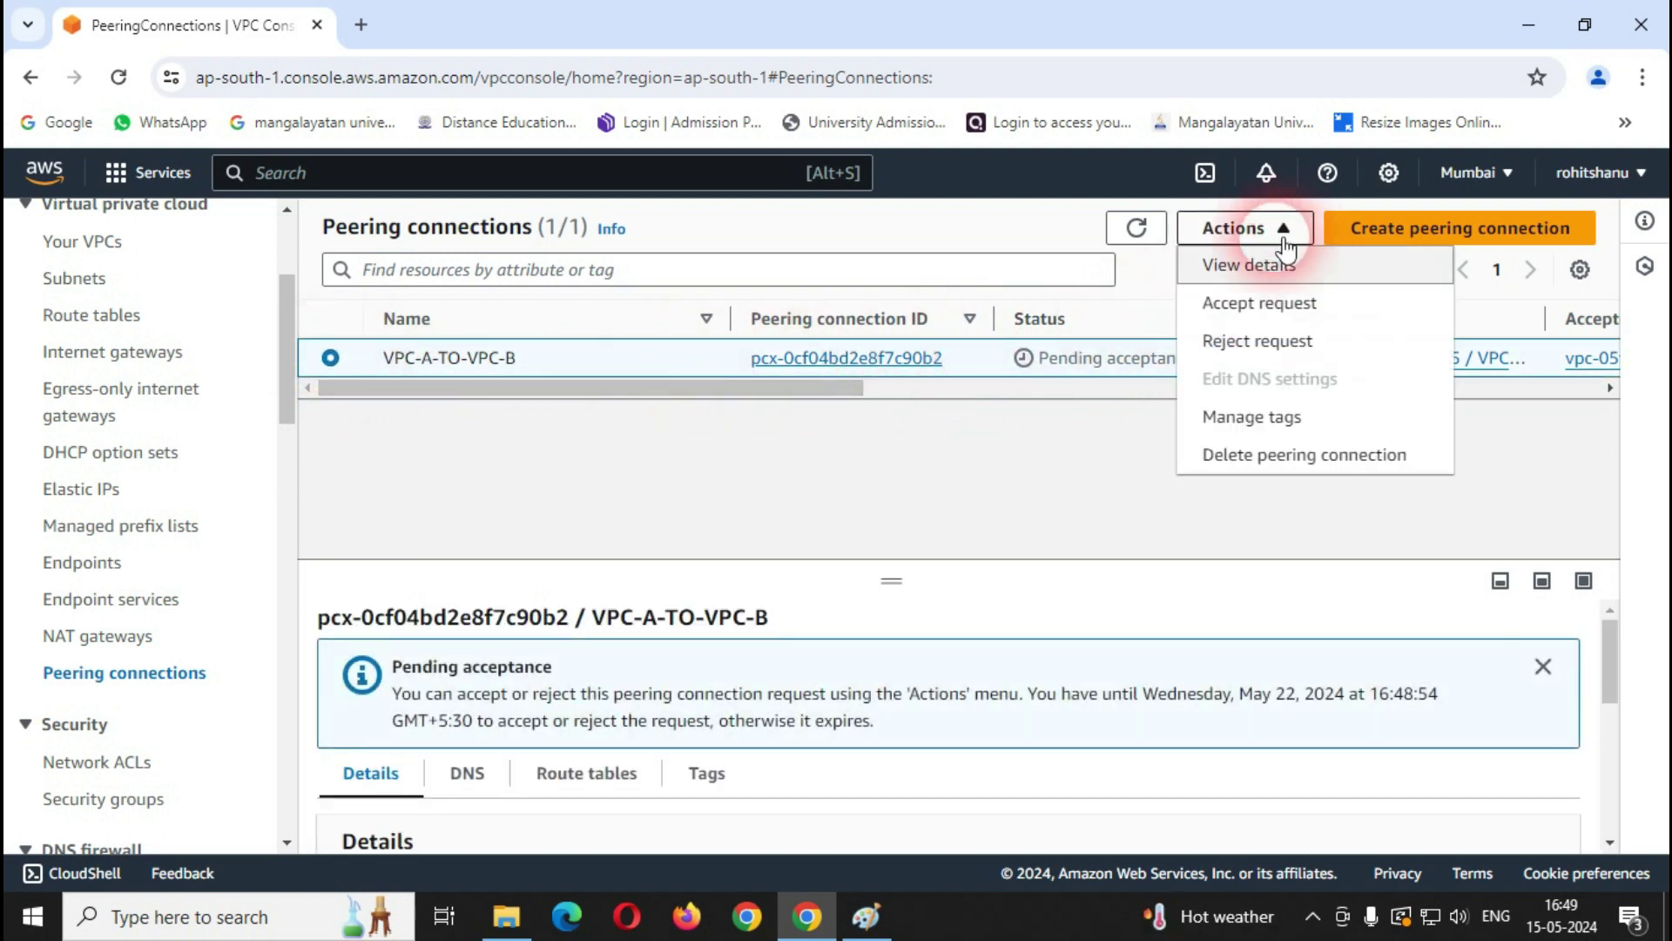
{"action": "left_click", "coordinate": [1284, 316]}
{"action": "left_click", "coordinate": [1334, 730]}
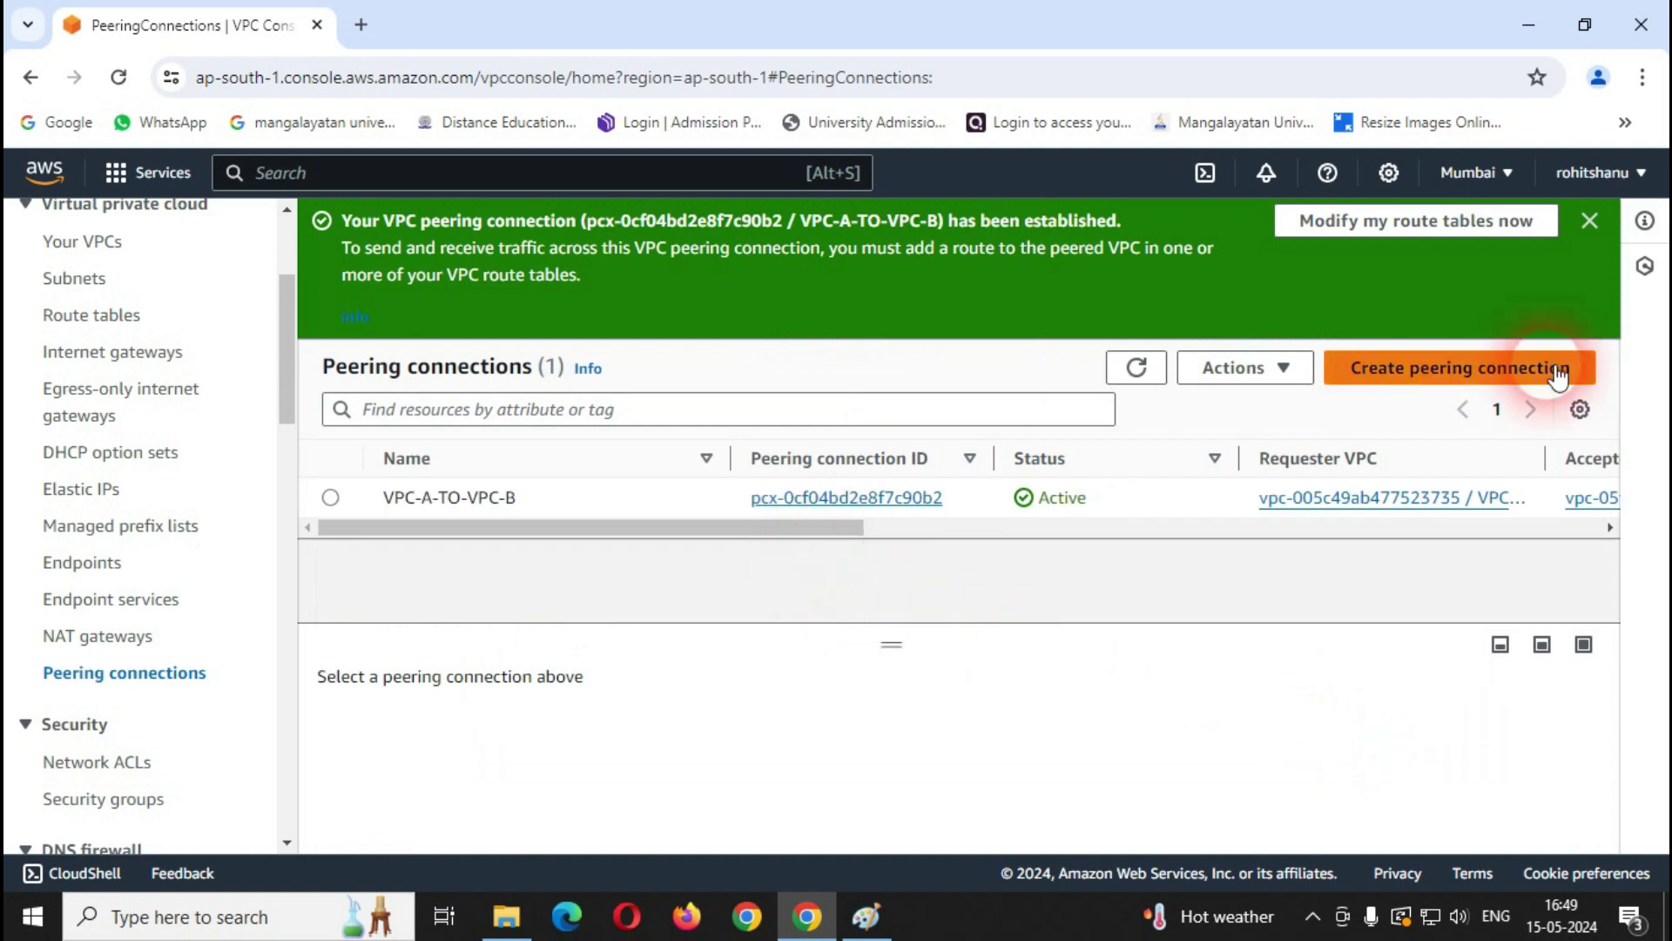
{"action": "left_click", "coordinate": [1589, 221]}
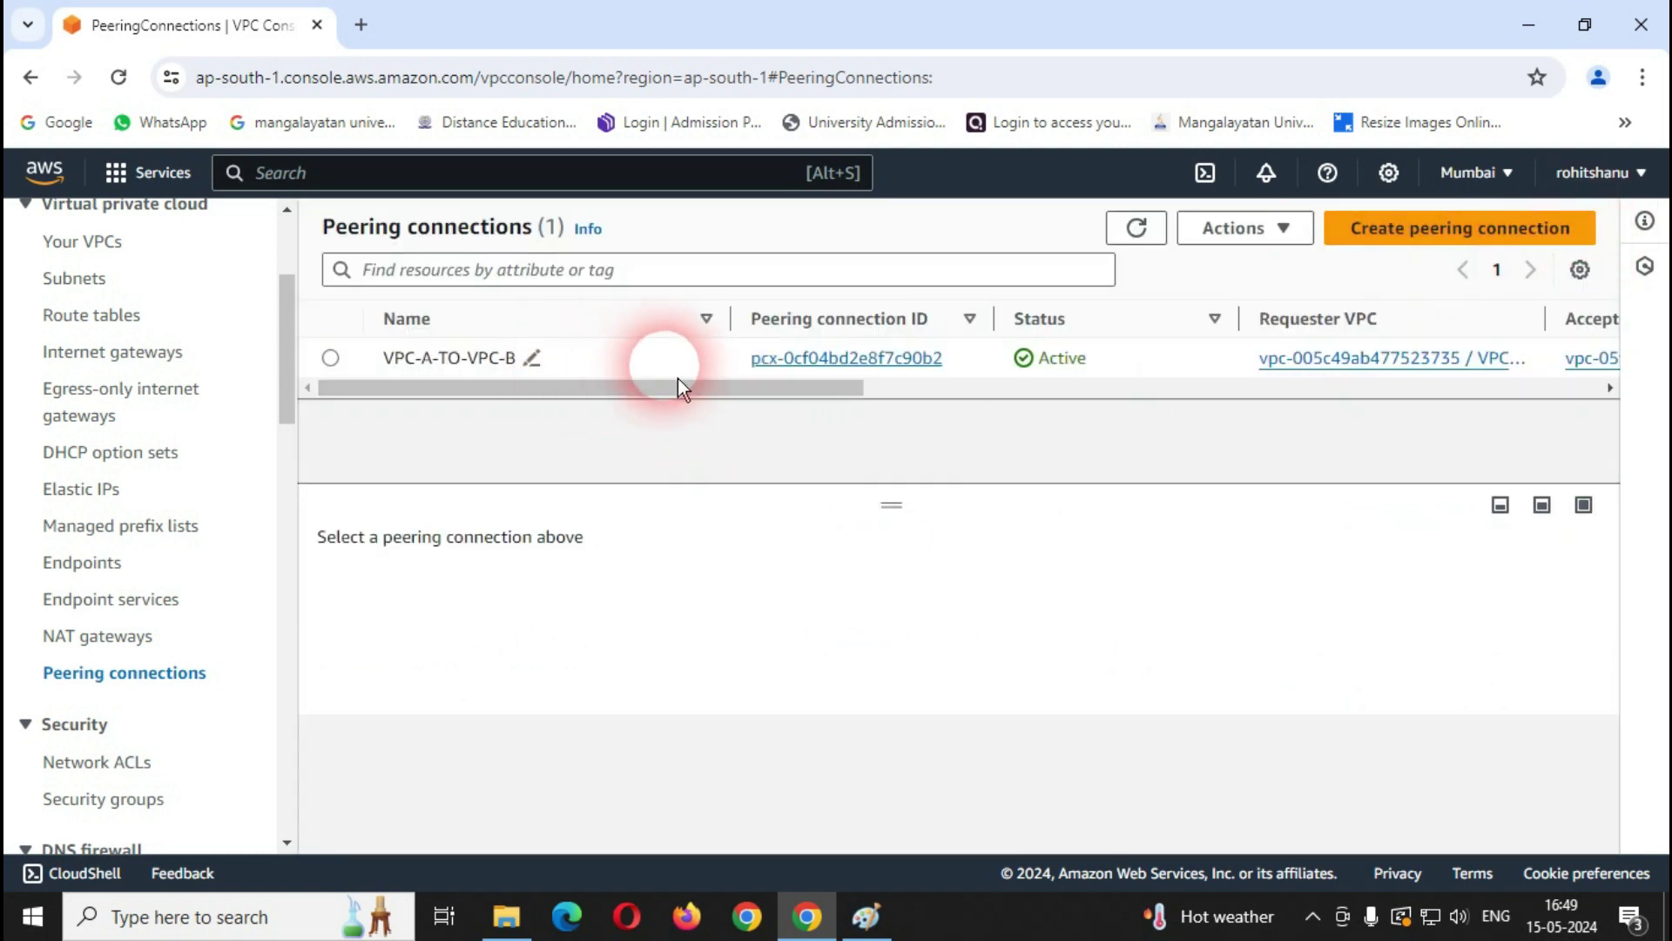
{"action": "left_click_drag", "start_coordinate": [860, 393], "coordinate": [932, 394]}
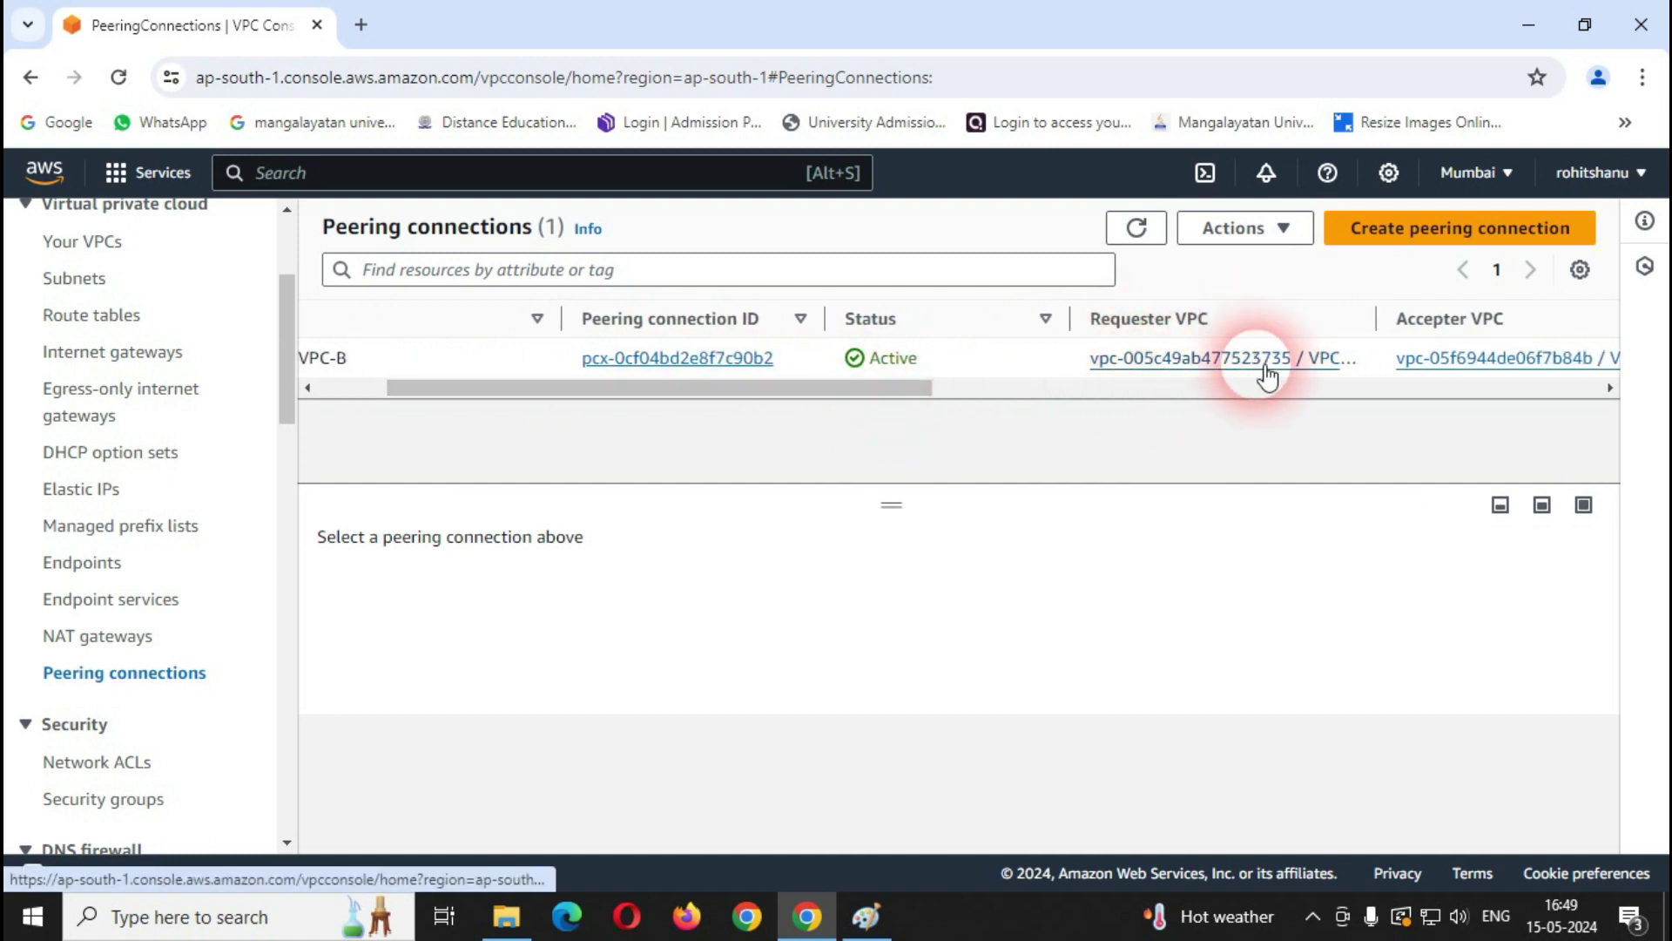
Step: Widen the requester VPC column and examine the requester and accepter VPCs and CIDRs of the VPC-A-TO-VPC-B peering connection
{"action": "left_click_drag", "start_coordinate": [1381, 324], "coordinate": [1408, 333]}
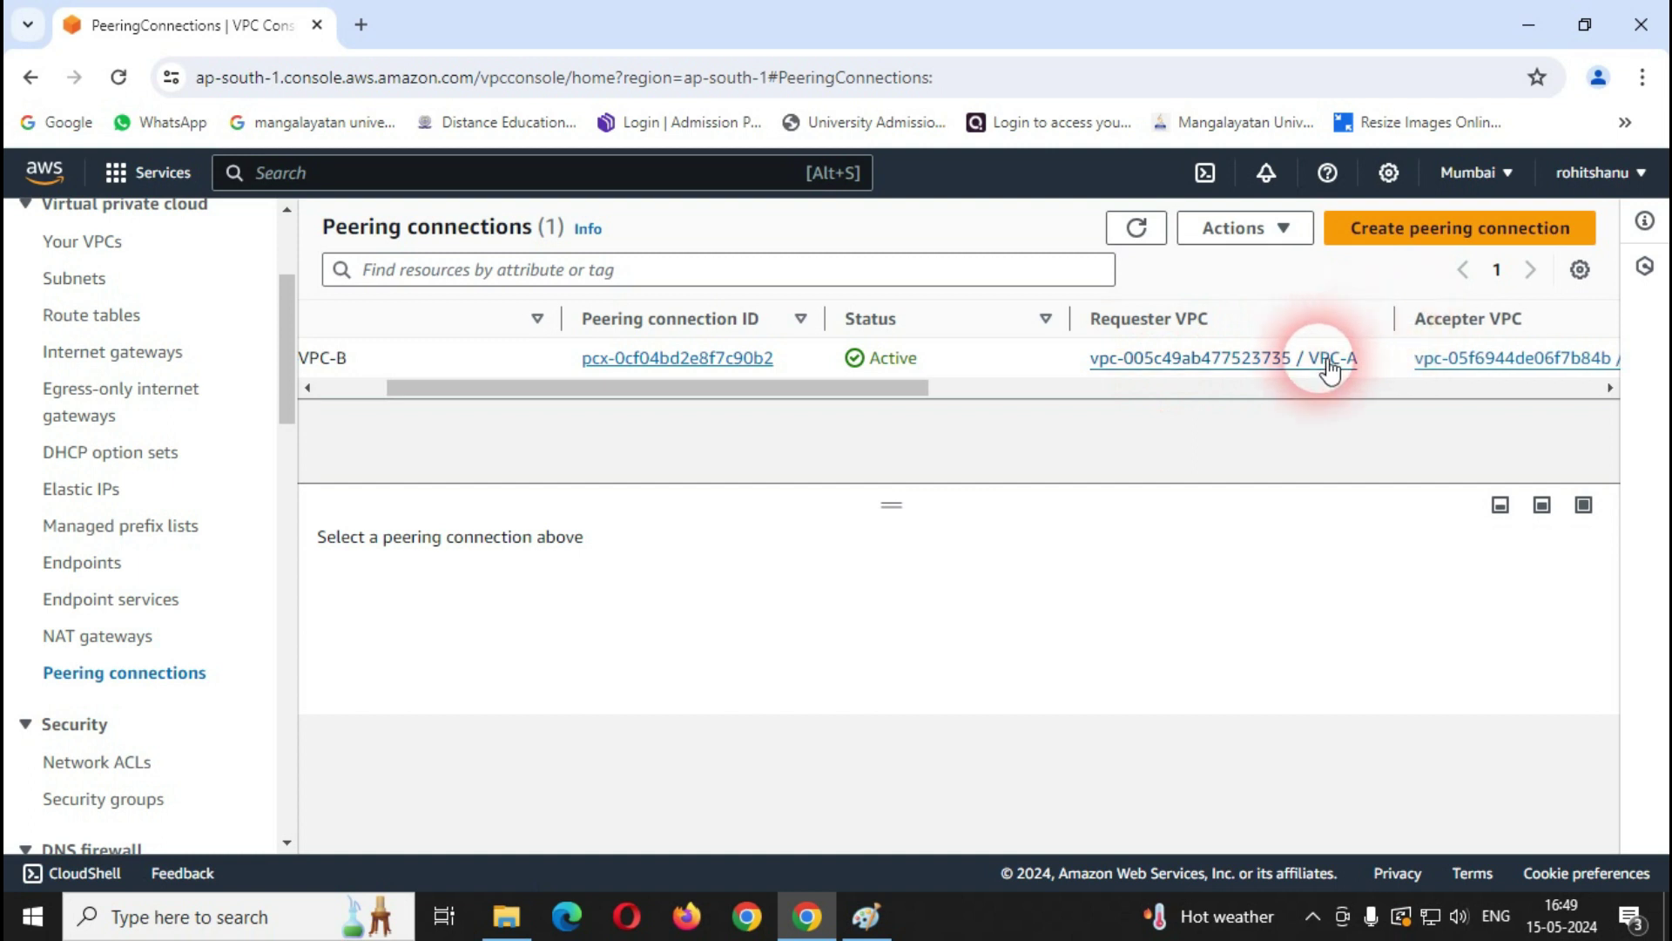
{"action": "left_click_drag", "start_coordinate": [916, 401], "coordinate": [1096, 410]}
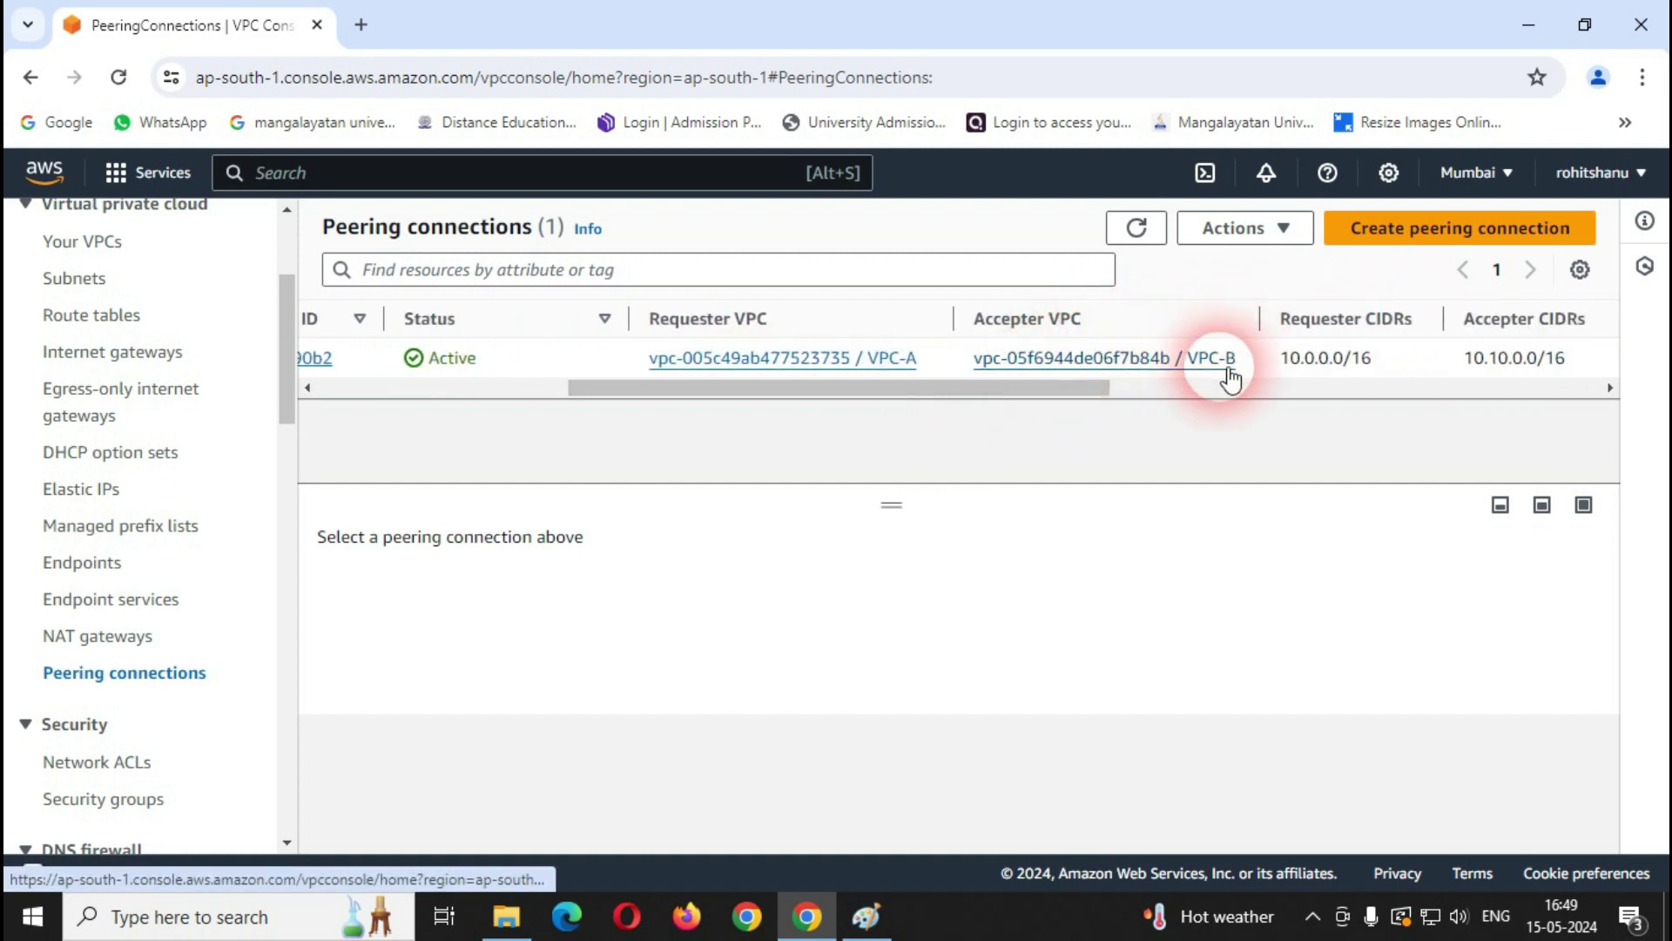
{"action": "left_click_drag", "start_coordinate": [1112, 400], "coordinate": [1235, 400]}
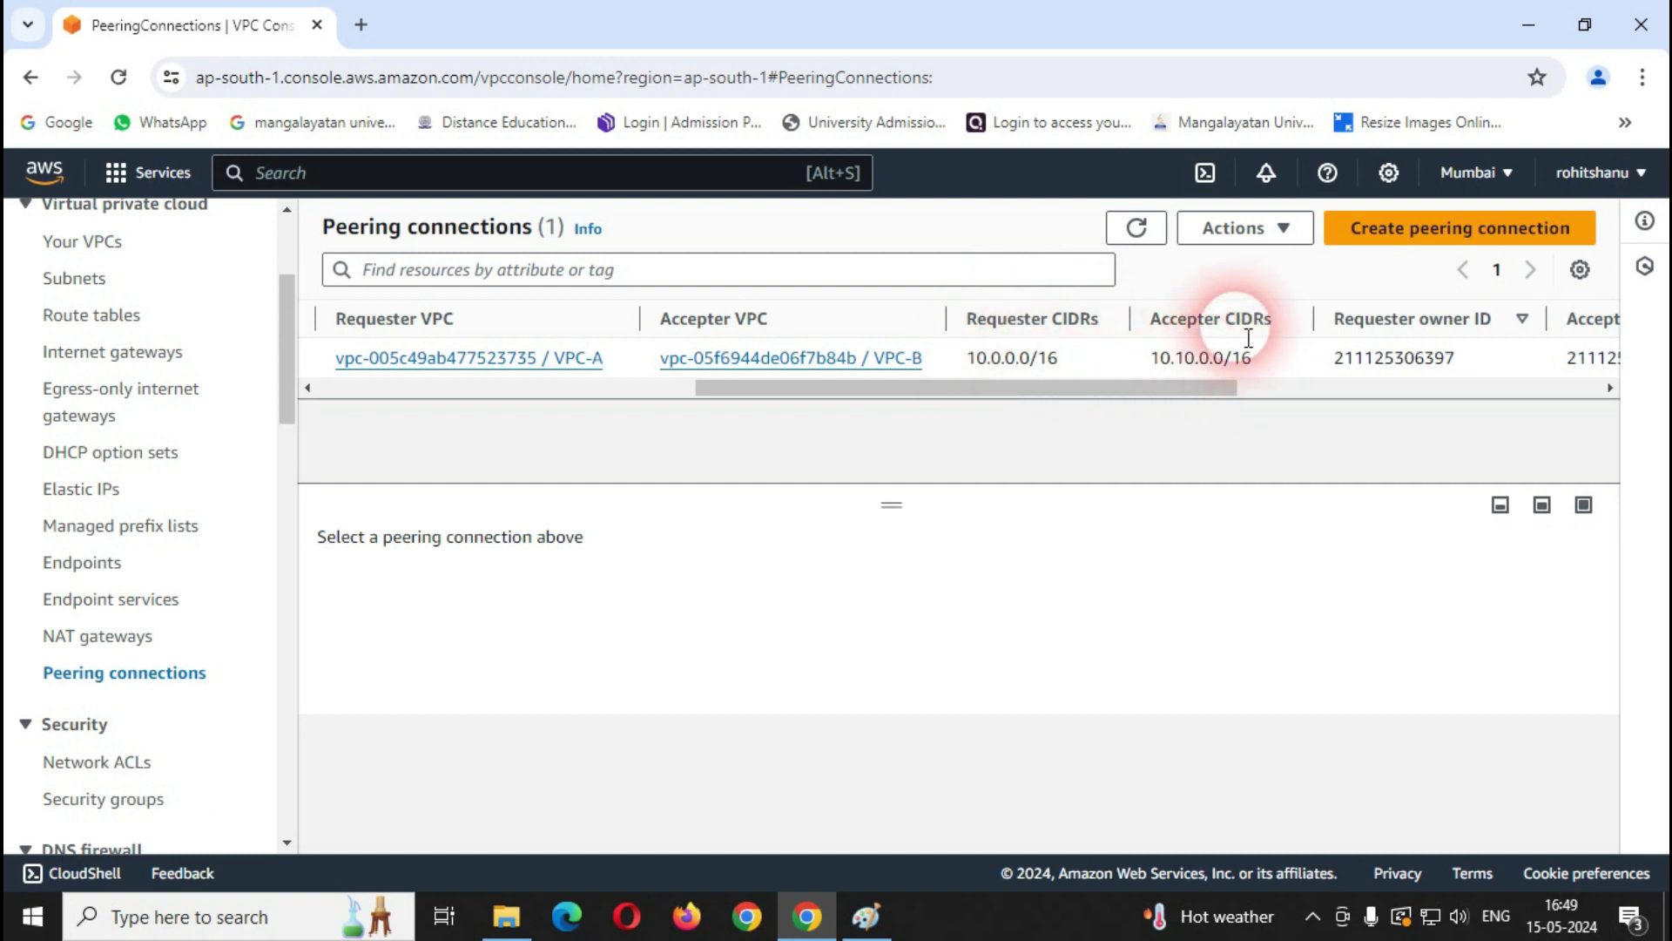
{"action": "left_click_drag", "start_coordinate": [1222, 401], "coordinate": [824, 404]}
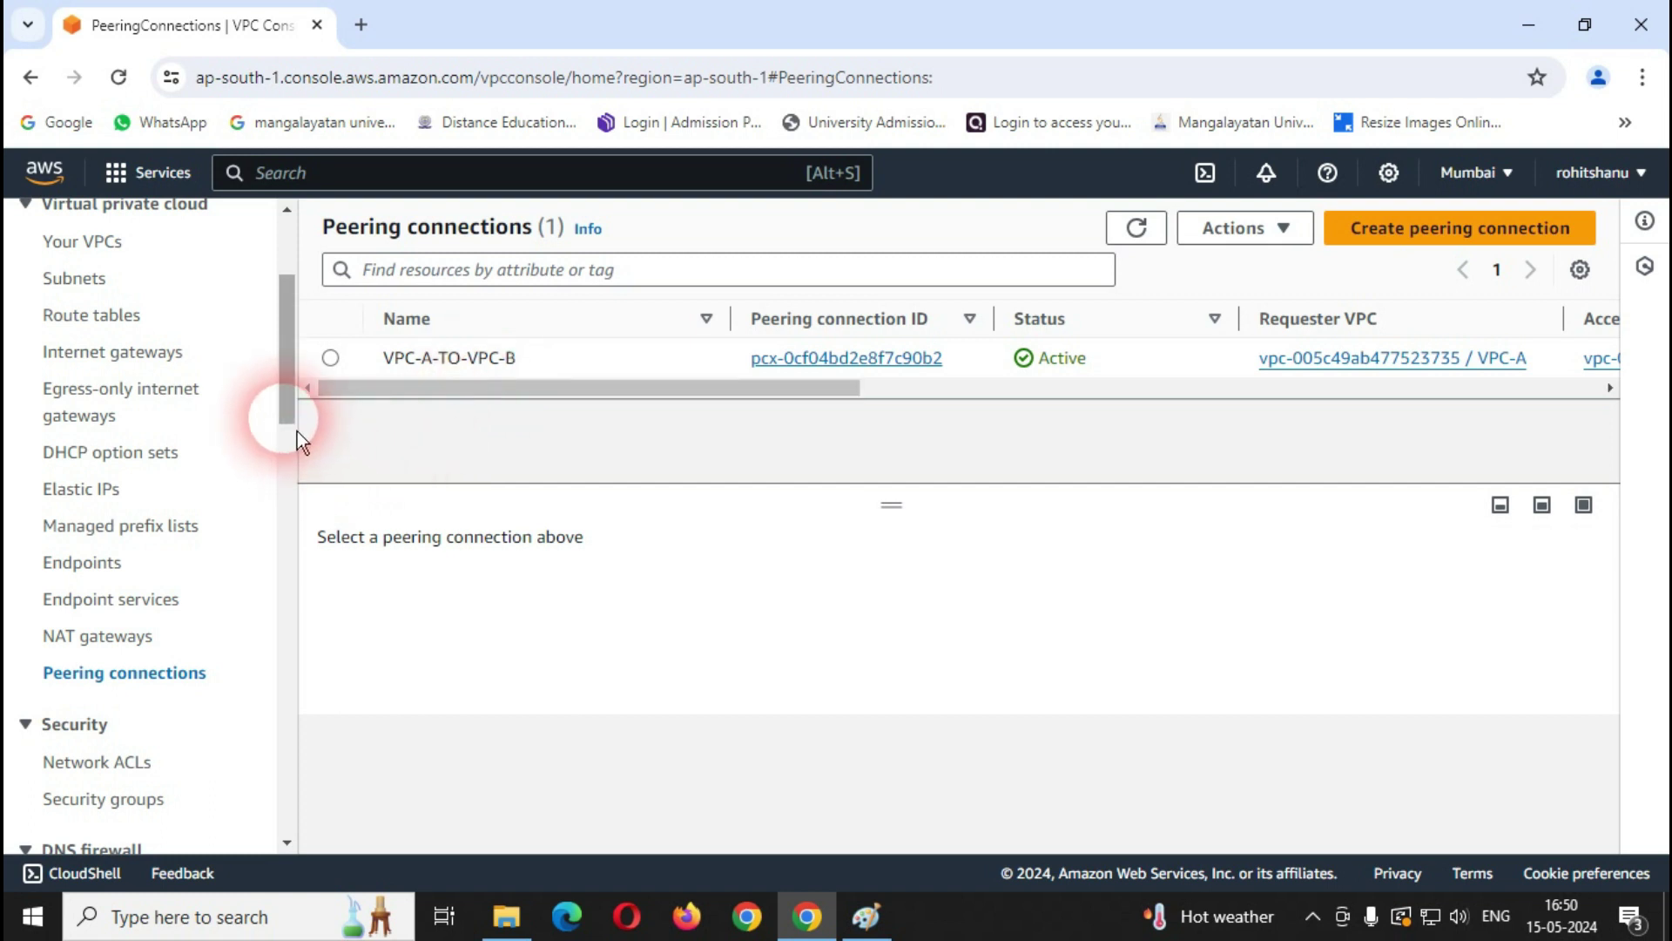
Step: Open the routes of ROUTE TABLE VPC-A for editing and add a new empty route
{"action": "scroll", "coordinate": [295, 426], "scroll_direction": "up", "scroll_amount": 1}
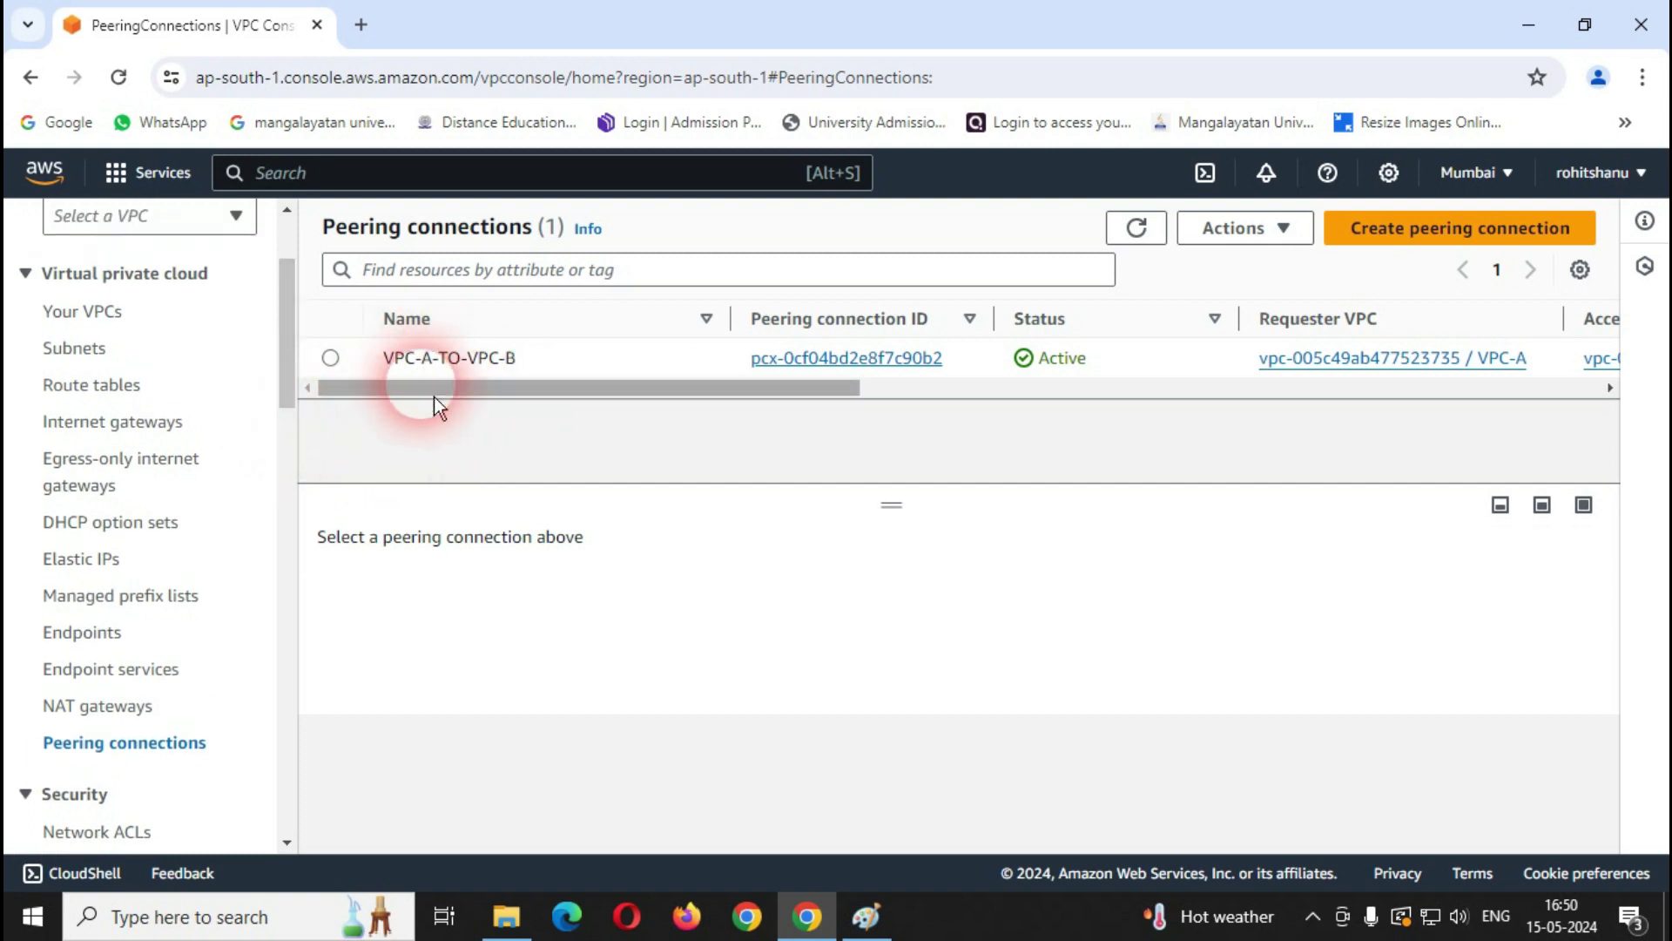
{"action": "left_click", "coordinate": [110, 397]}
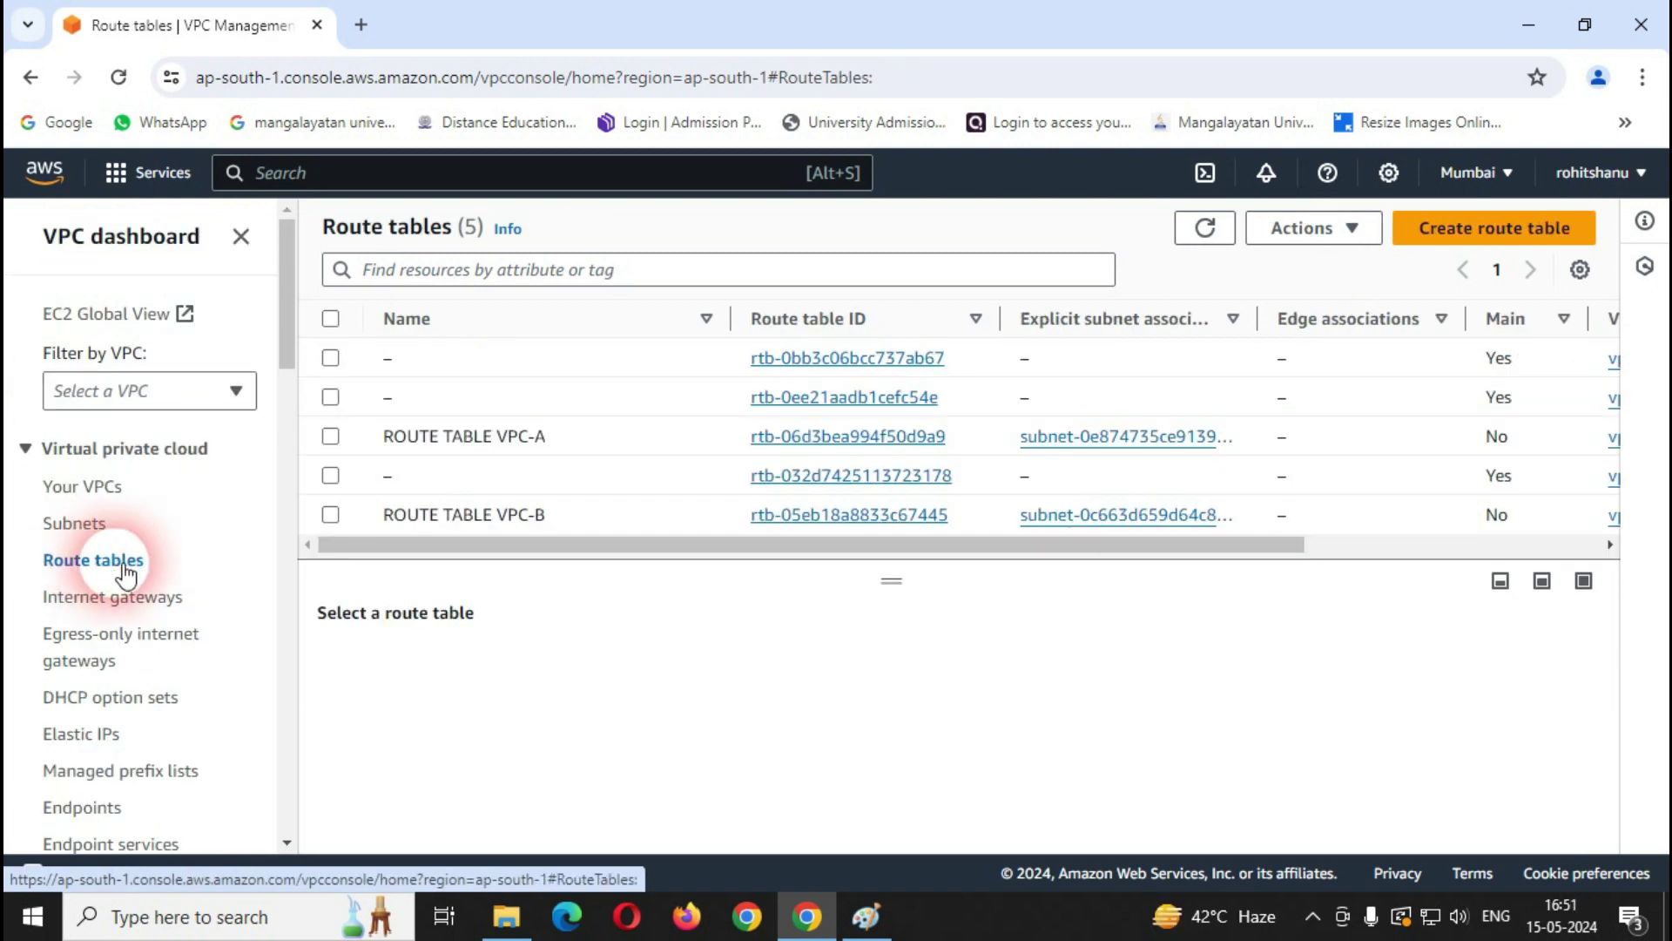
{"action": "left_click", "coordinate": [190, 577]}
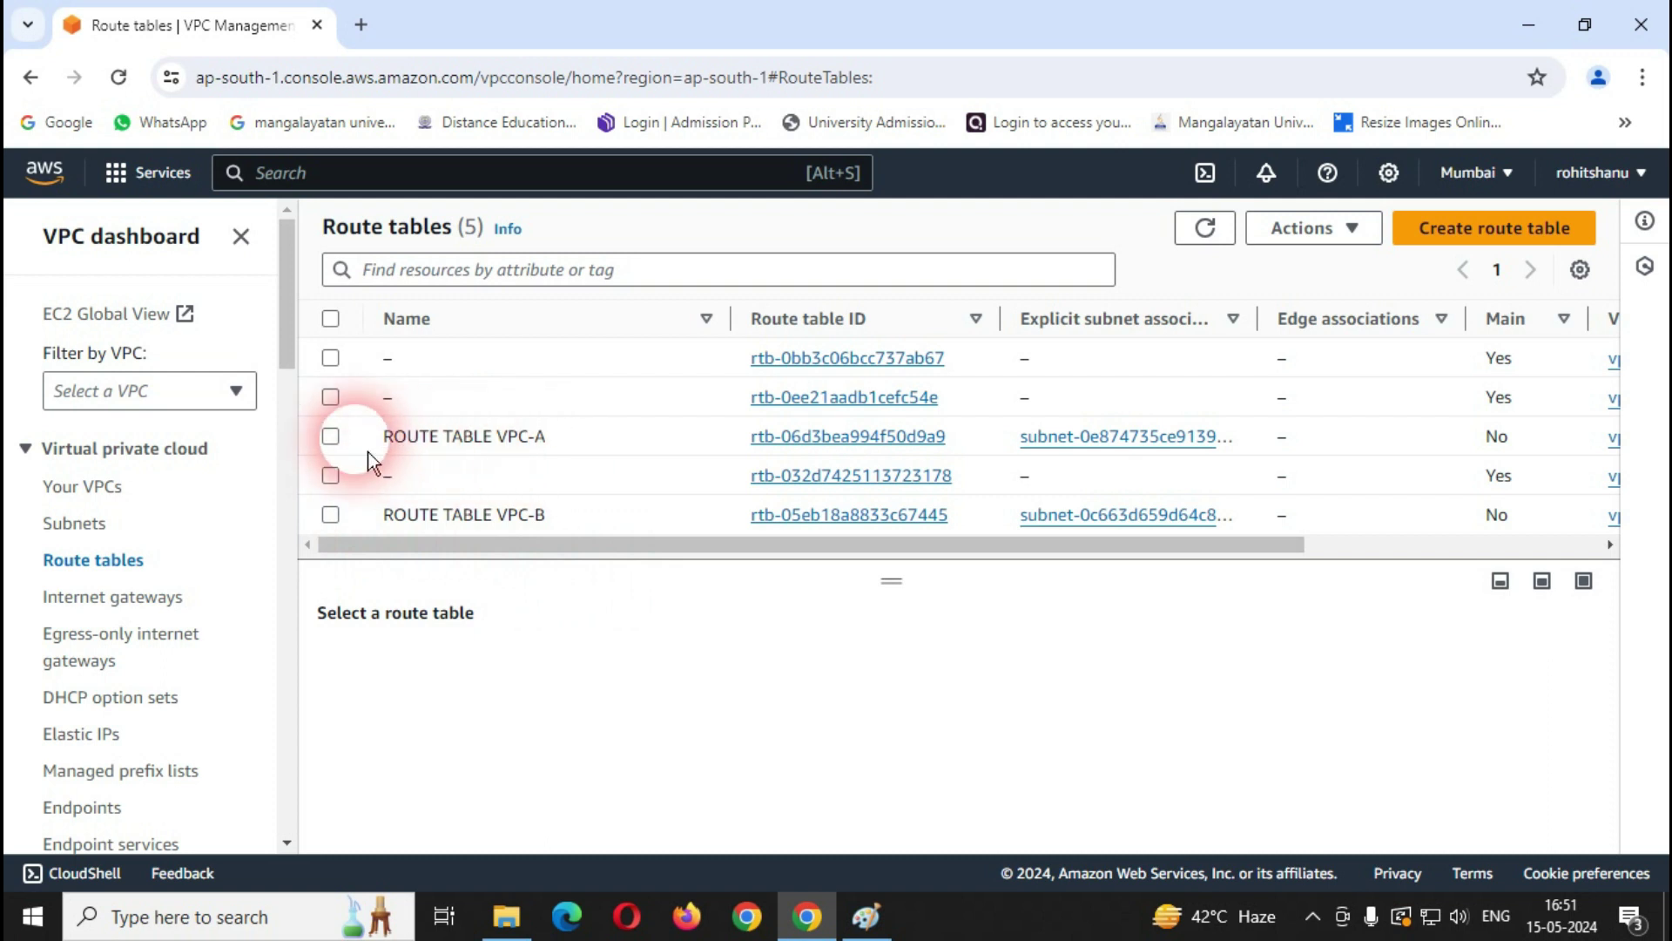
{"action": "left_click", "coordinate": [333, 438]}
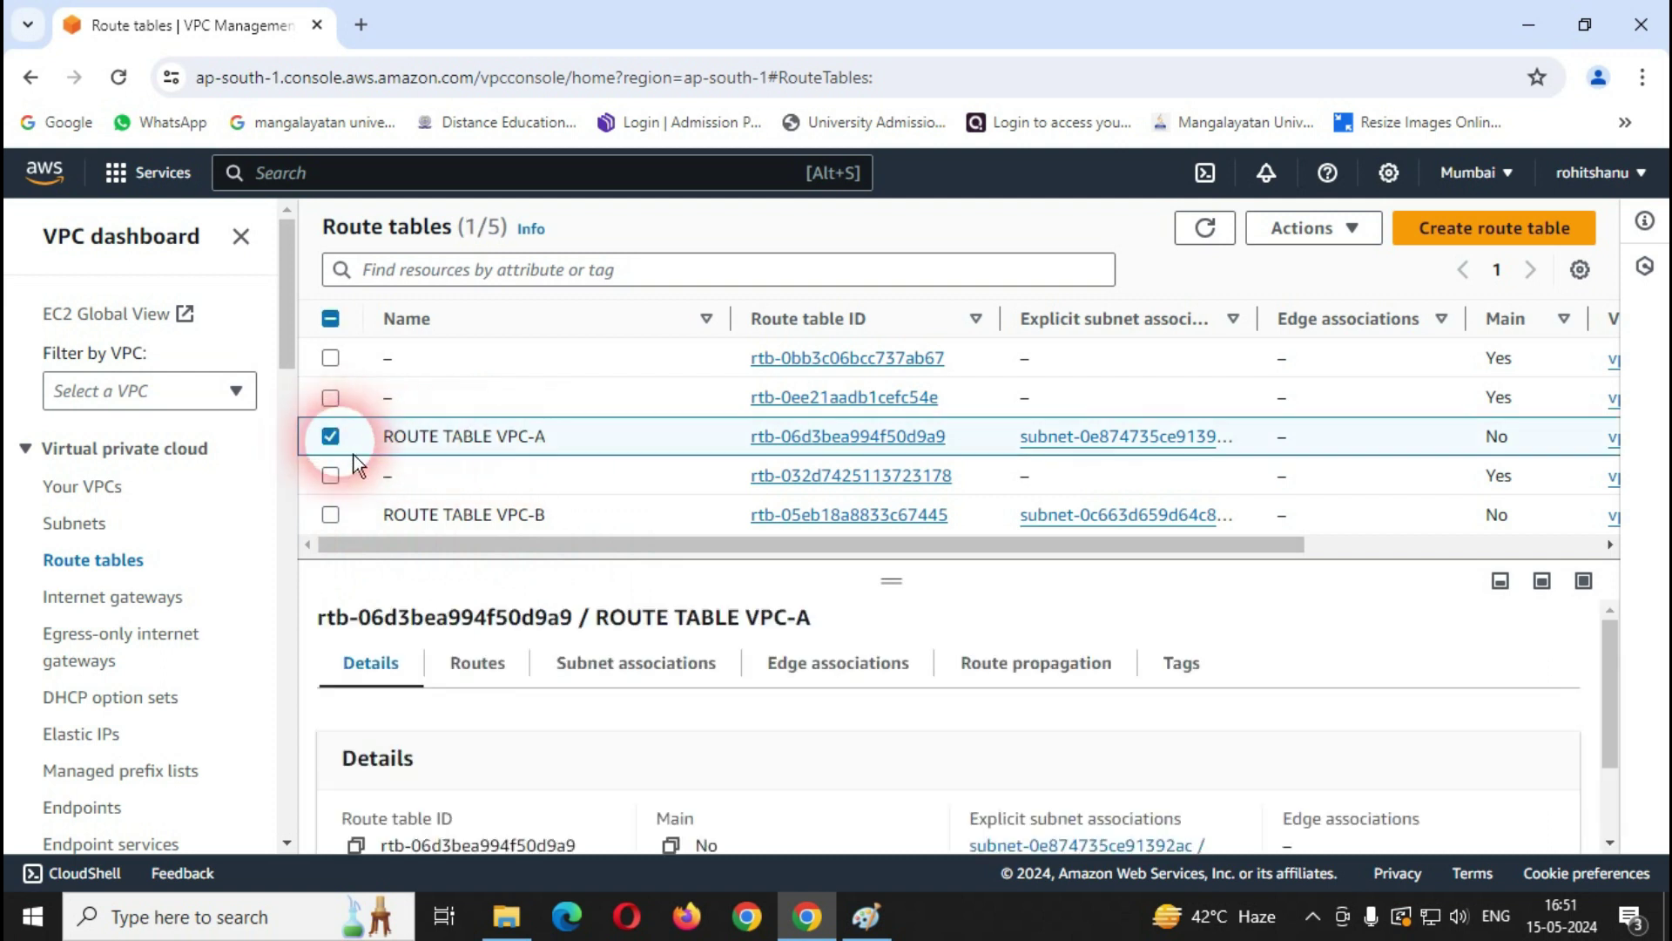
{"action": "left_click", "coordinate": [477, 670]}
{"action": "left_click", "coordinate": [1489, 734]}
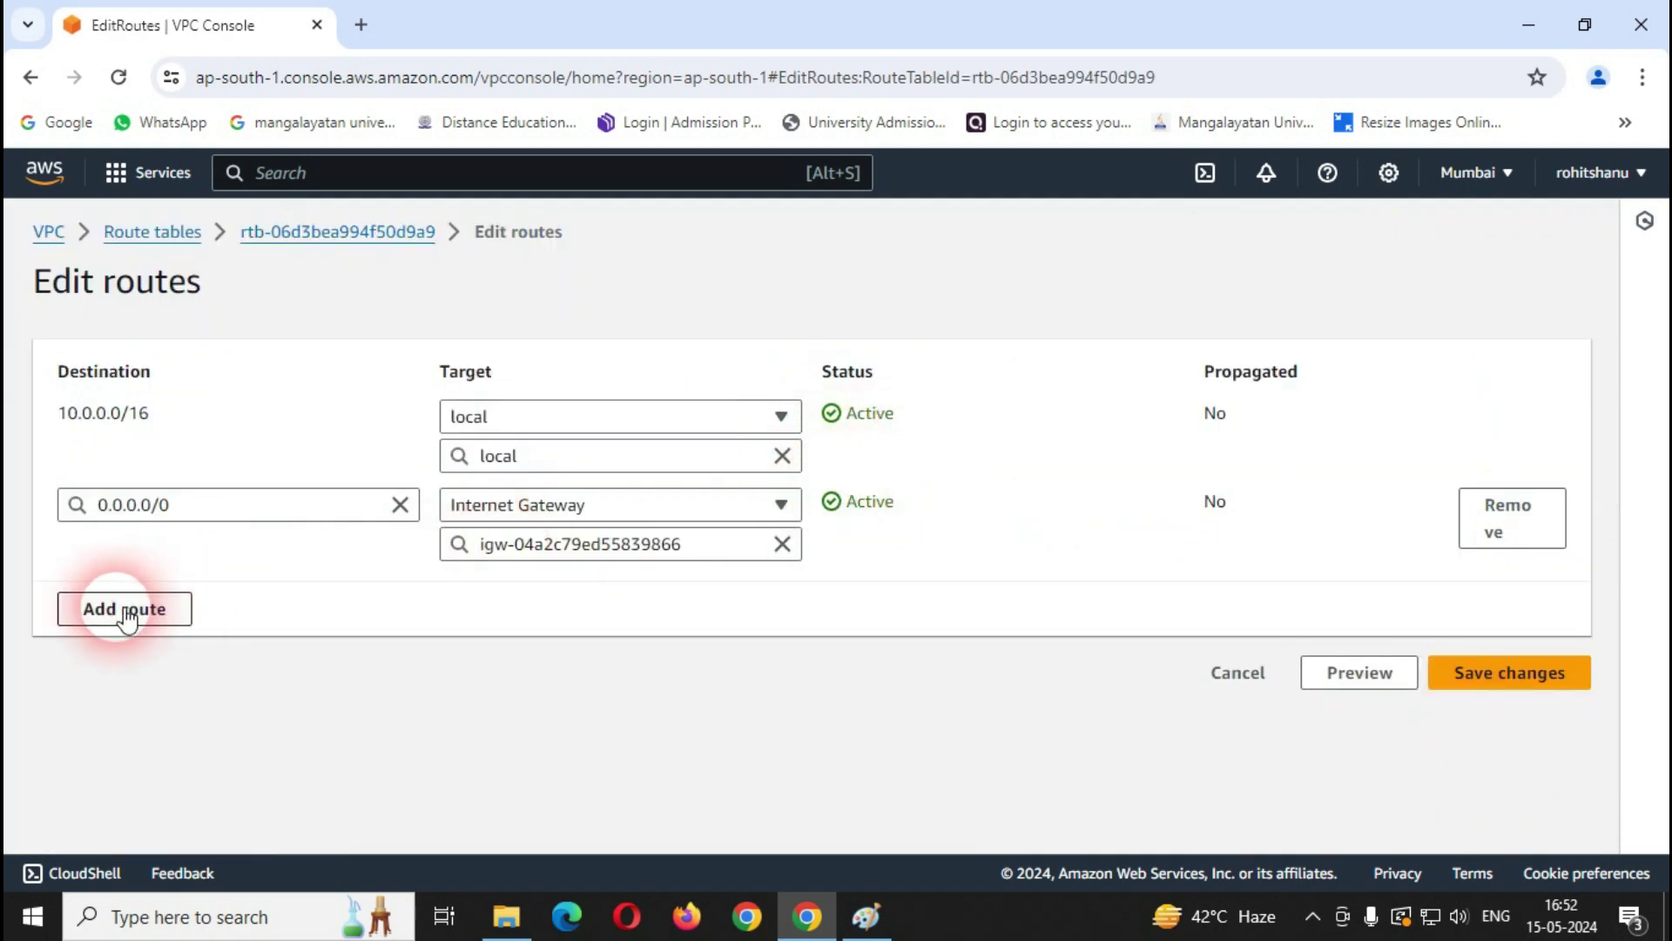
{"action": "left_click", "coordinate": [125, 609]}
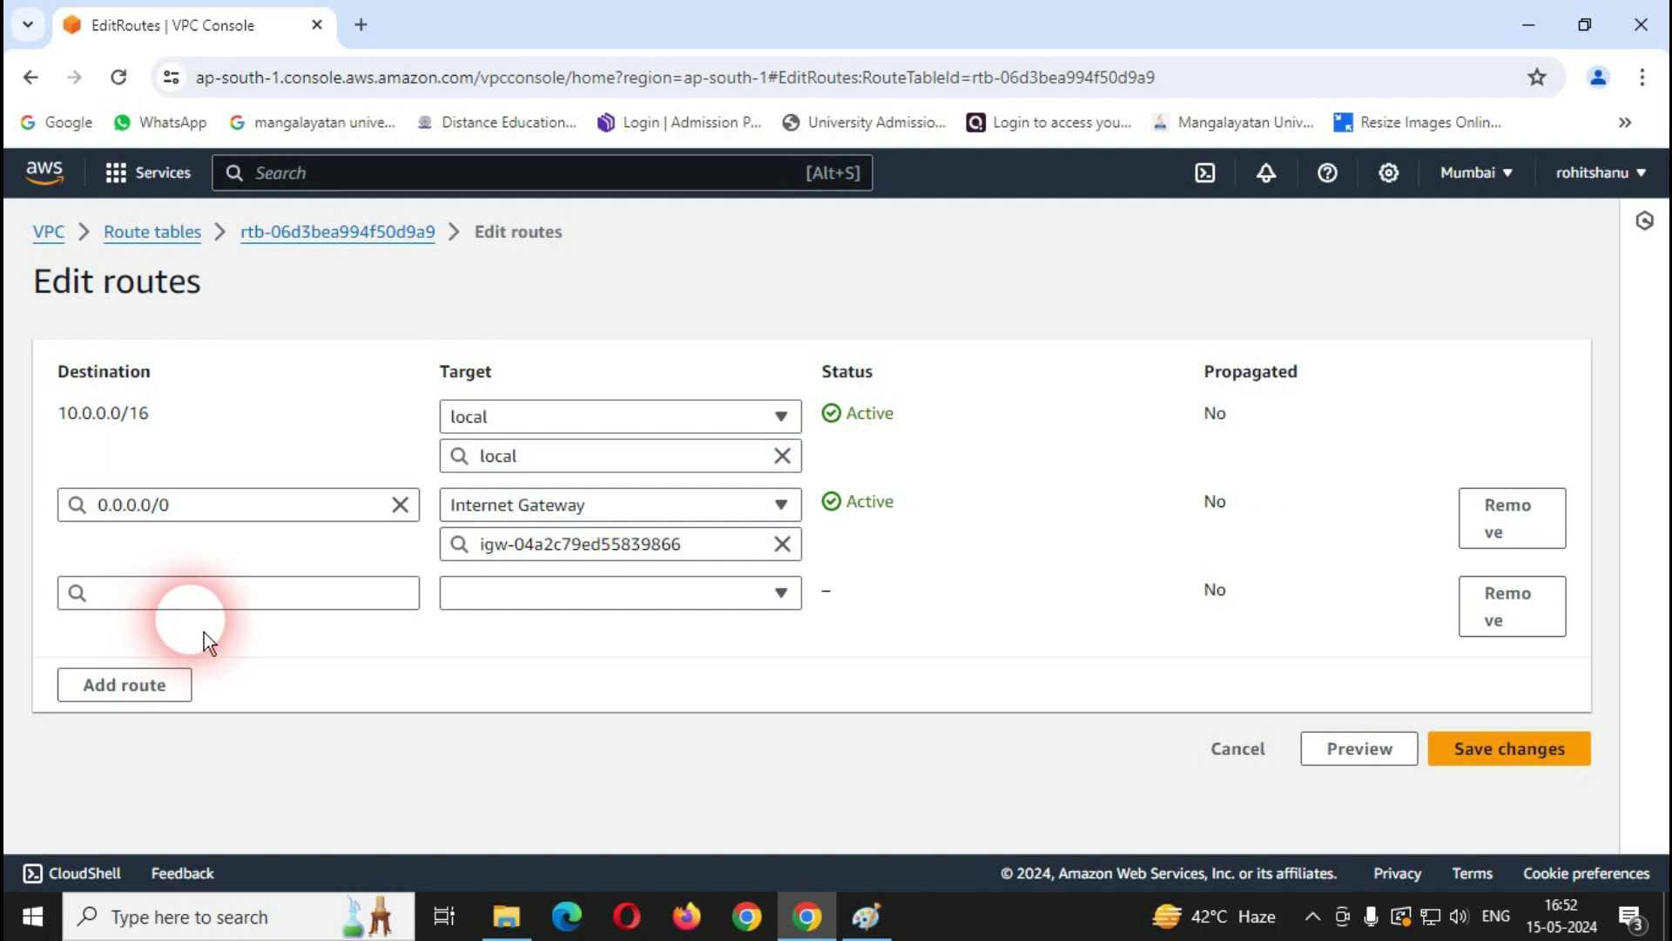
{"action": "left_click", "coordinate": [182, 603]}
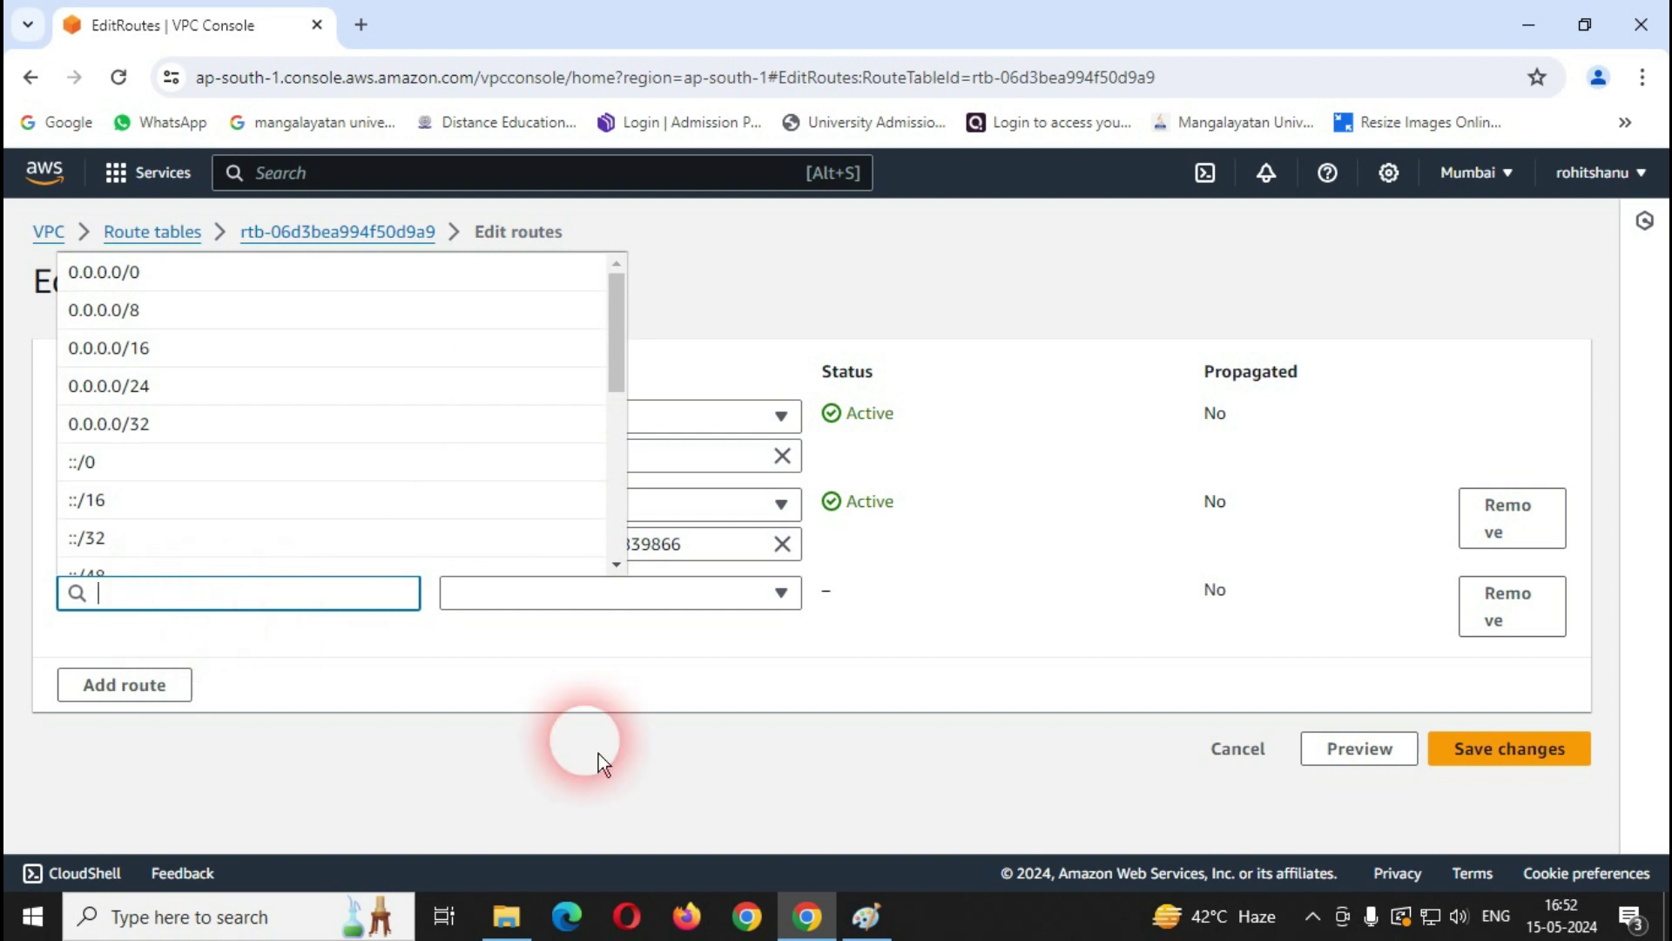
Step: Switch to the Paint diagram, circle and tick VPC-B's 10.10.0.0/16 range, and return to the route editor in Chrome
{"action": "left_click", "coordinate": [867, 916]}
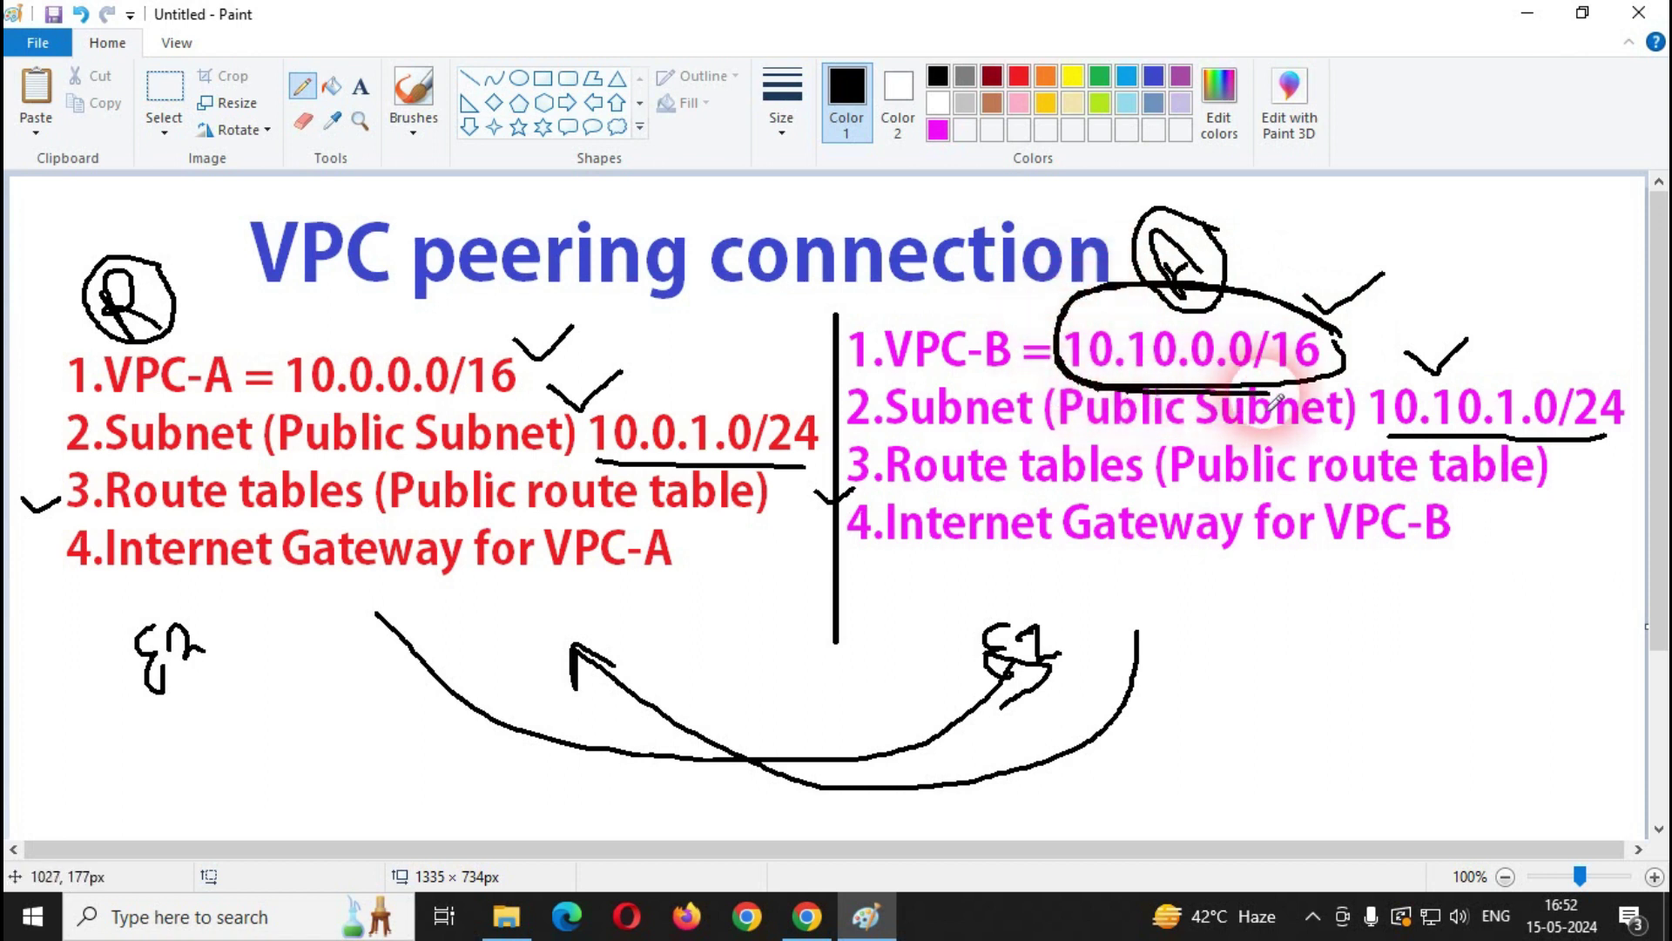
{"action": "left_click_drag", "start_coordinate": [1346, 349], "coordinate": [1395, 305]}
{"action": "left_click", "coordinate": [806, 916]}
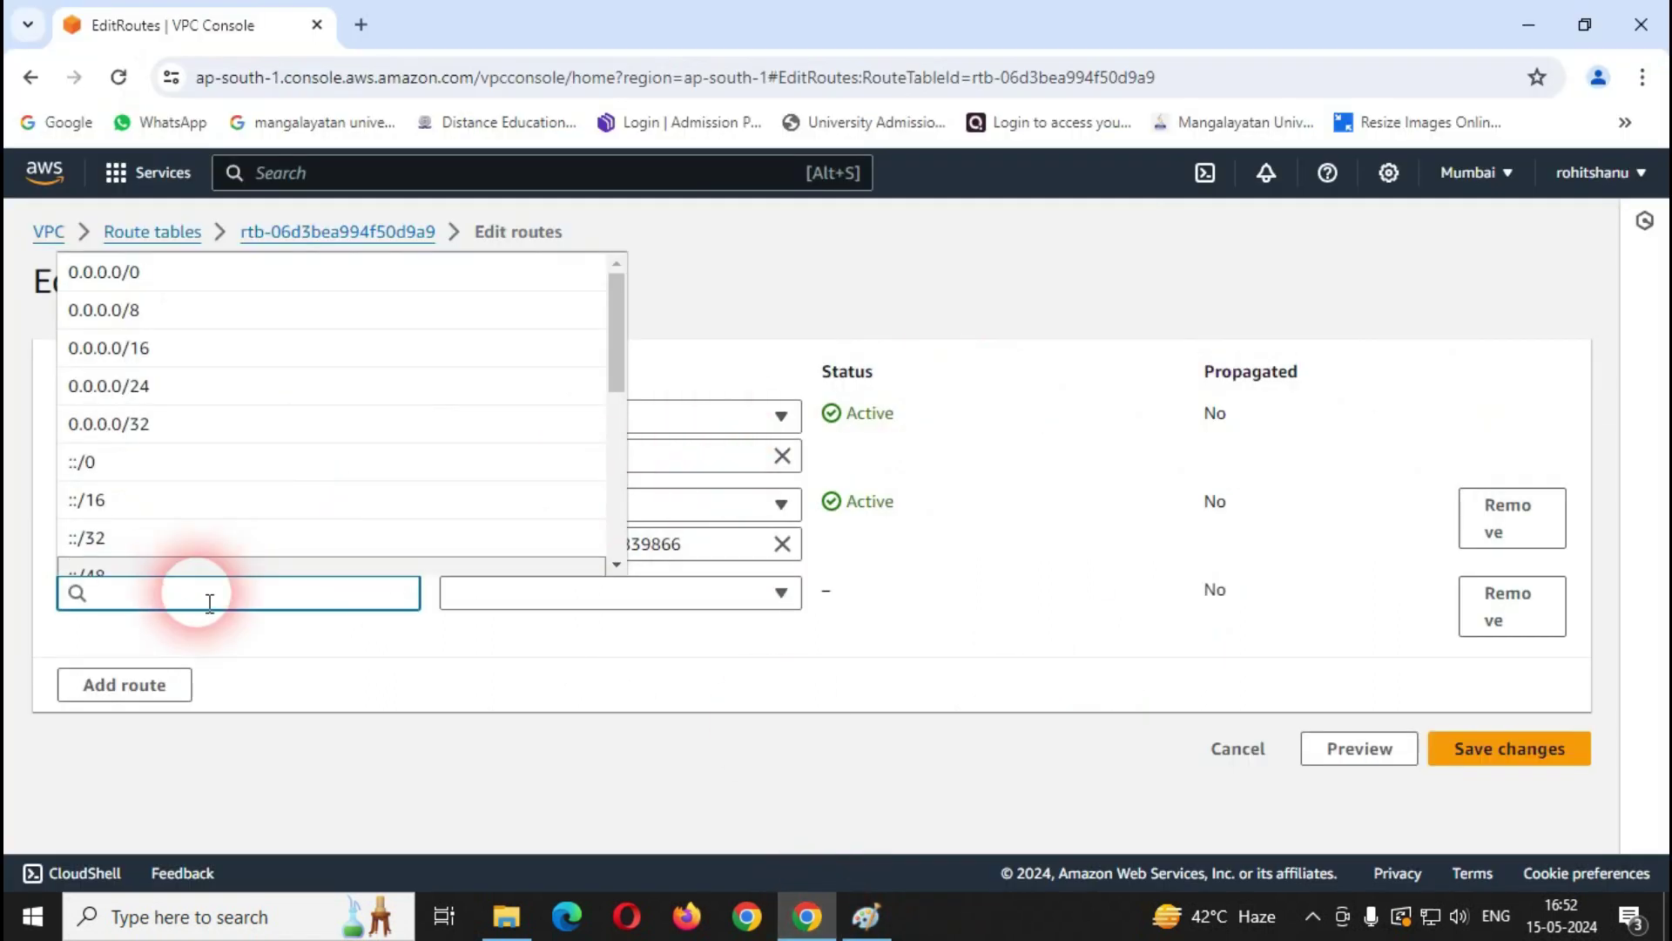
Step: Set the new route's destination to 10.10.0.0/16, target the VPC-A-TO-VPC-B peering connection and save the changes
{"action": "type", "text": "10.10.0"}
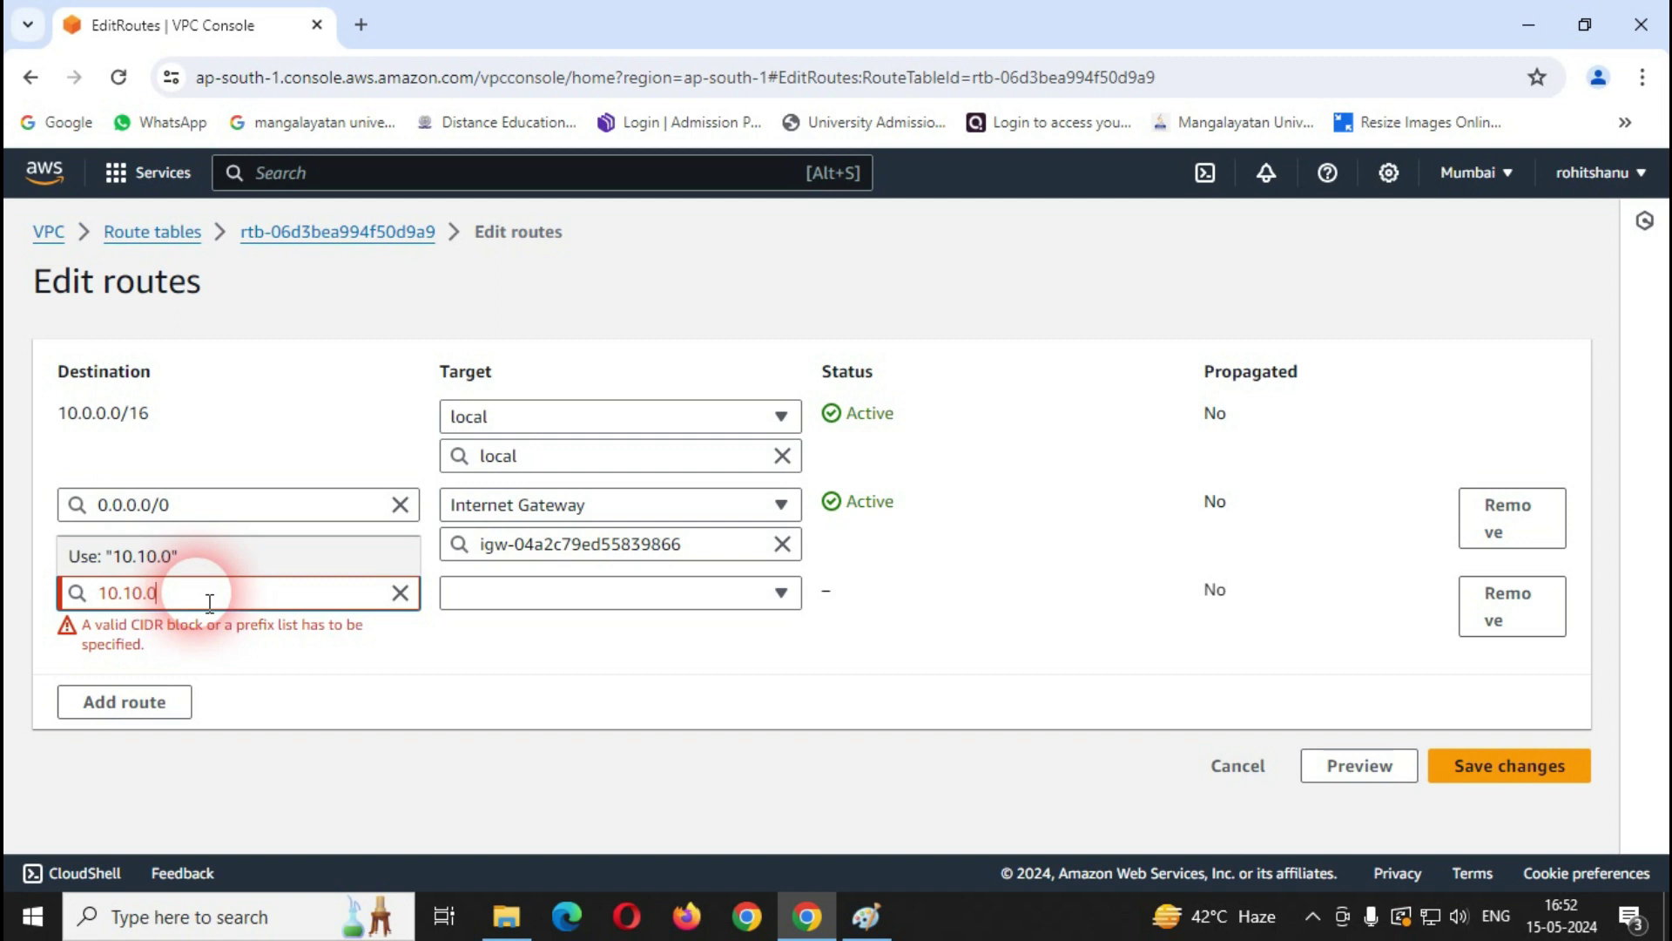
{"action": "type", "text": ".0/1"}
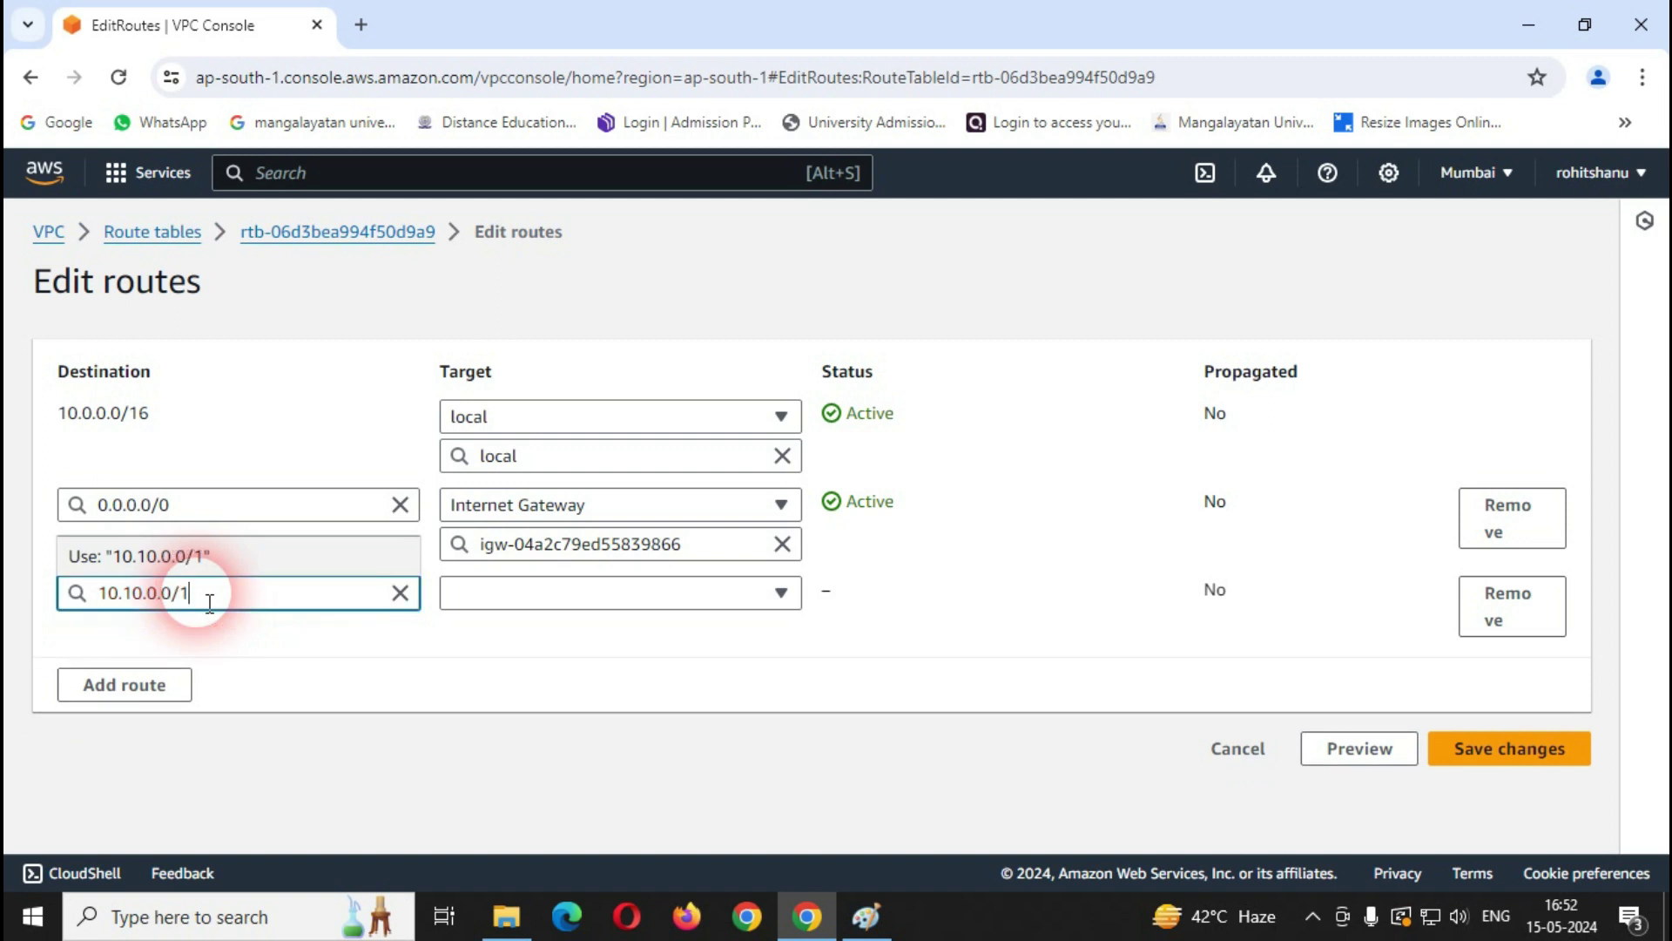
{"action": "type", "text": "6"}
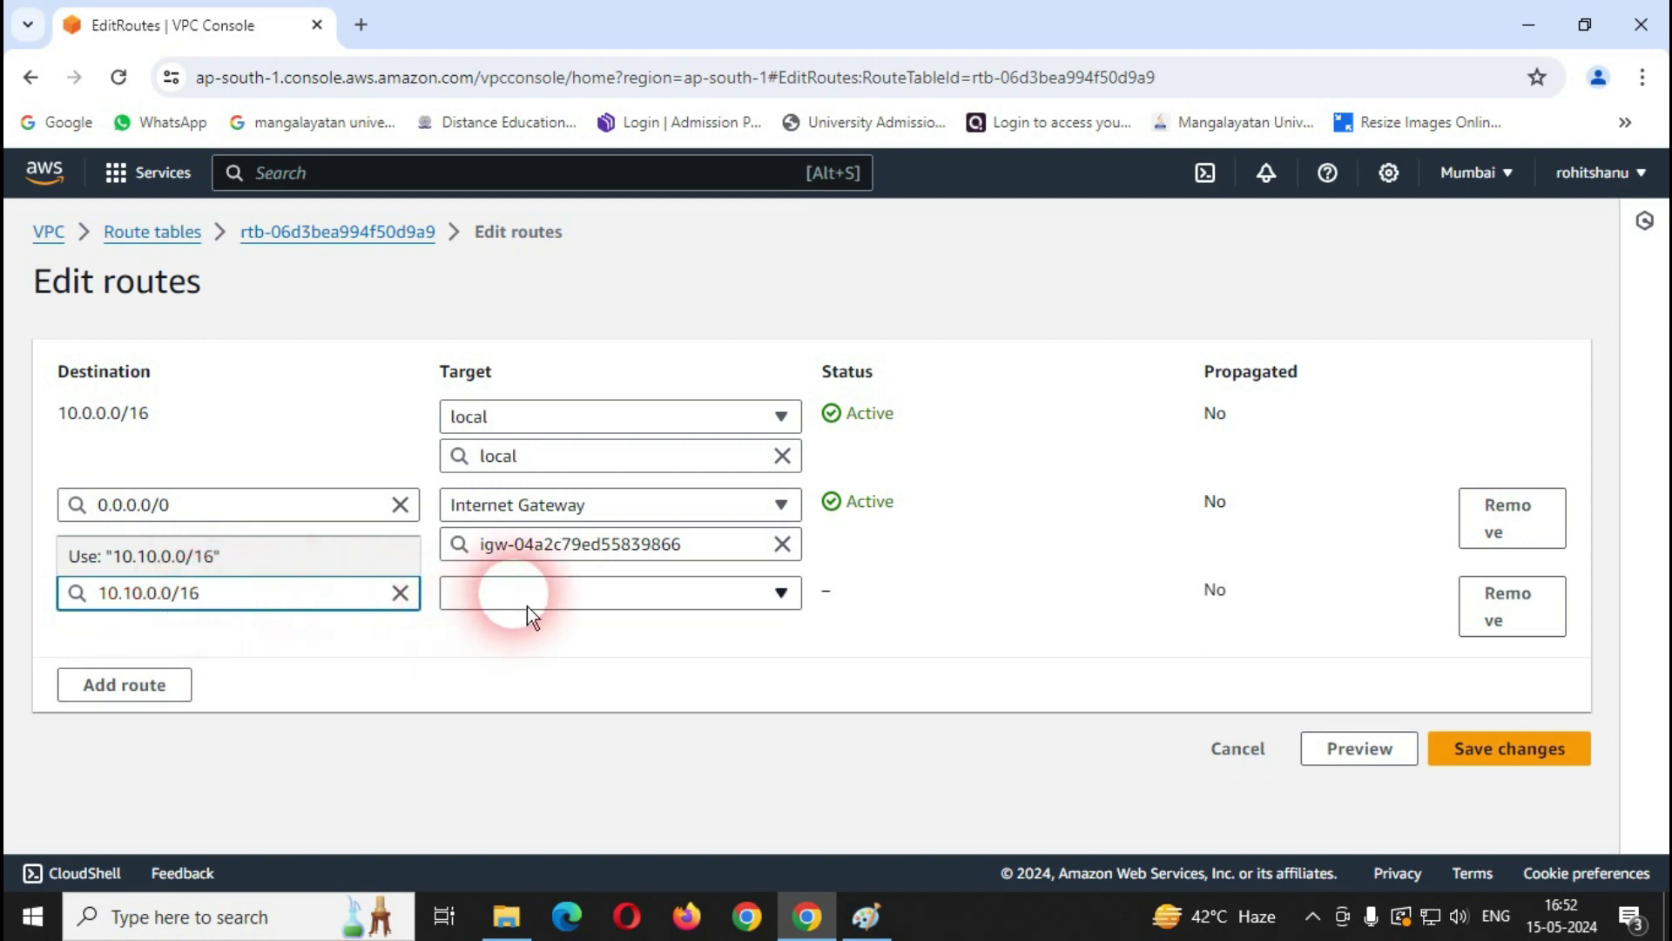
{"action": "left_click", "coordinate": [561, 607]}
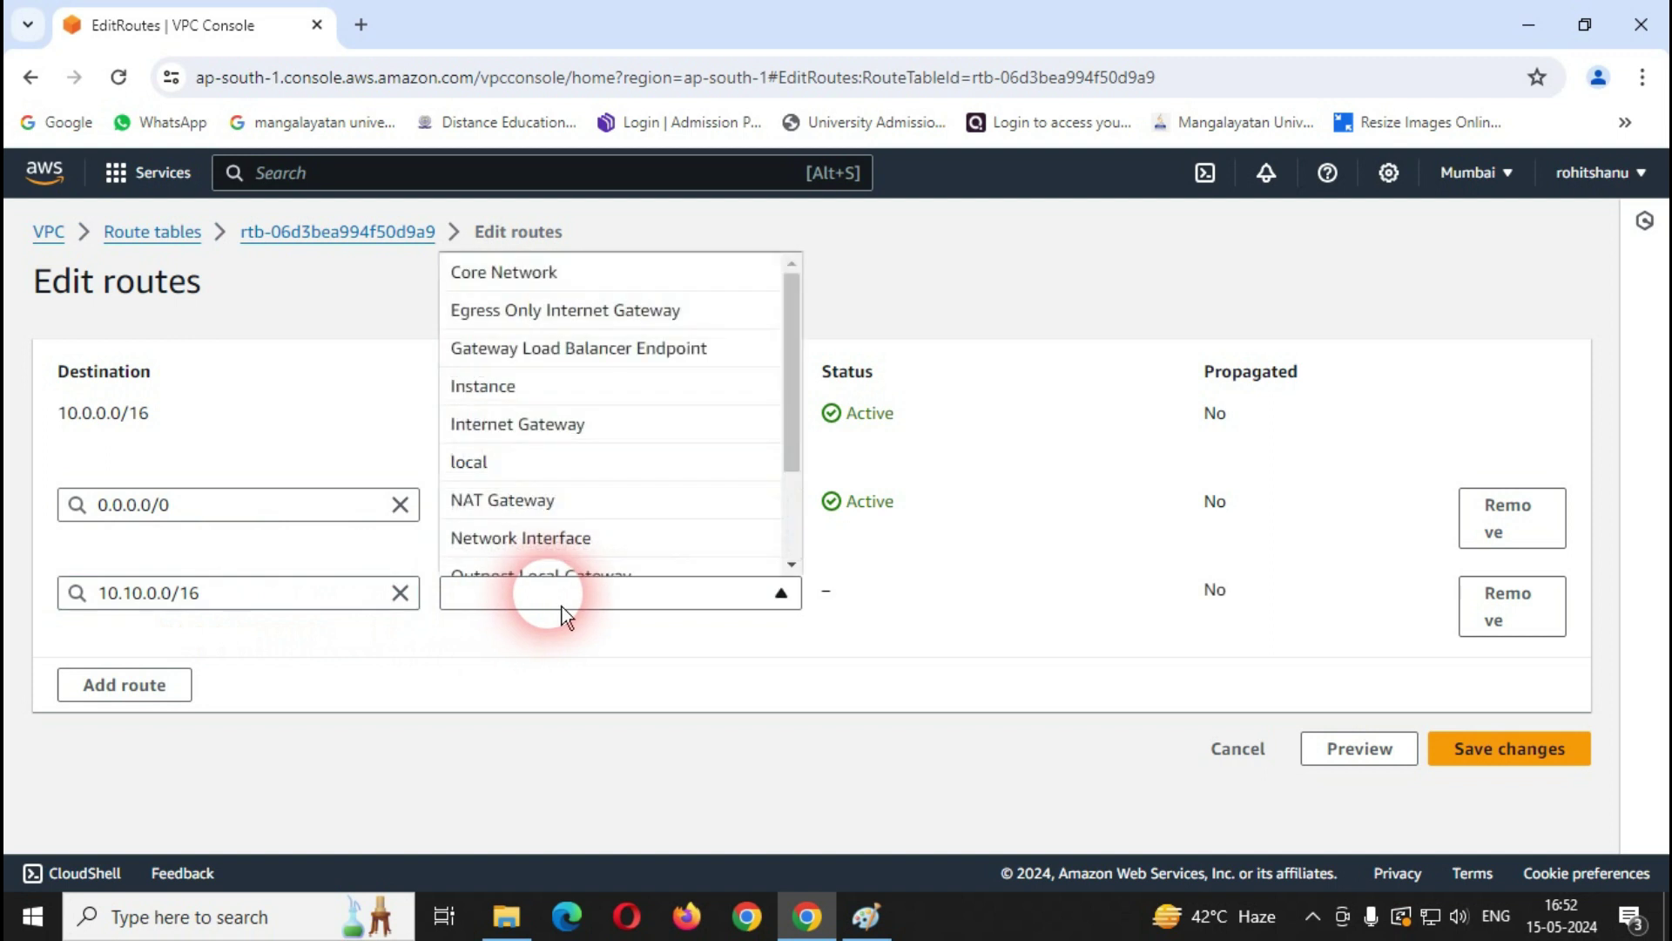
{"action": "scroll", "coordinate": [583, 478], "scroll_direction": "down", "scroll_amount": 2}
{"action": "left_click", "coordinate": [582, 492]}
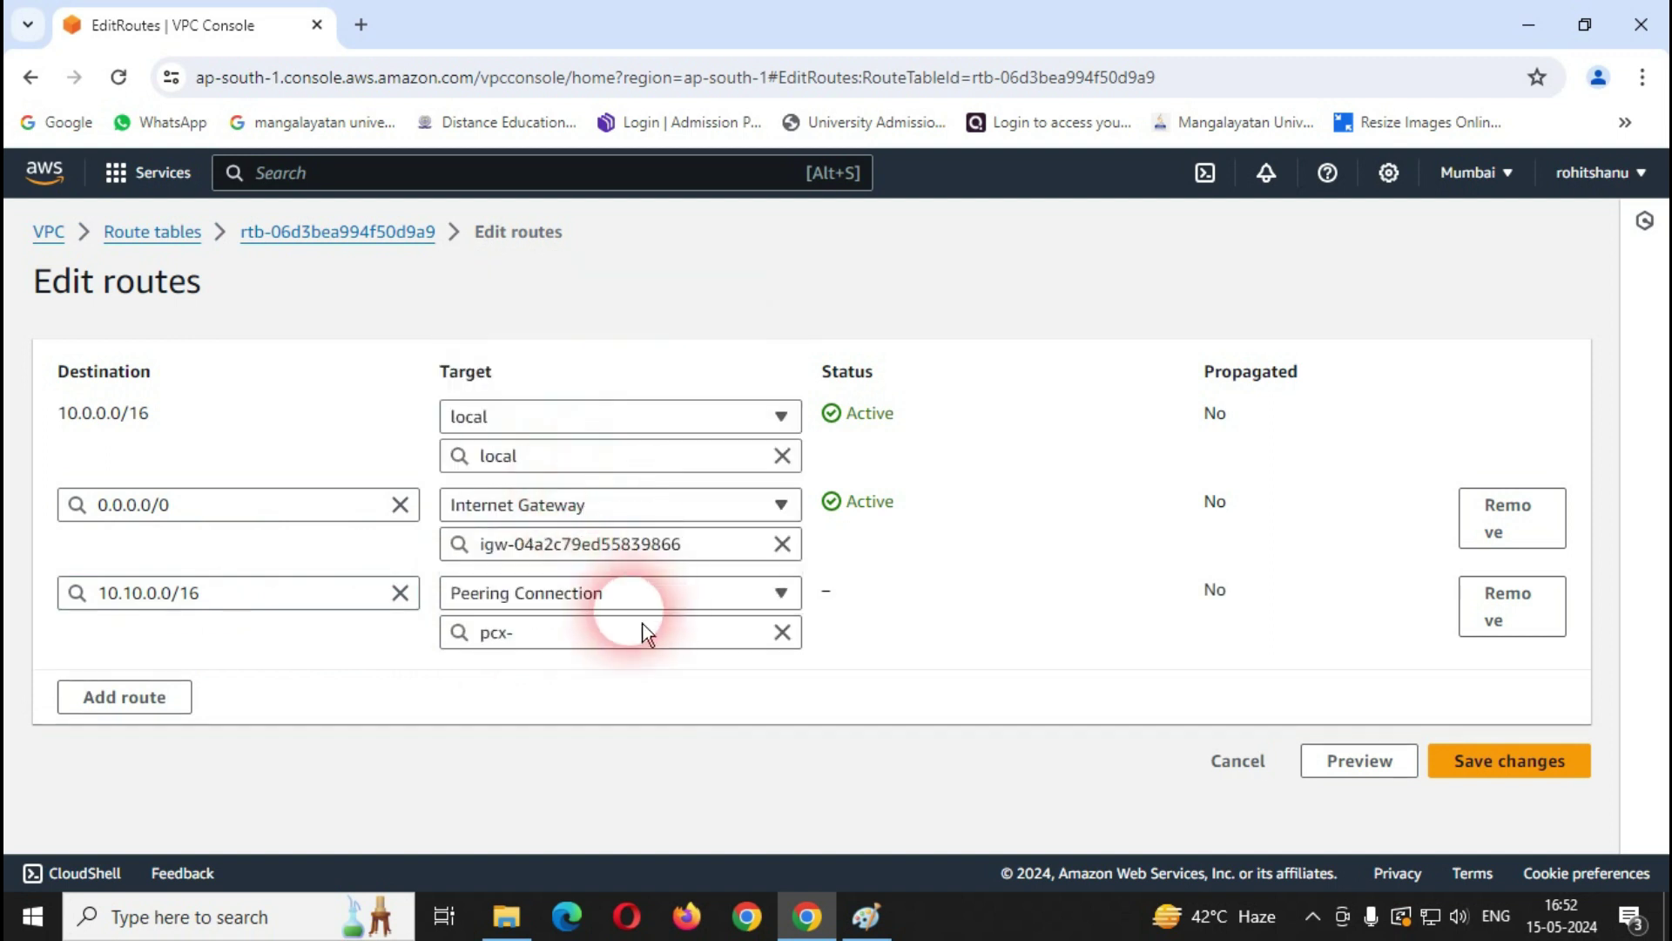
{"action": "left_click", "coordinate": [560, 633]}
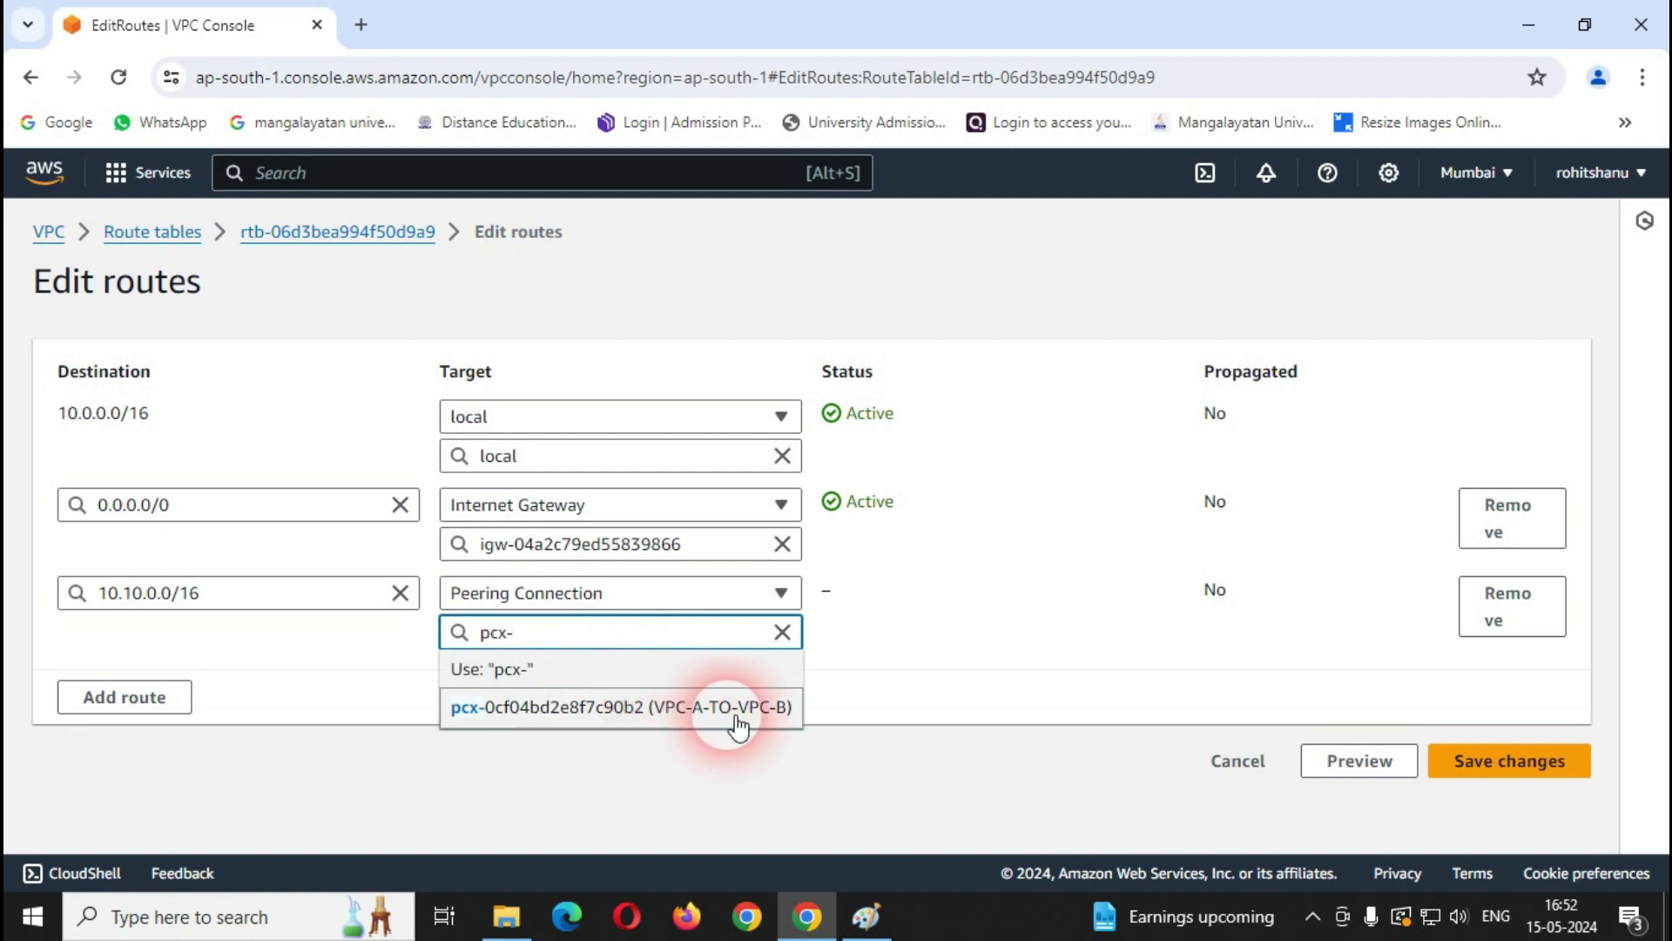
{"action": "left_click", "coordinate": [604, 710]}
{"action": "left_click", "coordinate": [1504, 760]}
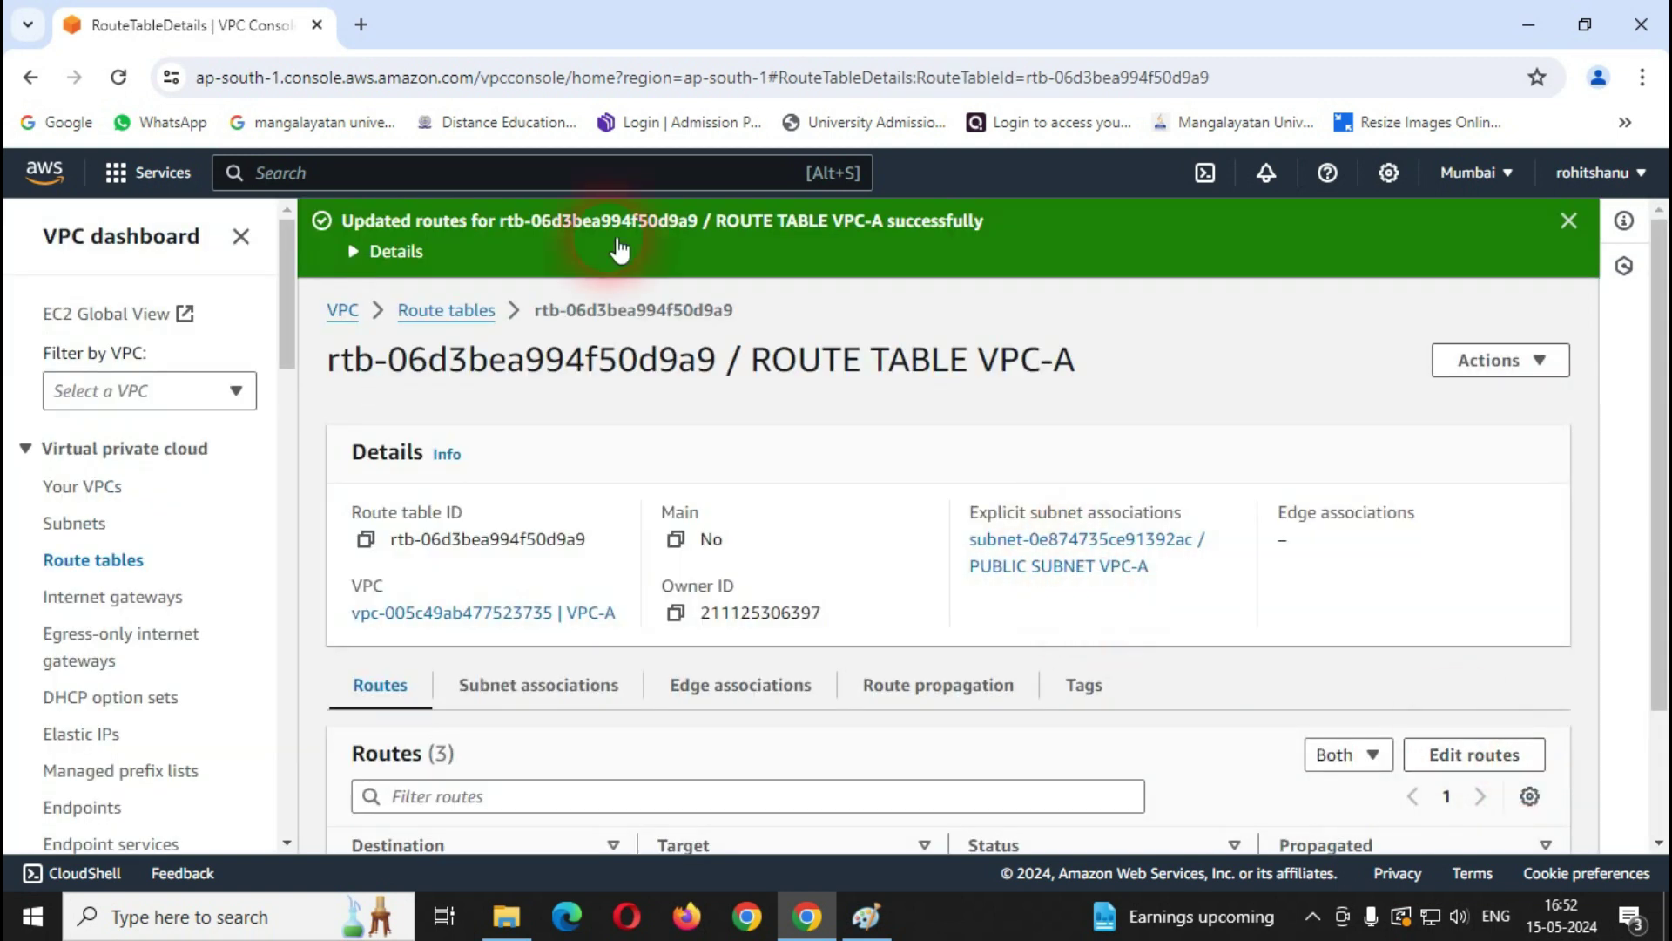
Step: Dismiss the success notification, return to the route tables list and review the routes of ROUTE TABLE VPC-A
{"action": "left_click", "coordinate": [1568, 223]}
{"action": "left_click", "coordinate": [107, 568]}
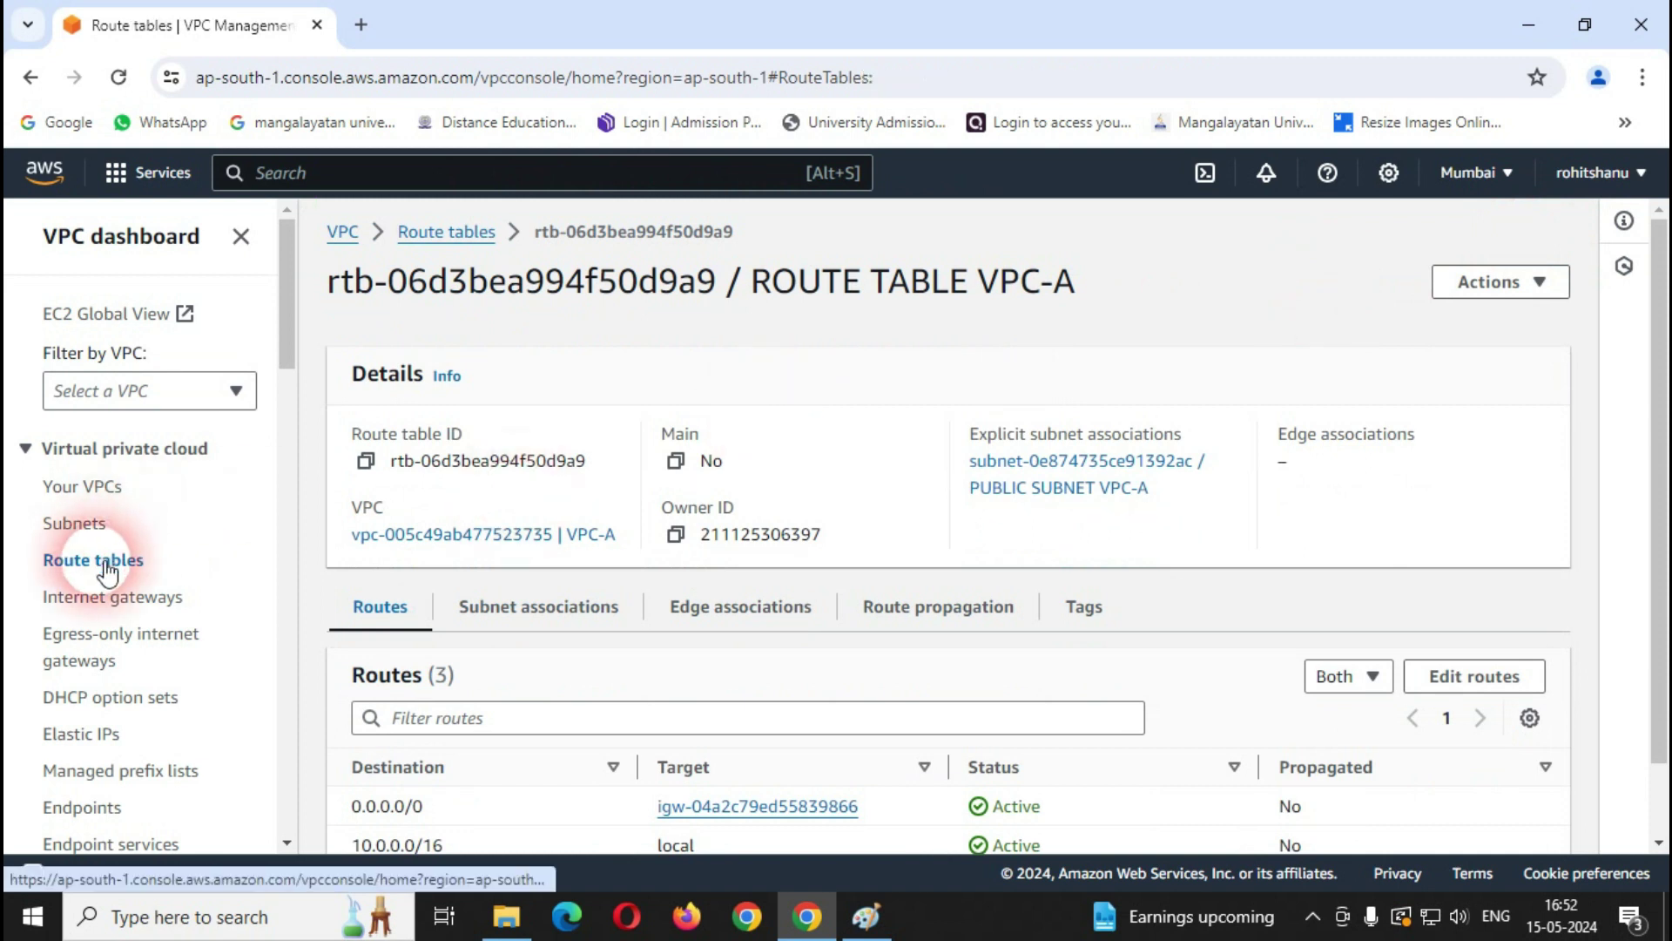
{"action": "left_click", "coordinate": [479, 664]}
{"action": "scroll", "coordinate": [609, 740], "scroll_direction": "down", "scroll_amount": 2}
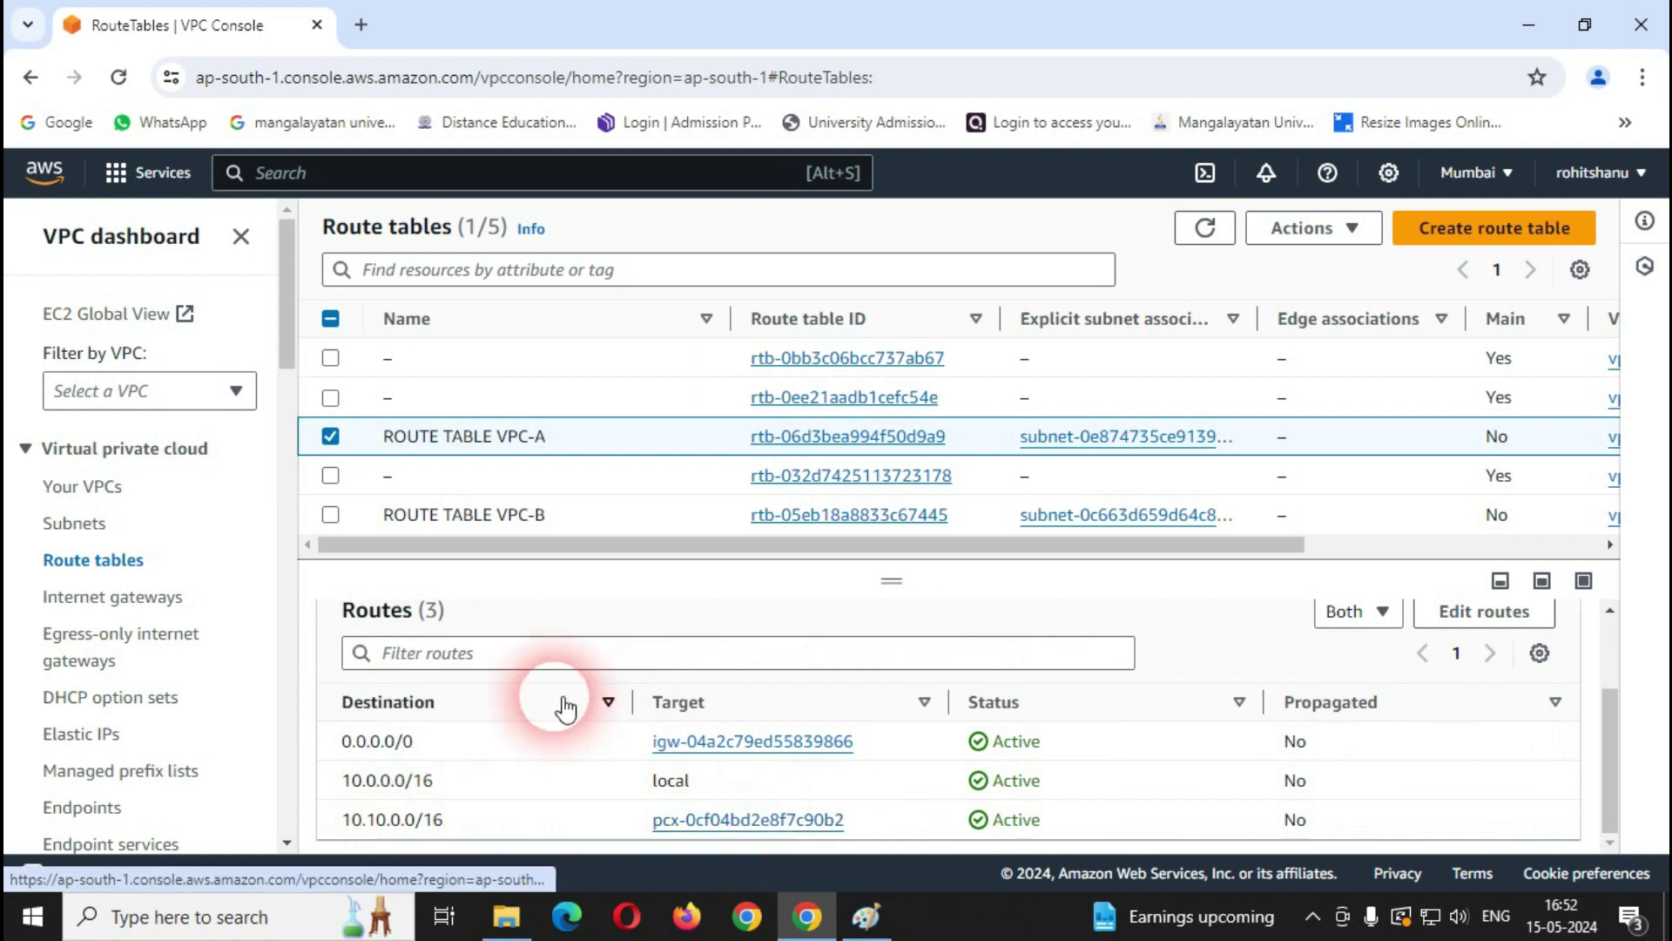
Step: Select only ROUTE TABLE VPC-B, open its routes for editing and add a new empty route
{"action": "left_click", "coordinate": [334, 438]}
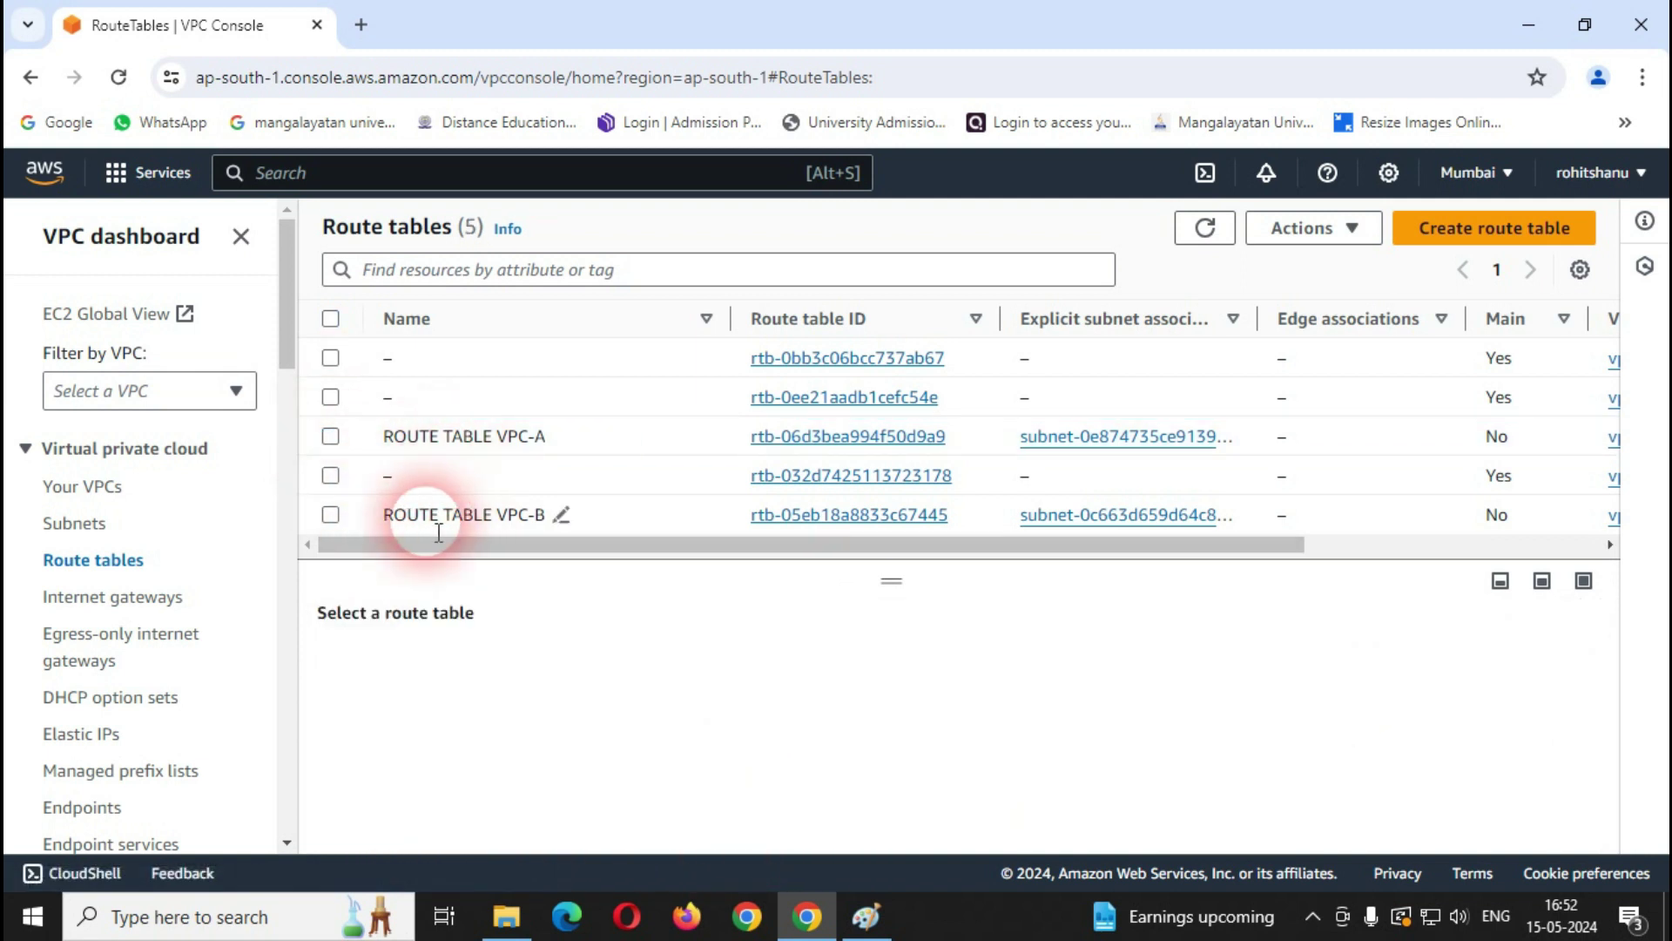
{"action": "left_click", "coordinate": [332, 515]}
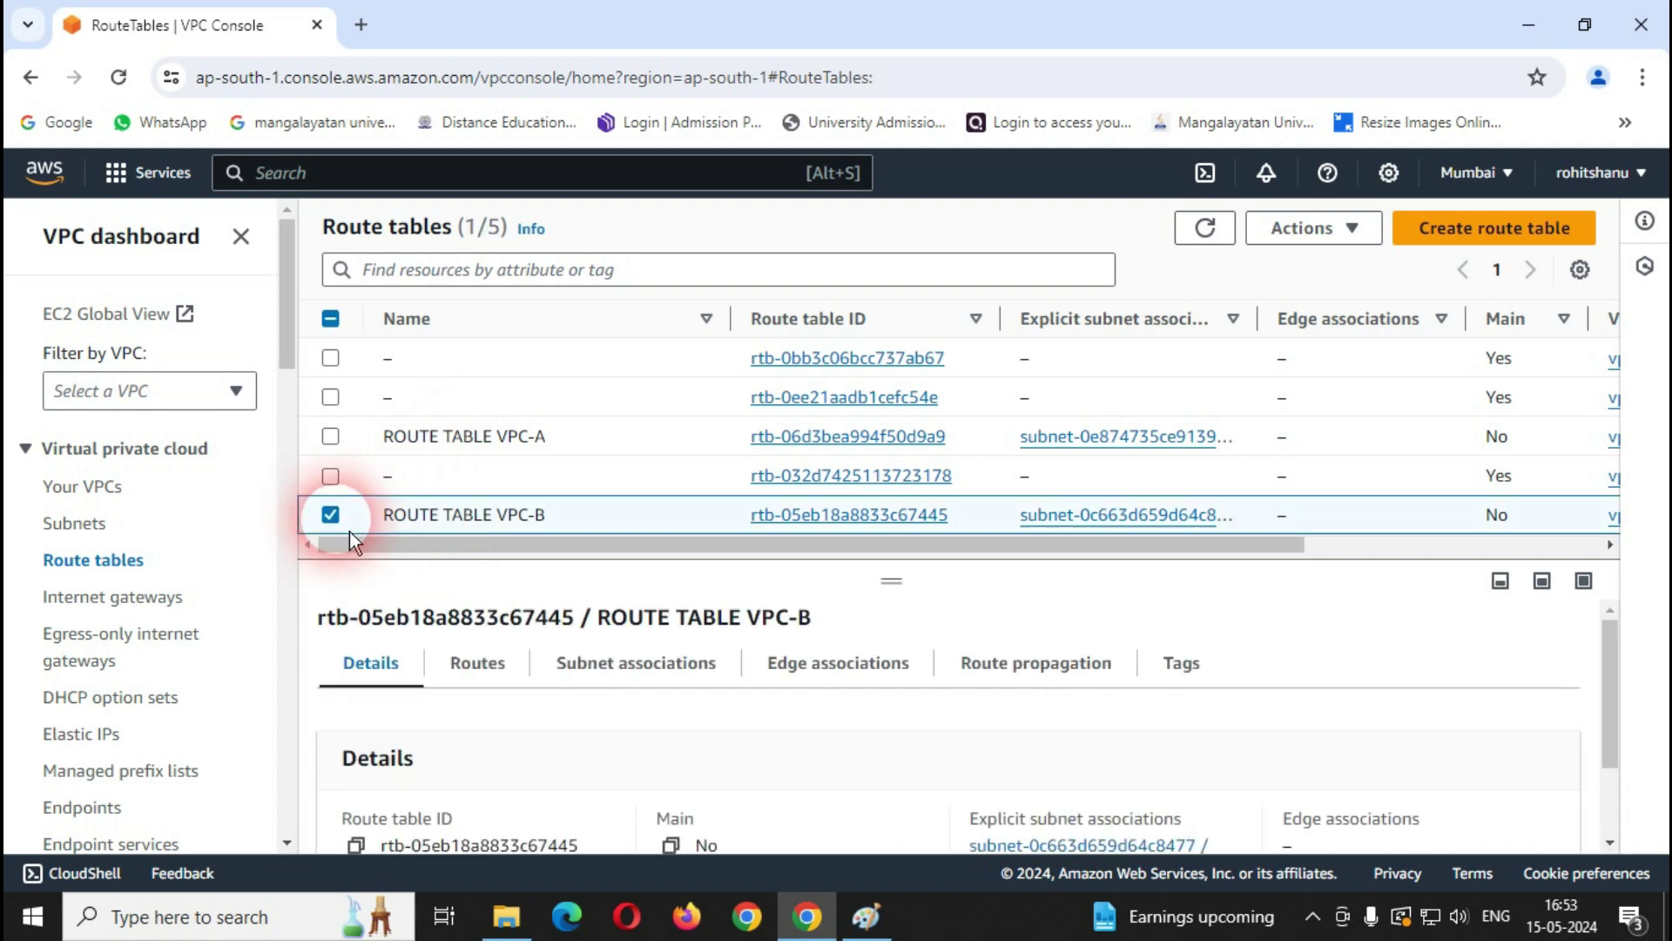
{"action": "left_click", "coordinate": [455, 670]}
{"action": "scroll", "coordinate": [993, 718], "scroll_direction": "down", "scroll_amount": 2}
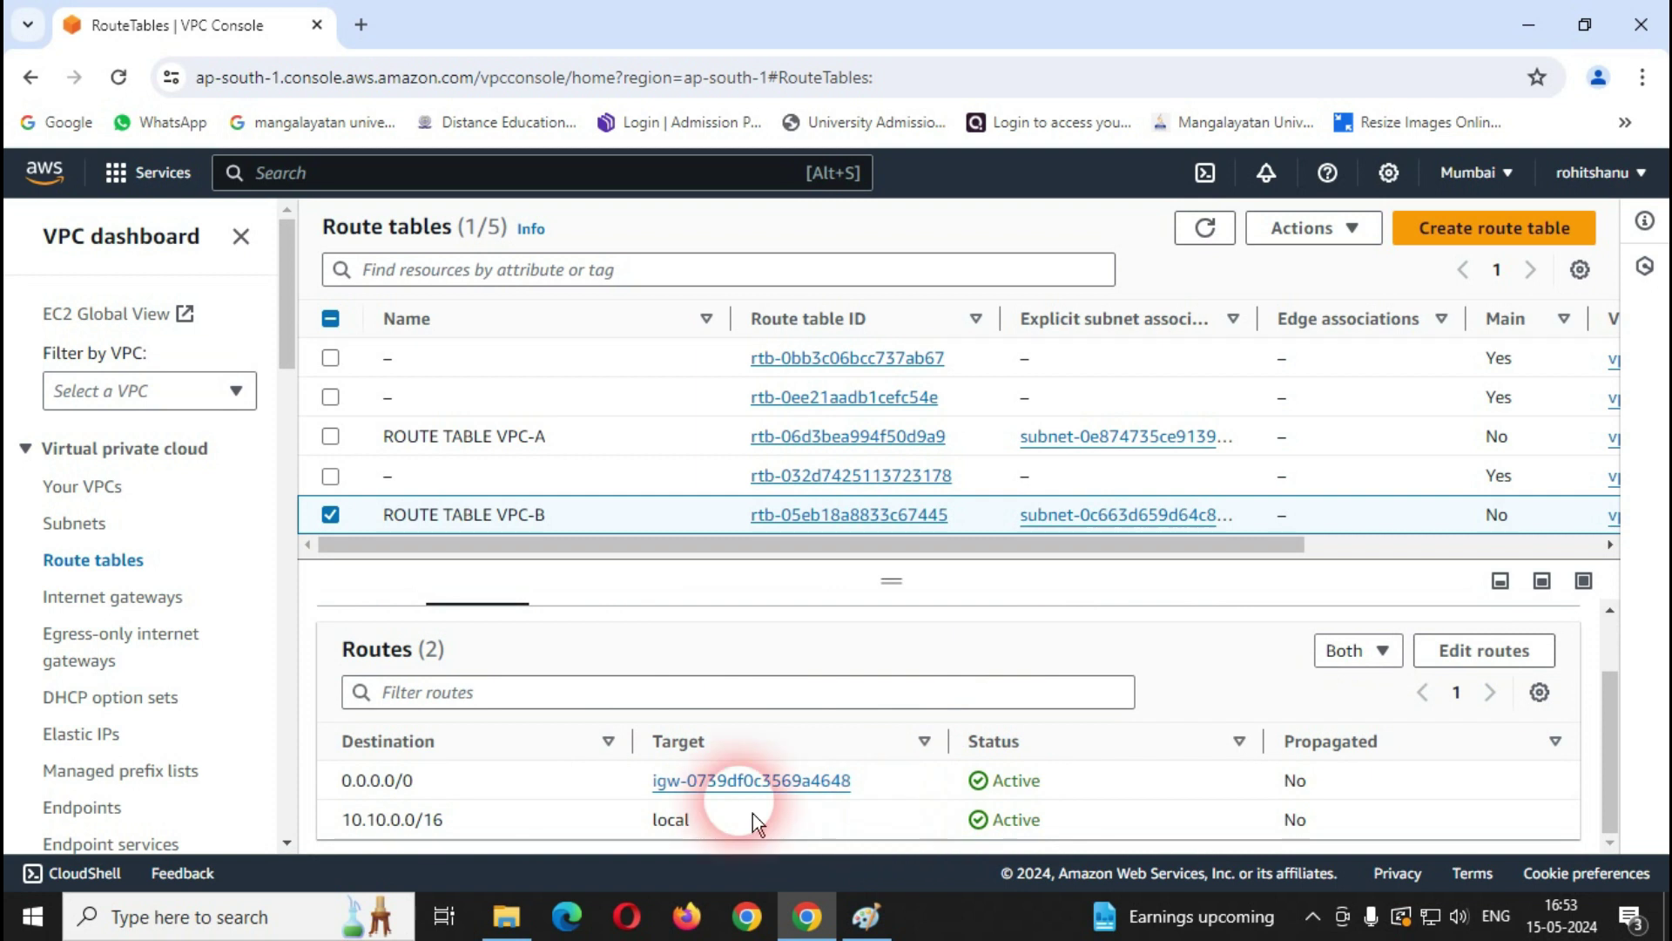
{"action": "left_click", "coordinate": [1459, 662]}
{"action": "left_click", "coordinate": [136, 615]}
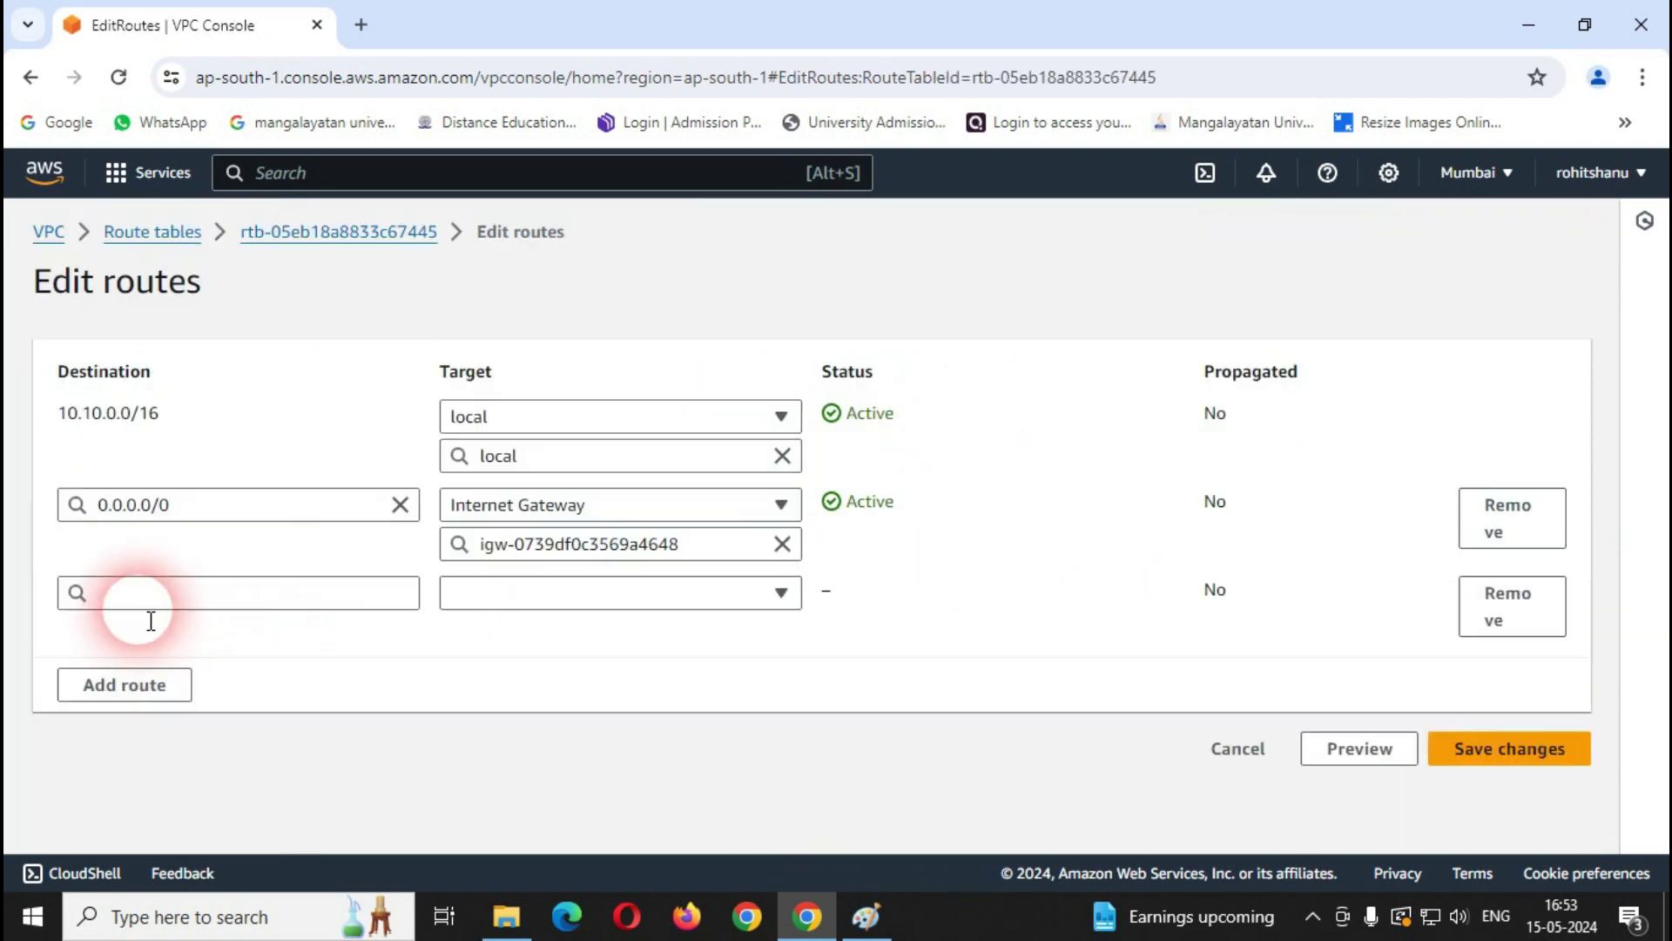
{"action": "left_click", "coordinate": [176, 599]}
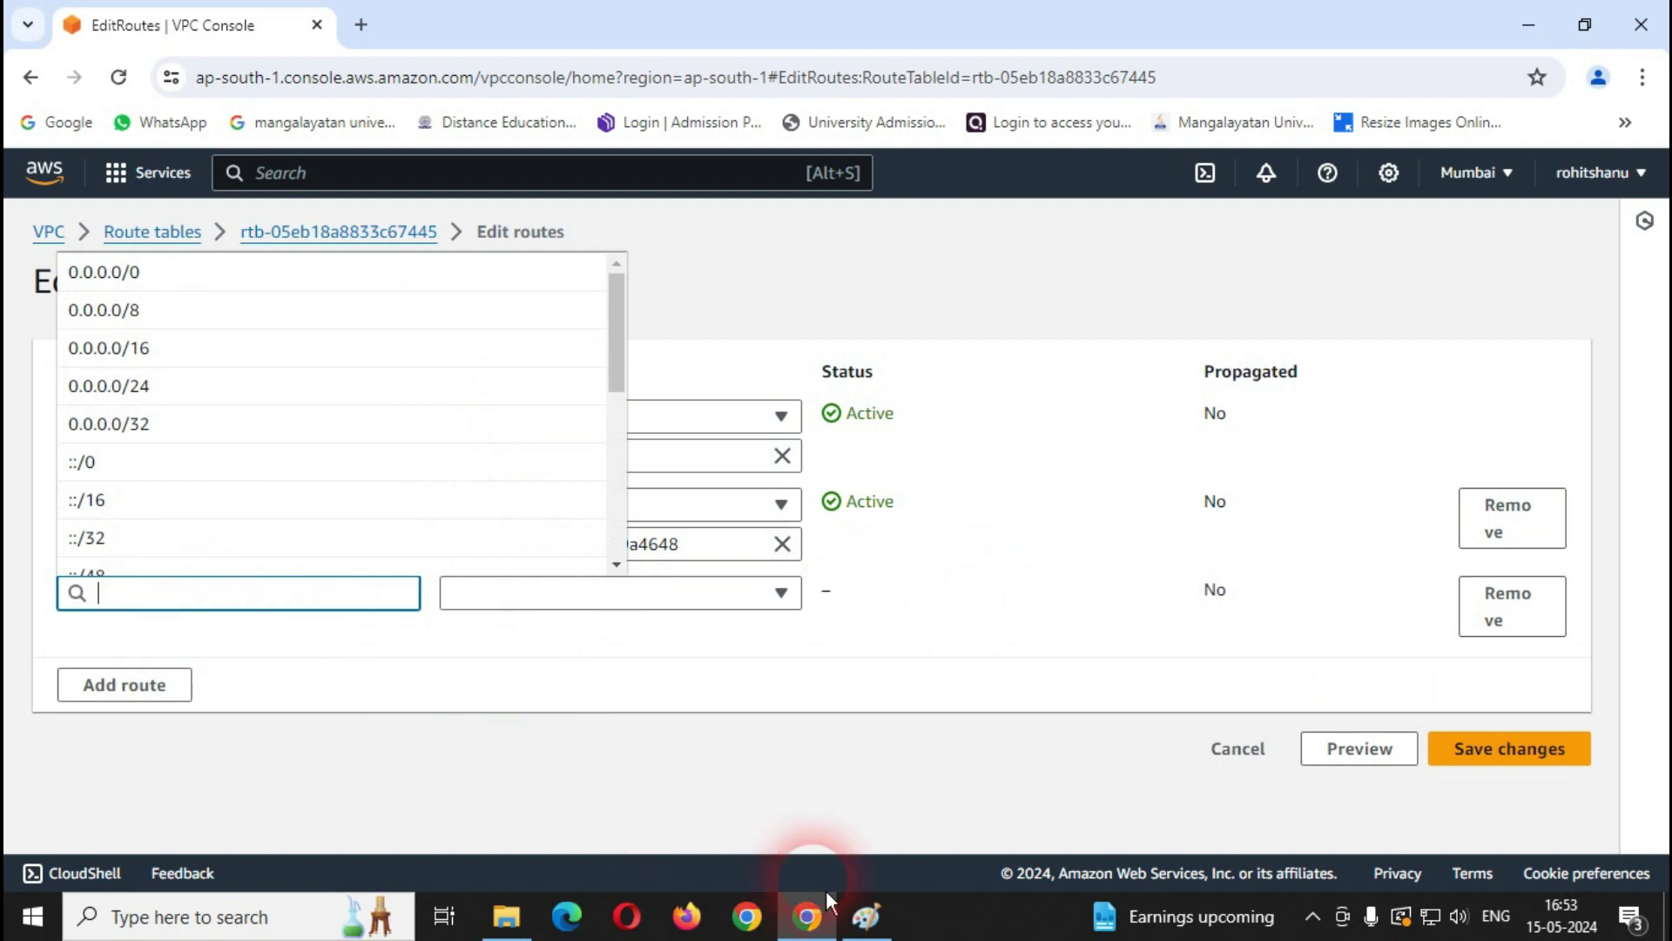
Step: Switch to the Paint diagram, circle VPC-A's 10.0.0.0/16 range, and return to the route editor in Chrome
{"action": "left_click", "coordinate": [867, 916]}
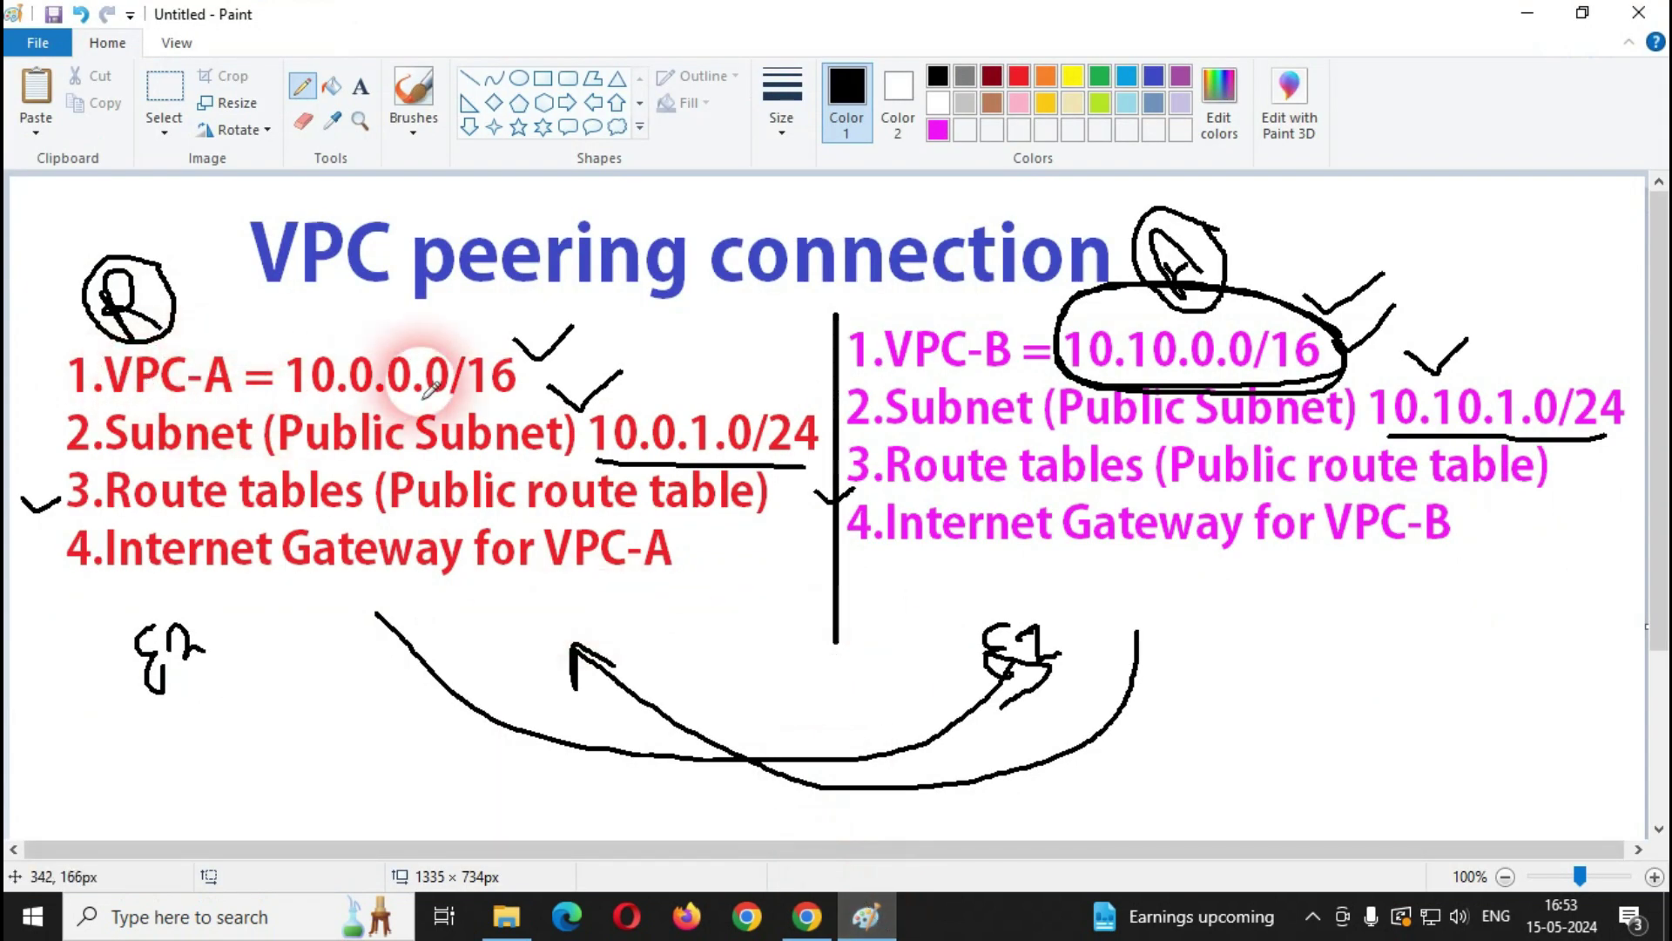
{"action": "mouse_move", "coordinate": [570, 351]}
{"action": "left_mouse_down"}
{"action": "mouse_move", "coordinate": [331, 313]}
{"action": "mouse_move", "coordinate": [298, 401]}
{"action": "mouse_move", "coordinate": [512, 419]}
{"action": "left_mouse_up"}
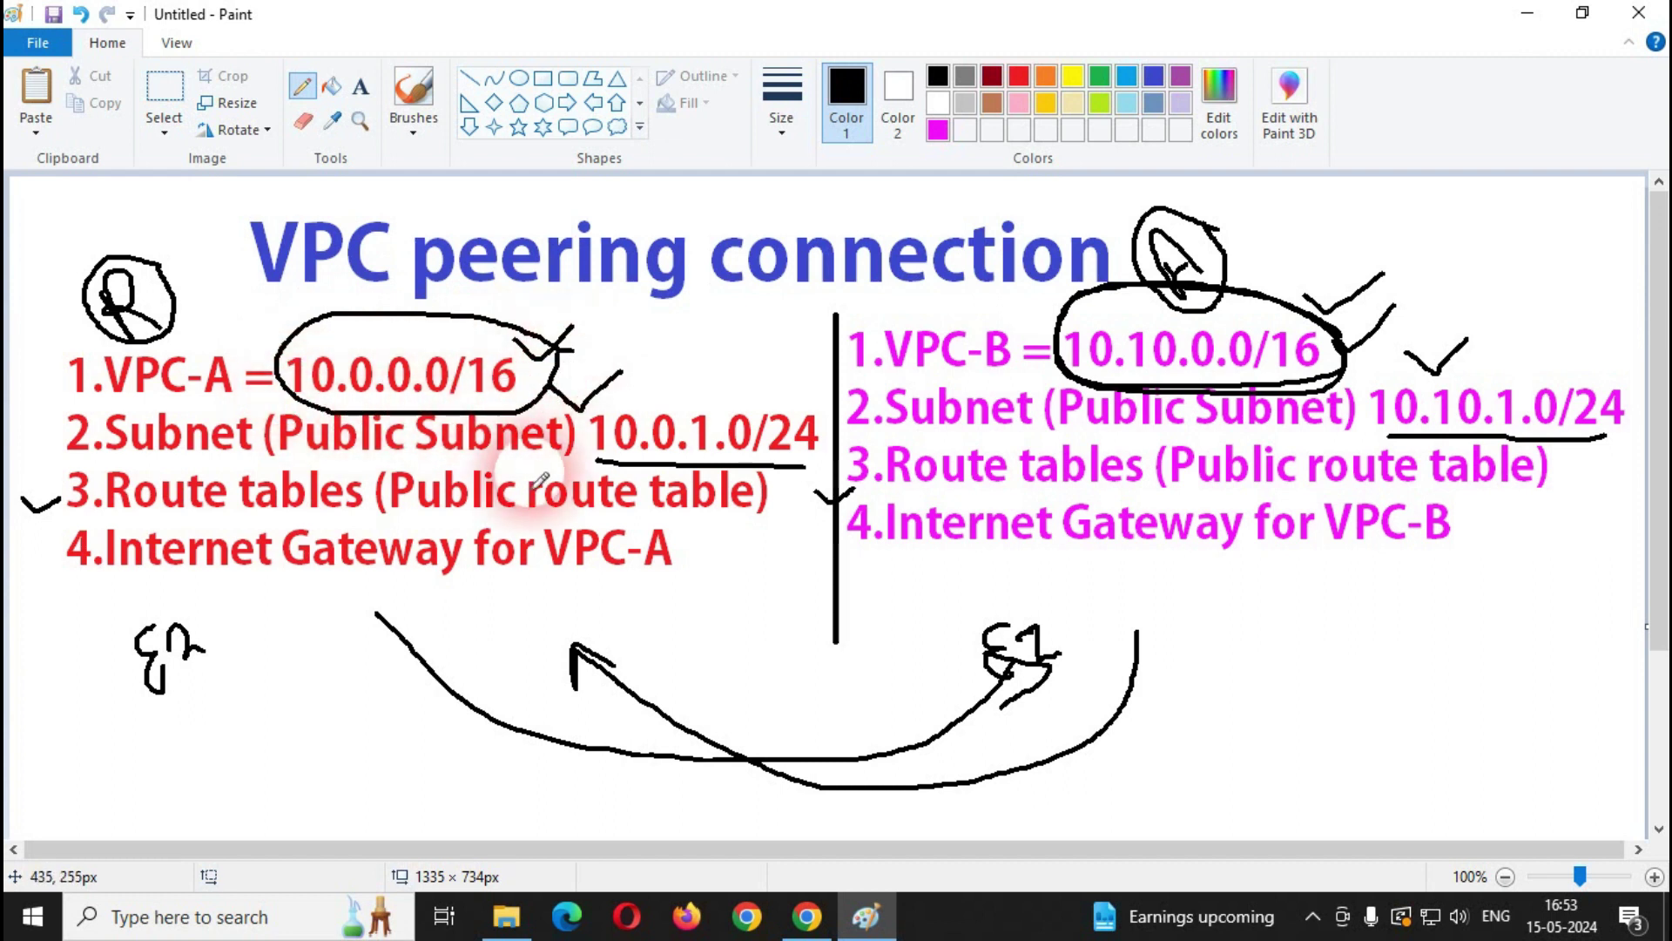
{"action": "left_click", "coordinate": [808, 925]}
Step: Set the new route's destination to 10.0.0.0/16, target the VPC-A-TO-VPC-B peering connection and save the changes
{"action": "left_click", "coordinate": [206, 615]}
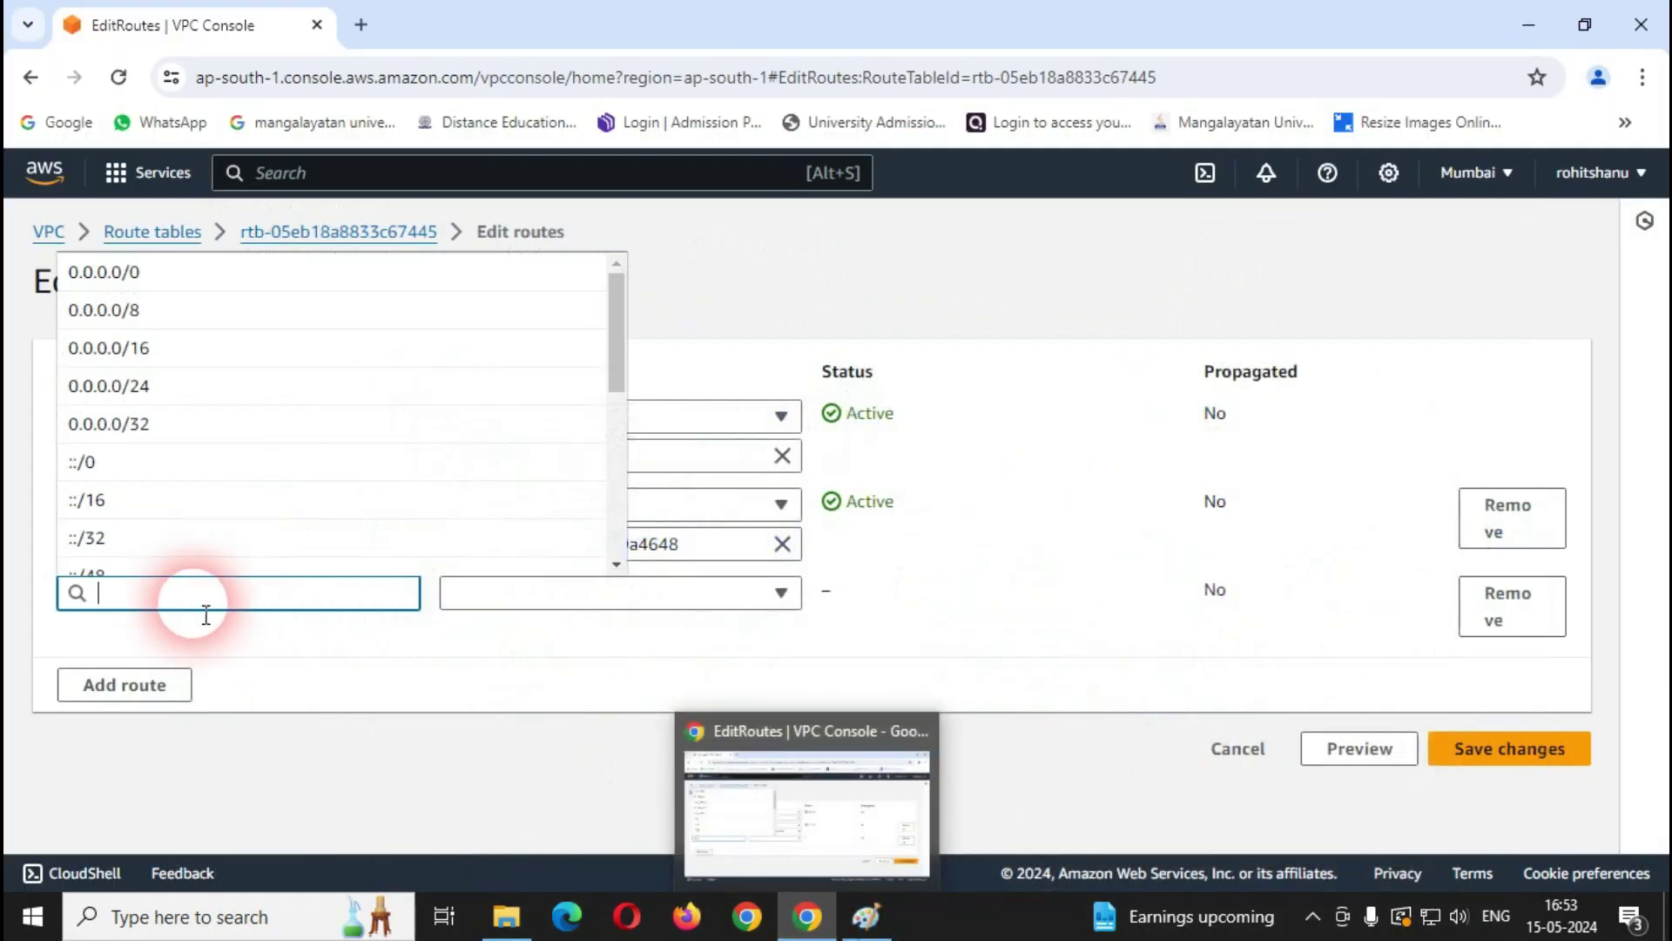
{"action": "type", "text": "10.0."}
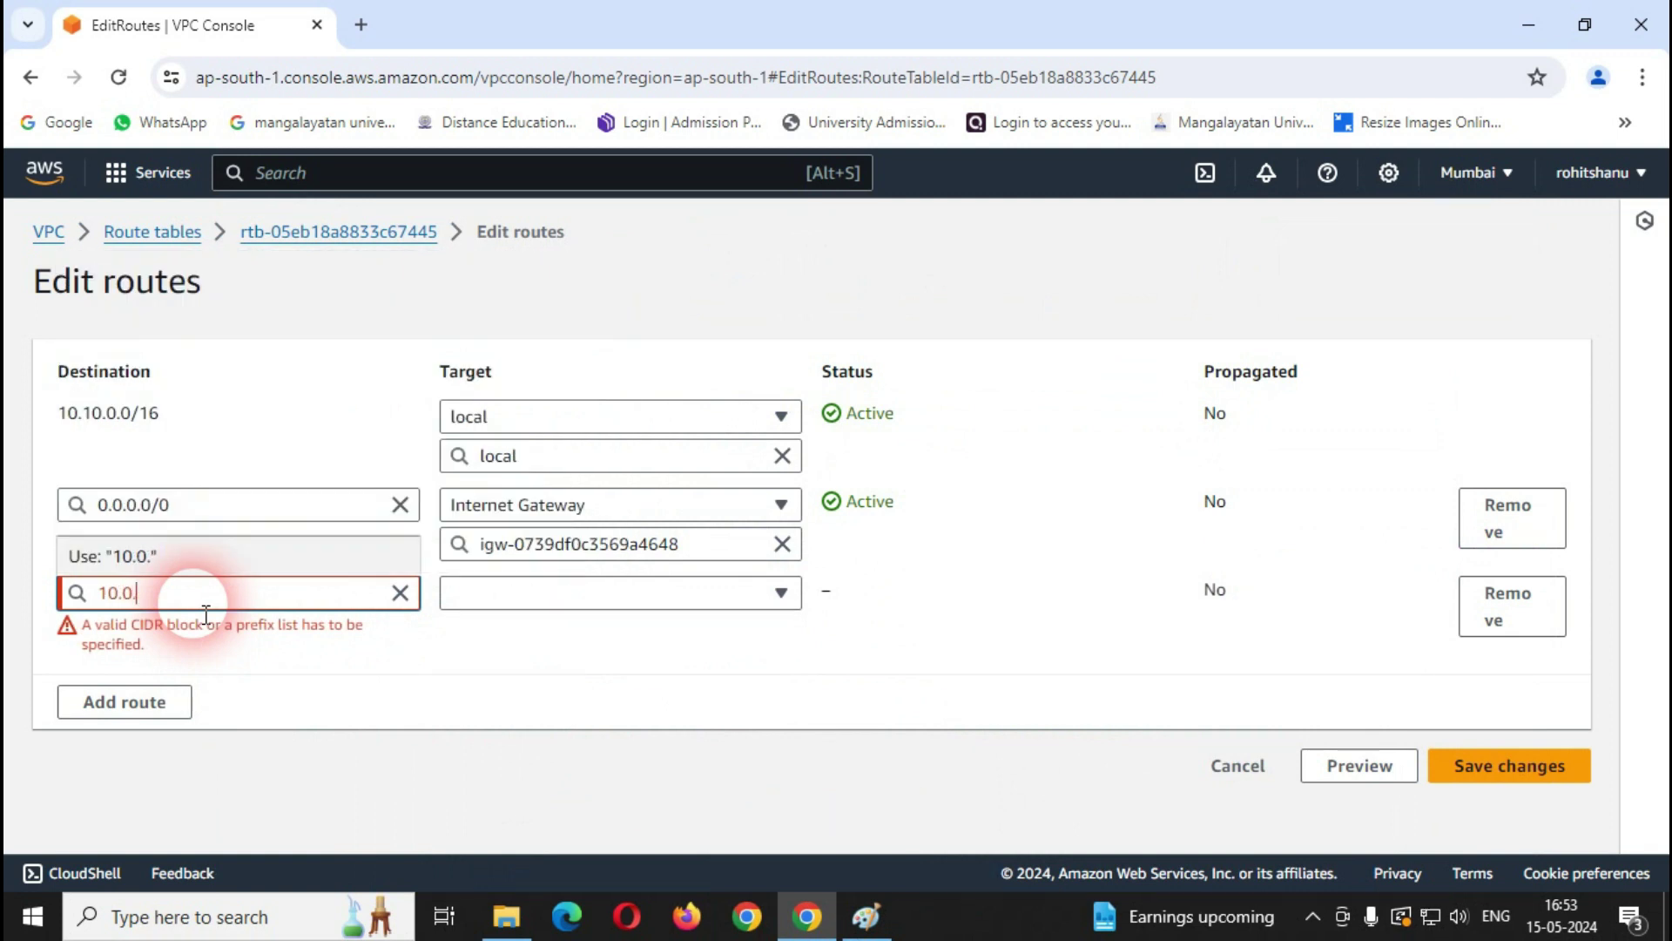
{"action": "type", "text": "0.0/16"}
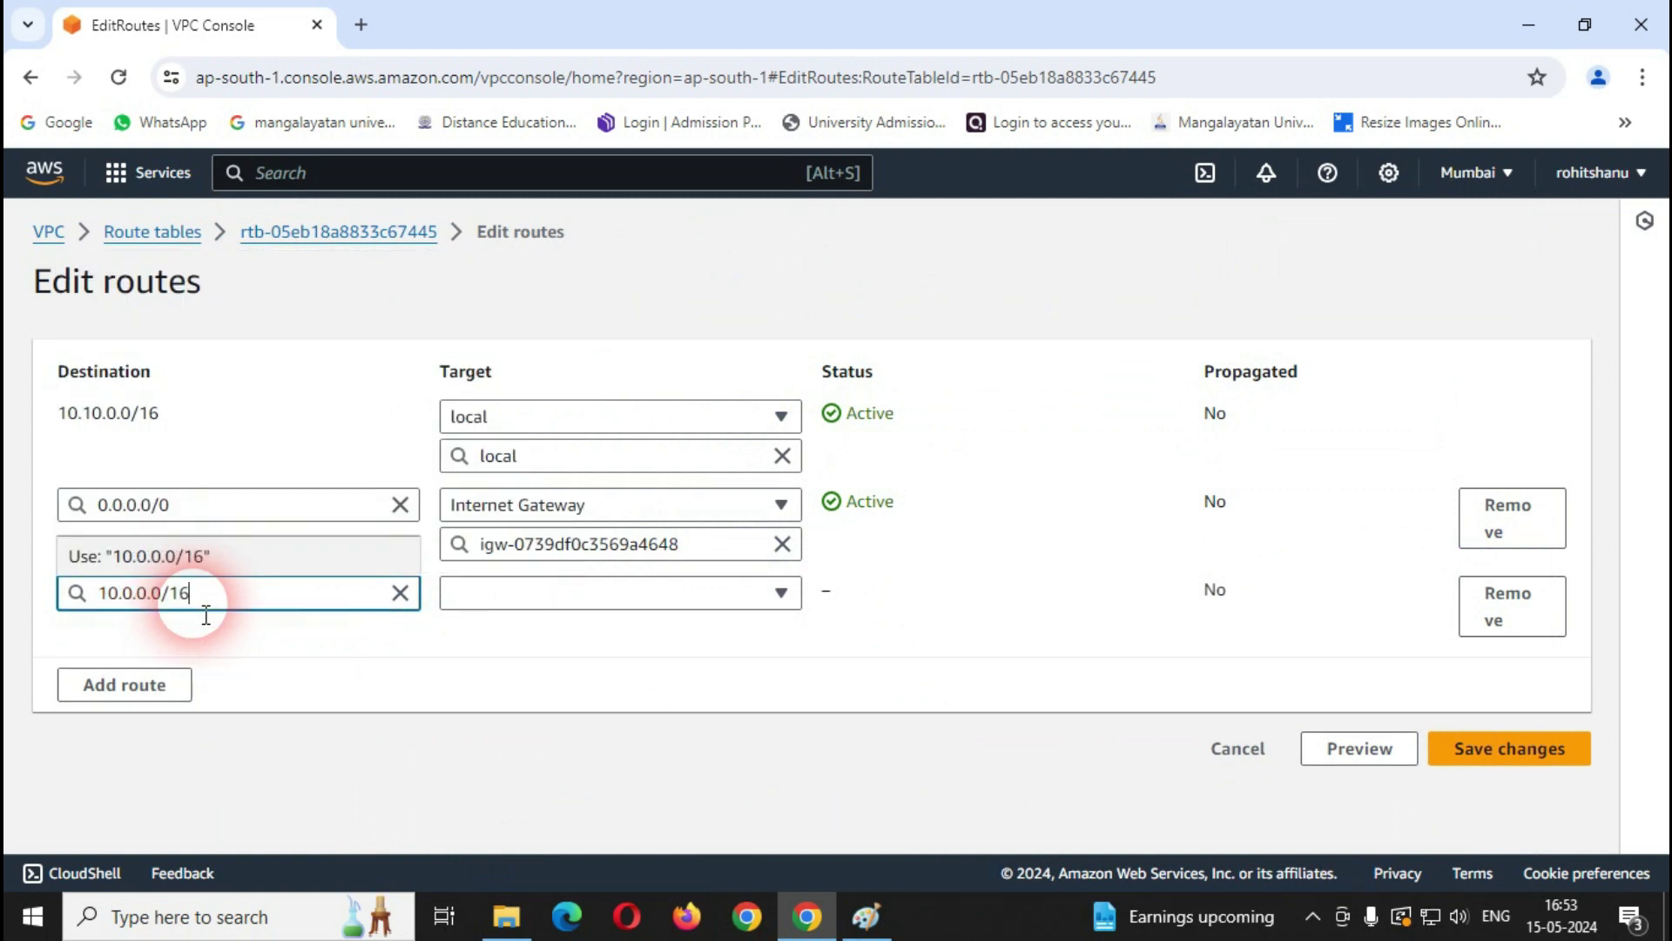
{"action": "left_click", "coordinate": [562, 604]}
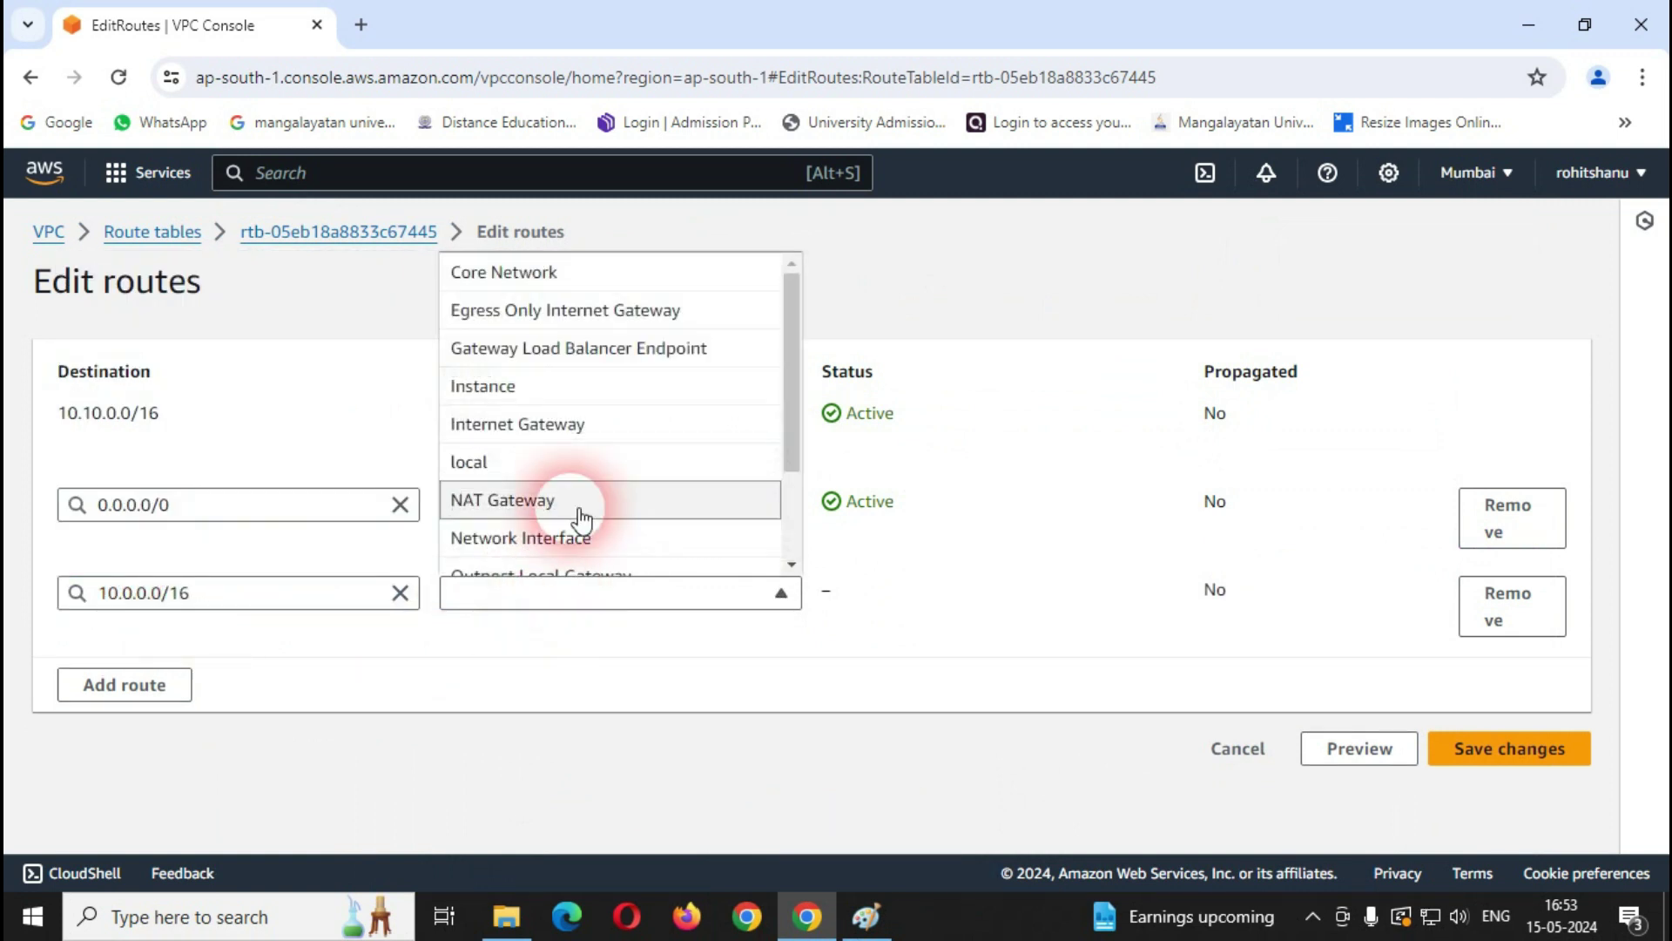
{"action": "scroll", "coordinate": [582, 520], "scroll_direction": "down", "scroll_amount": 2}
{"action": "left_click", "coordinate": [553, 478]}
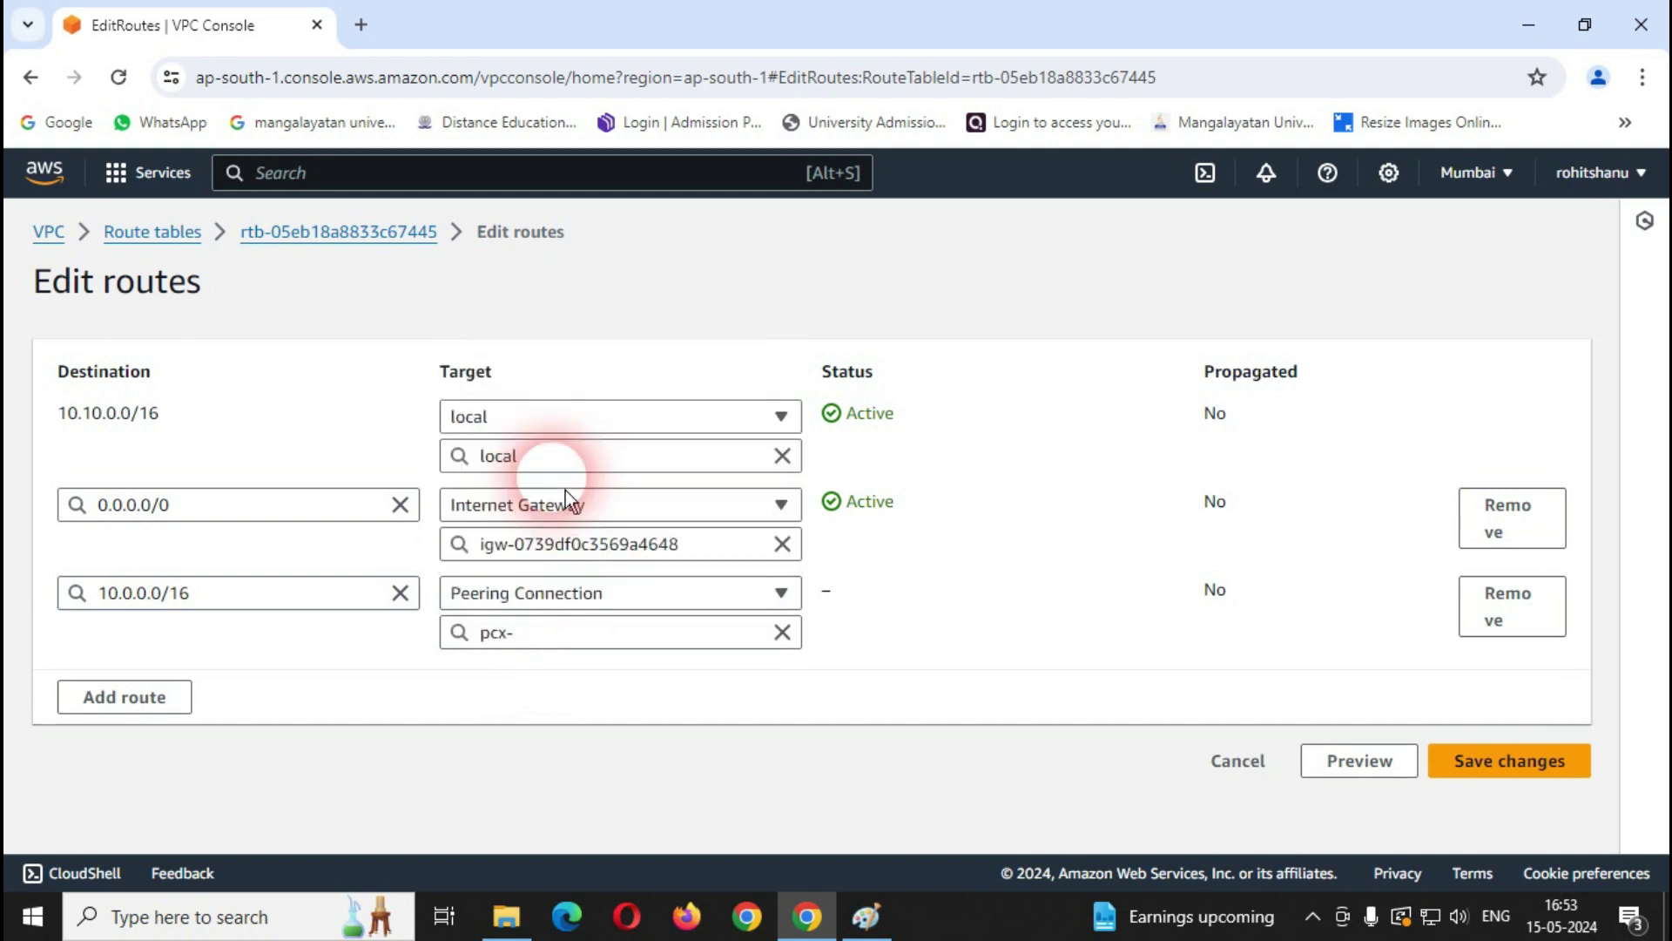
{"action": "left_click", "coordinate": [566, 643]}
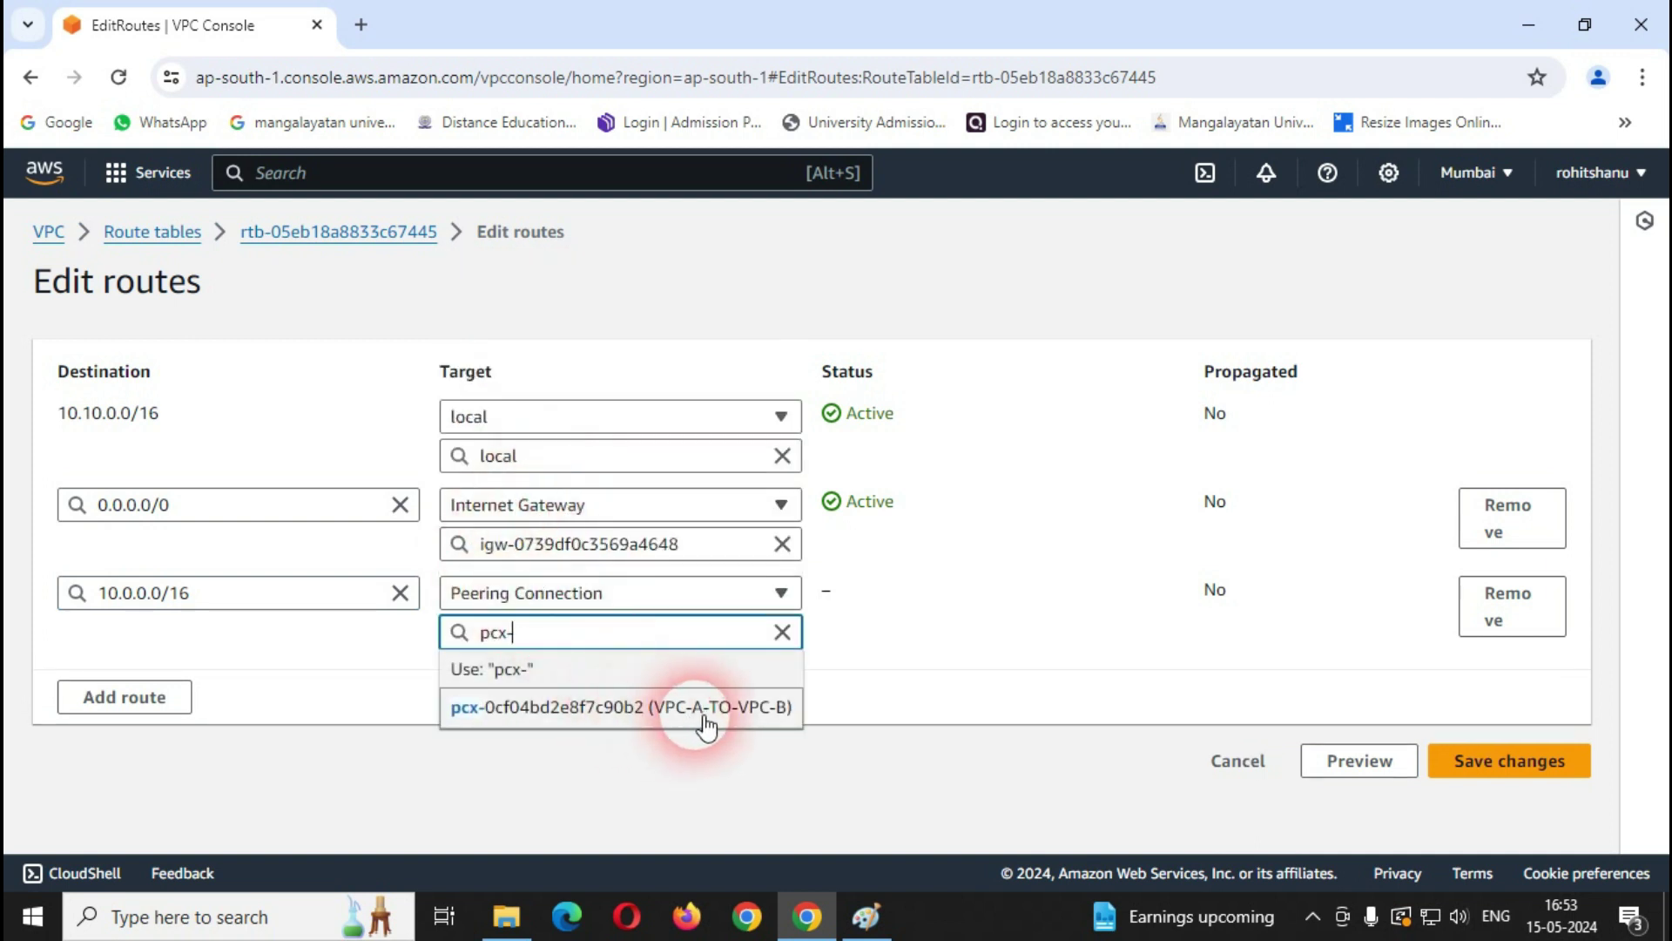
{"action": "left_click", "coordinate": [769, 719]}
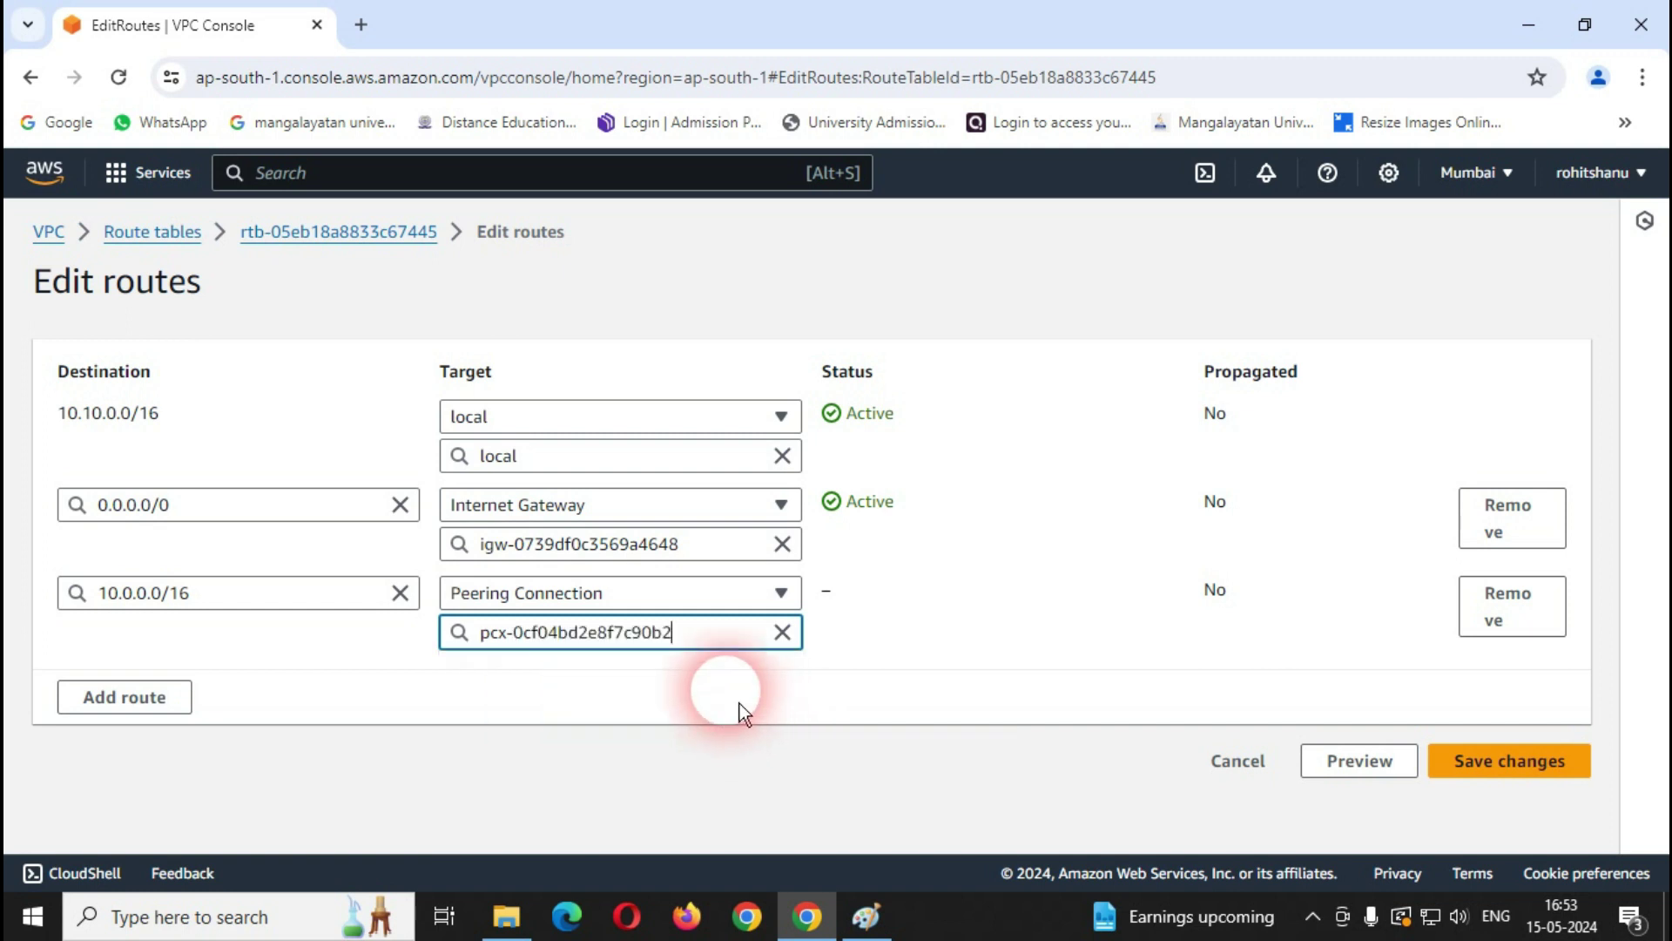
{"action": "left_click", "coordinate": [1492, 763]}
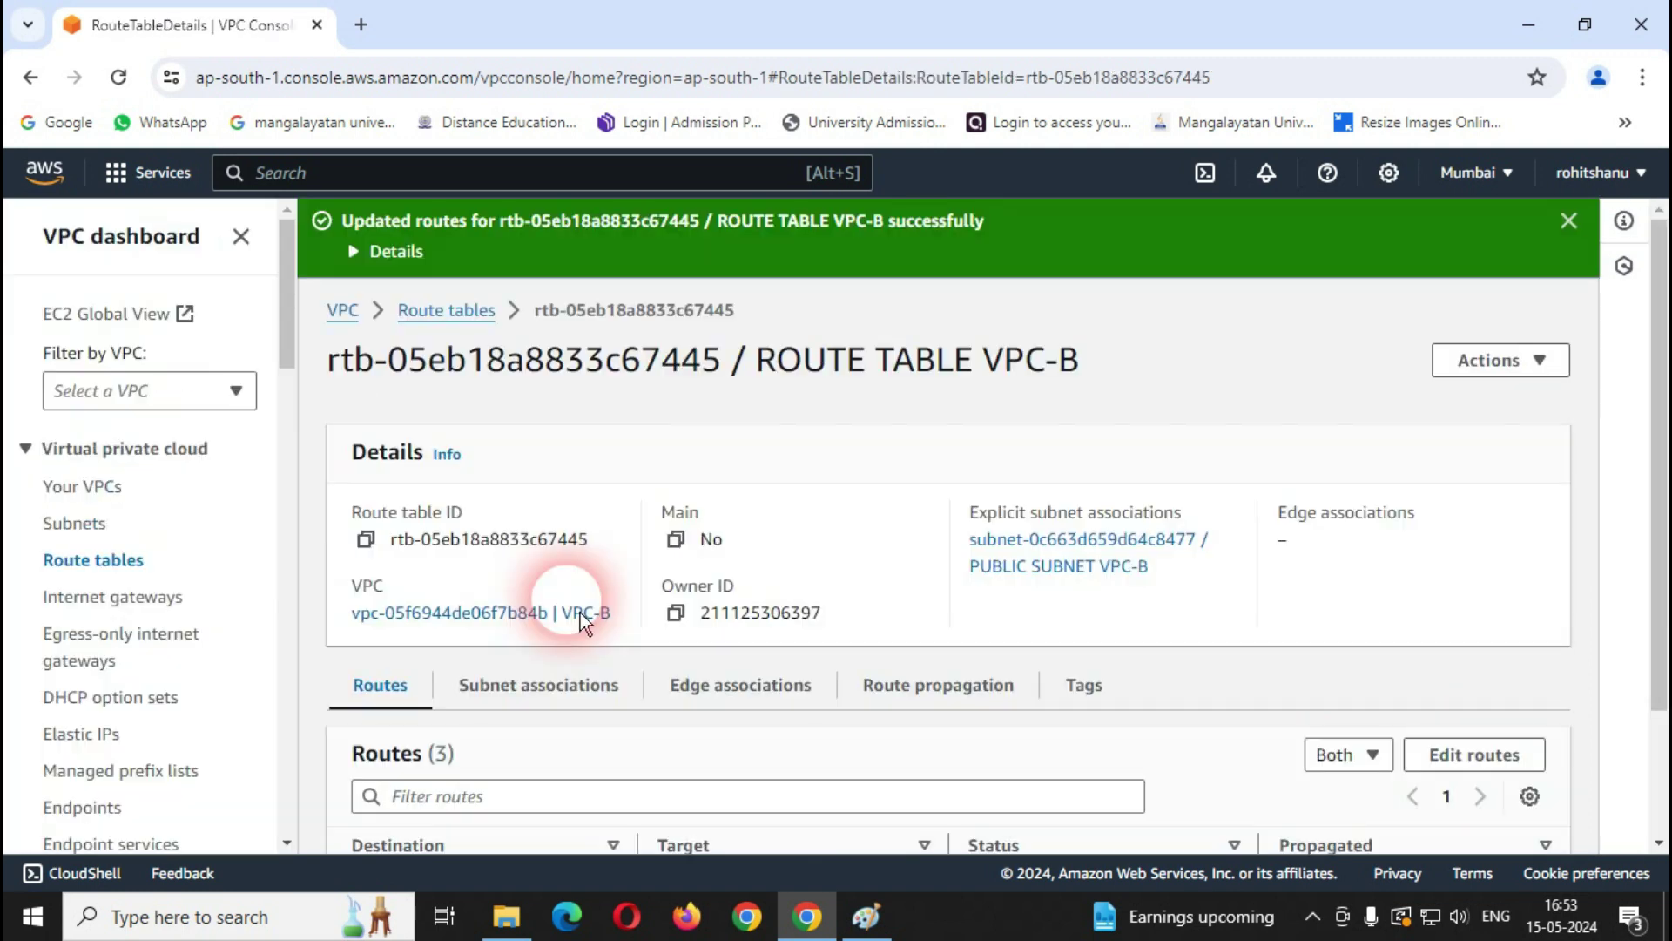
Step: Dismiss the success notification, return to the route tables list and review the routes of ROUTE TABLE VPC-B
{"action": "left_click", "coordinate": [1571, 223]}
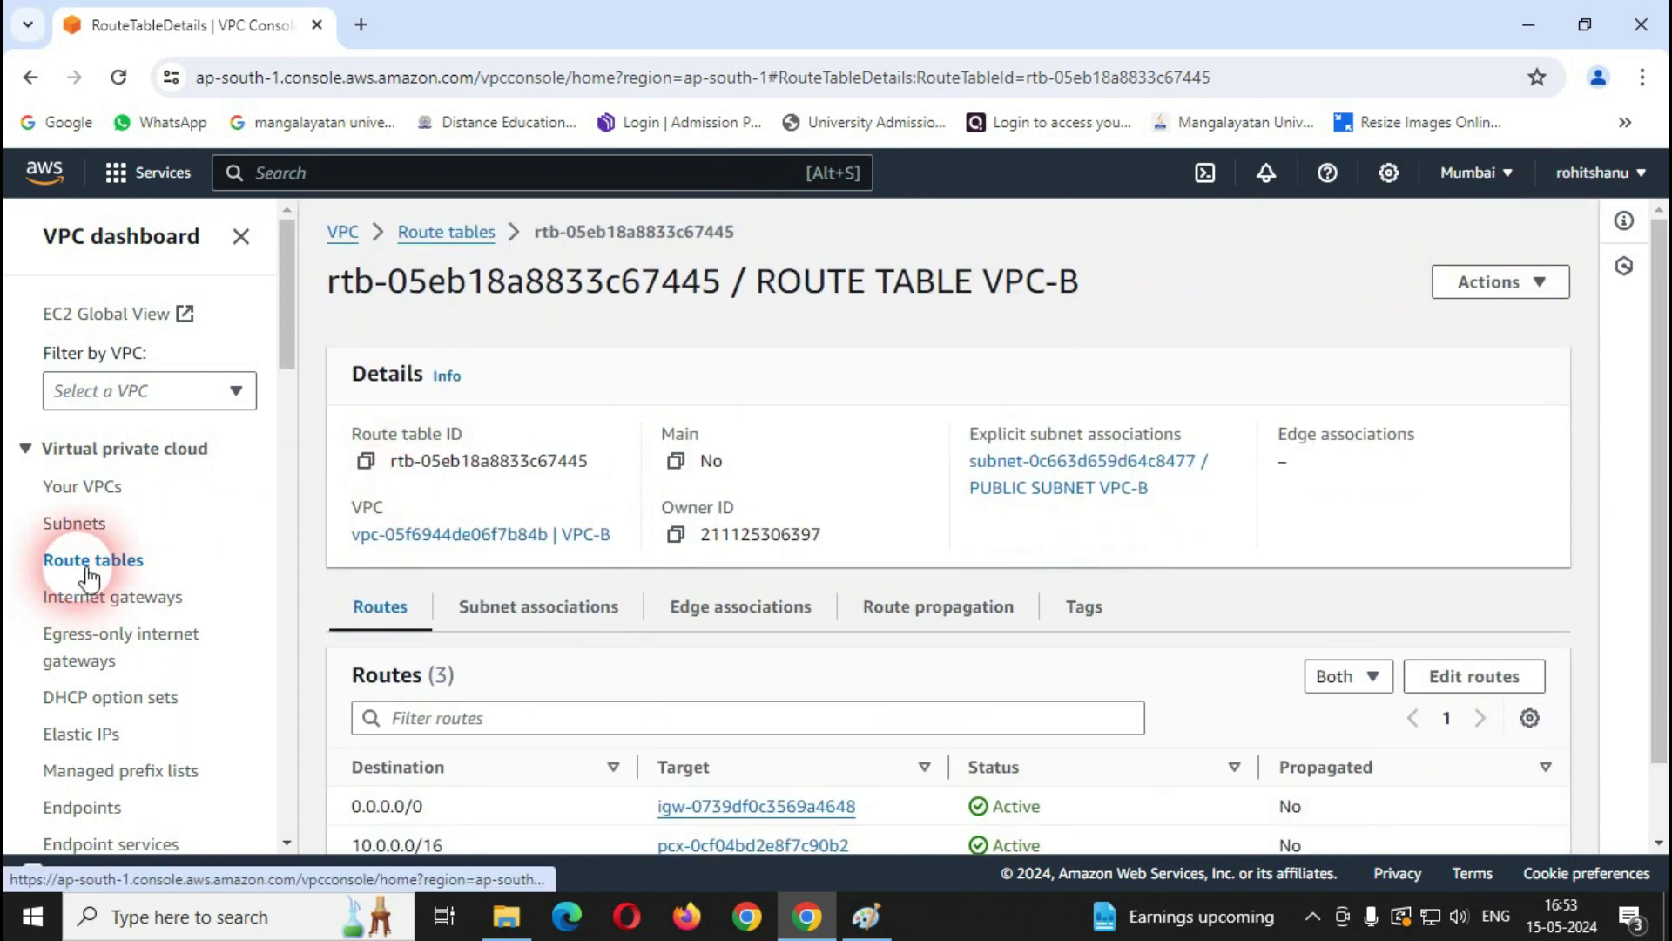
{"action": "left_click", "coordinate": [103, 564]}
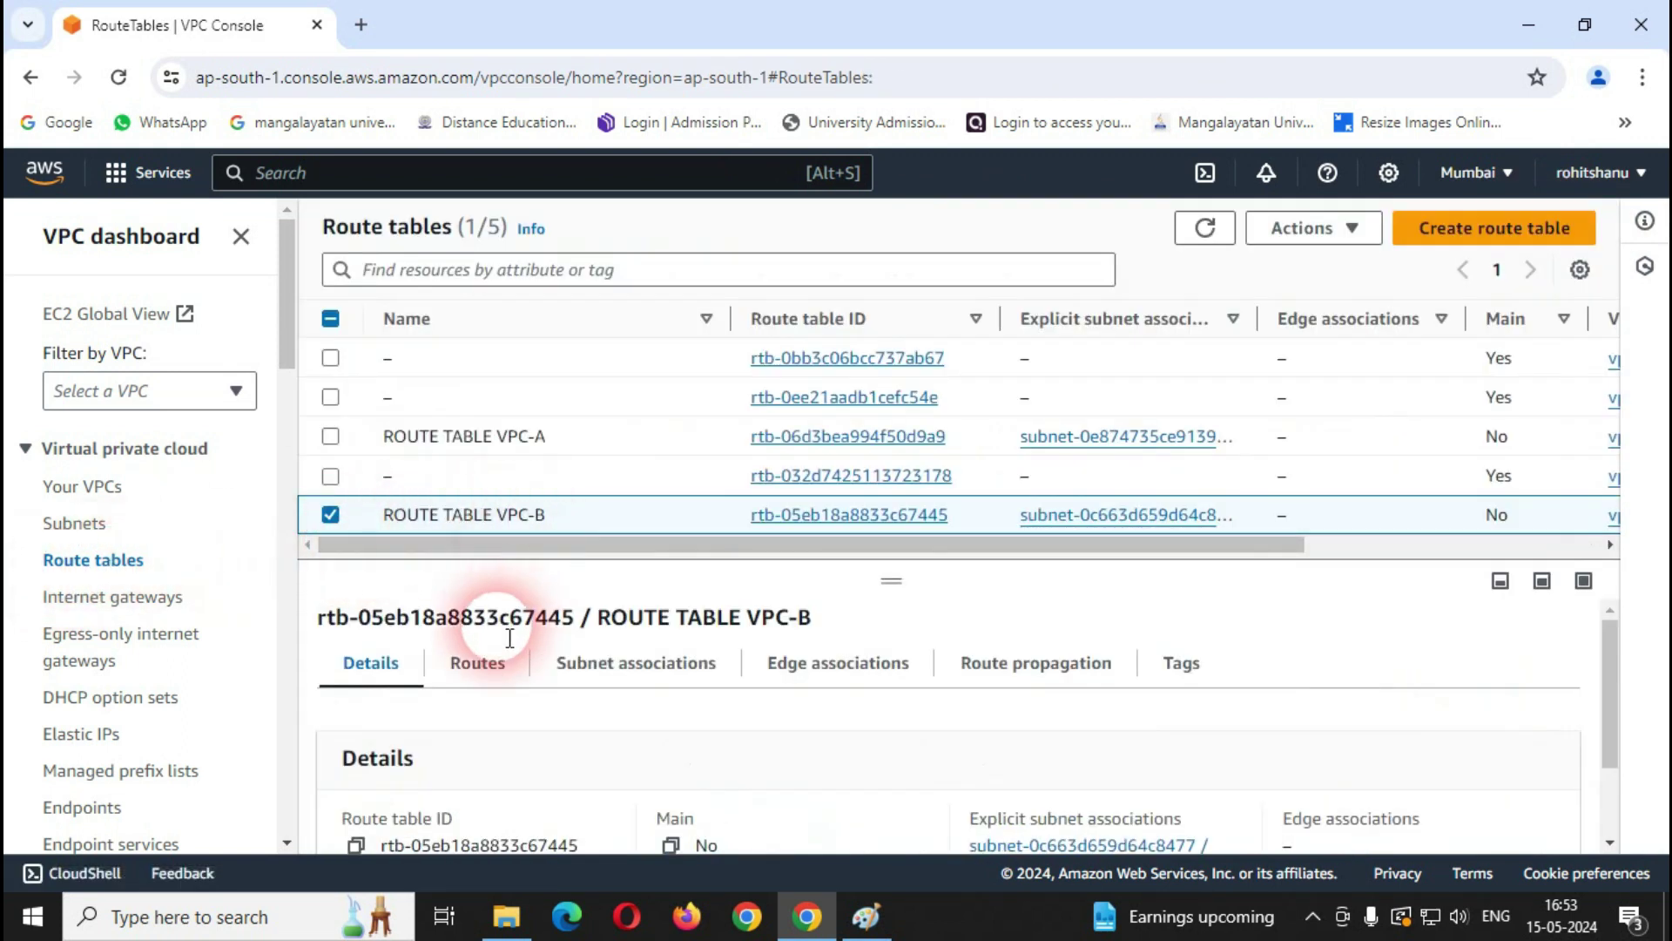
{"action": "left_click", "coordinate": [504, 675]}
{"action": "scroll", "coordinate": [597, 709], "scroll_direction": "down", "scroll_amount": 1}
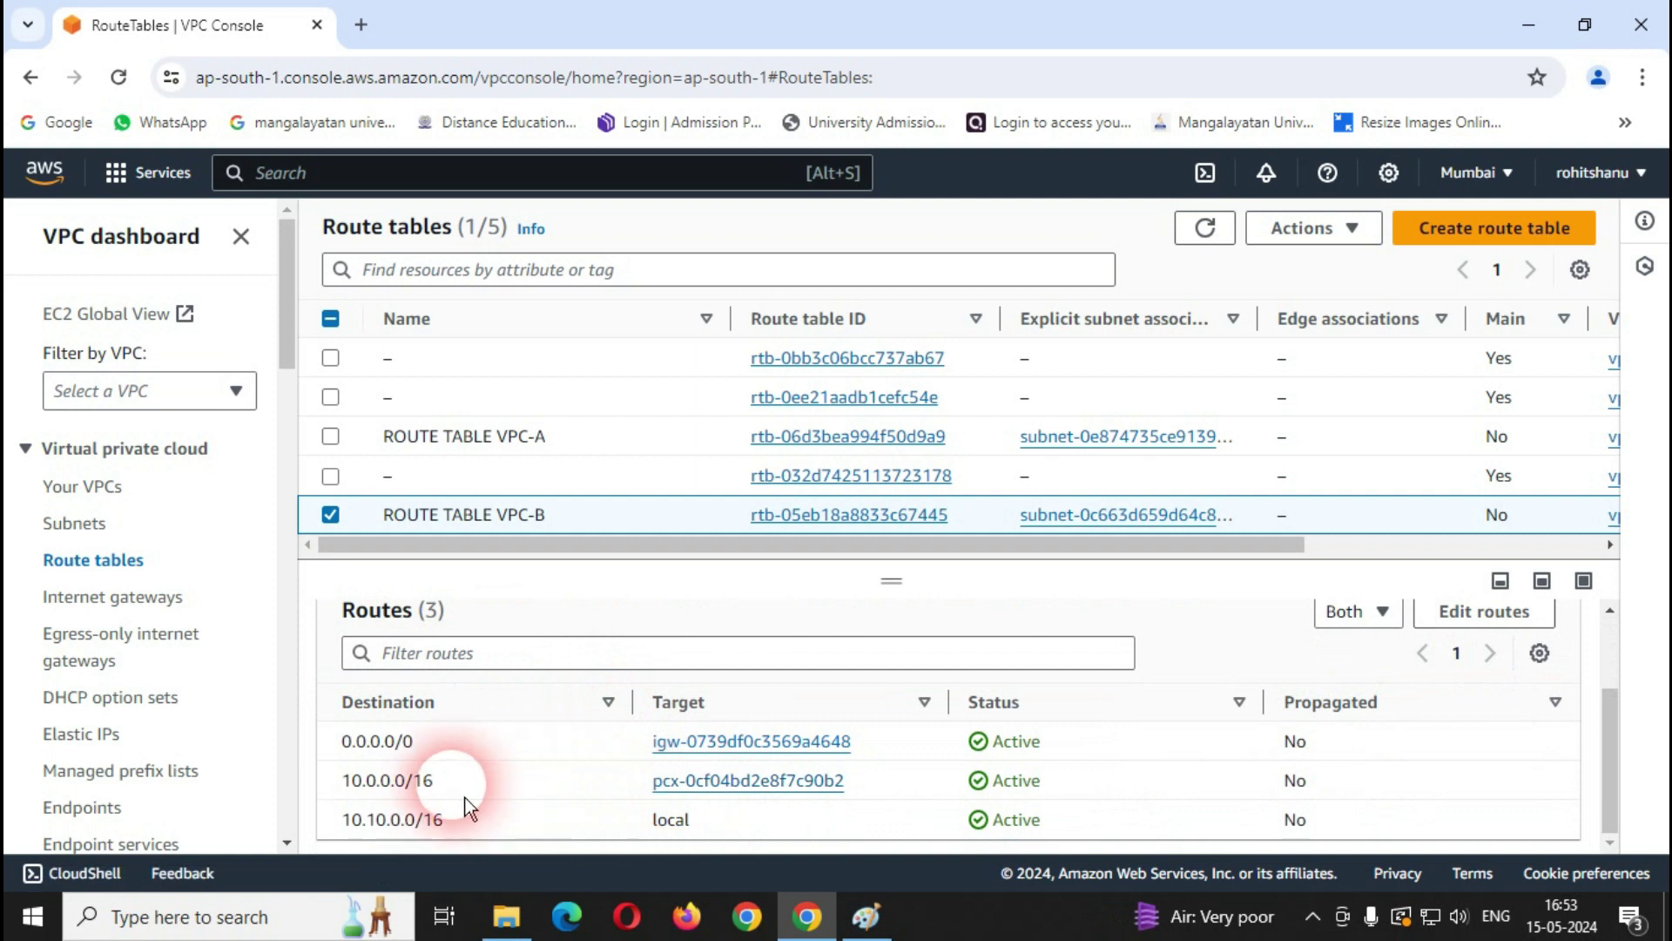
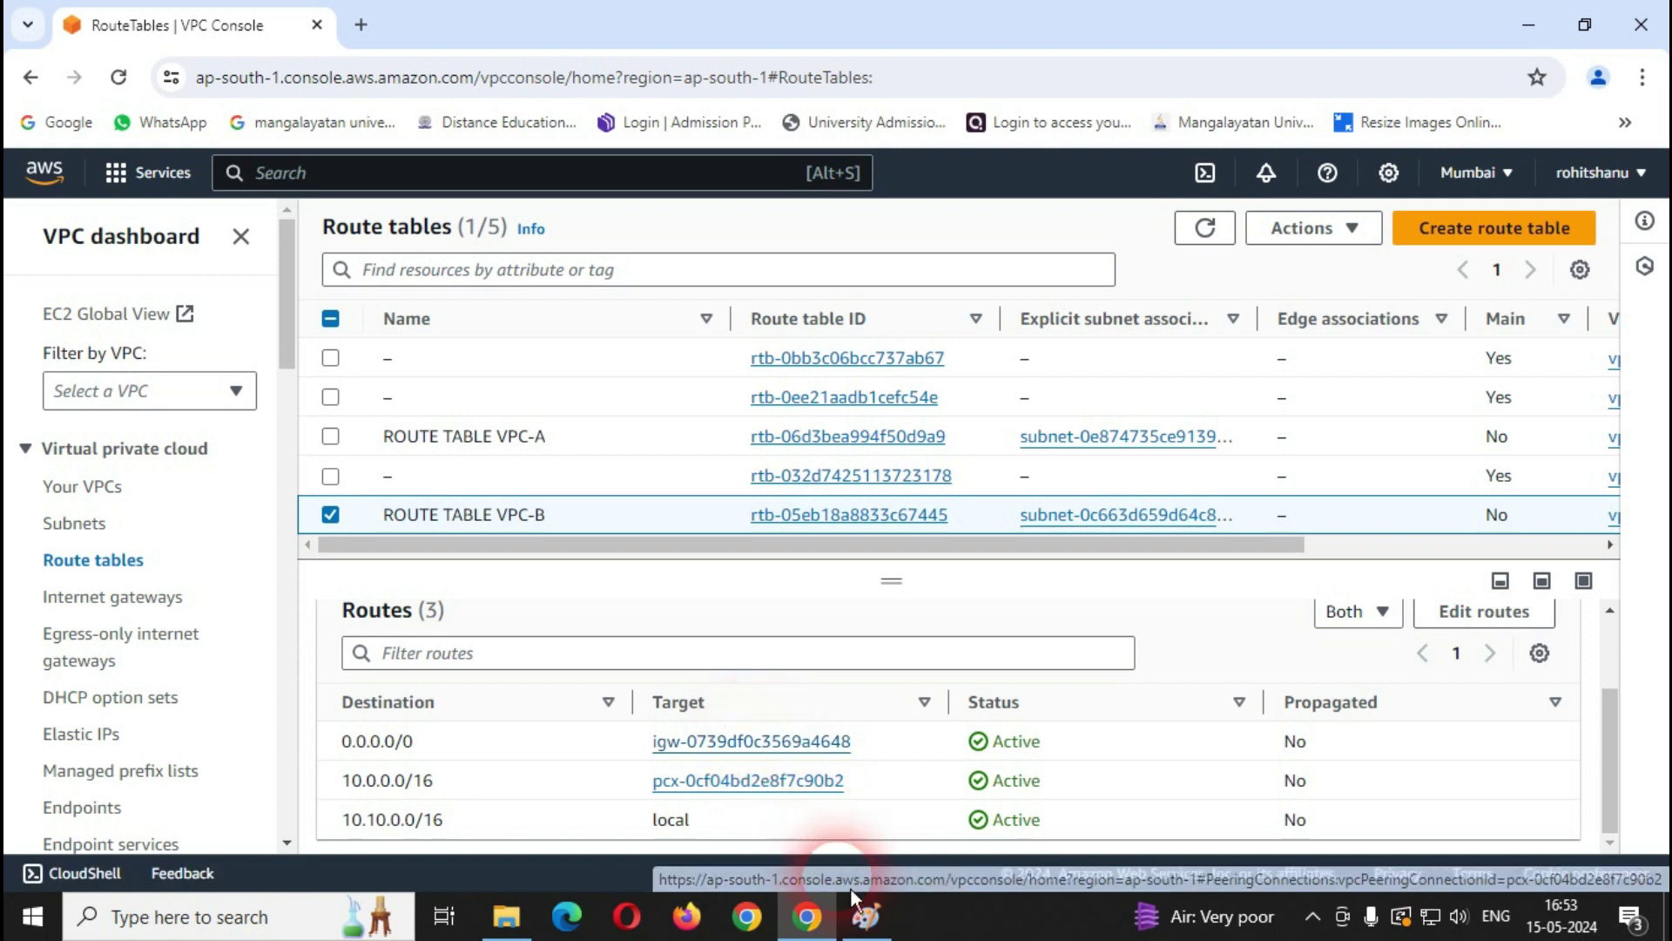
Step: Switch to the Paint diagram, draw two more curved arrows linking VPC-A and VPC-B in both directions, and return to Chrome
{"action": "left_click", "coordinate": [865, 916]}
{"action": "mouse_move", "coordinate": [260, 671]}
{"action": "left_mouse_down"}
{"action": "mouse_move", "coordinate": [347, 732]}
{"action": "mouse_move", "coordinate": [1007, 736]}
{"action": "mouse_move", "coordinate": [1001, 671]}
{"action": "mouse_move", "coordinate": [1019, 723]}
{"action": "left_mouse_up"}
{"action": "mouse_move", "coordinate": [1243, 580]}
{"action": "left_mouse_down"}
{"action": "mouse_move", "coordinate": [1231, 680]}
{"action": "mouse_move", "coordinate": [1027, 795]}
{"action": "mouse_move", "coordinate": [609, 735]}
{"action": "mouse_move", "coordinate": [453, 623]}
{"action": "mouse_move", "coordinate": [489, 630]}
{"action": "left_mouse_up"}
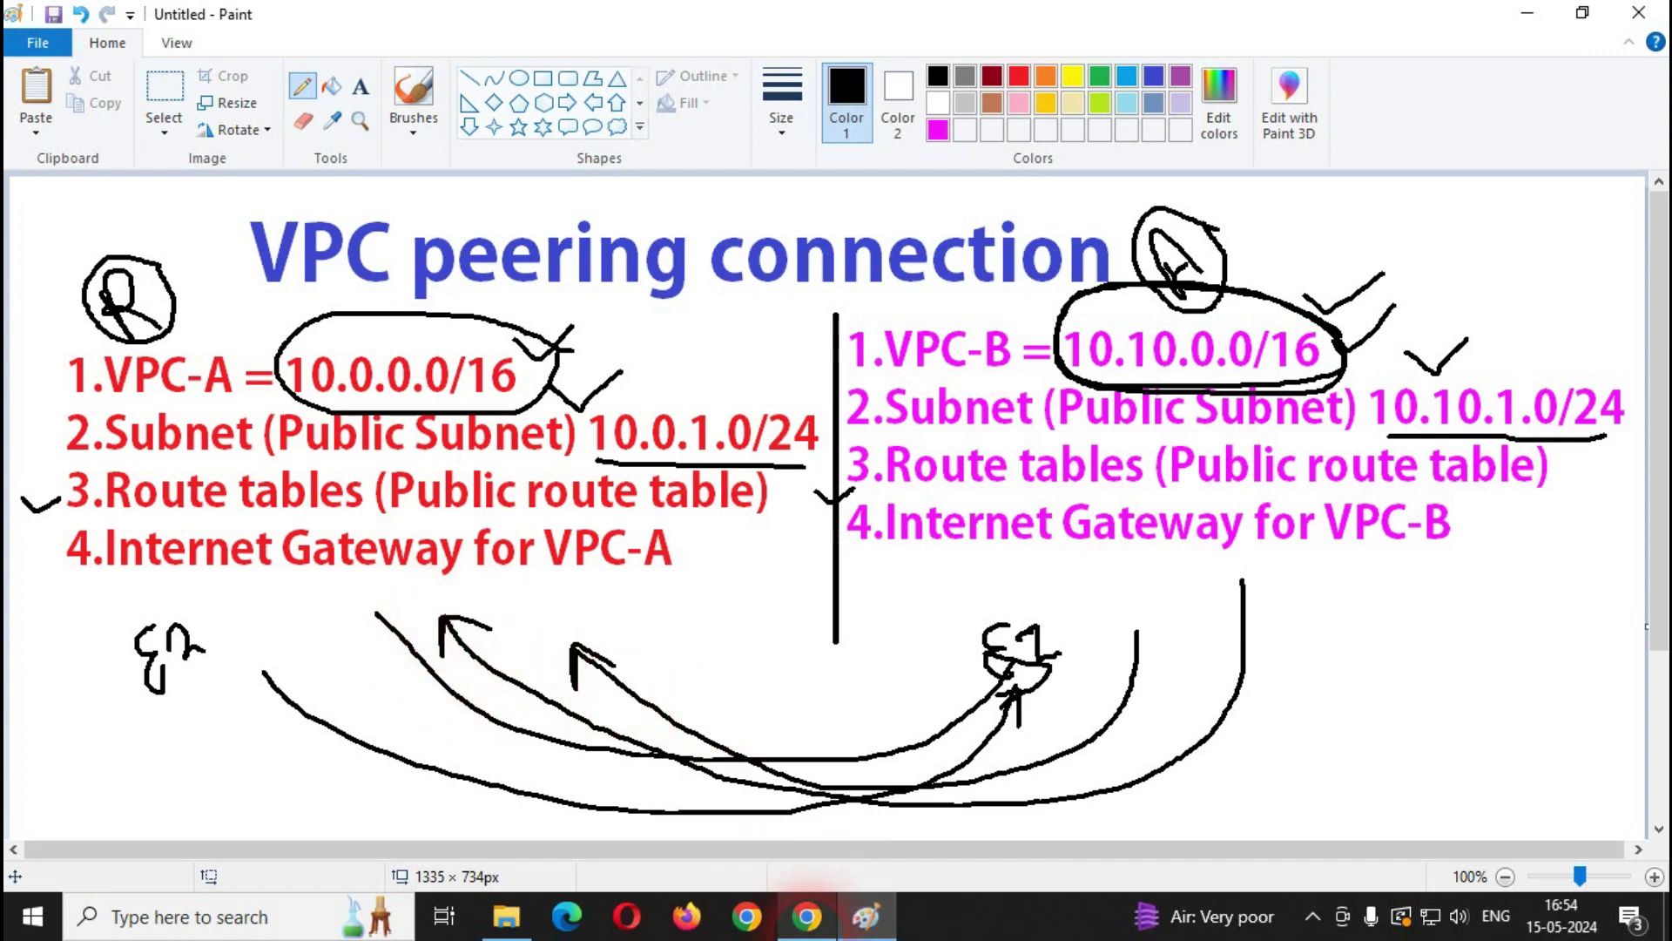
{"action": "left_click", "coordinate": [807, 916]}
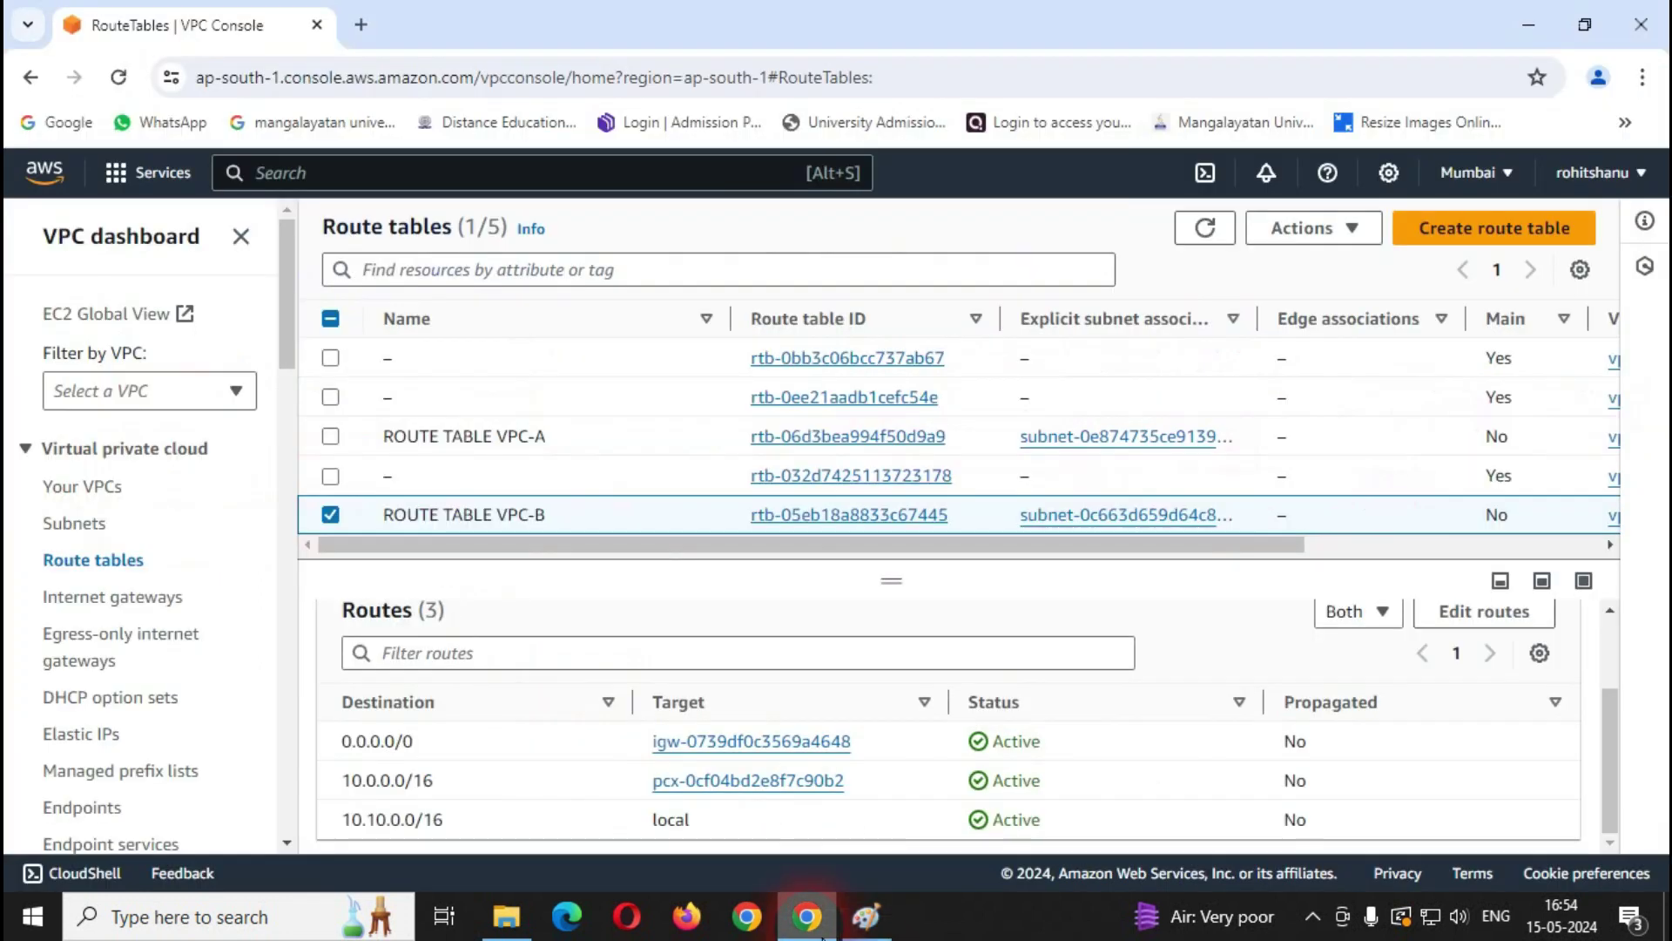
Step: Search the AWS services for EC2, open its instances list and start launching a new instance
{"action": "left_click", "coordinate": [456, 176]}
{"action": "type", "text": "EC"}
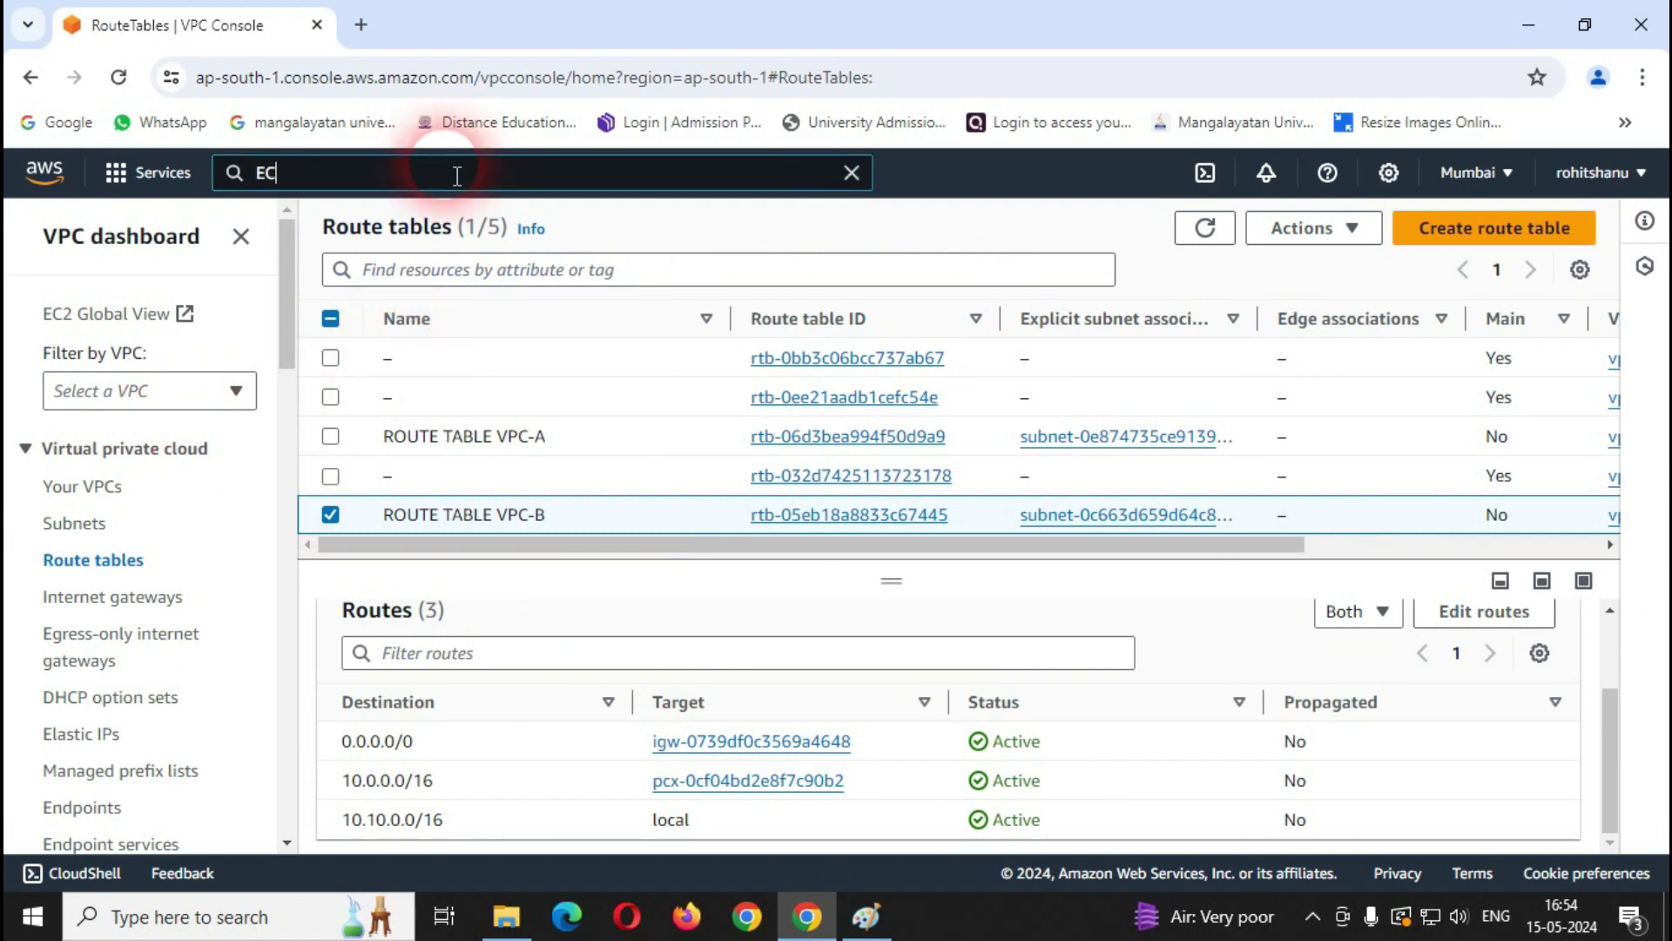
{"action": "type", "text": "2"}
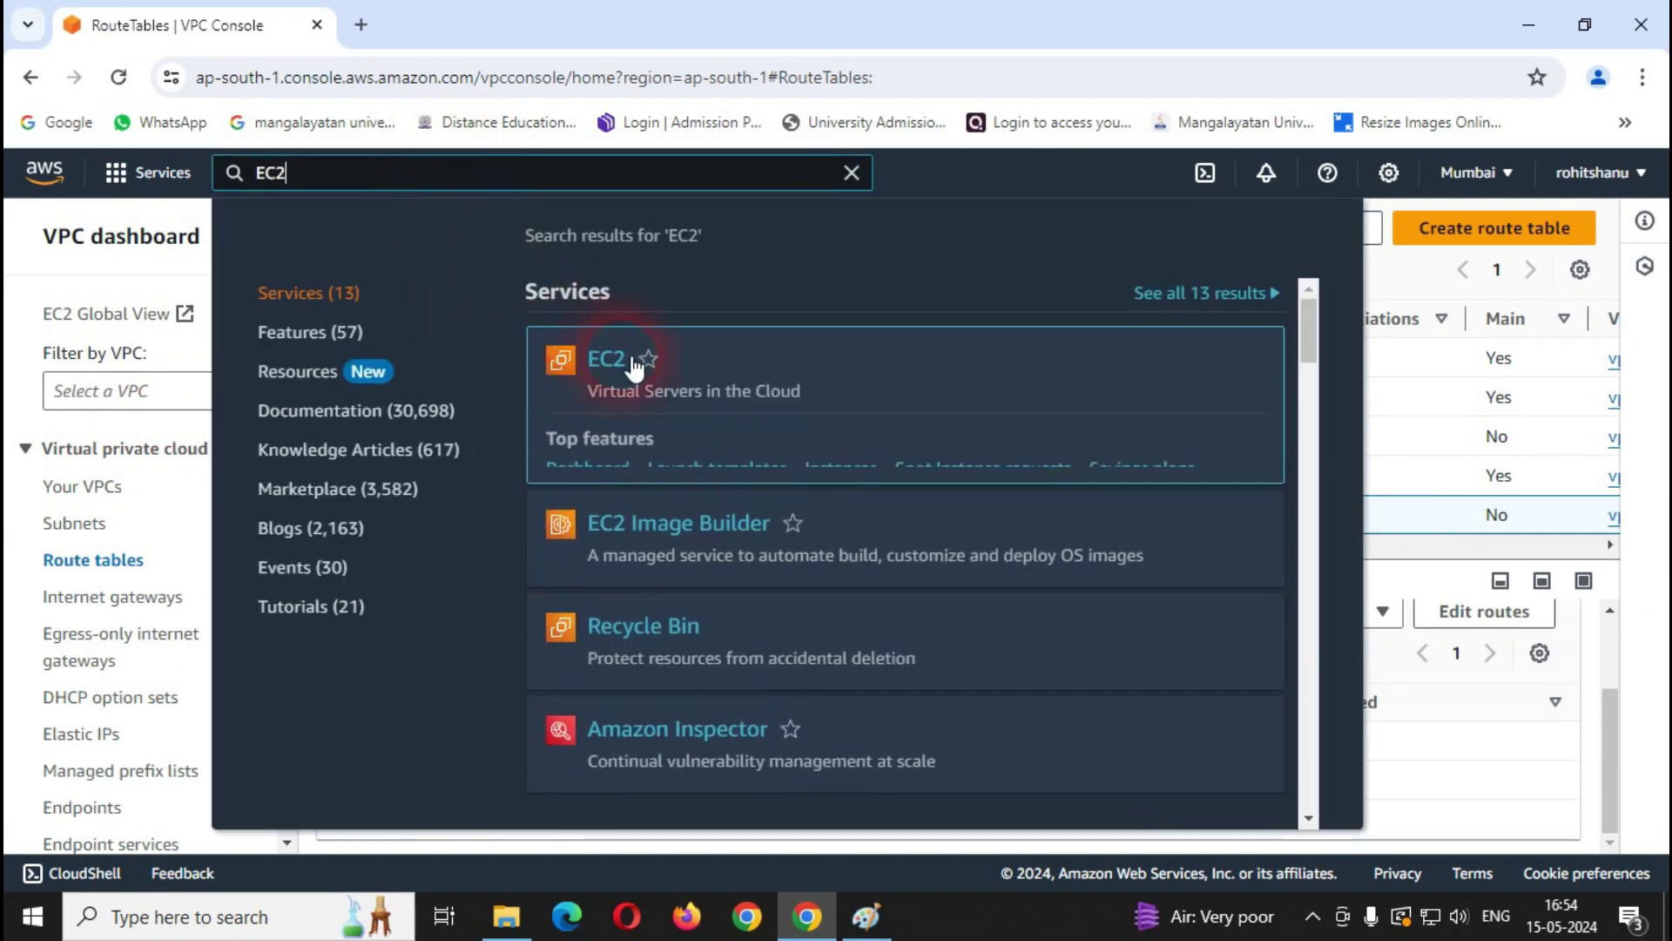
{"action": "left_click", "coordinate": [627, 371]}
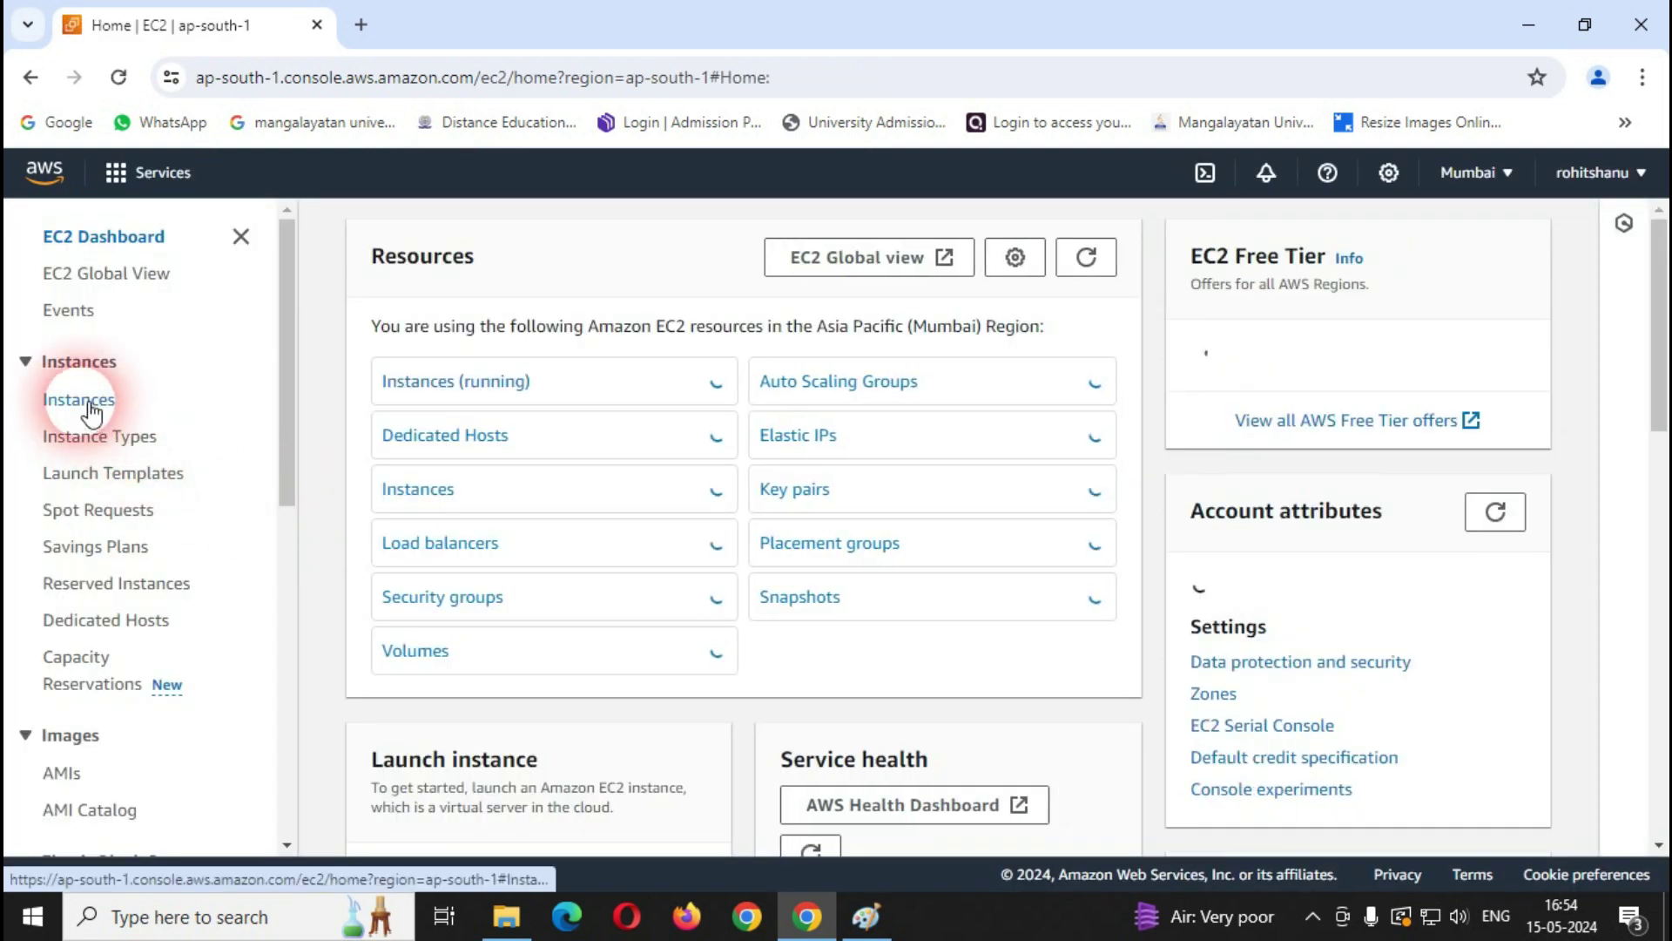
{"action": "left_click", "coordinate": [81, 400]}
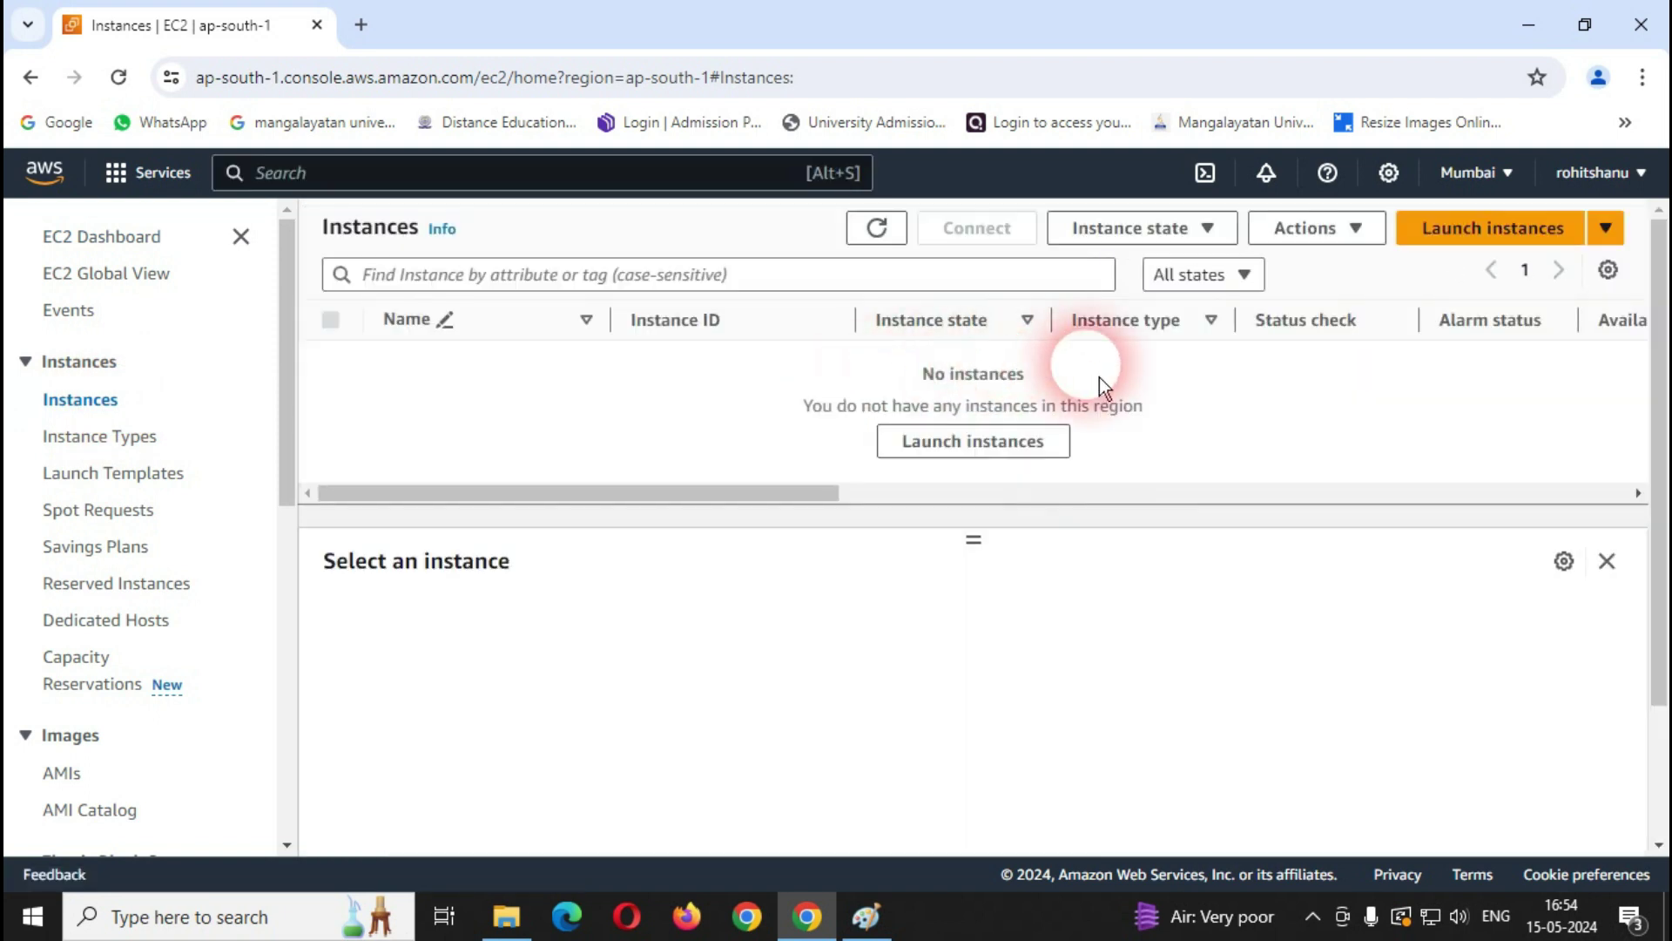
{"action": "left_click", "coordinate": [1455, 236]}
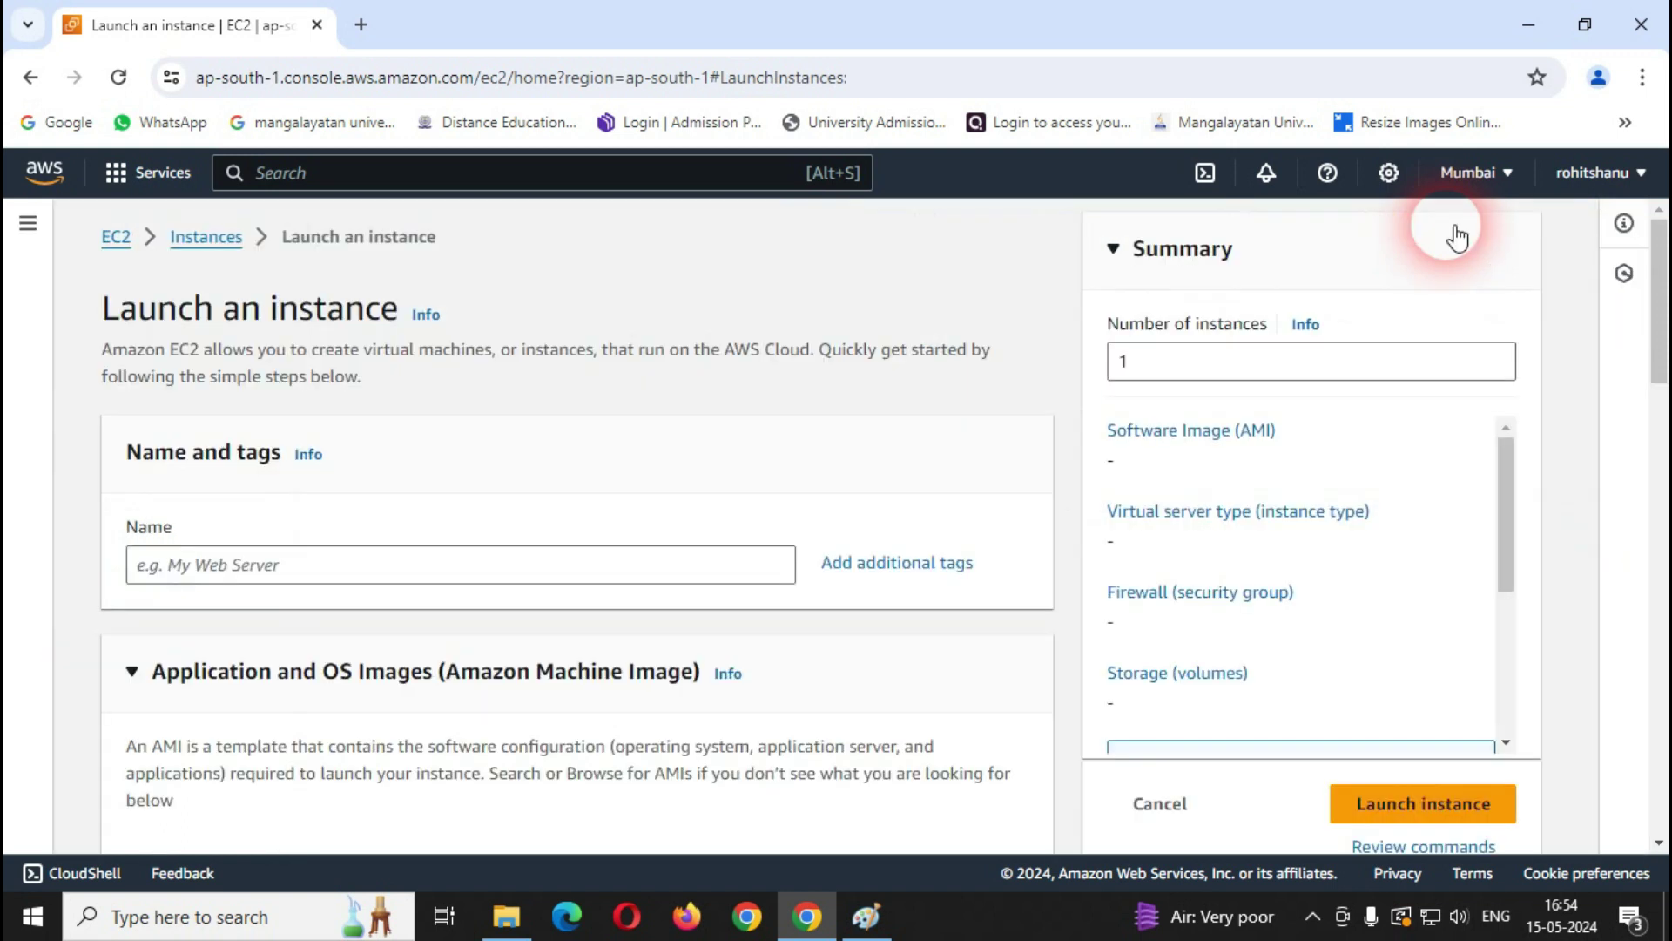
Step: Name the instance EC-2-VPC-A and select the Microsoft Windows Server 2016 Base AMI from the full AMI catalog
{"action": "left_click", "coordinate": [448, 568]}
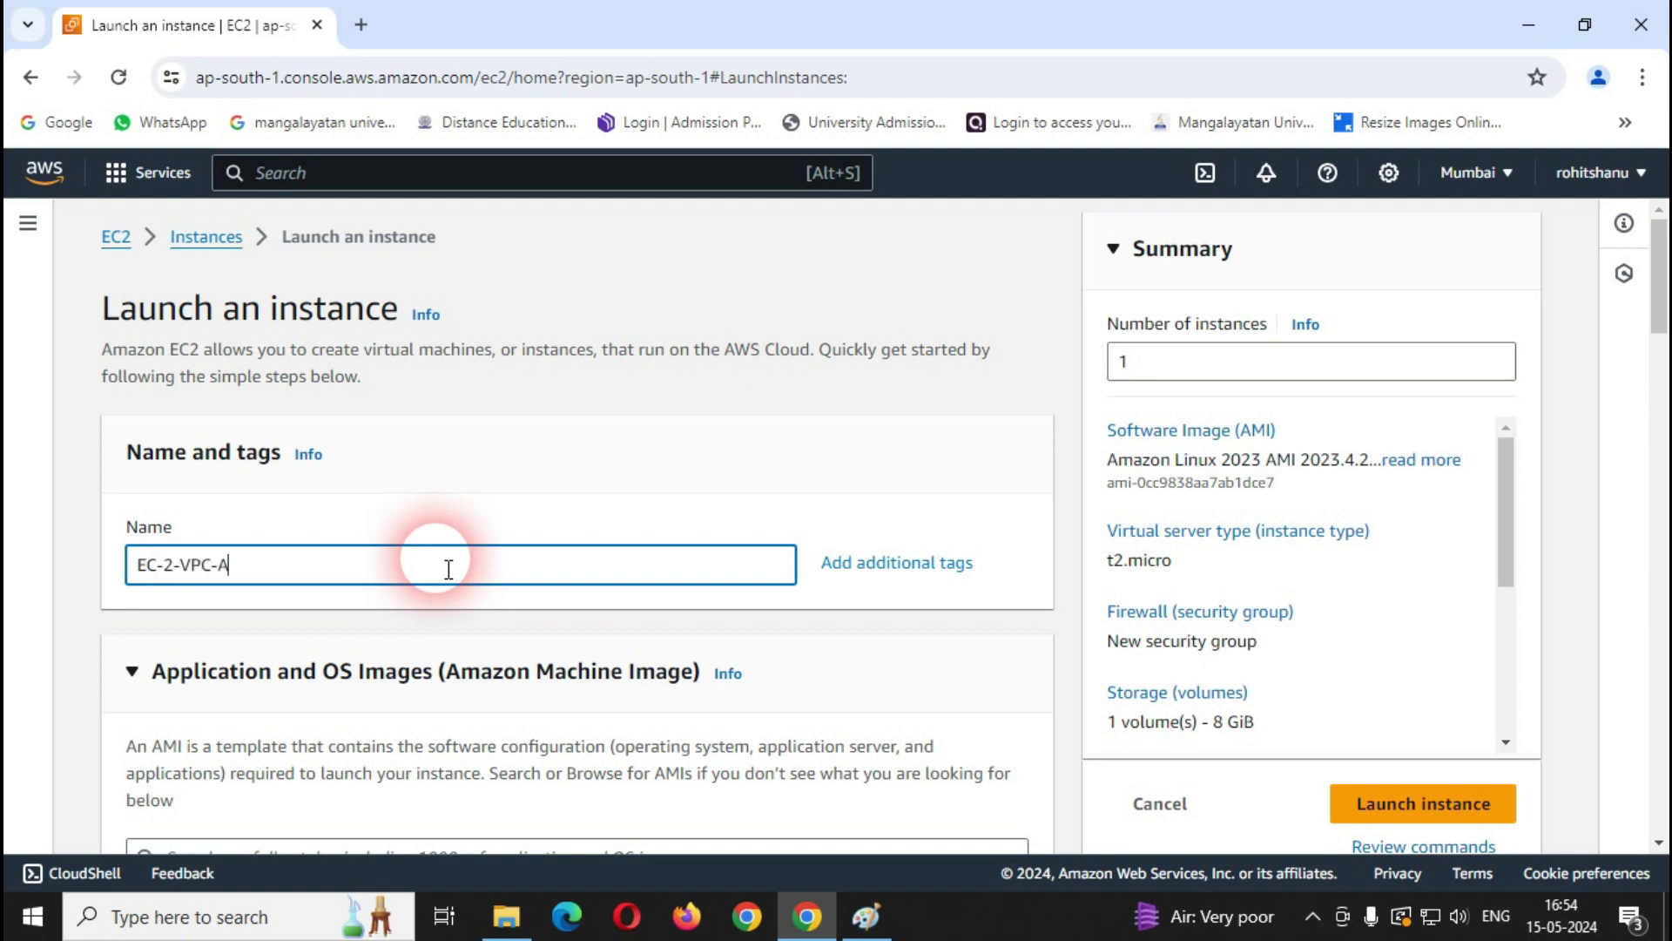
{"action": "scroll", "coordinate": [452, 583], "scroll_direction": "down", "scroll_amount": 1}
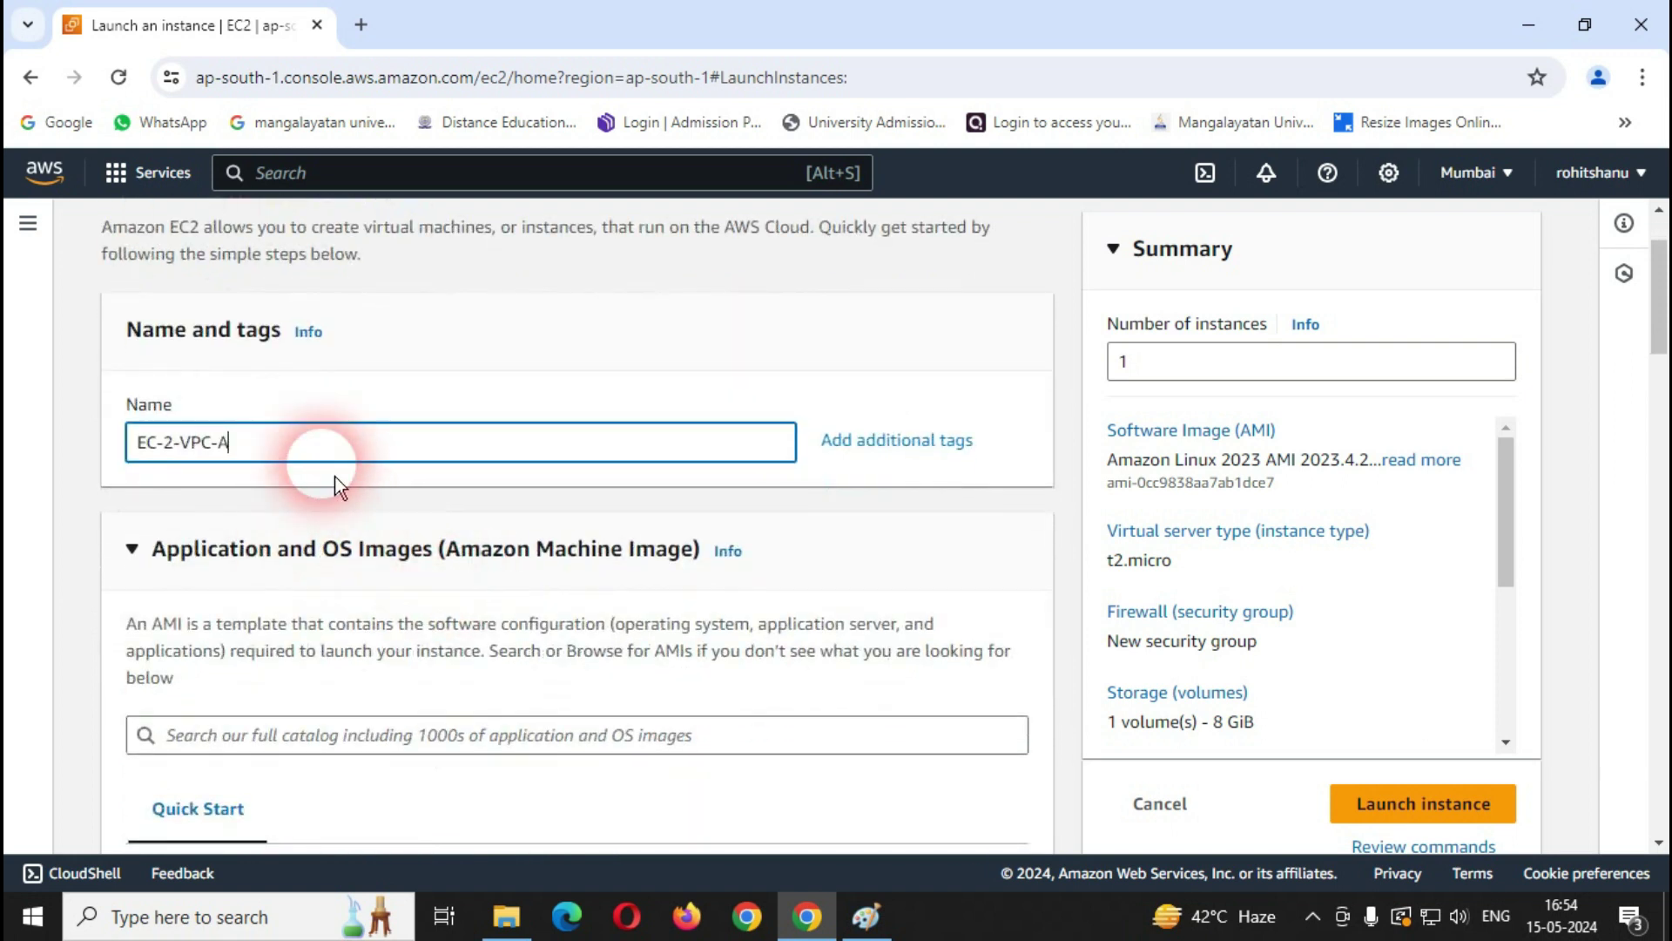
{"action": "scroll", "coordinate": [410, 523], "scroll_direction": "down", "scroll_amount": 4}
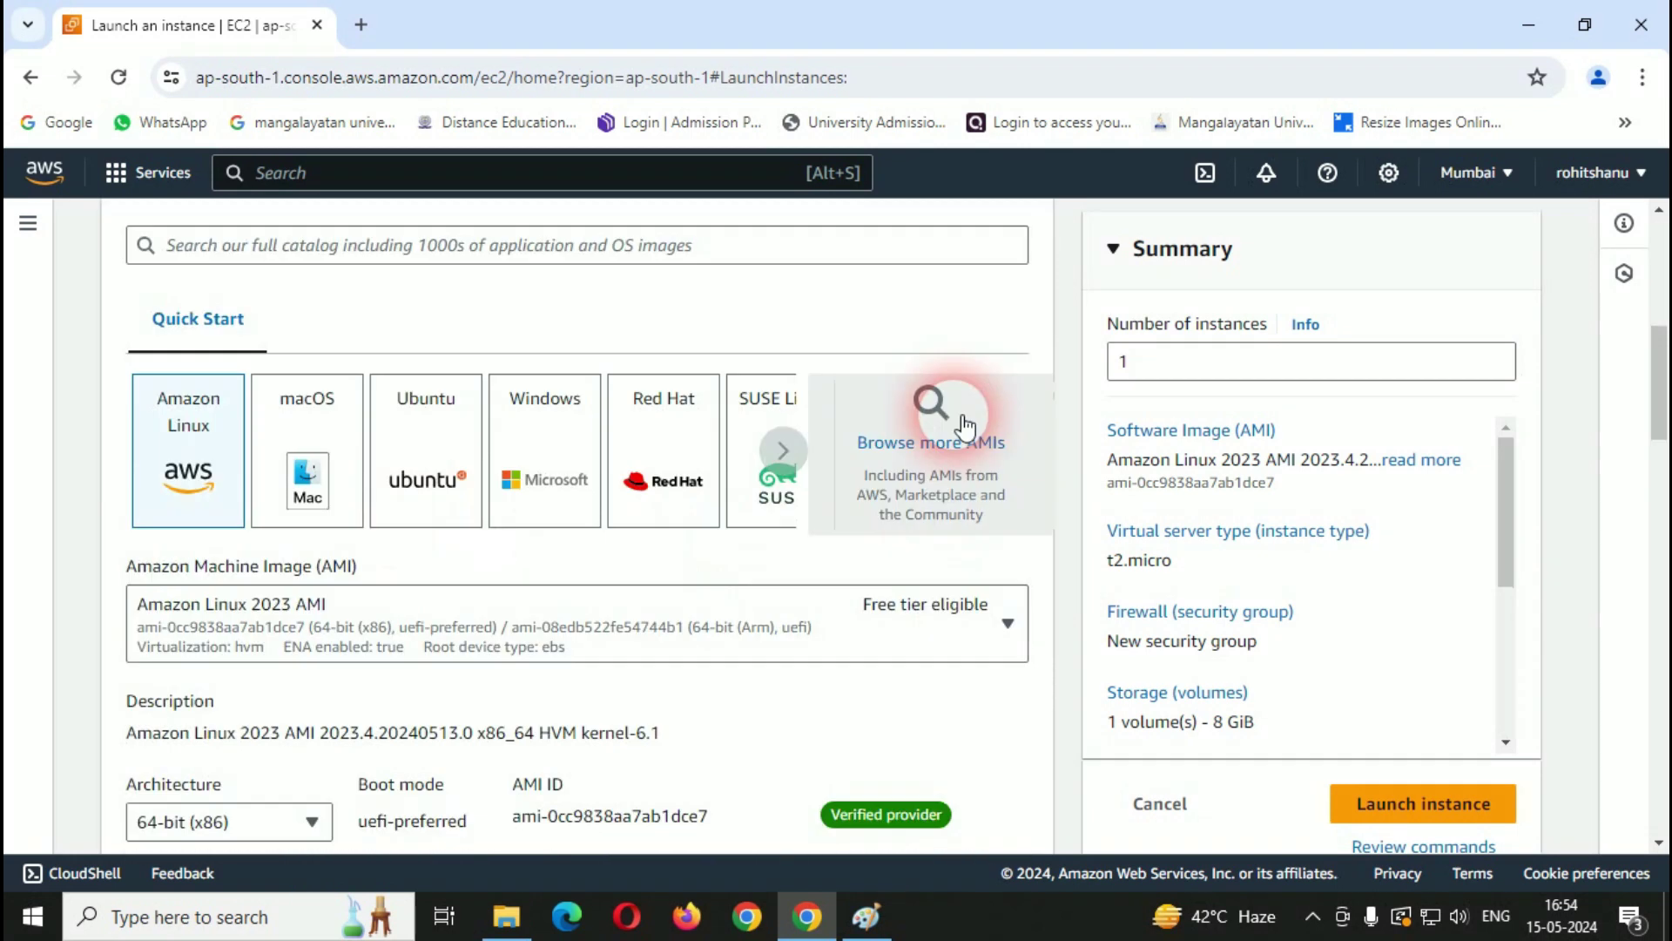
{"action": "left_click", "coordinate": [963, 422]}
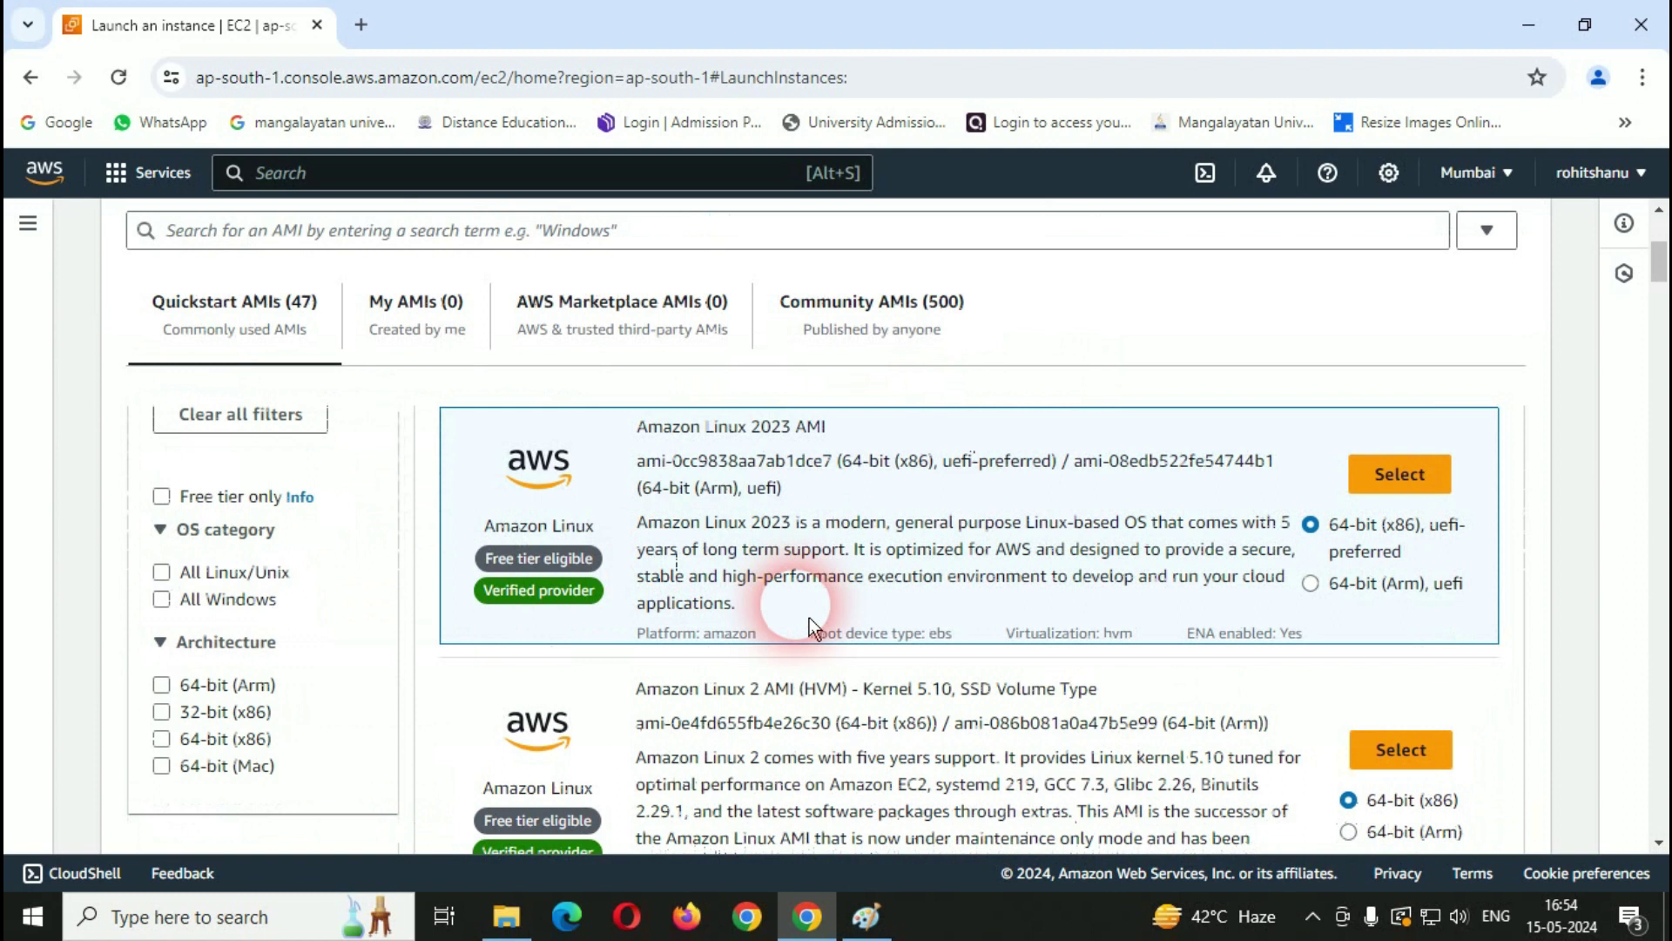
{"action": "scroll", "coordinate": [1045, 636], "scroll_direction": "down", "scroll_amount": 5}
{"action": "scroll", "coordinate": [1150, 657], "scroll_direction": "down", "scroll_amount": 15}
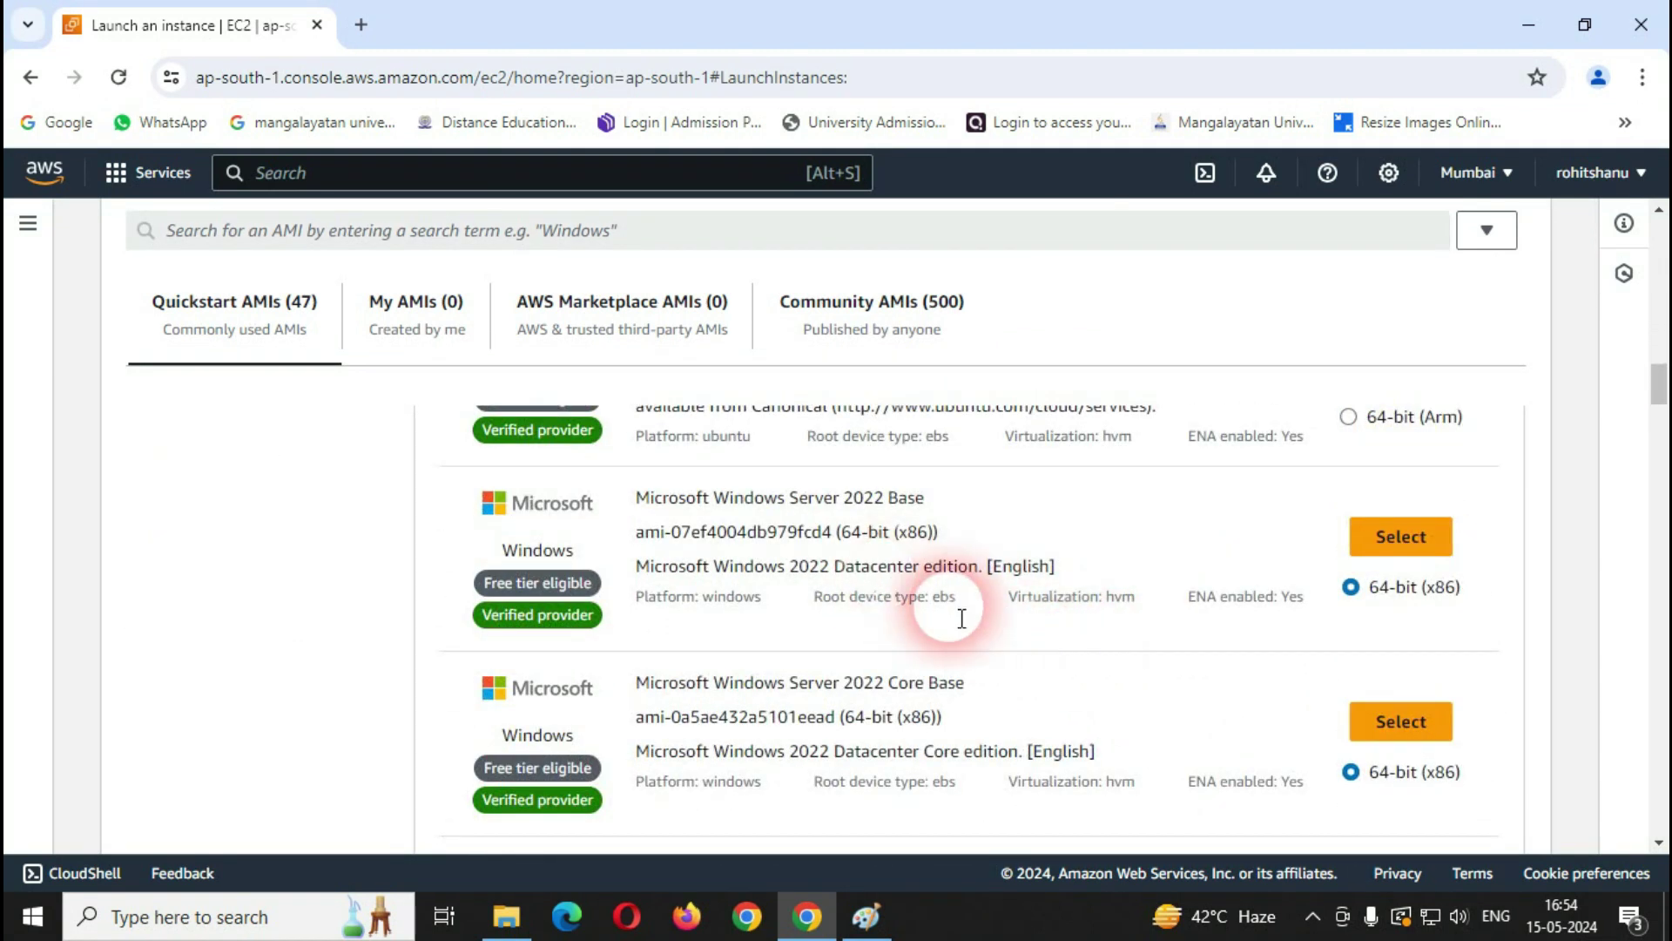
{"action": "scroll", "coordinate": [613, 660], "scroll_direction": "down", "scroll_amount": 6}
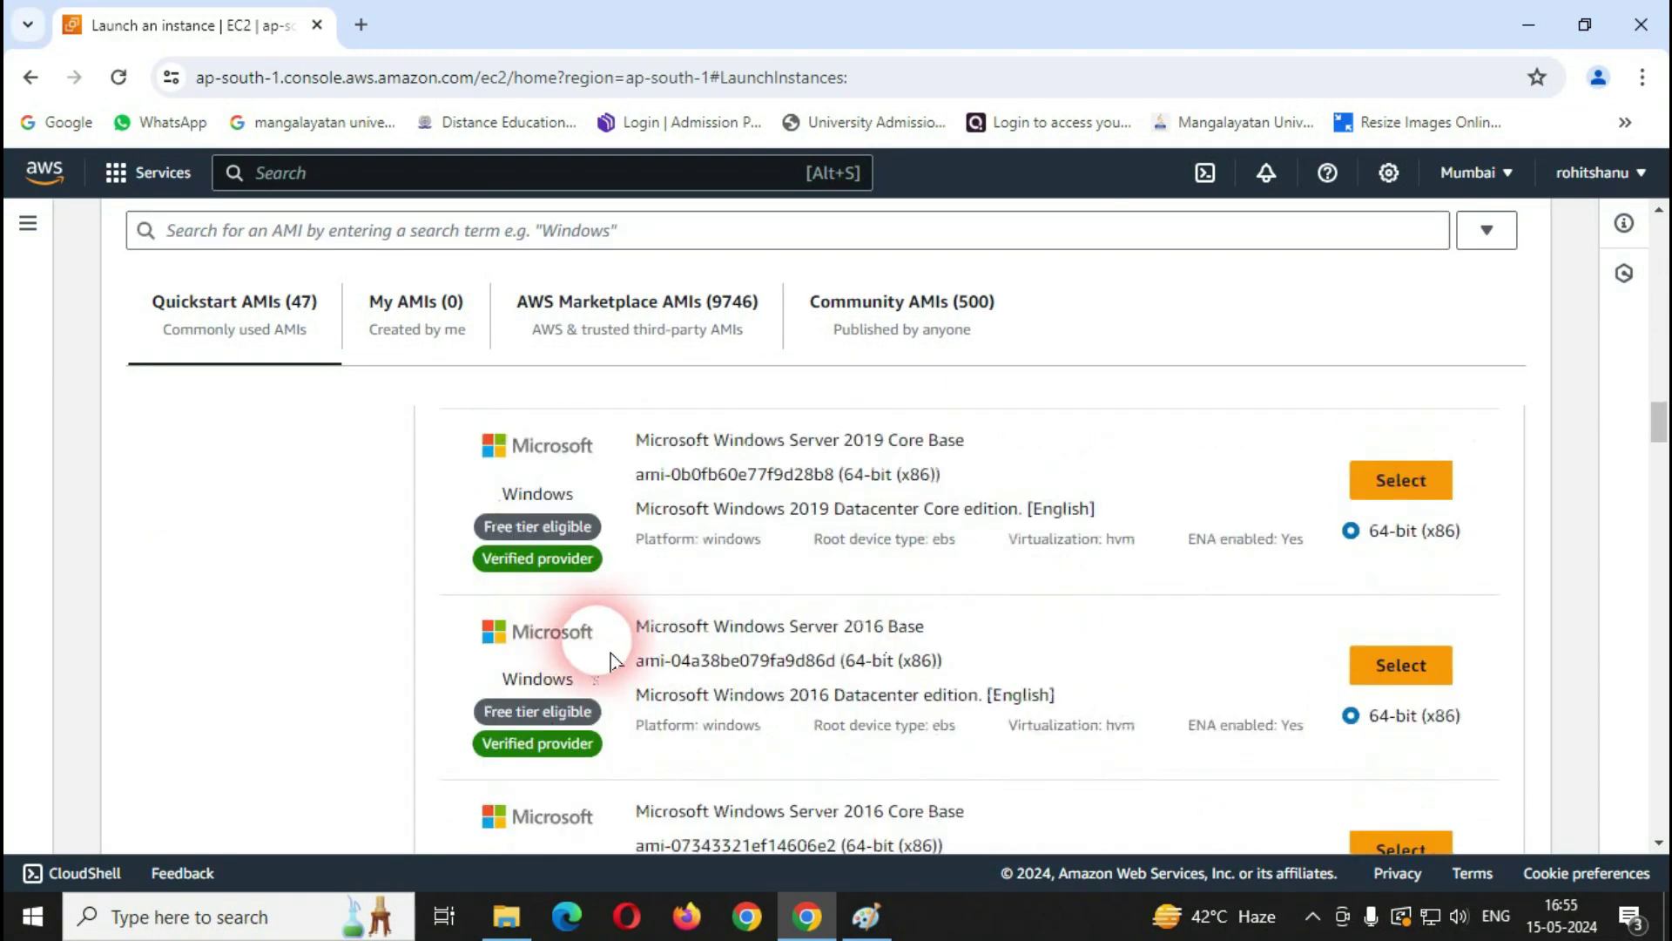
{"action": "left_click", "coordinate": [1394, 662]}
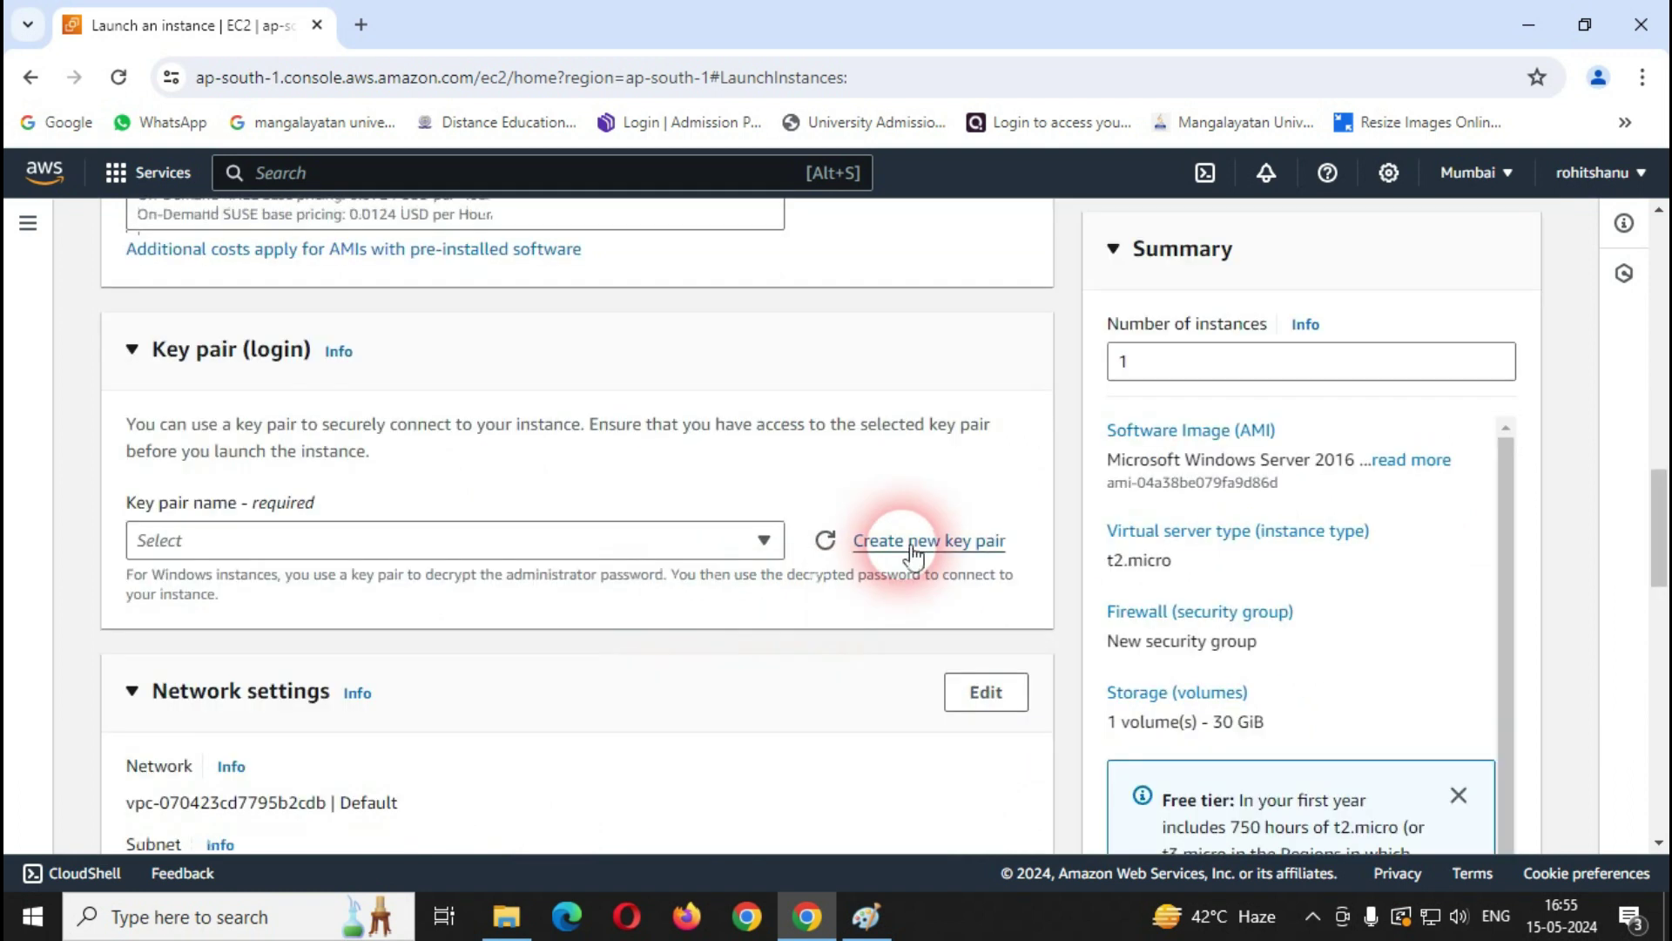
Step: Create a new login key pair named EC2VPC-A for the instance
{"action": "left_click", "coordinate": [985, 555]}
{"action": "left_click", "coordinate": [675, 401]}
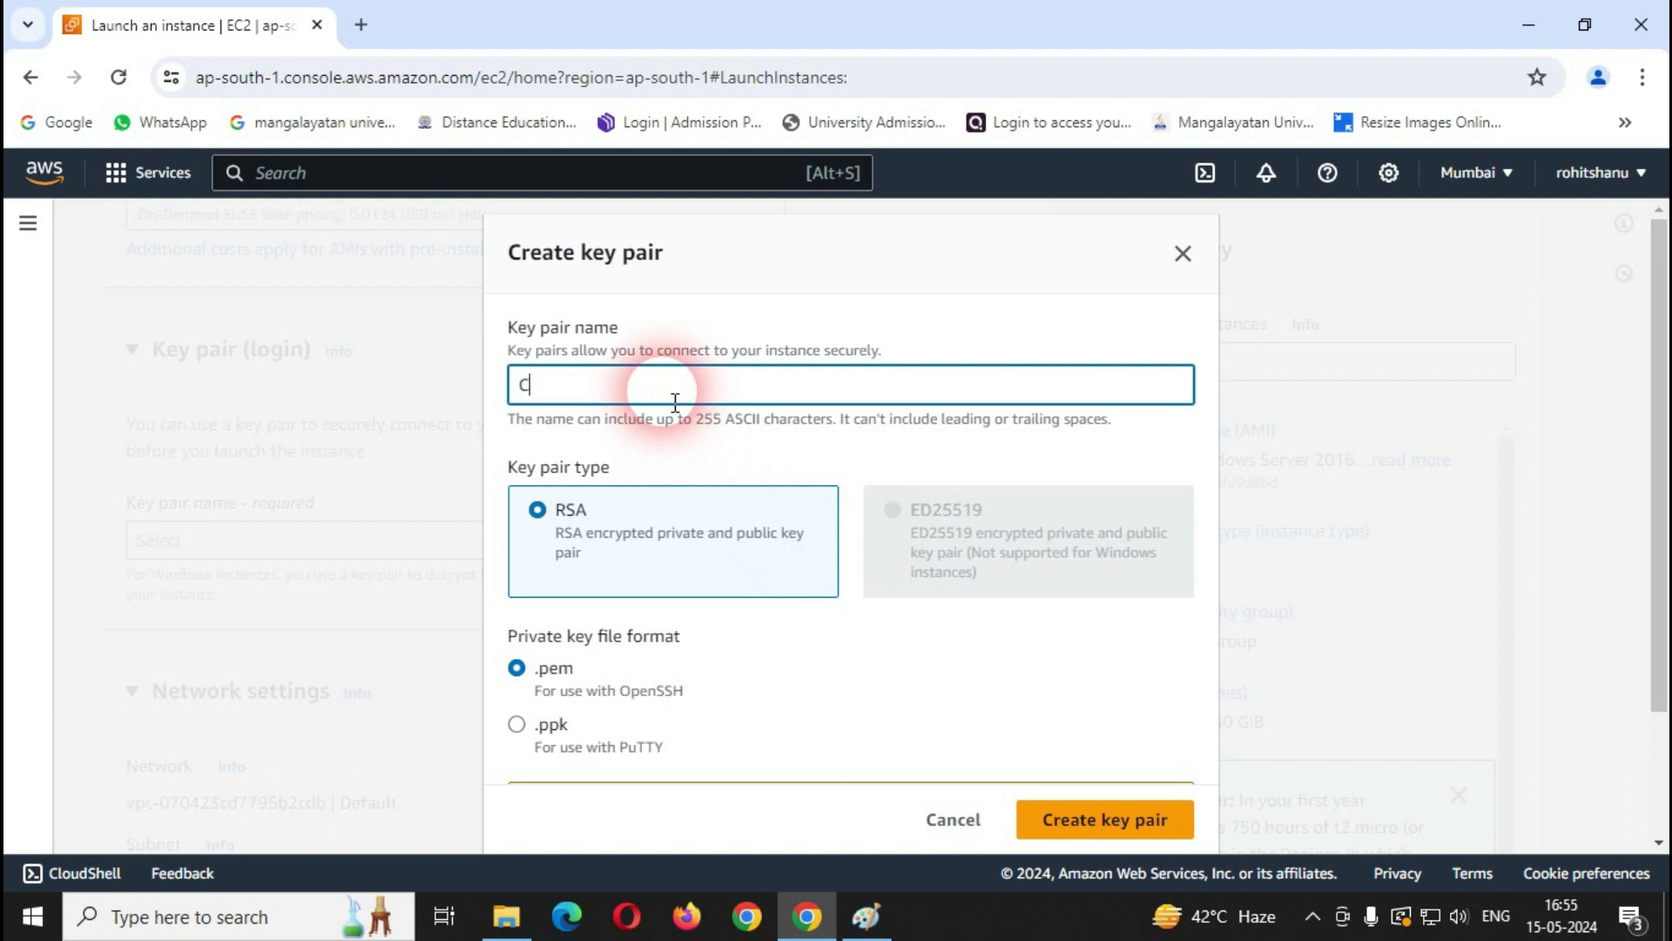
{"action": "type", "text": "EC2VPC-A"}
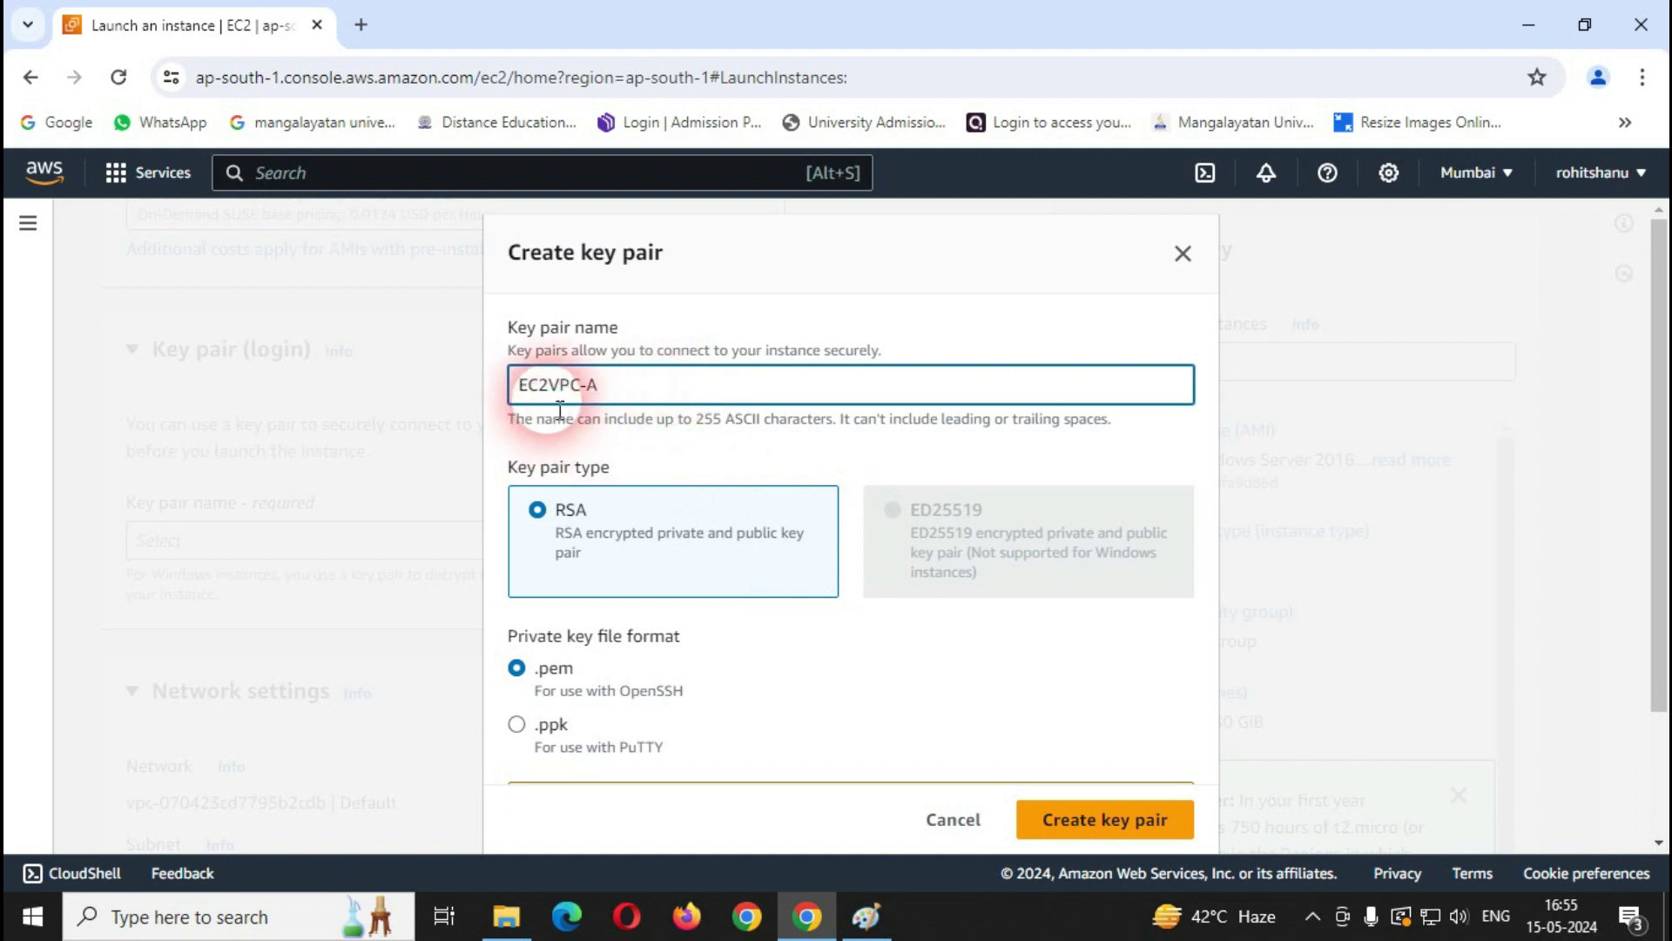
{"action": "left_click", "coordinate": [1102, 823]}
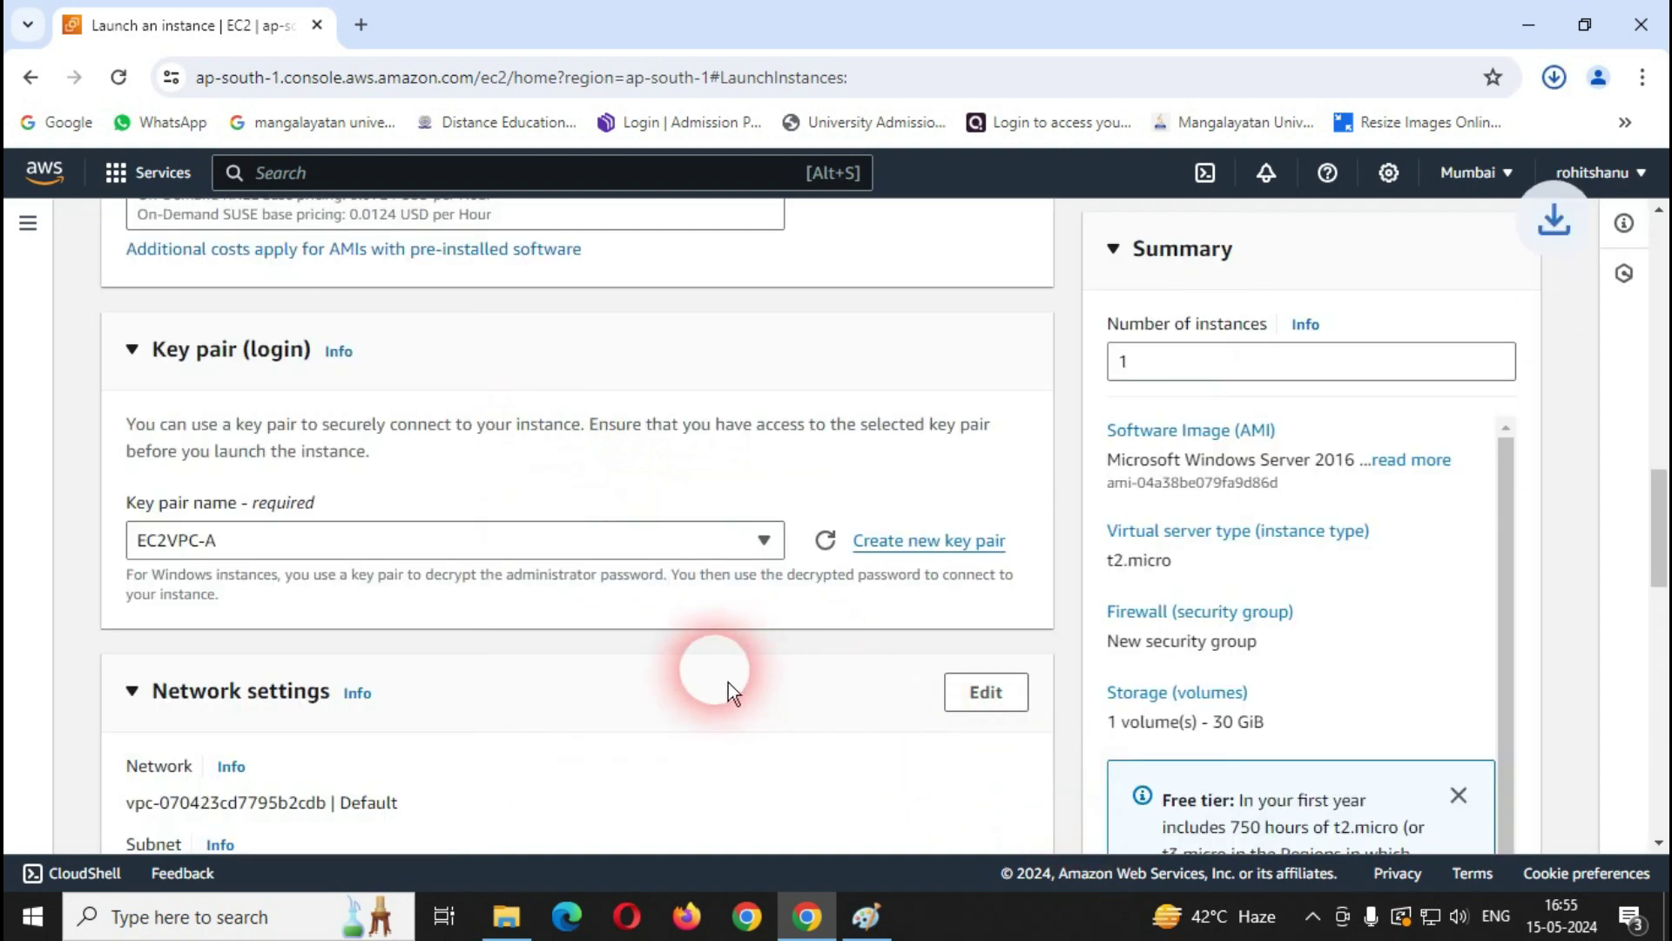
Step: Edit the instance's network settings to place it in VPC-A with the subnet PUBLIC SUBNET VPC-A
{"action": "scroll", "coordinate": [697, 680], "scroll_direction": "down", "scroll_amount": 2}
{"action": "left_click", "coordinate": [290, 592]}
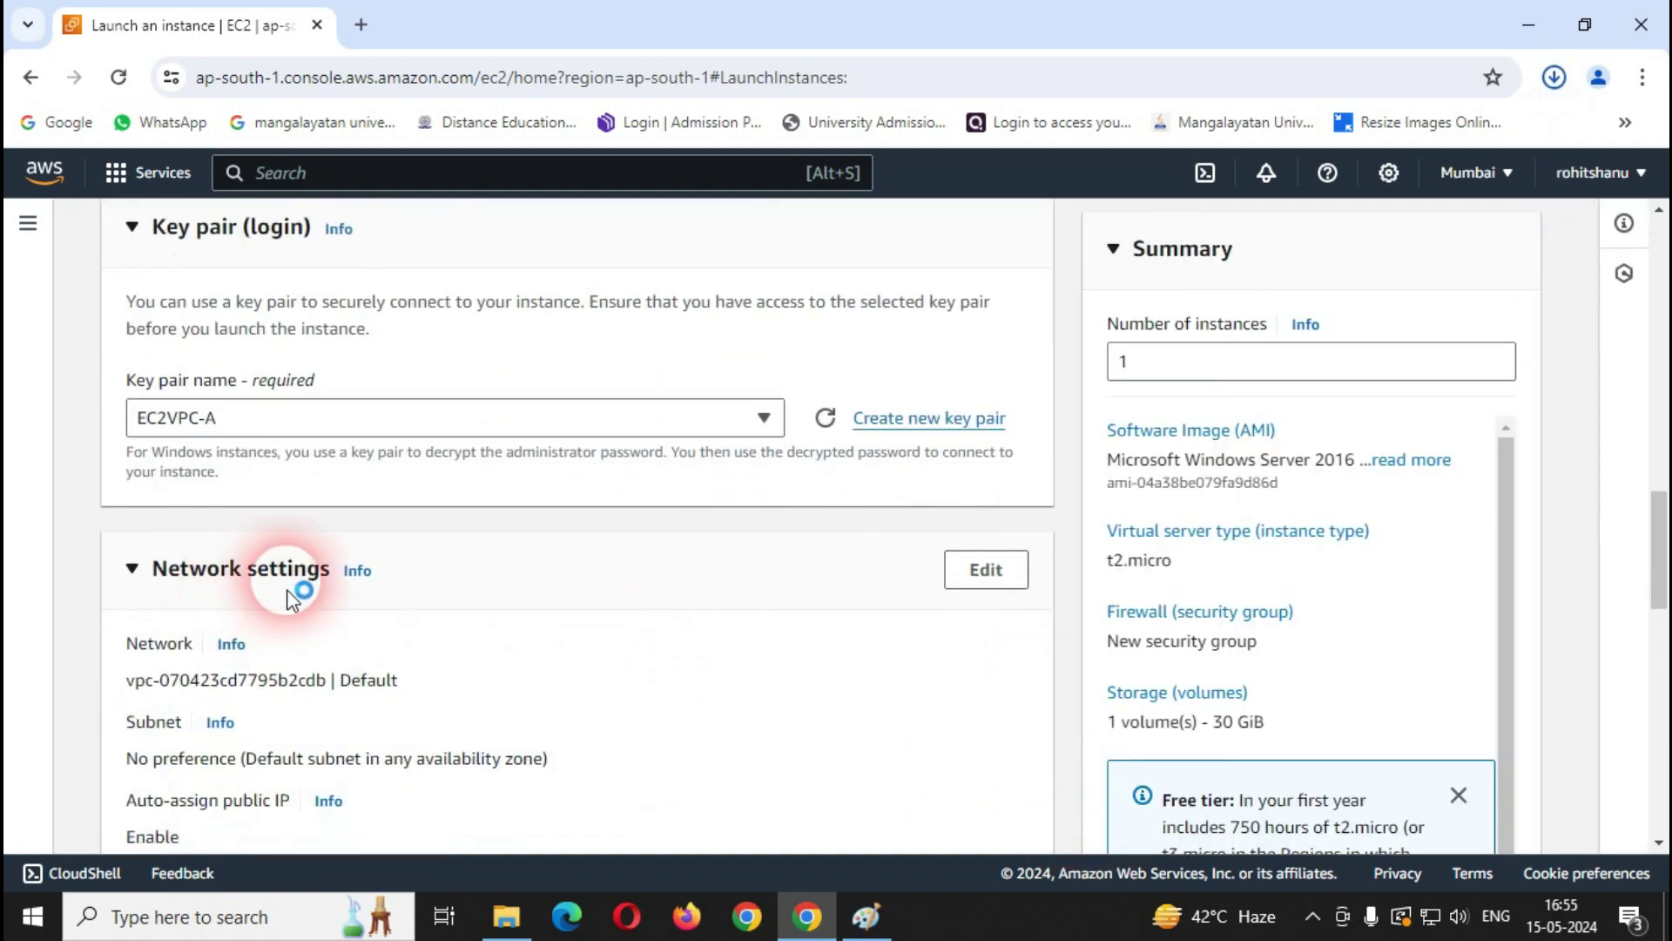
{"action": "scroll", "coordinate": [290, 592], "scroll_direction": "down", "scroll_amount": 1}
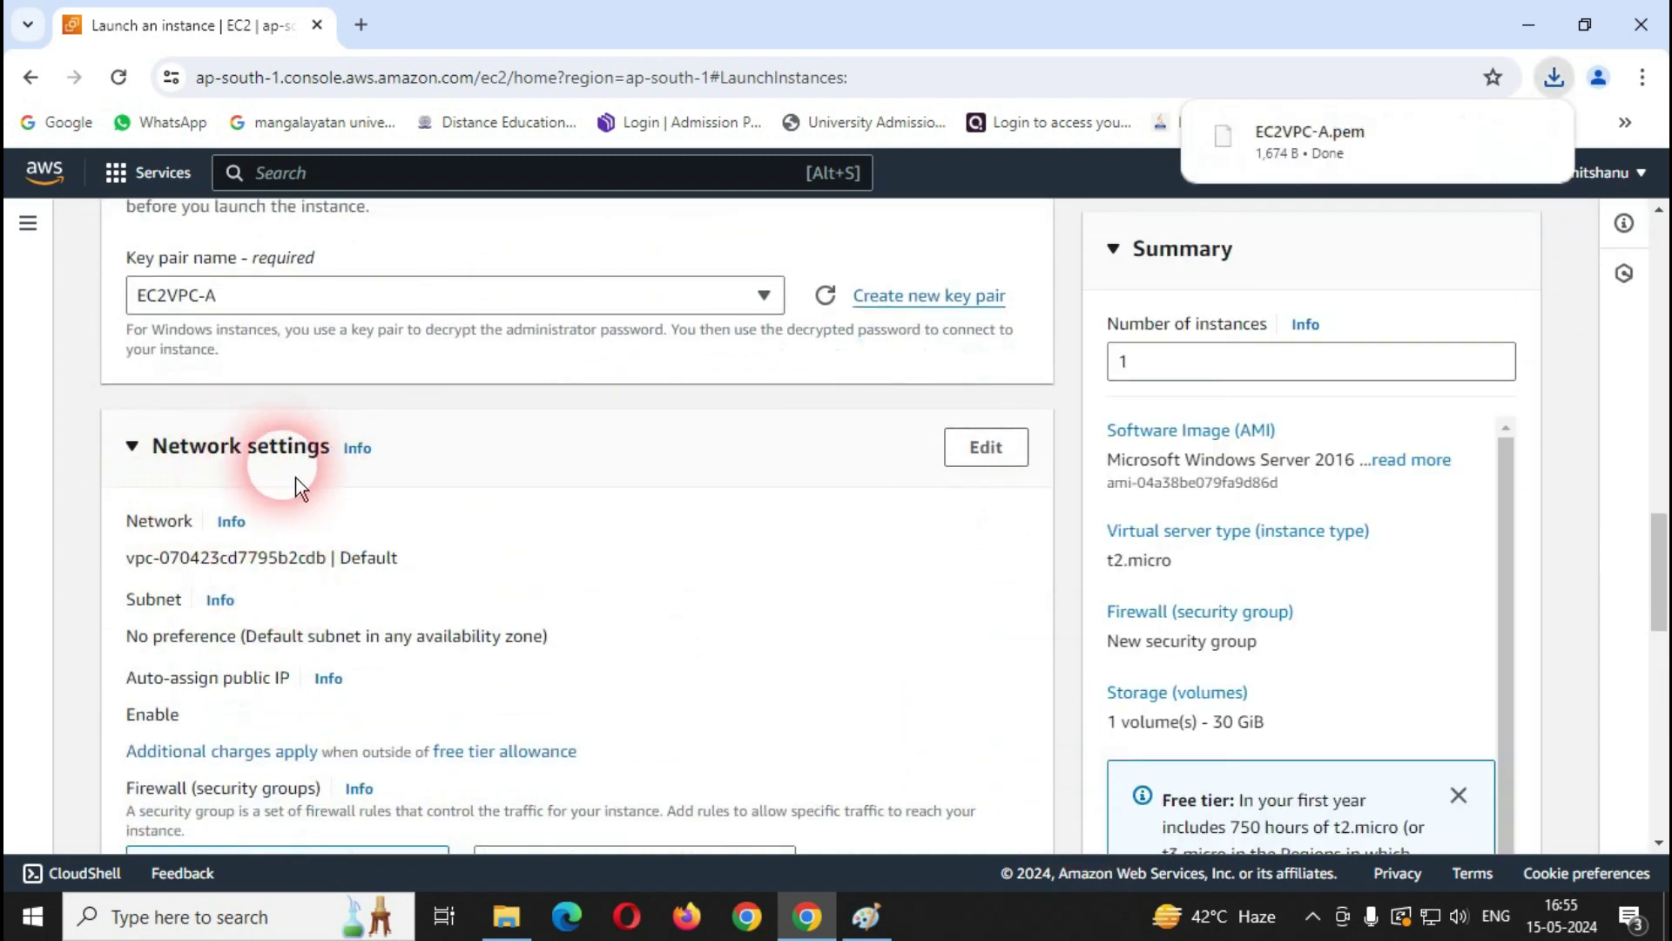
{"action": "left_click", "coordinate": [982, 451]}
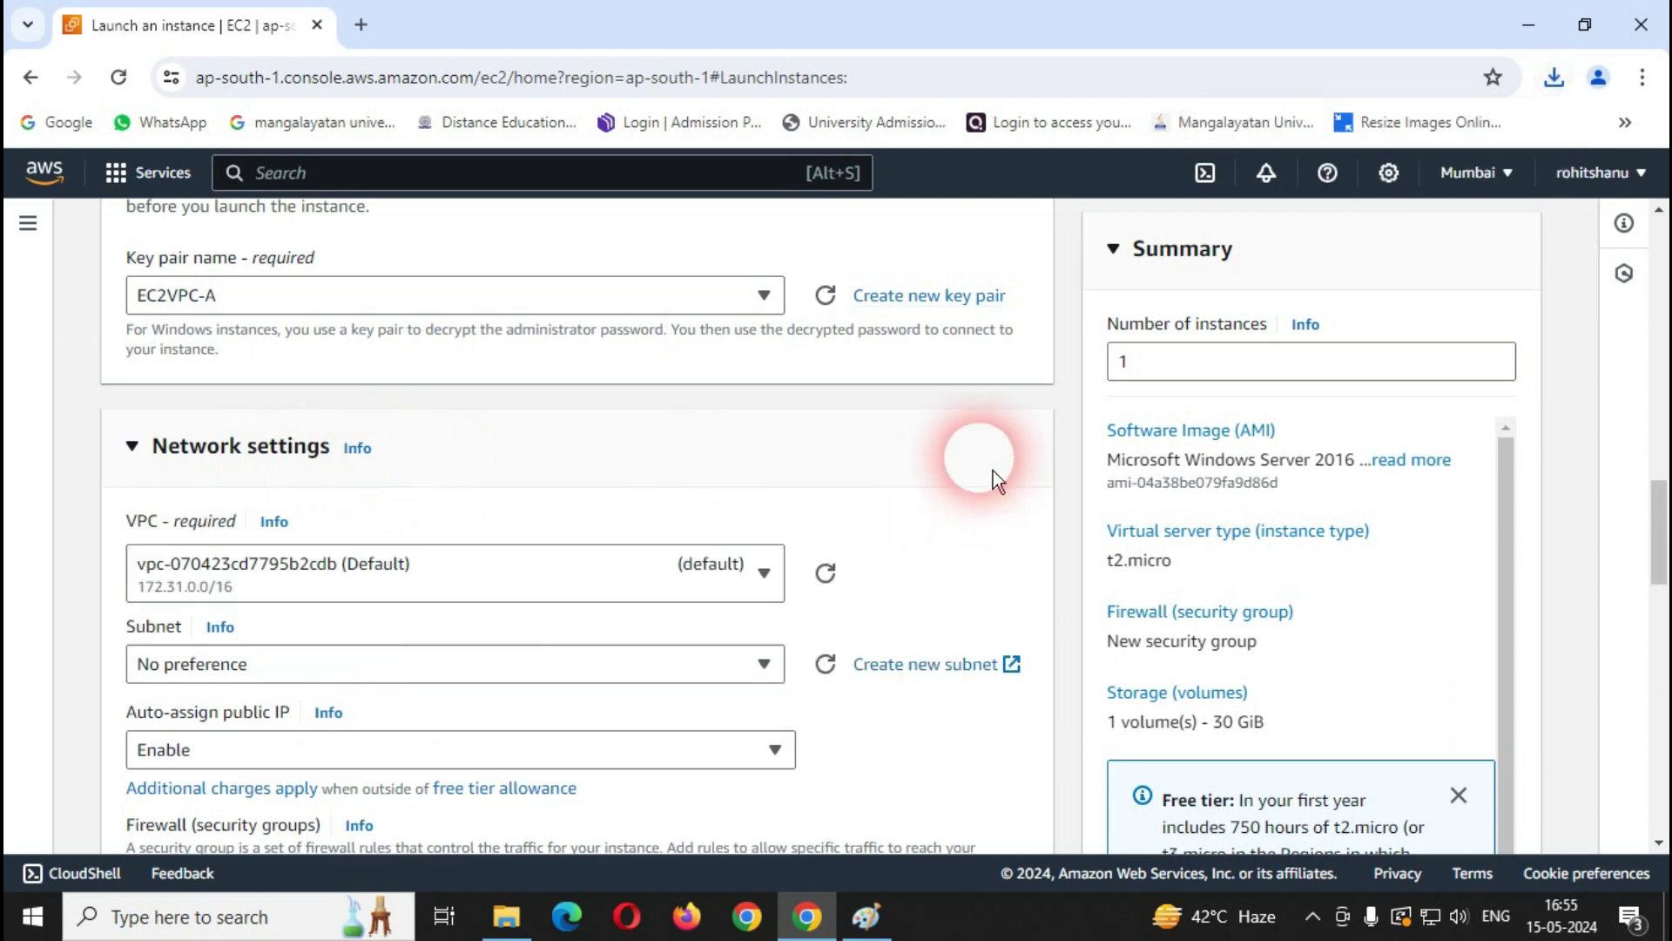
{"action": "left_click", "coordinate": [768, 579]}
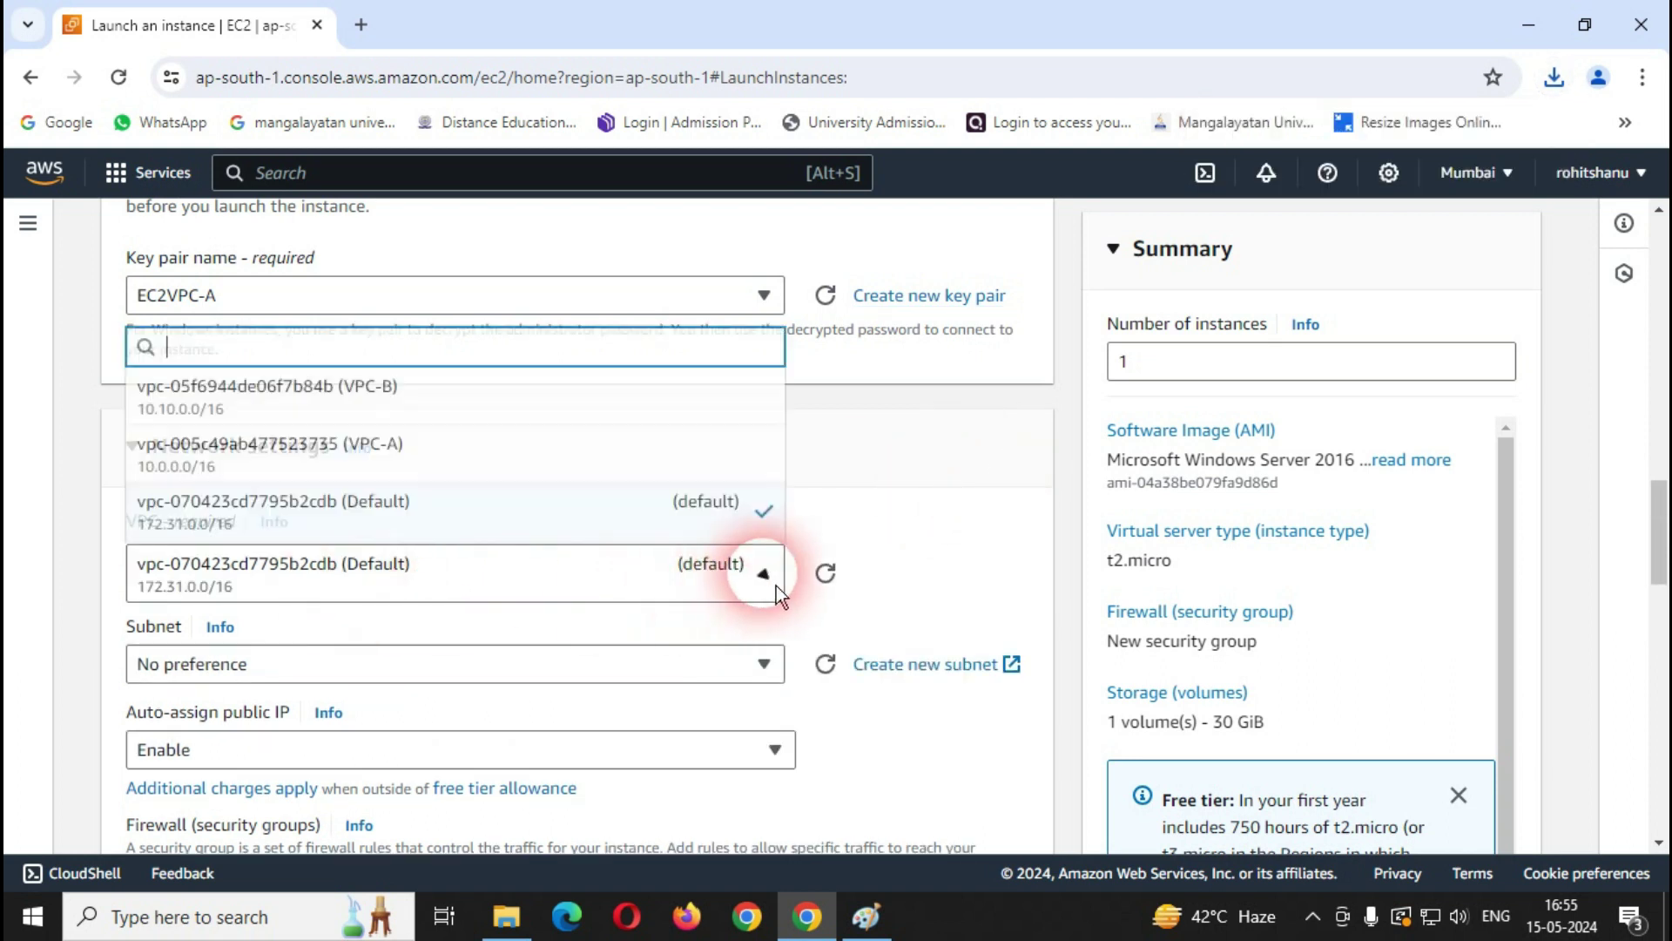
{"action": "left_click", "coordinate": [471, 458]}
{"action": "scroll", "coordinate": [393, 624], "scroll_direction": "down", "scroll_amount": 2}
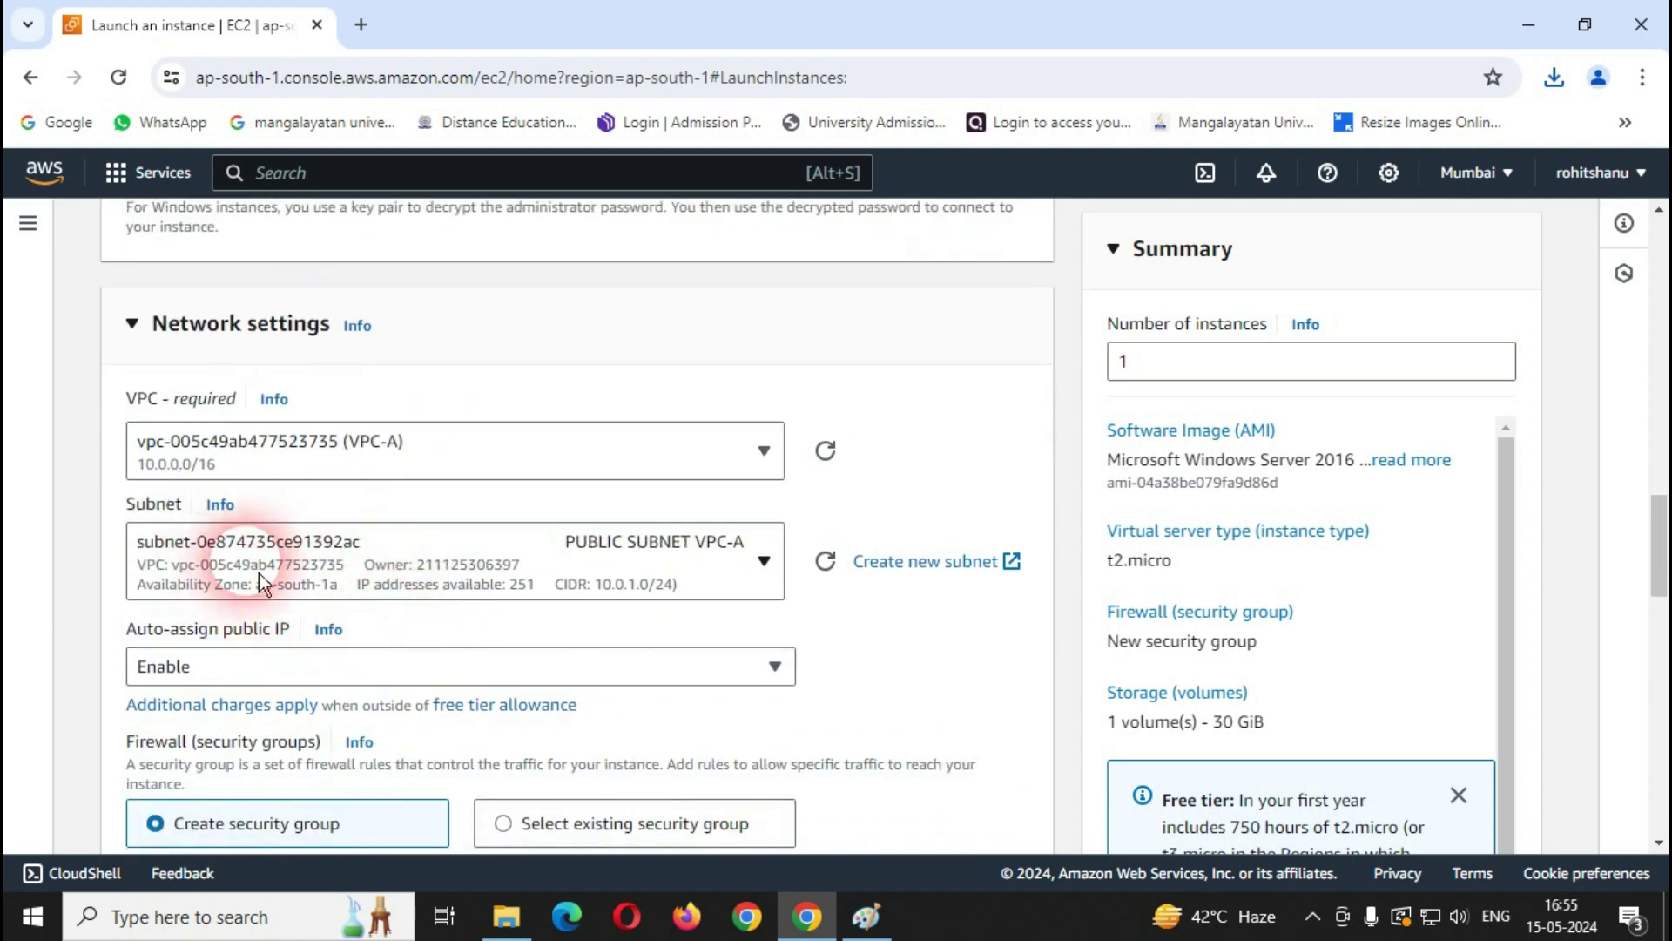
{"action": "left_click", "coordinate": [774, 575]}
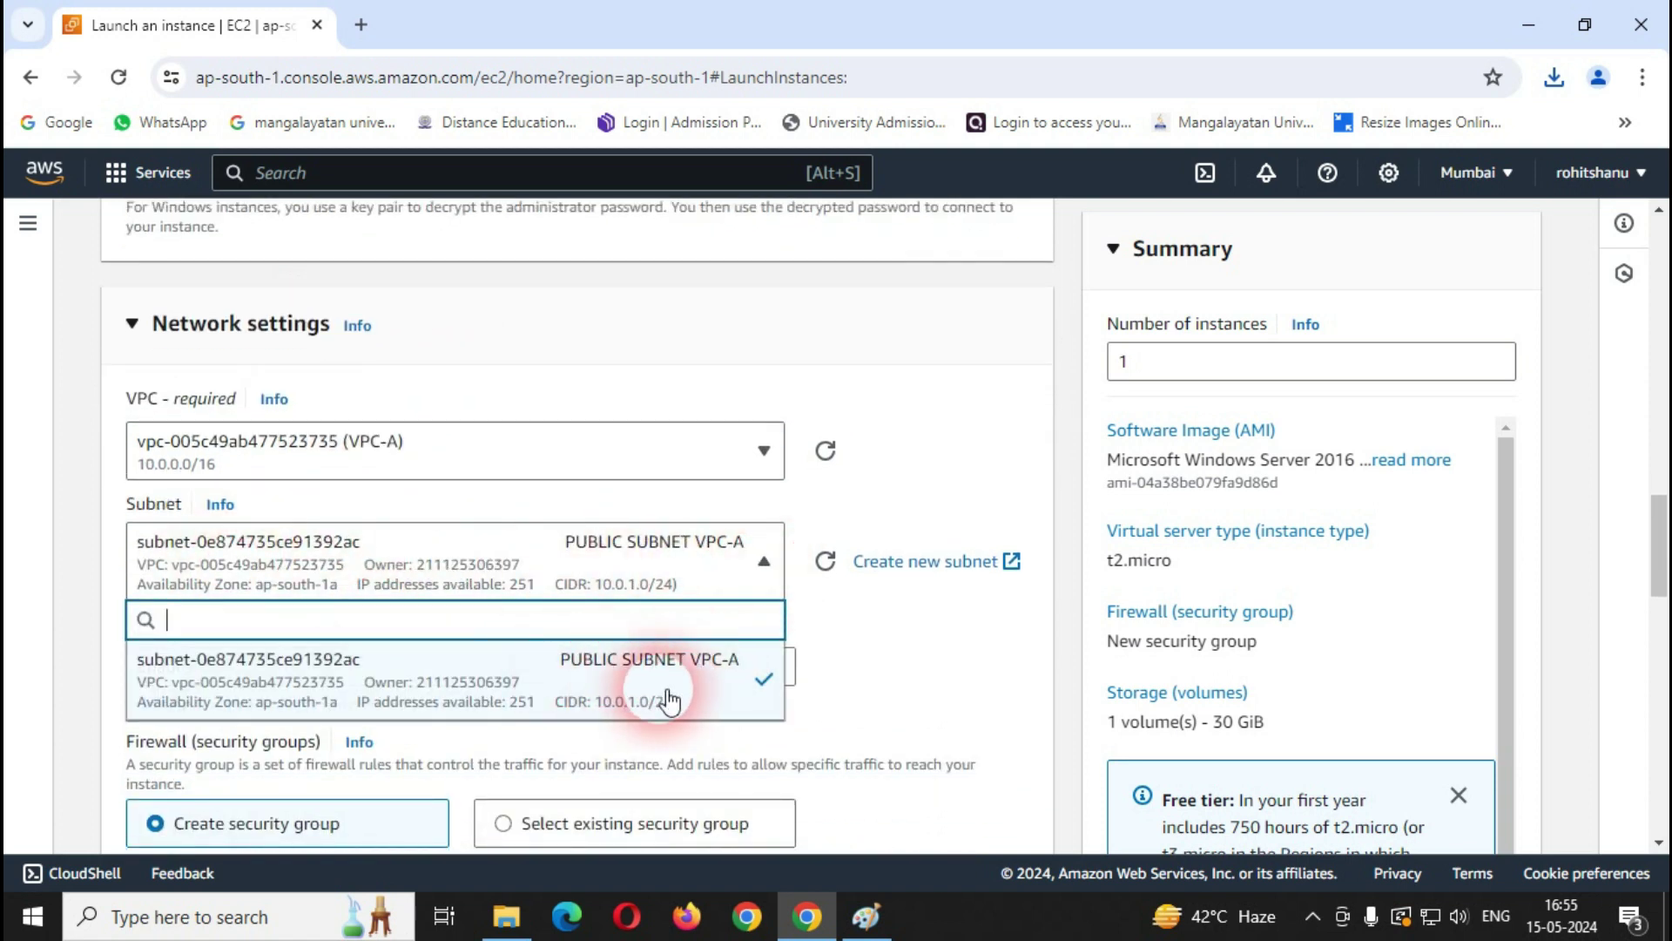
{"action": "left_click", "coordinate": [697, 577]}
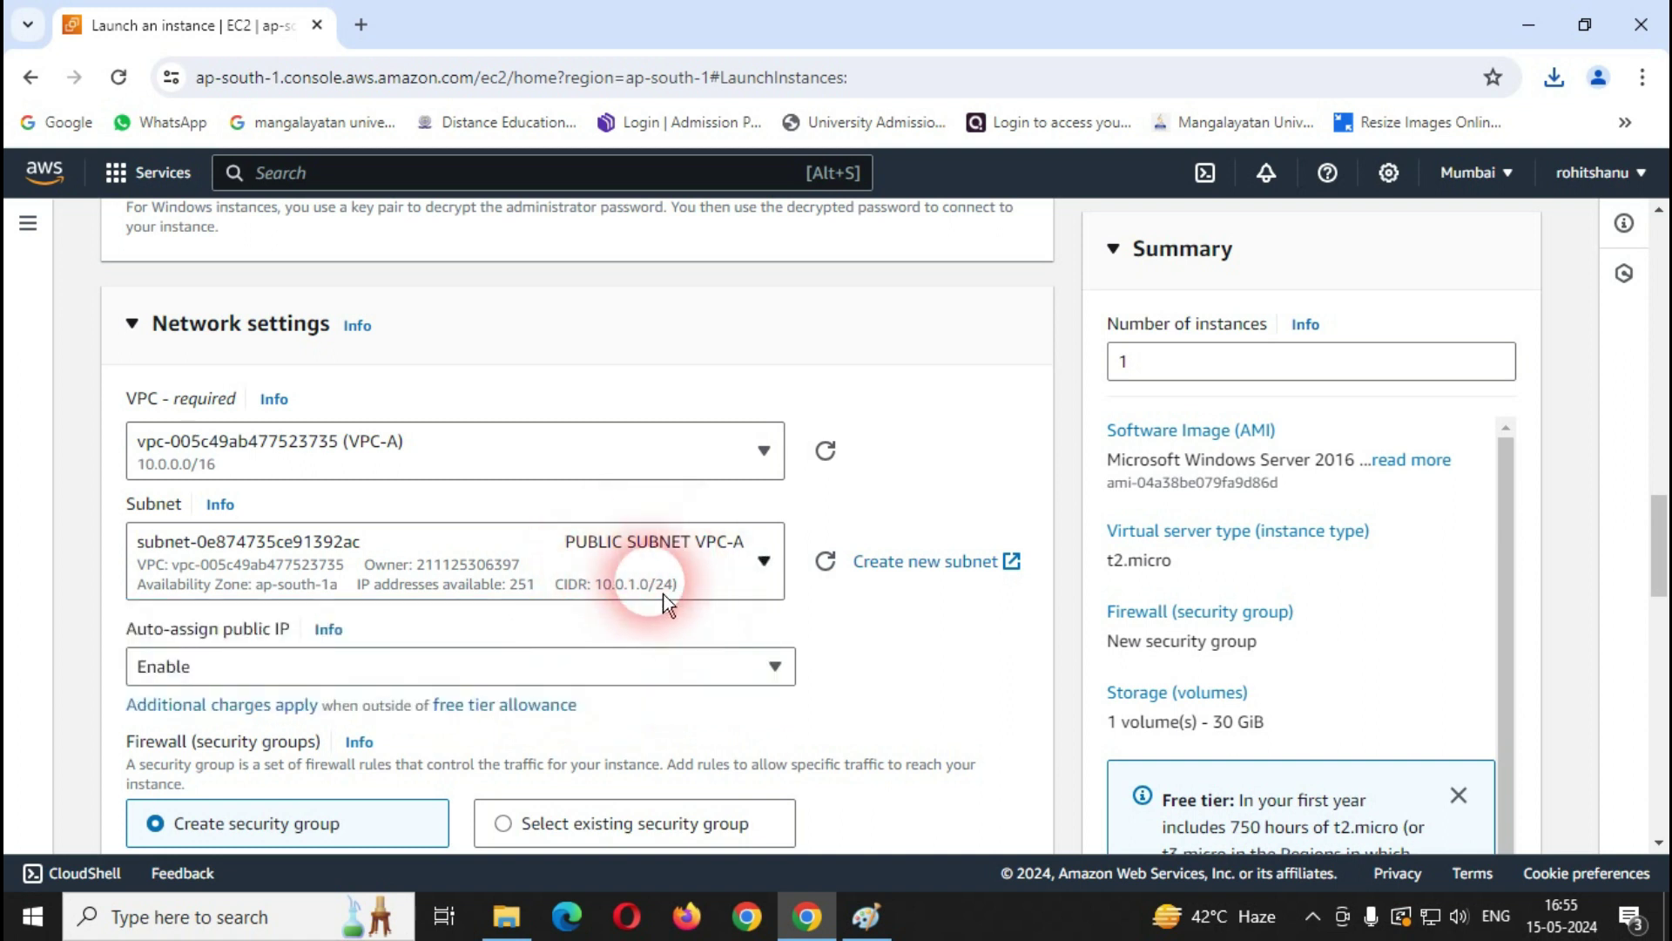
Step: Launch the VPC-A instance, open the list of all instances and refresh it
{"action": "scroll", "coordinate": [662, 593], "scroll_direction": "down", "scroll_amount": 15}
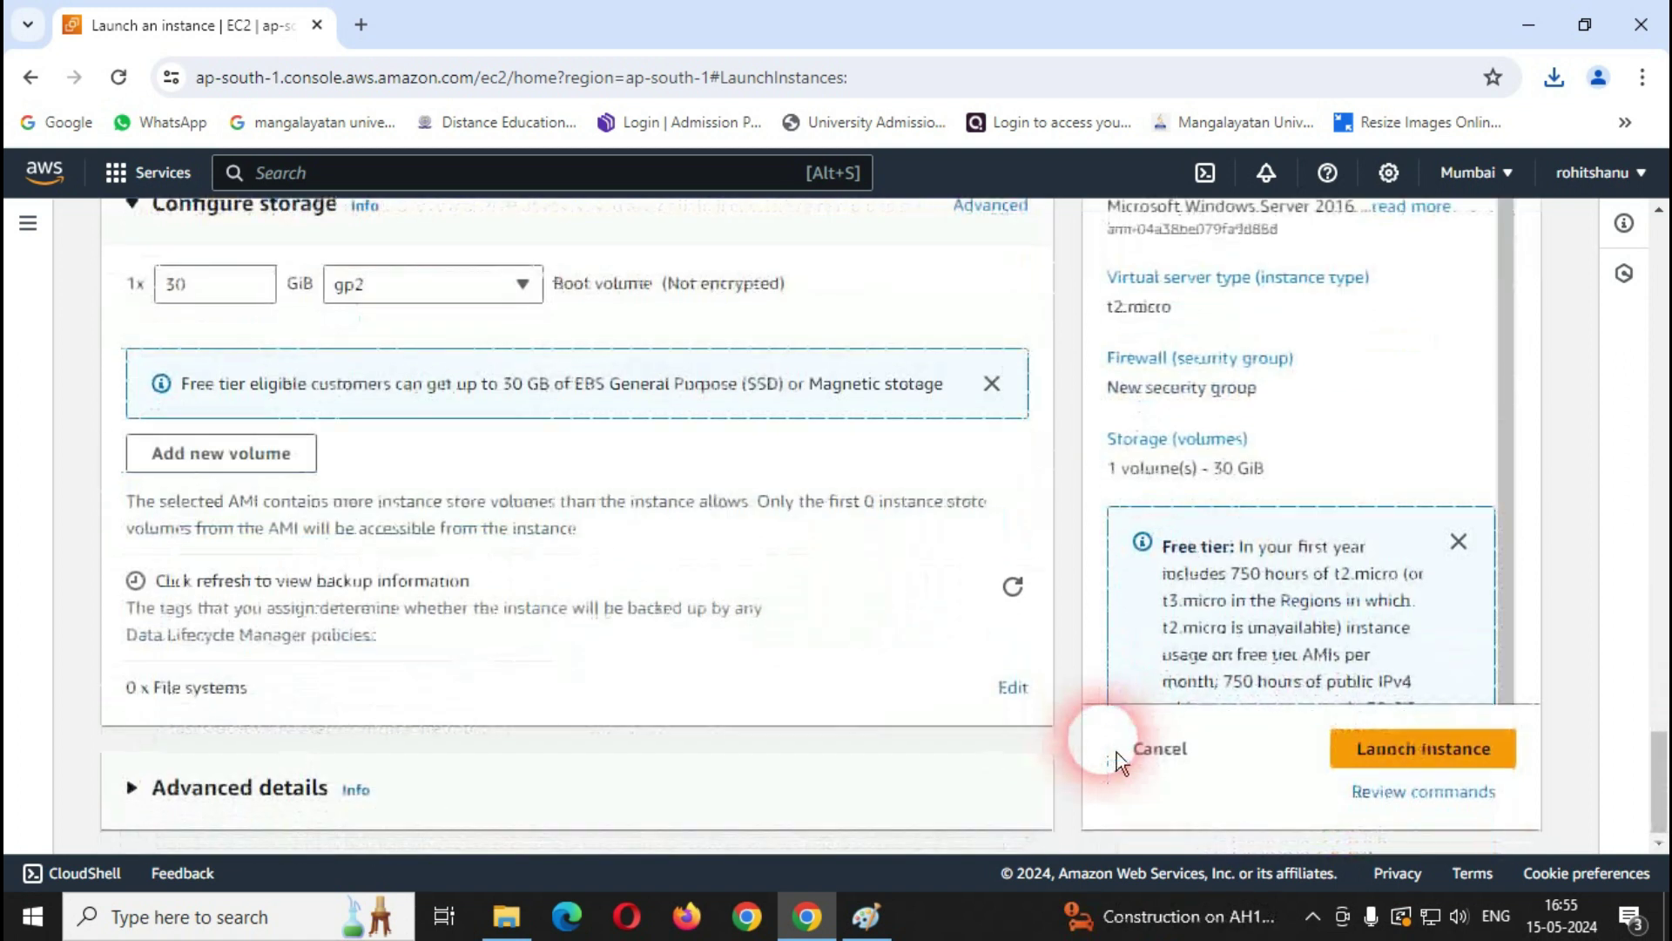
{"action": "left_click", "coordinate": [1453, 765]}
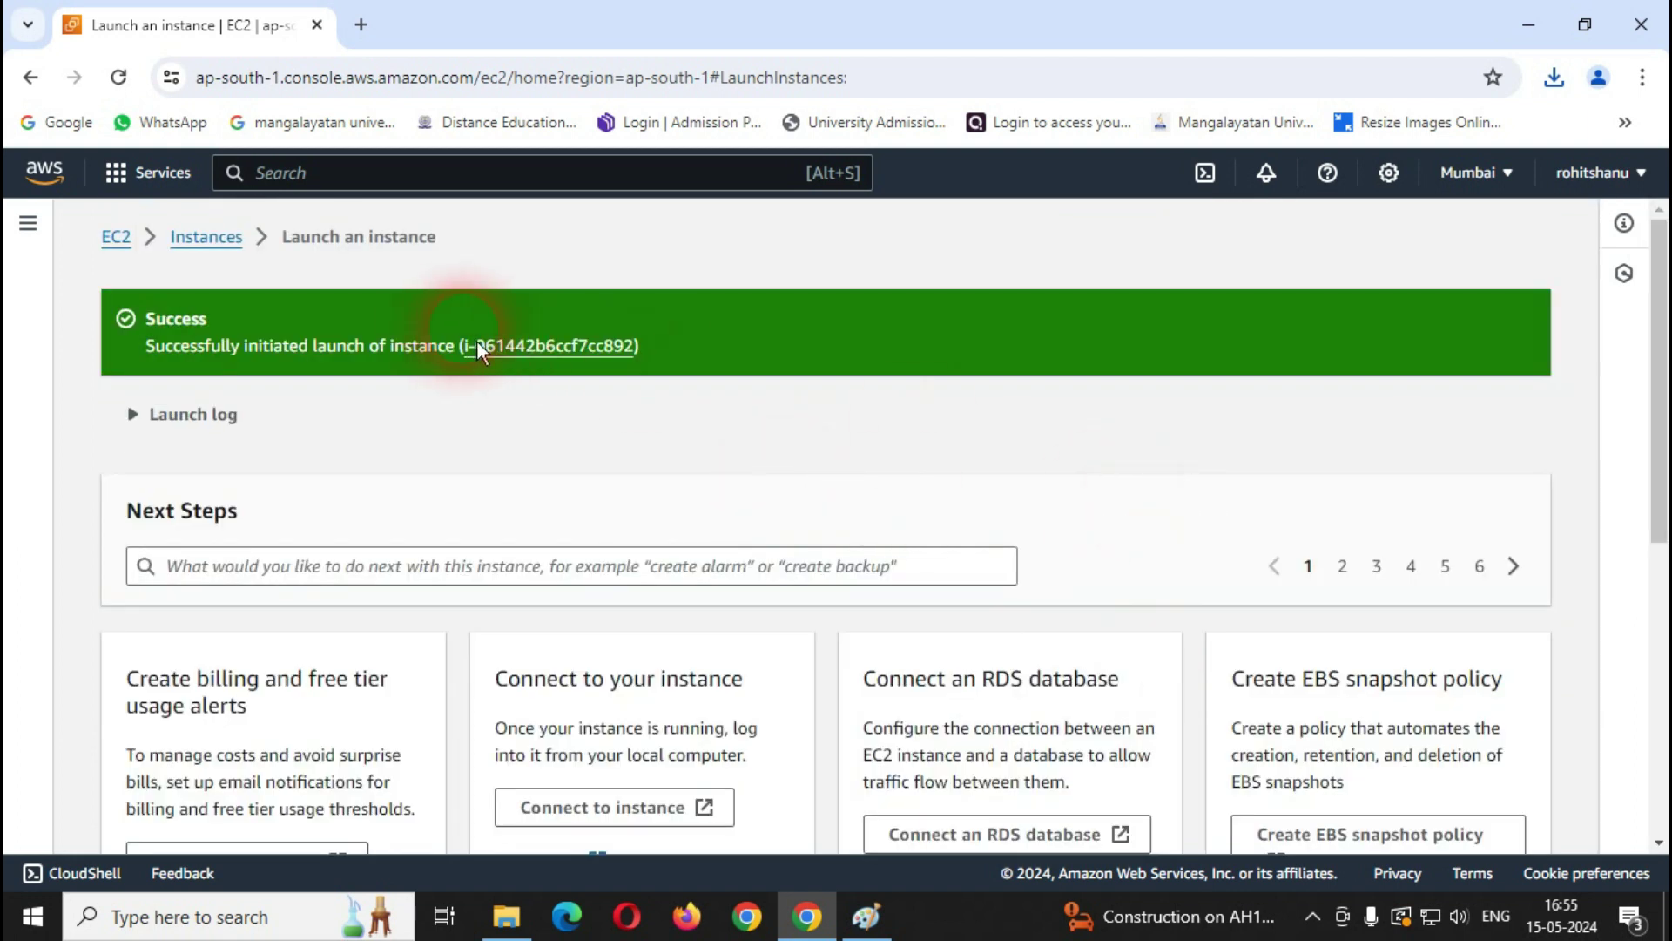
{"action": "scroll", "coordinate": [1018, 466], "scroll_direction": "down", "scroll_amount": 6}
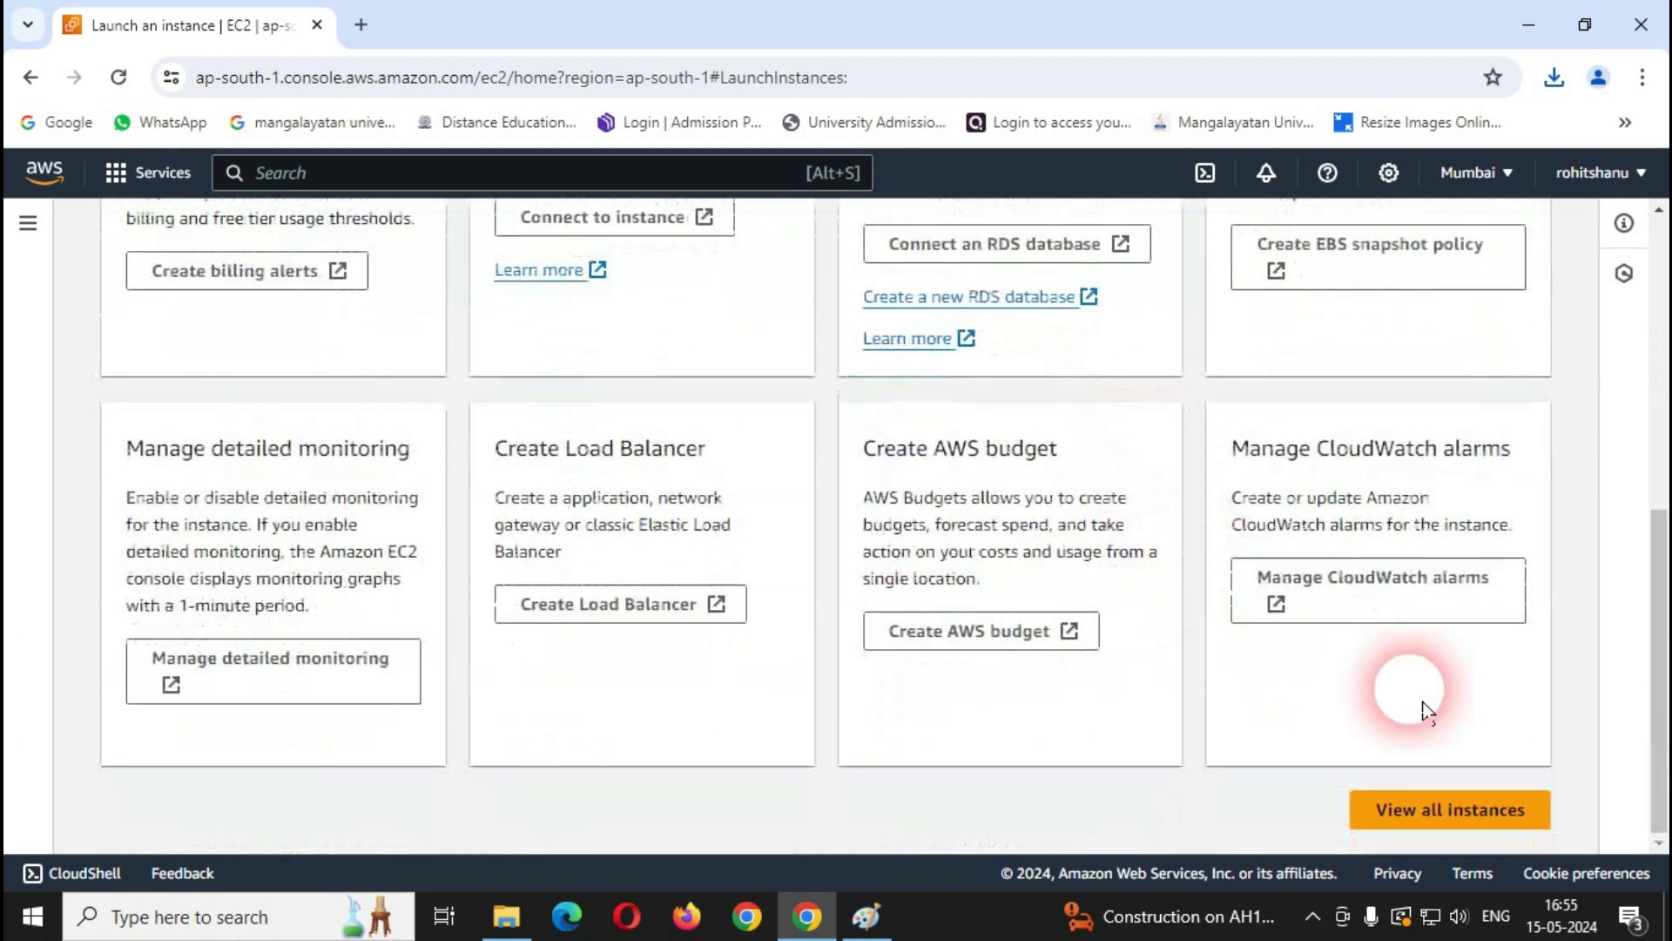
{"action": "left_click", "coordinate": [1456, 814]}
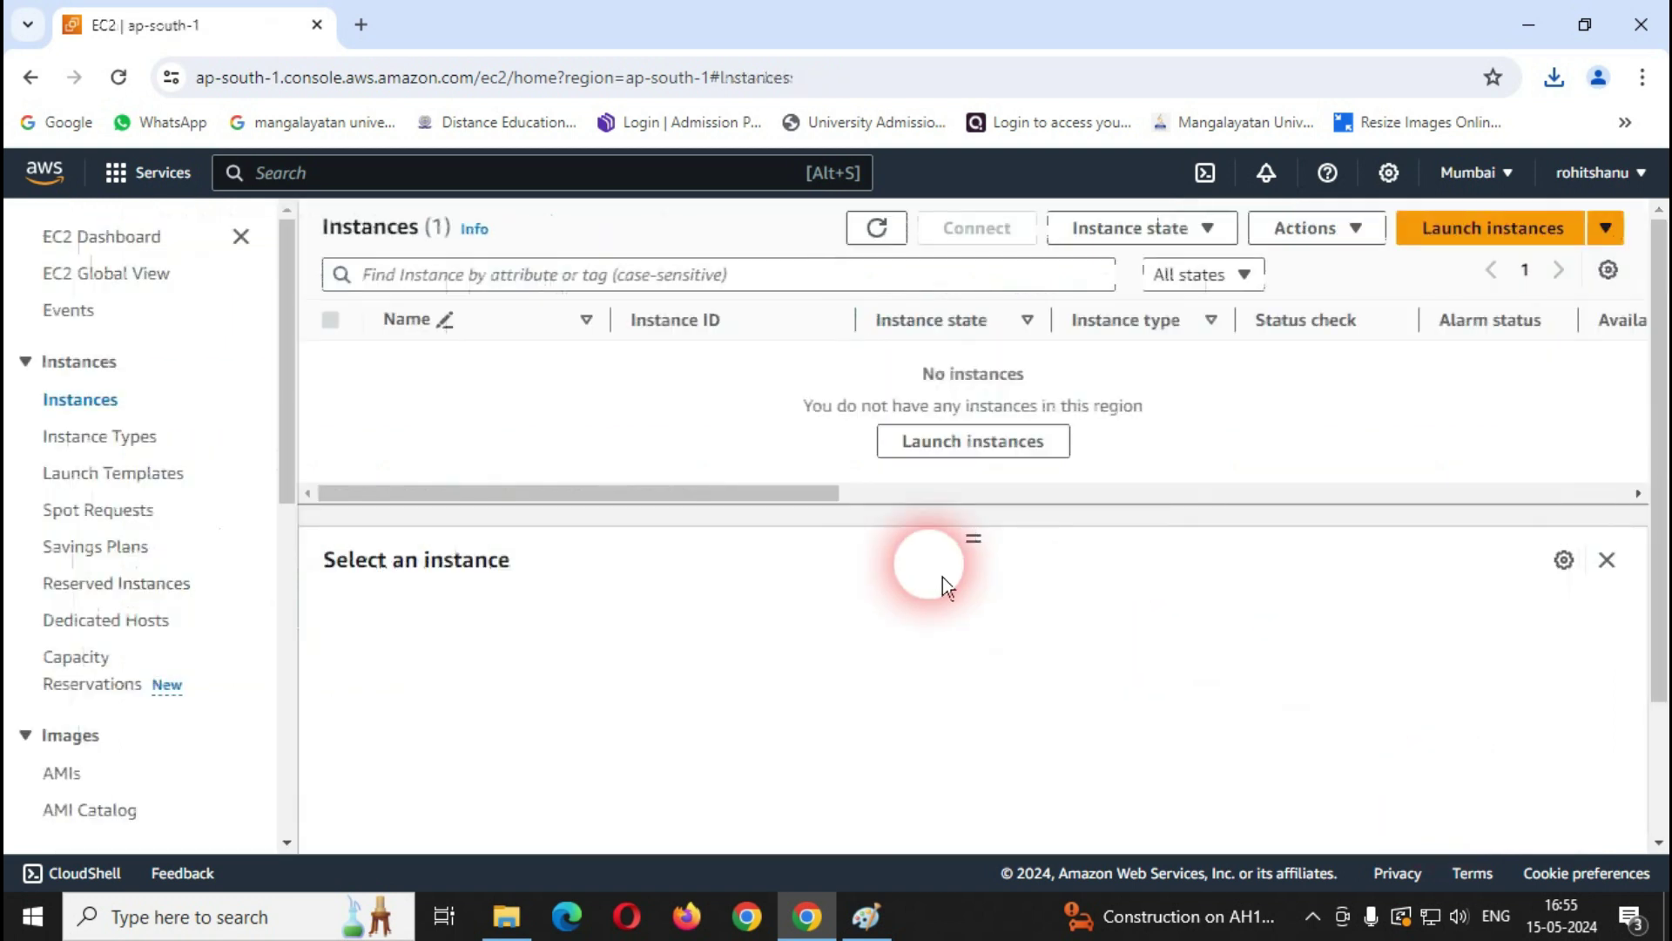
{"action": "left_click", "coordinate": [878, 229]}
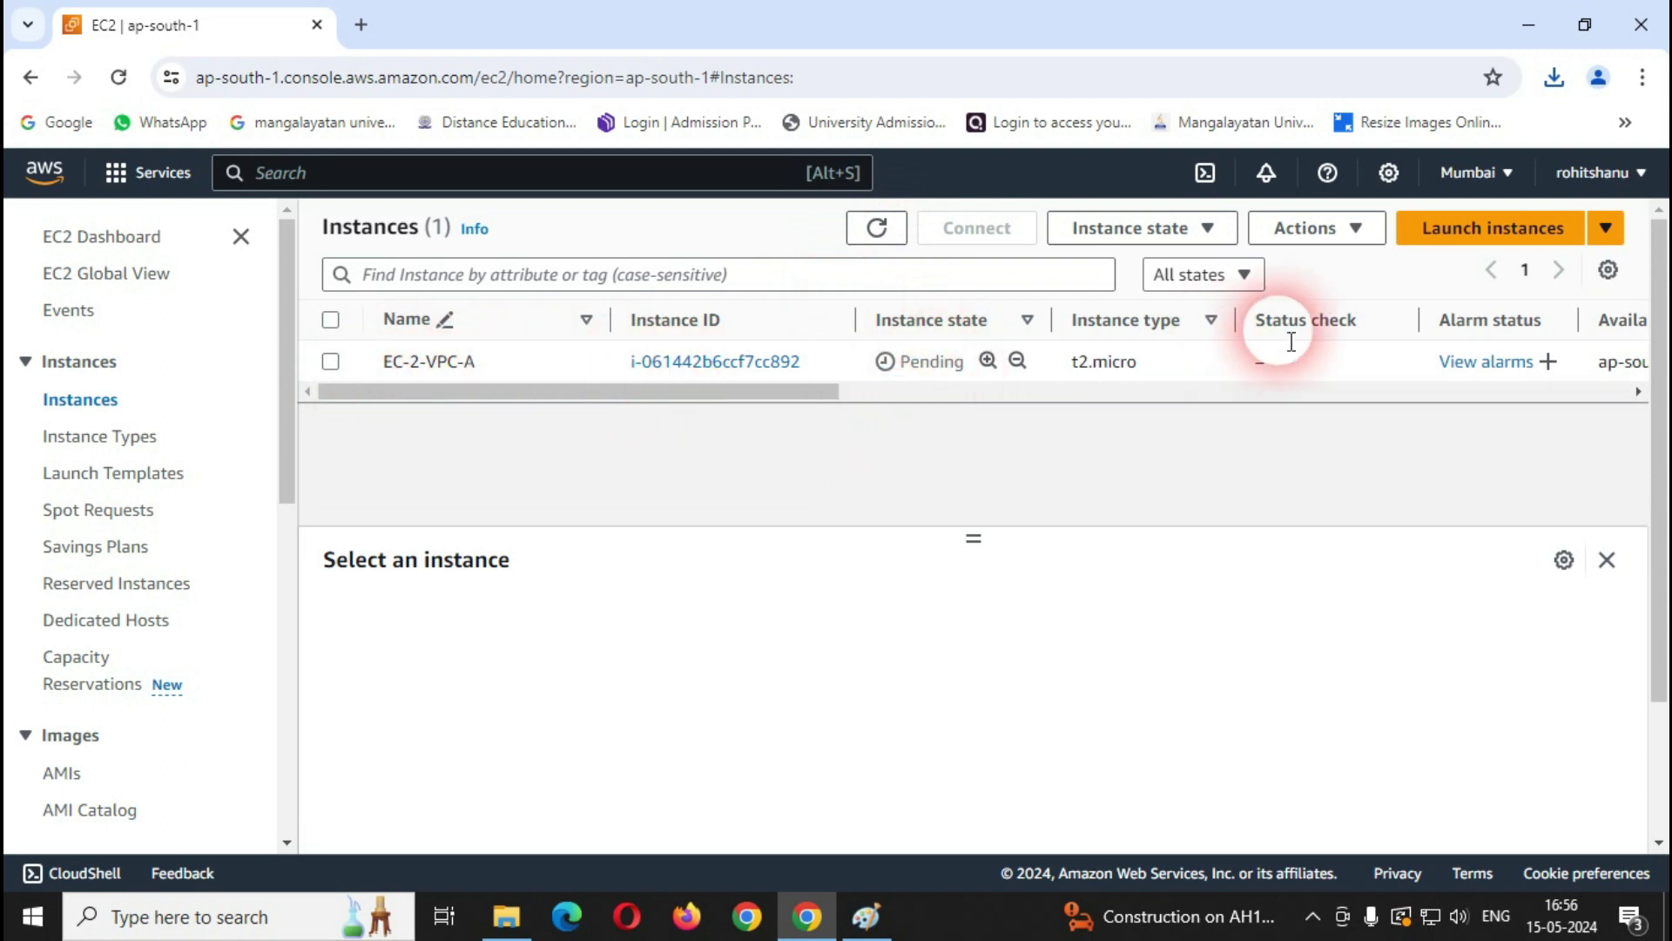
Step: Start launching another instance, name it EC2VPC-B and select the Microsoft Windows Server 2016 Base AMI from the full catalog
{"action": "left_click", "coordinate": [1453, 235]}
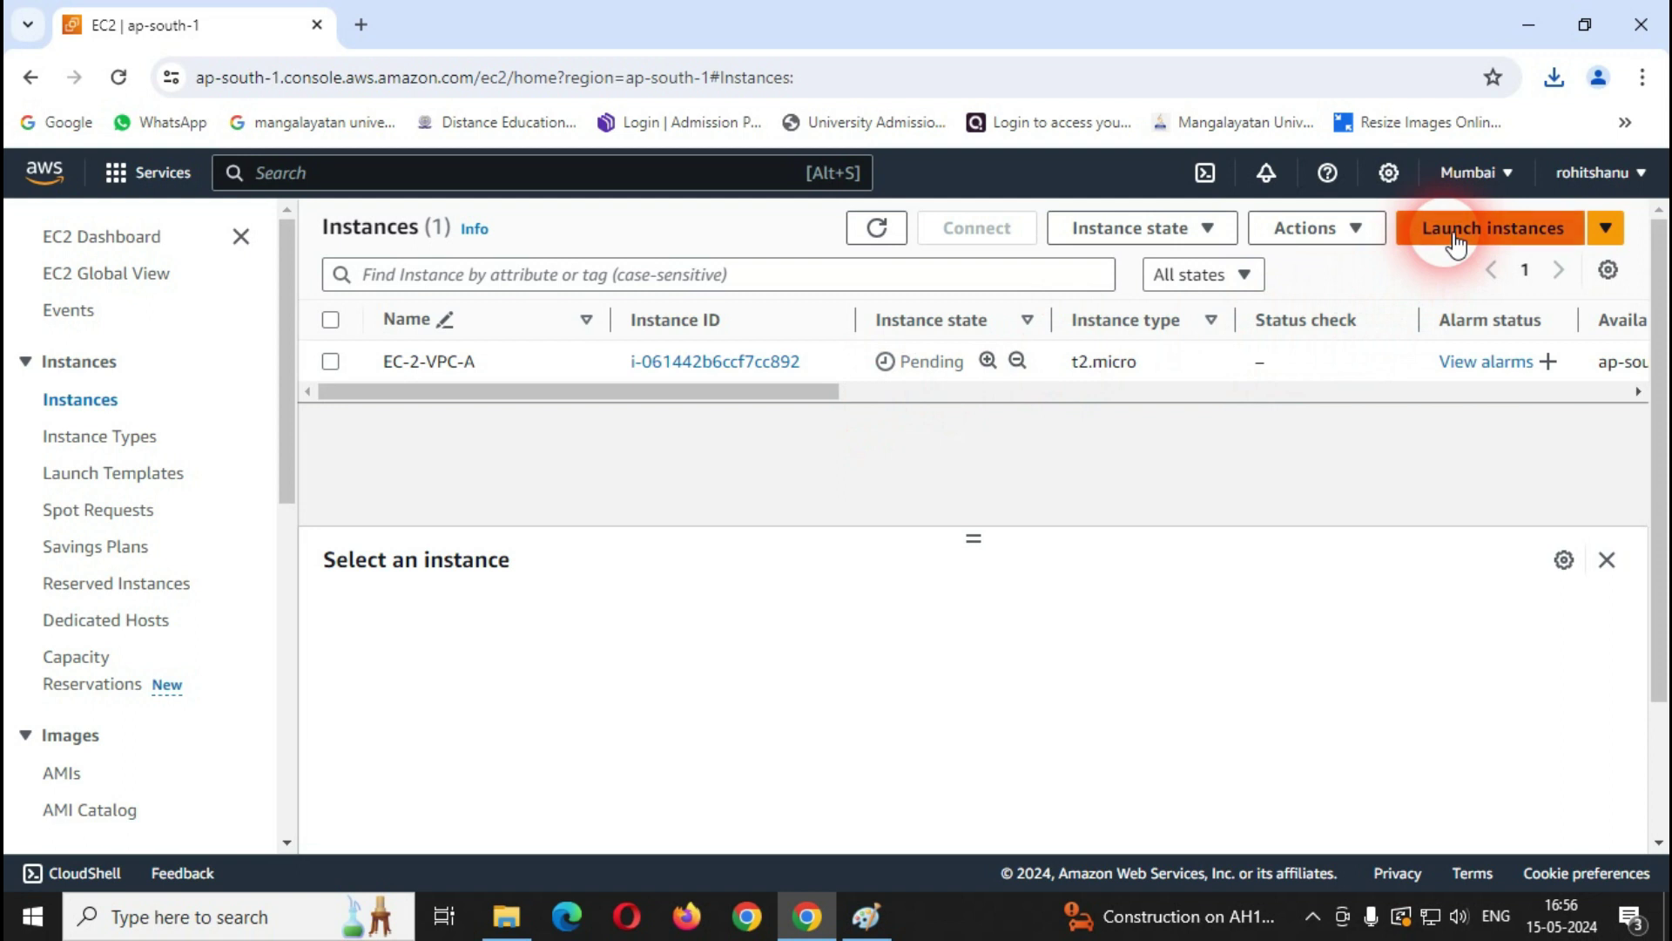
{"action": "left_click", "coordinate": [305, 570]}
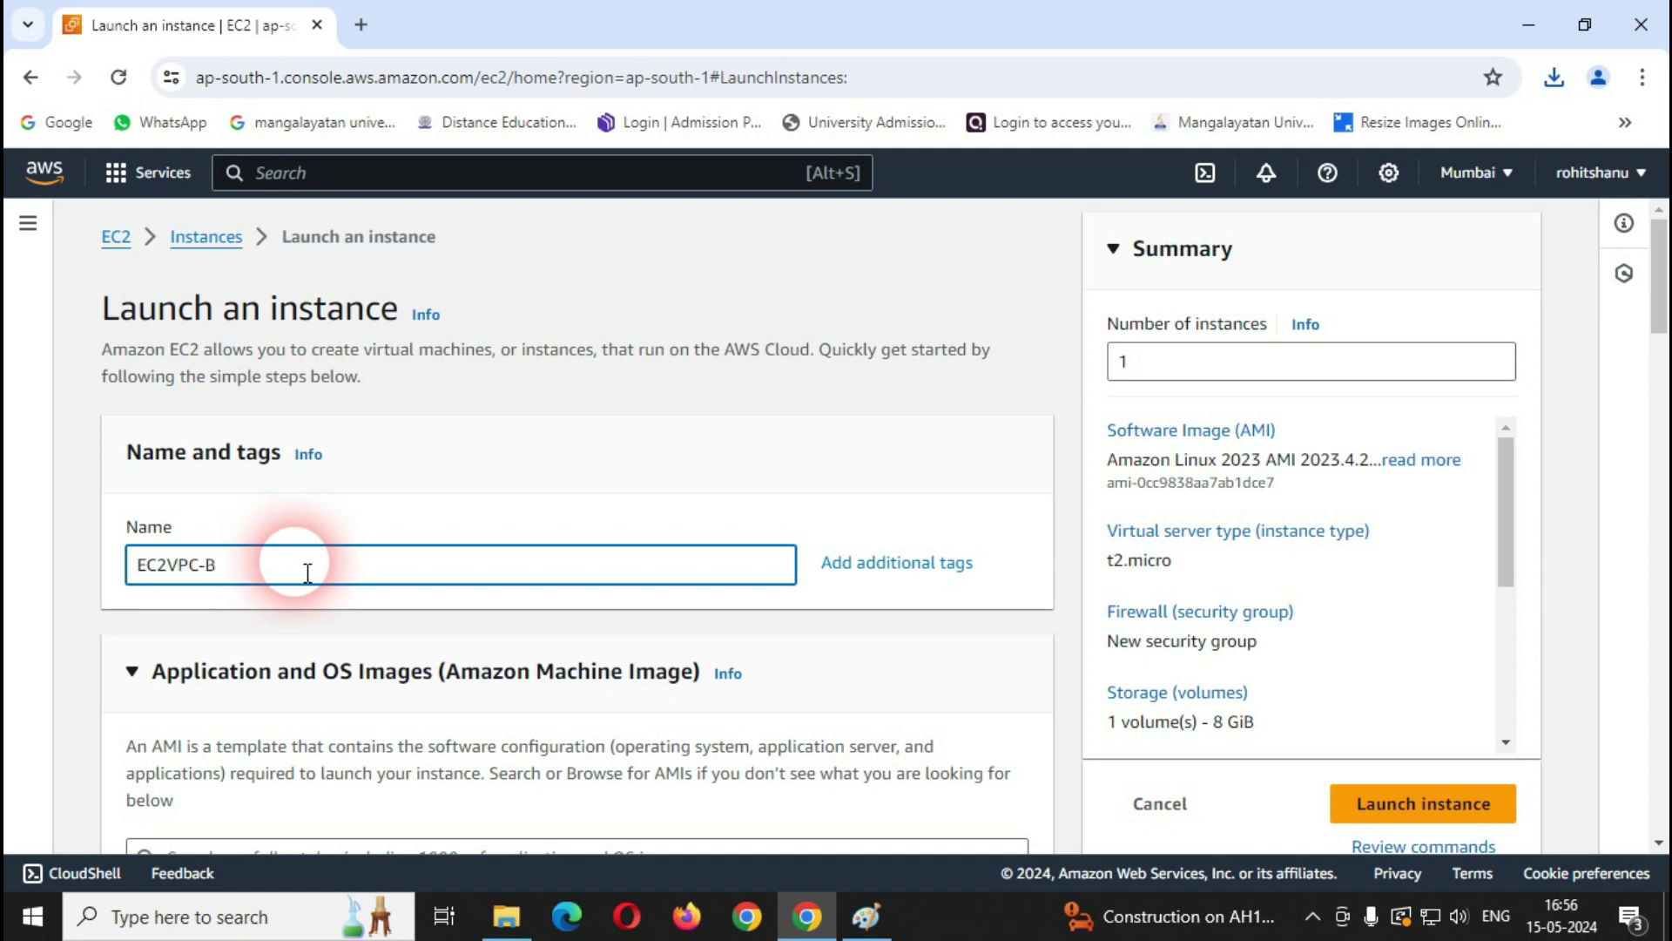
{"action": "scroll", "coordinate": [200, 593], "scroll_direction": "down", "scroll_amount": 5}
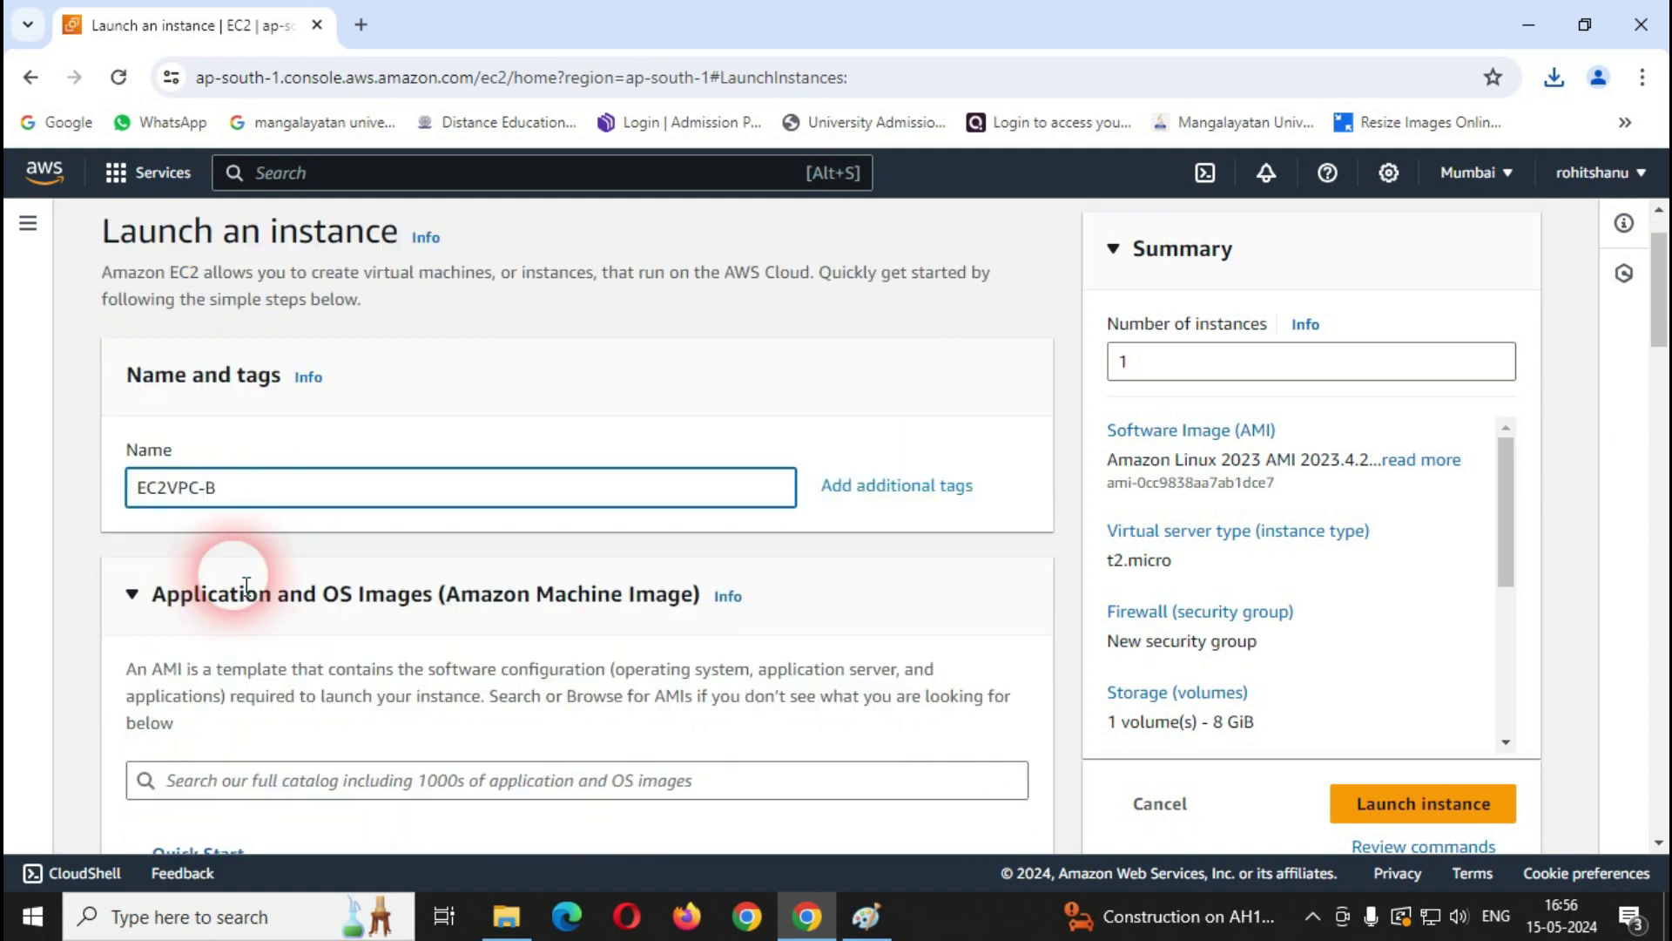
{"action": "left_click", "coordinate": [926, 592]}
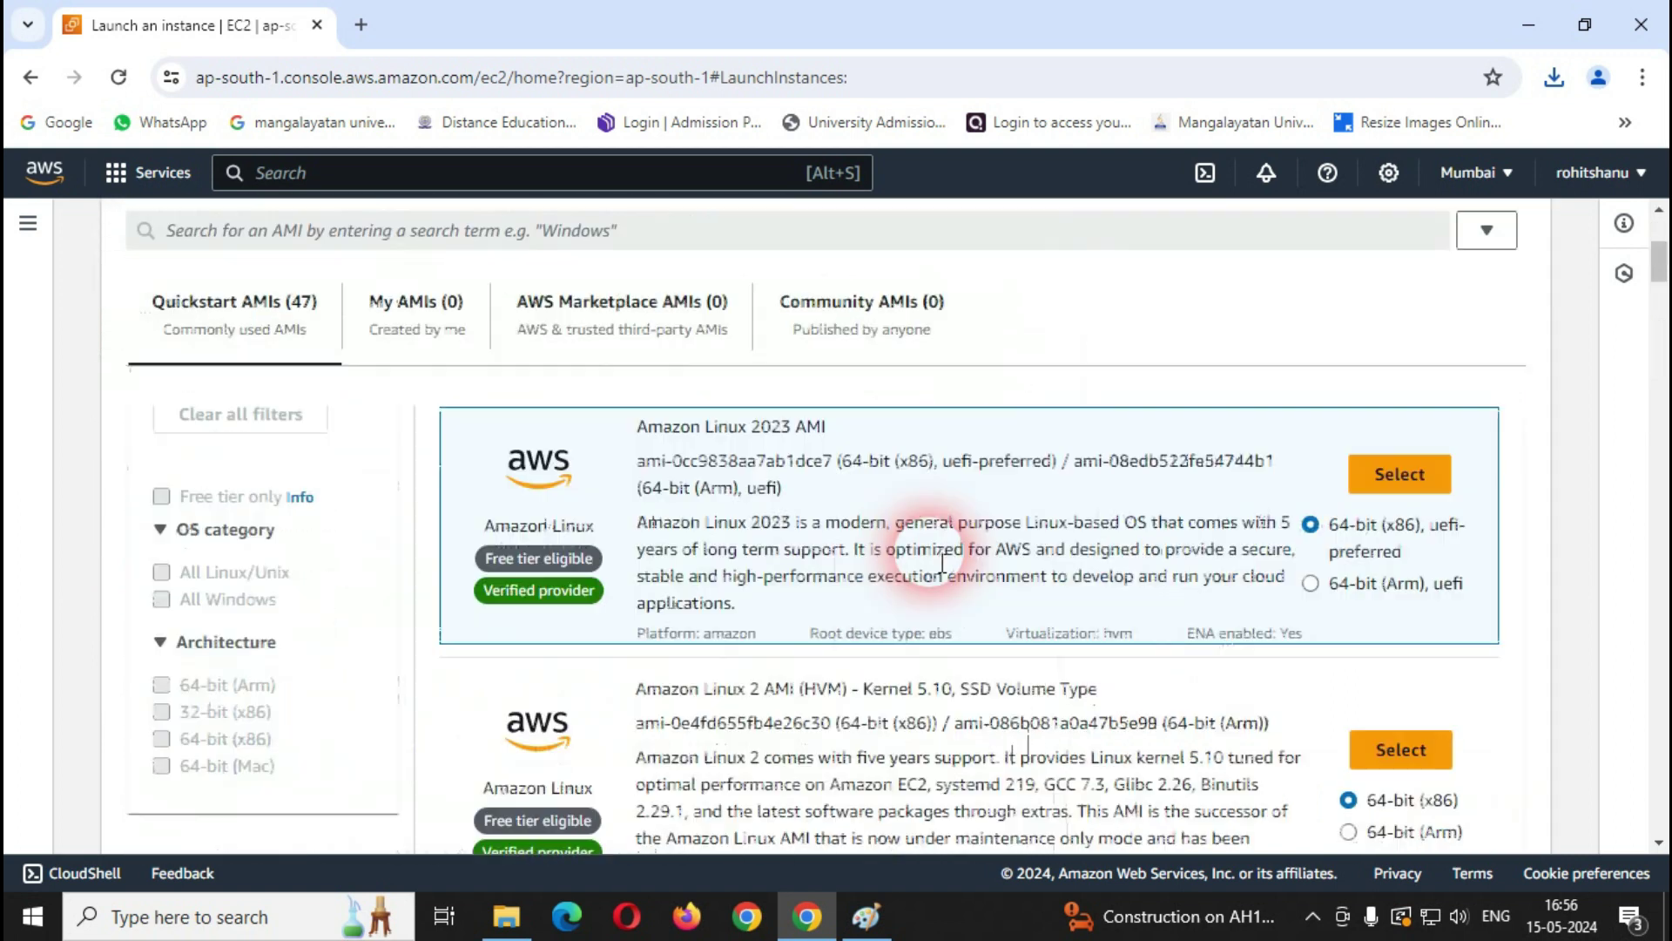
{"action": "scroll", "coordinate": [860, 619], "scroll_direction": "down", "scroll_amount": 20}
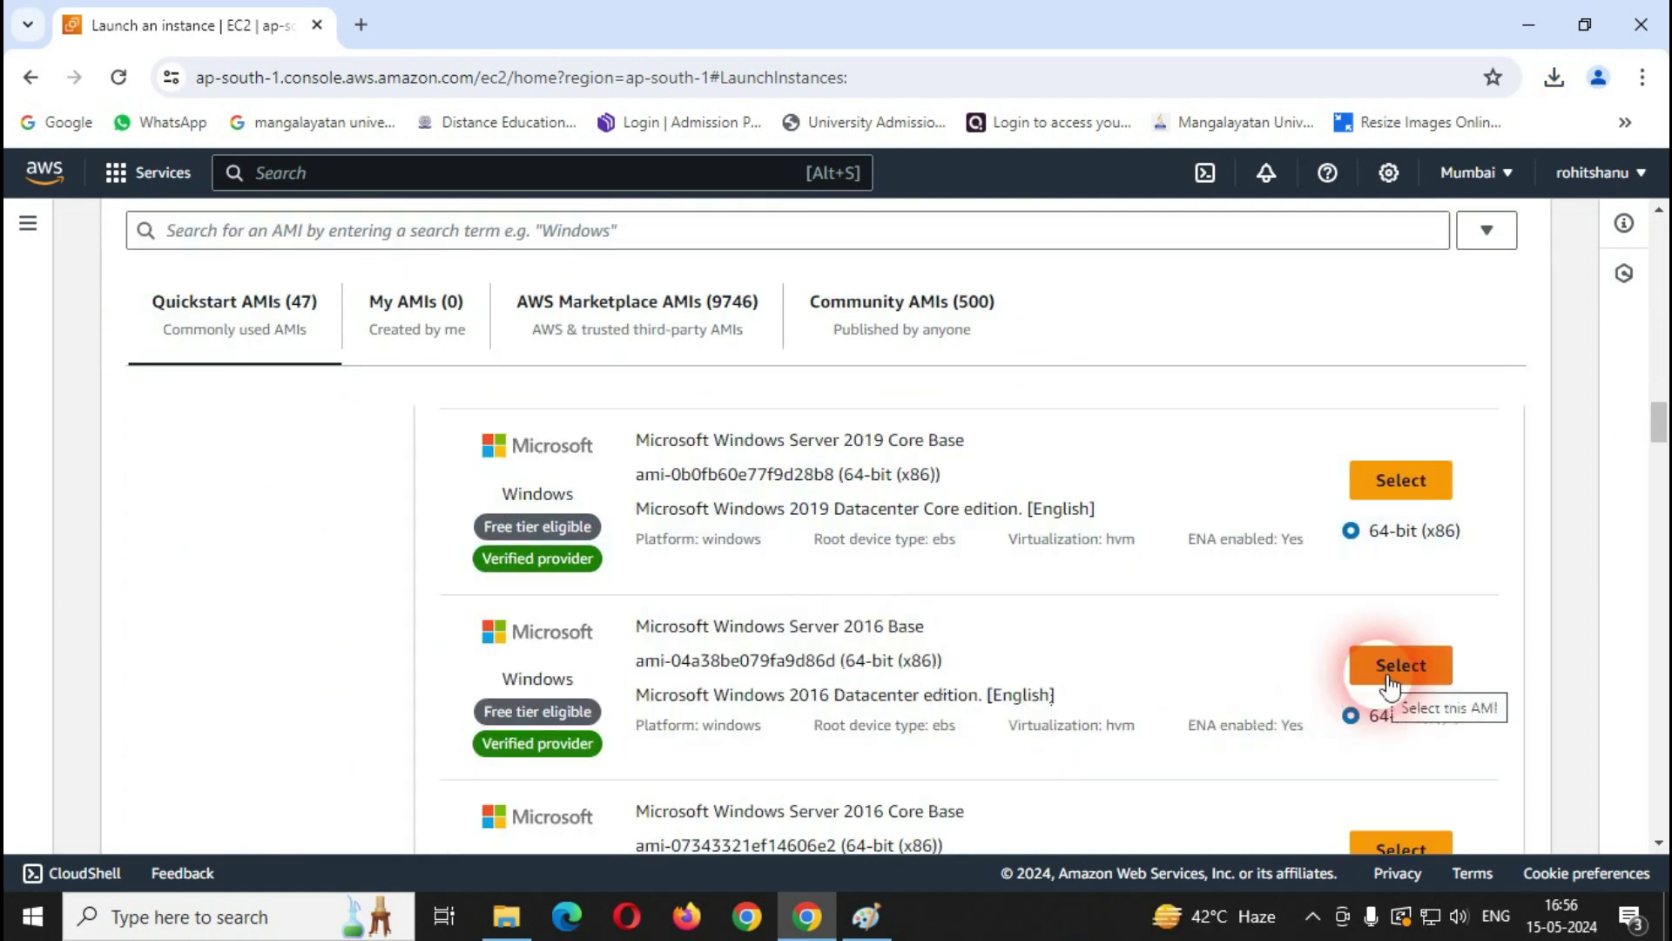
Step: Create a new login key pair named EC2VPC-B for the second instance
{"action": "scroll", "coordinate": [660, 645], "scroll_direction": "down", "scroll_amount": 10}
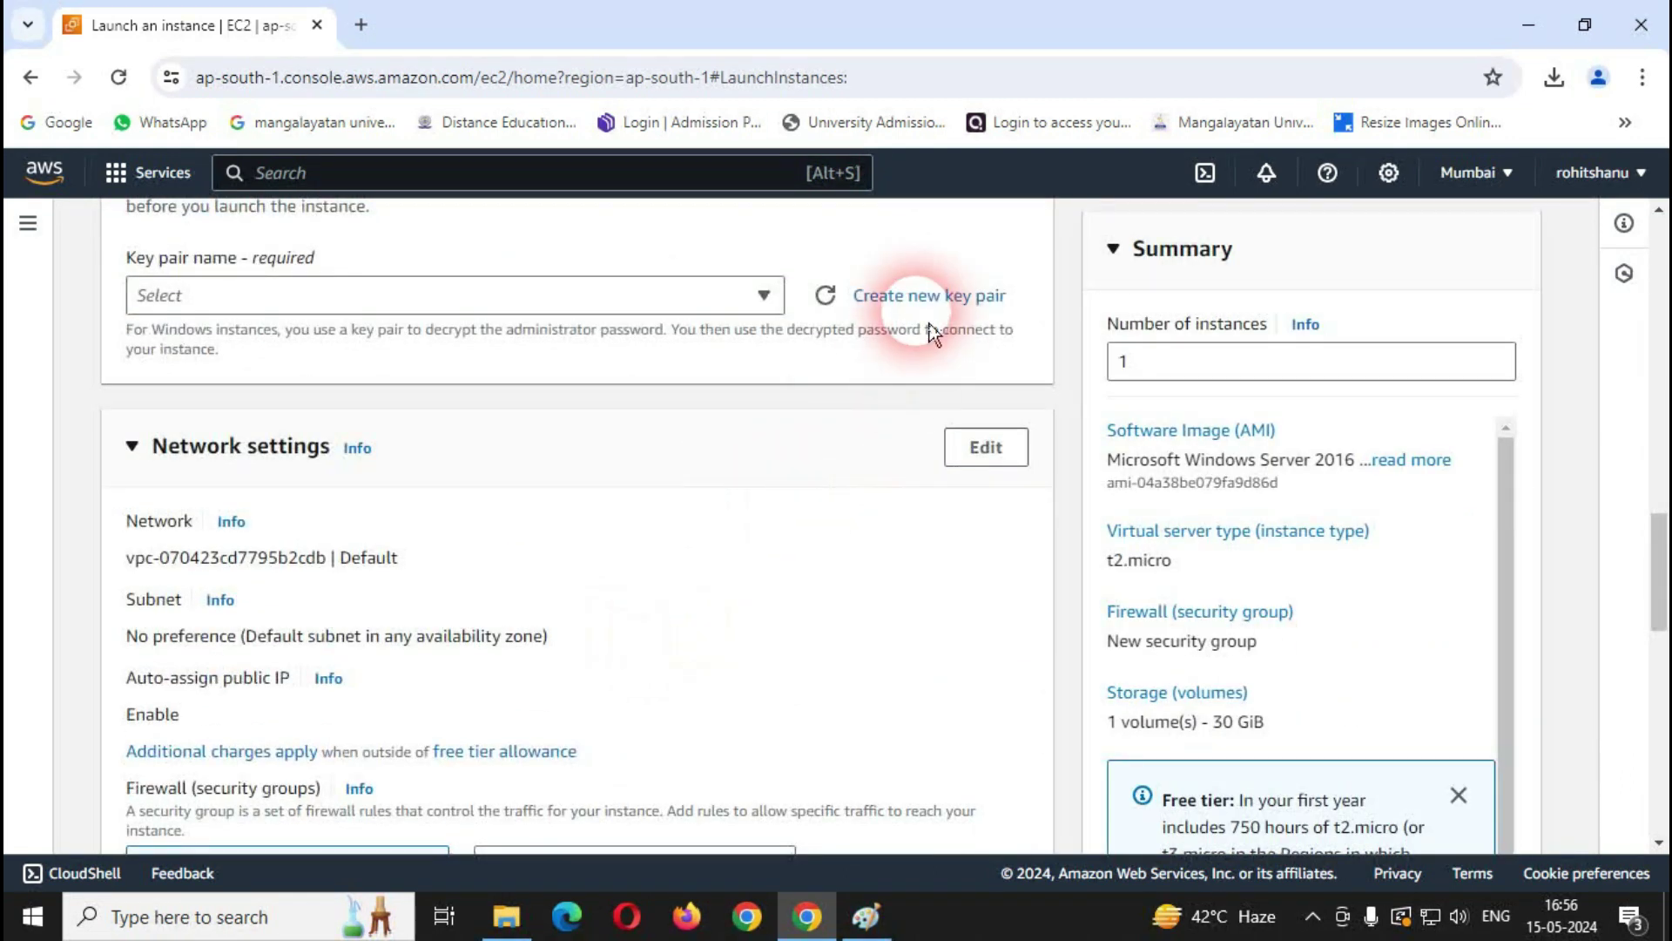
{"action": "left_click", "coordinate": [973, 310]}
{"action": "left_click", "coordinate": [716, 399]}
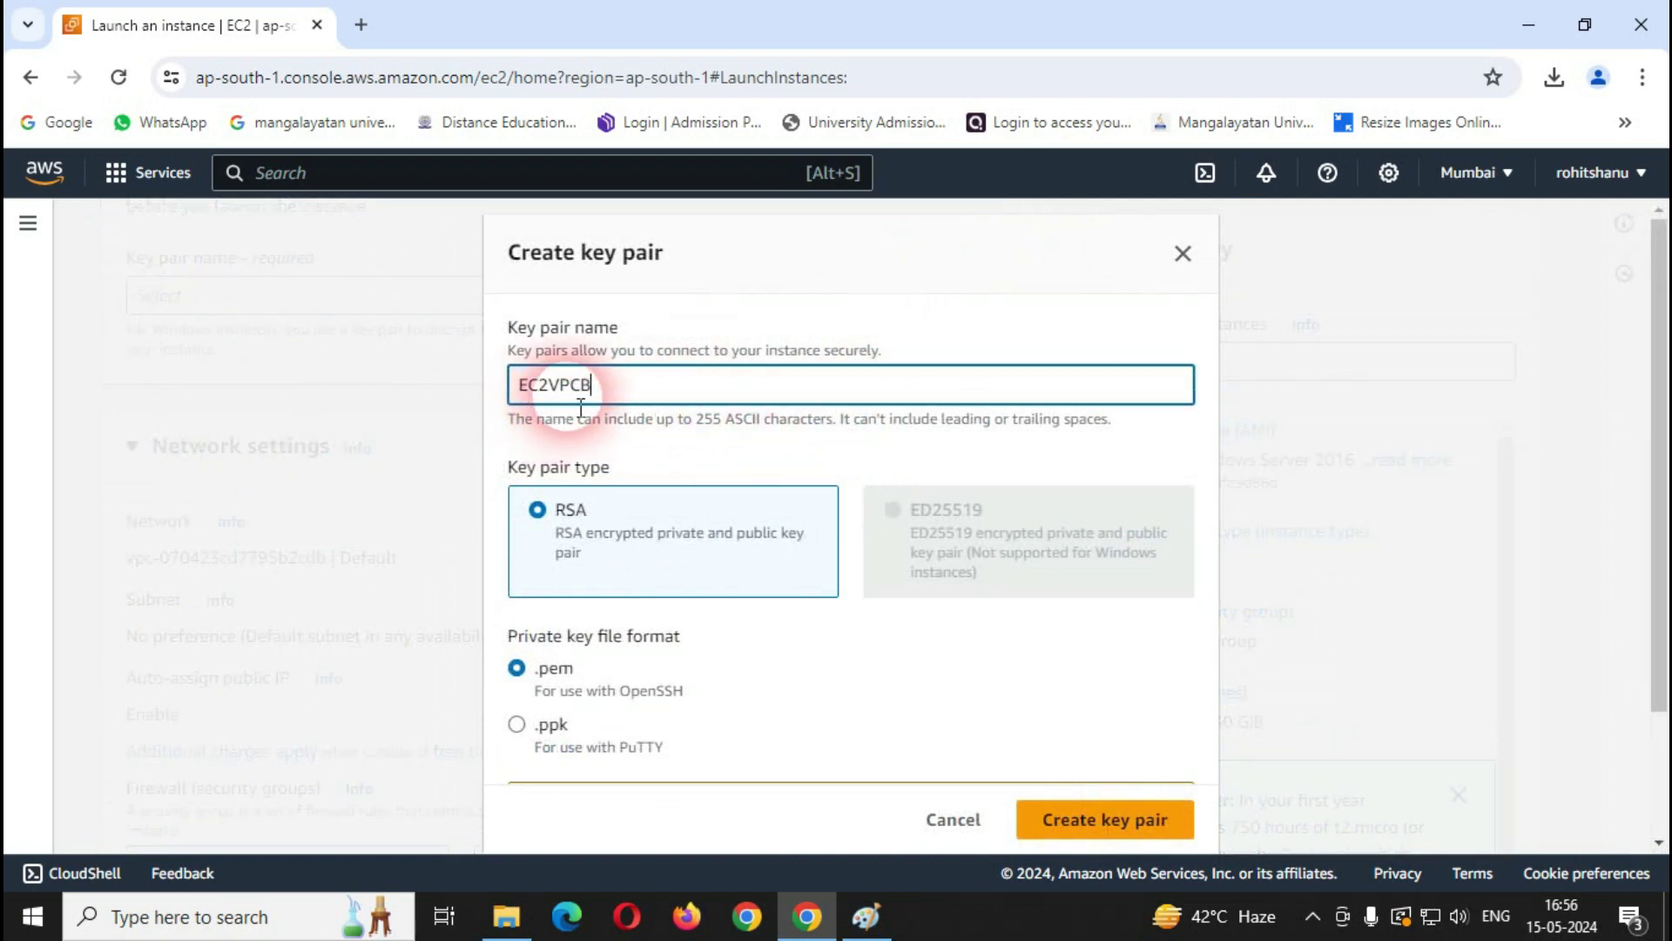
{"action": "type", "text": "-"}
{"action": "left_click", "coordinate": [1083, 818]}
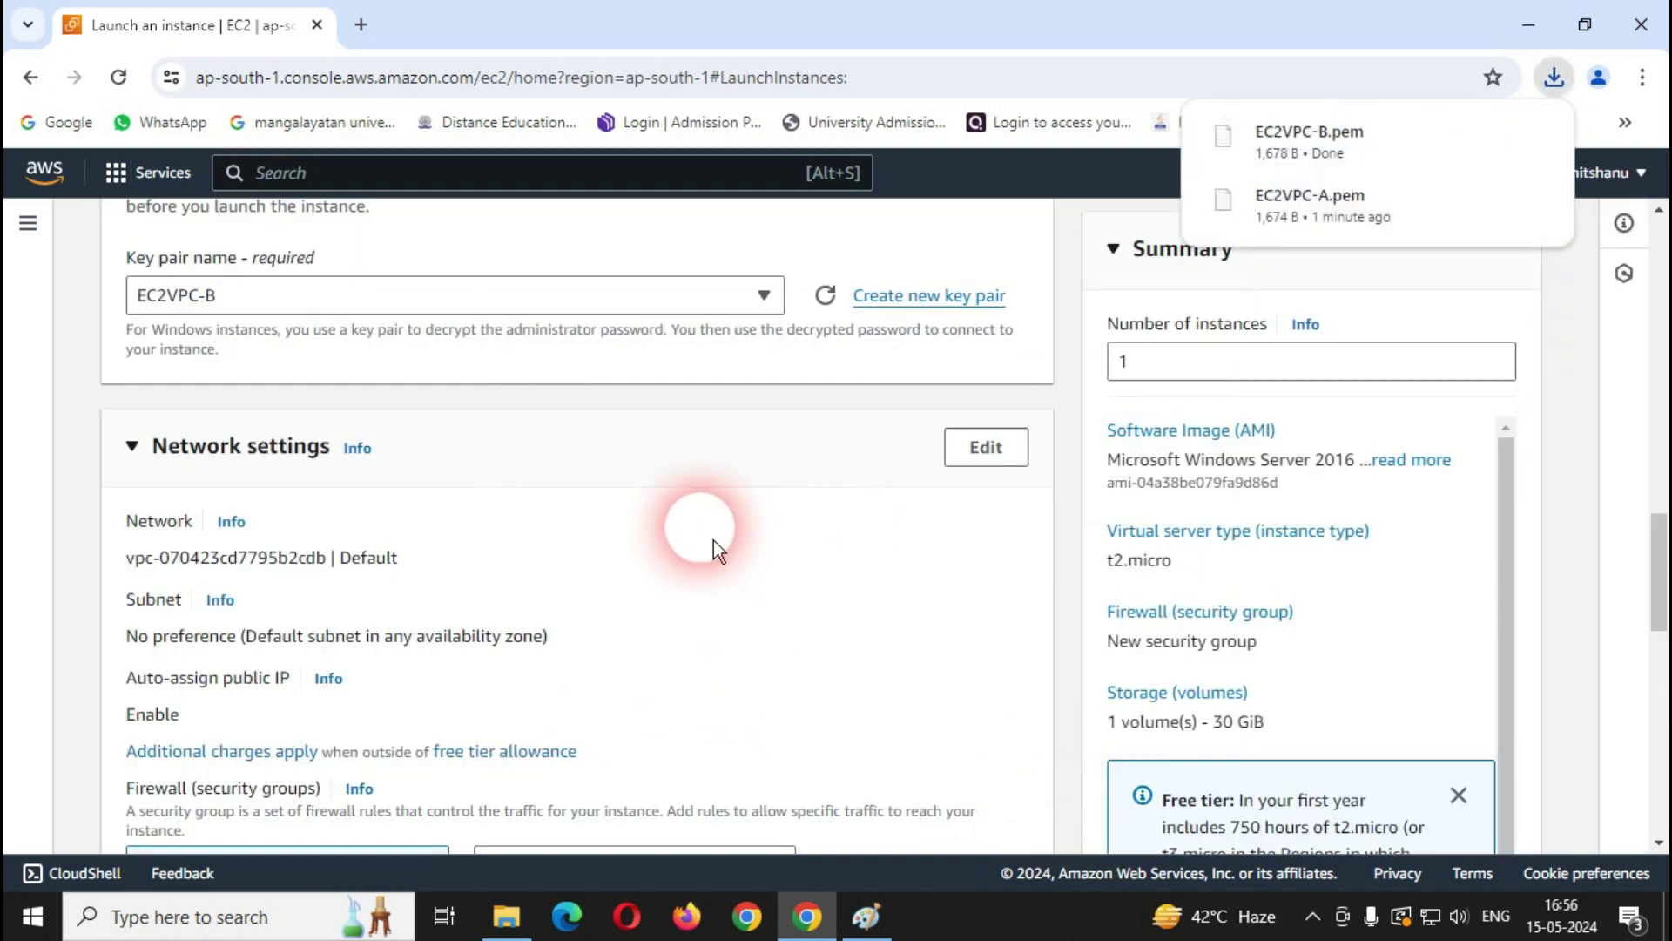
Step: Edit the second instance's network settings to place it in VPC-B
{"action": "scroll", "coordinate": [583, 545], "scroll_direction": "down", "scroll_amount": 10}
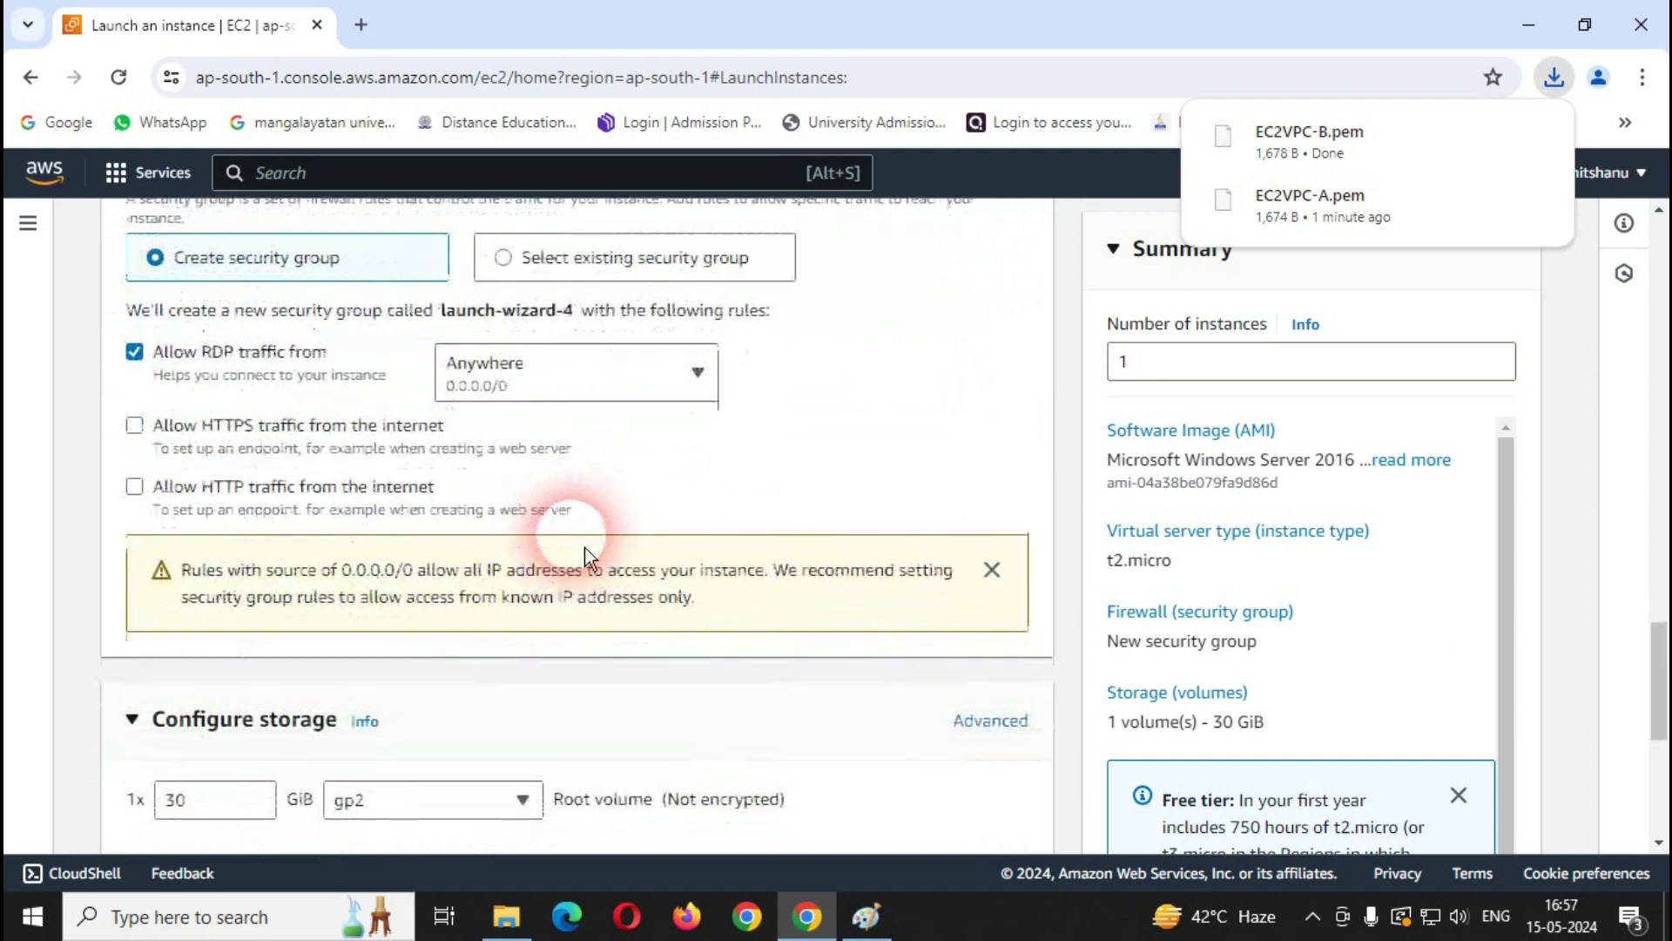
{"action": "scroll", "coordinate": [584, 546], "scroll_direction": "up", "scroll_amount": 10}
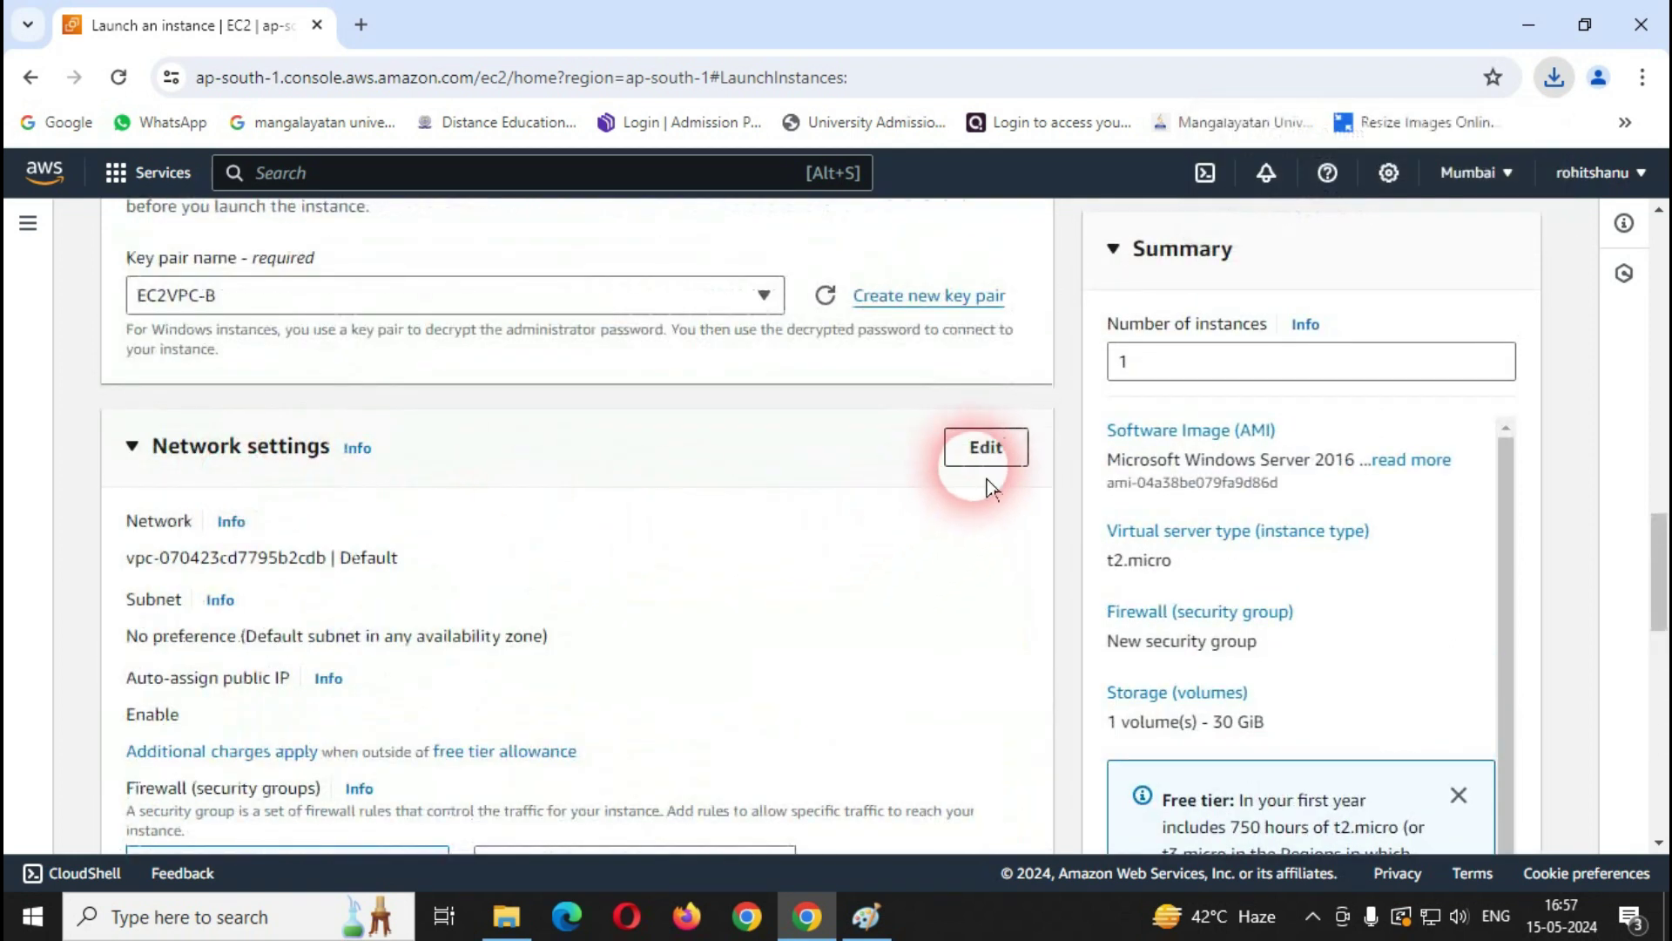
{"action": "left_click", "coordinate": [985, 453]}
{"action": "left_click", "coordinate": [758, 575]}
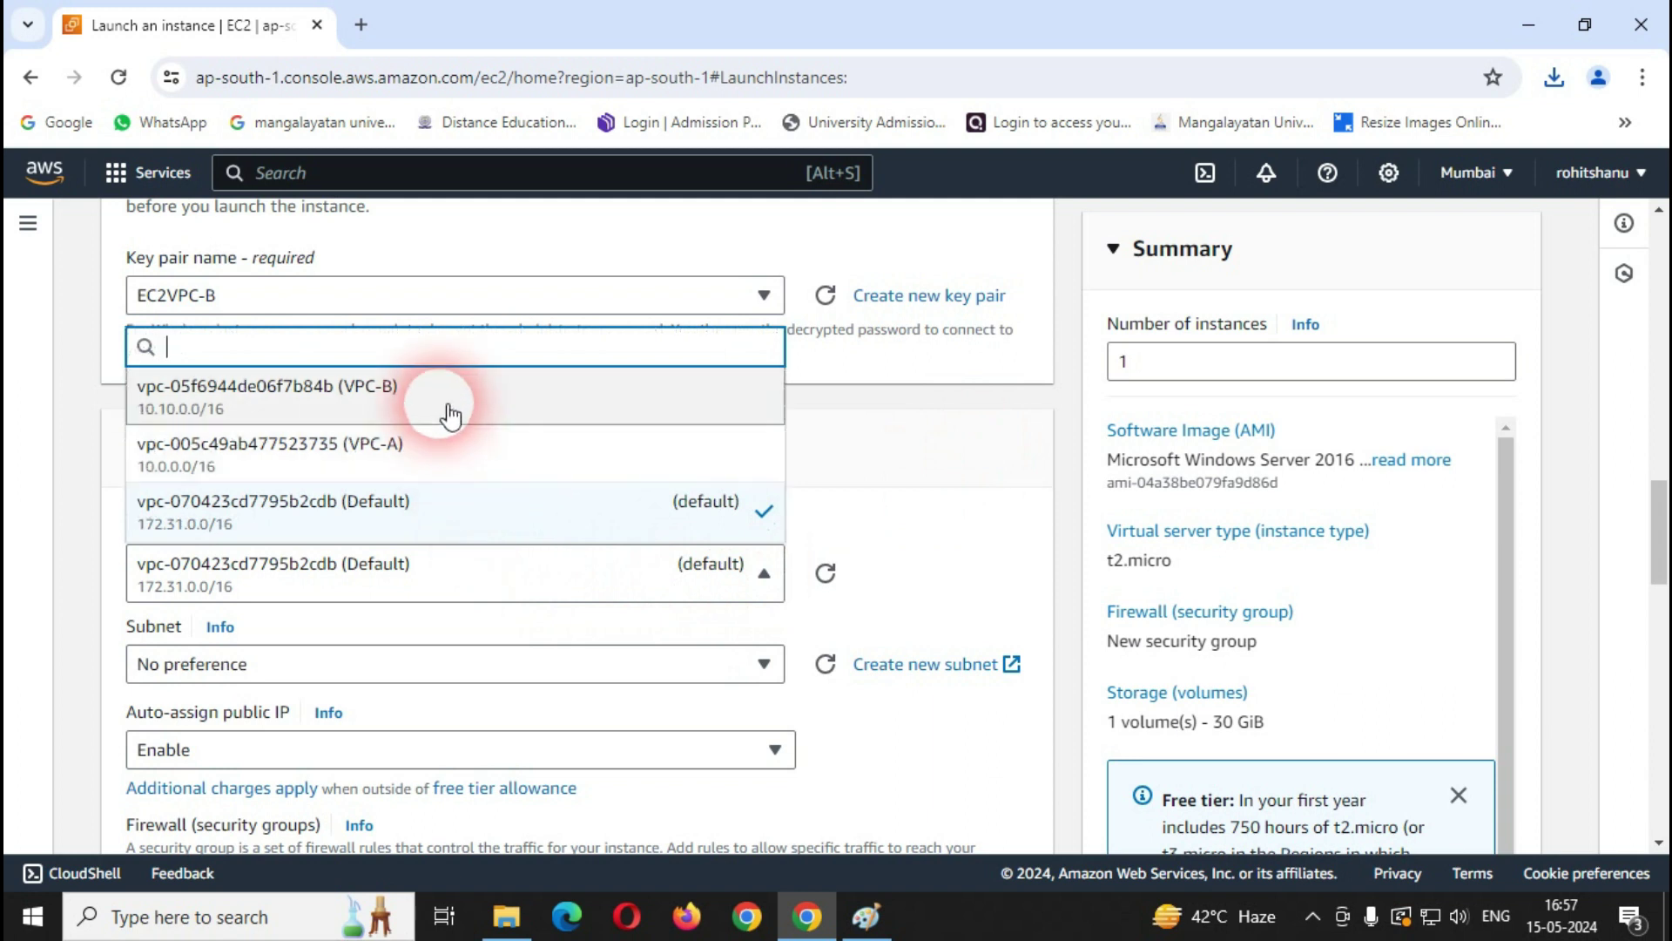
{"action": "left_click", "coordinate": [450, 417]}
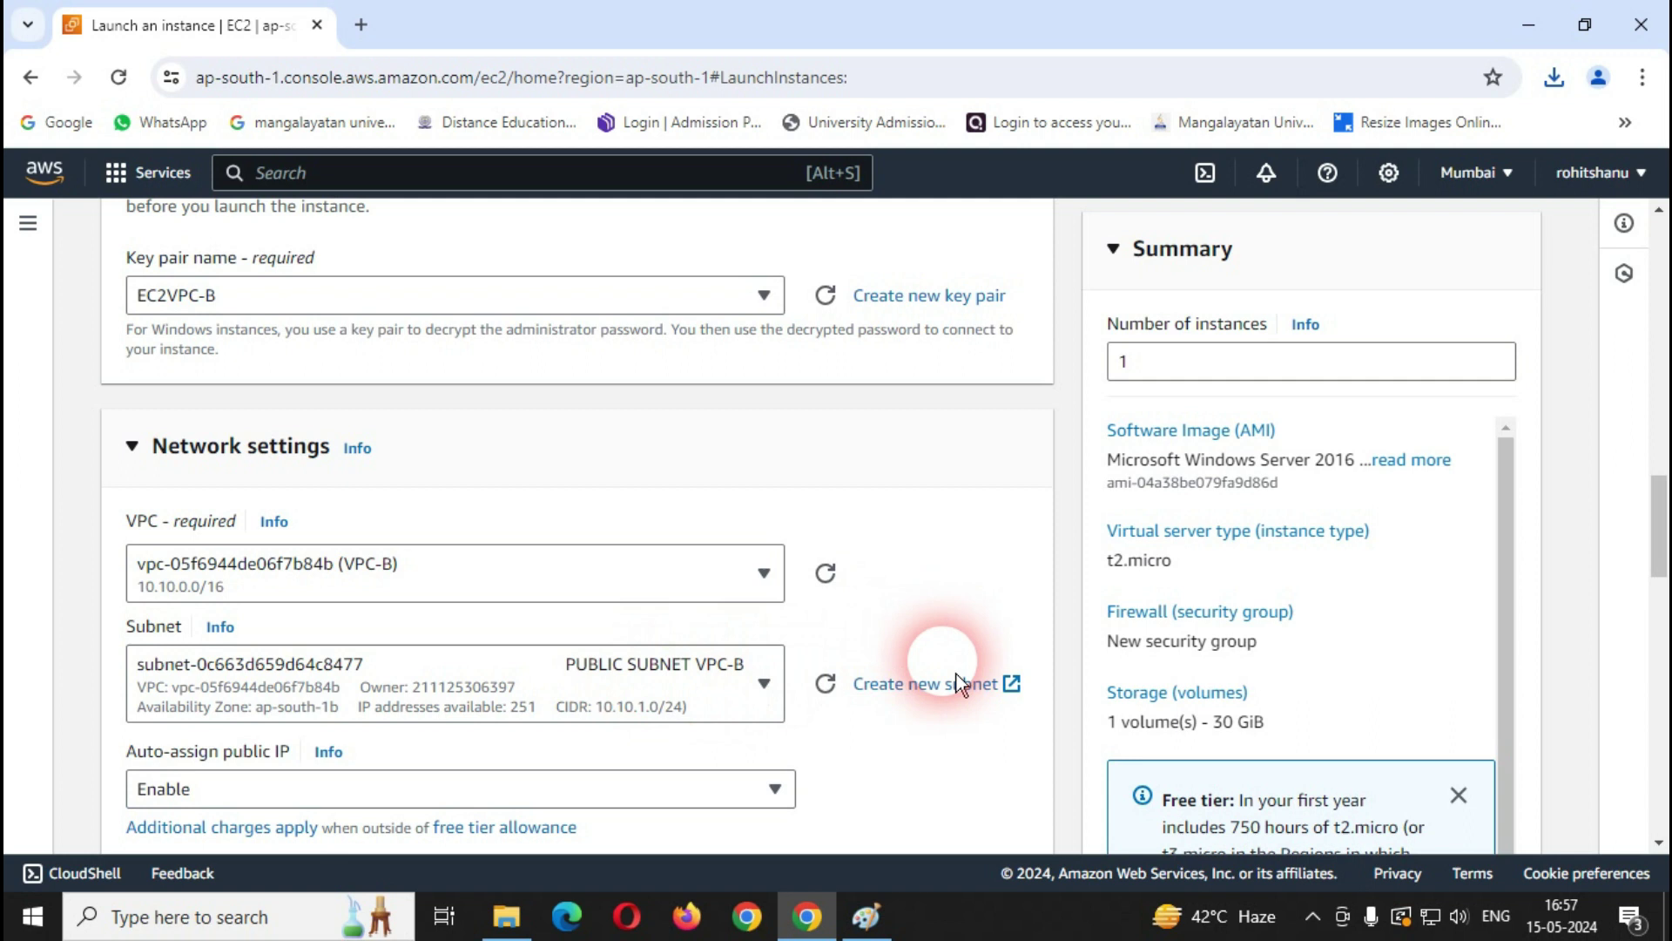
Step: Launch the VPC-B instance, open the list of all instances and refresh the instances' state and status checks
{"action": "scroll", "coordinate": [974, 693], "scroll_direction": "down", "scroll_amount": 10}
{"action": "scroll", "coordinate": [982, 707], "scroll_direction": "down", "scroll_amount": 9}
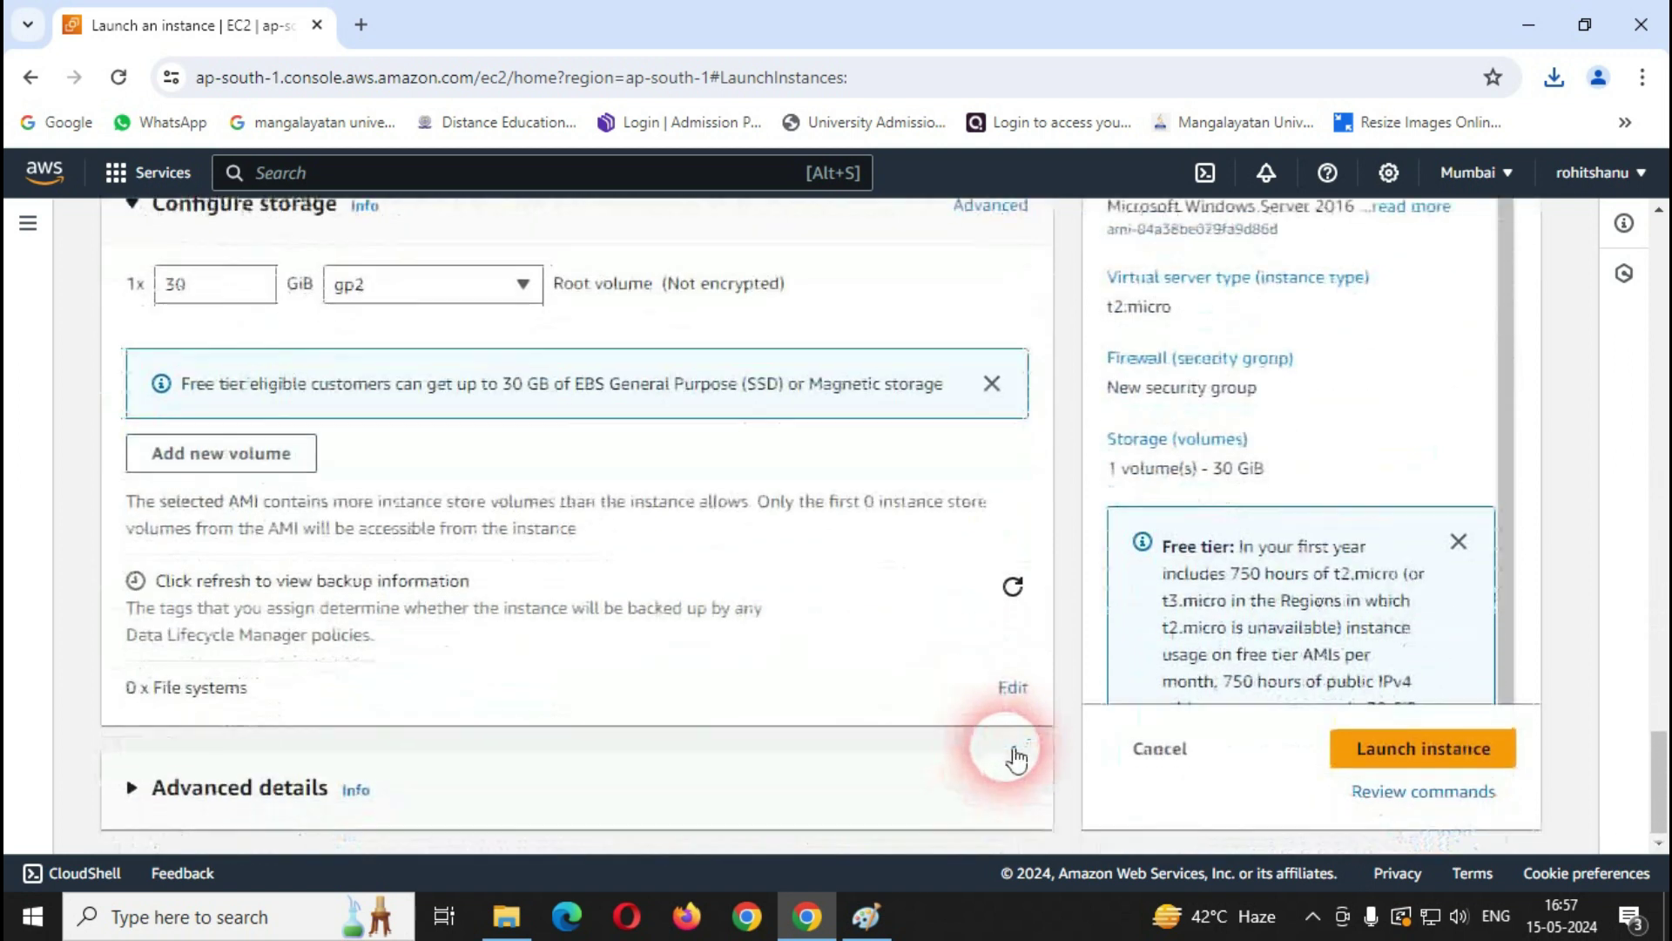
{"action": "left_click", "coordinate": [1397, 750]}
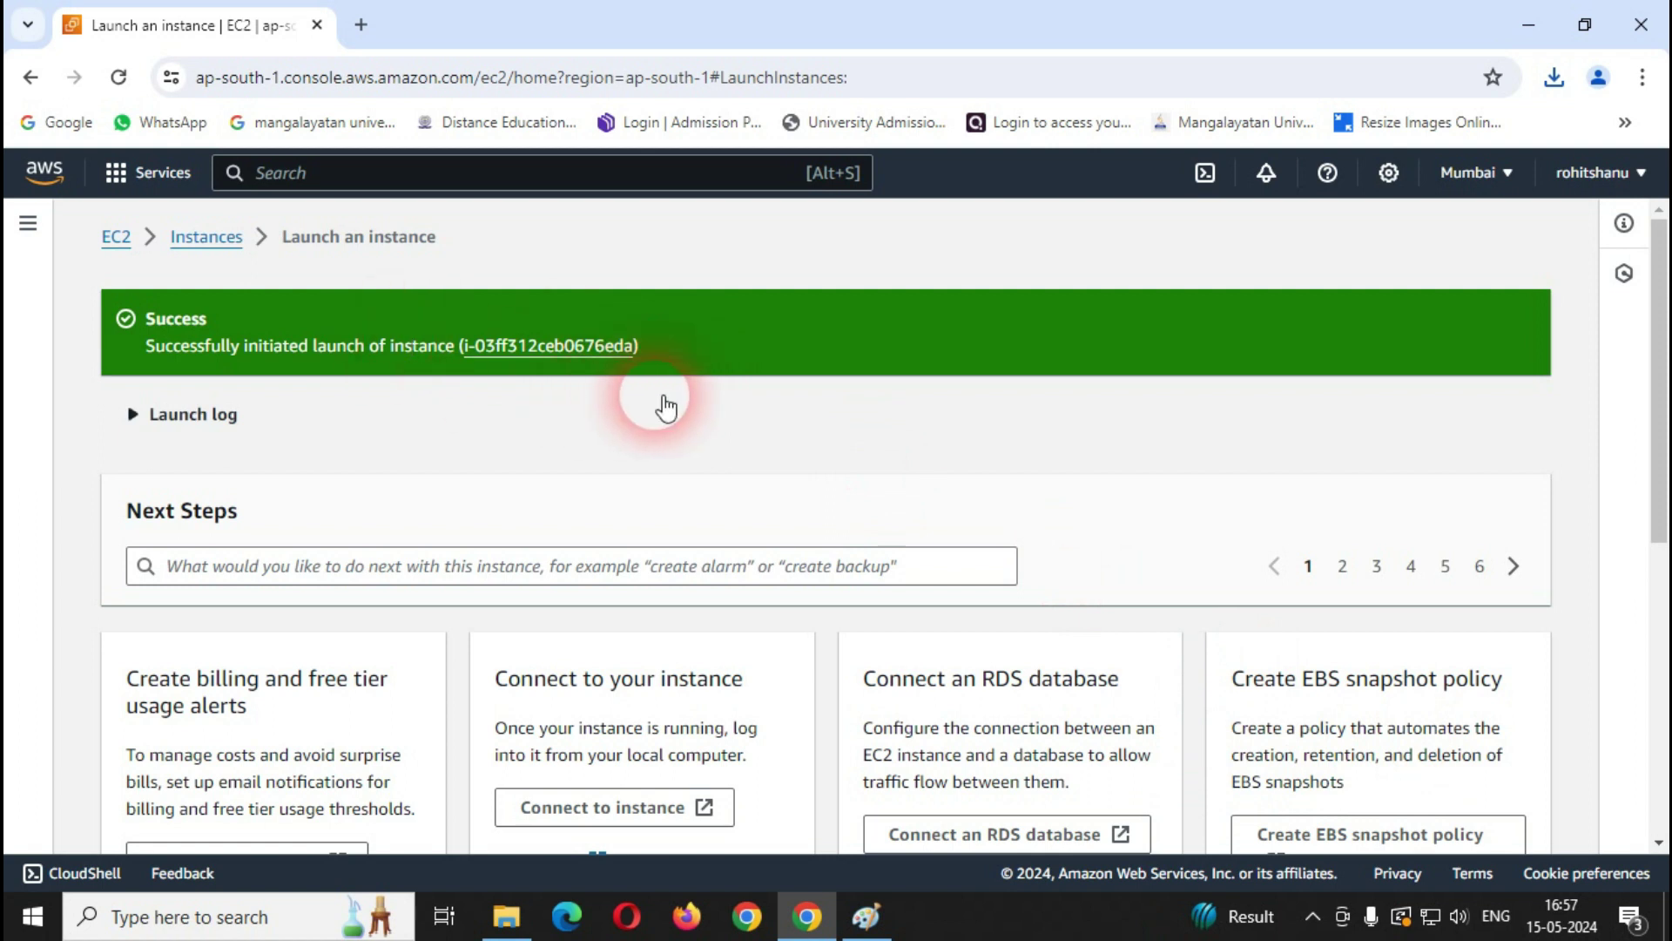
{"action": "scroll", "coordinate": [665, 405], "scroll_direction": "down", "scroll_amount": 6}
{"action": "left_click", "coordinate": [1385, 823]}
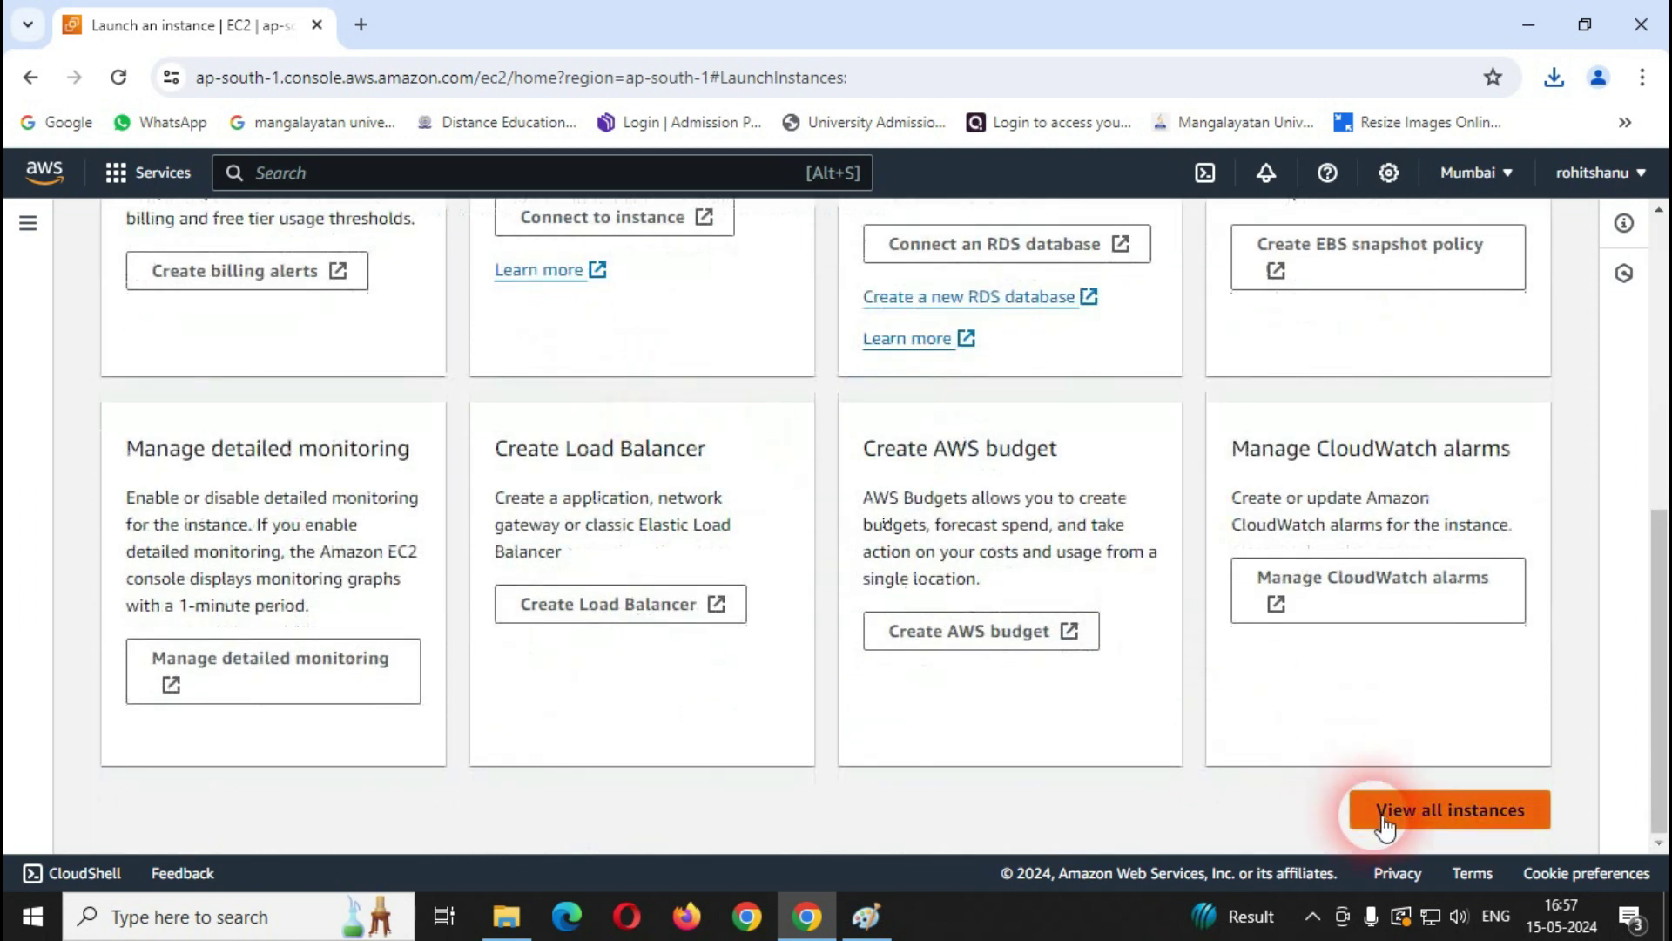
{"action": "left_click", "coordinate": [888, 235]}
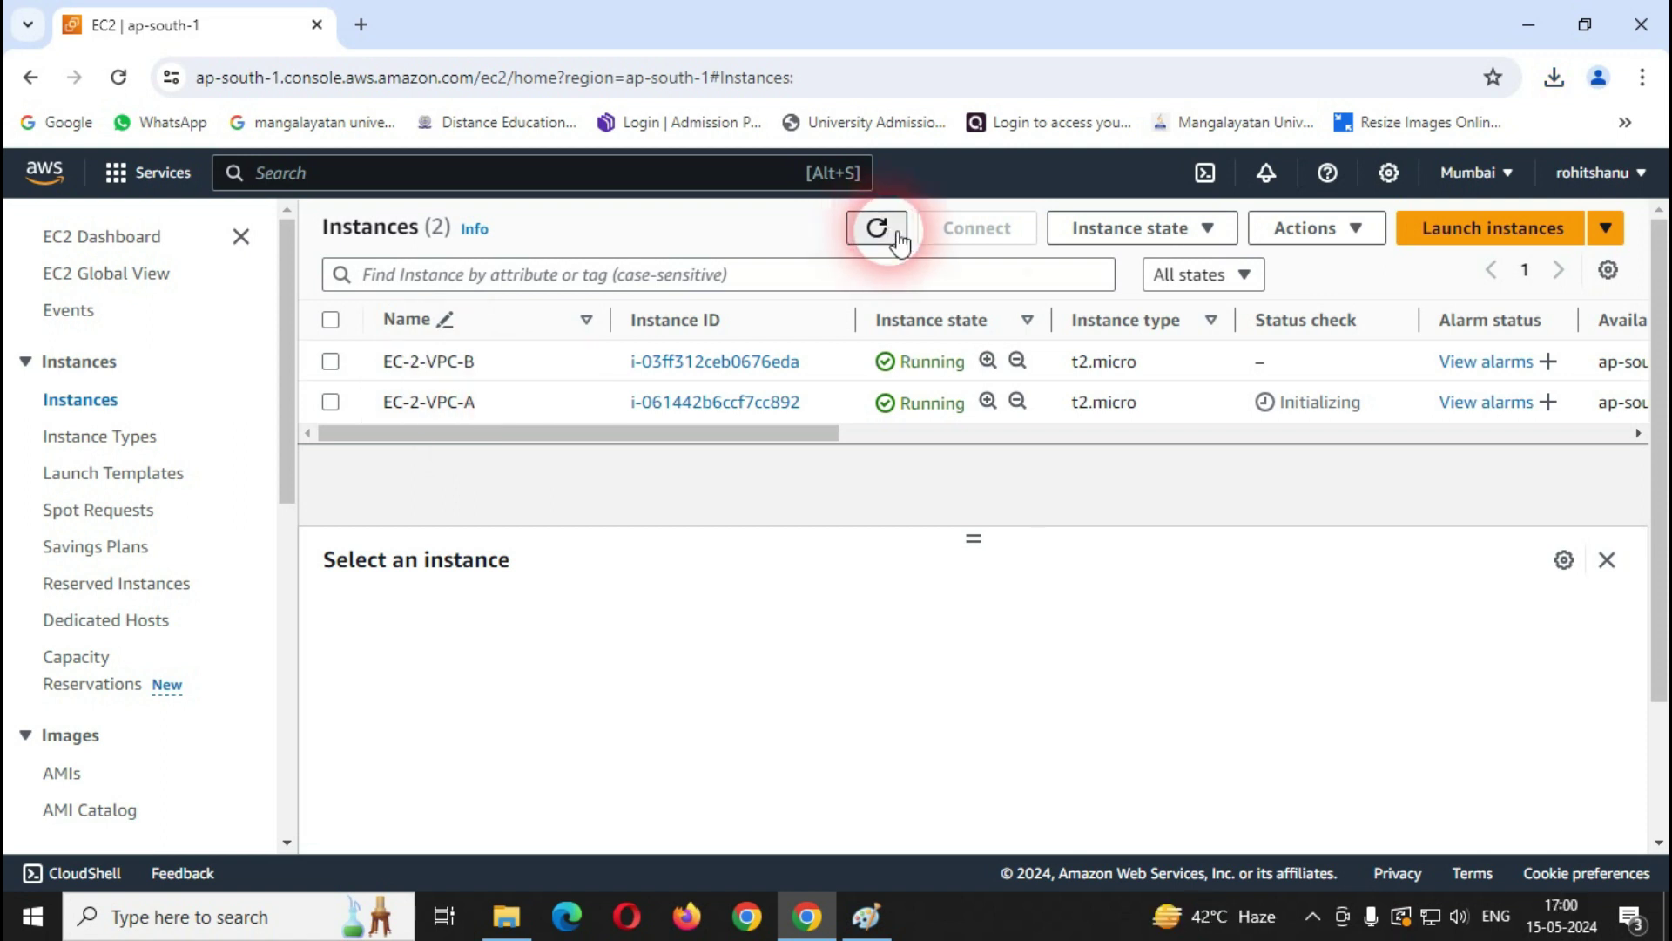
{"action": "left_click", "coordinate": [897, 234]}
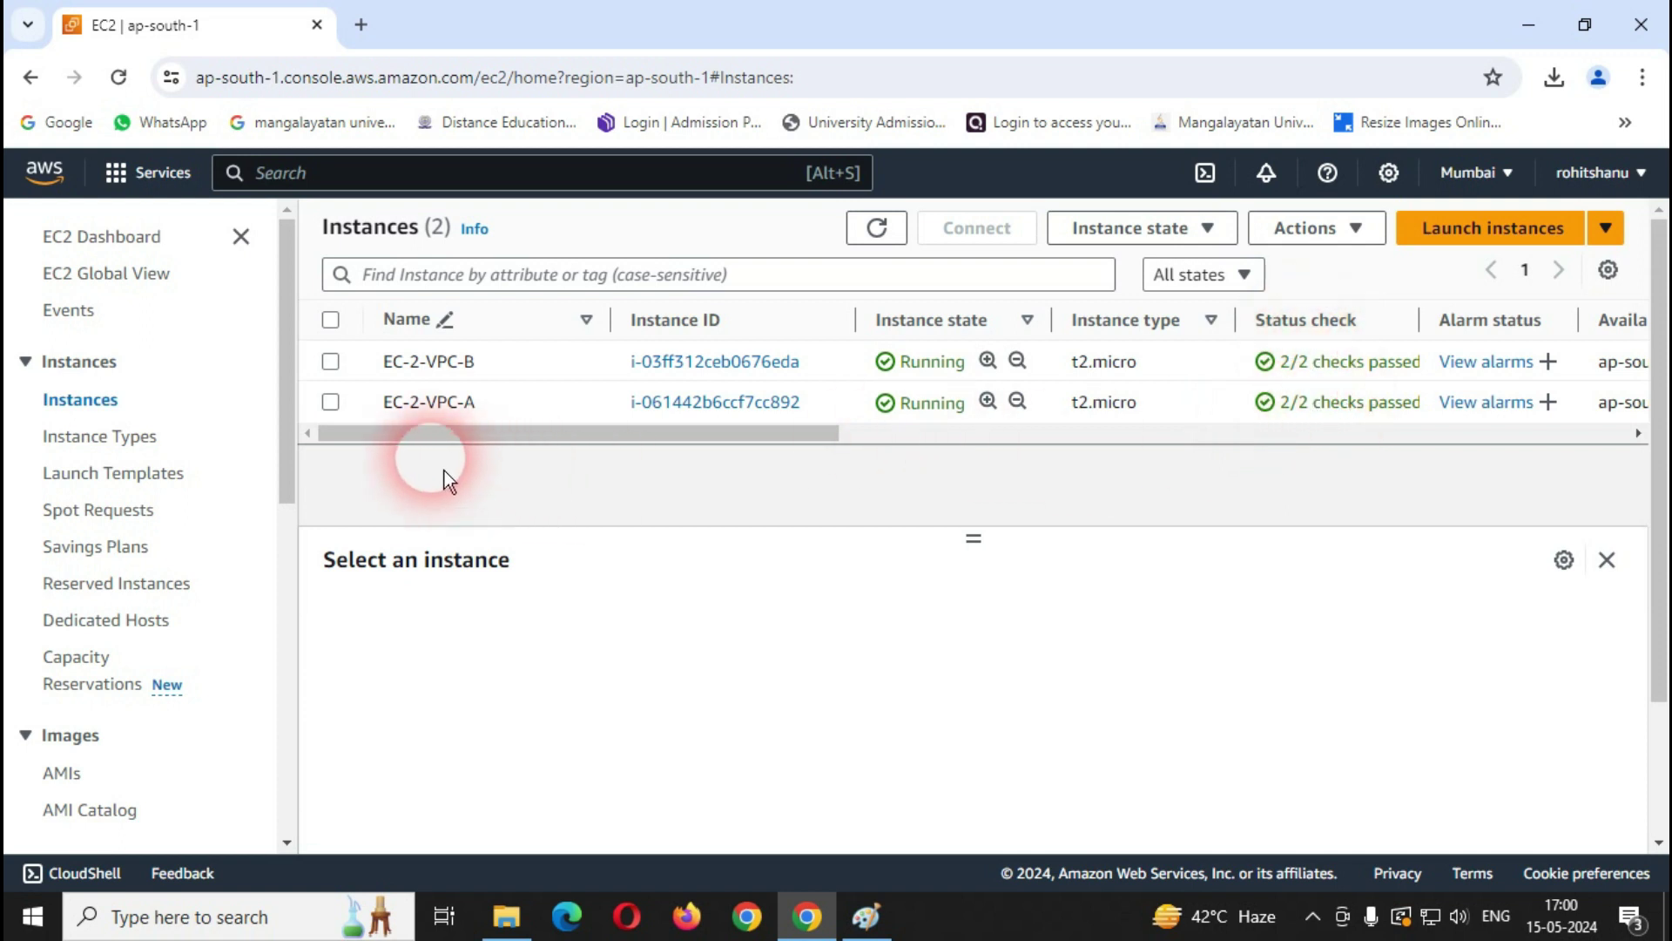
Step: Show the details of EC-2-VPC-A, circle the 10.0.1.0/24 subnet in the Paint diagram, and return to Chrome
{"action": "left_click", "coordinate": [347, 414]}
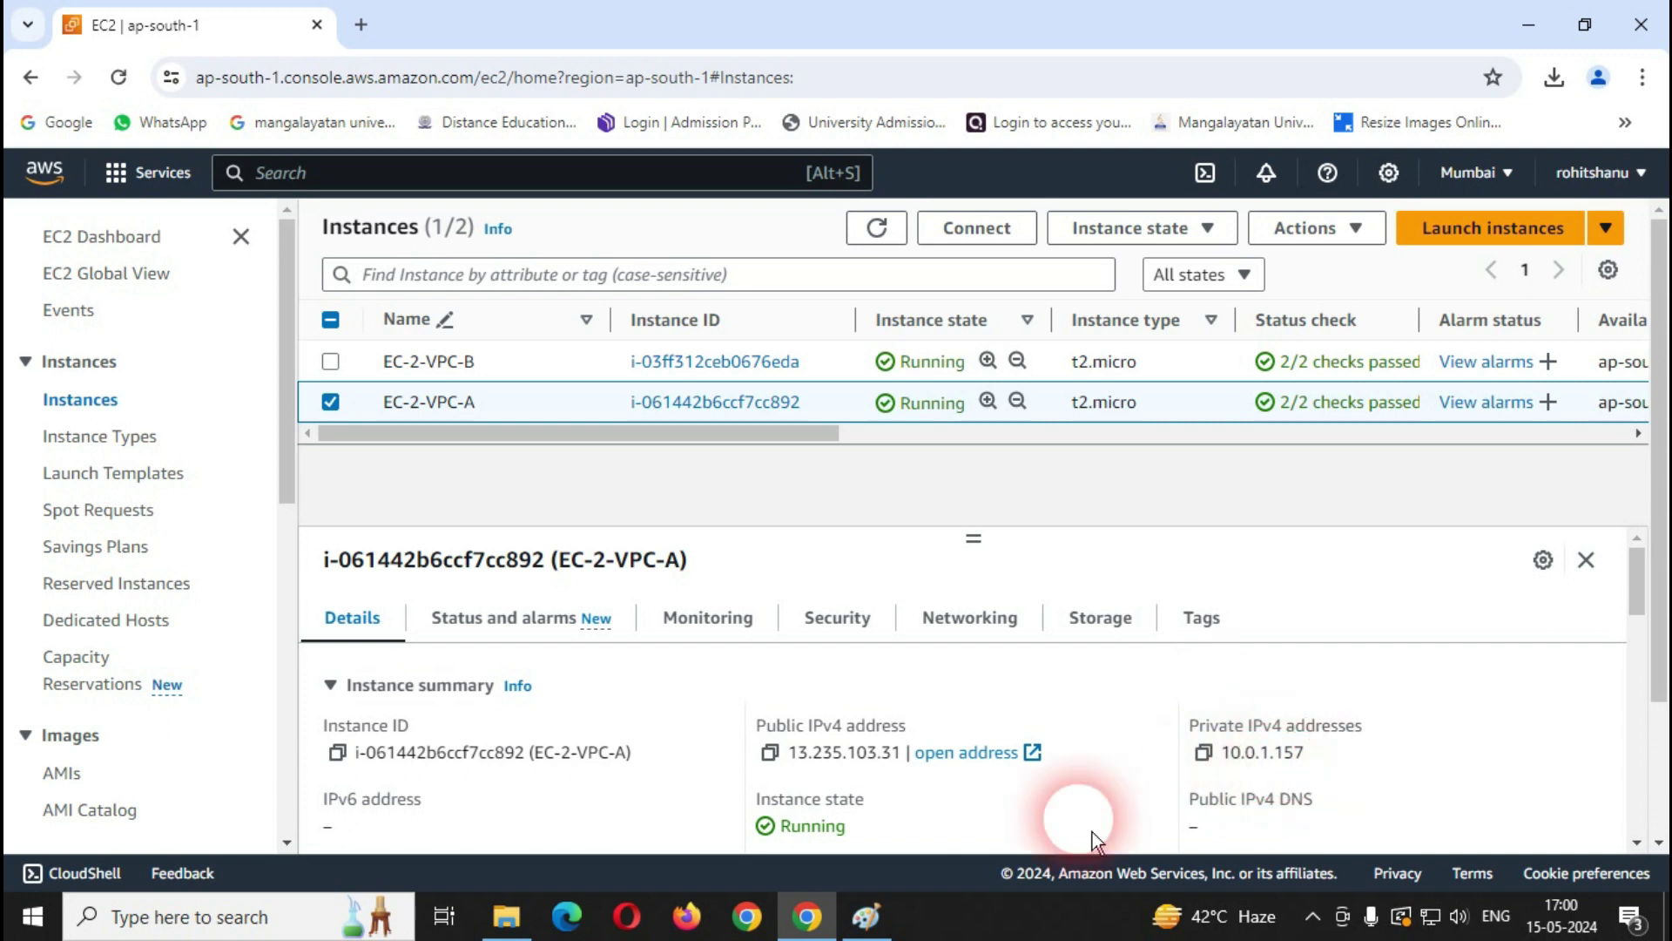
{"action": "left_click", "coordinate": [893, 926]}
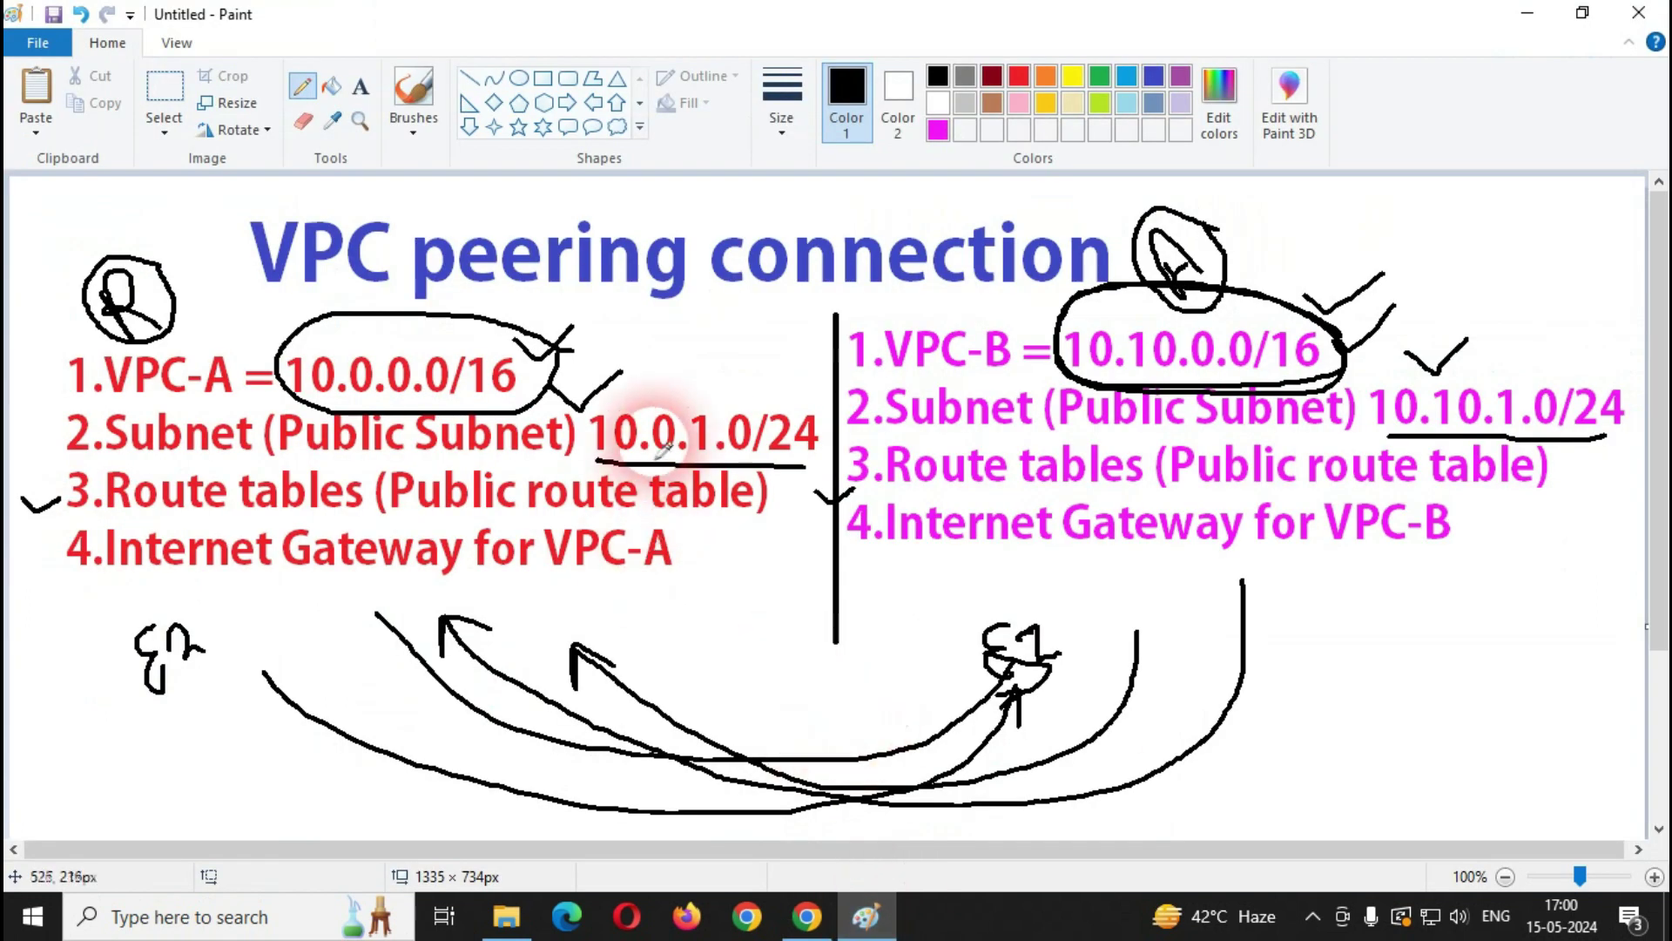
{"action": "mouse_move", "coordinate": [803, 406]}
{"action": "left_mouse_down"}
{"action": "mouse_move", "coordinate": [688, 394]}
{"action": "mouse_move", "coordinate": [579, 409]}
{"action": "mouse_move", "coordinate": [627, 466]}
{"action": "mouse_move", "coordinate": [822, 489]}
{"action": "mouse_move", "coordinate": [811, 402]}
{"action": "left_mouse_up"}
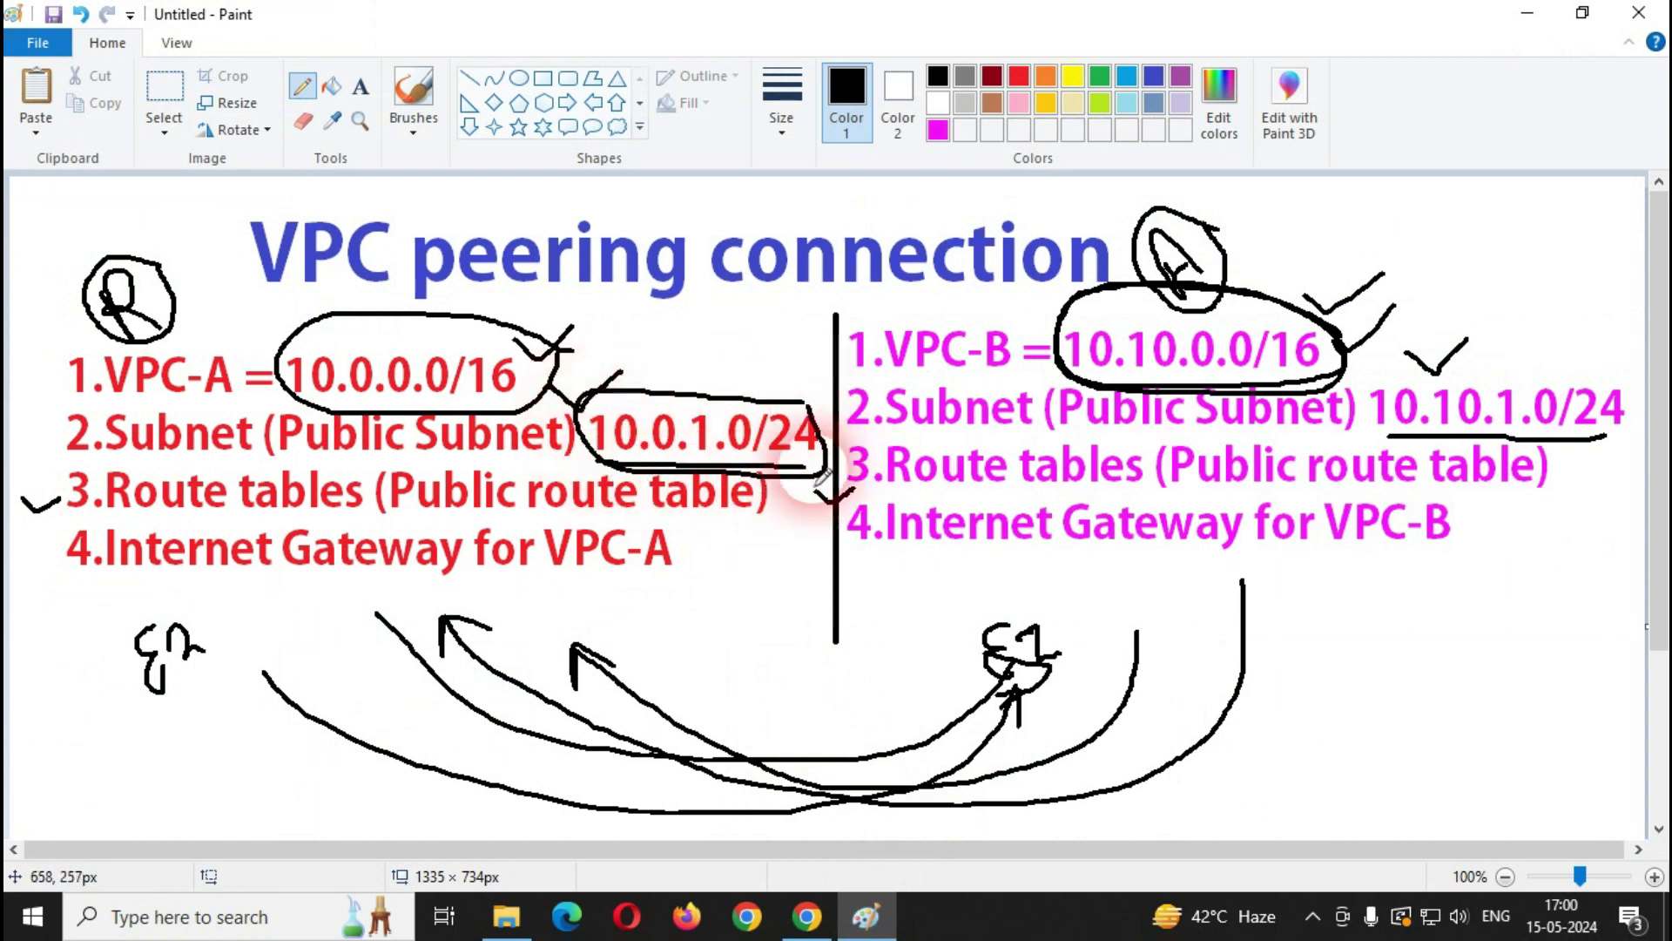
{"action": "left_click", "coordinate": [824, 929]}
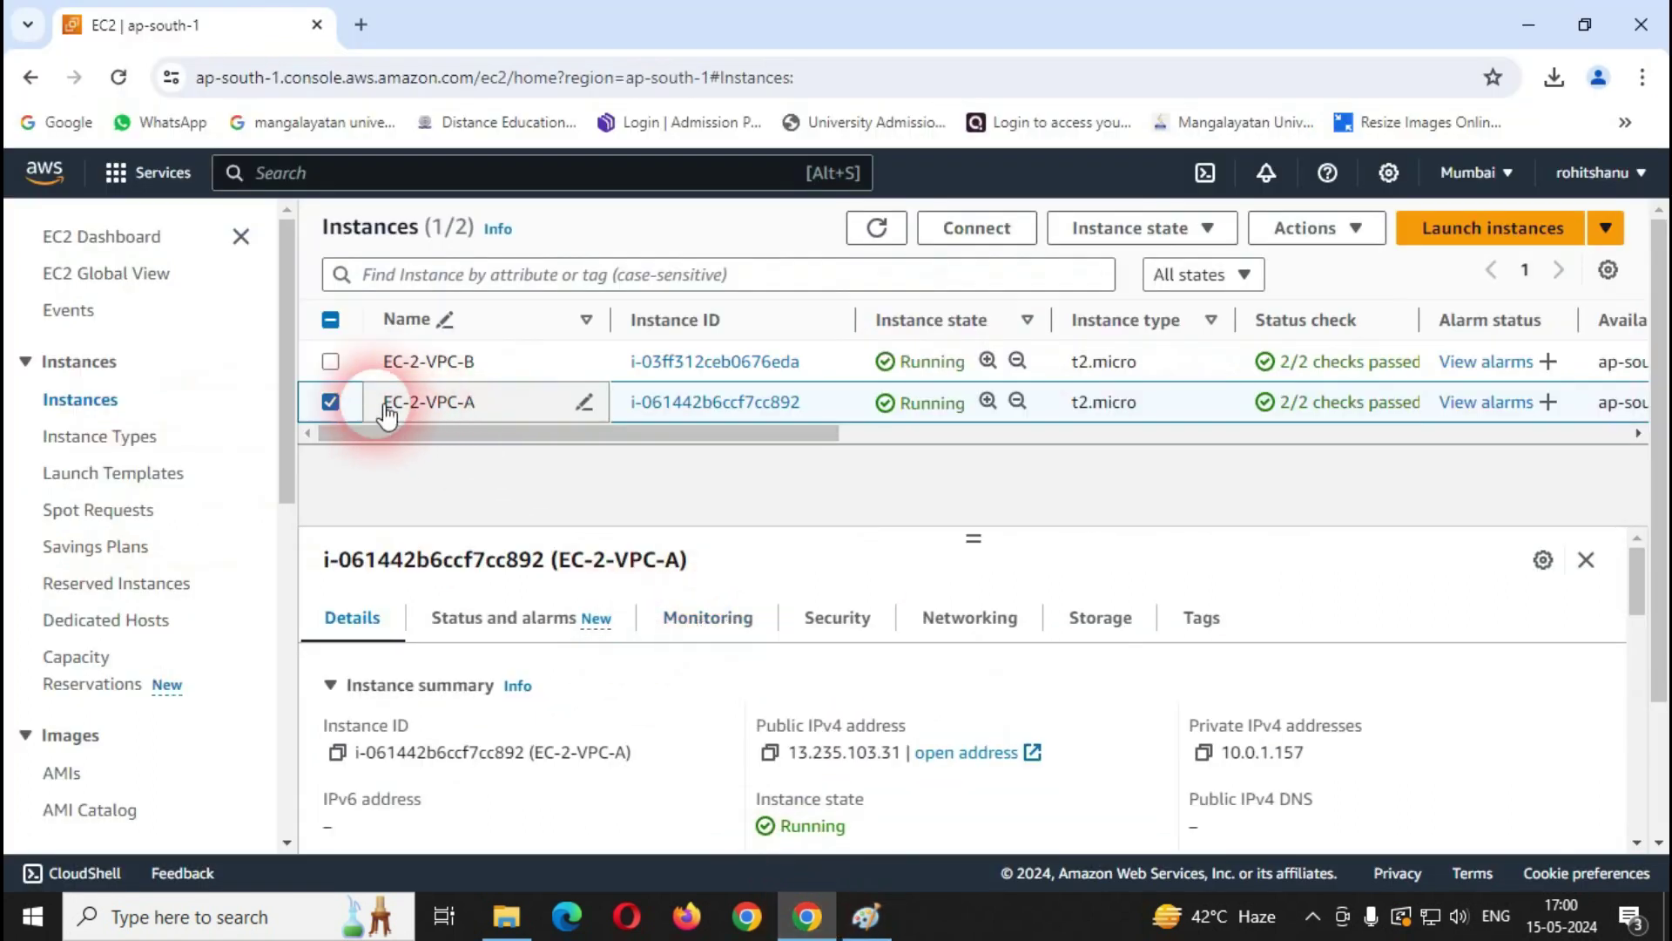
Step: Deselect EC-2-VPC-A and select EC-2-VPC-B to examine its private IPv4 address
{"action": "left_click", "coordinate": [338, 406]}
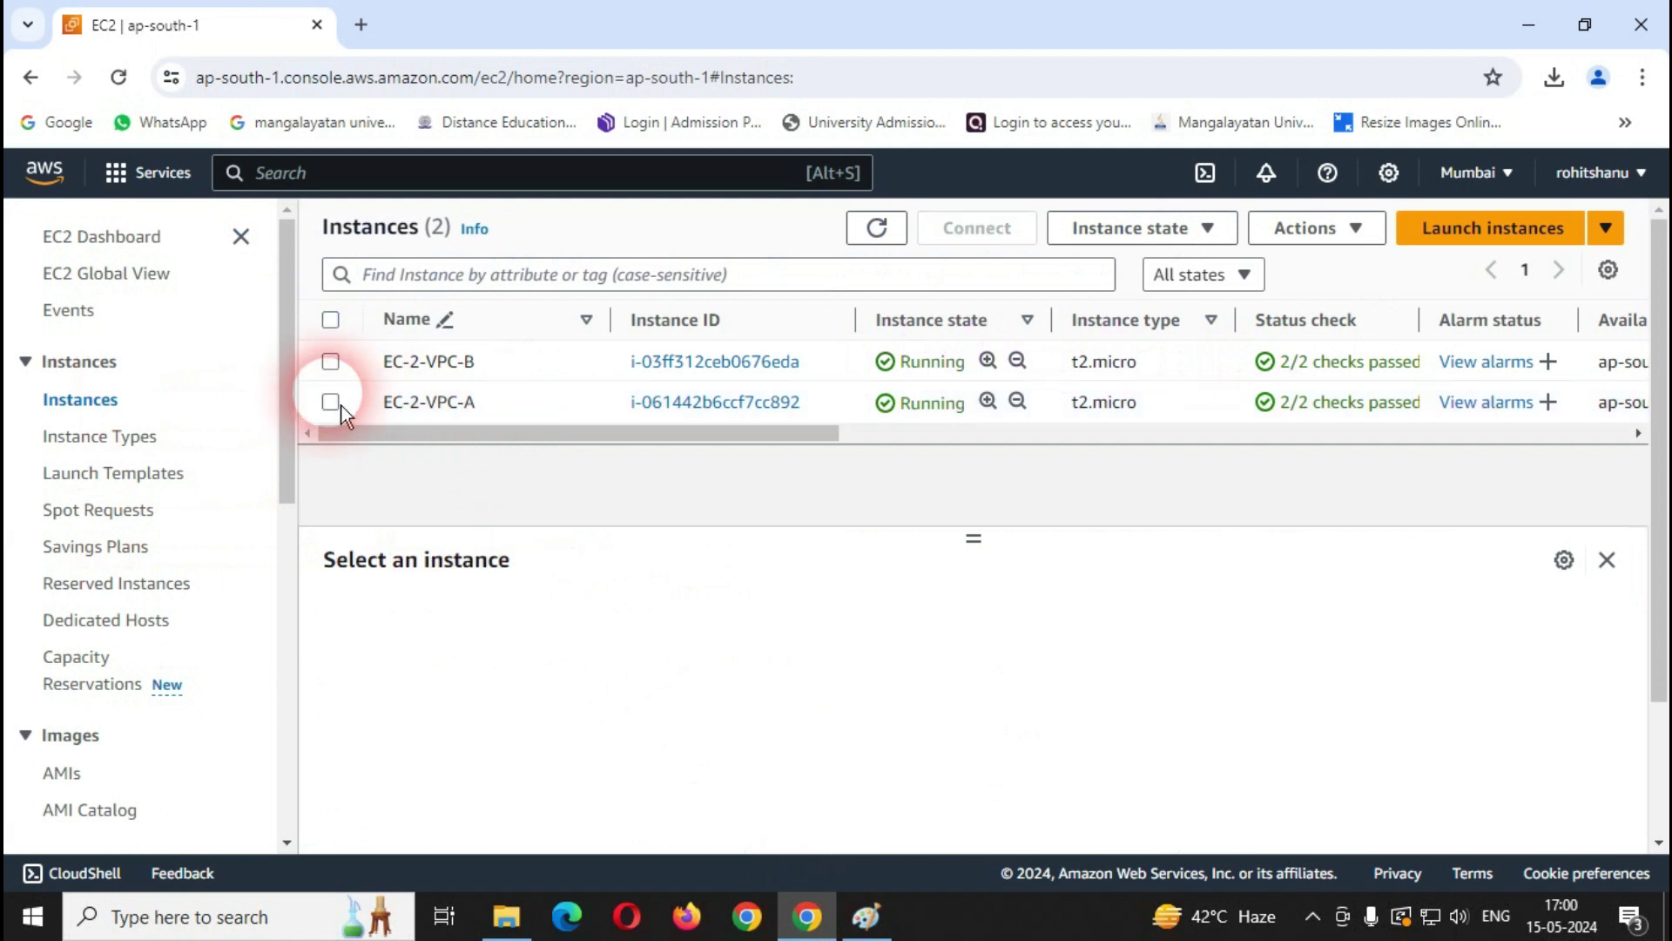
{"action": "left_click", "coordinate": [331, 361]}
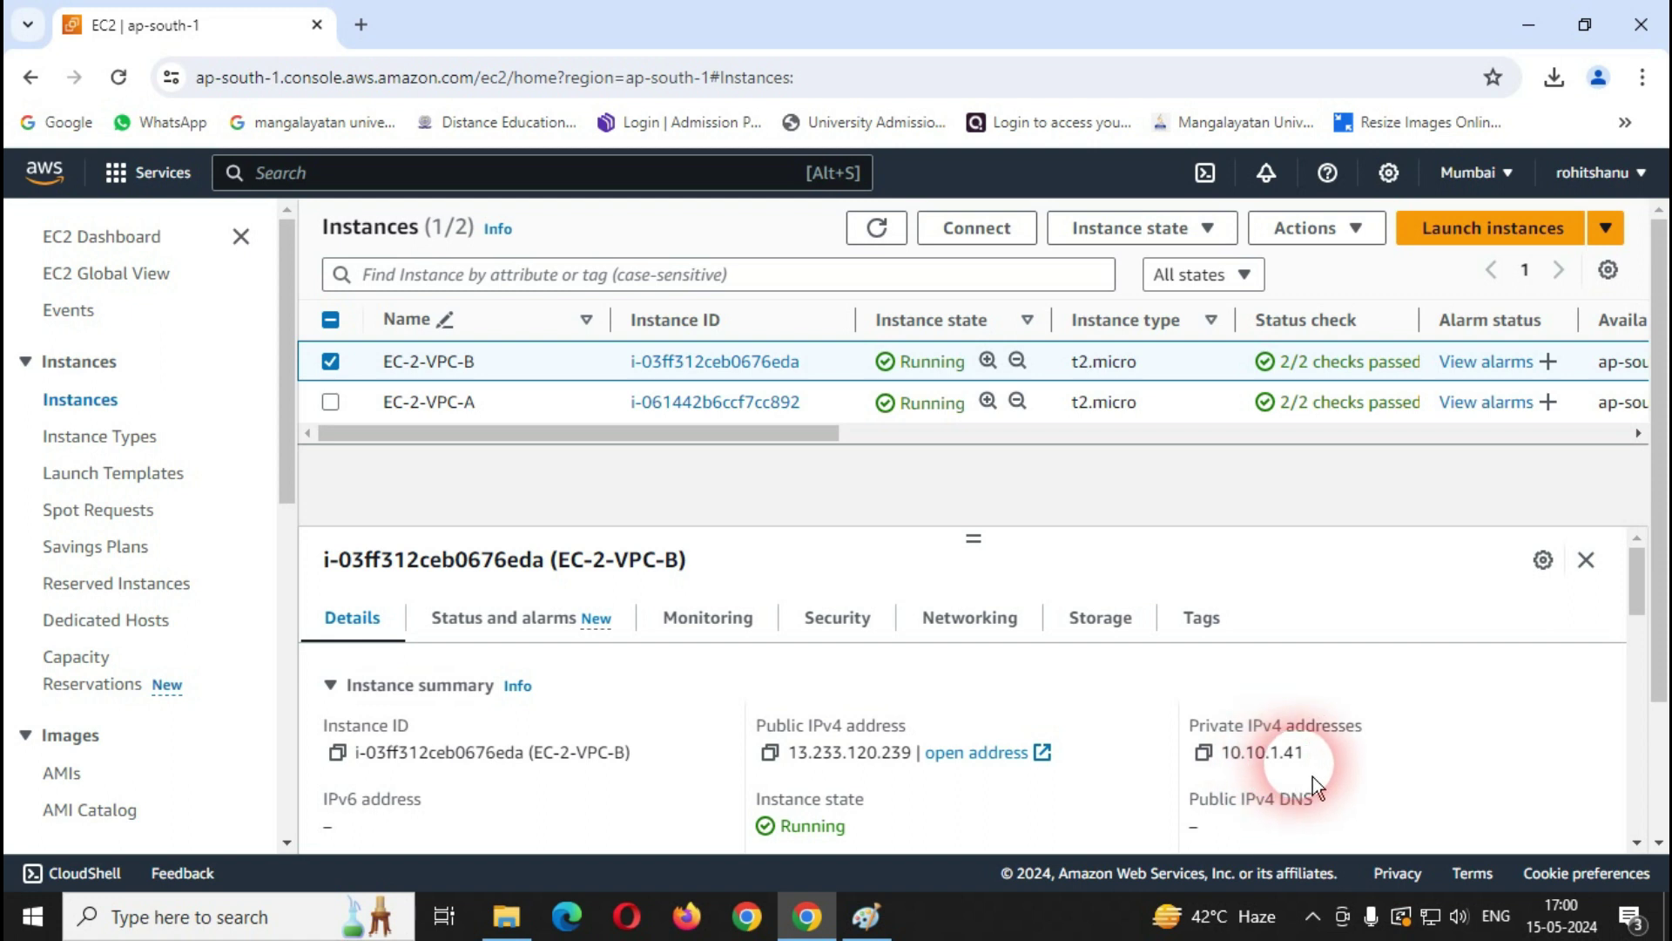
Step: Switch to the VPC diagram in Paint, add a short stroke to it, and return to Chrome
{"action": "left_click", "coordinate": [880, 919]}
{"action": "mouse_move", "coordinate": [1637, 379]}
{"action": "left_mouse_down"}
{"action": "mouse_move", "coordinate": [1393, 383]}
{"action": "mouse_move", "coordinate": [1385, 445]}
{"action": "mouse_move", "coordinate": [1559, 453]}
{"action": "mouse_move", "coordinate": [1630, 396]}
{"action": "left_mouse_up"}
{"action": "left_click", "coordinate": [1526, 12]}
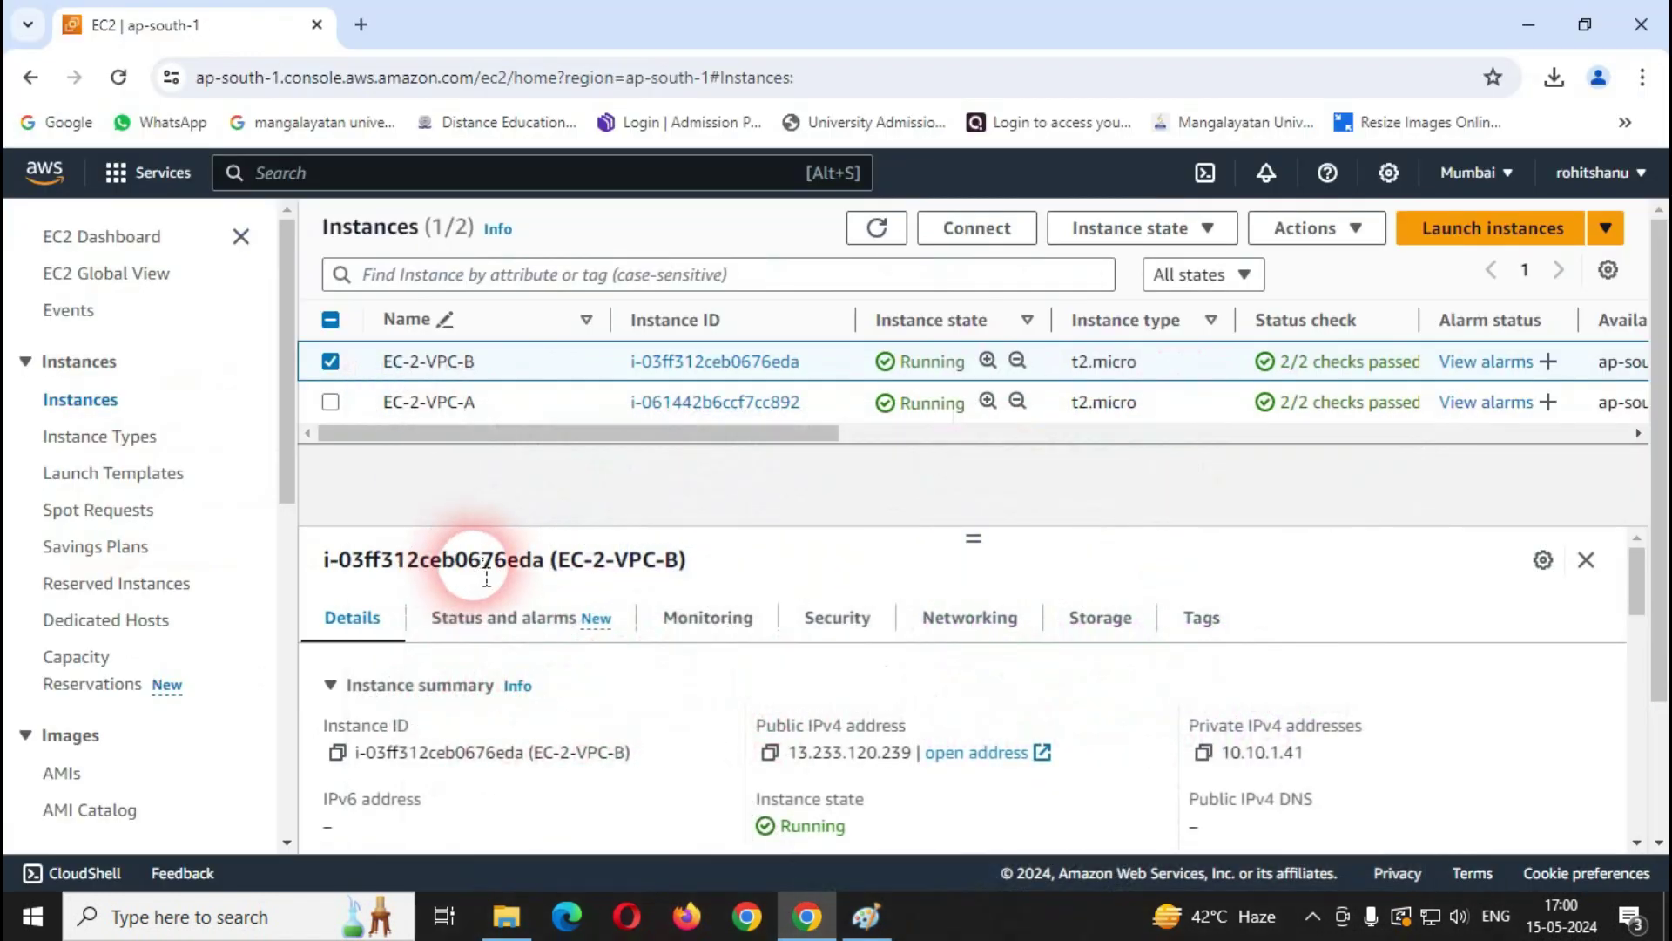
Step: Select EC-2-VPC-A instead of EC-2-VPC-B, open its RDP client connection options and download its remote desktop file
{"action": "left_click", "coordinate": [340, 364]}
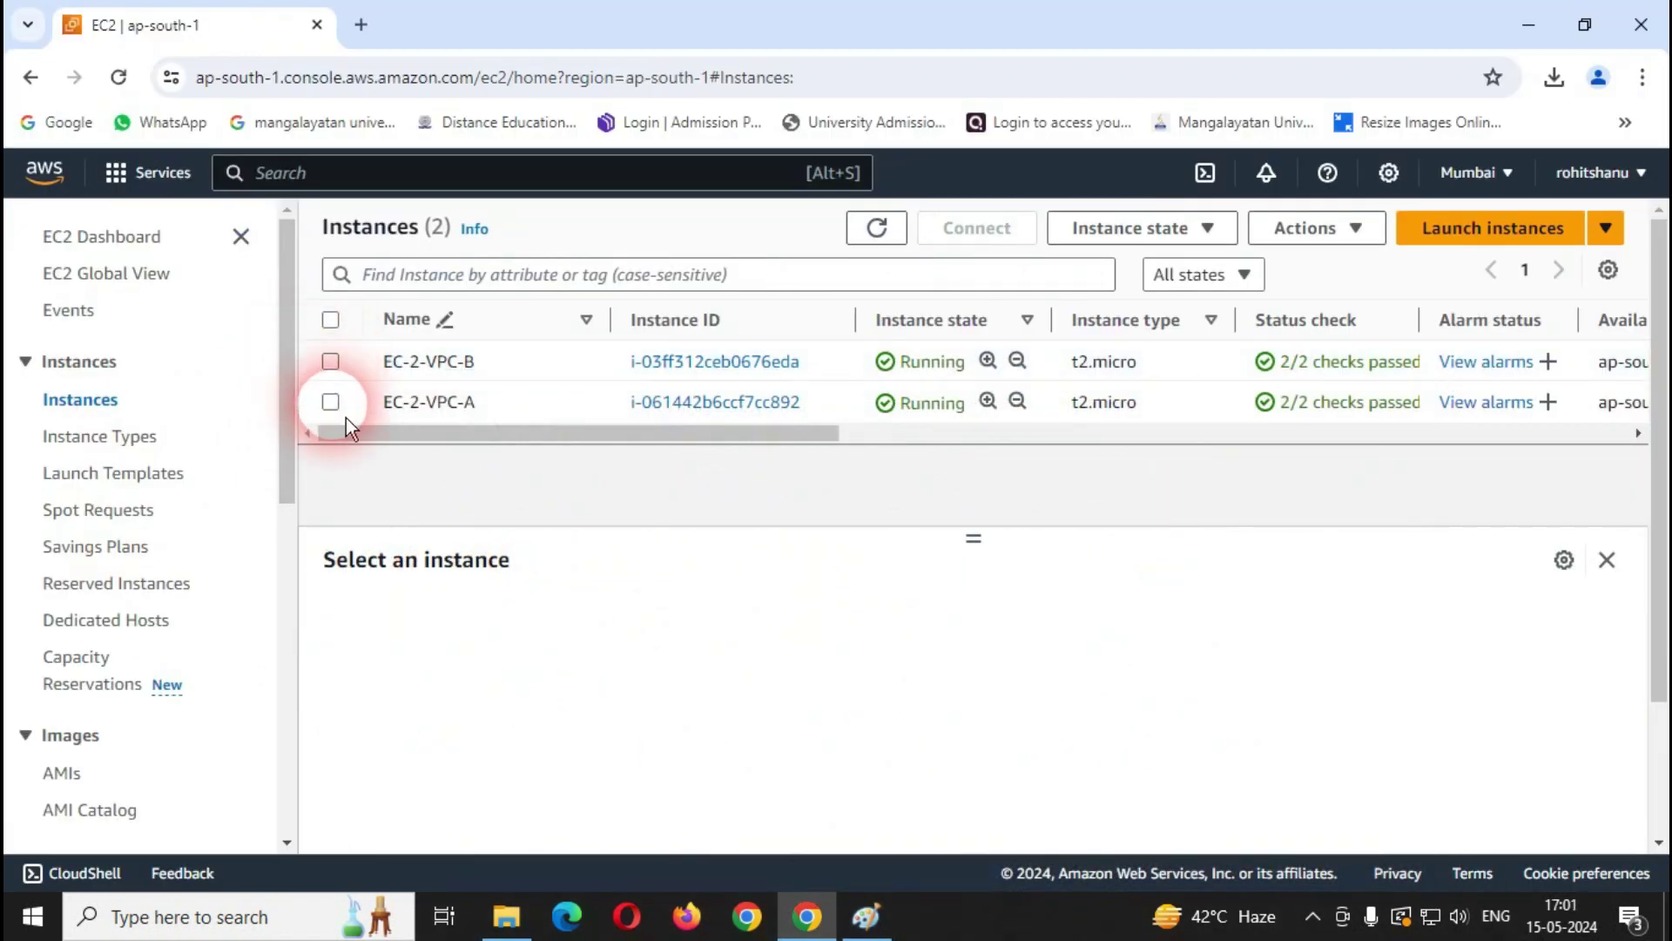
{"action": "left_click", "coordinate": [346, 417]}
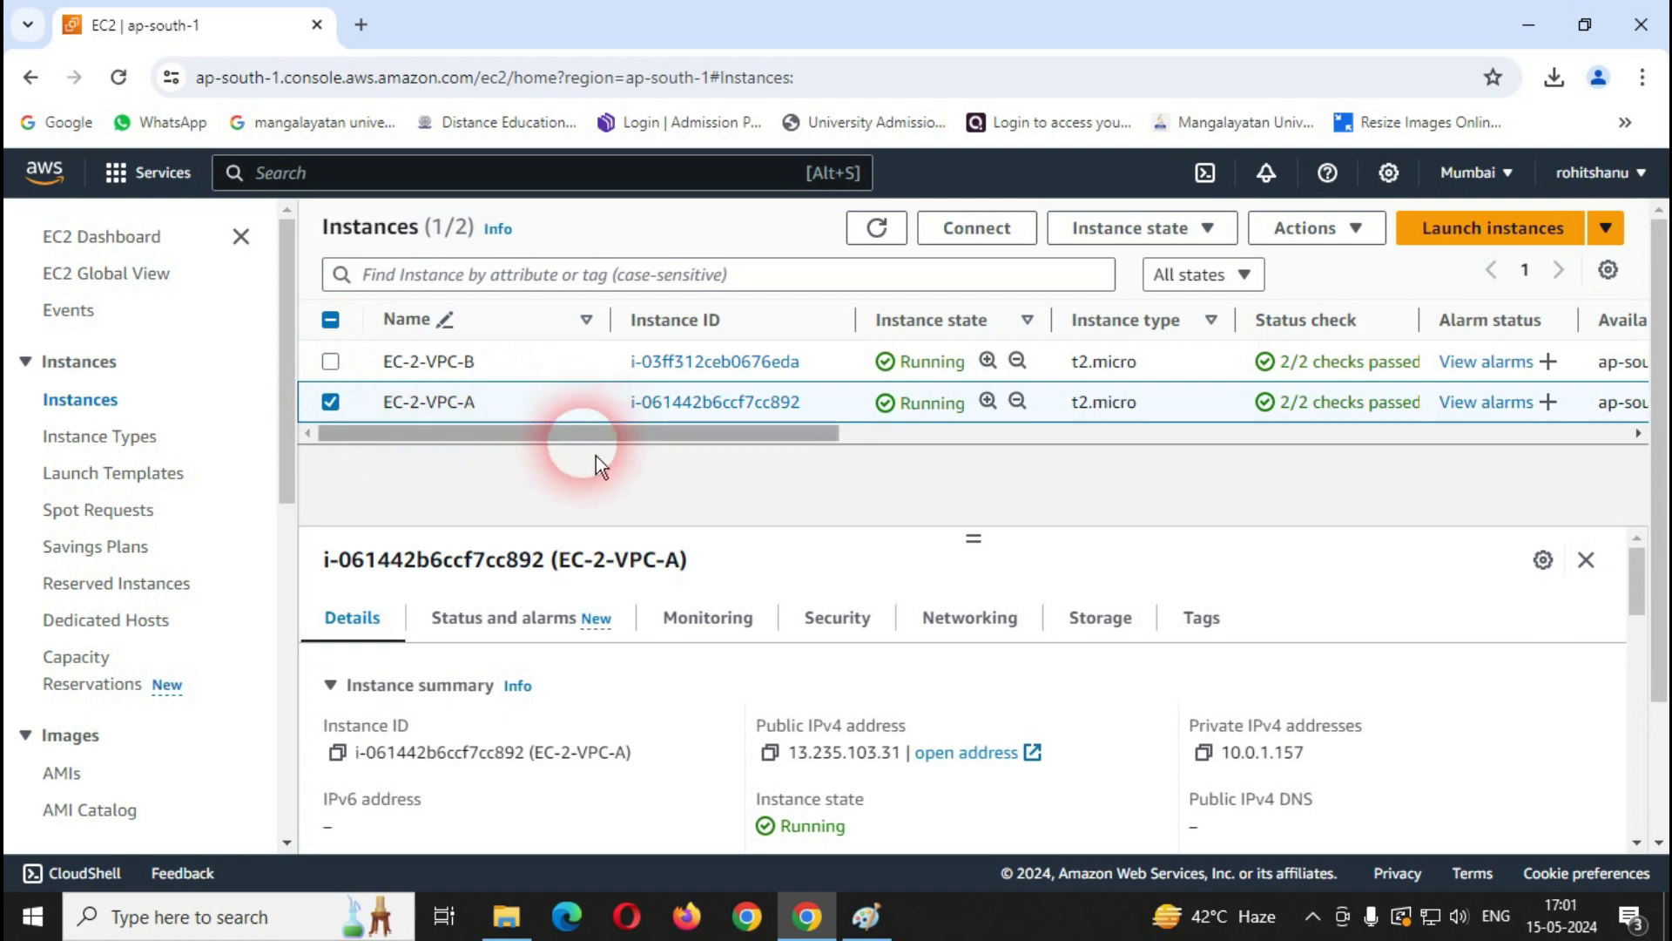
{"action": "left_click", "coordinate": [338, 415]}
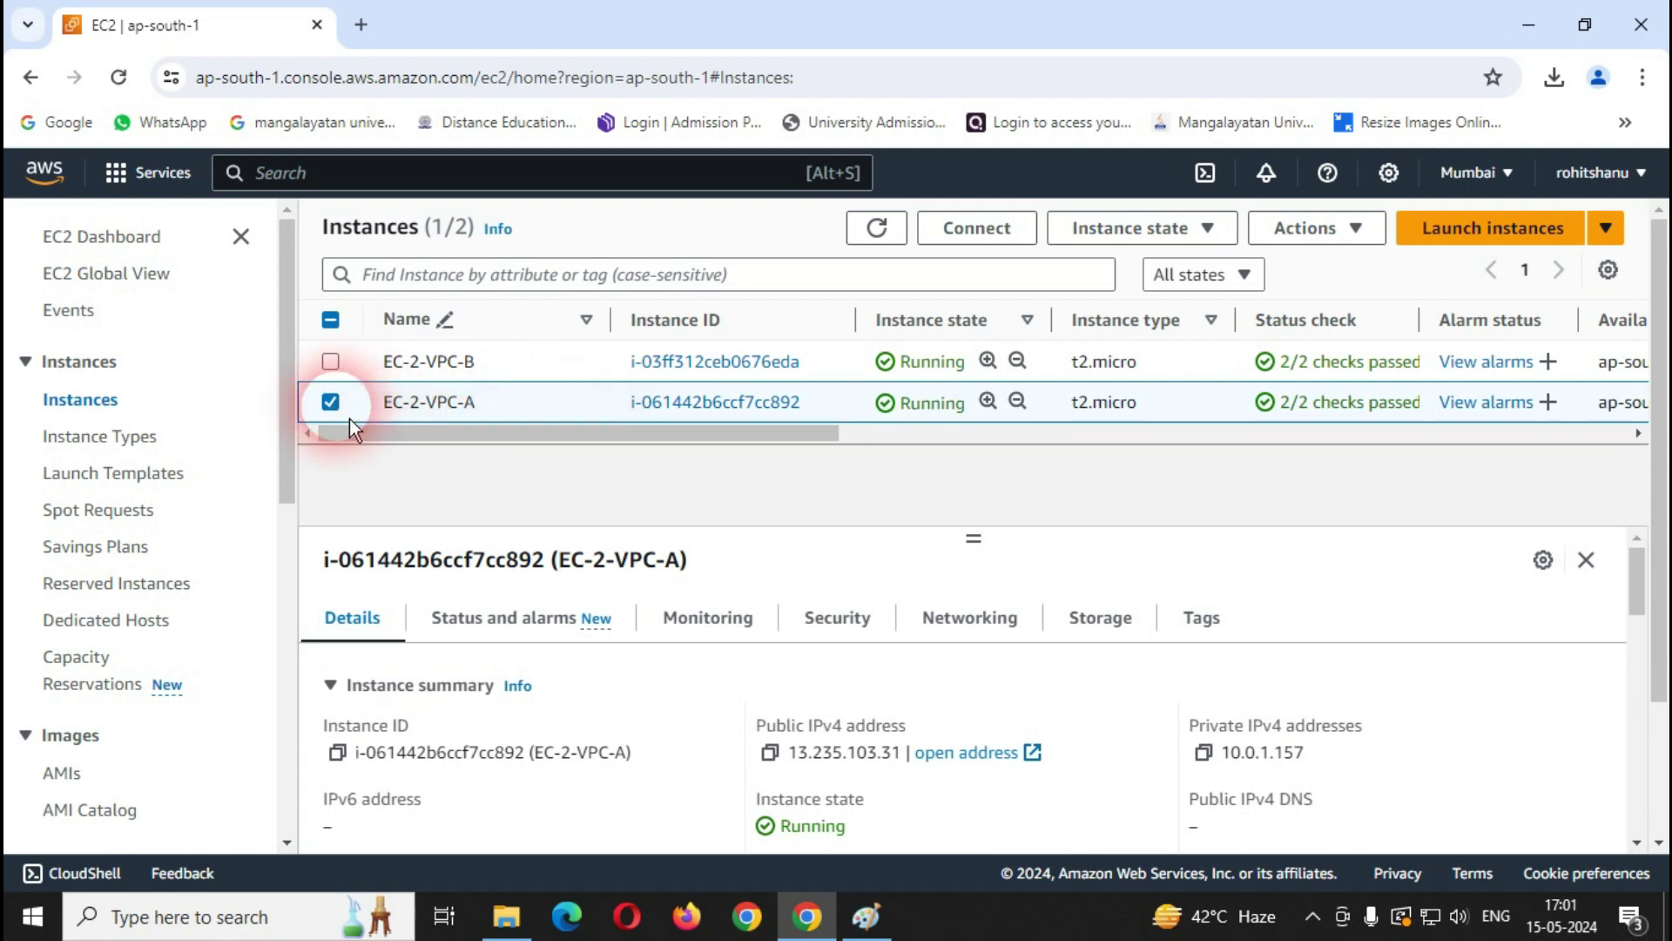
{"action": "left_click", "coordinate": [991, 241]}
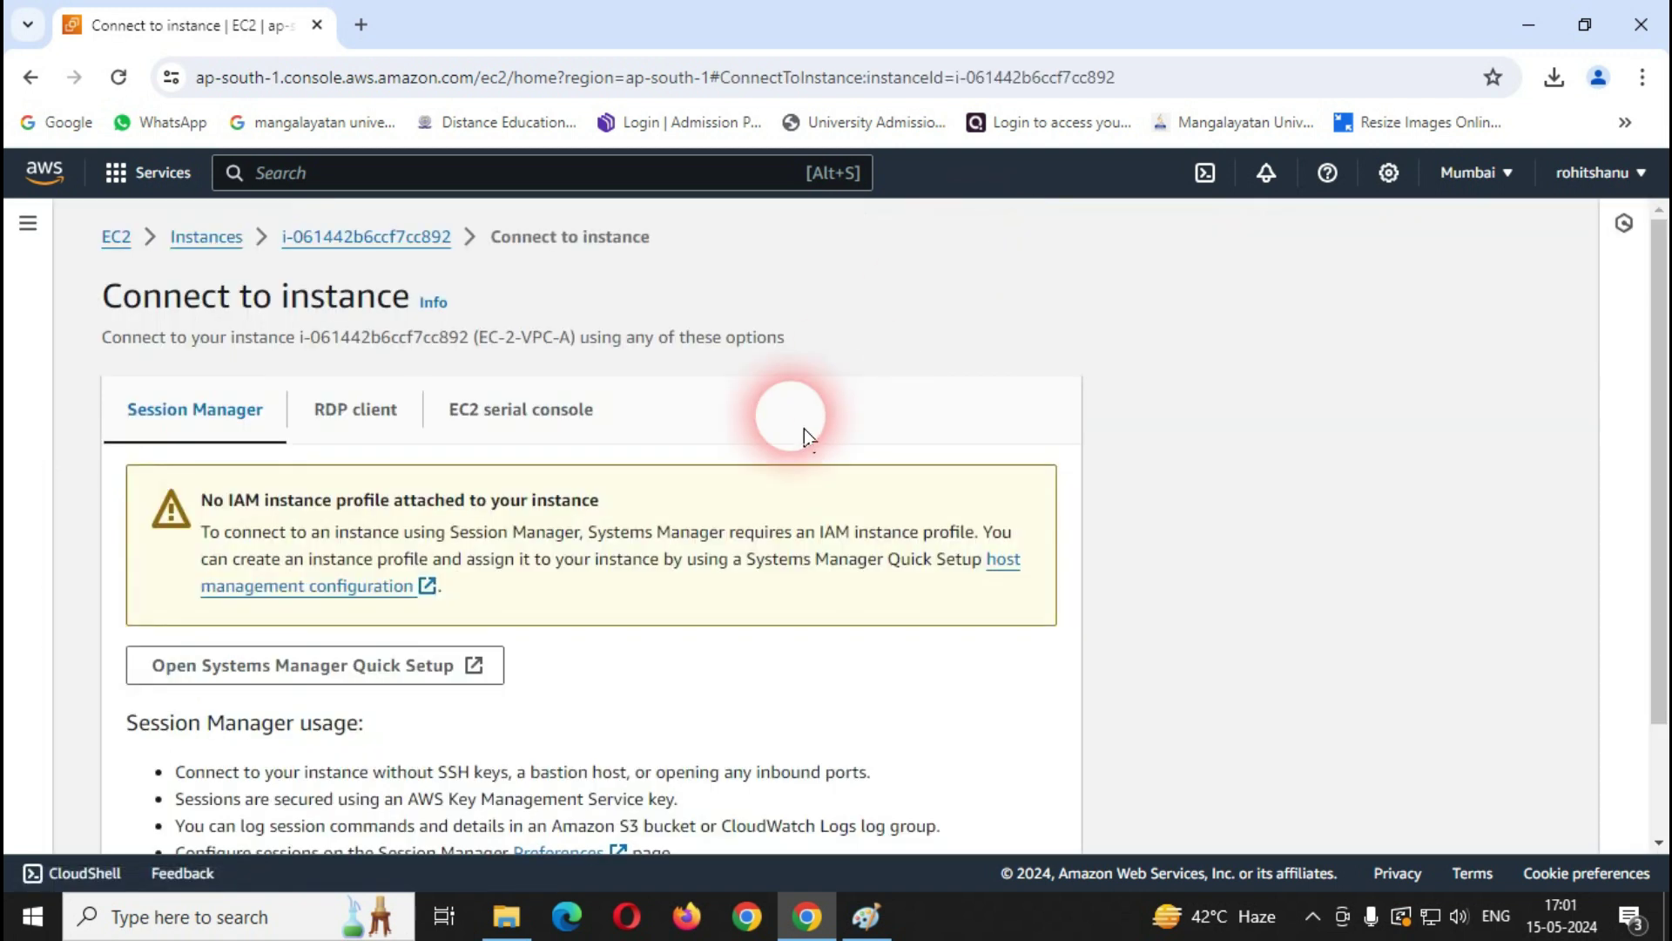
{"action": "left_click", "coordinate": [356, 412]}
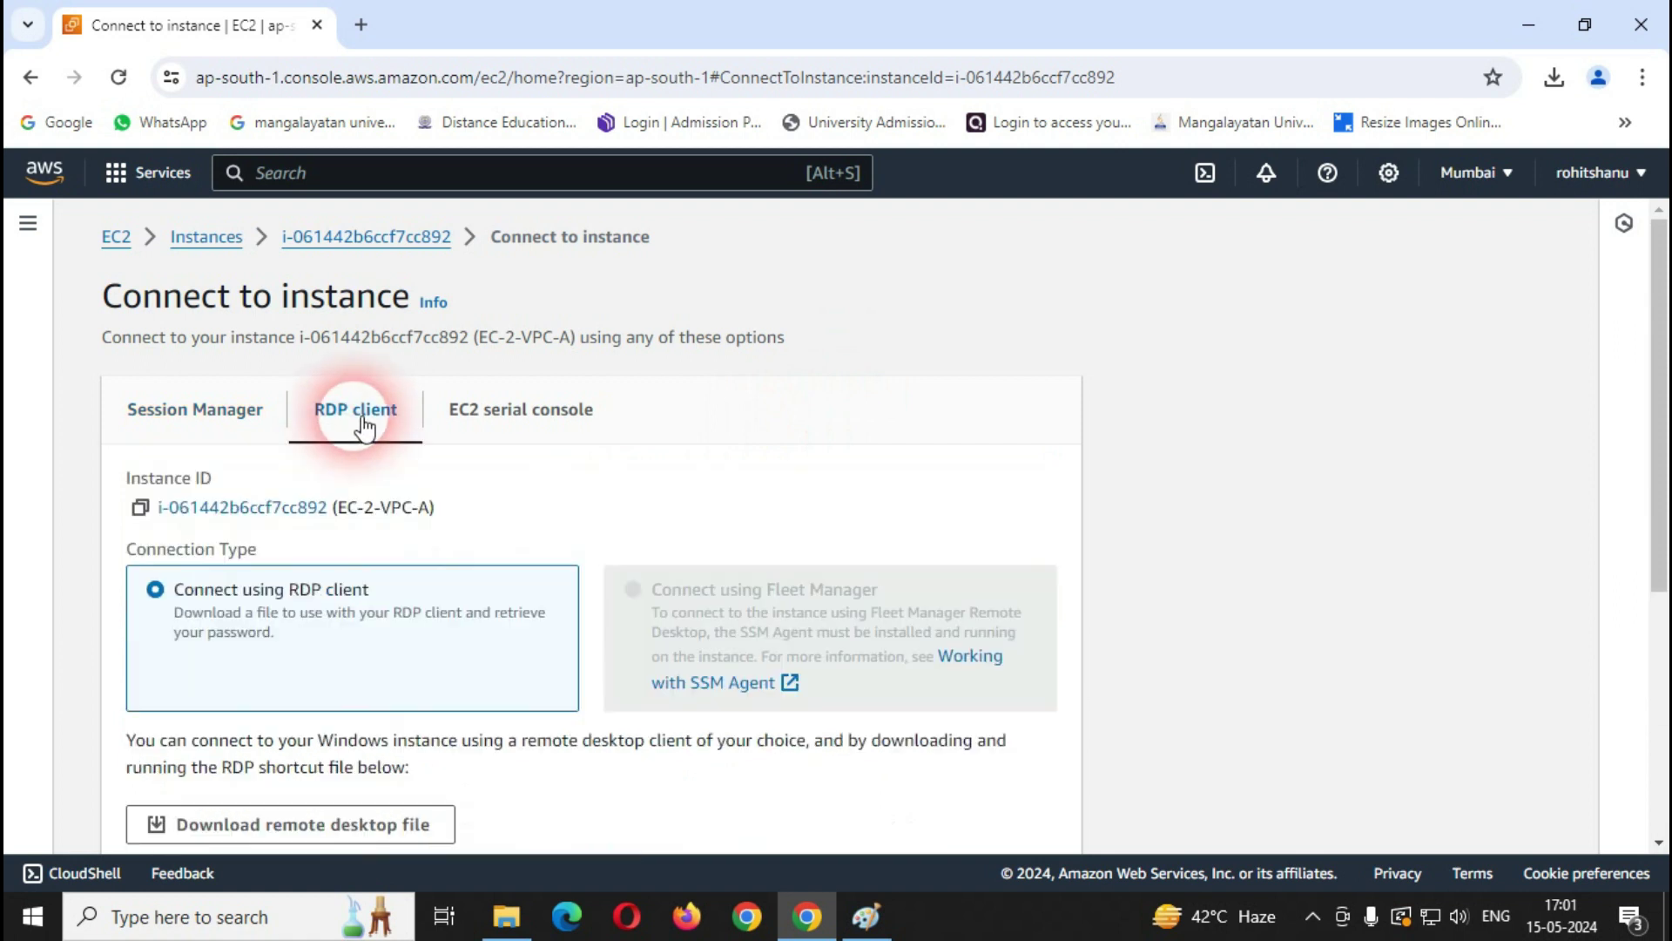
{"action": "scroll", "coordinate": [688, 547], "scroll_direction": "down", "scroll_amount": 3}
{"action": "scroll", "coordinate": [688, 558], "scroll_direction": "down", "scroll_amount": 1}
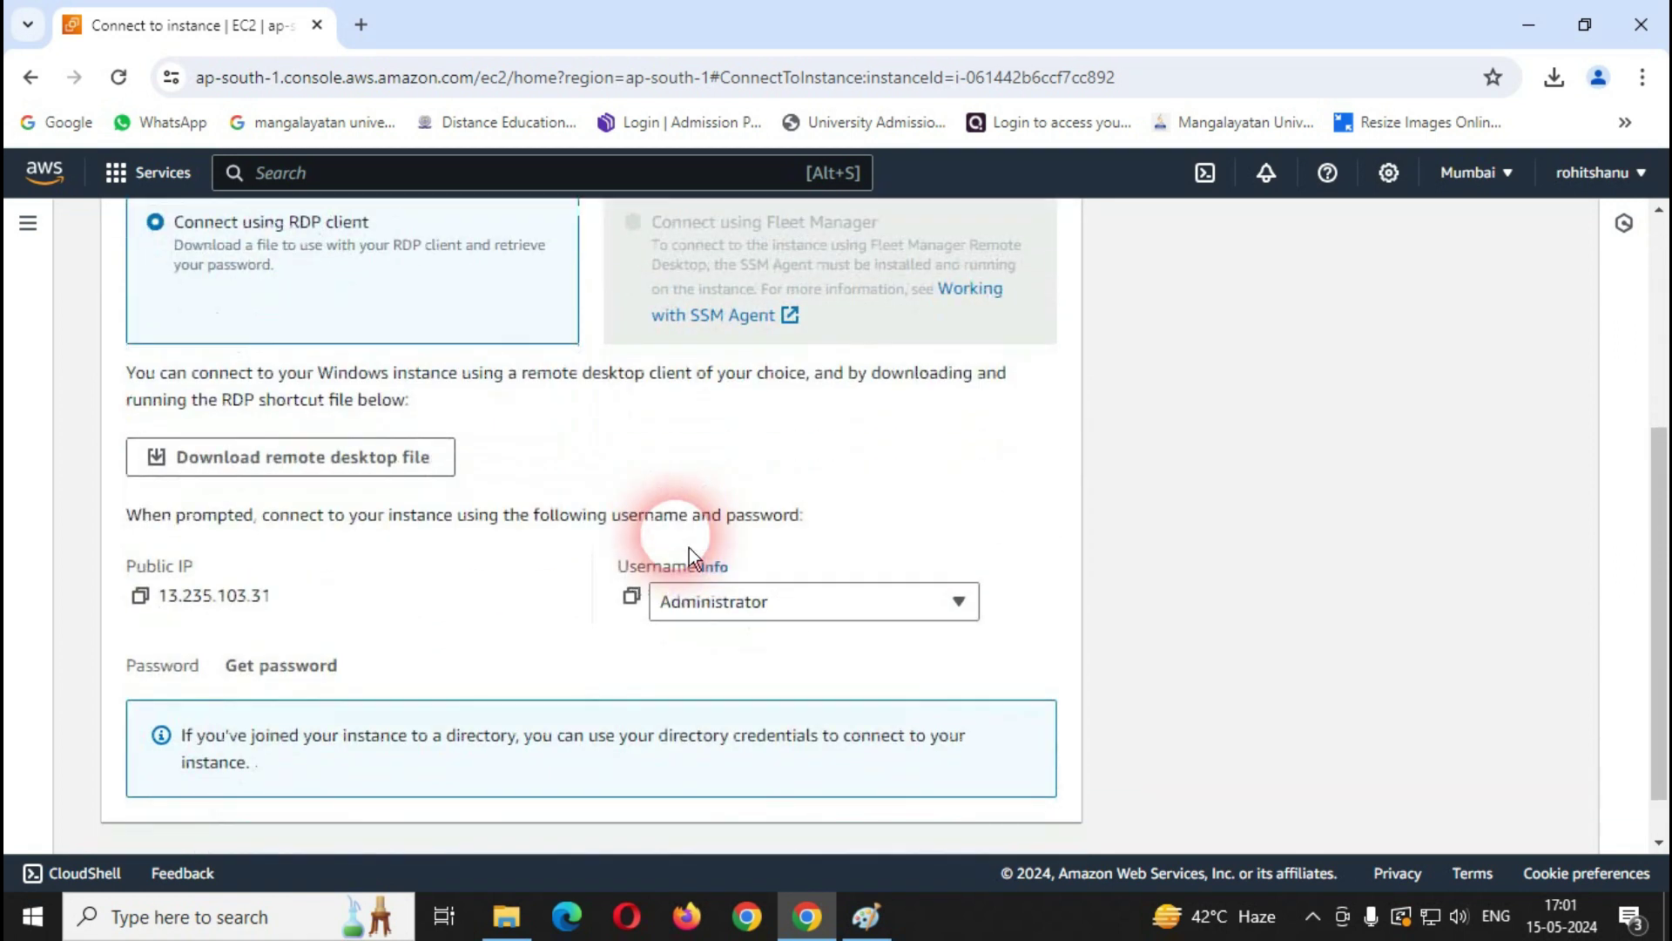
{"action": "left_click", "coordinate": [223, 461]}
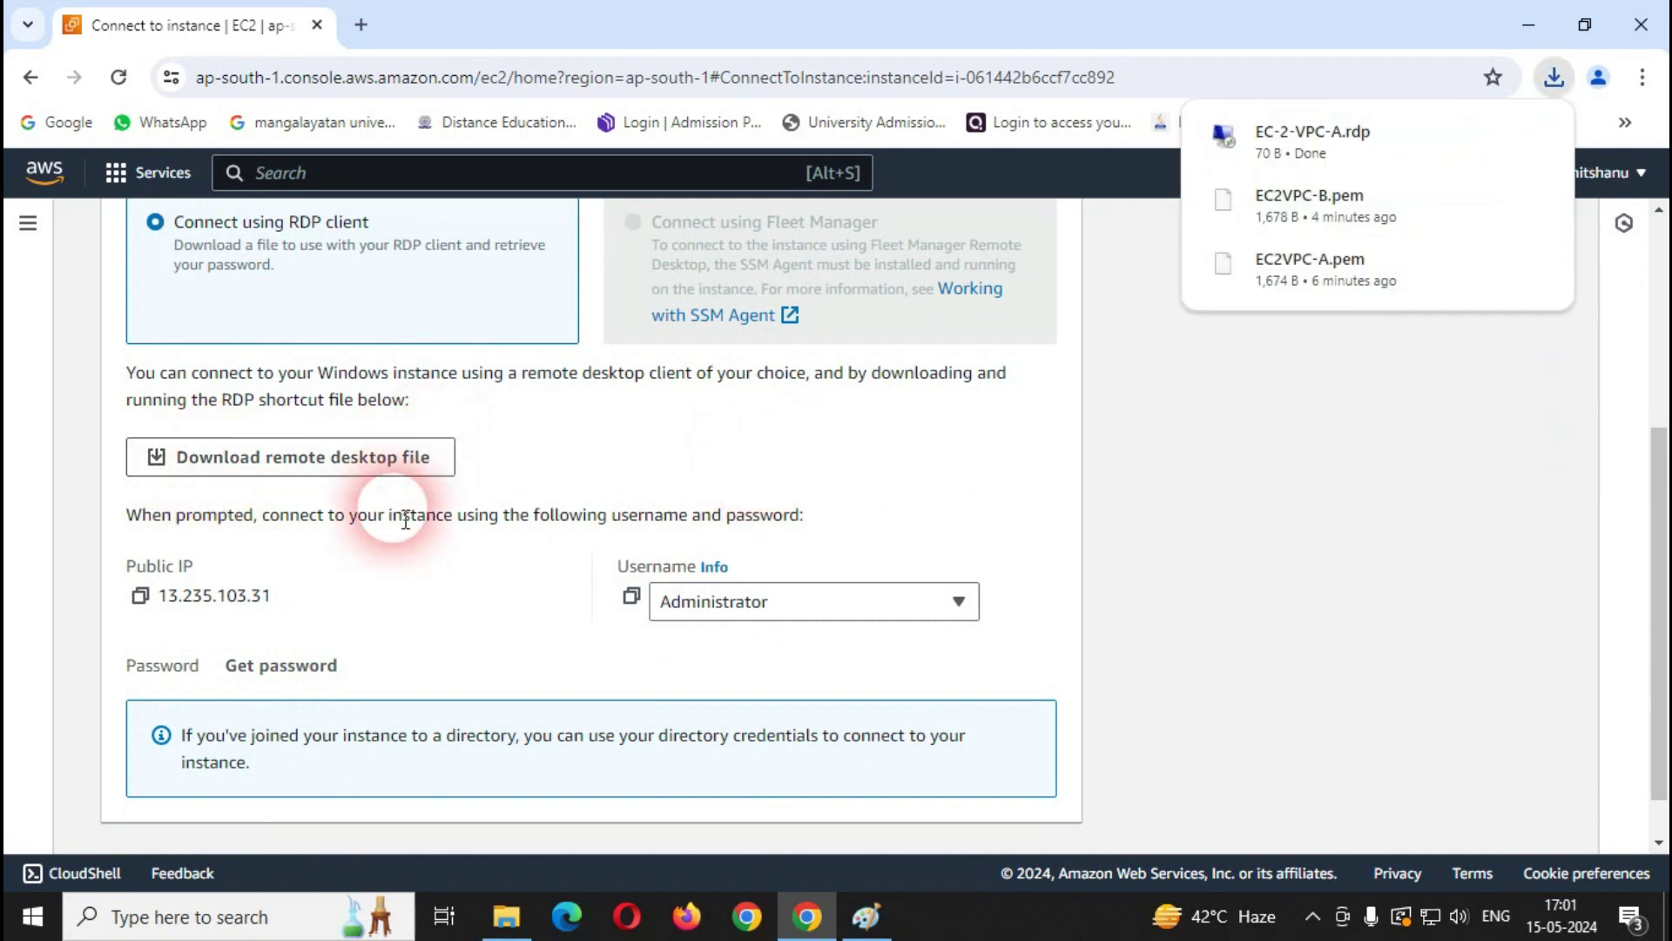
Step: Decrypt EC-2-VPC-A's Windows administrator password with the key file EC2VPC-A.pem from Downloads and copy the password
{"action": "left_click", "coordinate": [280, 667]}
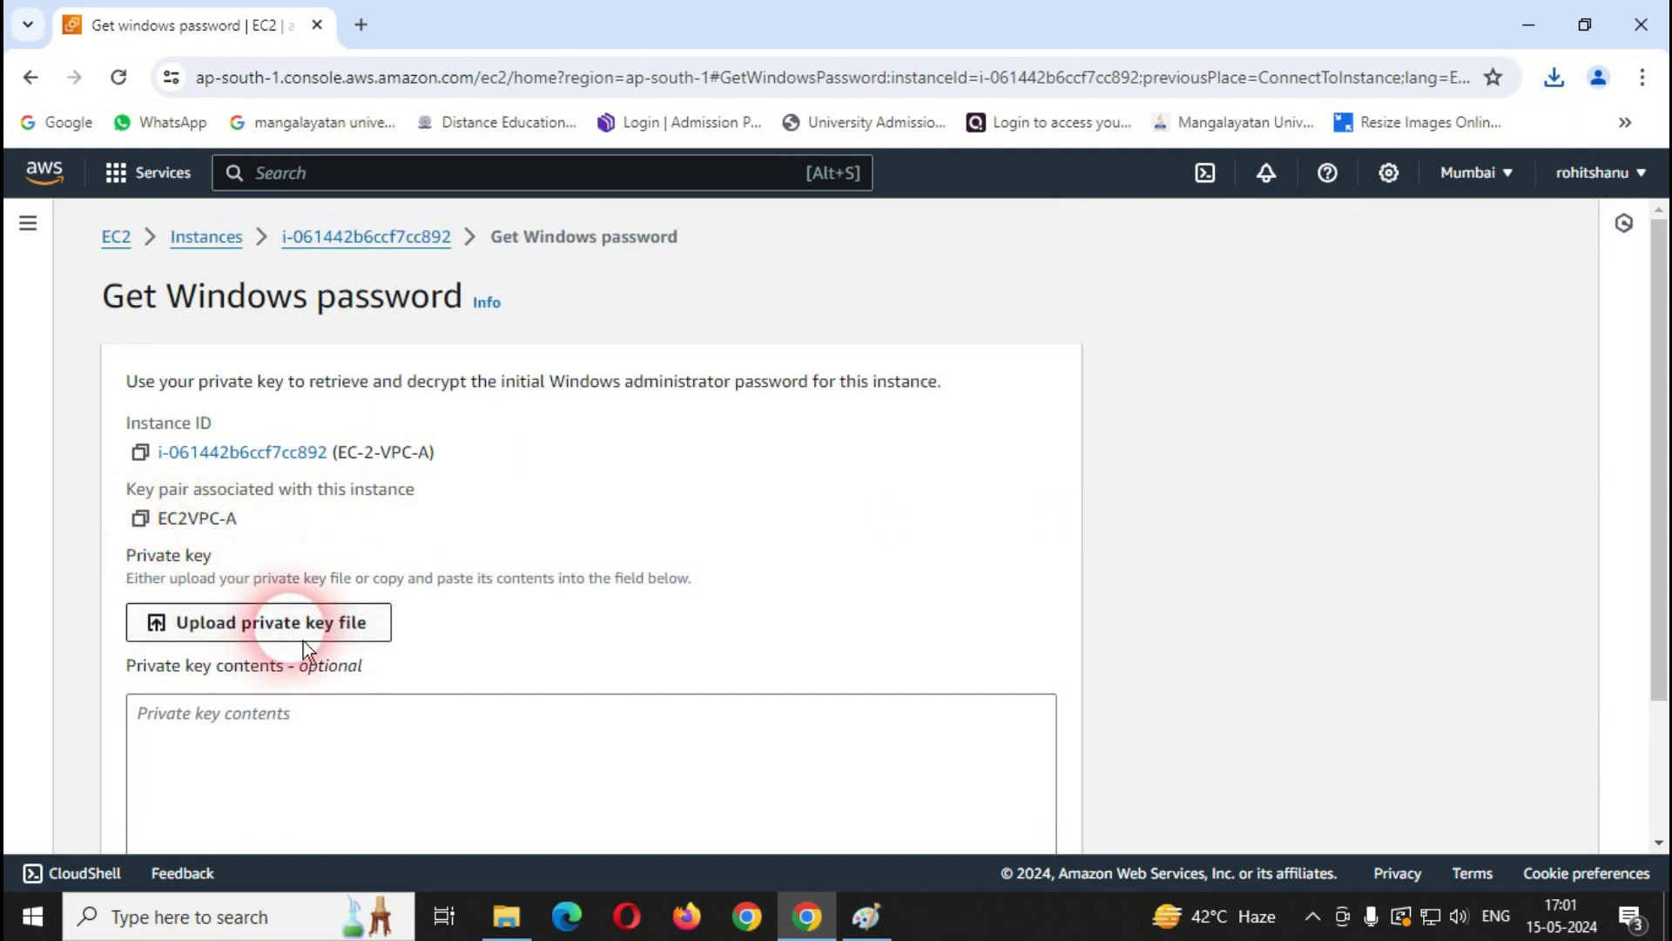
{"action": "left_click", "coordinate": [327, 618]}
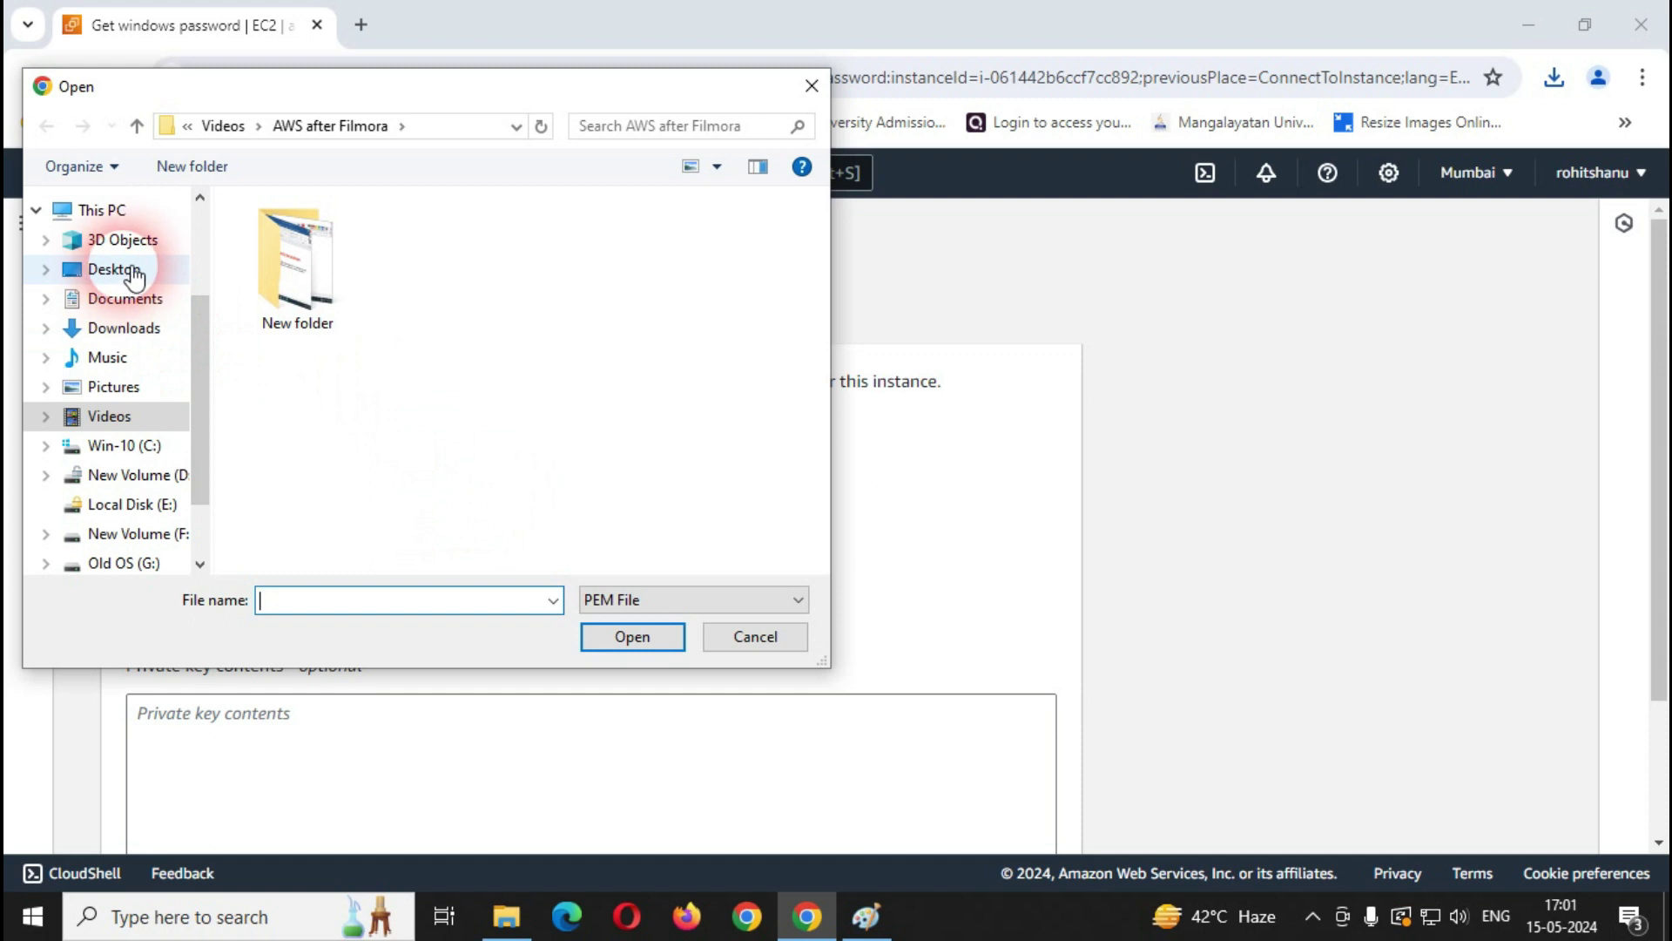
{"action": "left_click", "coordinate": [131, 329]}
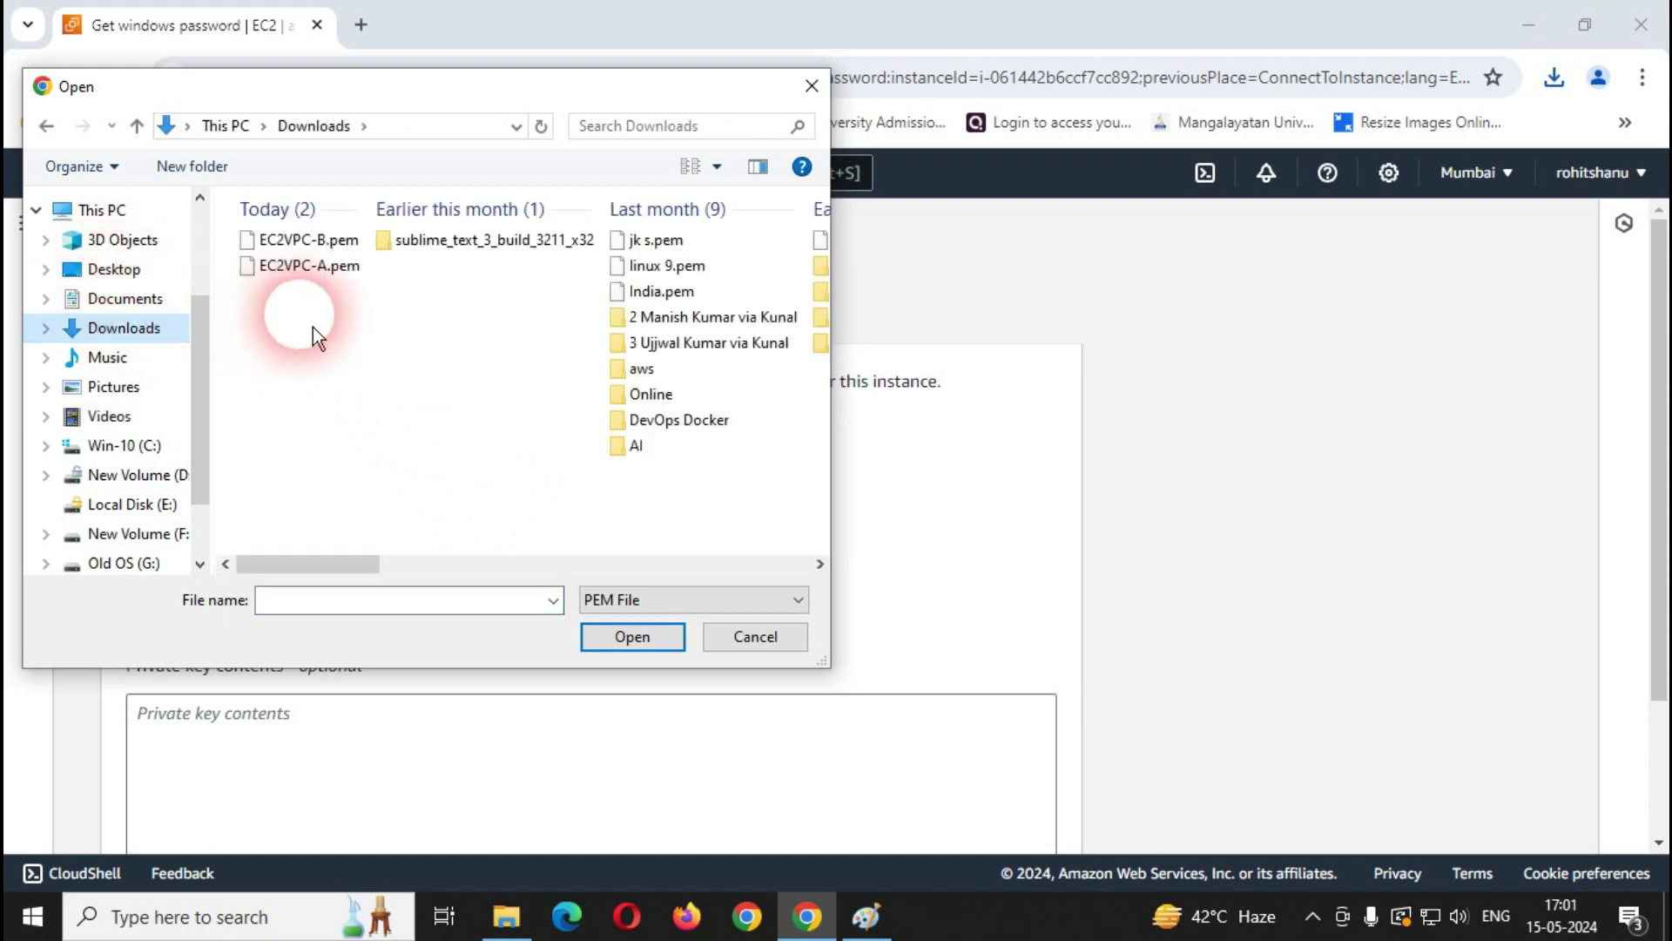
{"action": "double_click", "coordinate": [335, 270]}
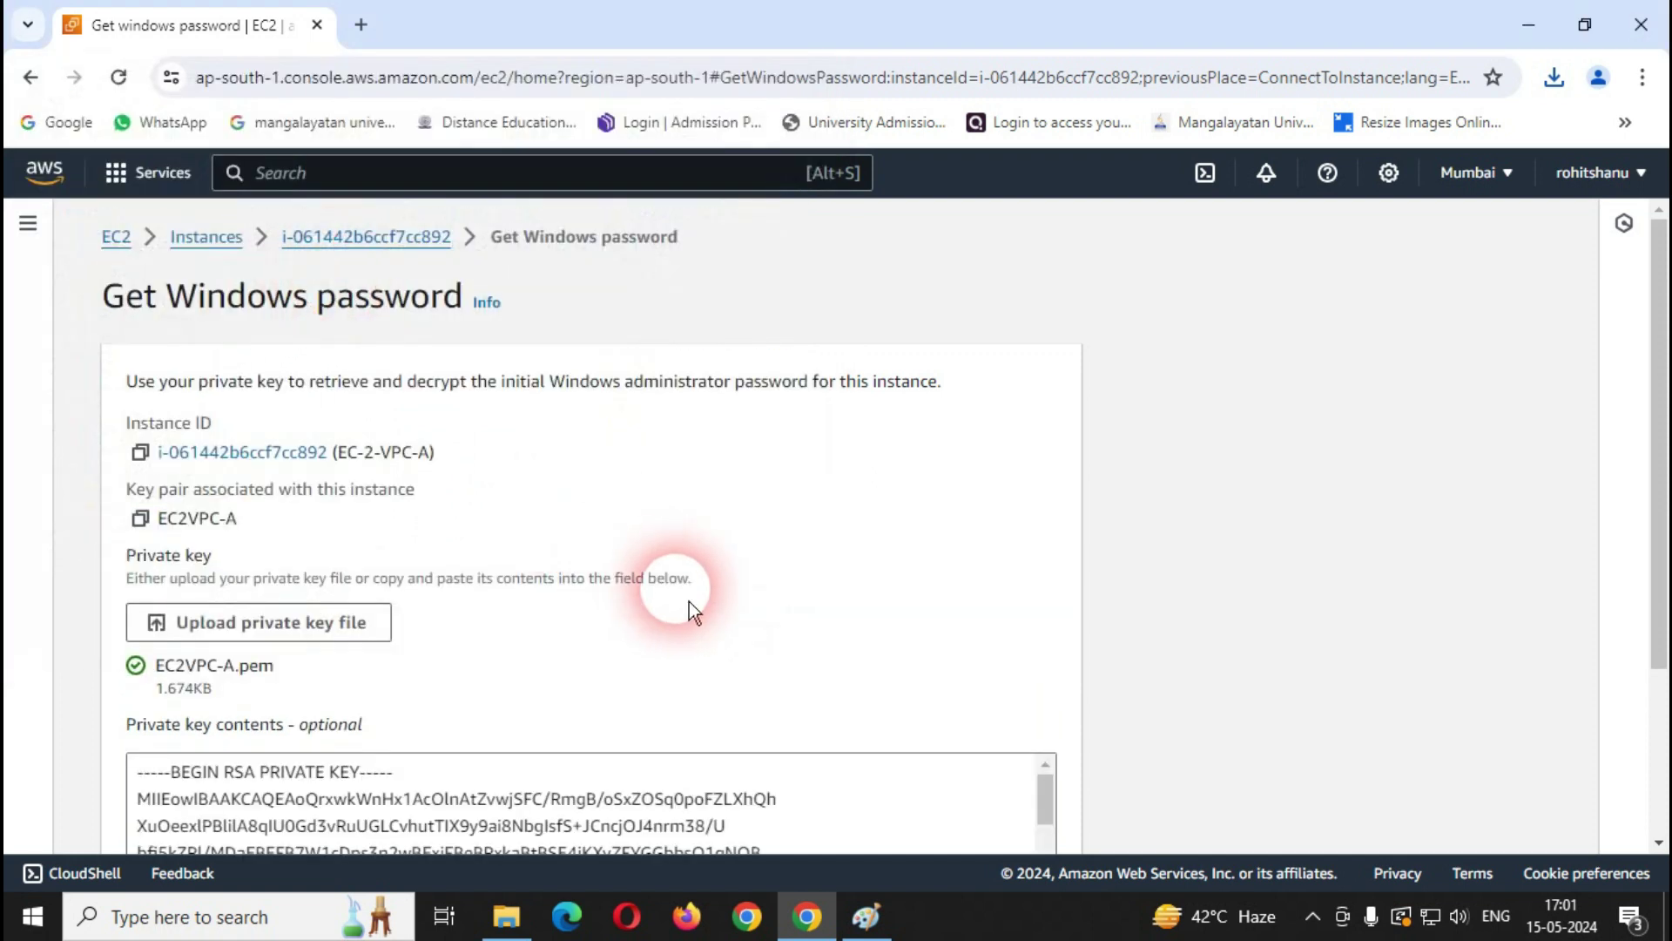
{"action": "scroll", "coordinate": [688, 601], "scroll_direction": "down", "scroll_amount": 3}
{"action": "left_click", "coordinate": [975, 815]}
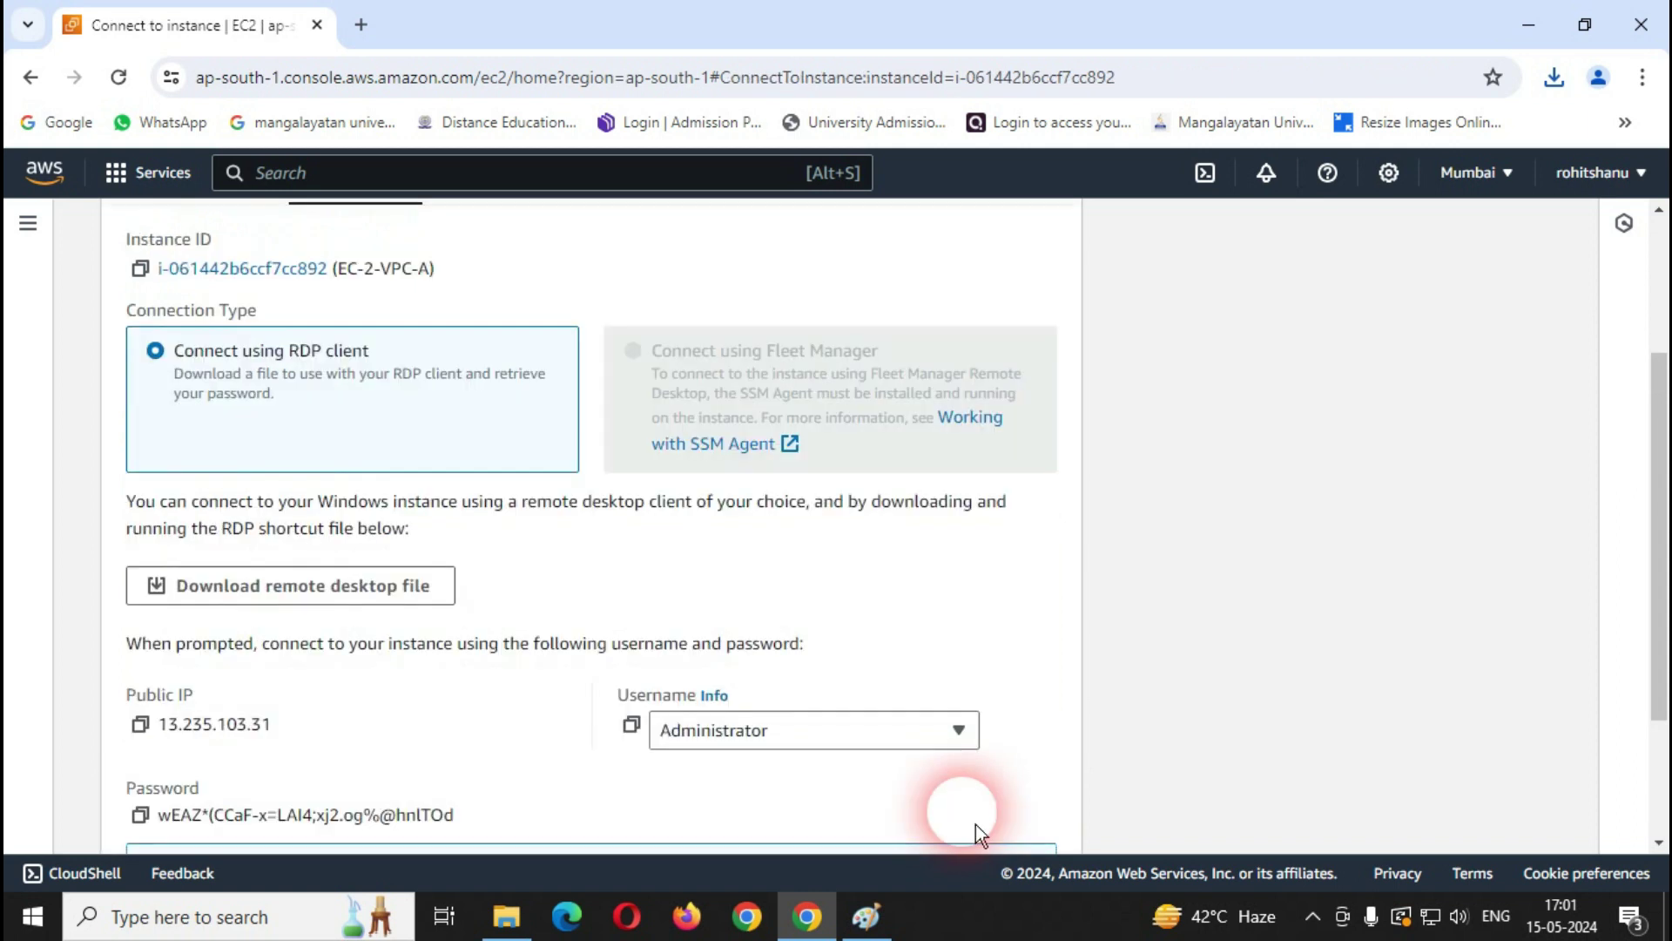
{"action": "scroll", "coordinate": [526, 728], "scroll_direction": "down", "scroll_amount": 2}
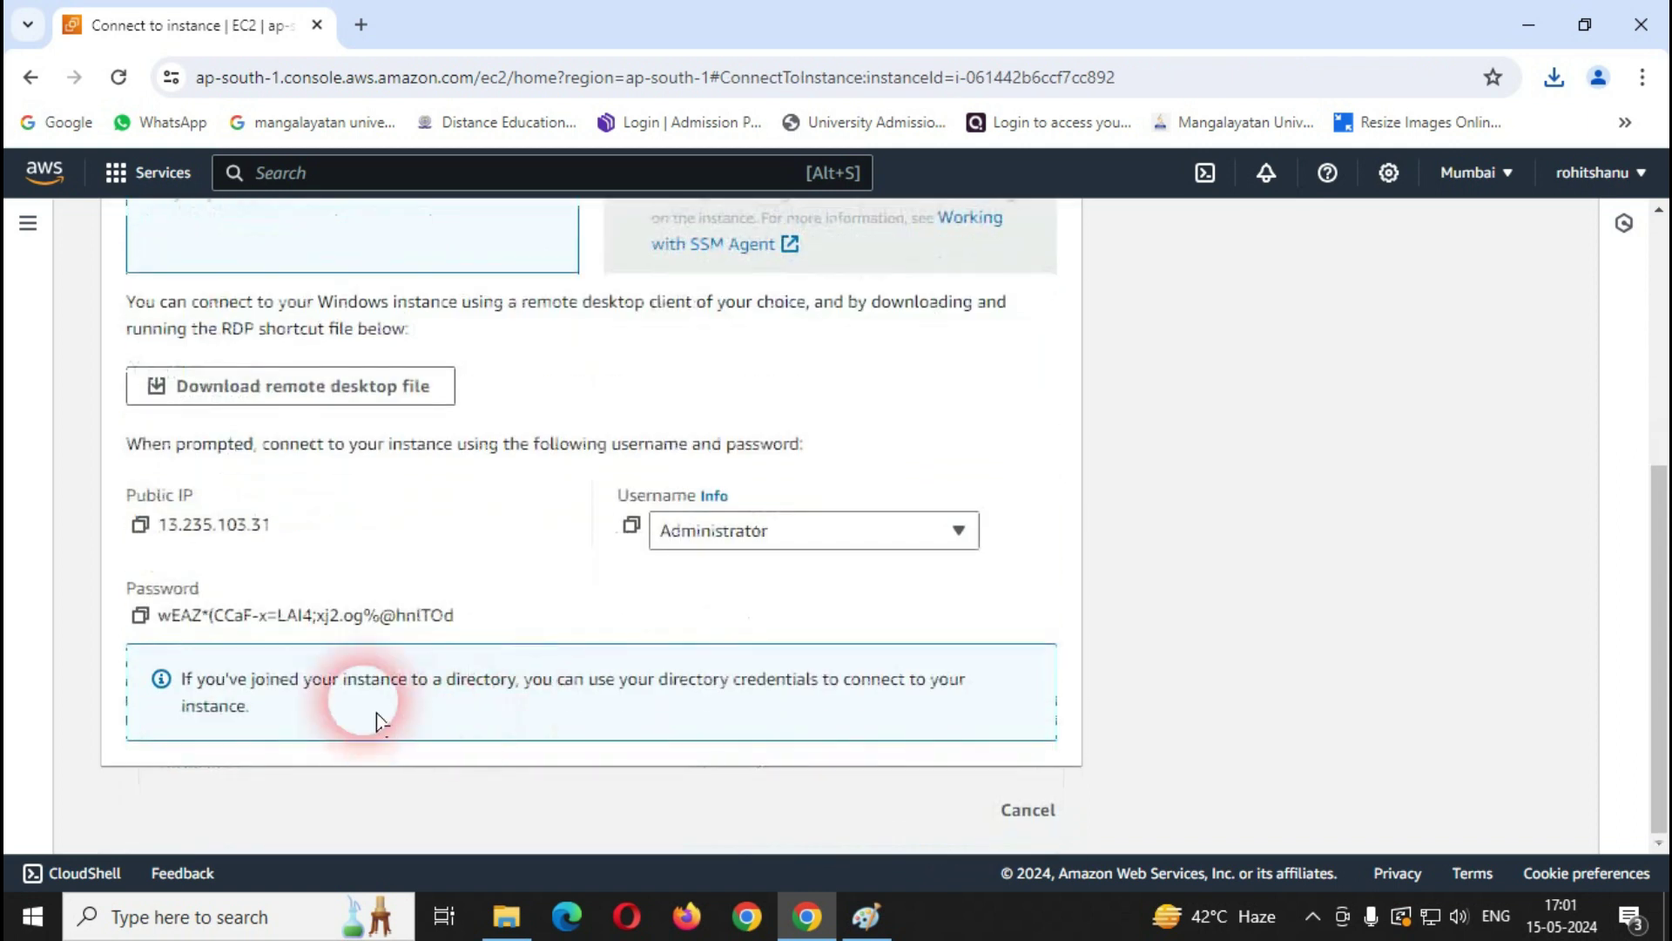
{"action": "left_click", "coordinate": [145, 616]}
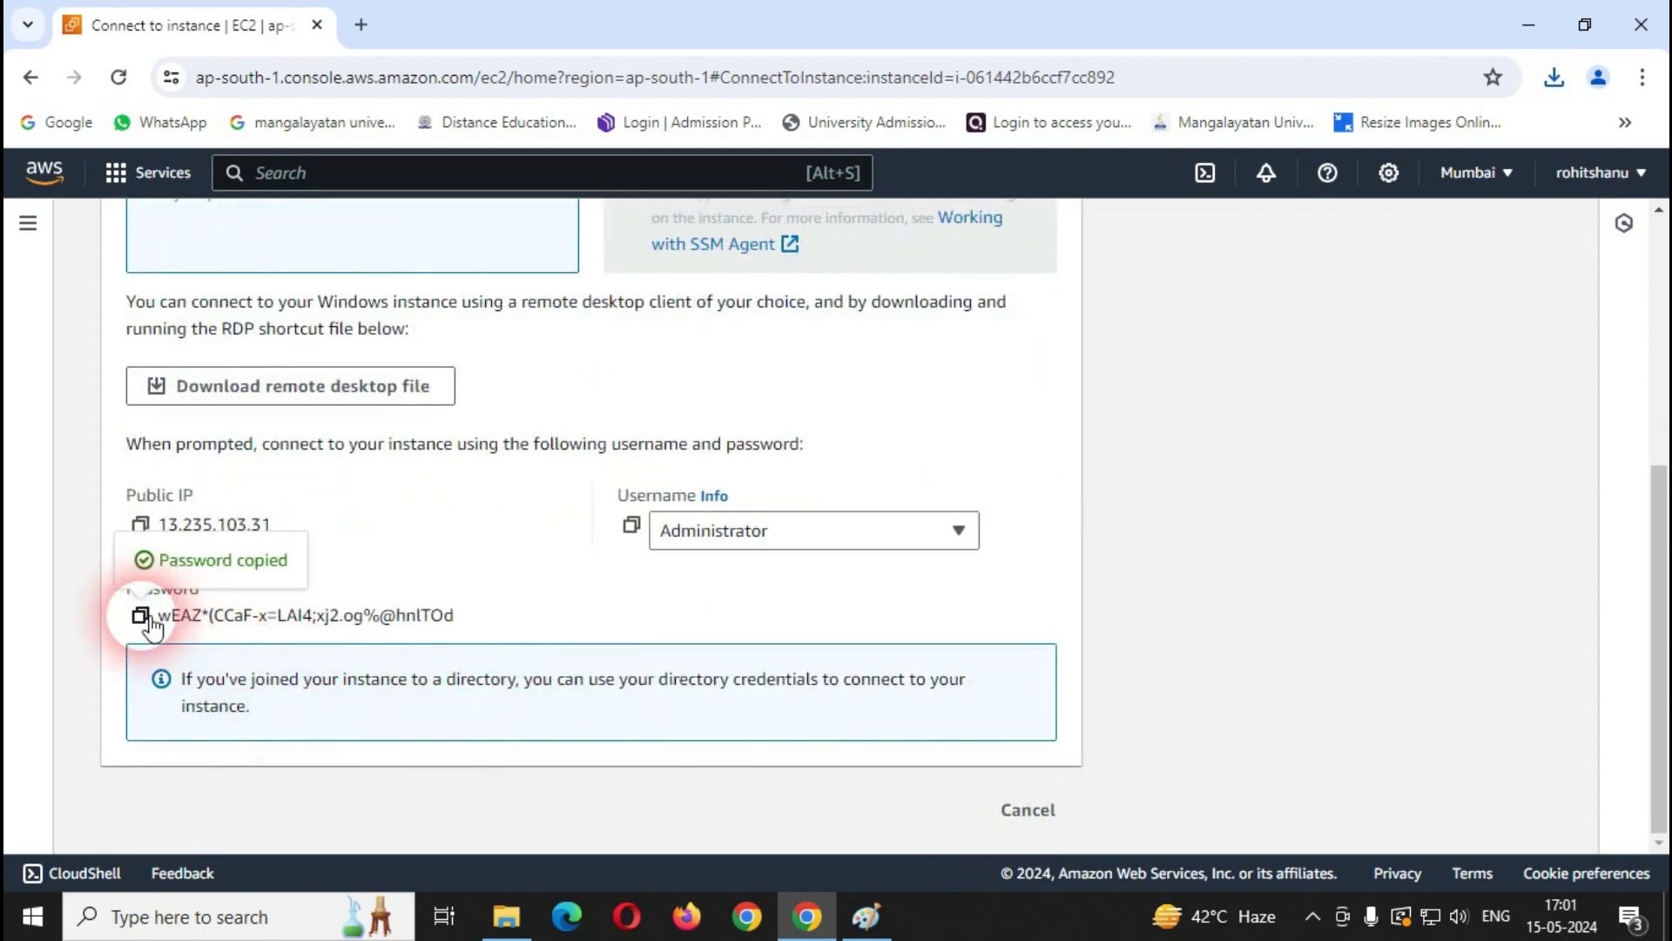
Step: Open the downloaded EC-2-VPC-A.rdp, accept the connection, and sign in by pasting the administrator password
{"action": "left_click", "coordinate": [1559, 87]}
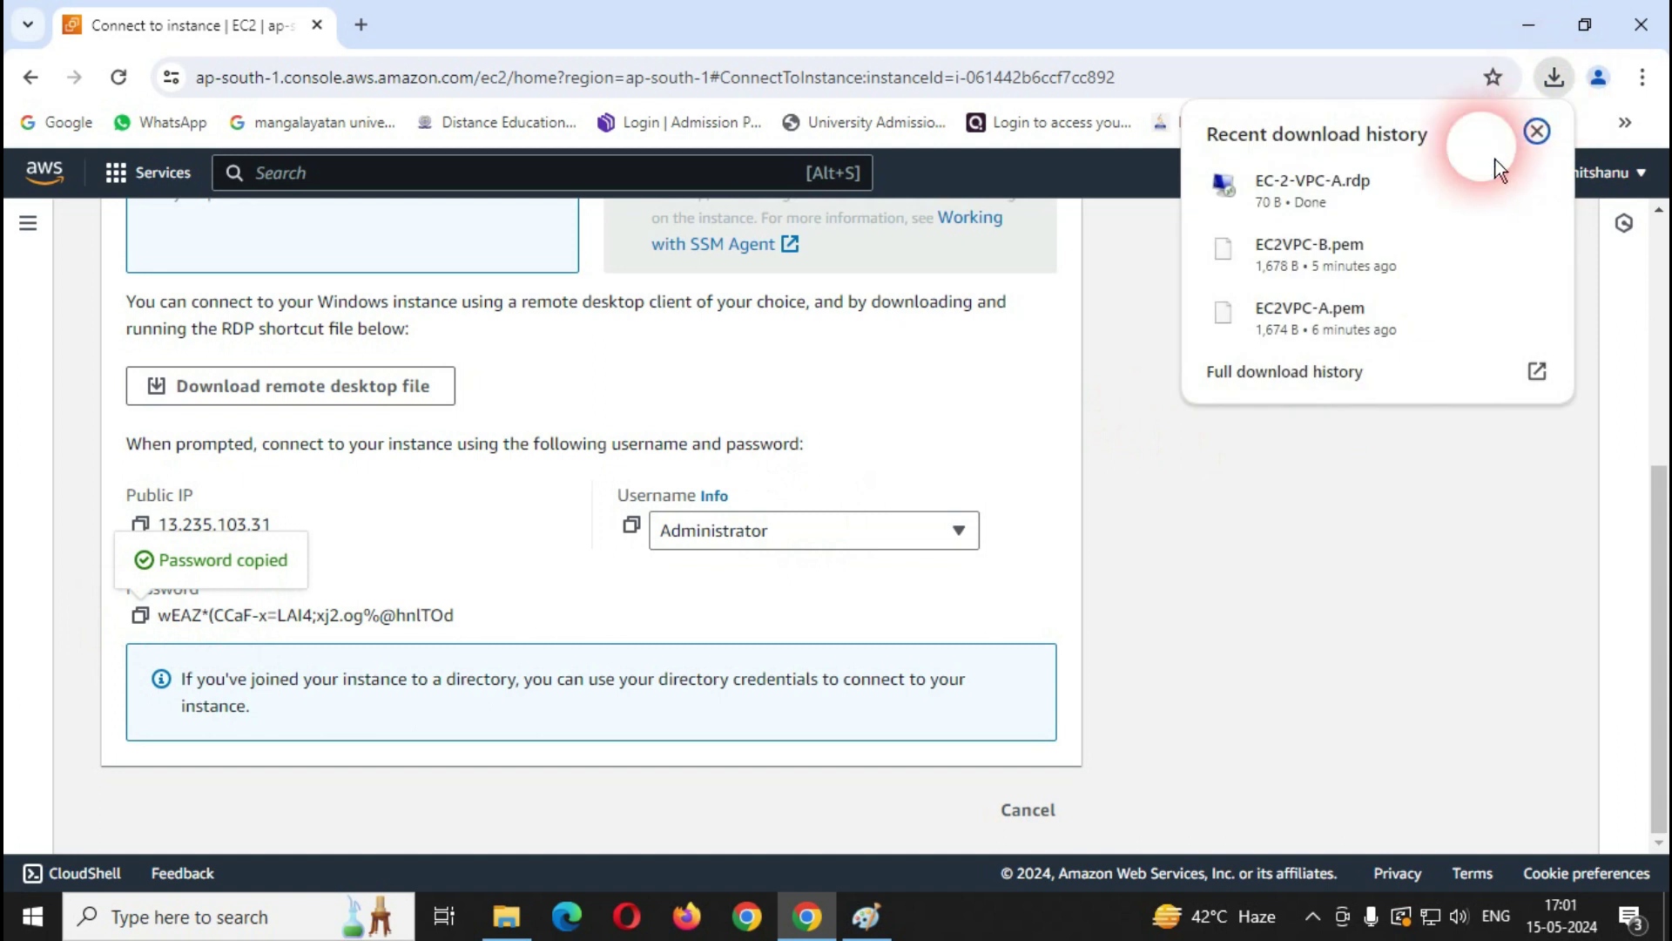
{"action": "left_click", "coordinate": [1322, 200]}
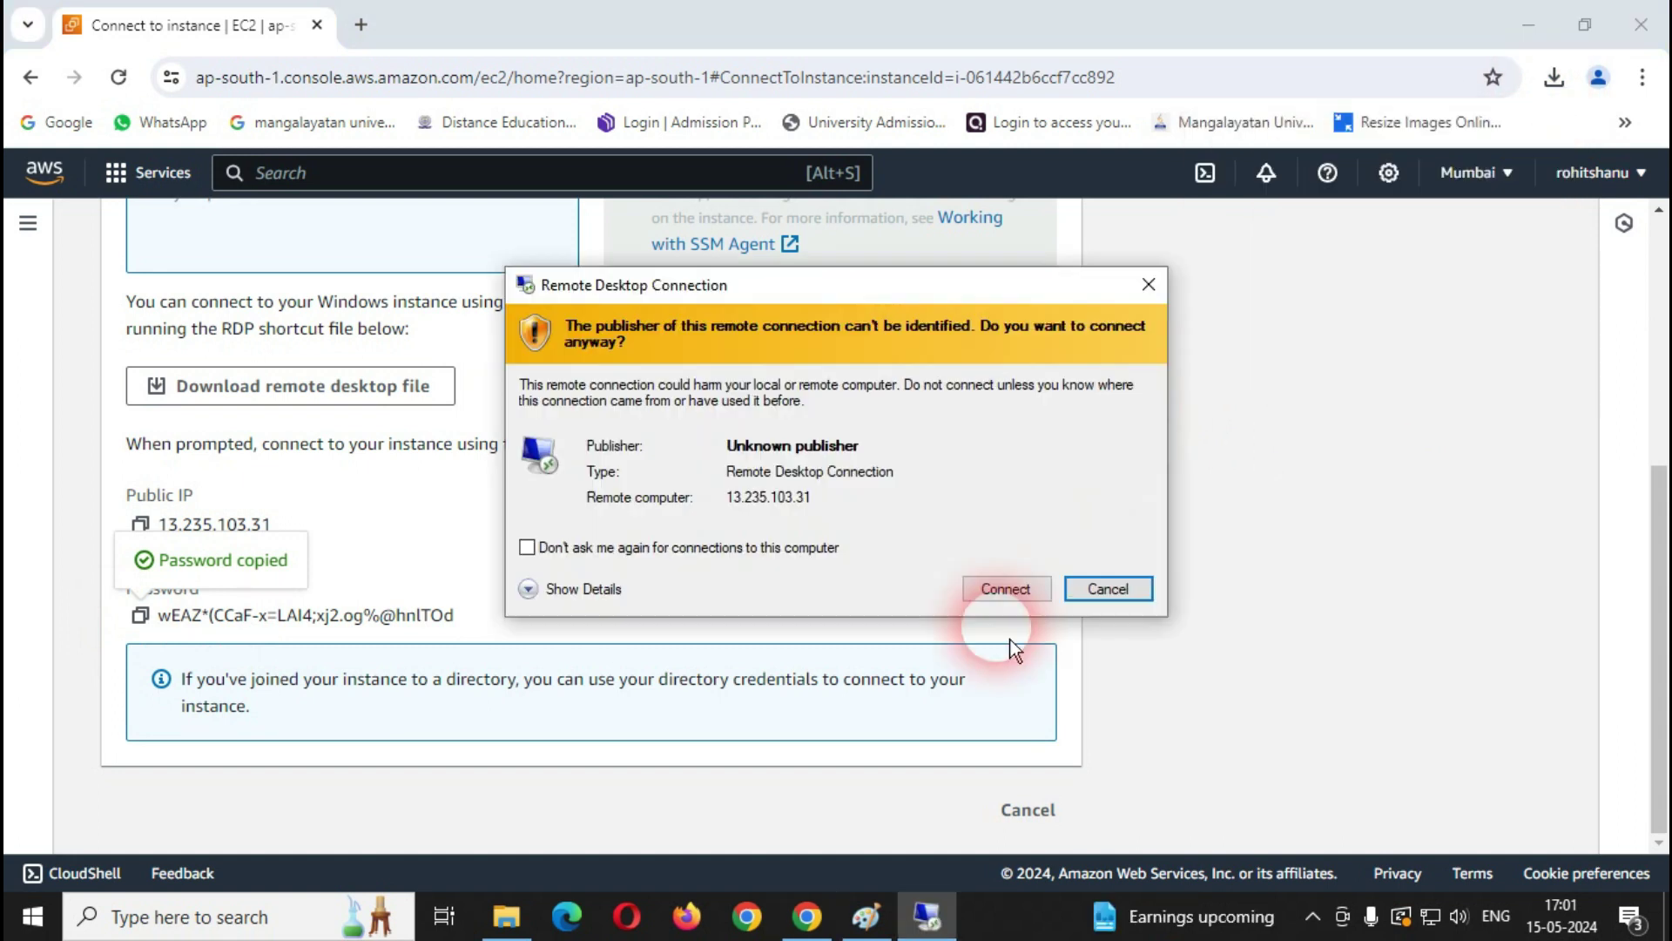
{"action": "left_click", "coordinate": [1020, 600]}
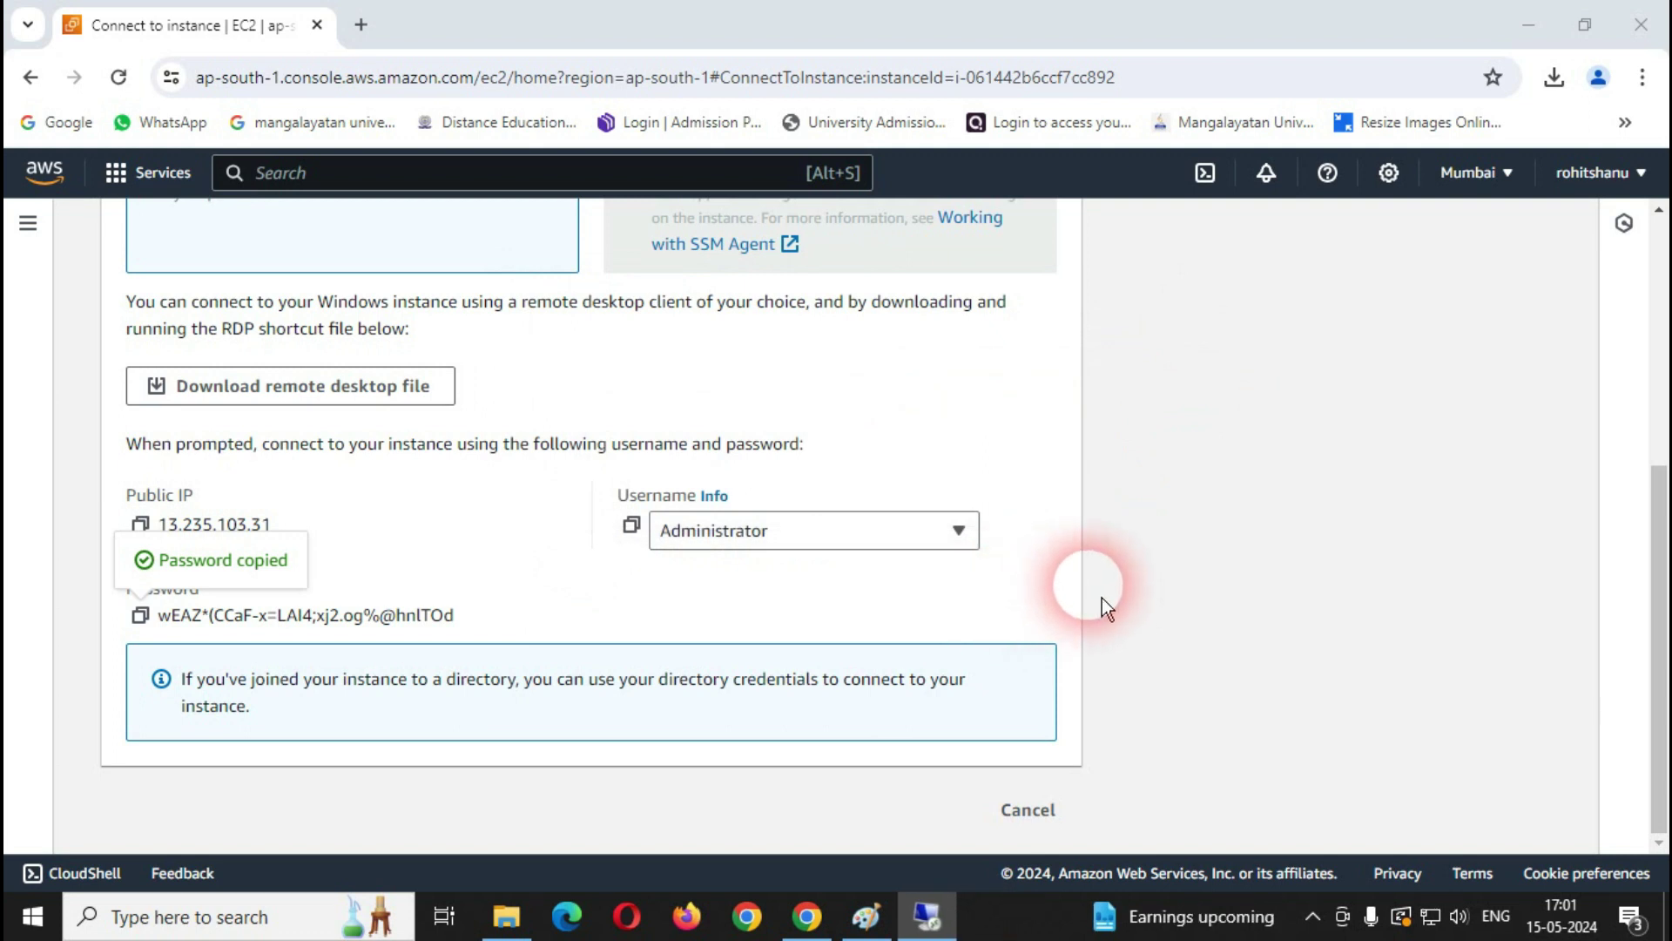
{"action": "key", "text": "ctrl+v"}
{"action": "left_click", "coordinate": [751, 663]}
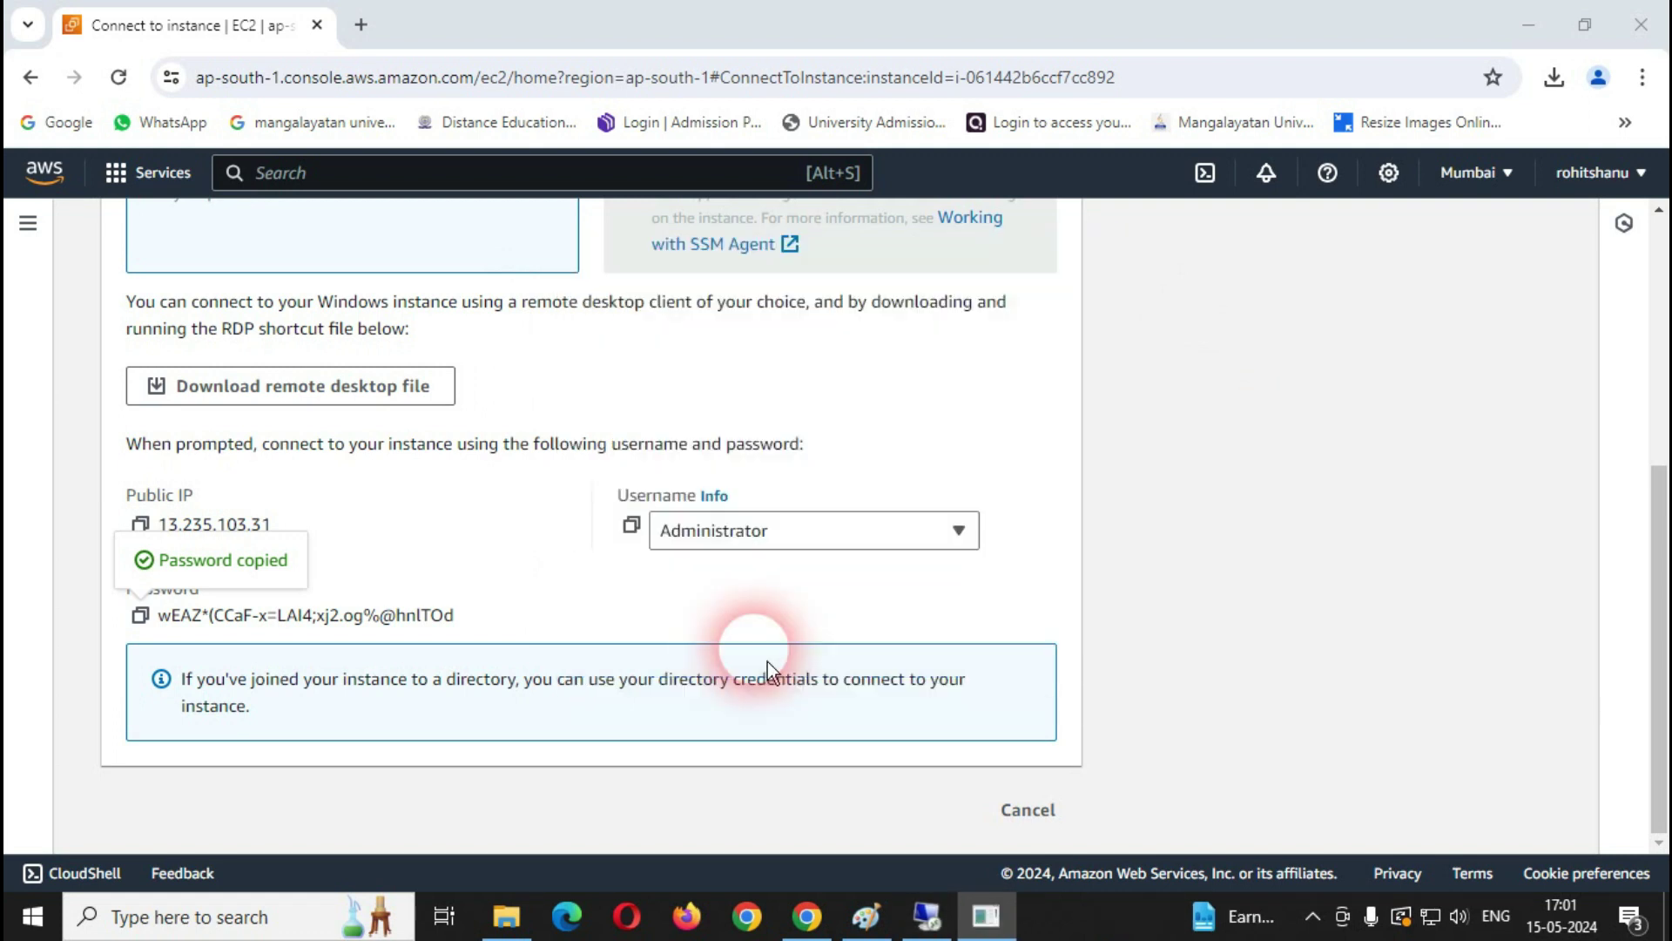
{"action": "left_click", "coordinate": [925, 666]}
{"action": "left_click", "coordinate": [934, 667]}
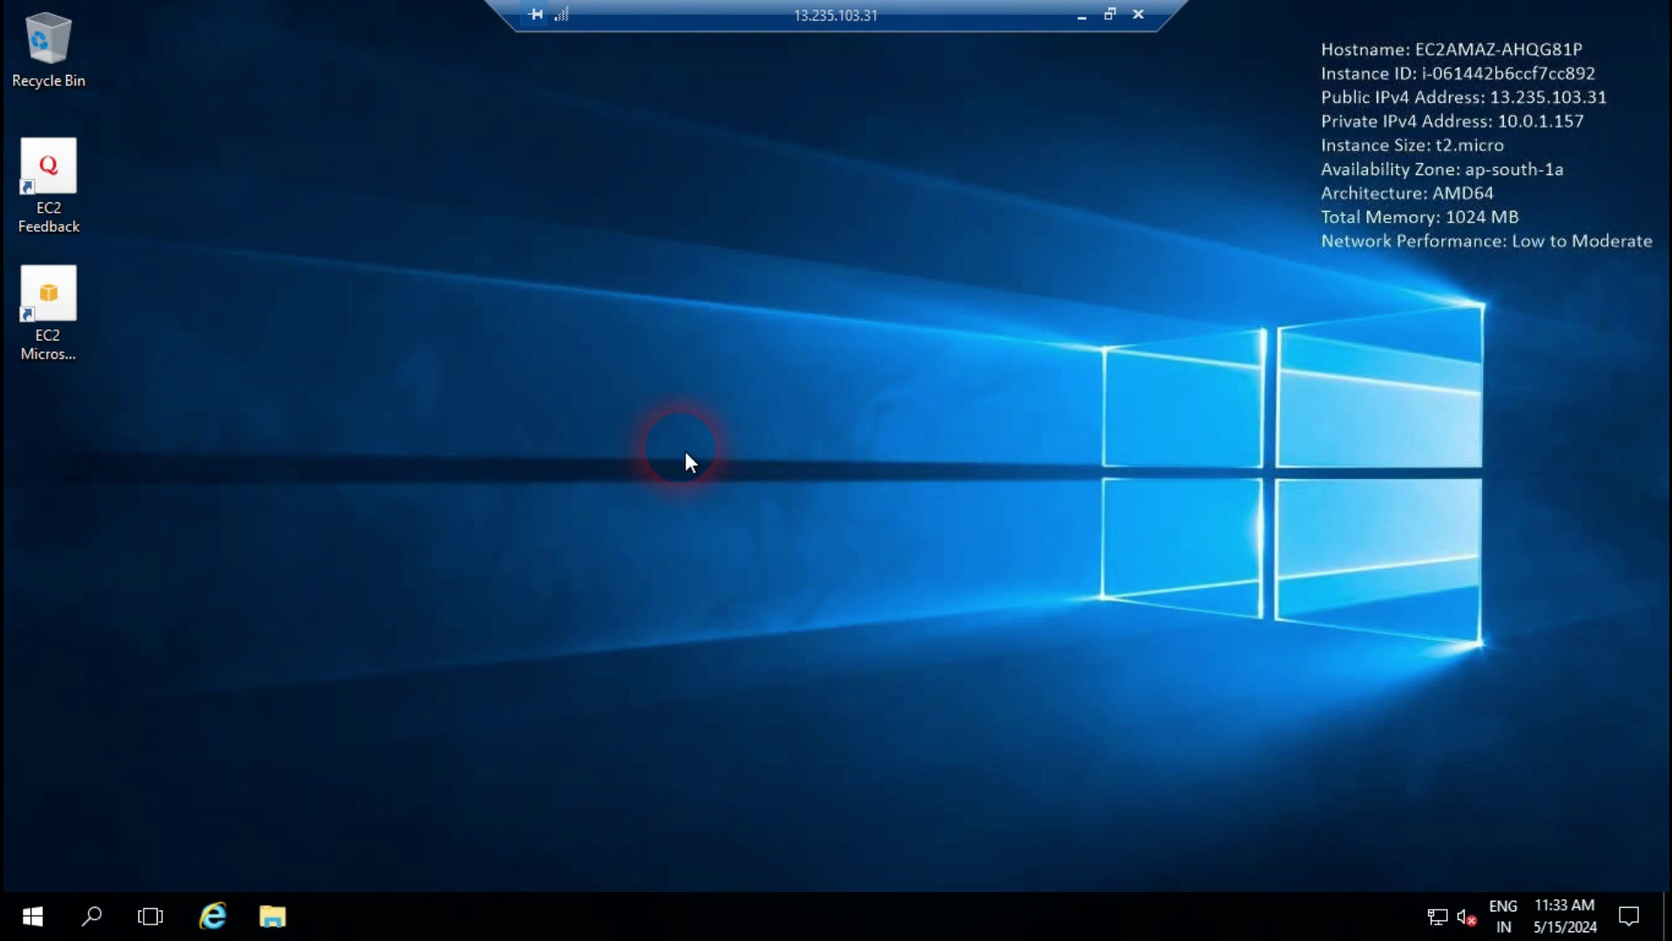
Step: Run MSTSC on the EC-2-VPC-A desktop to open Remote Desktop Connection
{"action": "key", "text": "super+r"}
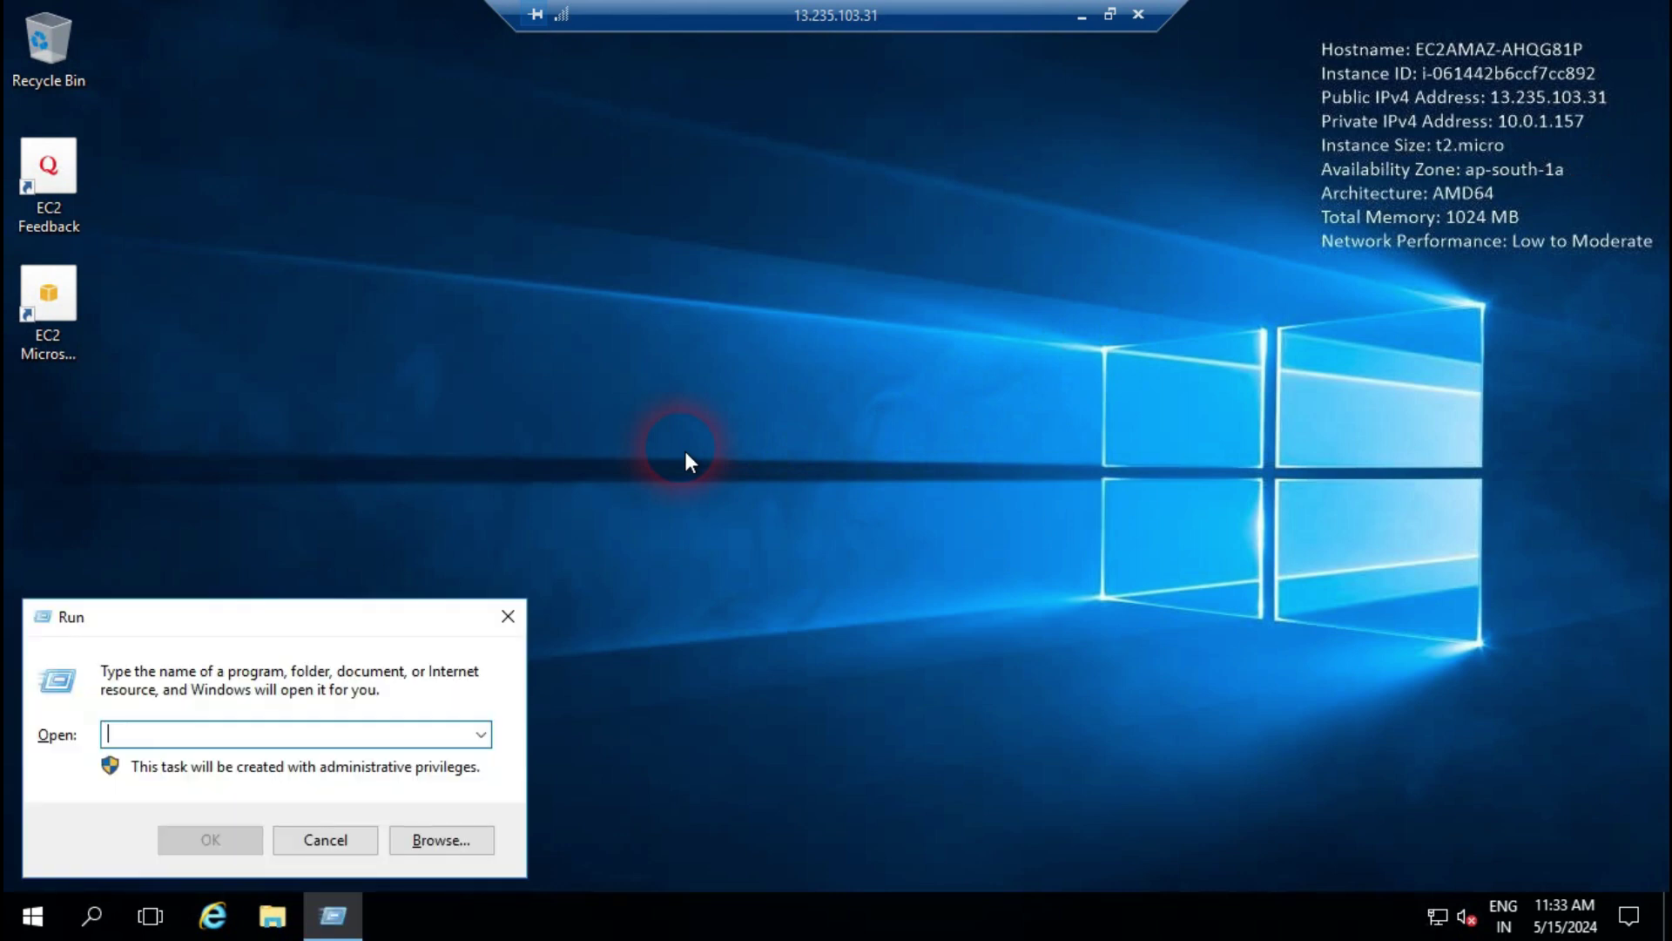
{"action": "type", "text": "MSTSC"}
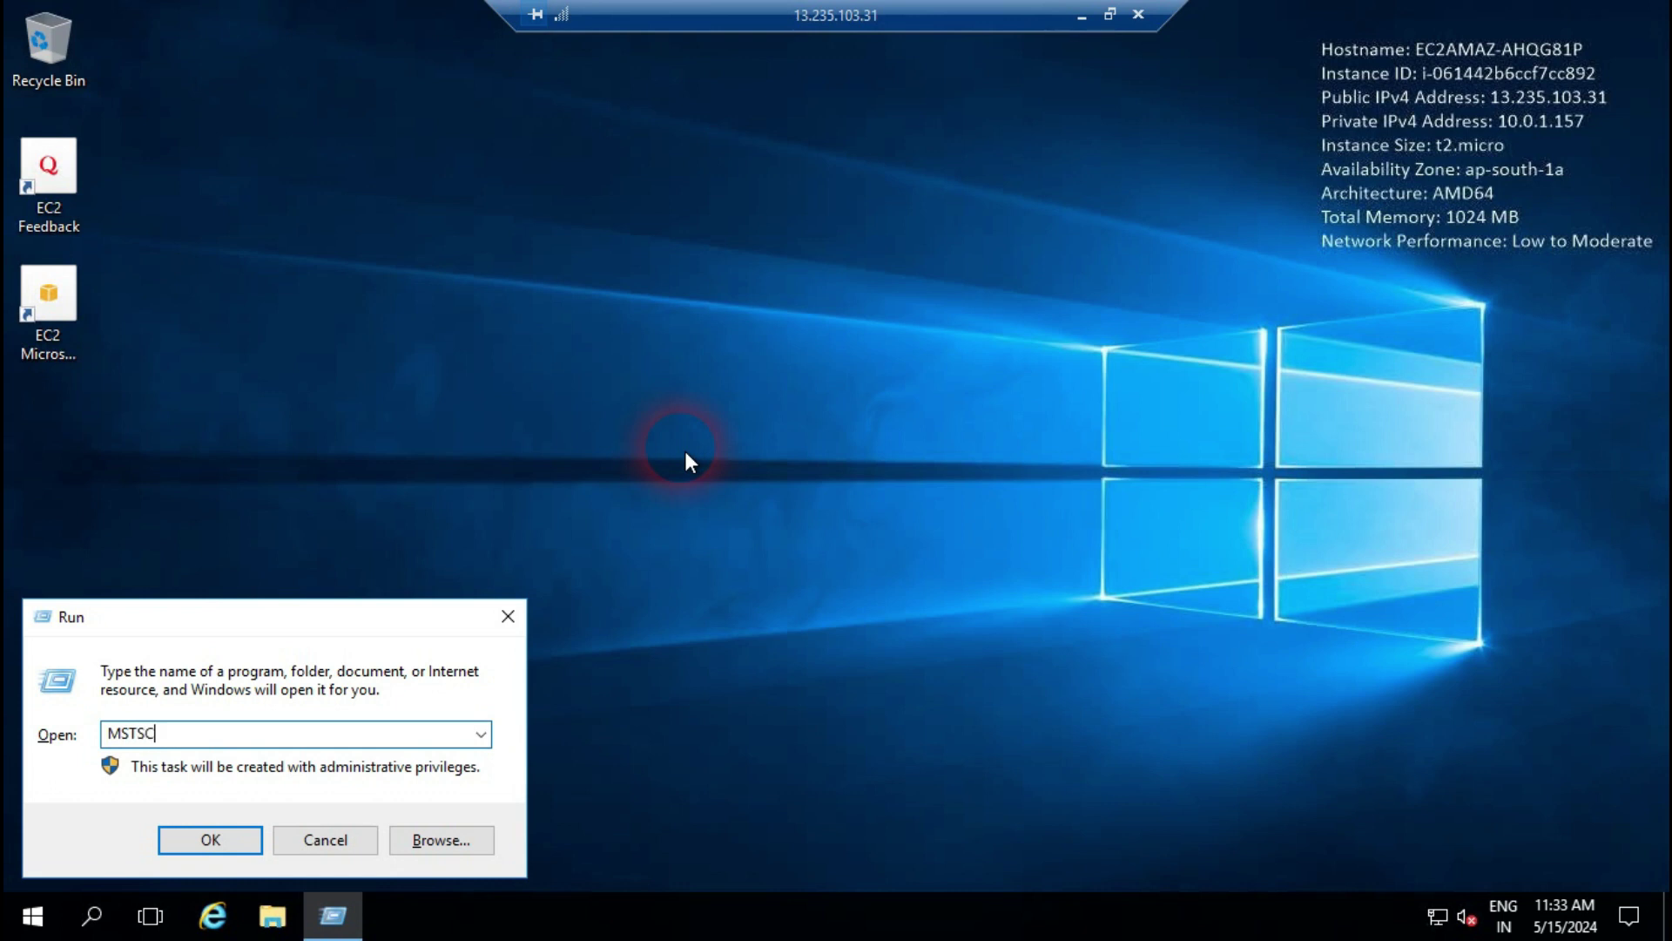
{"action": "key", "text": "Return"}
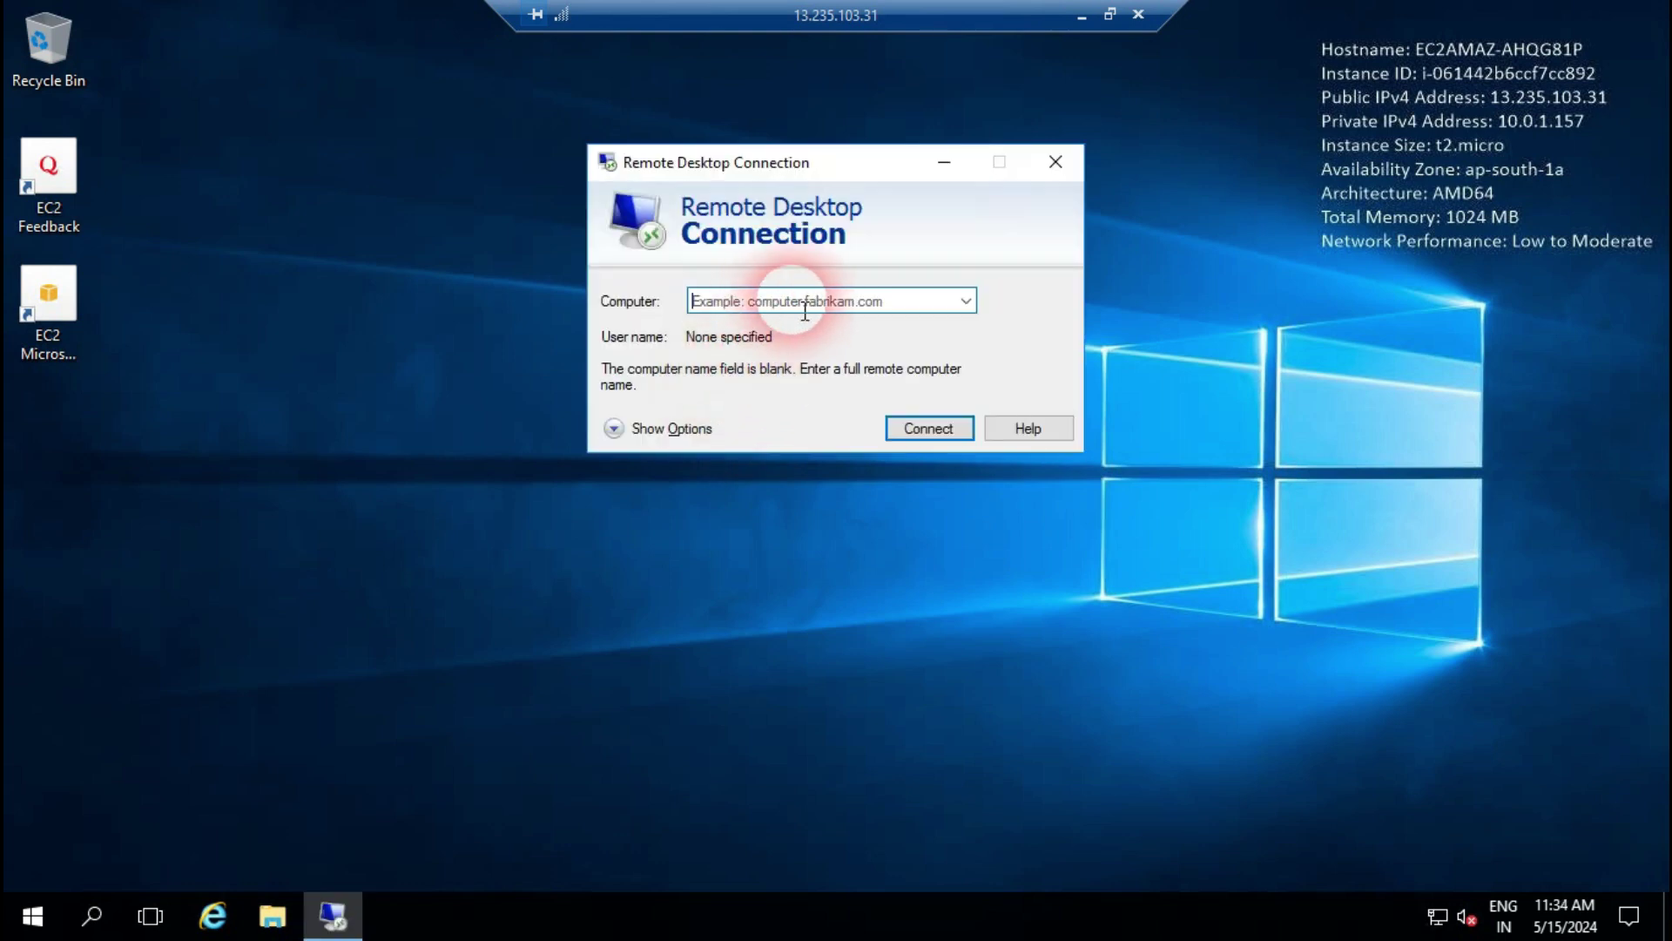
Step: Return to the EC2 instances list in Chrome and select EC-2-VPC-B to look up its private IPv4 address
{"action": "left_click", "coordinate": [1103, 24]}
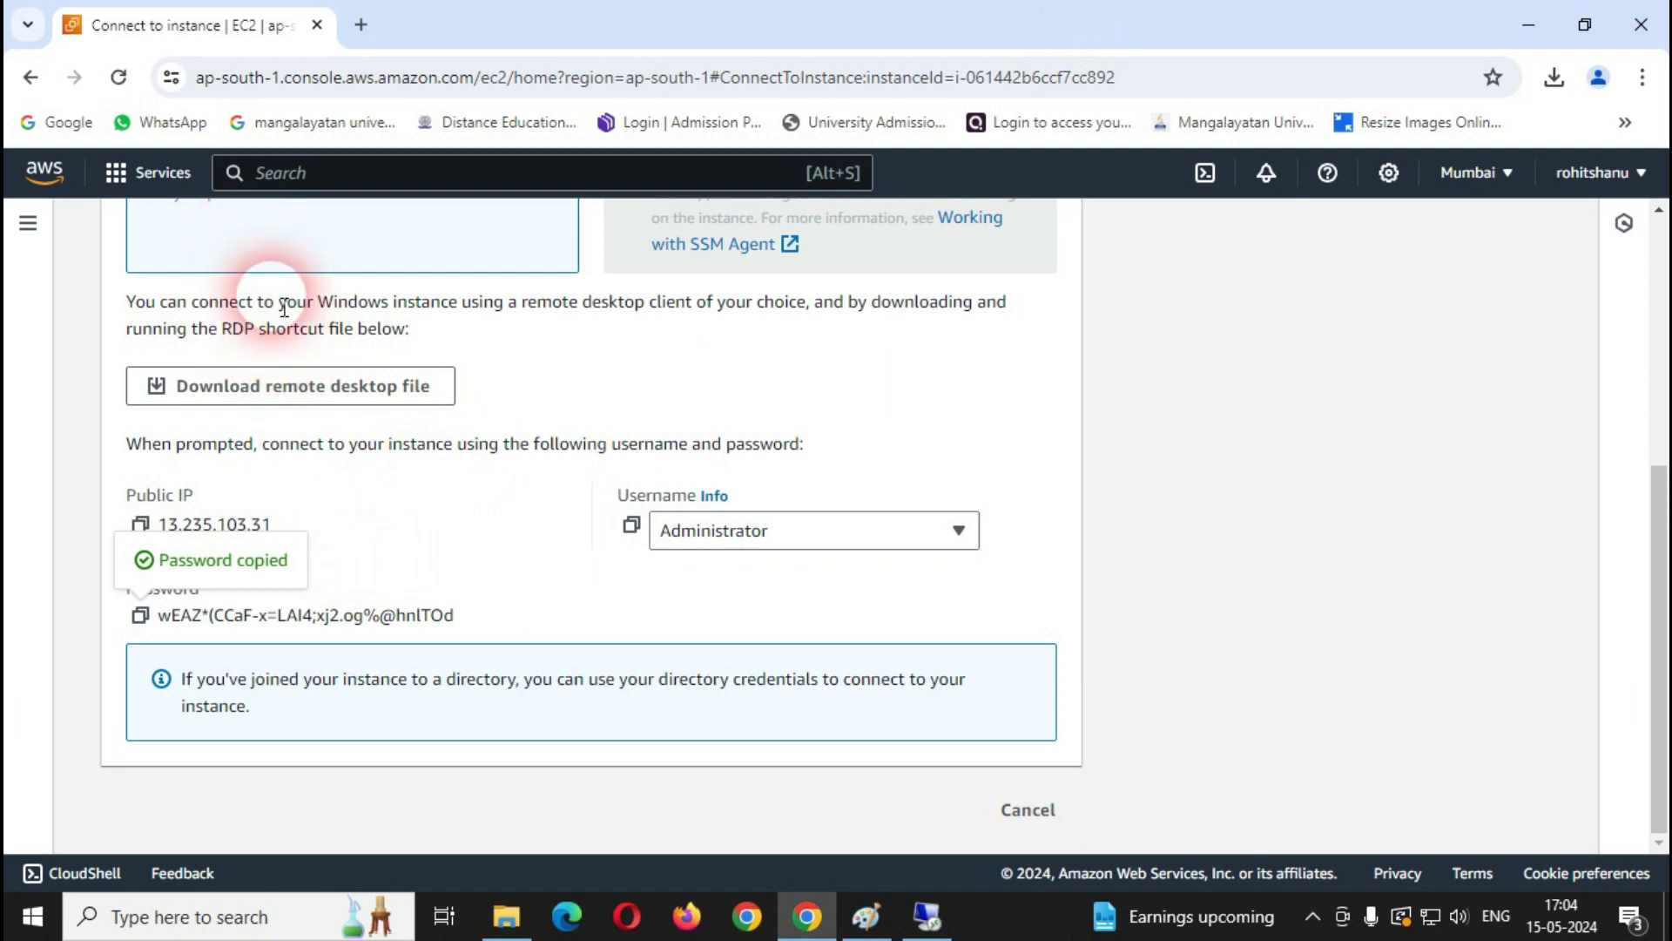
{"action": "scroll", "coordinate": [283, 309], "scroll_direction": "up", "scroll_amount": 5}
{"action": "left_click", "coordinate": [209, 236]}
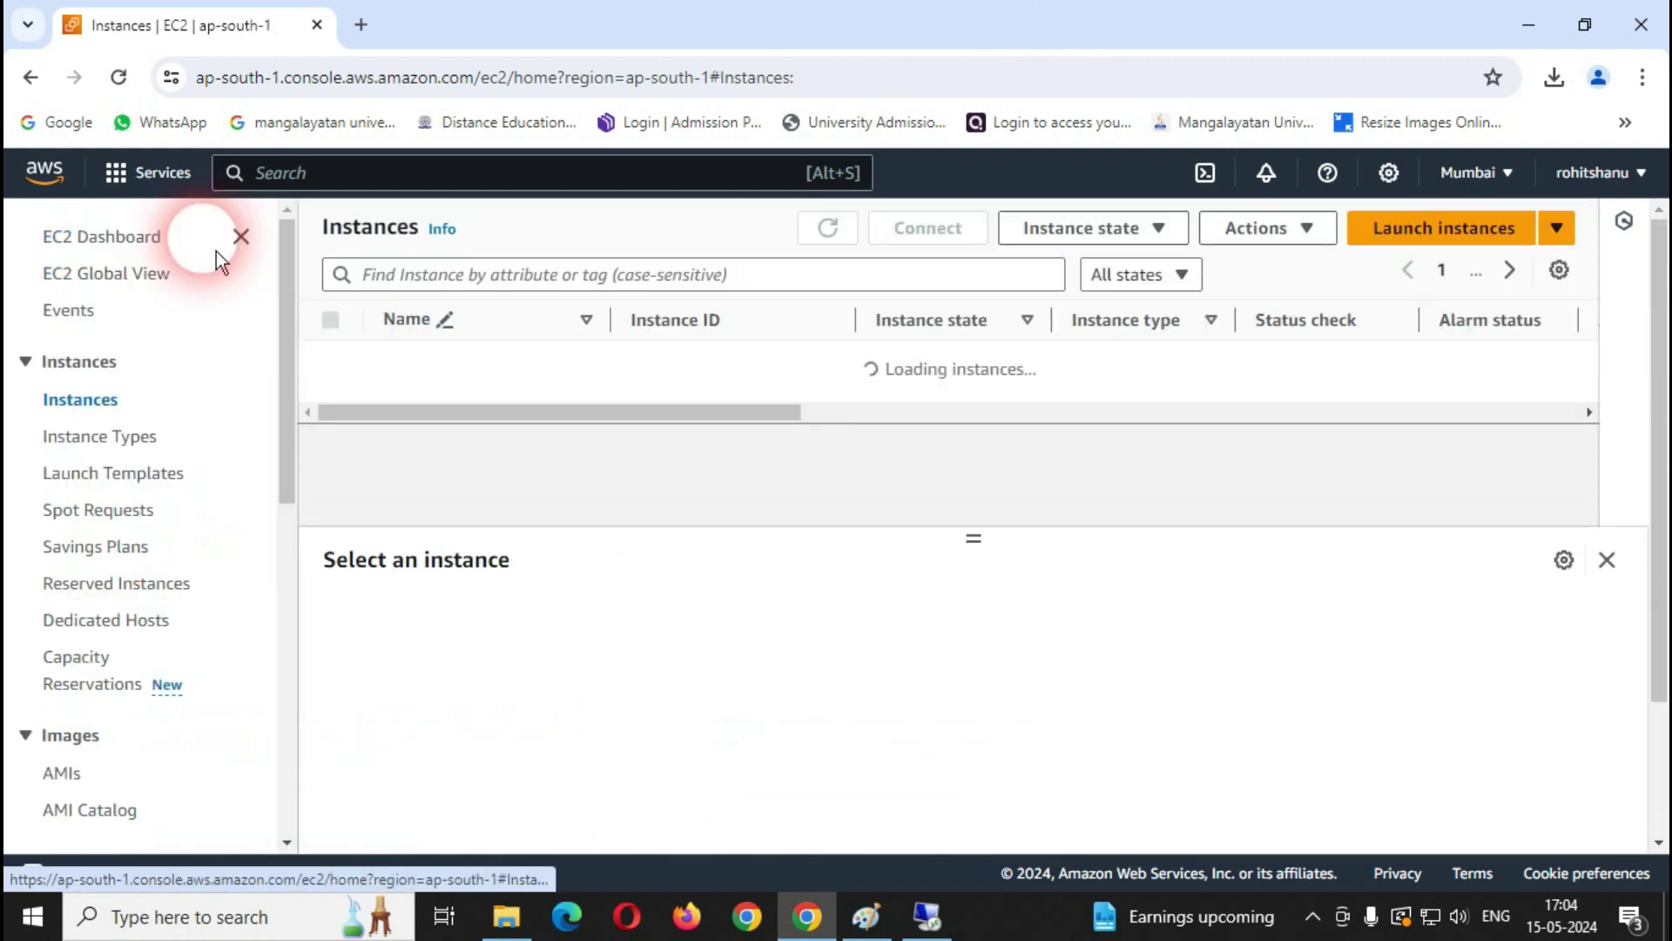
{"action": "left_click", "coordinate": [380, 407]}
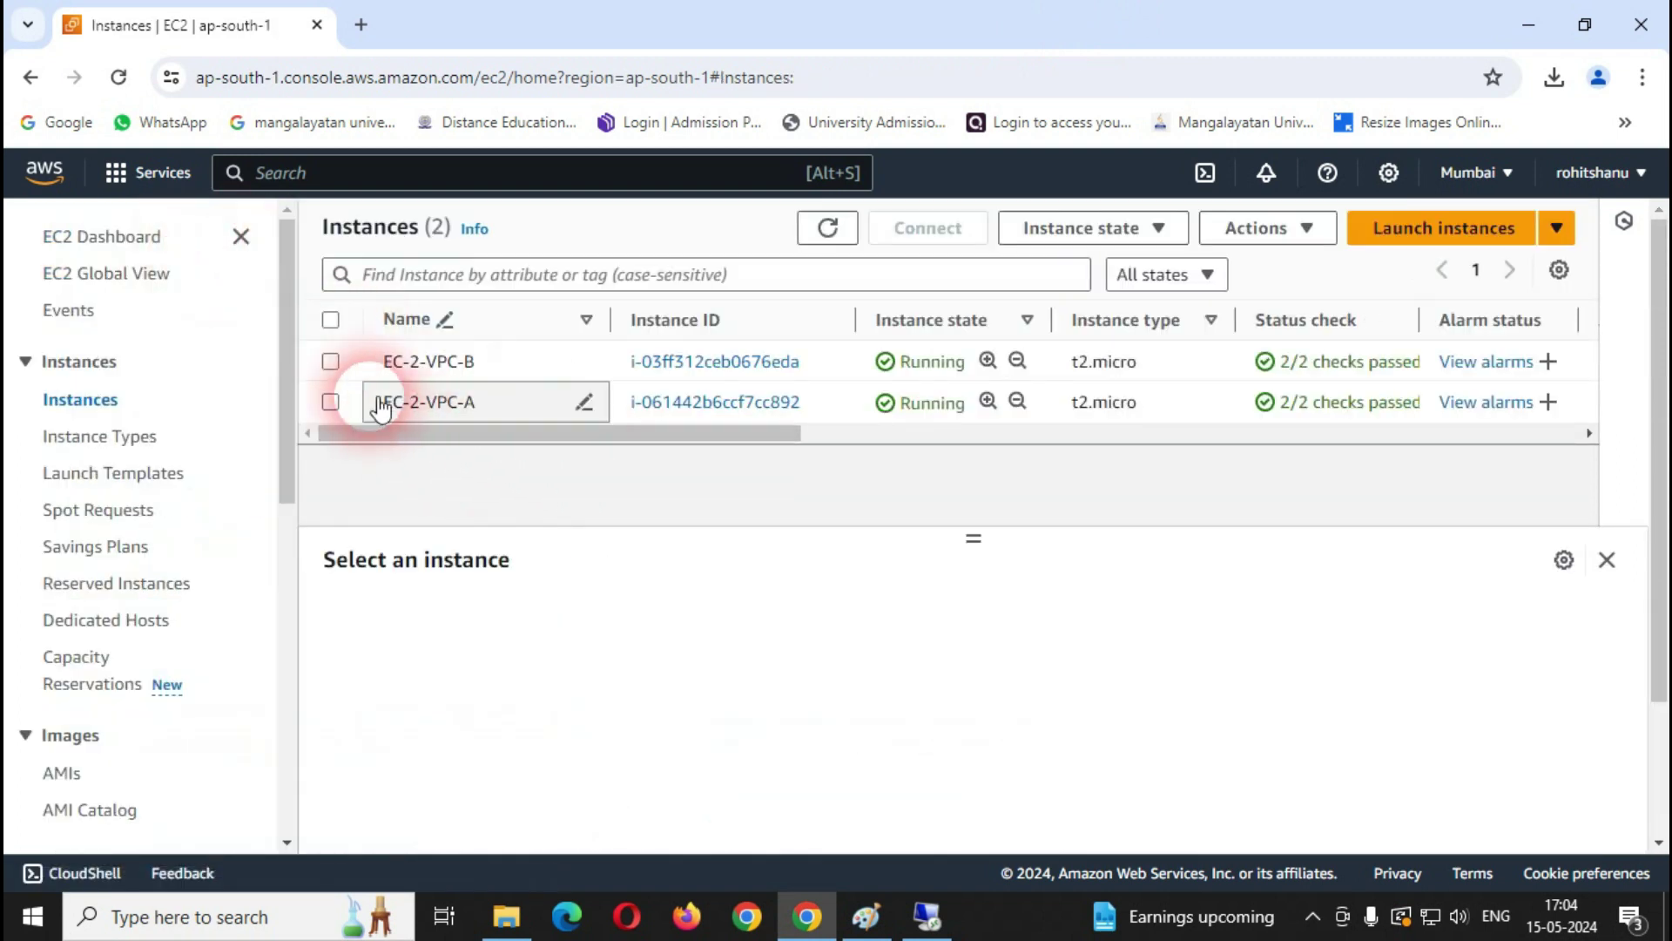
{"action": "left_click", "coordinate": [330, 361]}
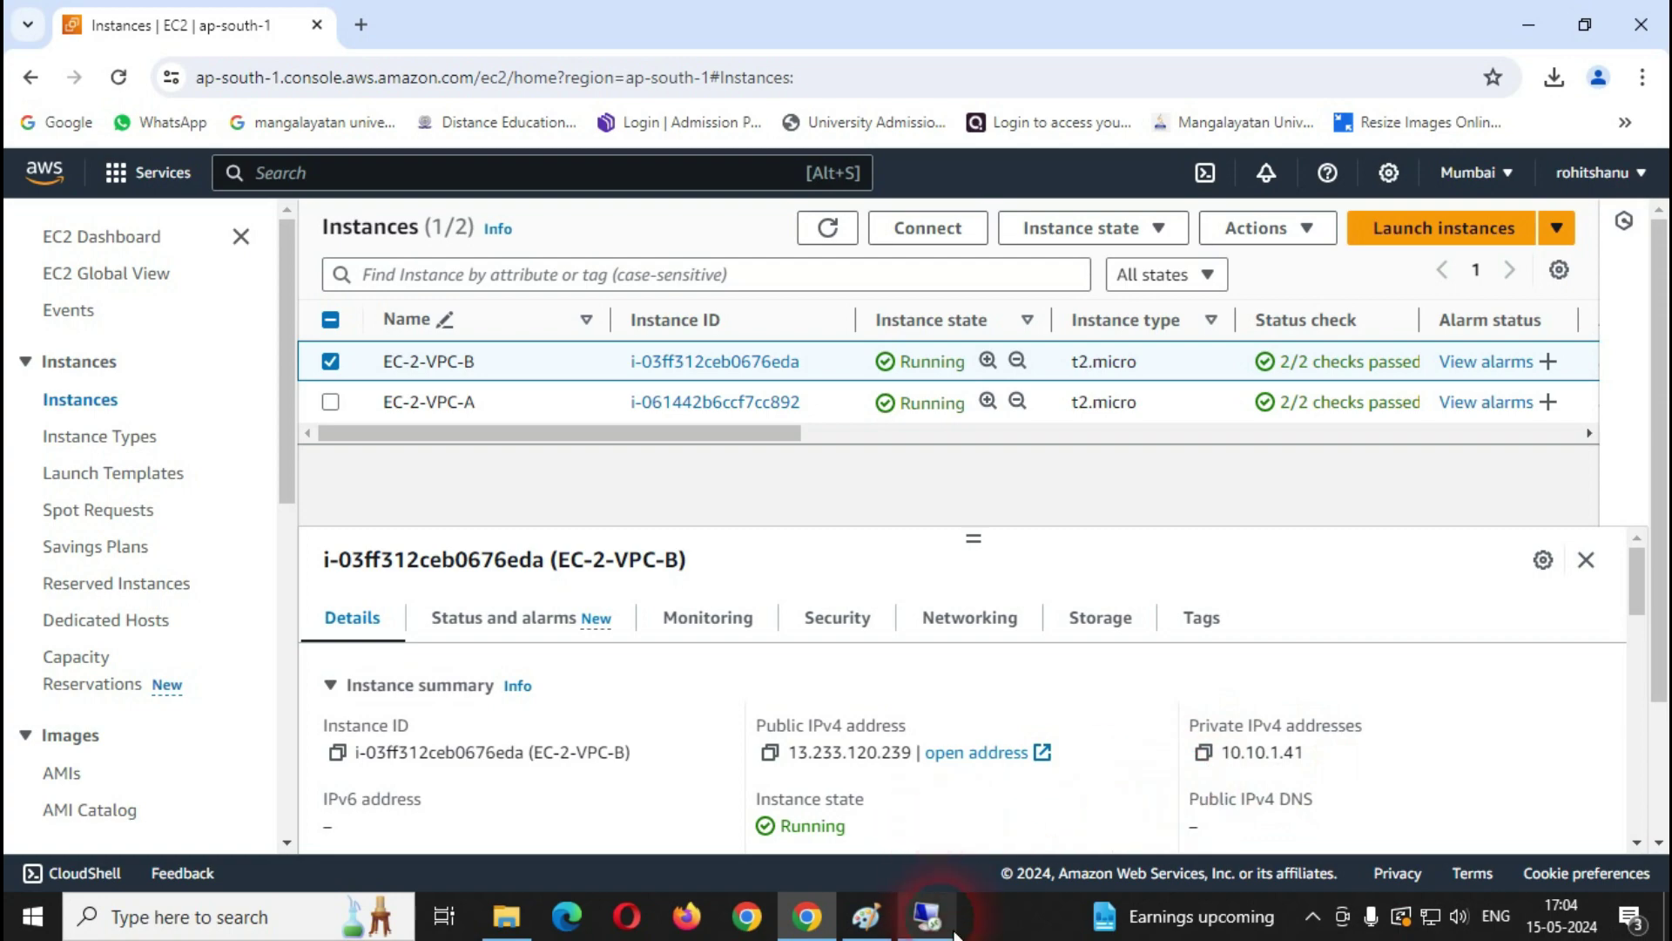
Step: Switch back to the EC-2-VPC-A remote desktop and start a Remote Desktop connection to 10.10.1.41
{"action": "left_click", "coordinate": [927, 916]}
{"action": "type", "text": "10.10.1.41"}
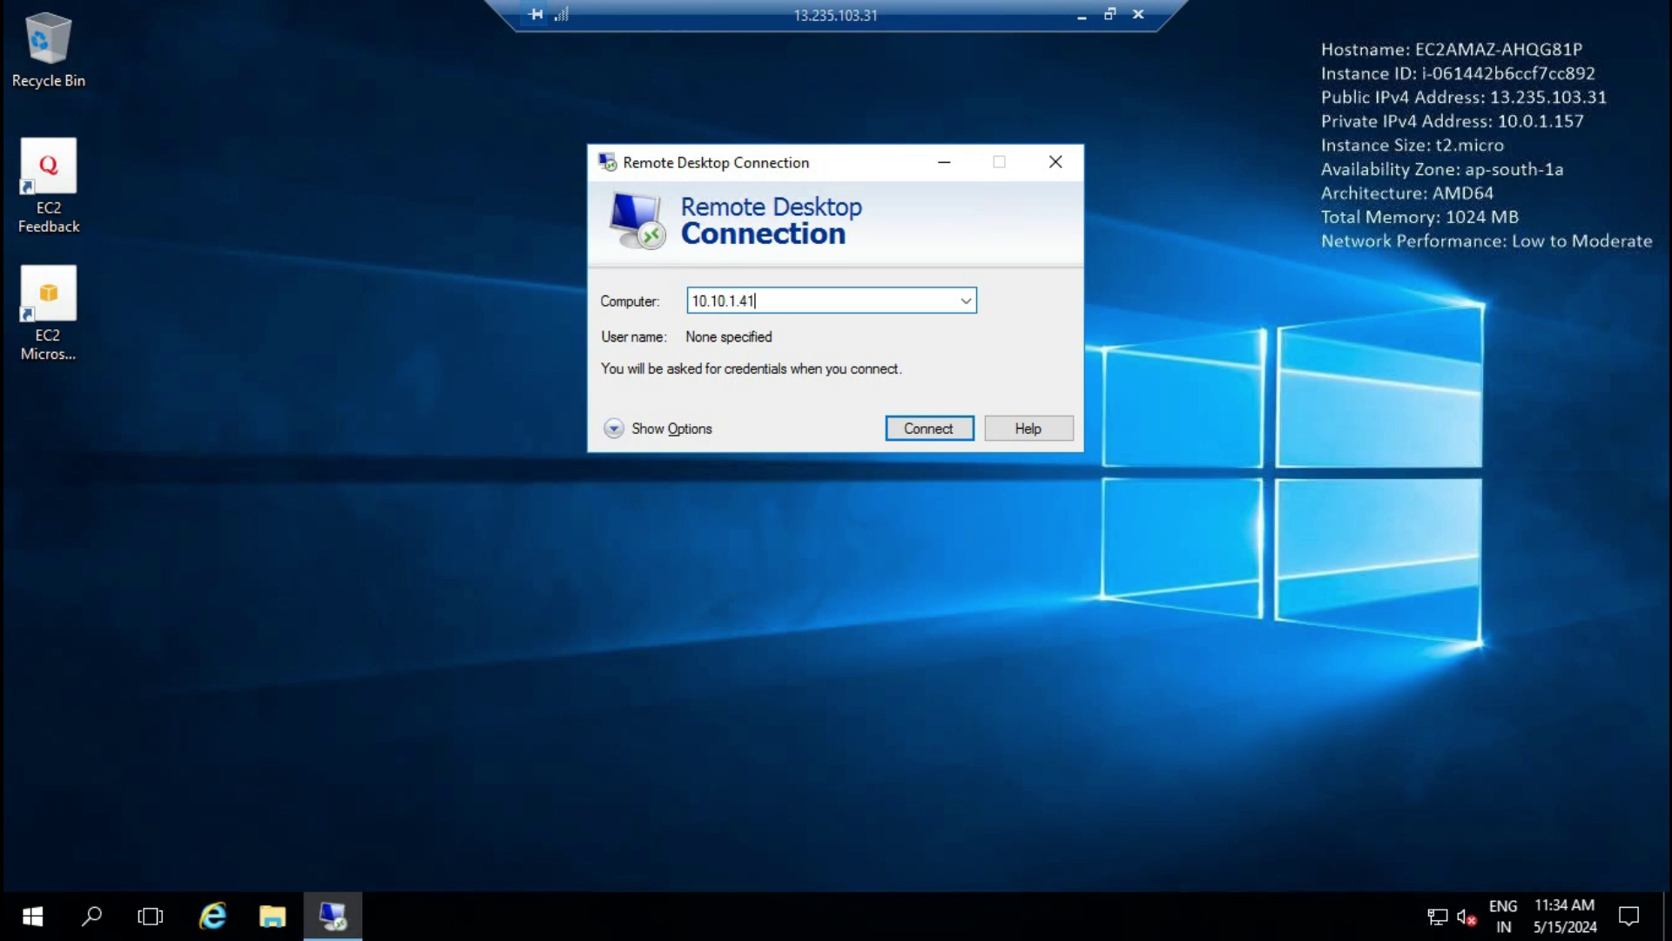
{"action": "left_click", "coordinate": [933, 434]}
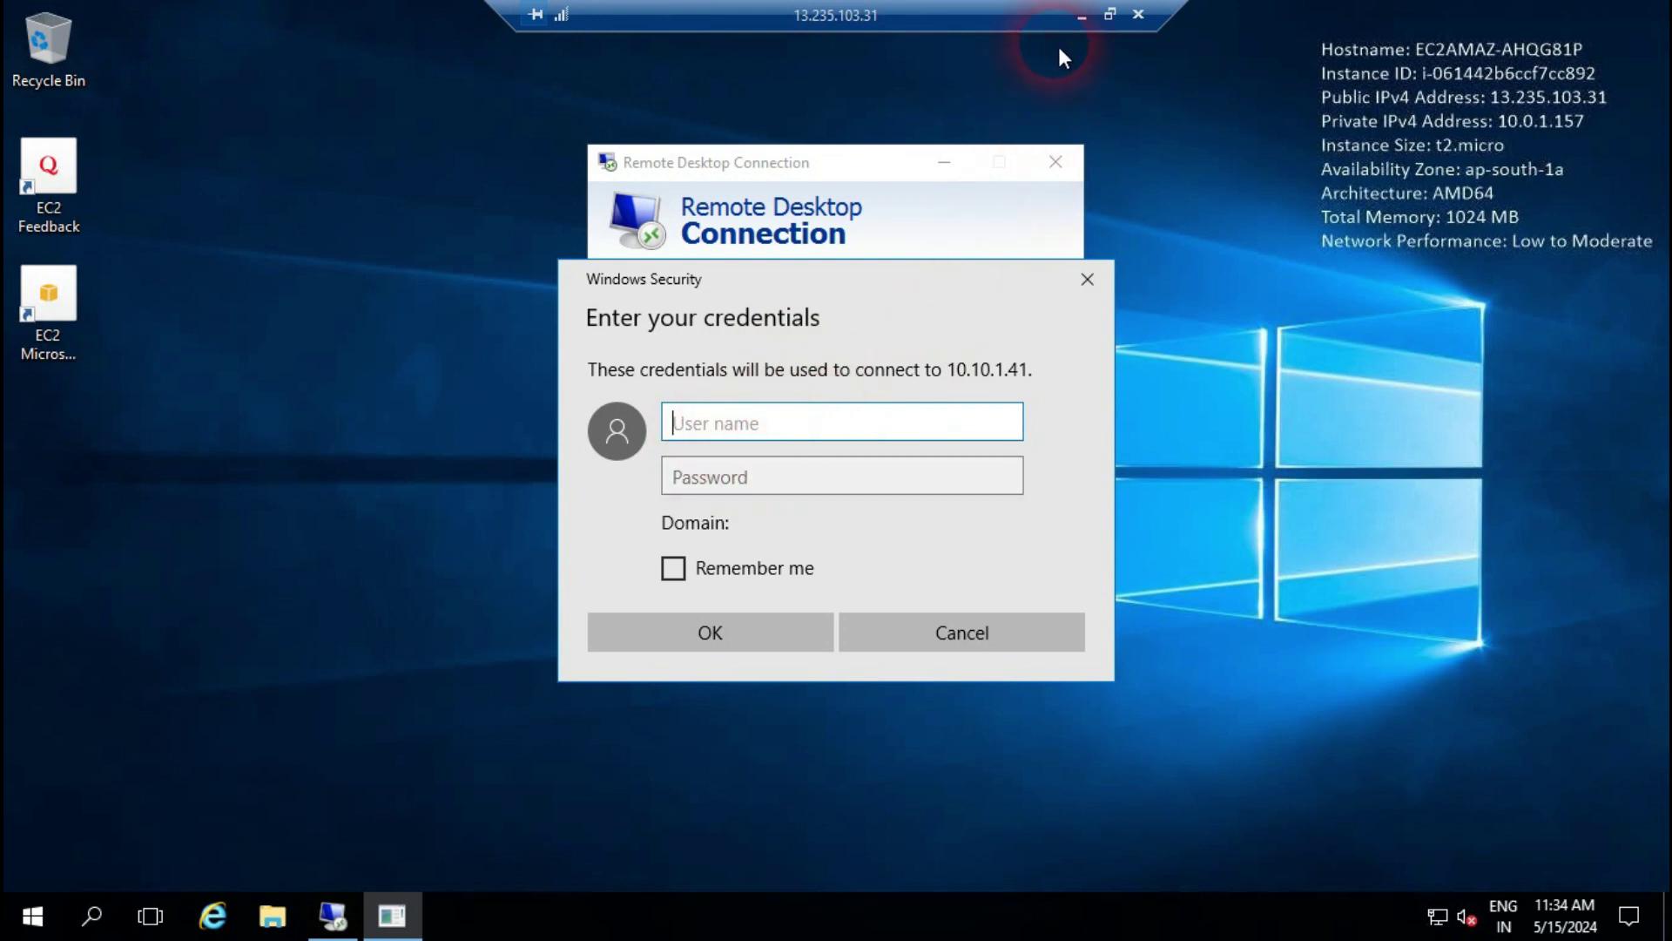
Step: Return to Chrome, open EC-2-VPC-B's RDP client connection options and download its remote desktop file
{"action": "left_click", "coordinate": [1087, 17]}
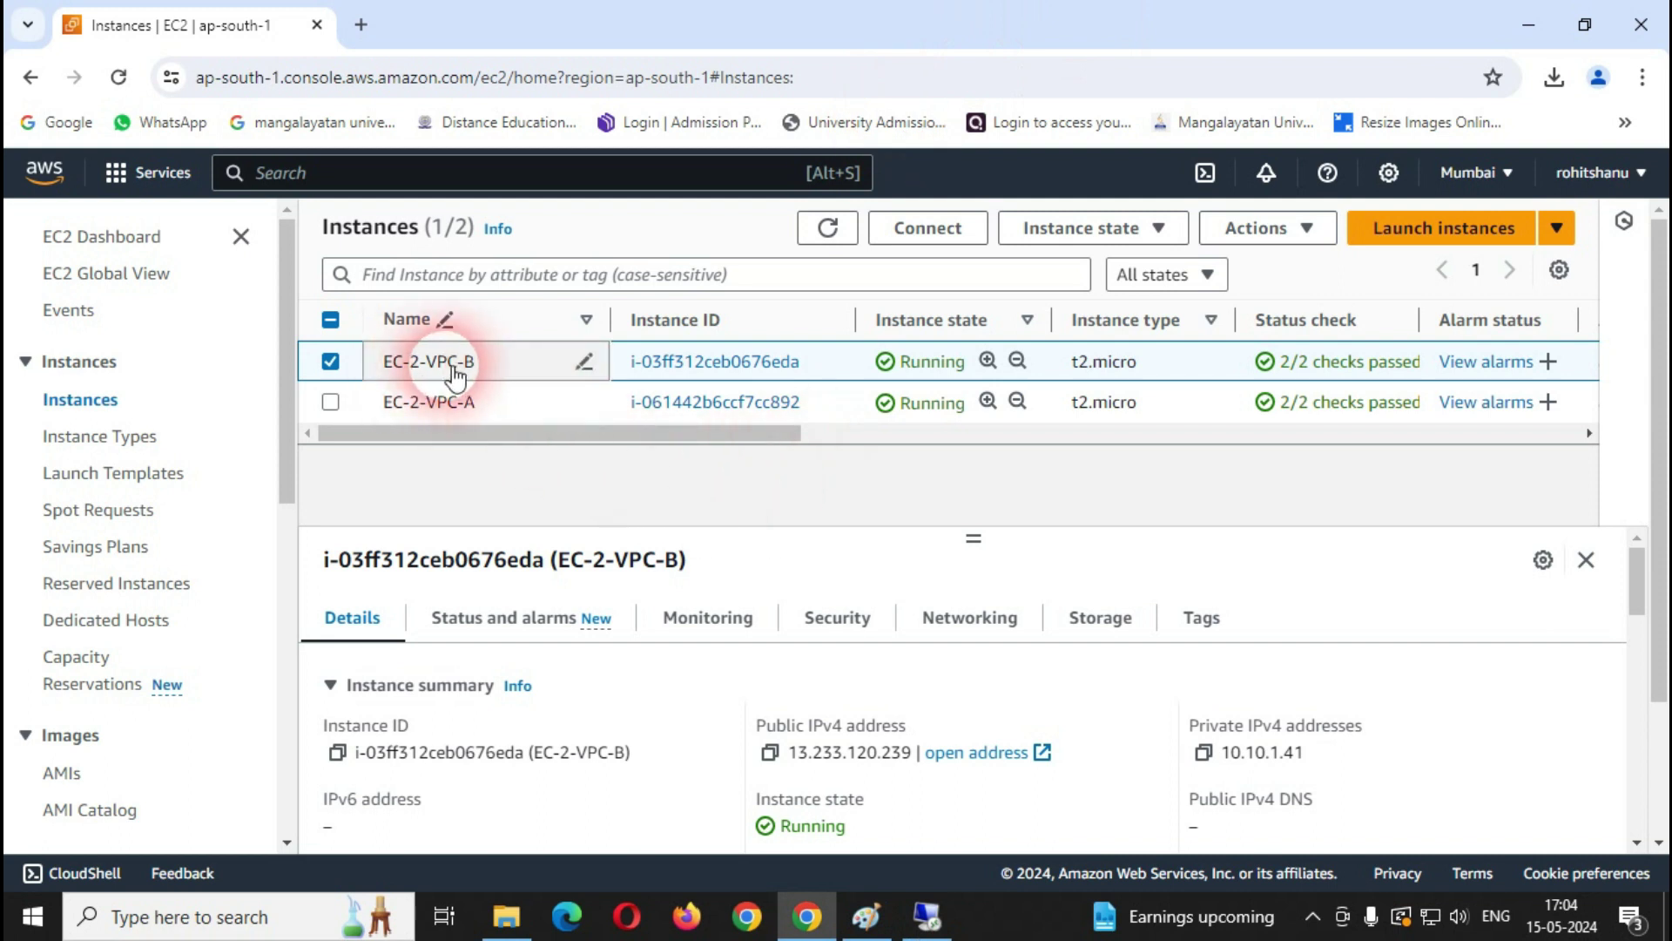
{"action": "left_click", "coordinate": [946, 228]}
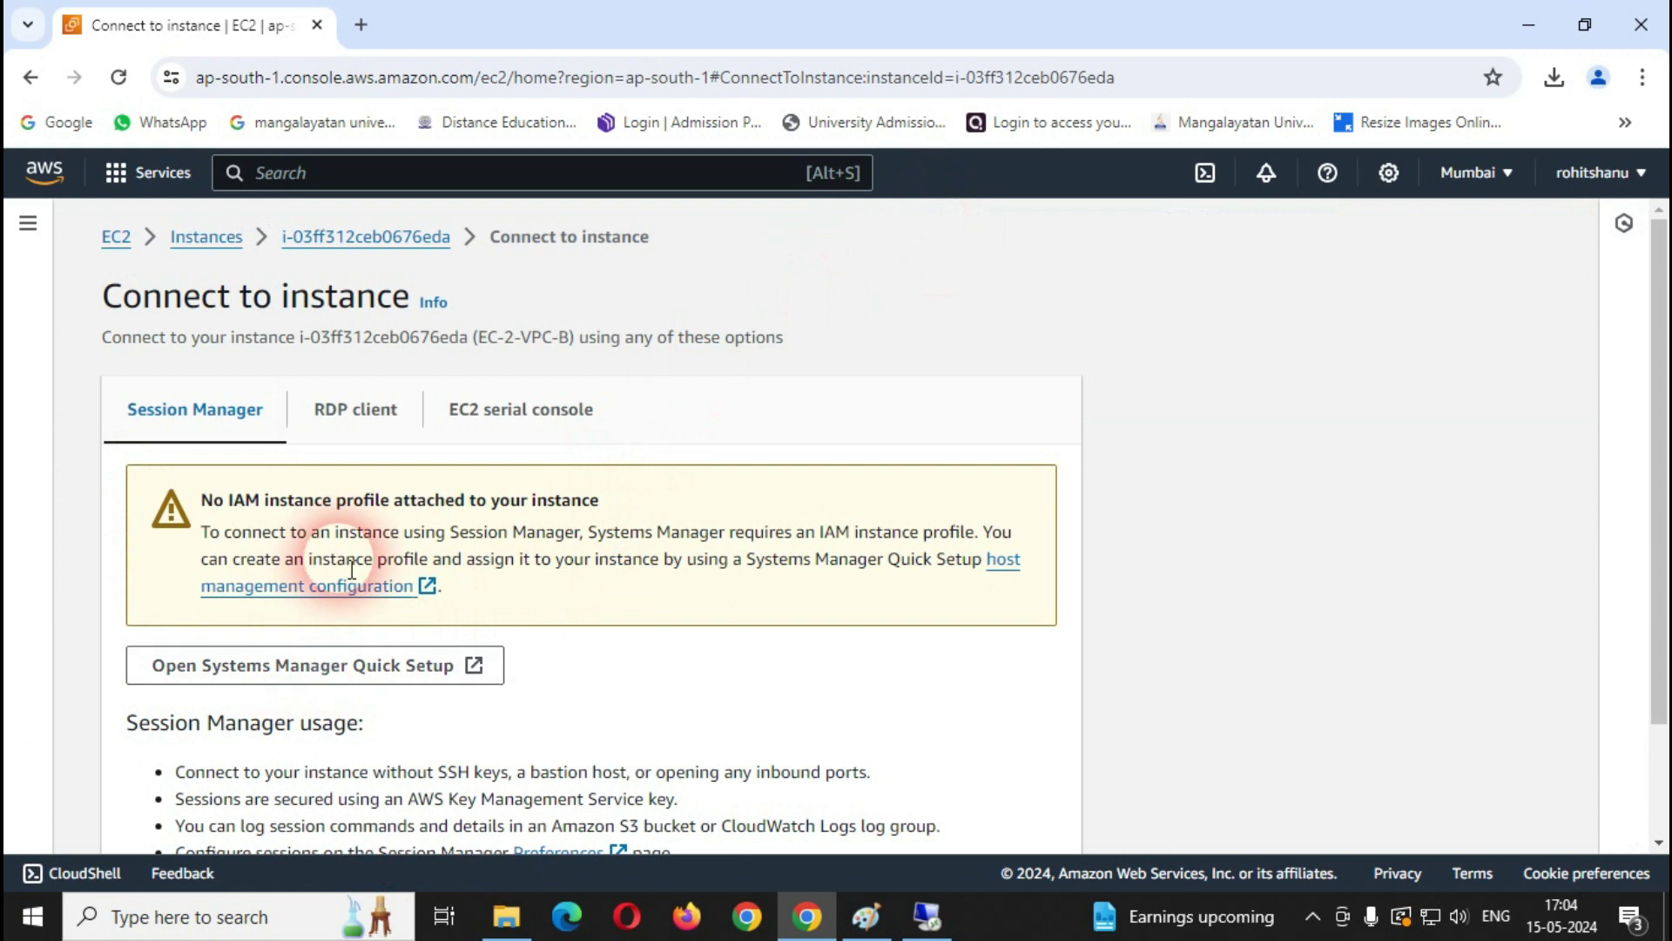
{"action": "scroll", "coordinate": [397, 592], "scroll_direction": "down", "scroll_amount": 2}
{"action": "scroll", "coordinate": [402, 610], "scroll_direction": "up", "scroll_amount": 2}
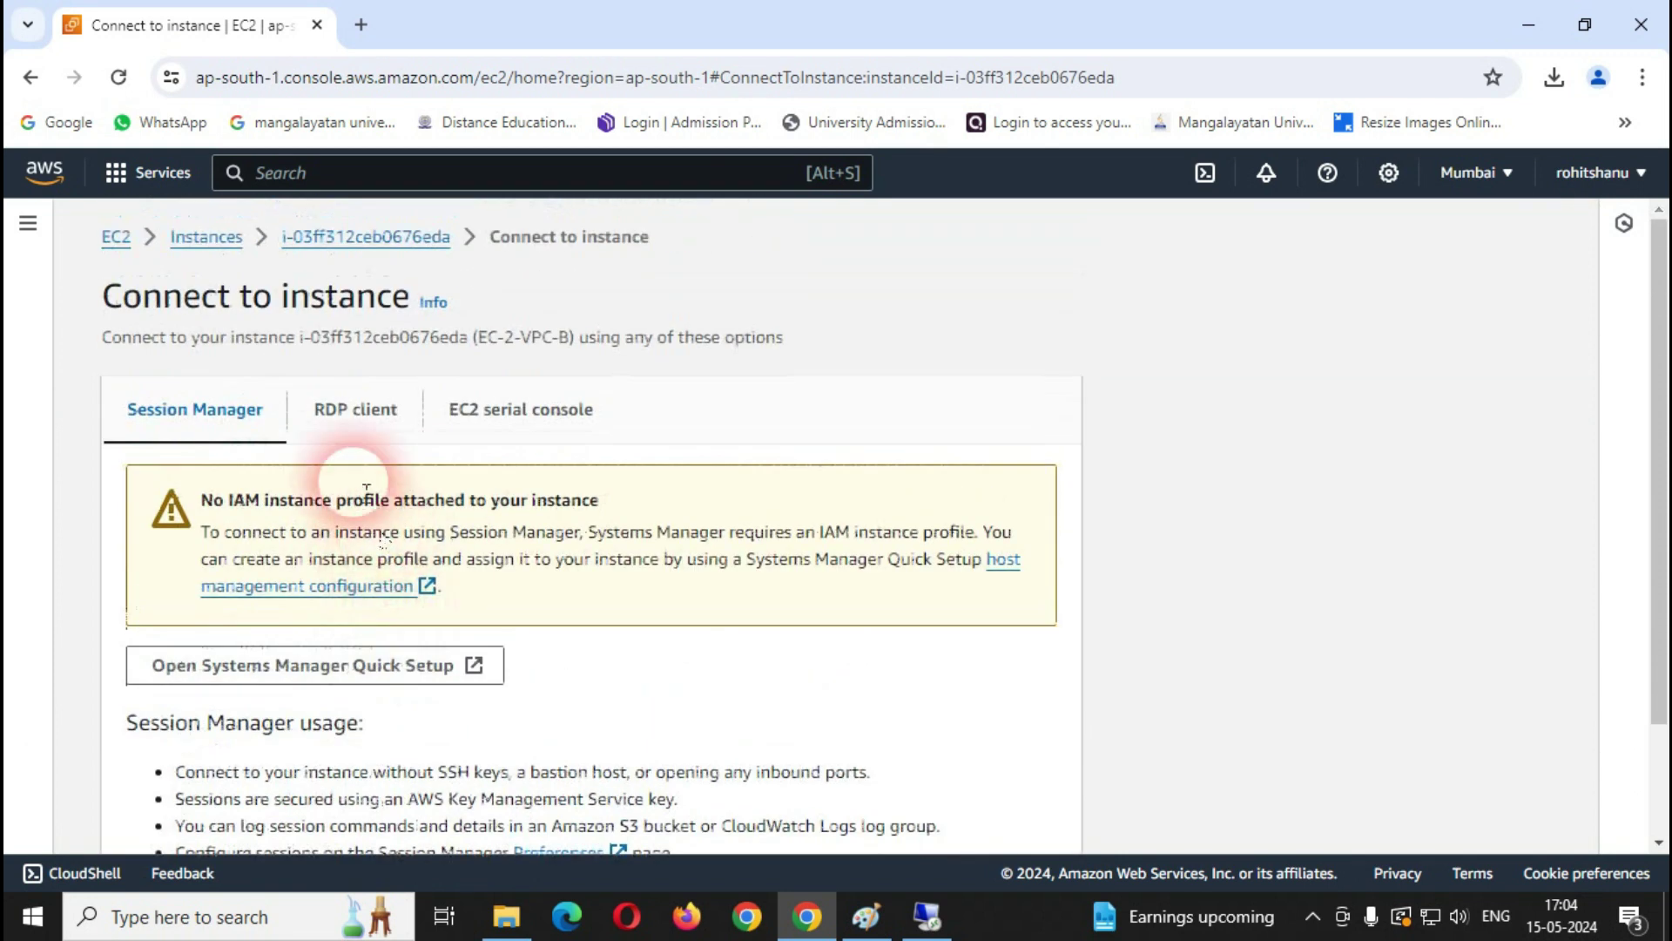
{"action": "left_click", "coordinate": [355, 409]}
{"action": "scroll", "coordinate": [409, 682], "scroll_direction": "down", "scroll_amount": 3}
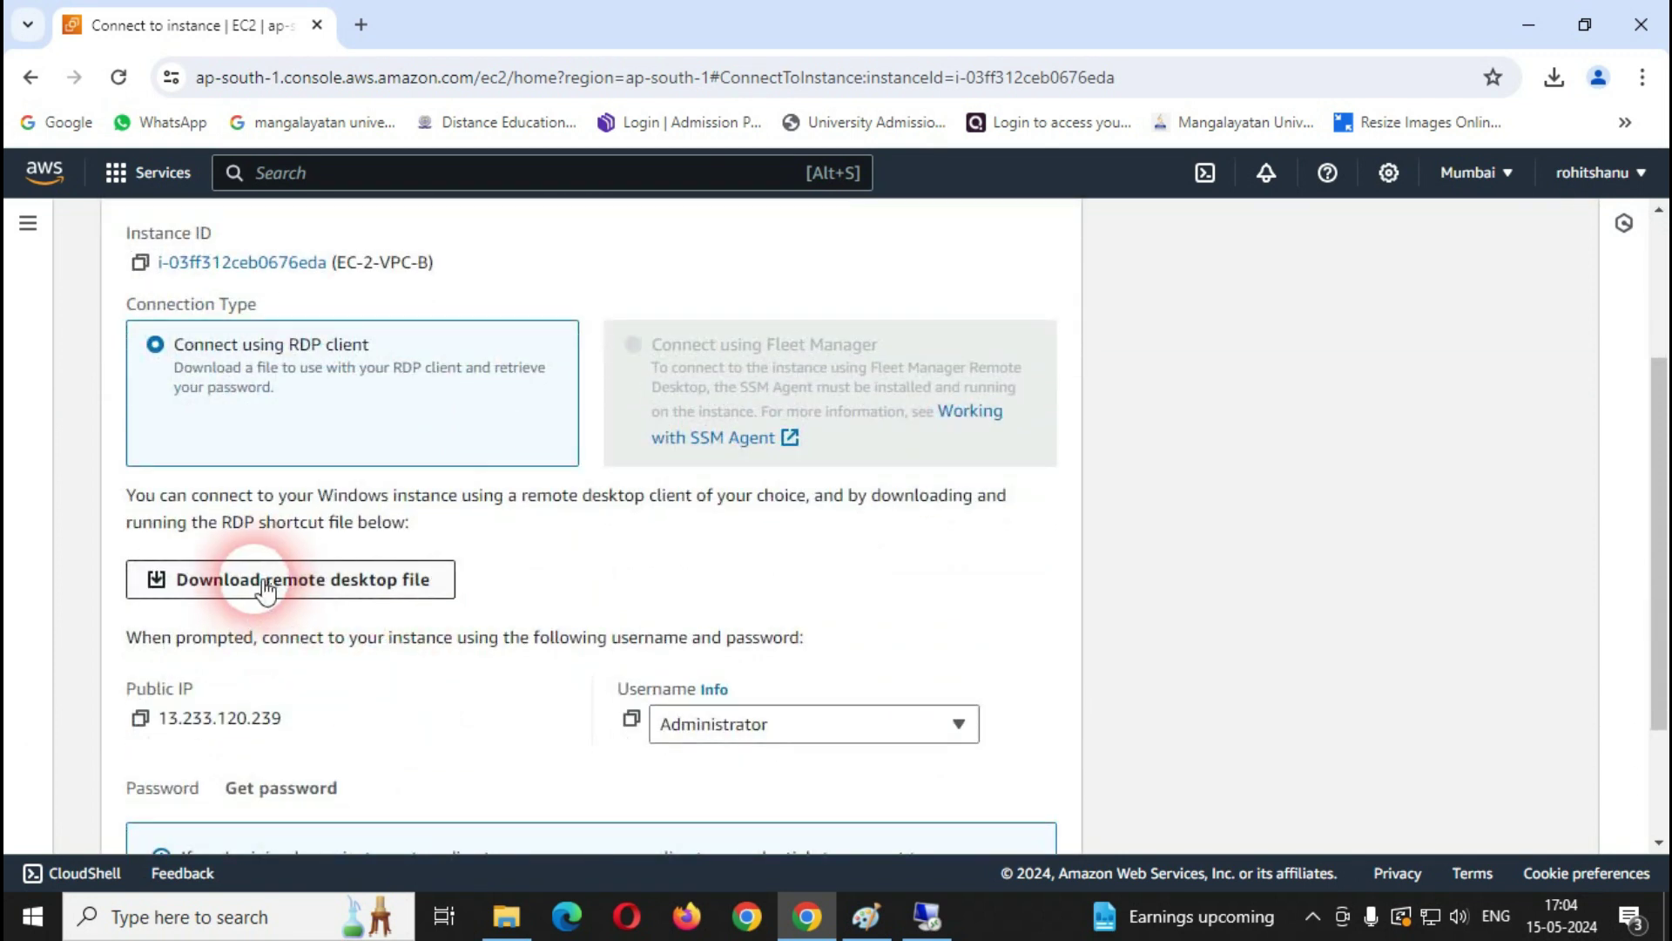
{"action": "left_click", "coordinate": [355, 583]}
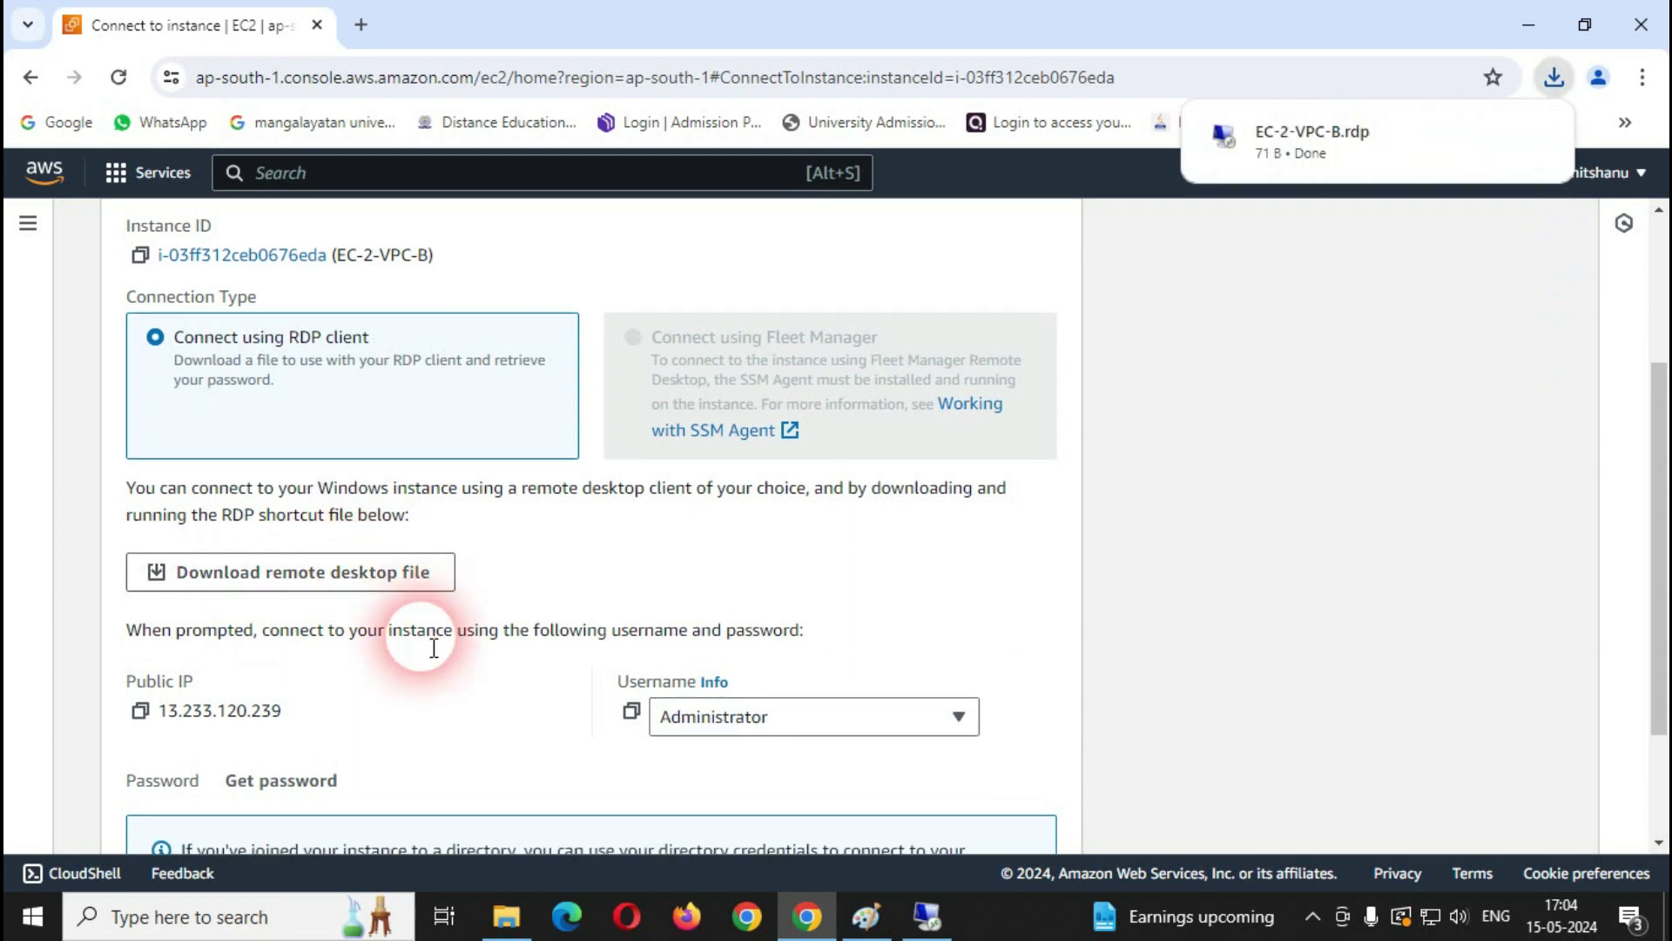
Step: Decrypt EC-2-VPC-B's Windows administrator password with the private key file EC2VPC-B.pem and copy the decrypted password
{"action": "scroll", "coordinate": [349, 662], "scroll_direction": "down", "scroll_amount": 1}
{"action": "left_click", "coordinate": [272, 672]}
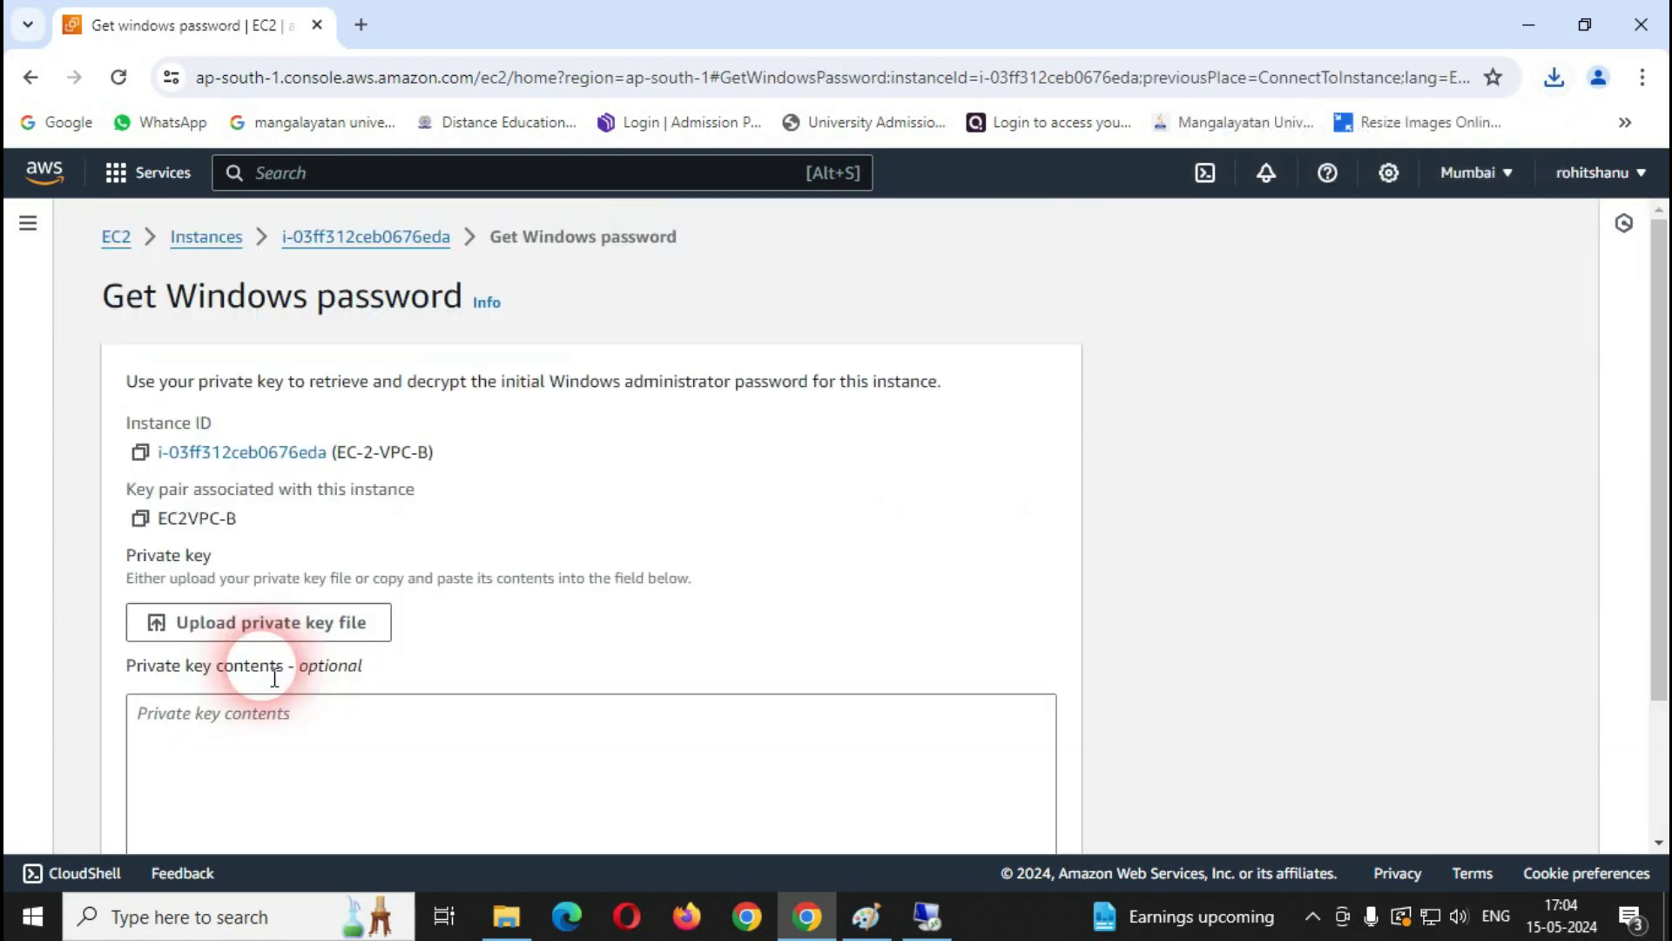
{"action": "left_click", "coordinate": [177, 527]}
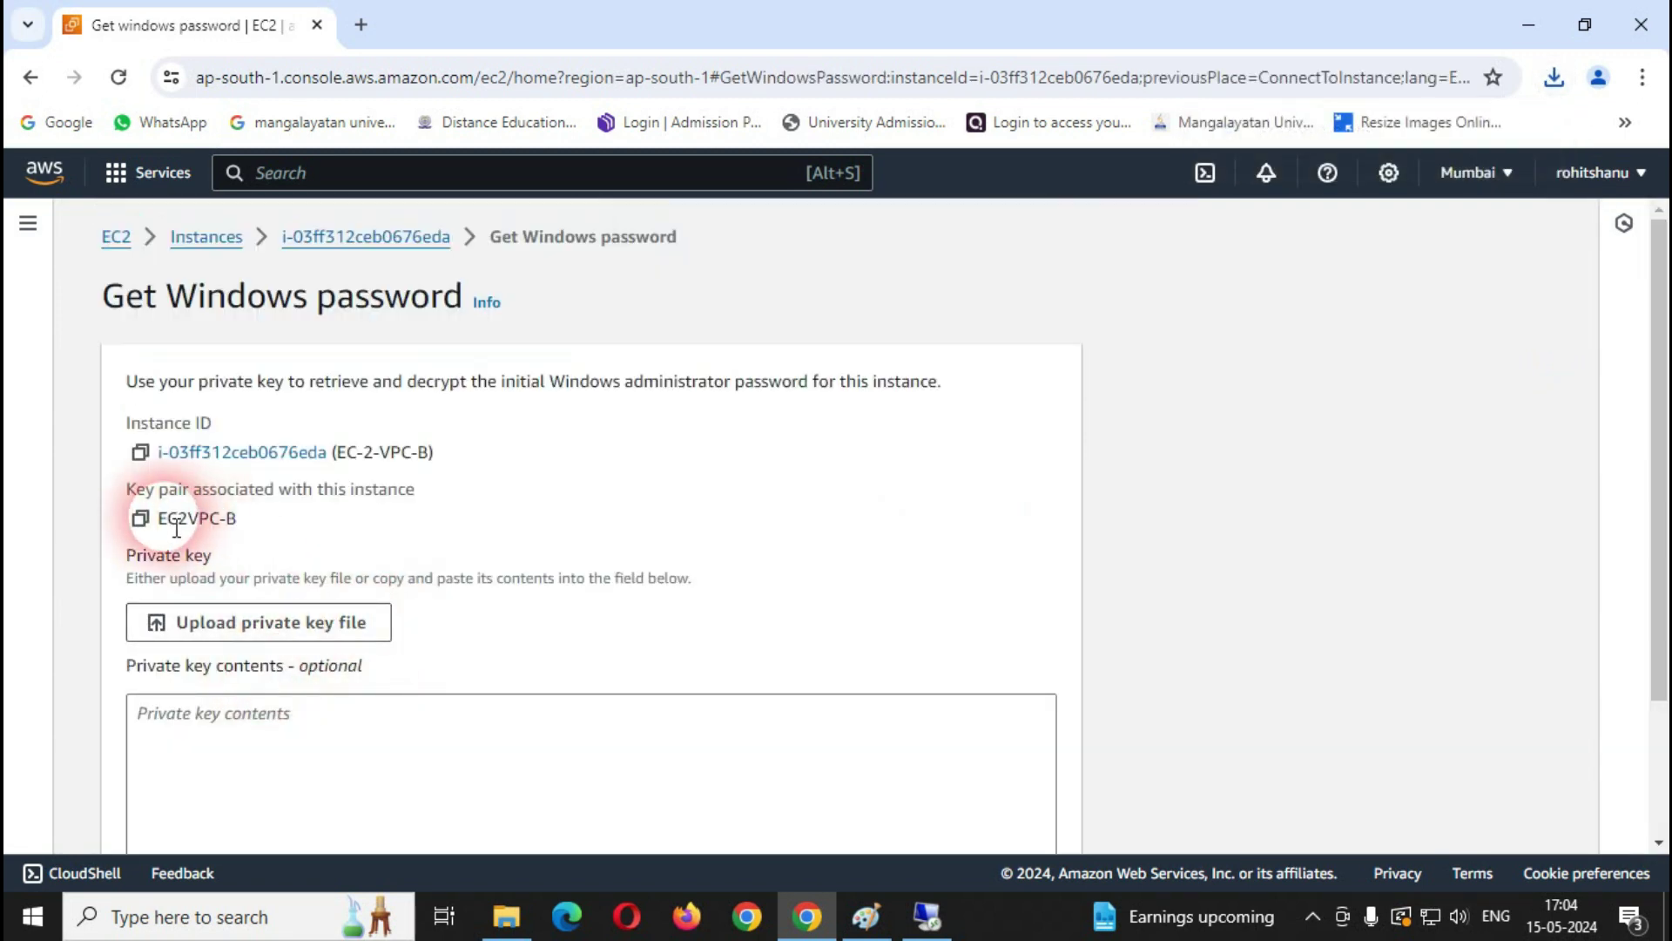
{"action": "left_click", "coordinate": [284, 627]}
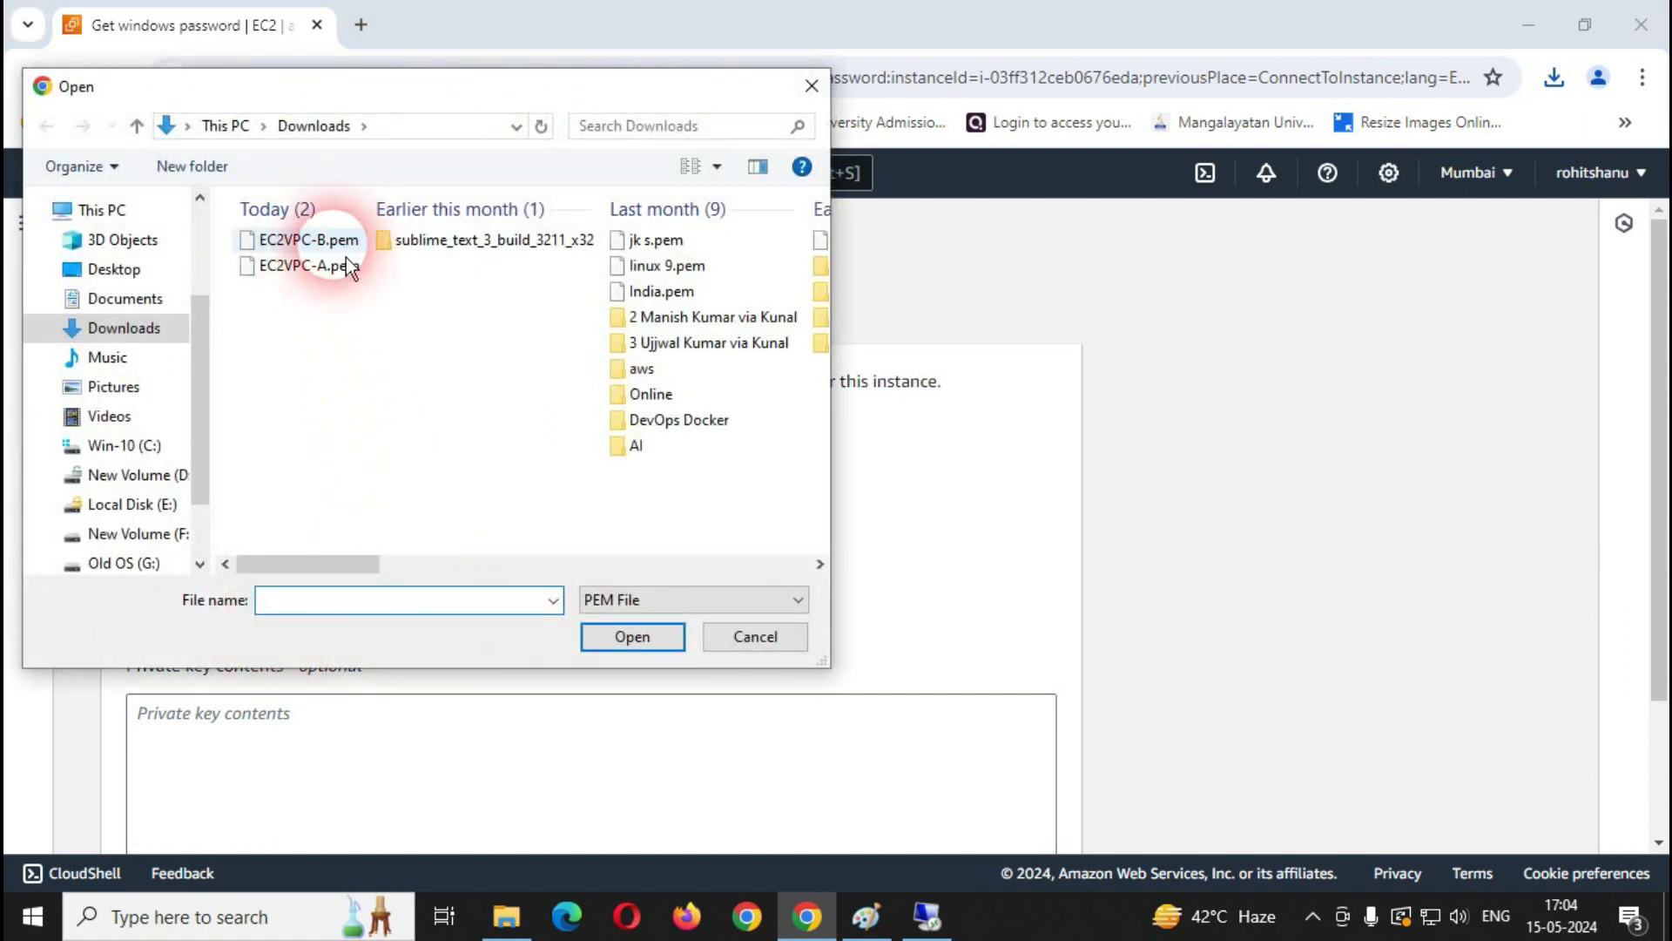
{"action": "left_click", "coordinate": [324, 242]}
{"action": "left_click", "coordinate": [632, 636]}
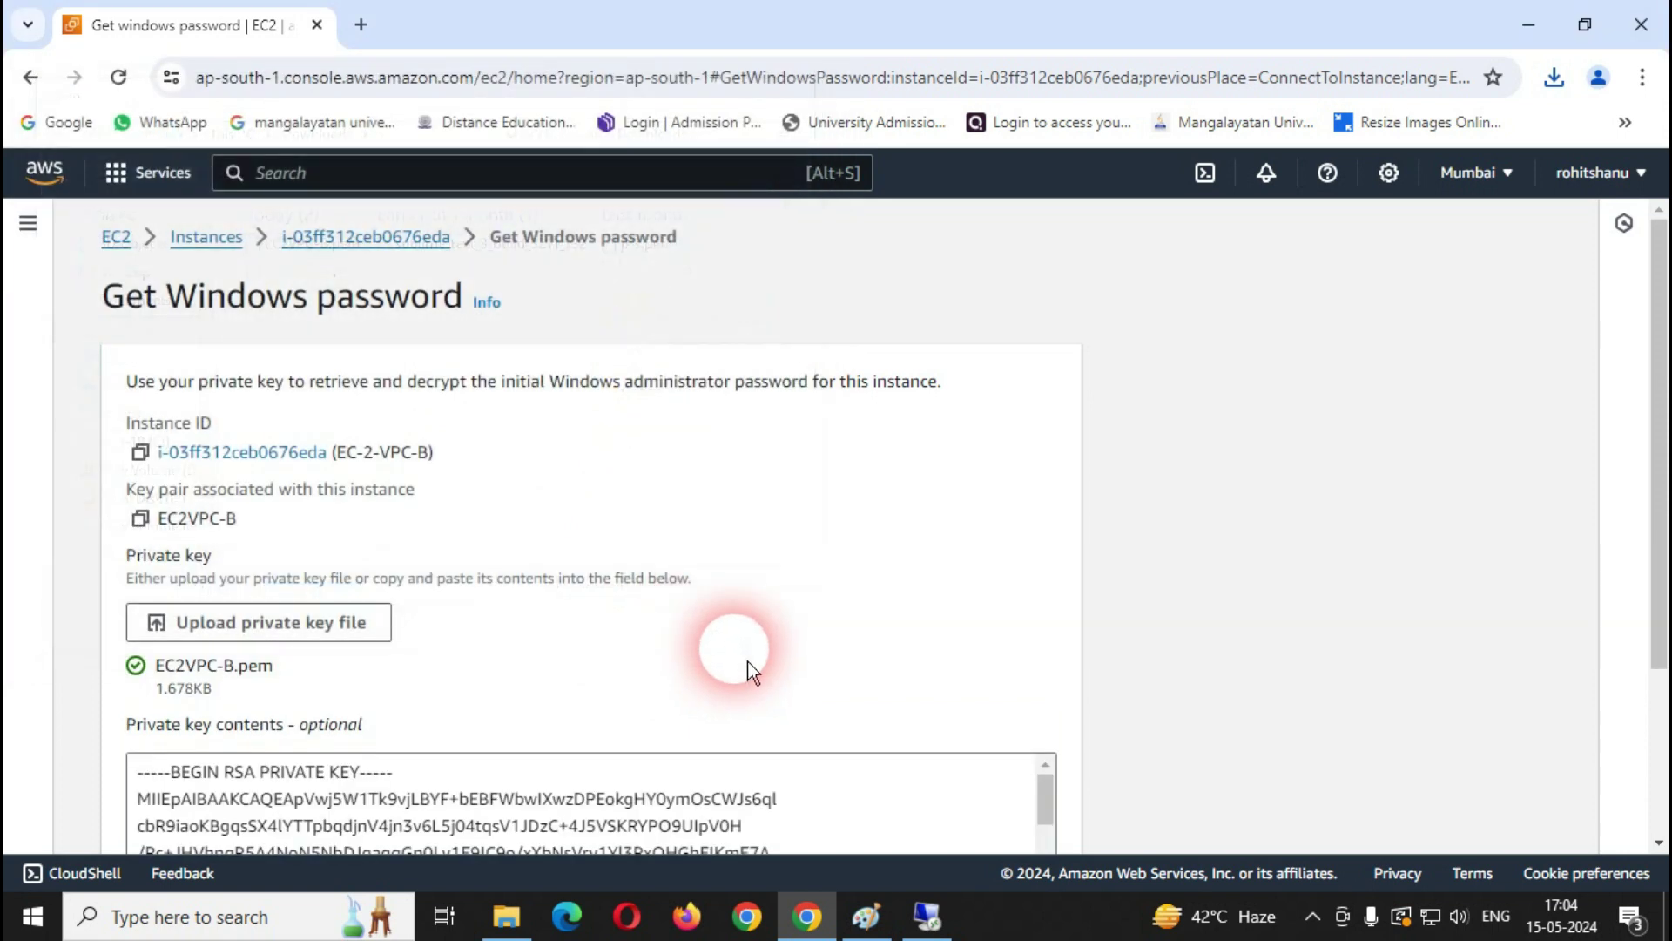
{"action": "scroll", "coordinate": [747, 661], "scroll_direction": "down", "scroll_amount": 3}
{"action": "left_click", "coordinate": [956, 828]}
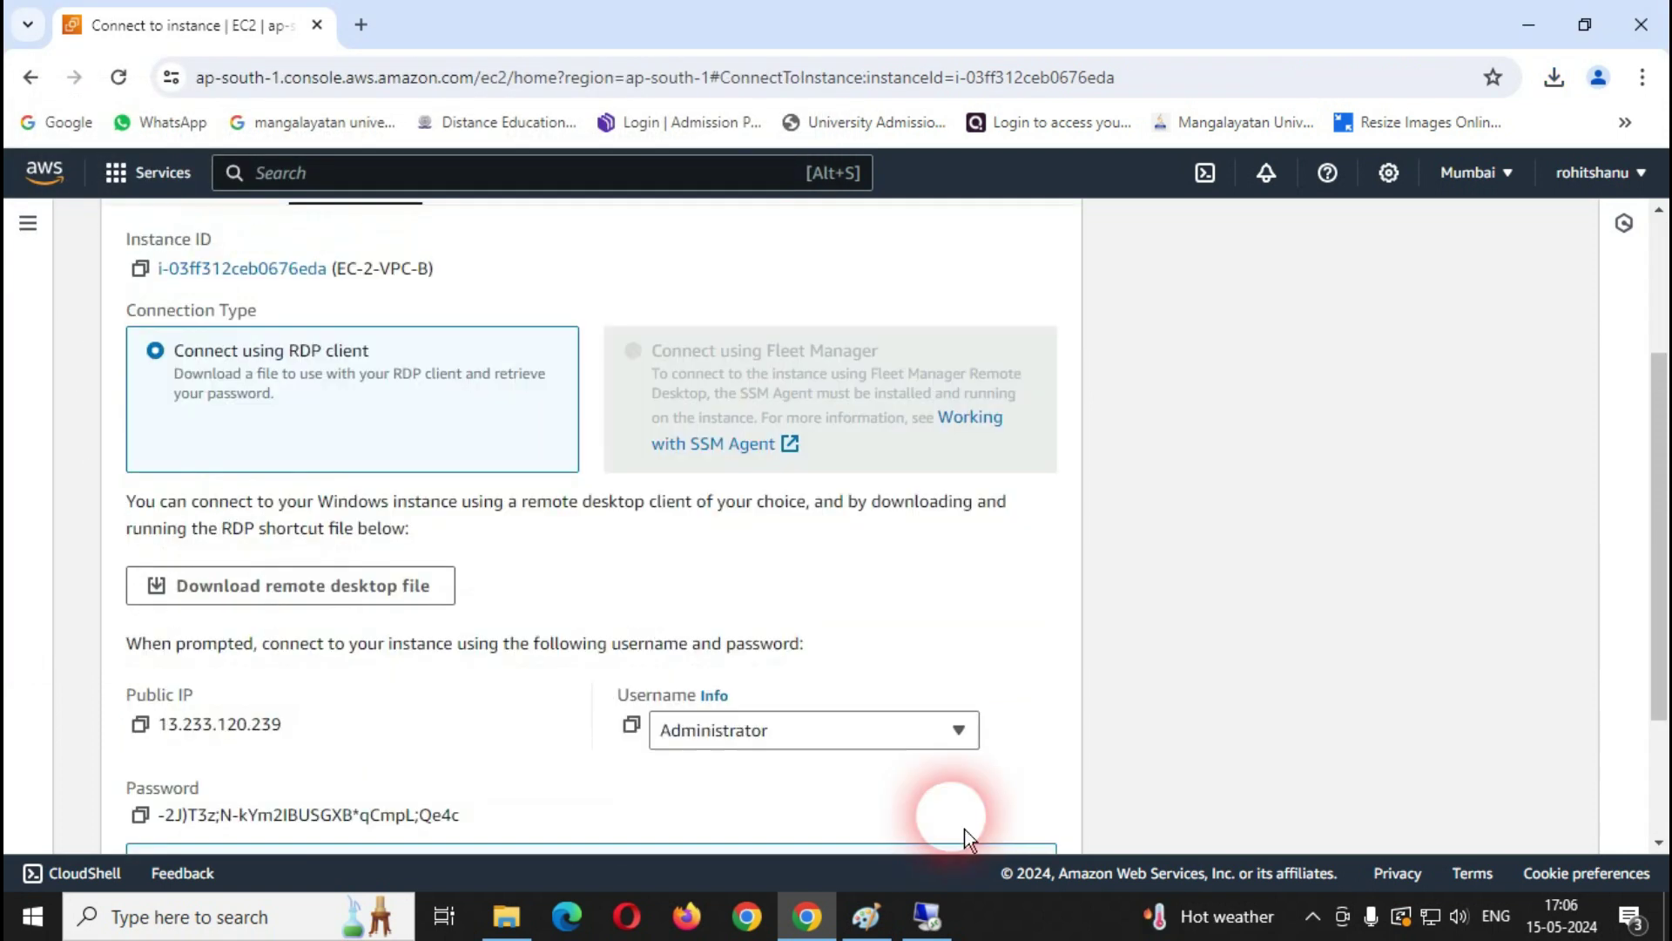
{"action": "scroll", "coordinate": [409, 714], "scroll_direction": "down", "scroll_amount": 1}
{"action": "scroll", "coordinate": [409, 714], "scroll_direction": "down", "scroll_amount": 1}
{"action": "left_click", "coordinate": [139, 614]}
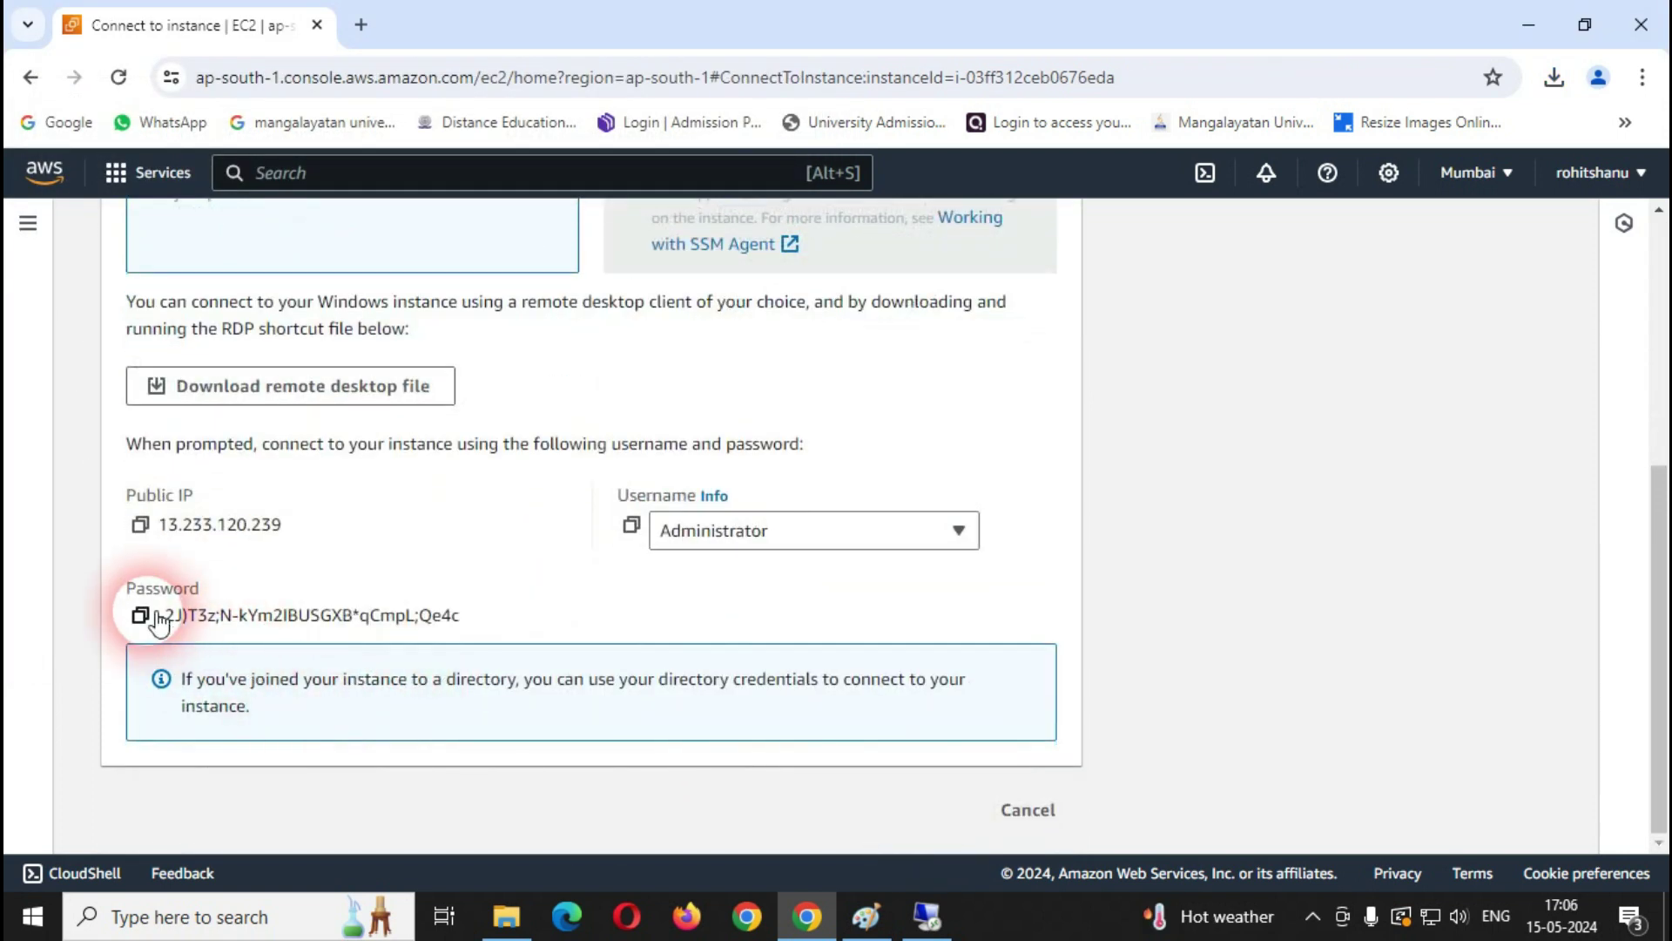
Step: Switch to the EC-2-VPC-A remote desktop and sign in to 10.10.1.41 as ADMINISTRATOR with the copied password, accepting the untrusted certificate
{"action": "left_click", "coordinate": [927, 916]}
{"action": "left_click", "coordinate": [769, 435]}
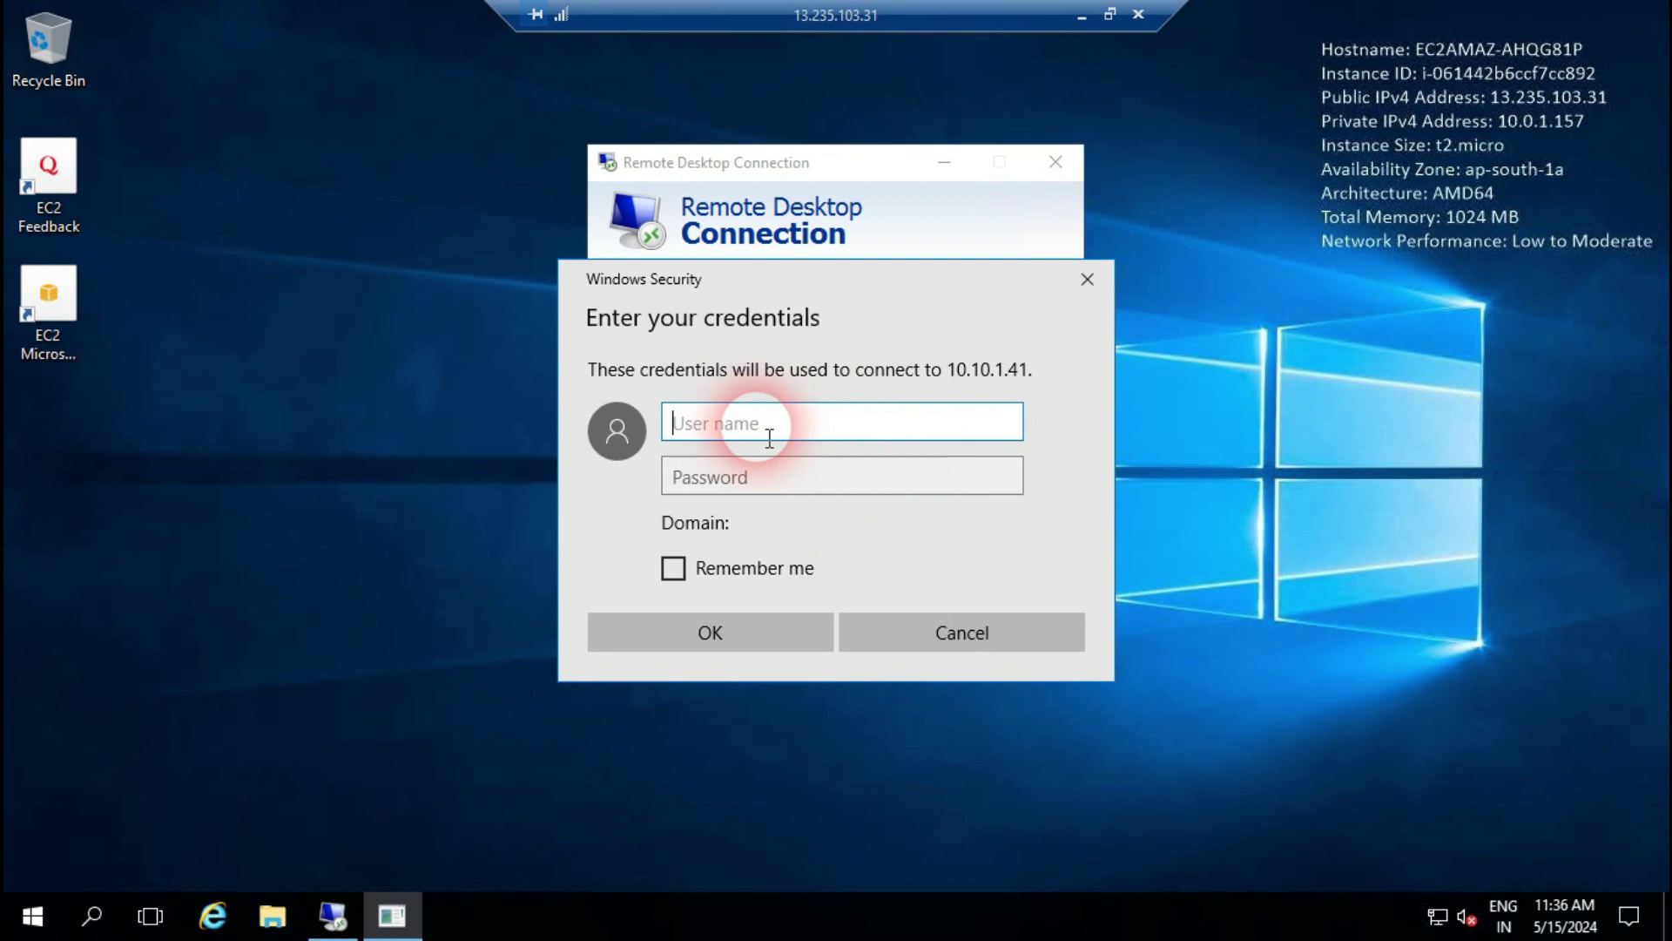
{"action": "type", "text": "ADMINISTRATOR"}
{"action": "key", "text": "Tab"}
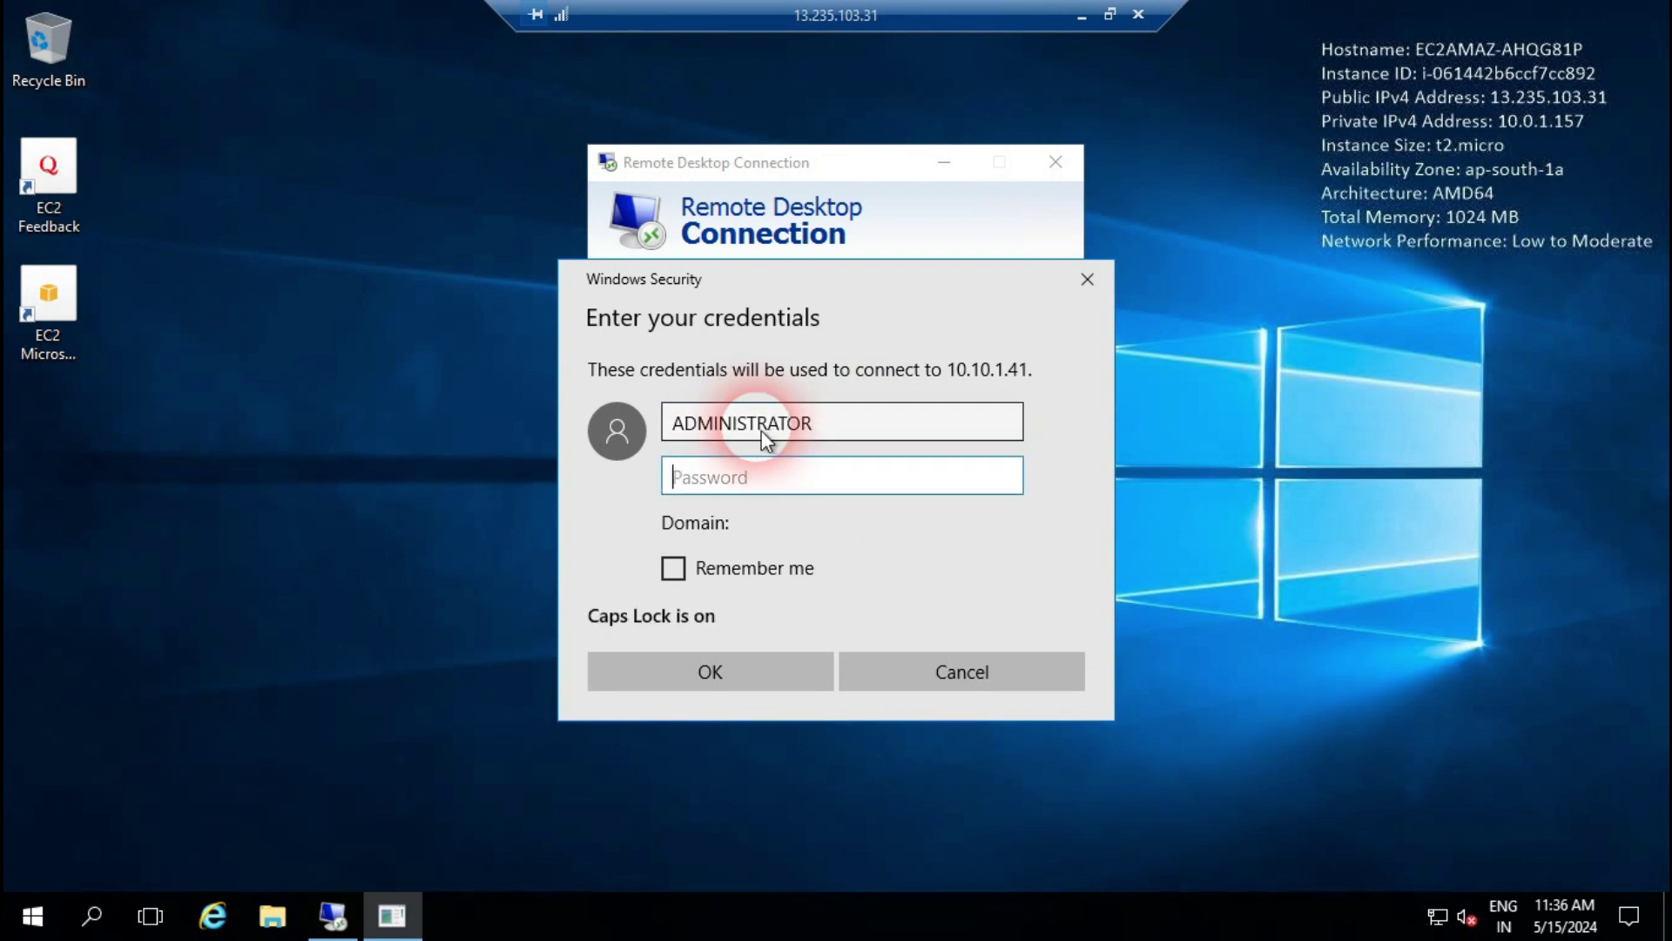
{"action": "key", "text": "ctrl+v"}
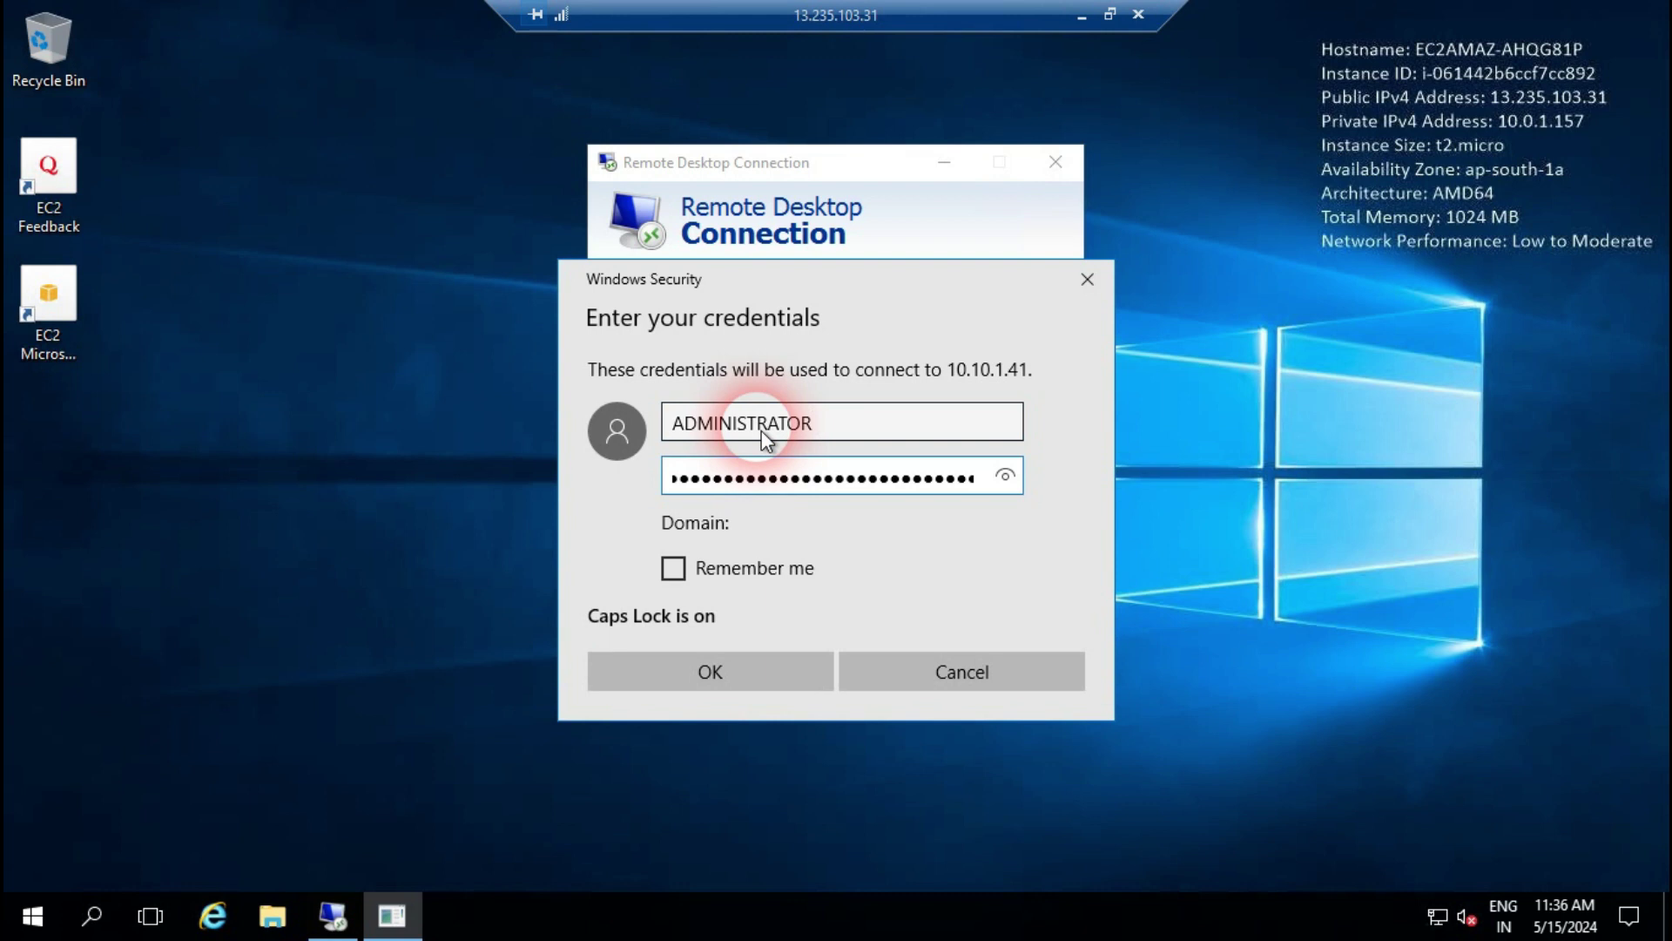
{"action": "left_click", "coordinate": [749, 668]}
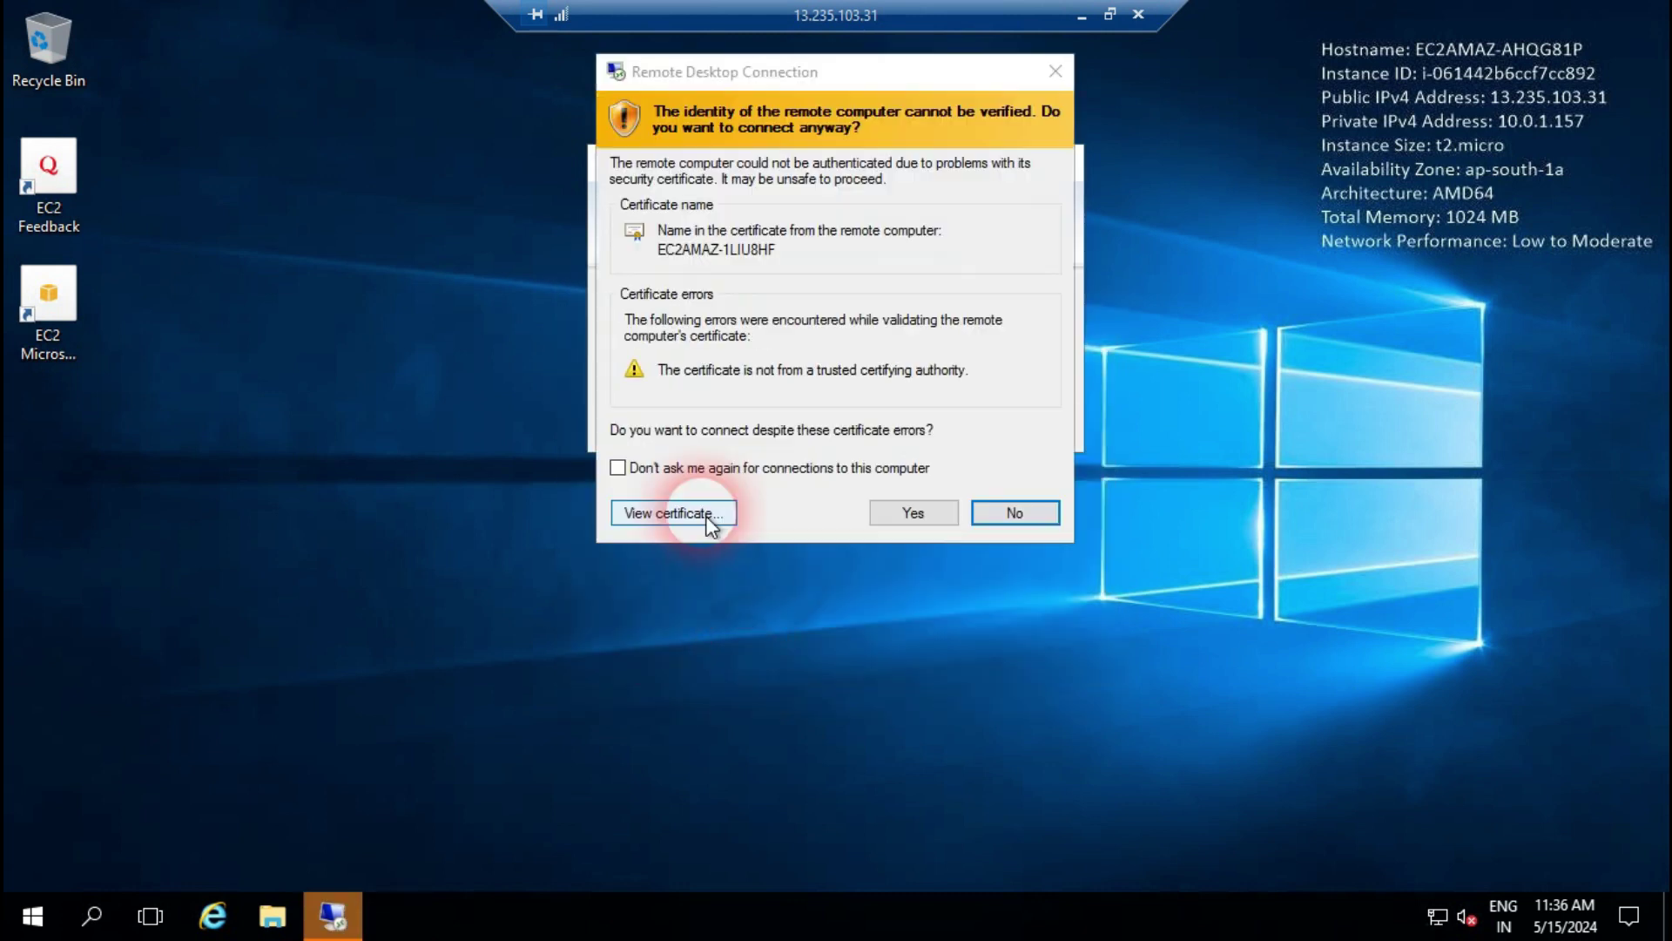
{"action": "left_click", "coordinate": [914, 513]}
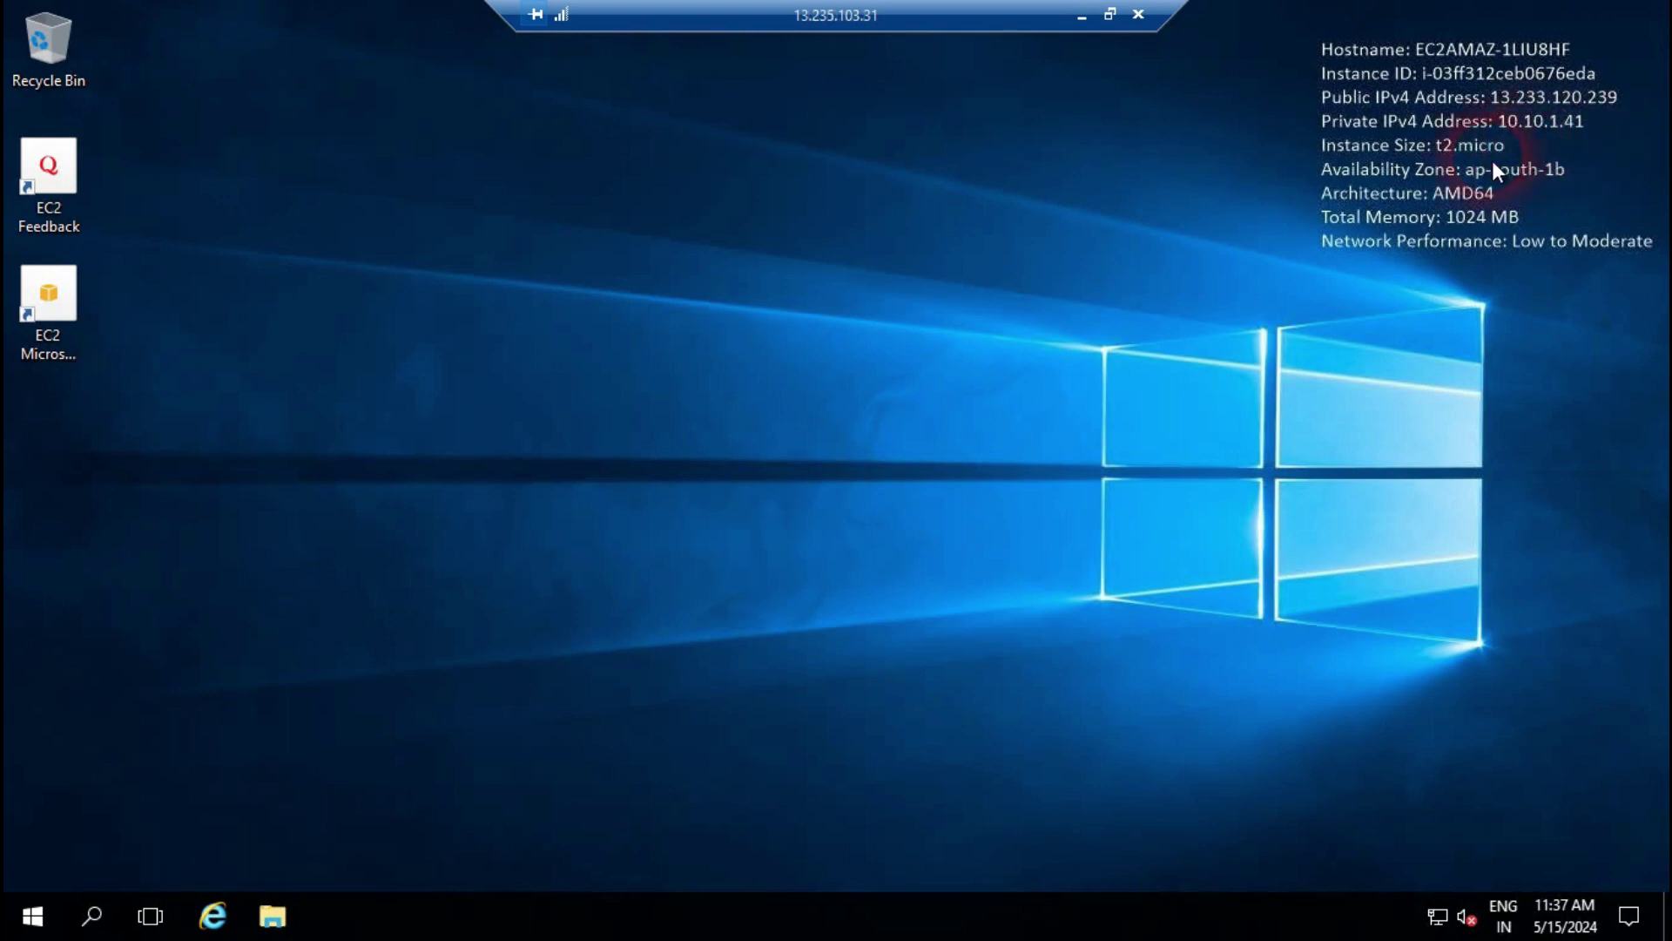
Step: Disconnect the nested EC-2-VPC-B session, and end the remote desktop session to EC-2-VPC-A
{"action": "left_click", "coordinate": [33, 921]}
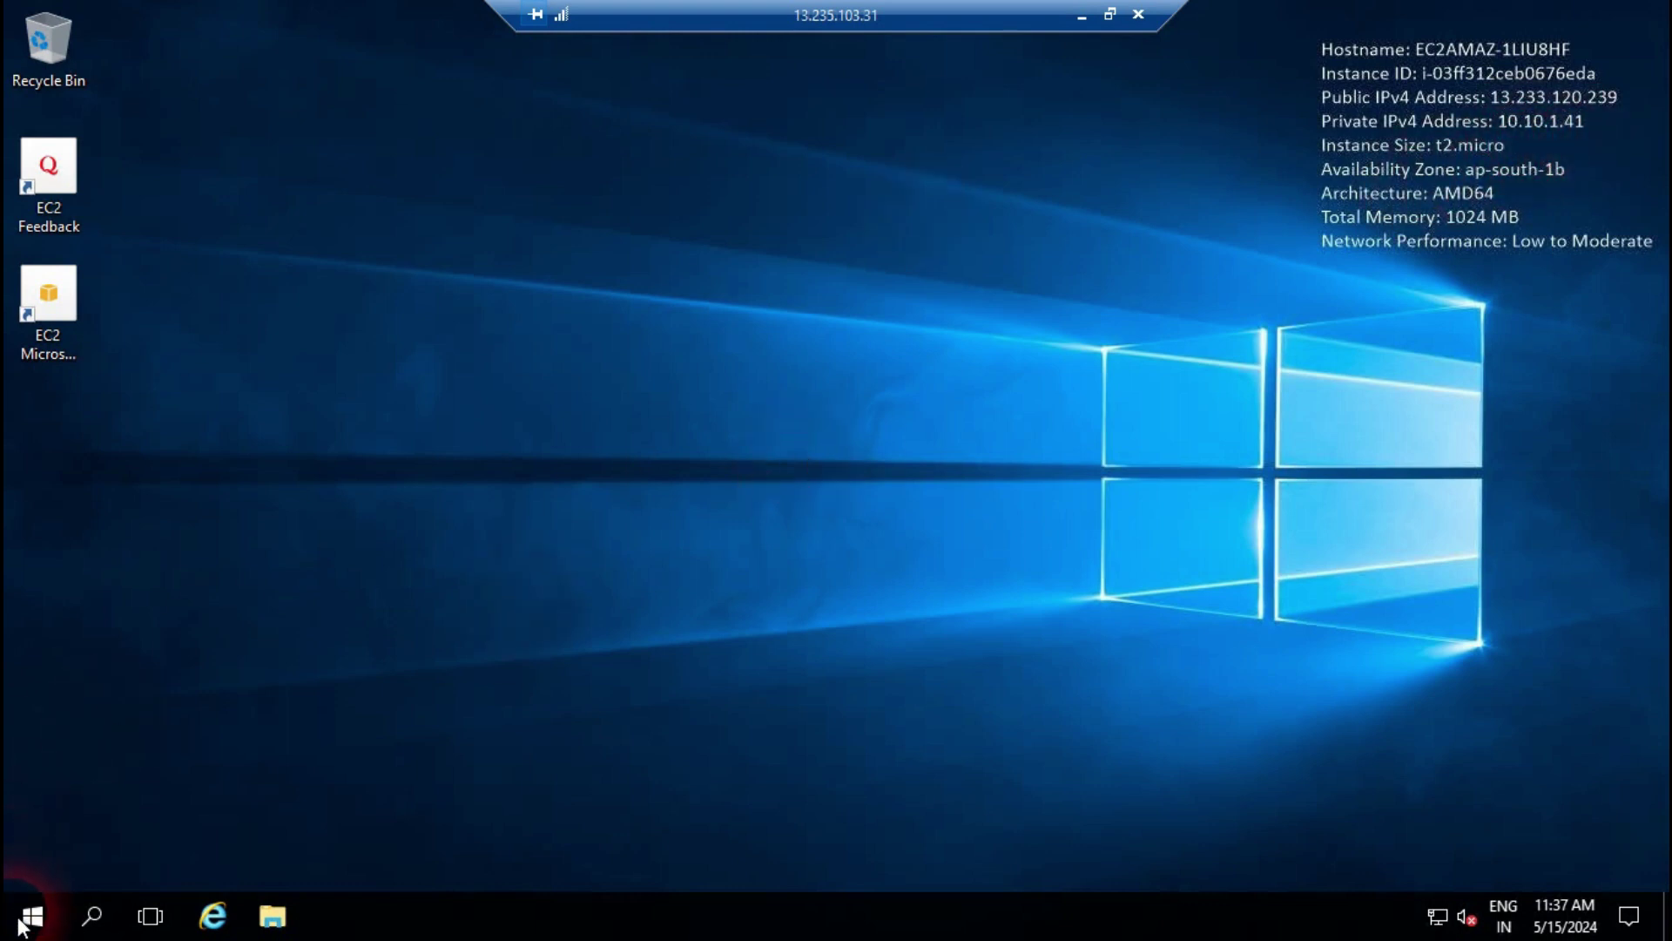
{"action": "left_click", "coordinate": [34, 864]}
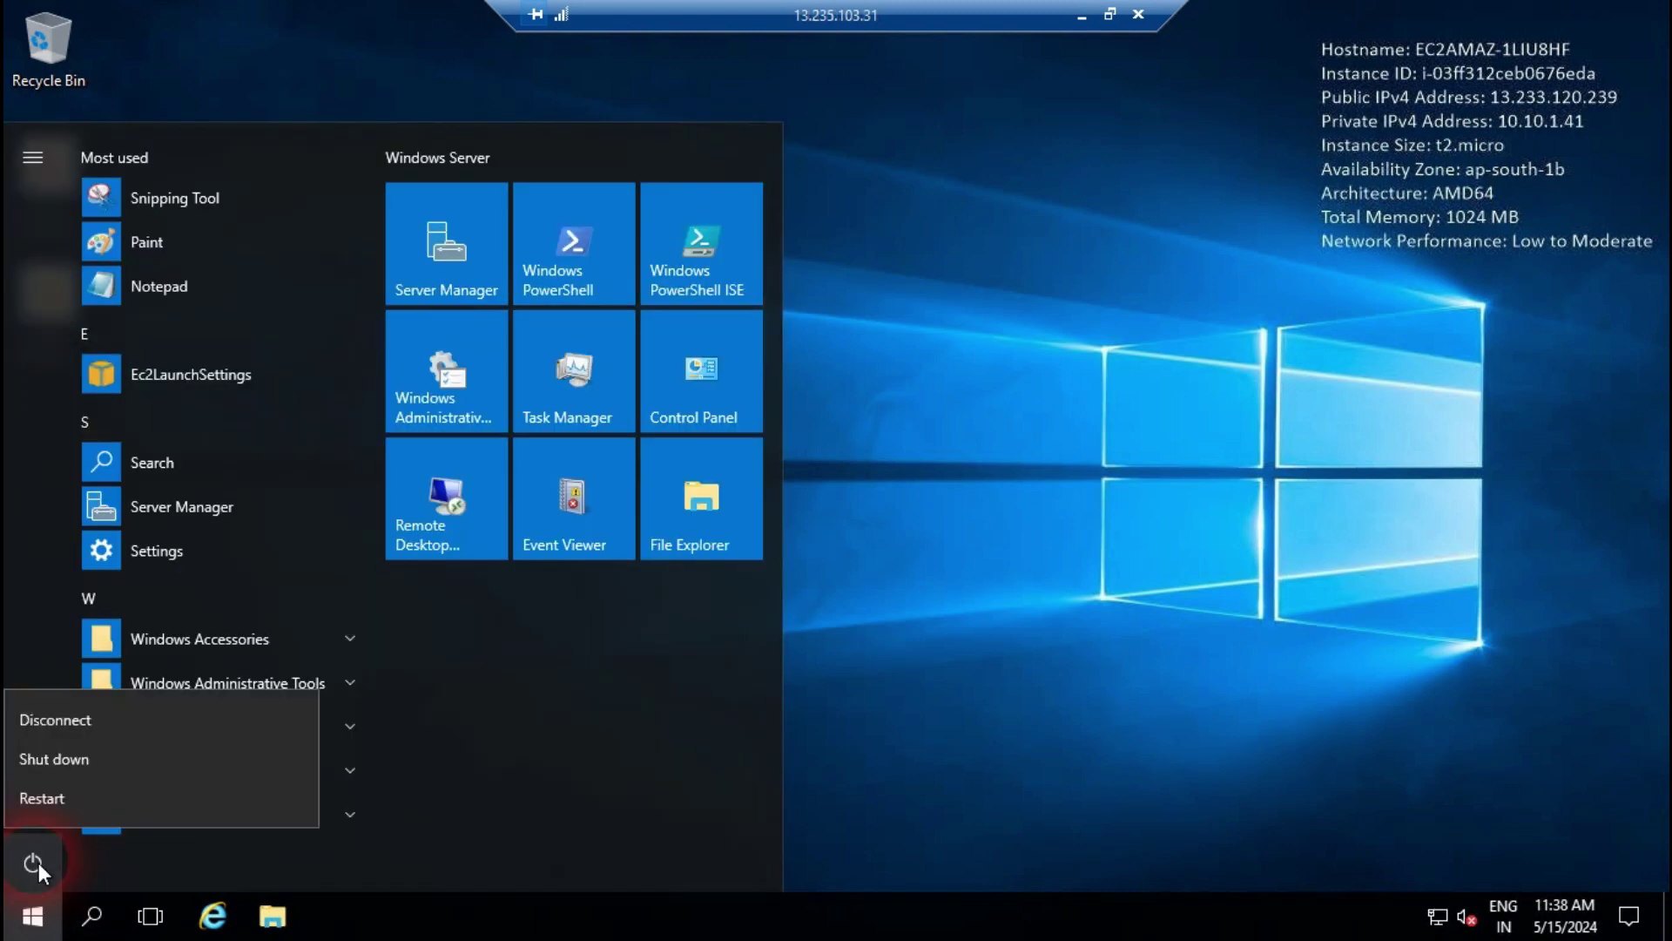
{"action": "left_click", "coordinate": [66, 728]}
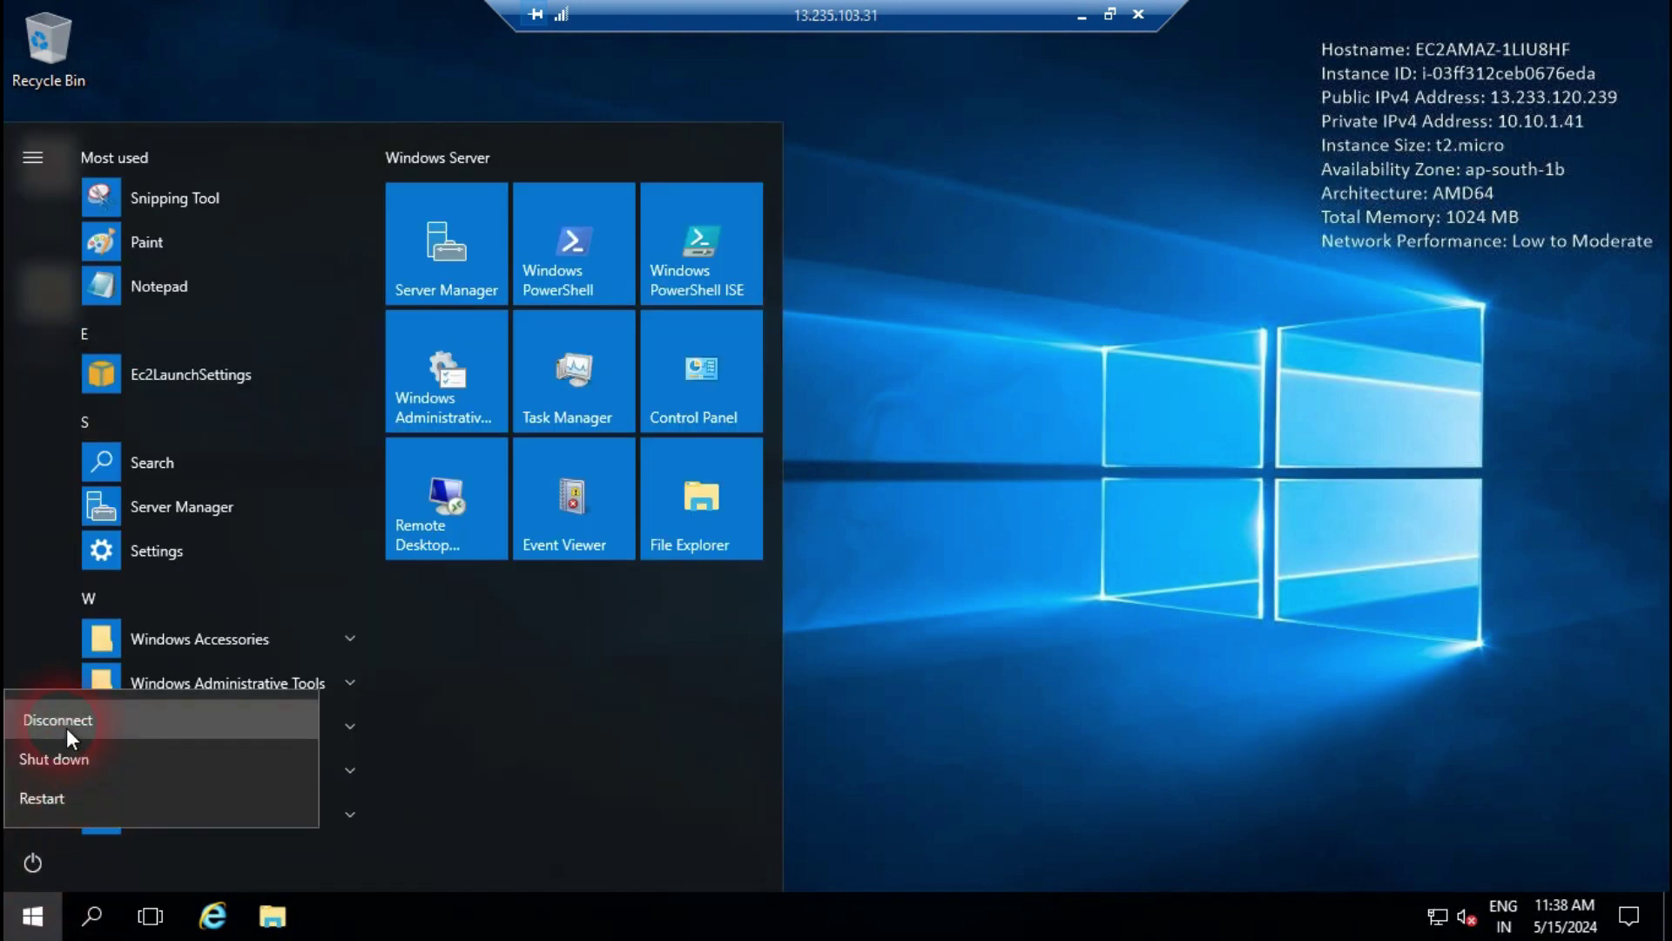
{"action": "left_click", "coordinate": [970, 449]}
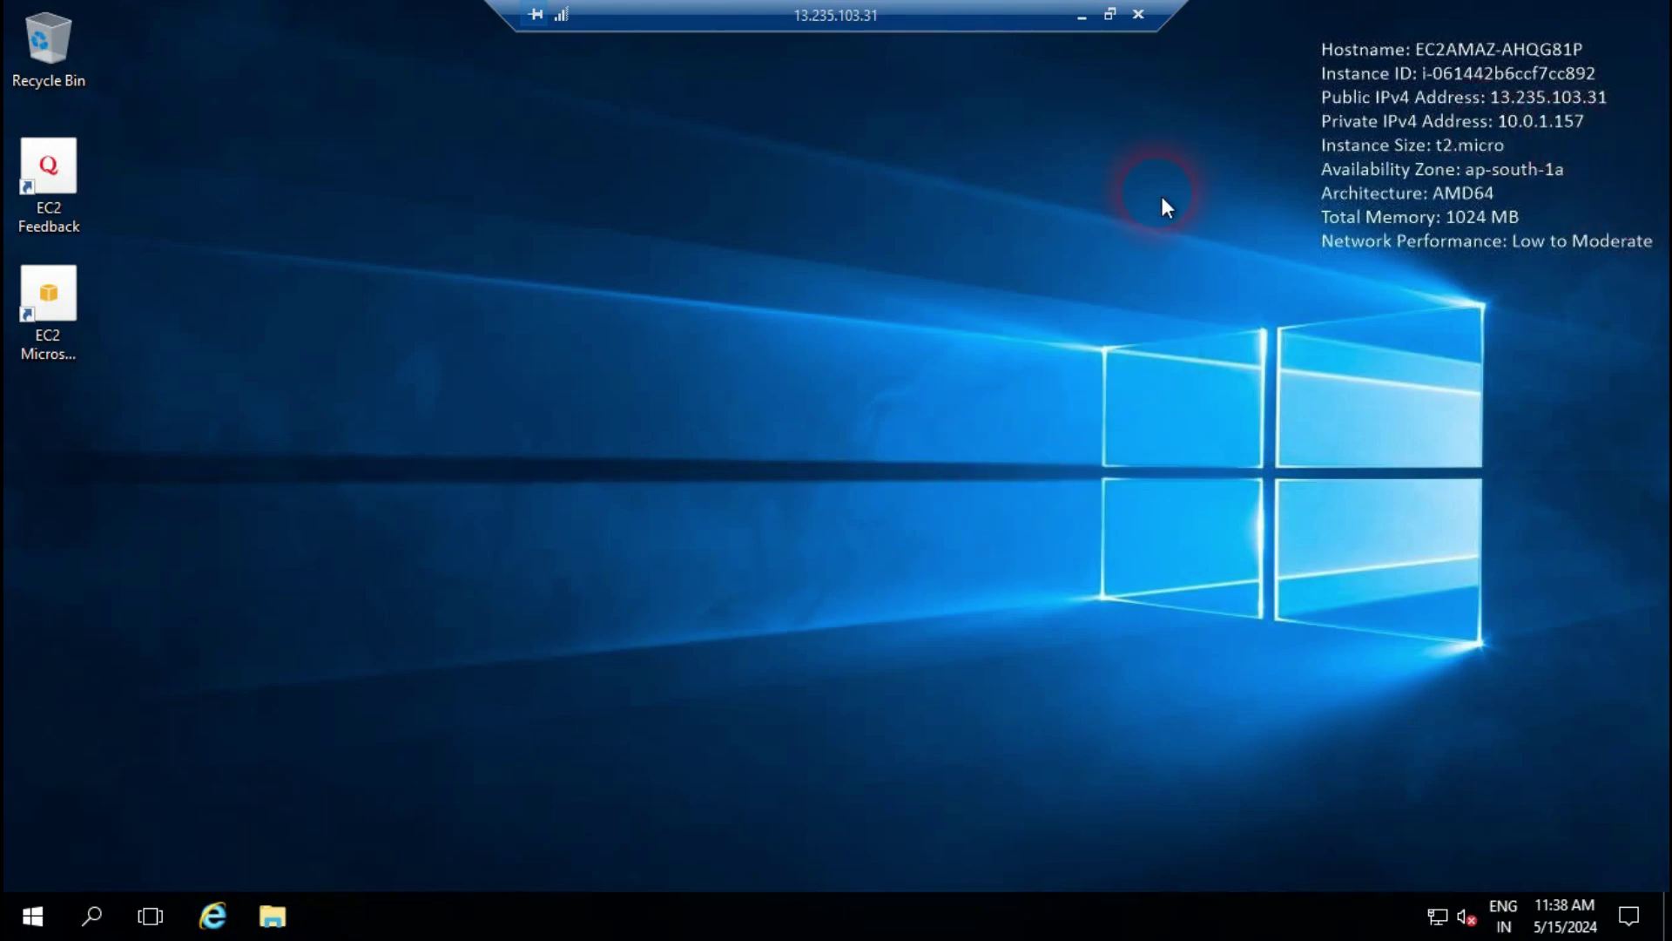
{"action": "left_click", "coordinate": [1155, 28]}
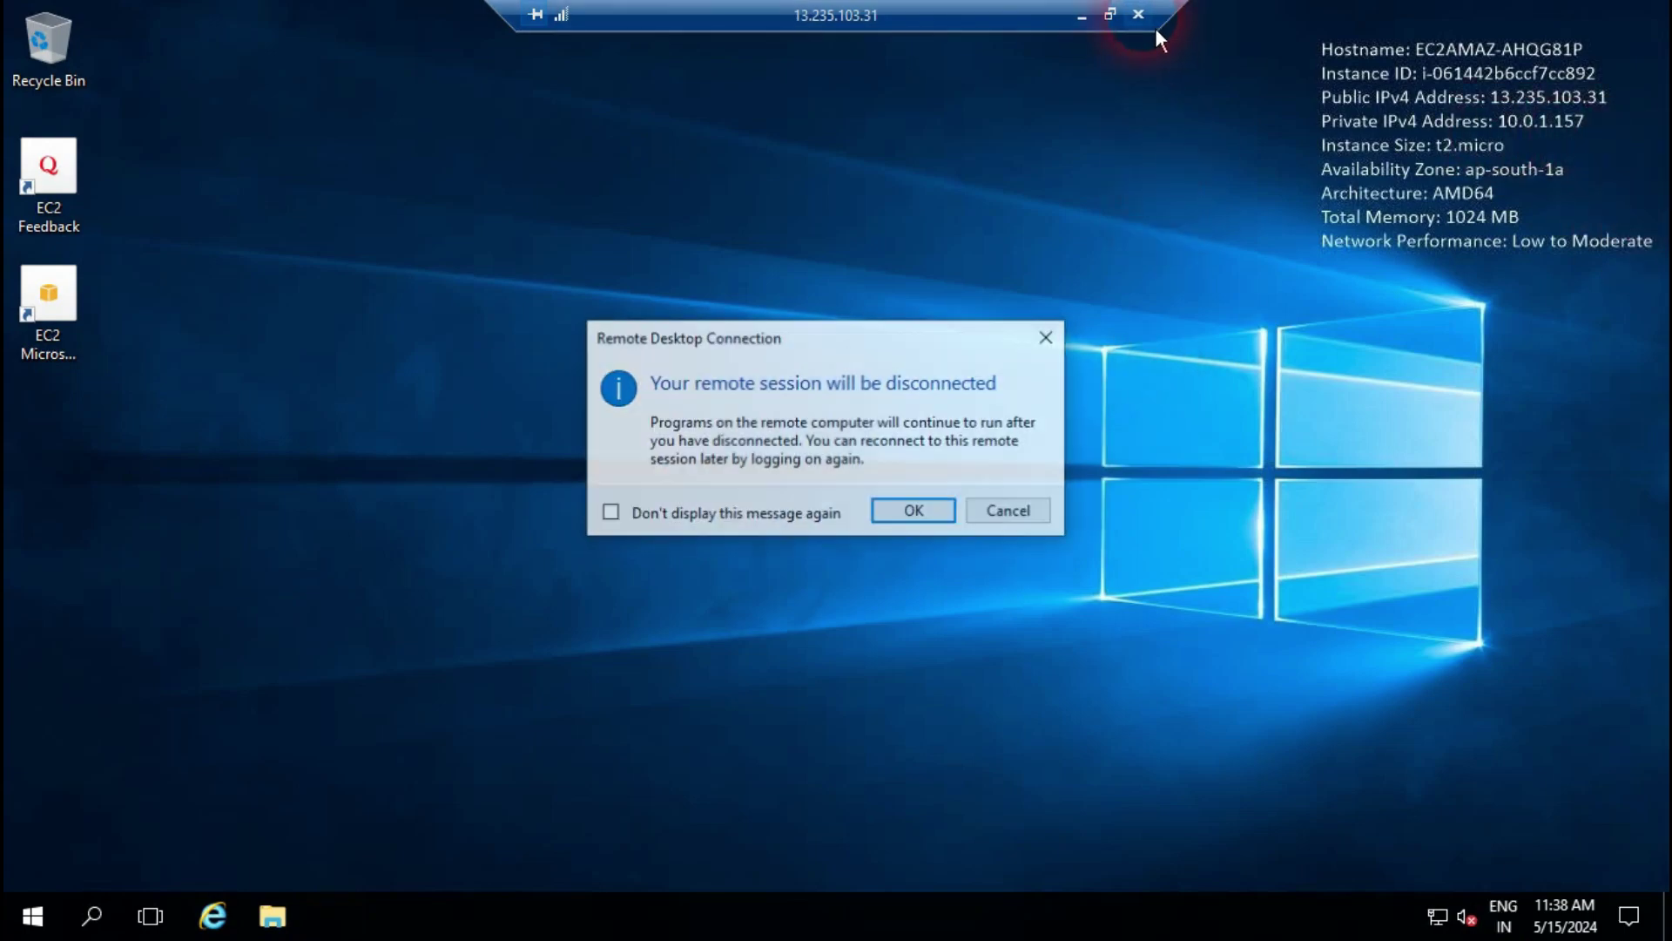
{"action": "left_click", "coordinate": [914, 511]}
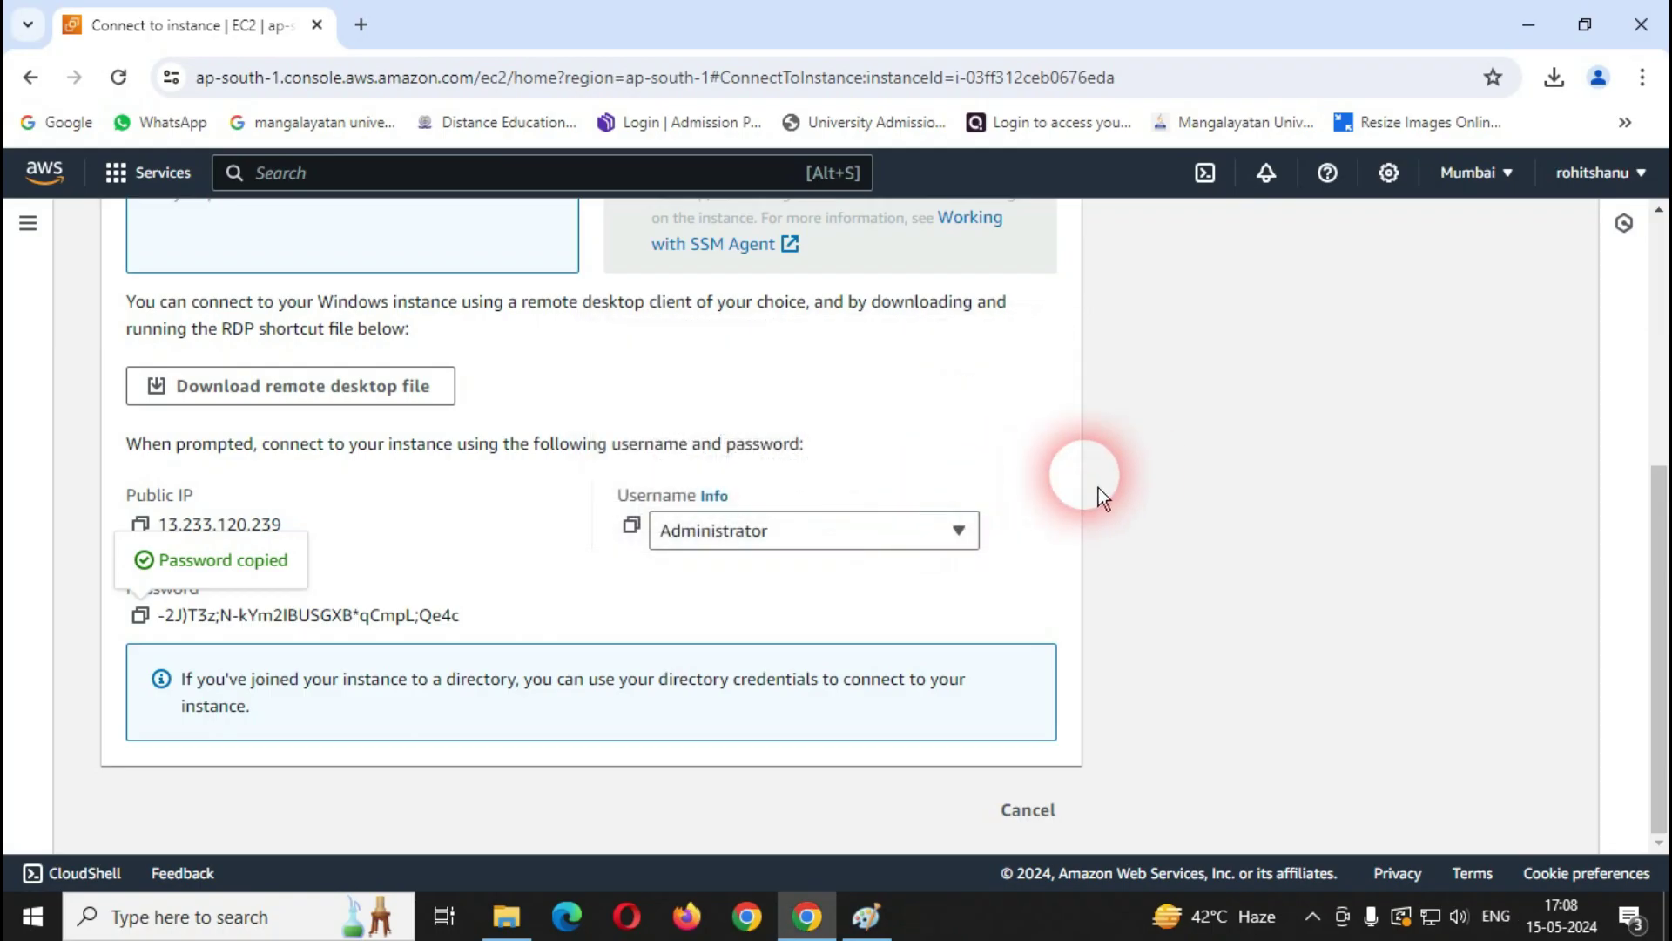
Step: Open the downloaded EC-2-VPC-B.rdp file from Chrome and connect to the remote computer despite the unknown publisher
{"action": "scroll", "coordinate": [646, 486], "scroll_direction": "up", "scroll_amount": 4}
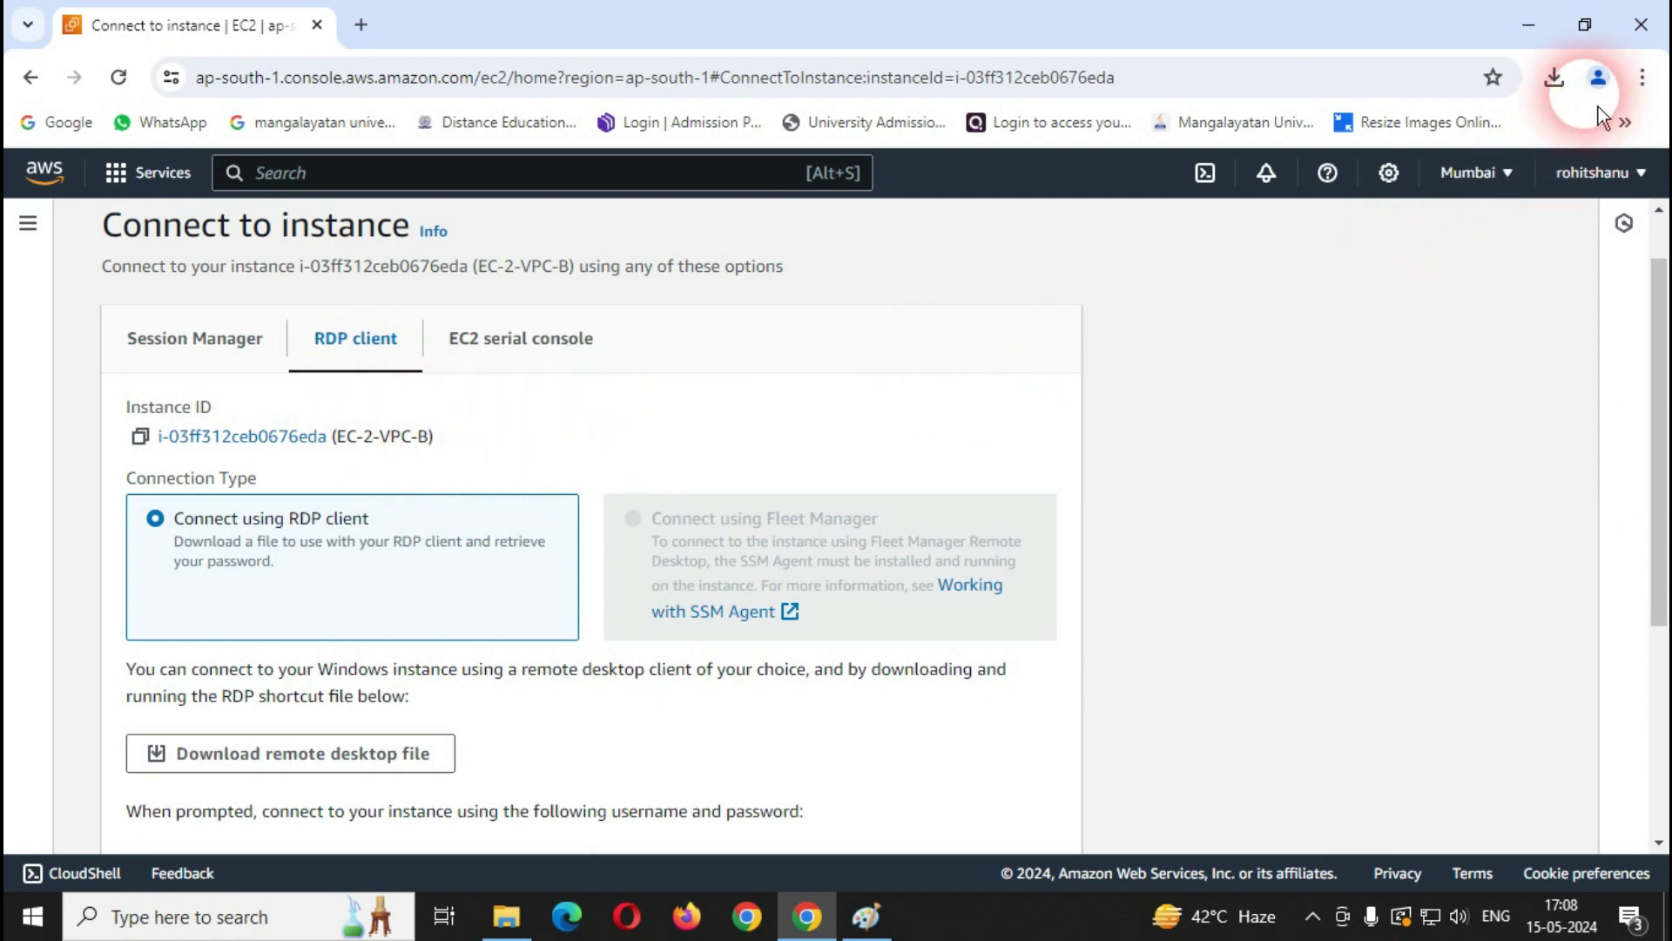
{"action": "left_click", "coordinate": [1565, 90]}
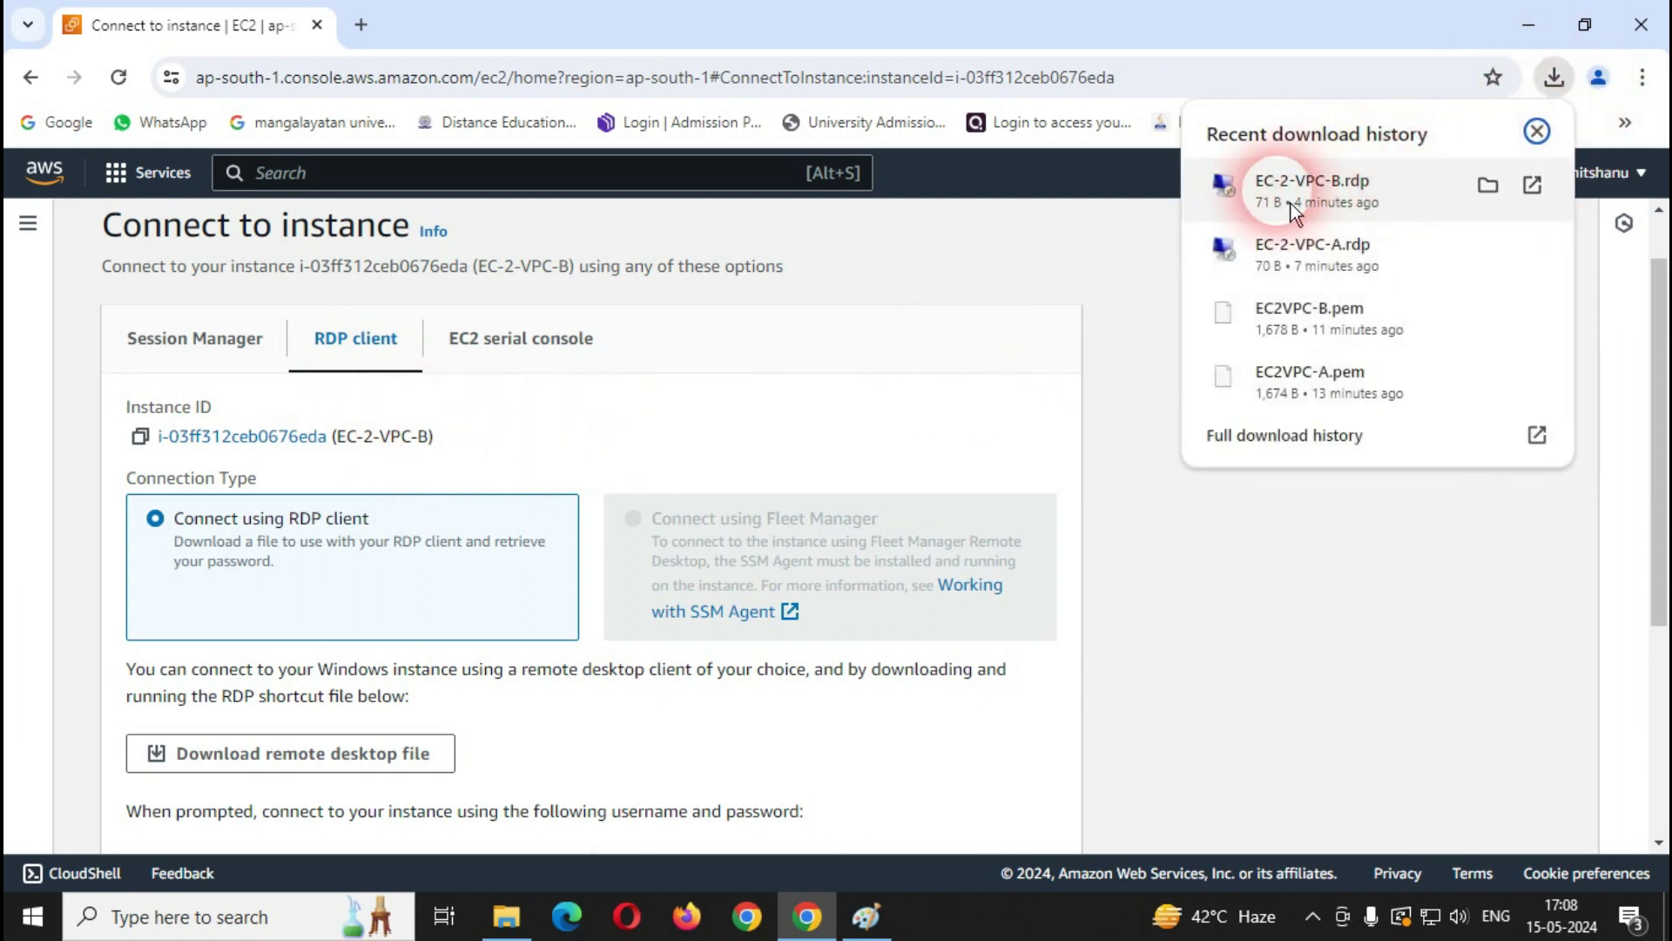
{"action": "double_click", "coordinate": [1338, 209]}
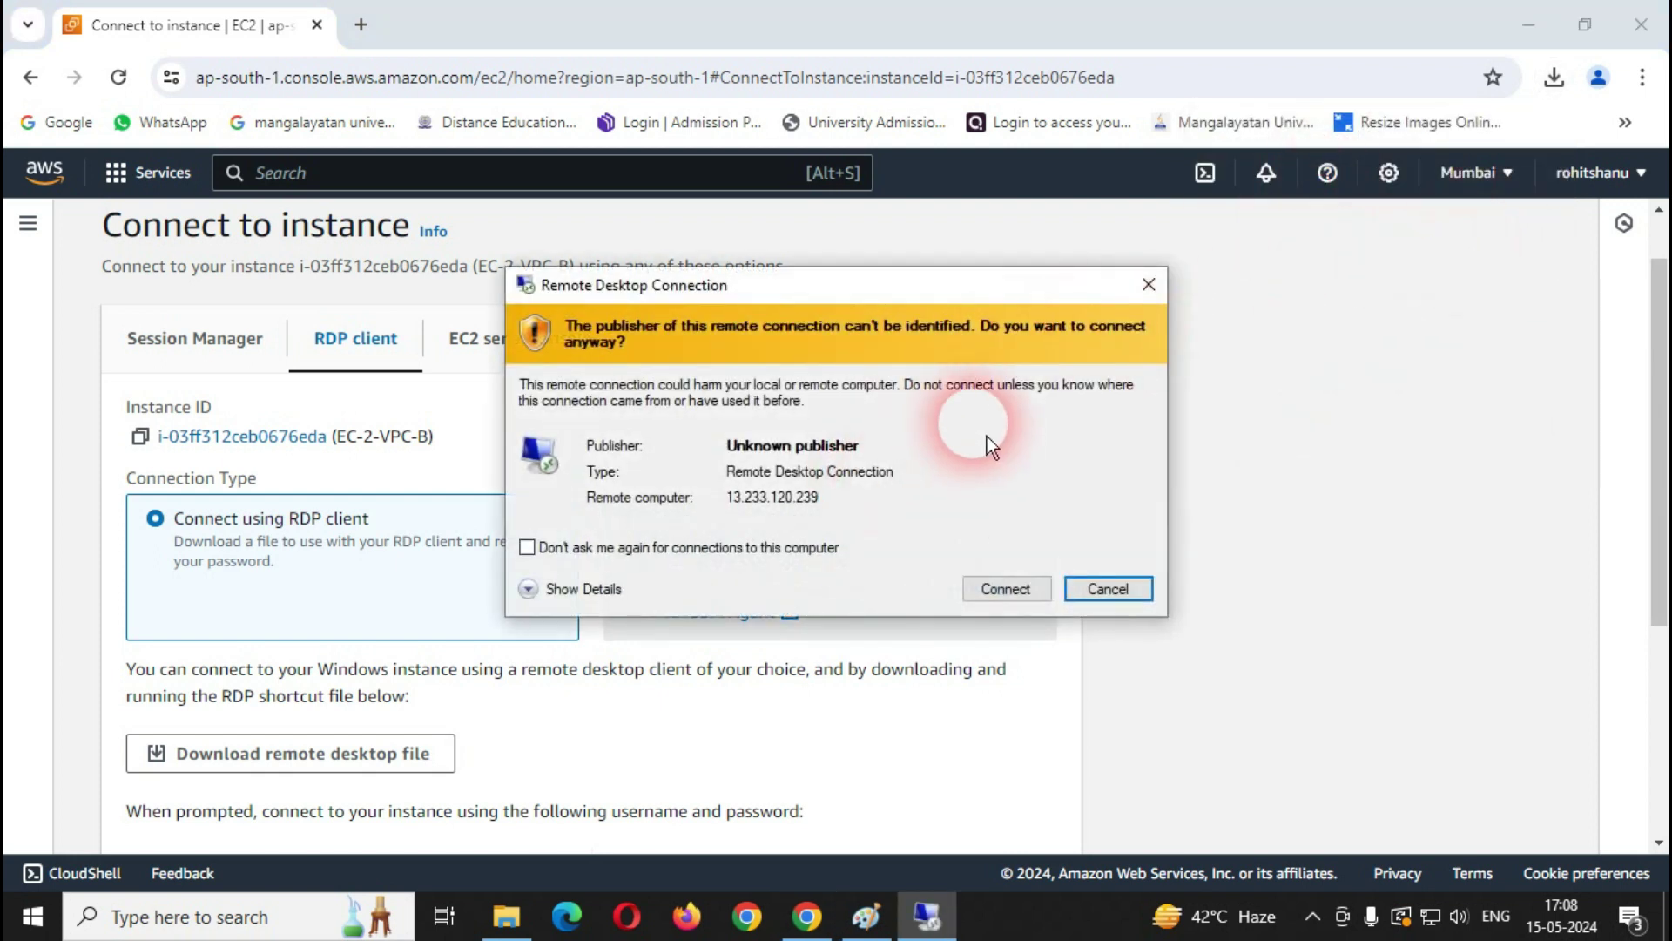
{"action": "left_click", "coordinate": [1042, 592]}
{"action": "left_click", "coordinate": [813, 438]}
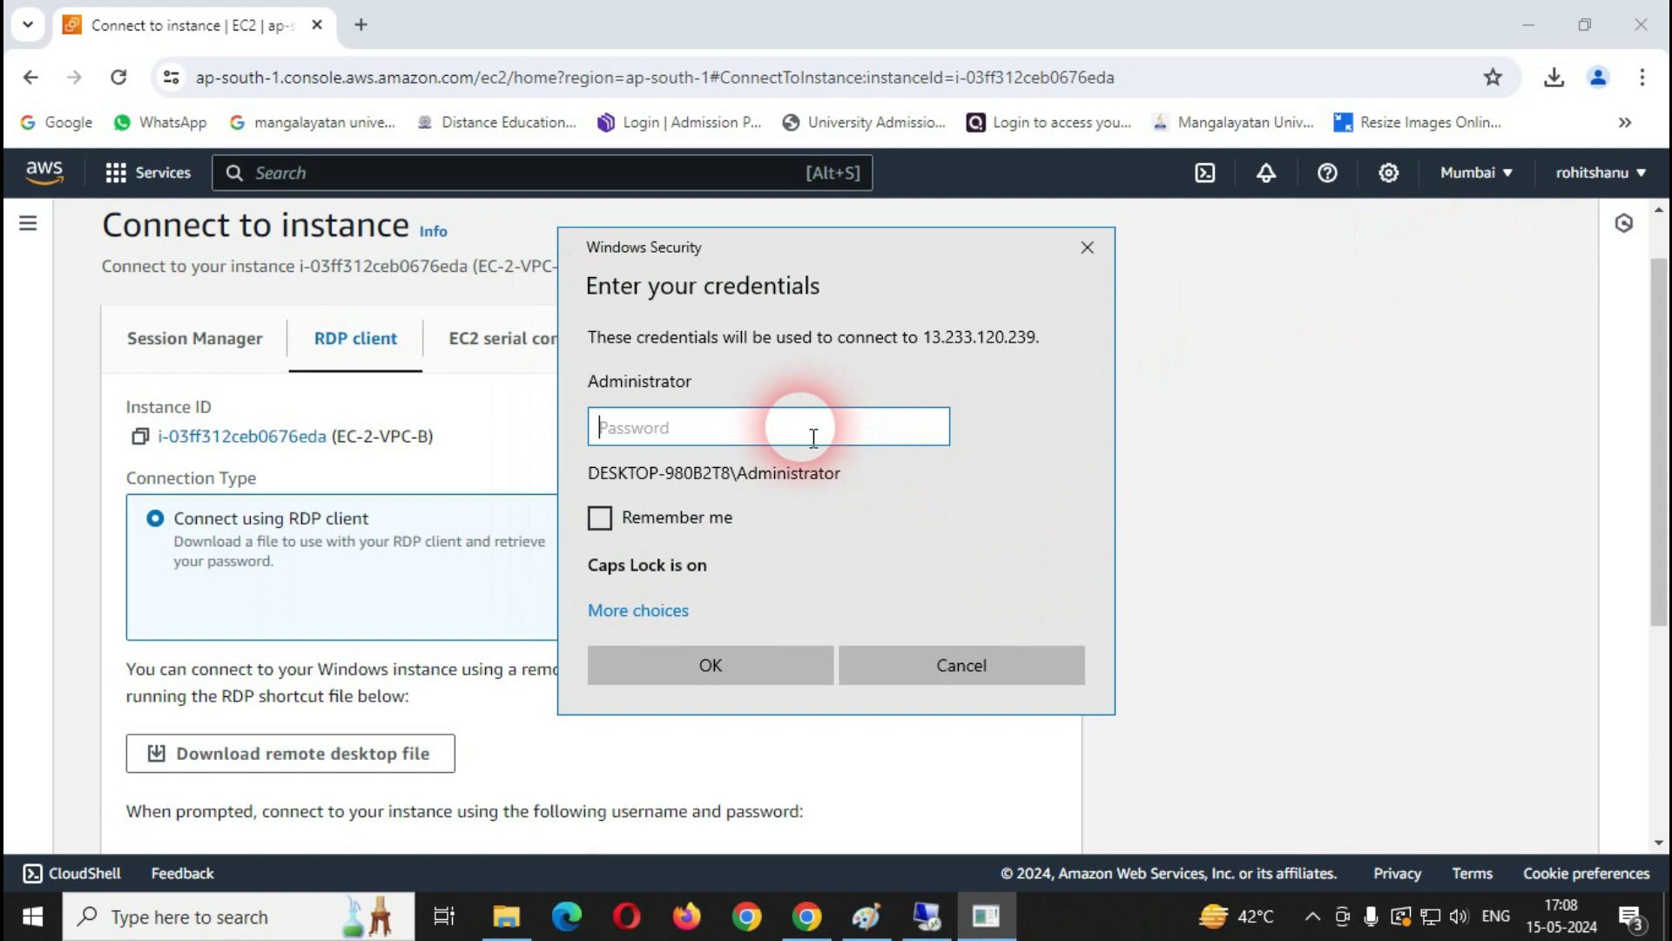
Step: Copy EC-2-VPC-B's administrator password from its connection page and enter it in the password field to sign in to the remote desktop
{"action": "left_click", "coordinate": [1162, 509]}
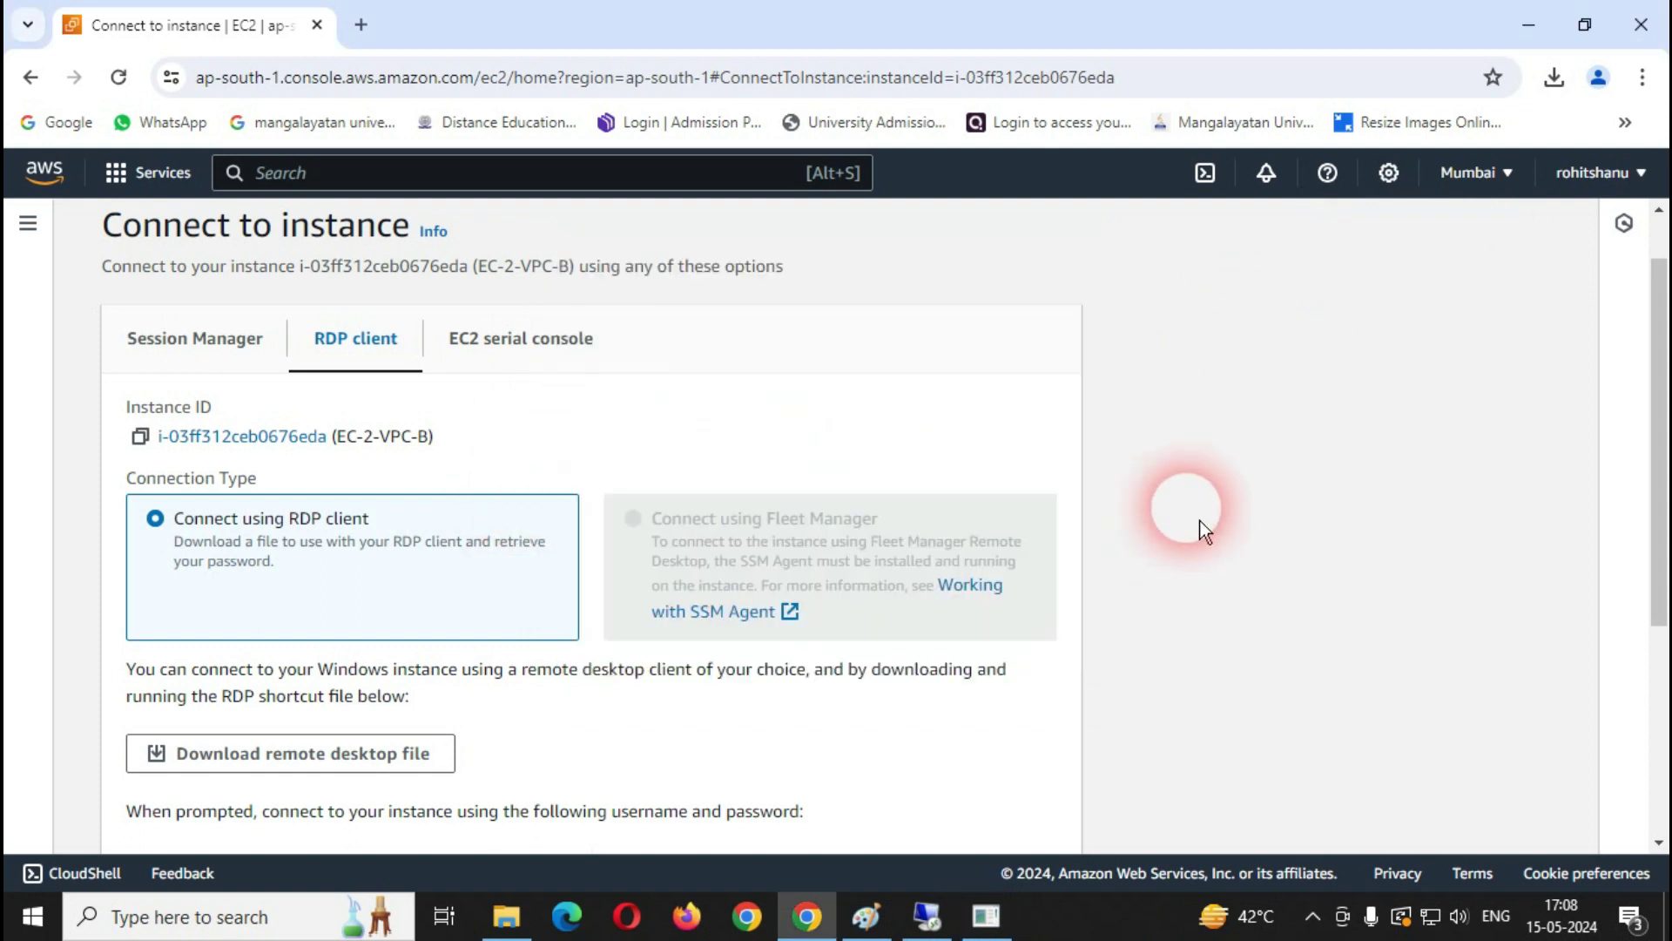
{"action": "scroll", "coordinate": [1005, 584], "scroll_direction": "down", "scroll_amount": 4}
{"action": "left_click", "coordinate": [140, 615]}
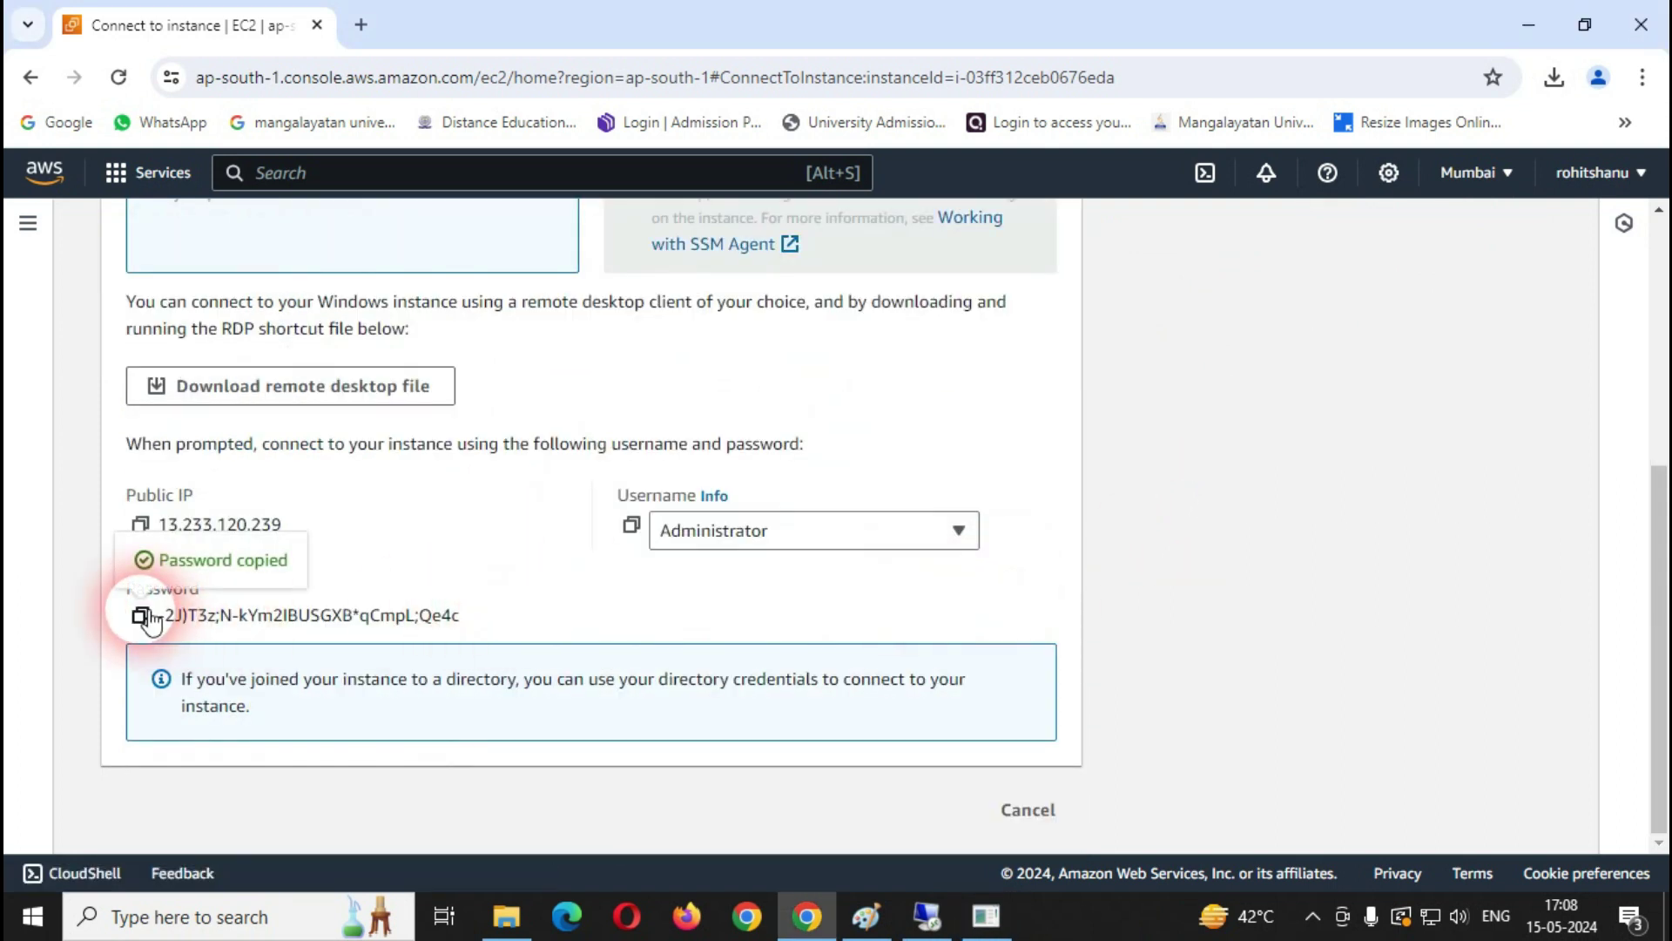
{"action": "left_click", "coordinate": [941, 921]}
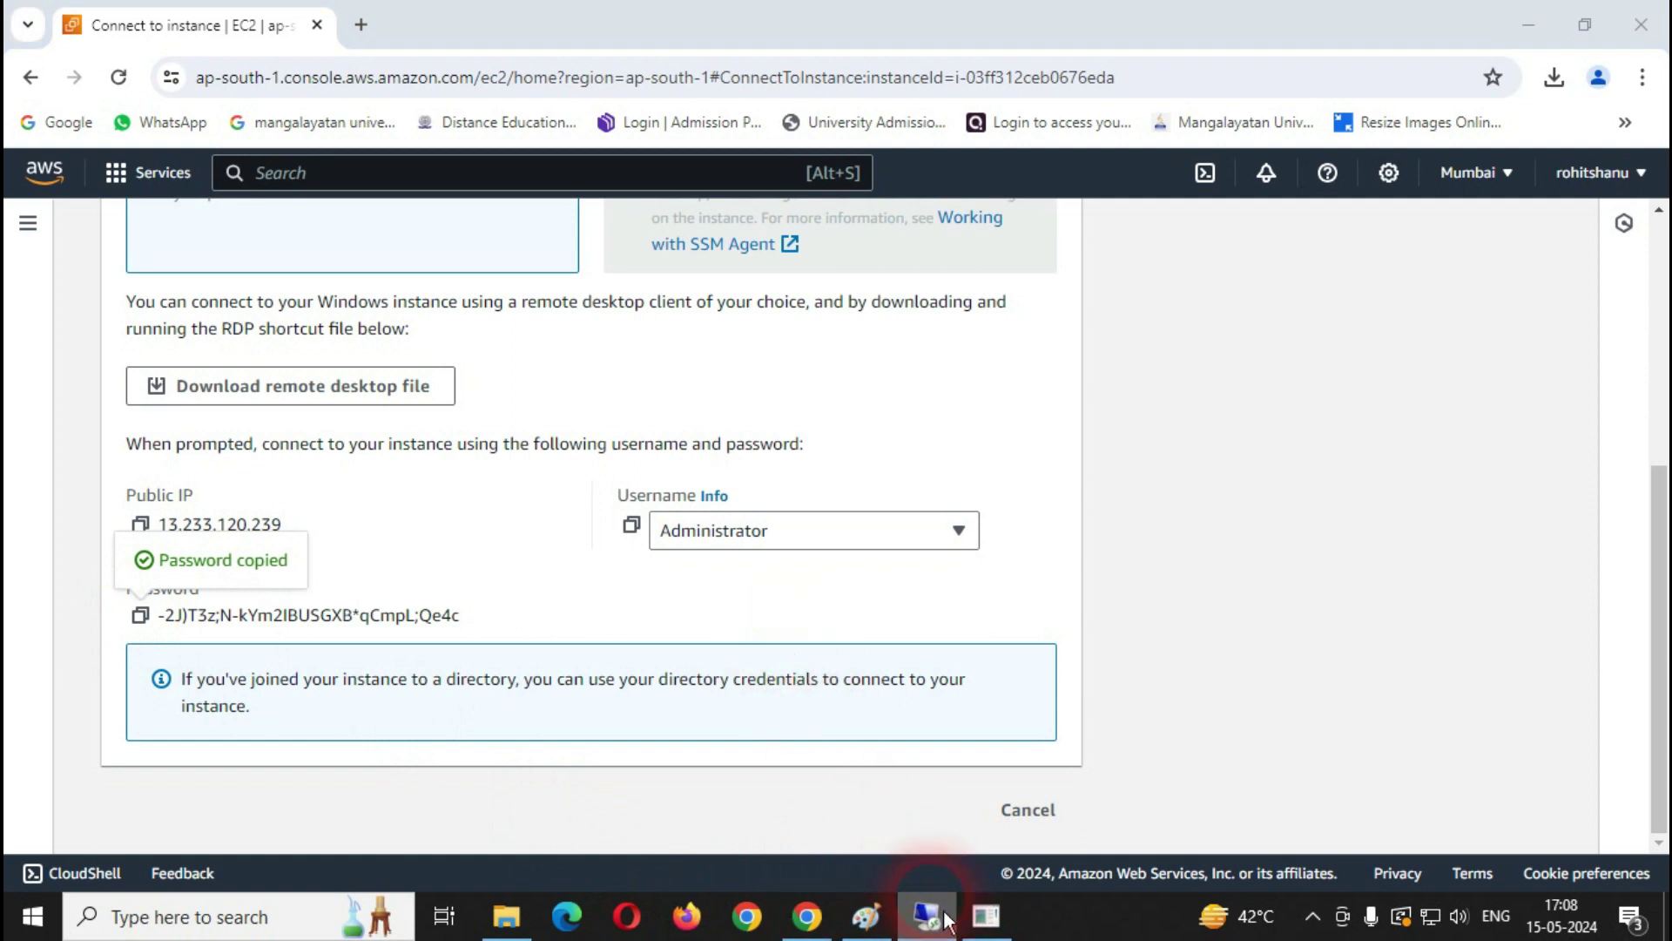
{"action": "left_click", "coordinate": [662, 431]}
{"action": "key", "text": "ctrl+v"}
{"action": "left_click", "coordinate": [750, 669]}
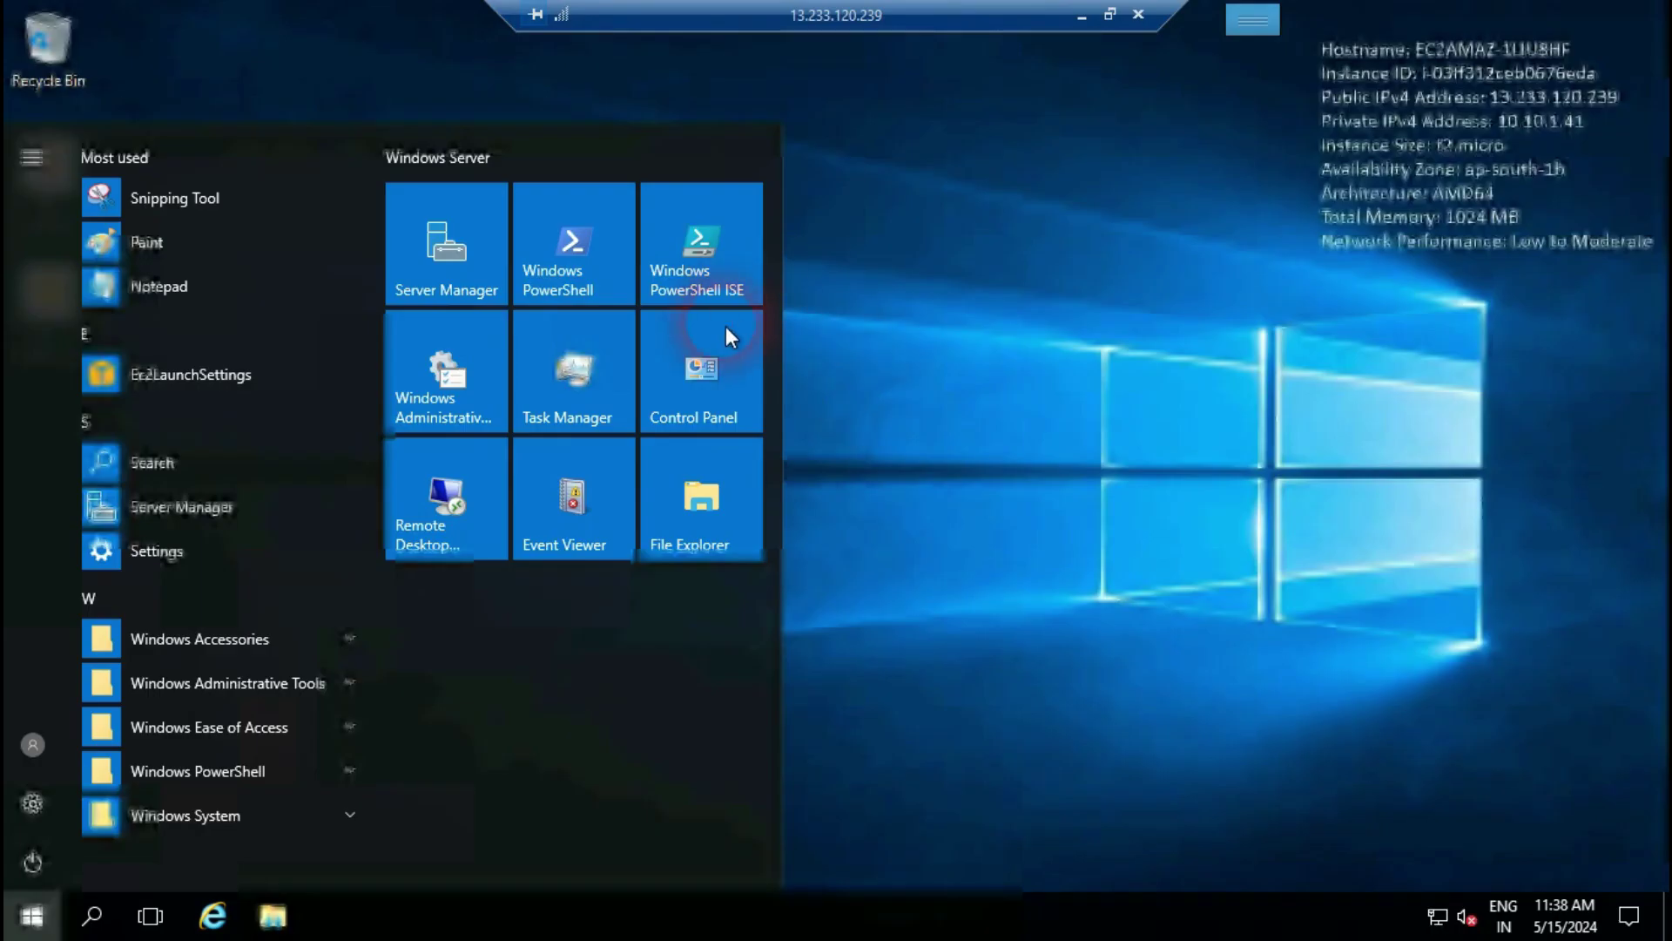
Step: Close the Start menu on the EC-2-VPC-B desktop and run MSTSC to open Remote Desktop Connection
{"action": "left_click", "coordinate": [964, 420]}
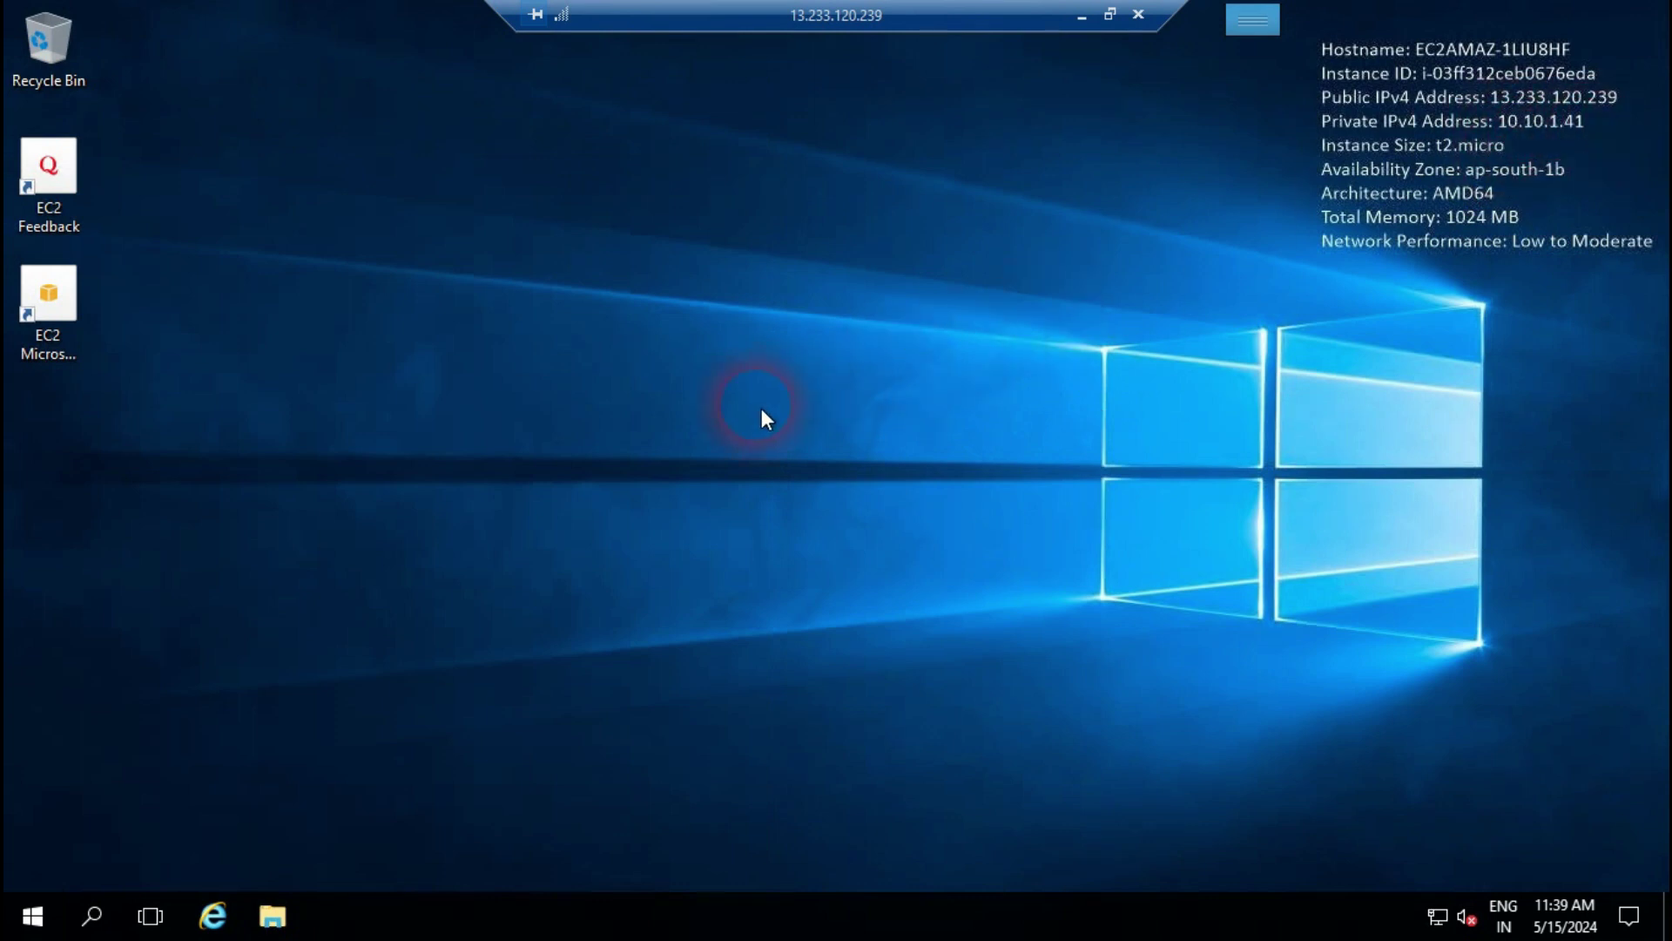
{"action": "key", "text": "super+r"}
{"action": "type", "text": "MSTSC"}
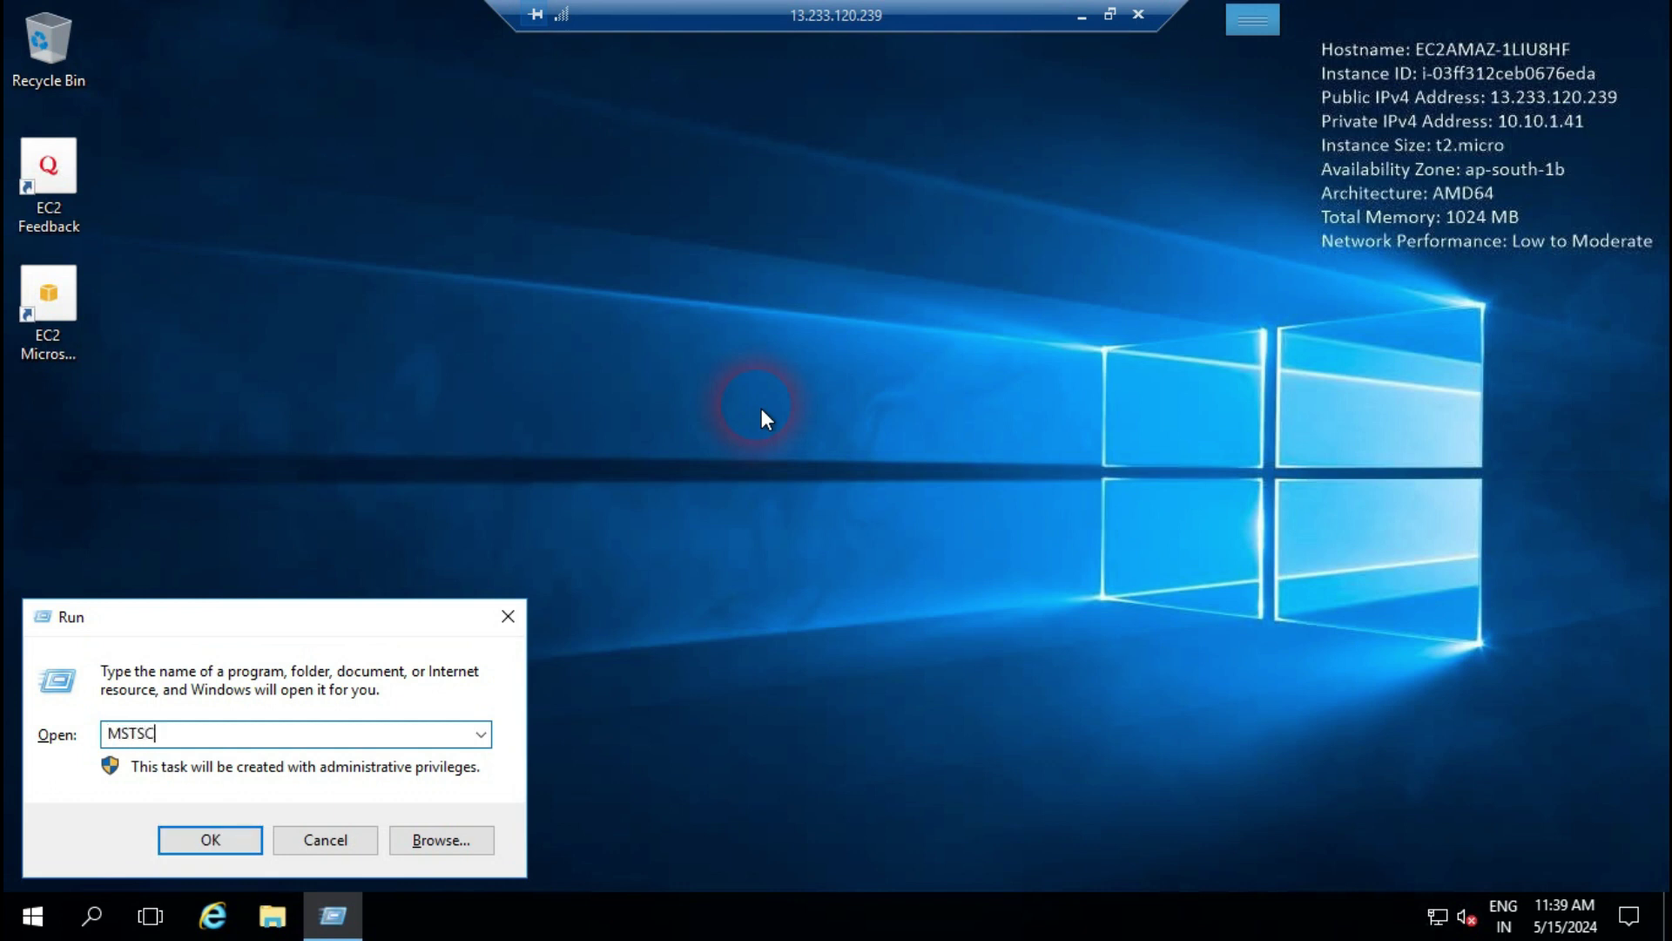
{"action": "left_click", "coordinate": [240, 840]}
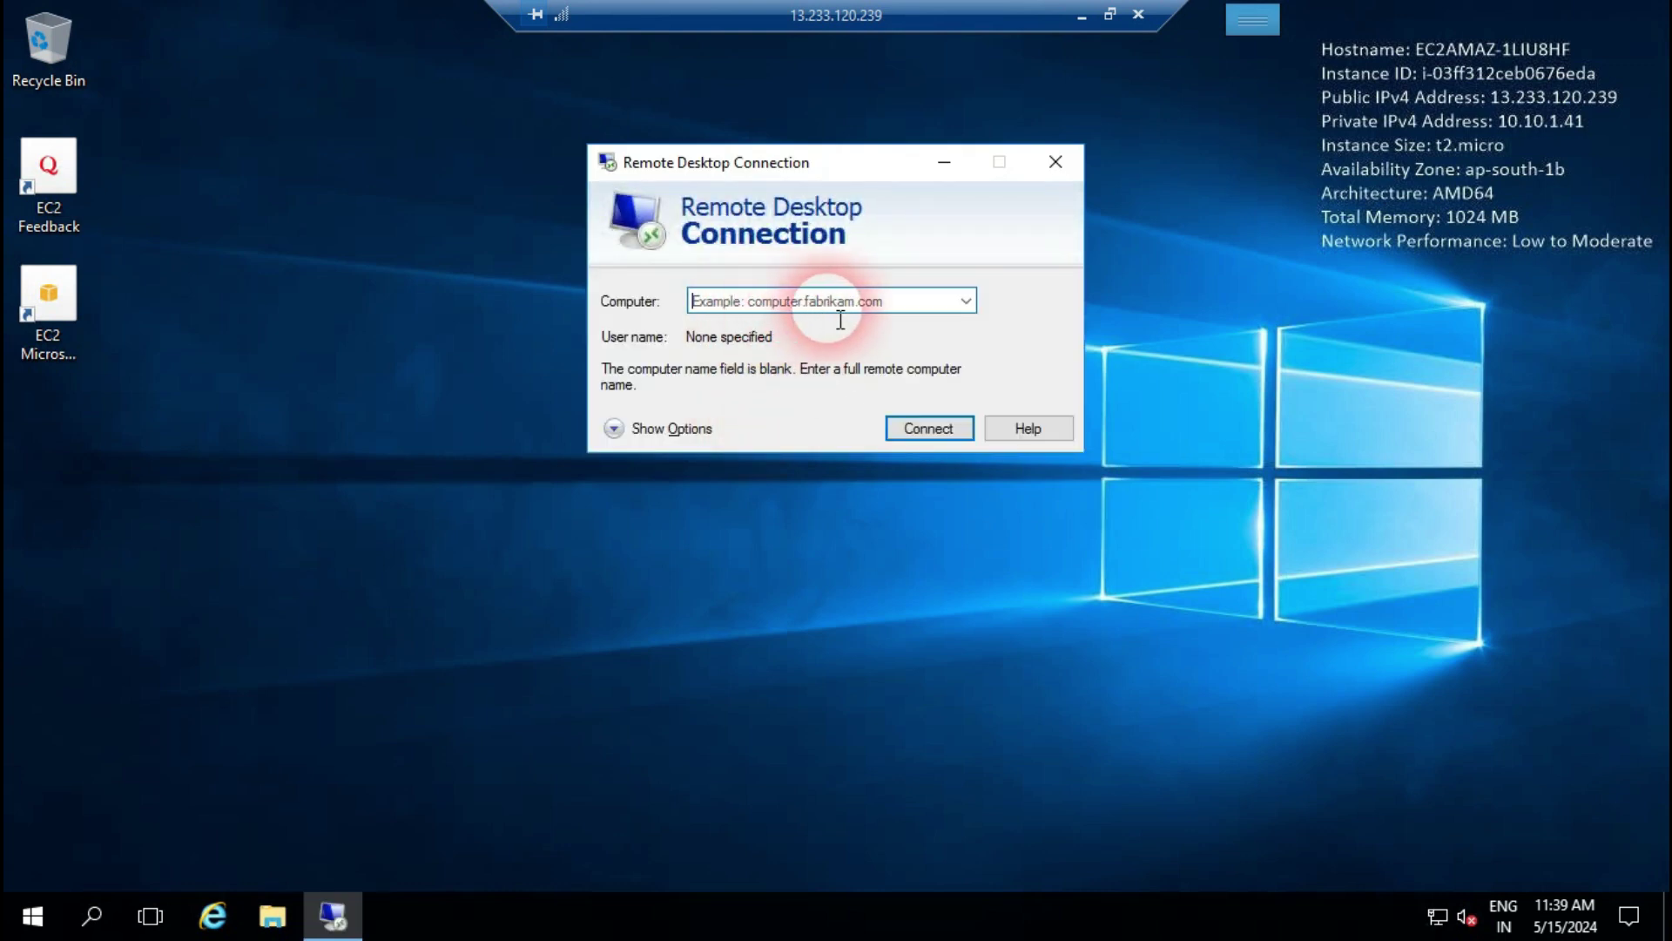
Step: Return to the EC2 instances list in Chrome and select EC-2-VPC-A to look up its private IPv4 address
{"action": "left_click", "coordinate": [1084, 17]}
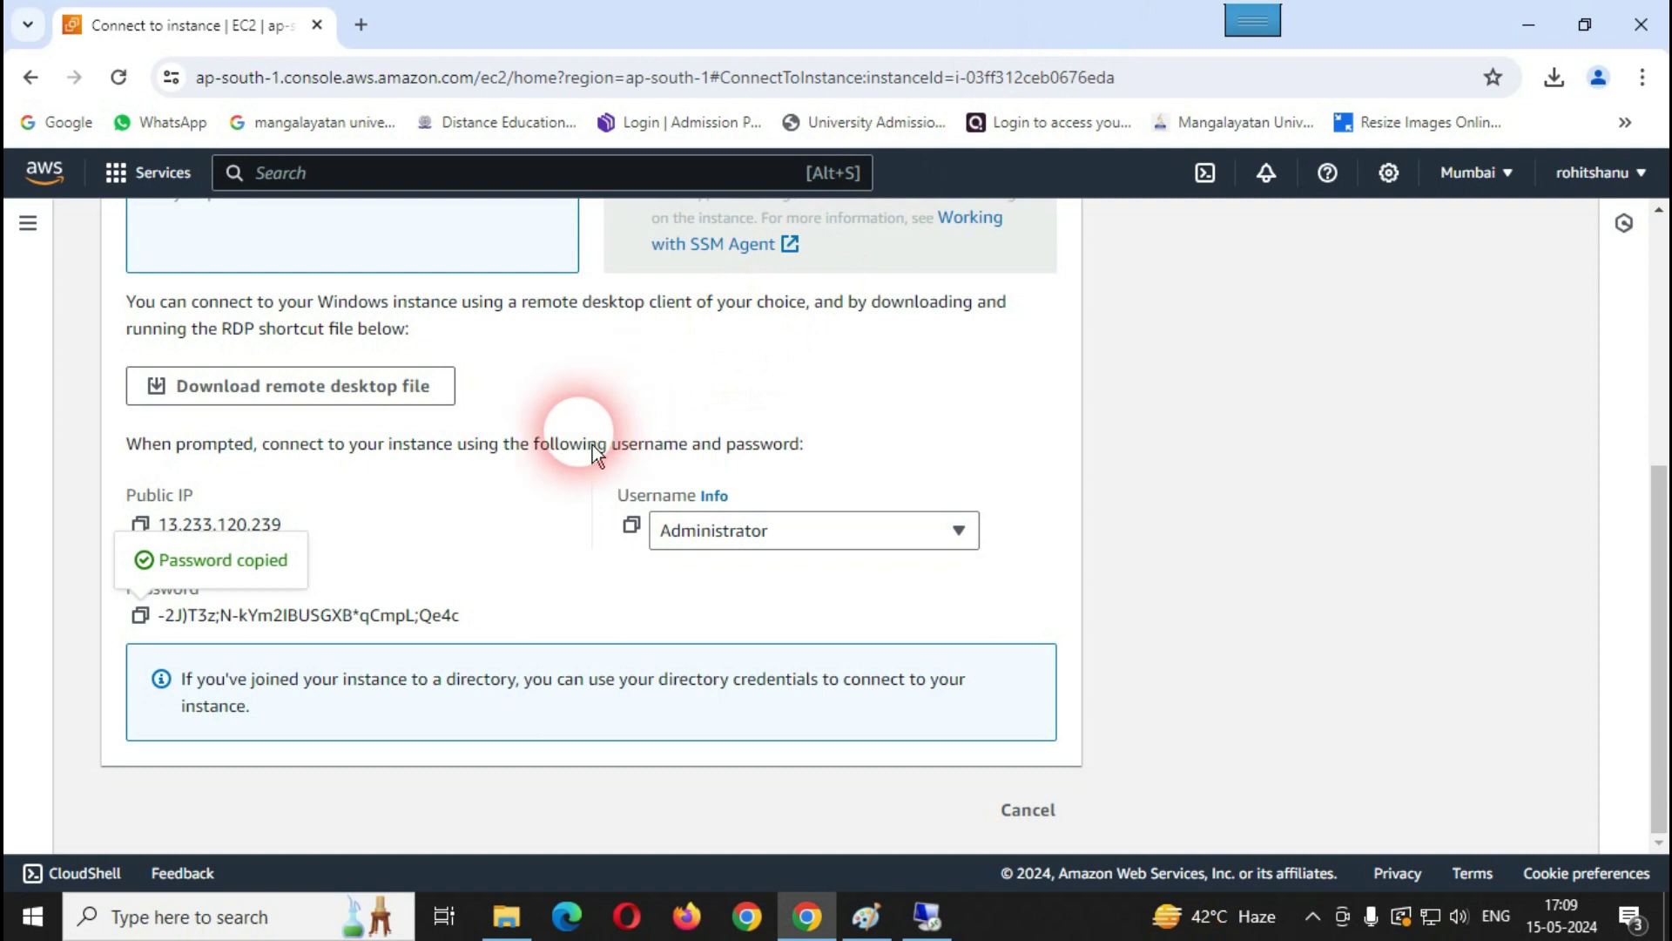
{"action": "left_click", "coordinate": [234, 239]}
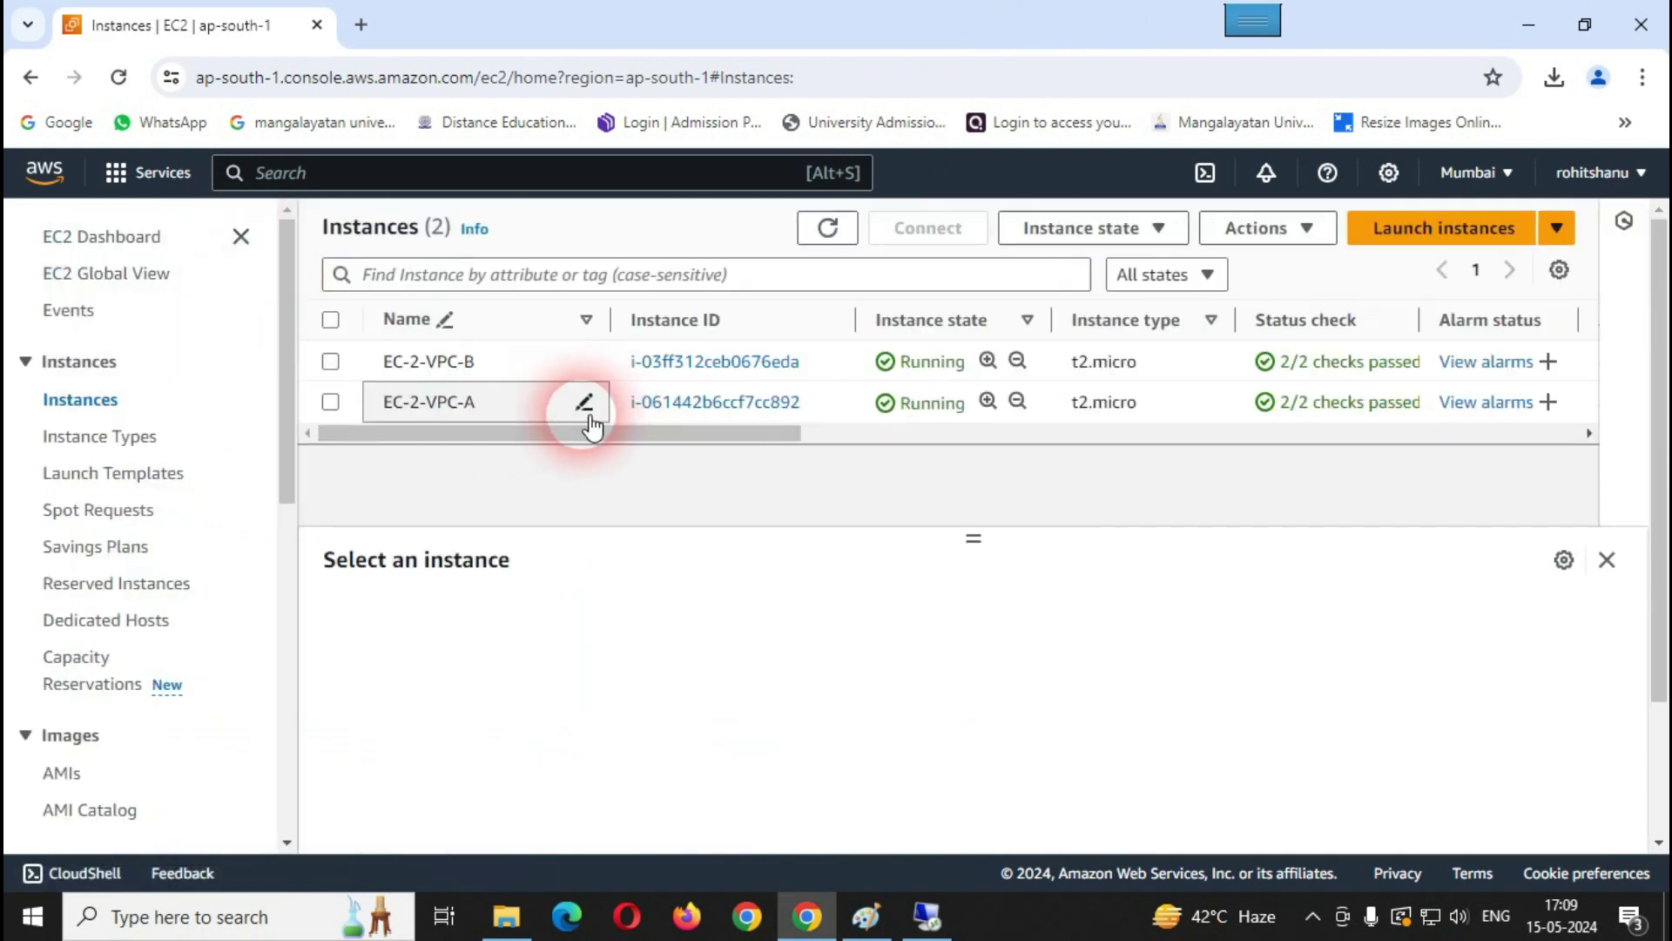
{"action": "left_click", "coordinate": [349, 415]}
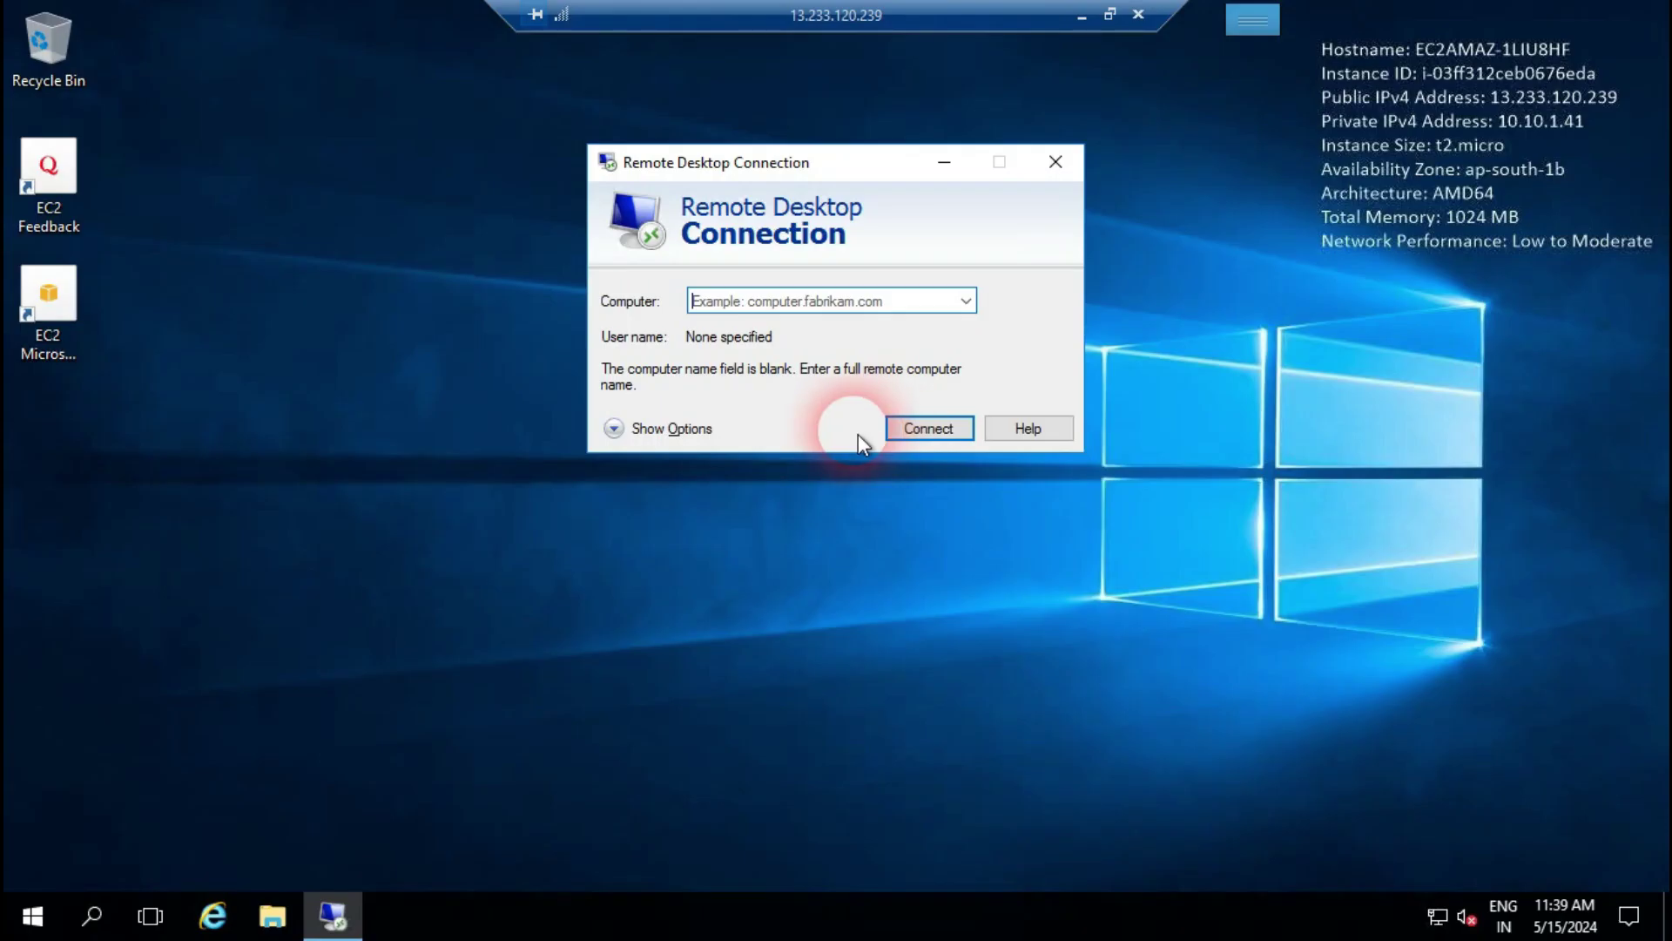
Step: On the EC-2-VPC-B remote desktop, enter 10.0.1.157 as the computer, check it against EC-2-VPC-A's details in Chrome, and start the connection
{"action": "type", "text": "10.0"}
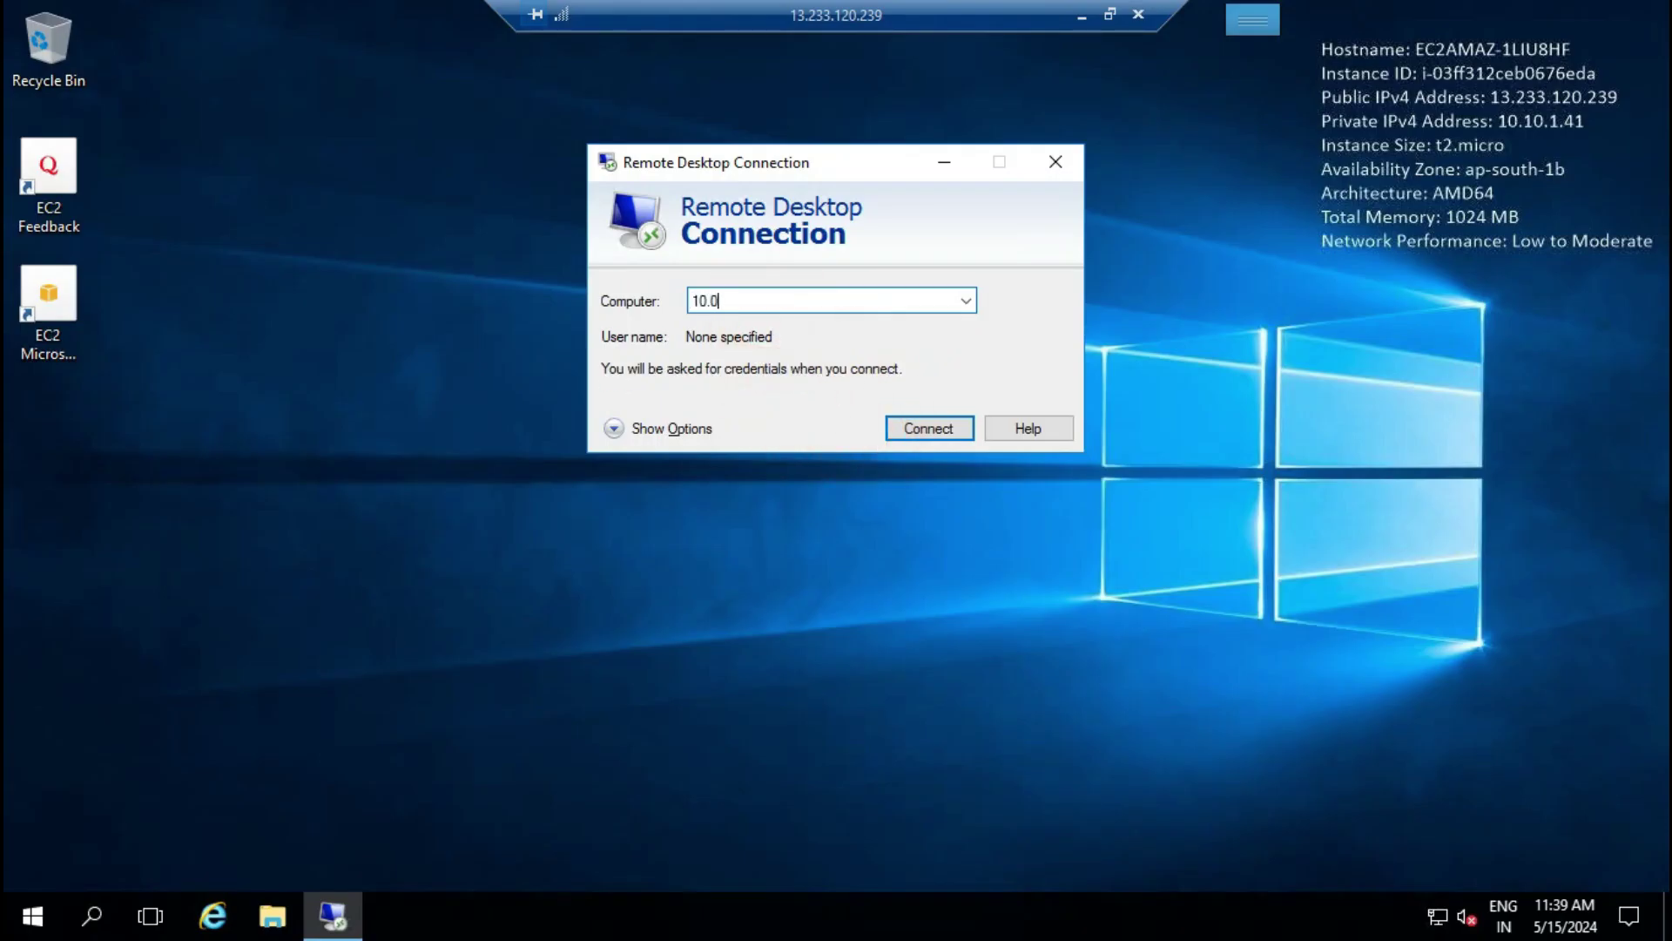
{"action": "type", "text": ".1.157"}
{"action": "left_click", "coordinate": [1081, 15]}
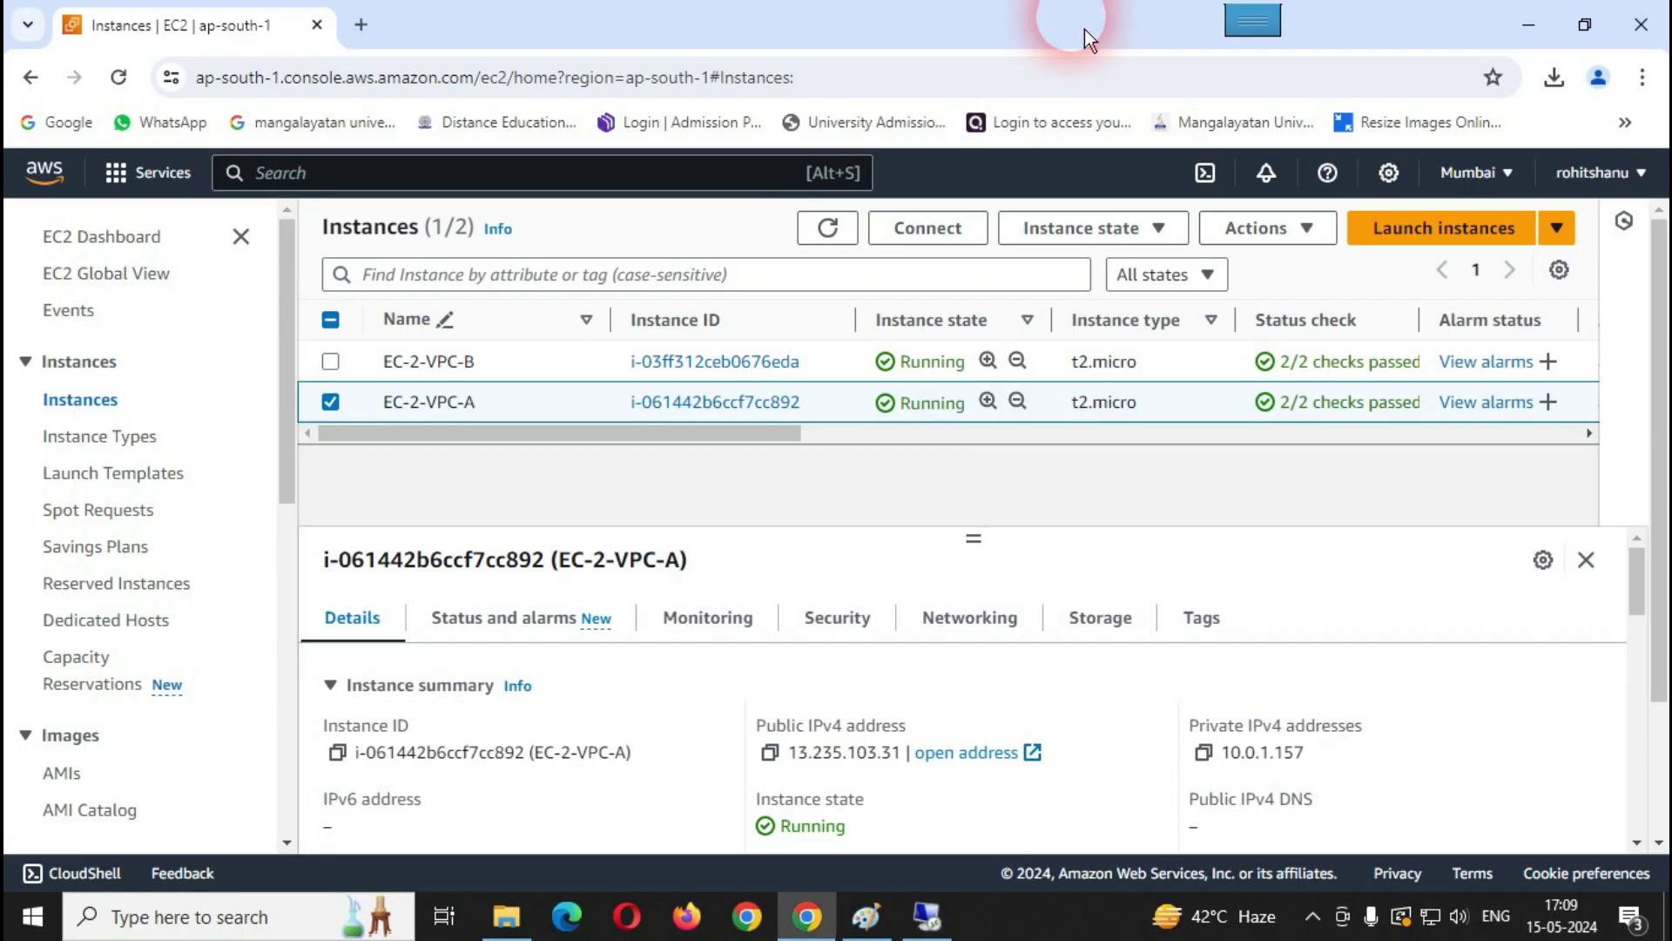
{"action": "left_click", "coordinate": [925, 917]}
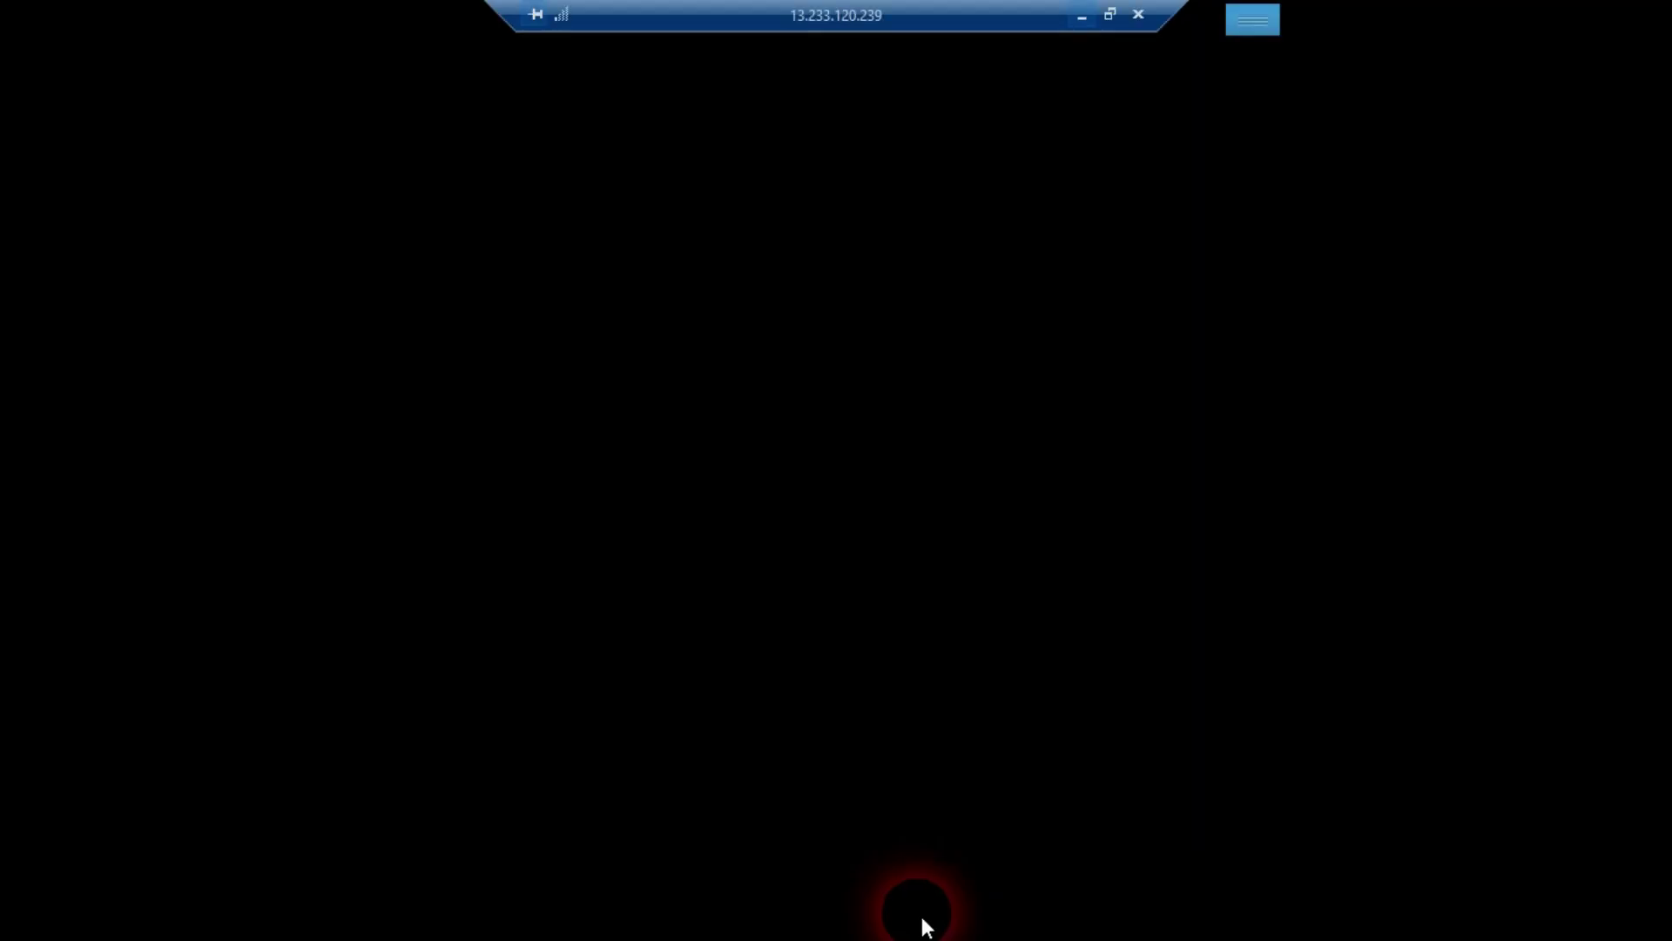
{"action": "left_click", "coordinate": [930, 436]}
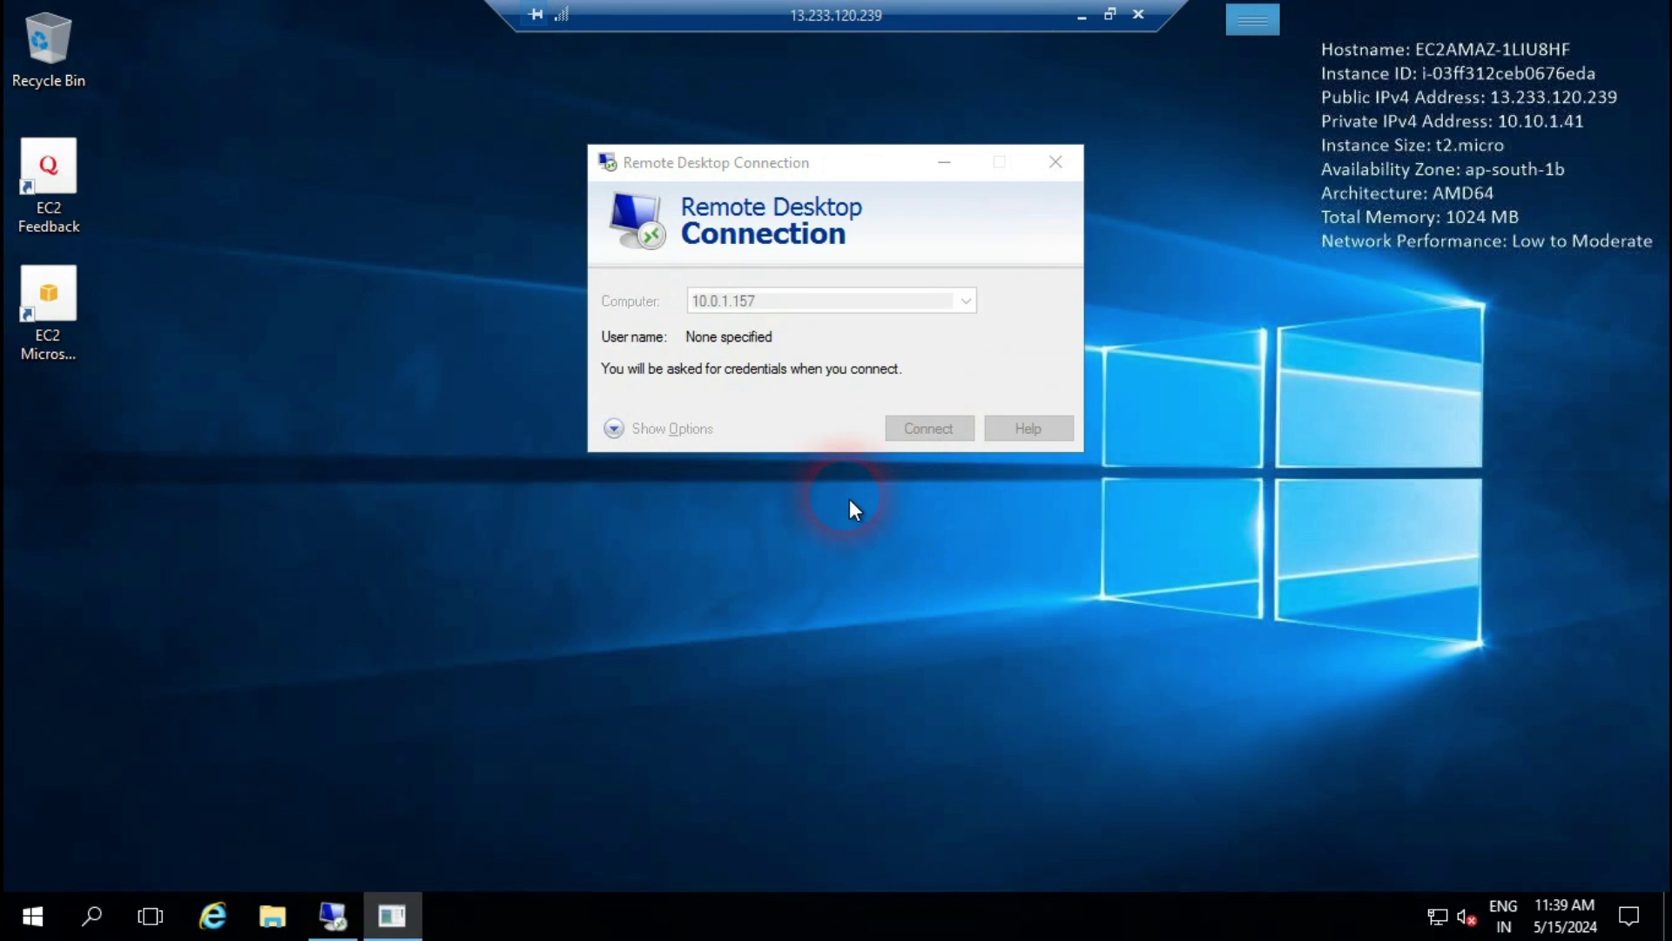
Step: Switch to Chrome, open the RDP client connection details for EC-2-VPC-A, and request its Windows password
{"action": "left_click", "coordinate": [845, 440]}
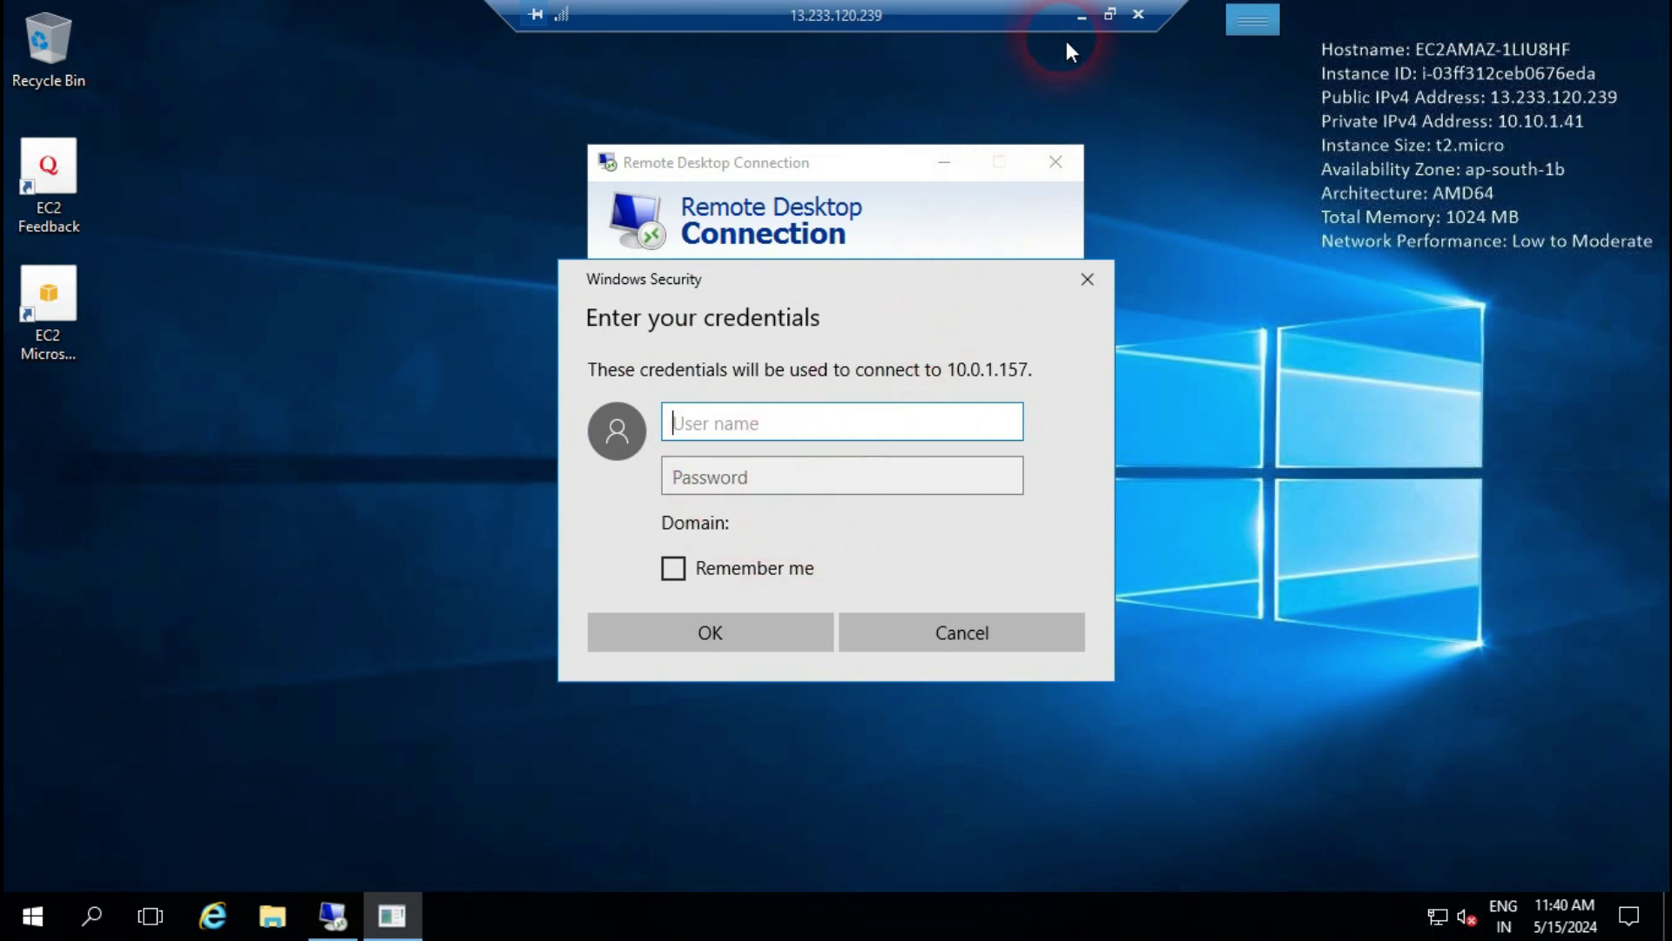
{"action": "left_click", "coordinate": [1084, 17]}
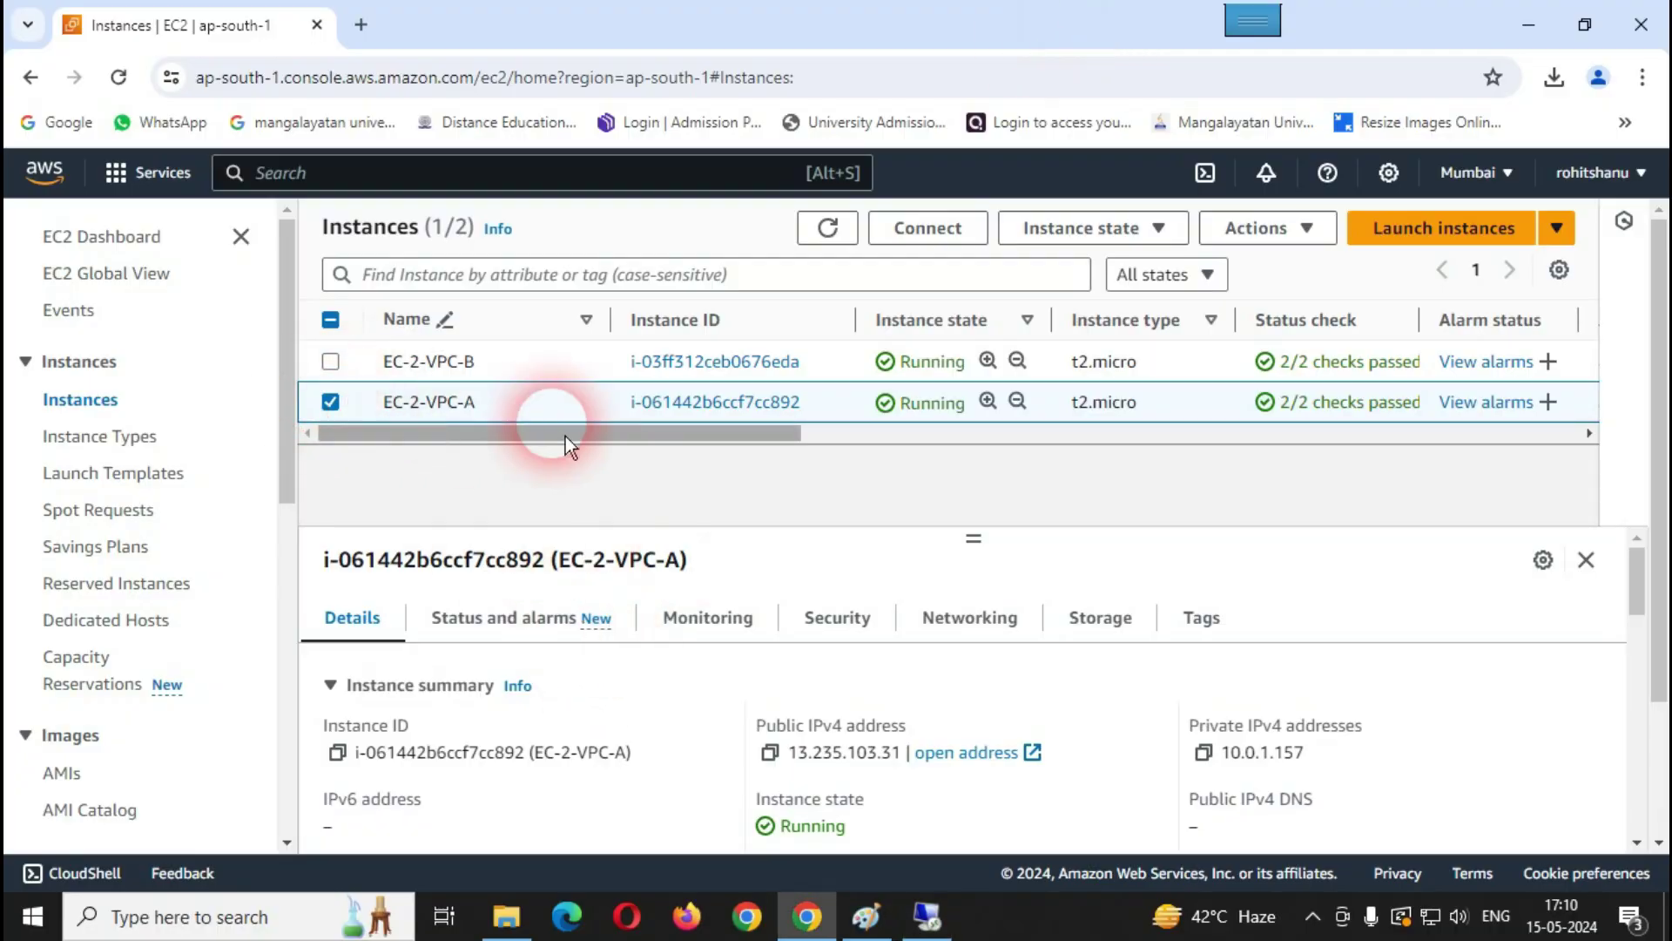
{"action": "left_click", "coordinate": [956, 236]}
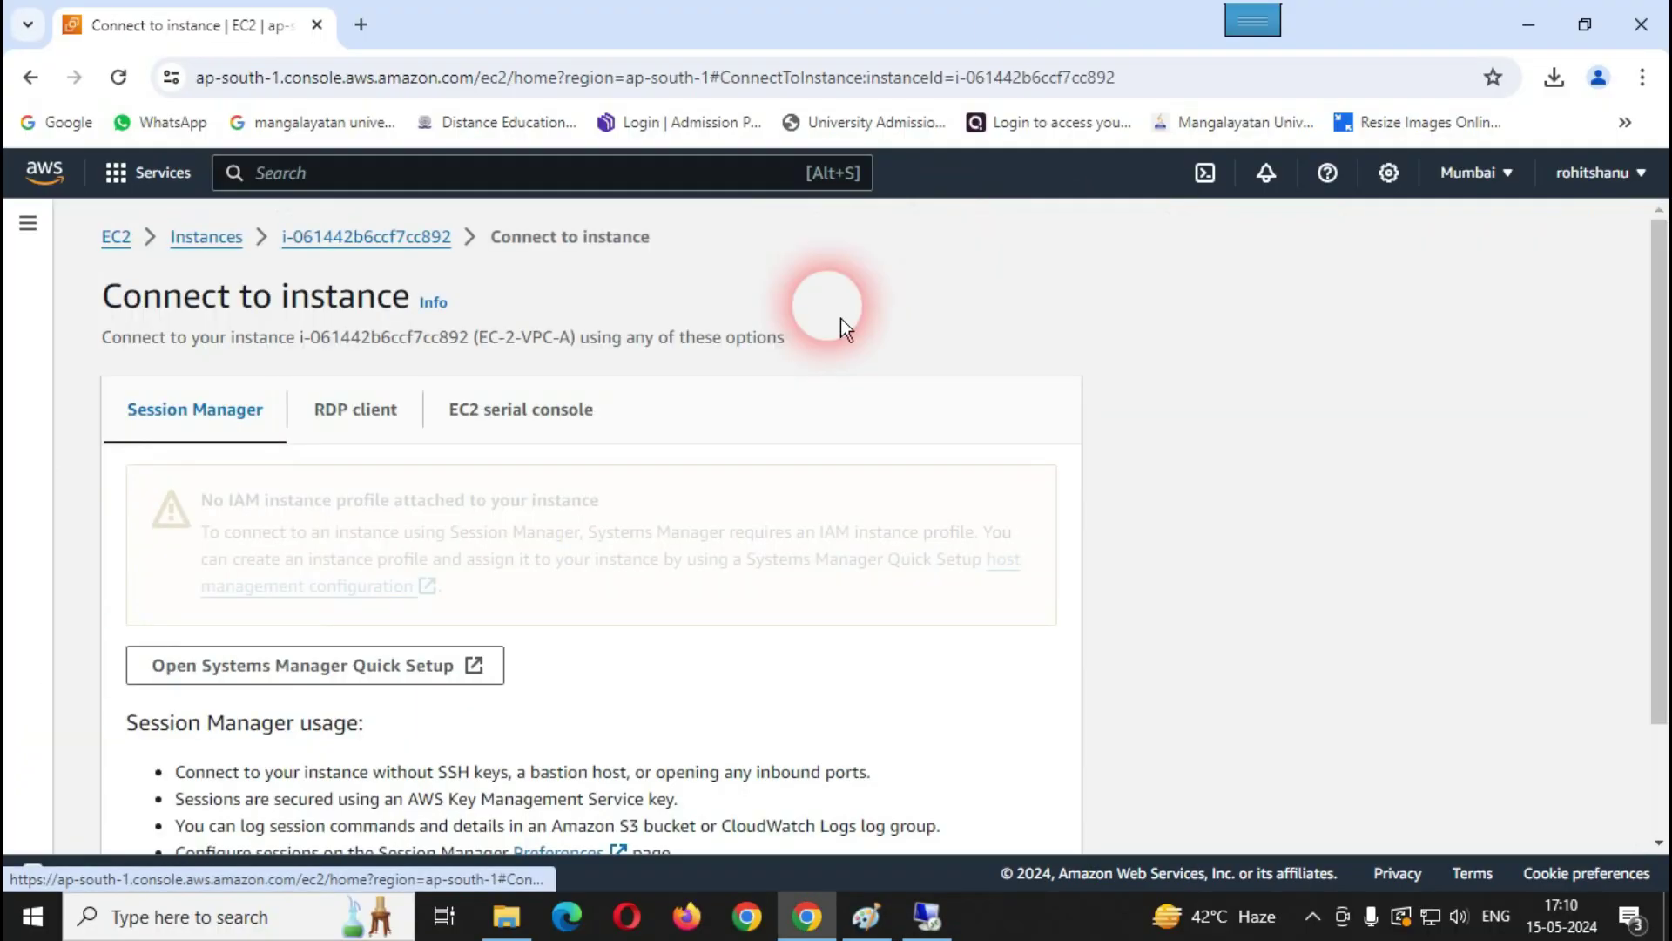
{"action": "left_click", "coordinate": [386, 423]}
{"action": "scroll", "coordinate": [425, 500], "scroll_direction": "down", "scroll_amount": 5}
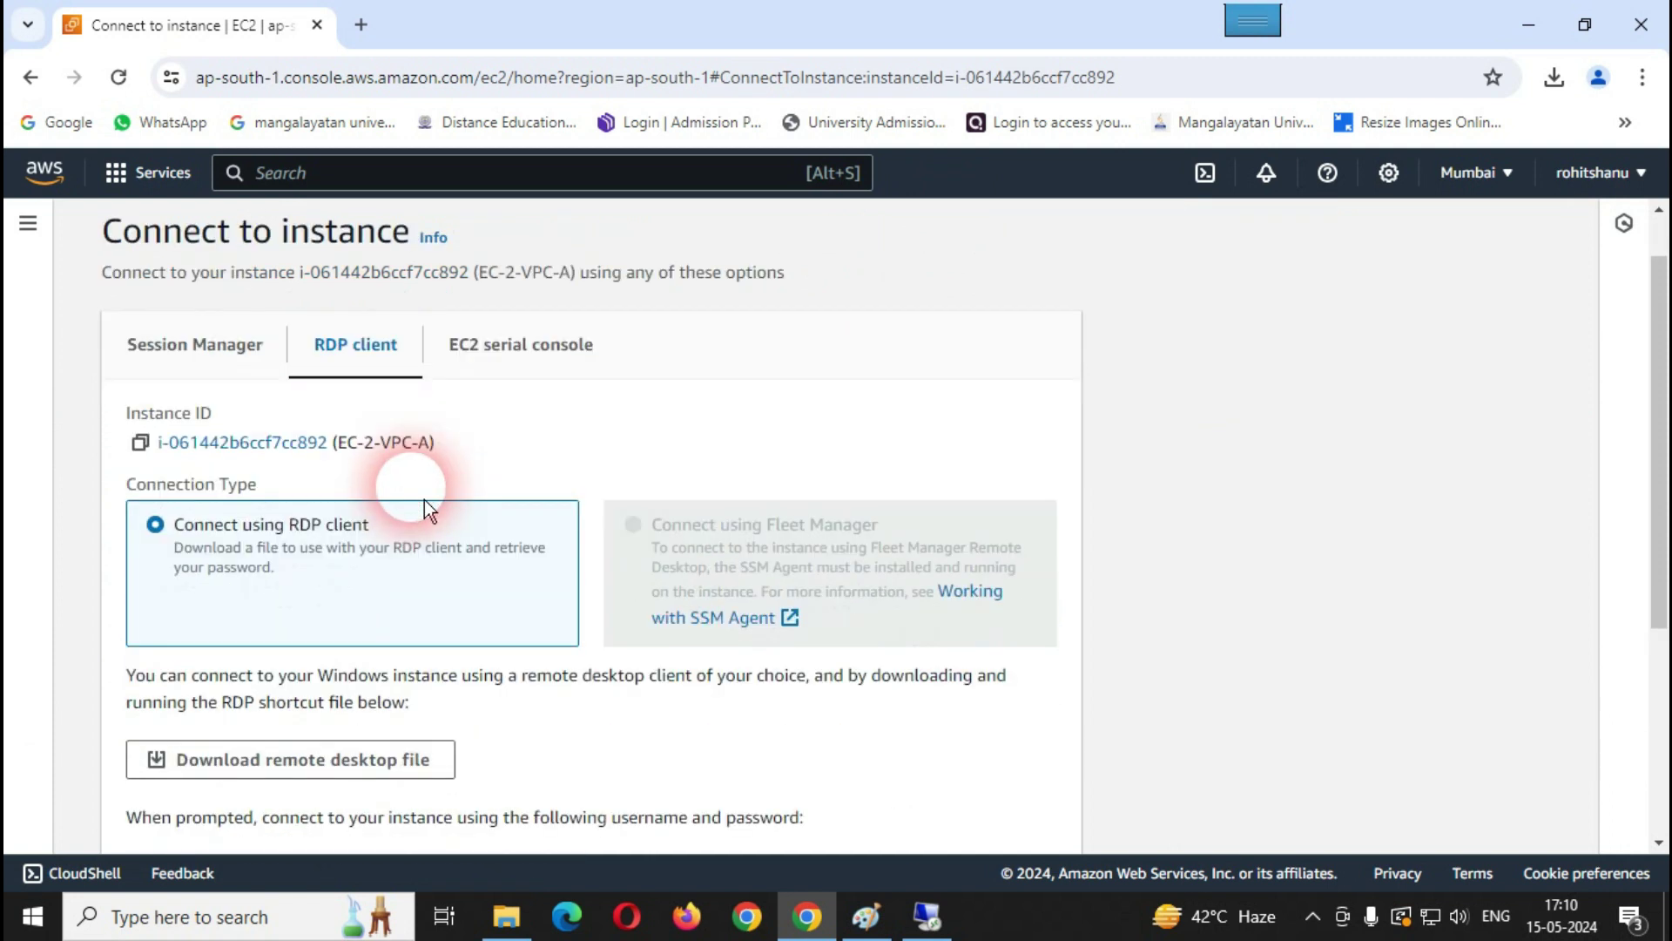
{"action": "left_click", "coordinate": [266, 610]}
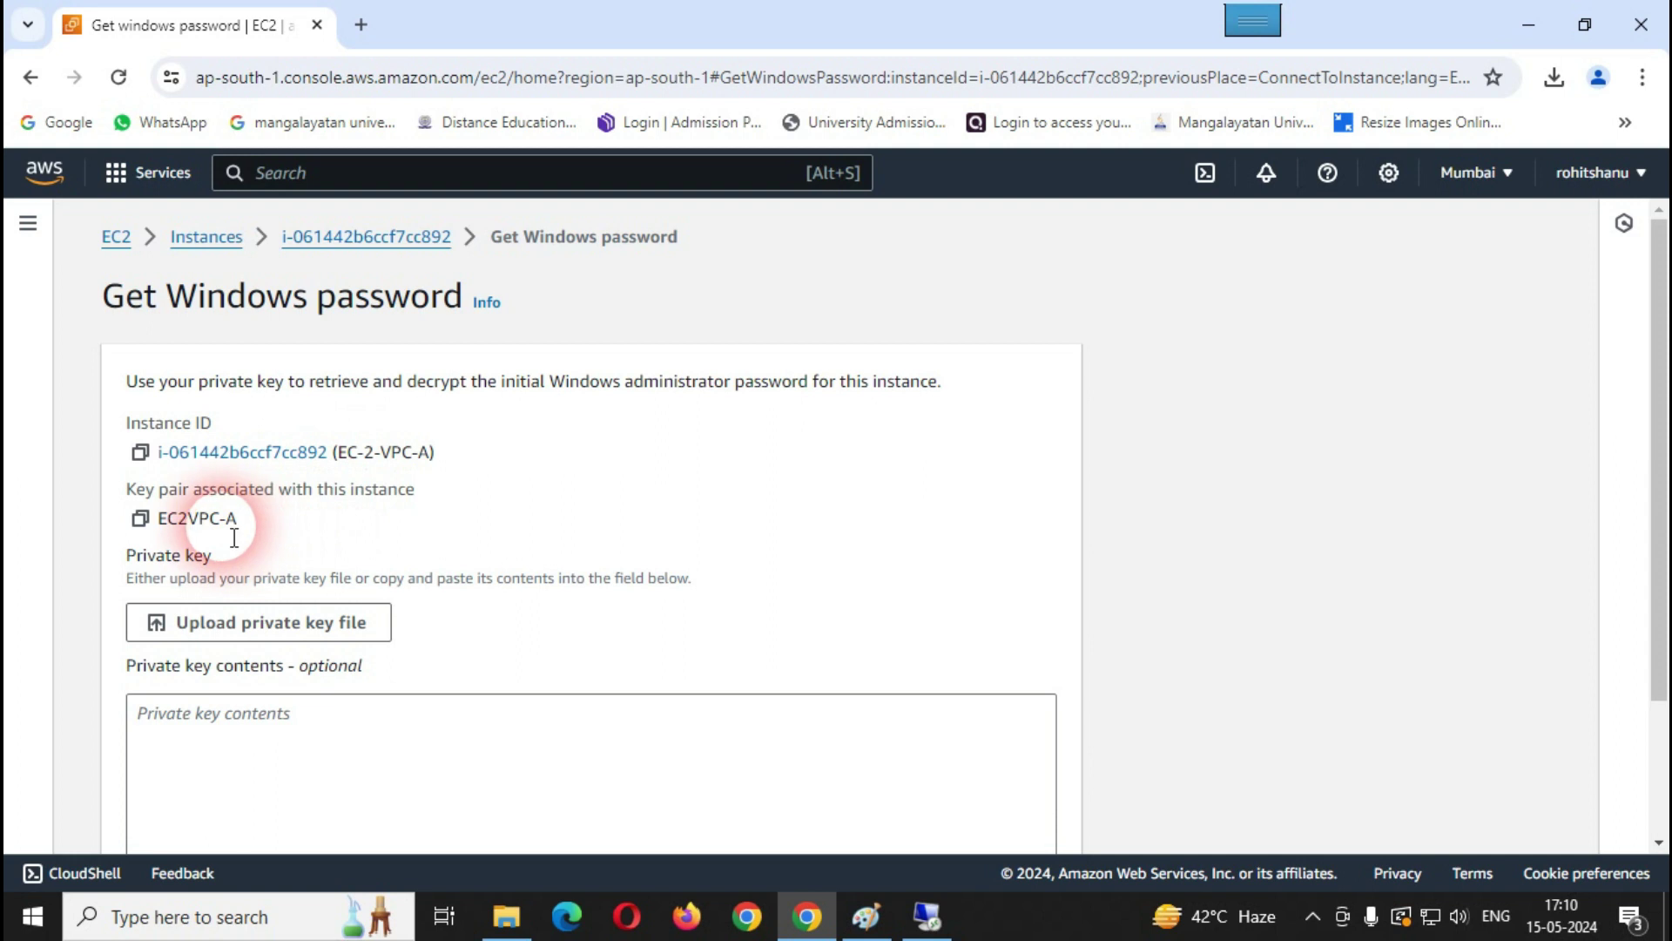
Step: Upload the private key file EC2VPC-A.pem, decrypt EC-2-VPC-A's administrator password, and copy it
{"action": "left_click", "coordinate": [300, 632]}
{"action": "left_click", "coordinate": [305, 267]}
{"action": "left_click", "coordinate": [625, 644]}
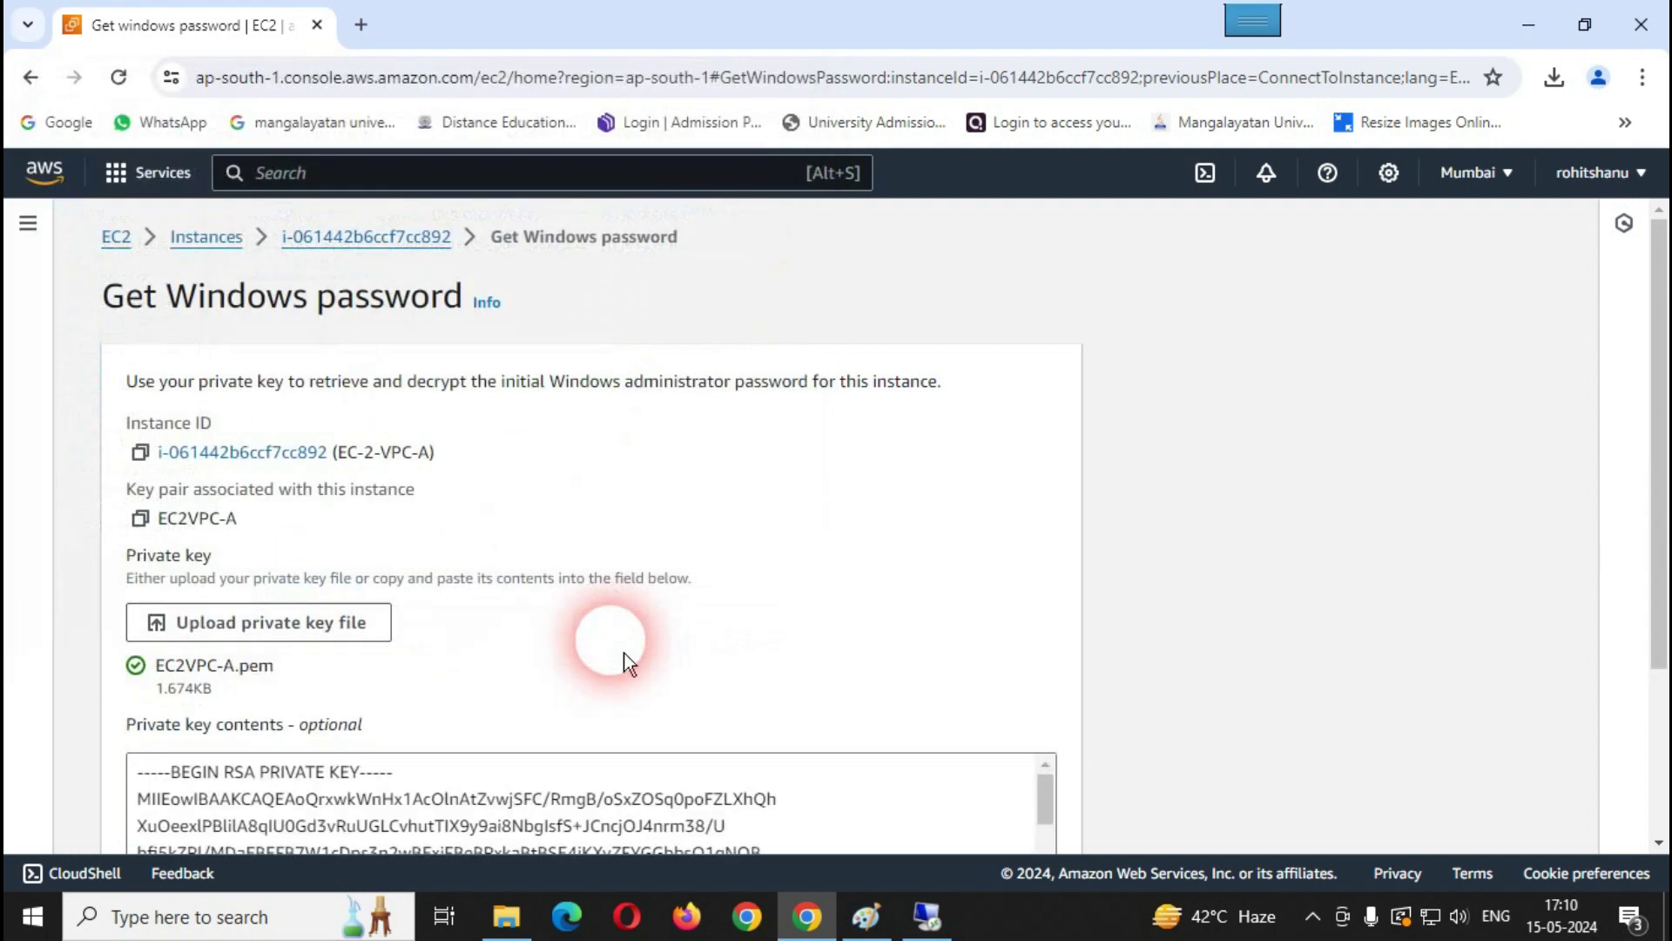
{"action": "scroll", "coordinate": [623, 652], "scroll_direction": "down", "scroll_amount": 3}
{"action": "left_click", "coordinate": [1032, 810]}
{"action": "scroll", "coordinate": [474, 735], "scroll_direction": "down", "scroll_amount": 3}
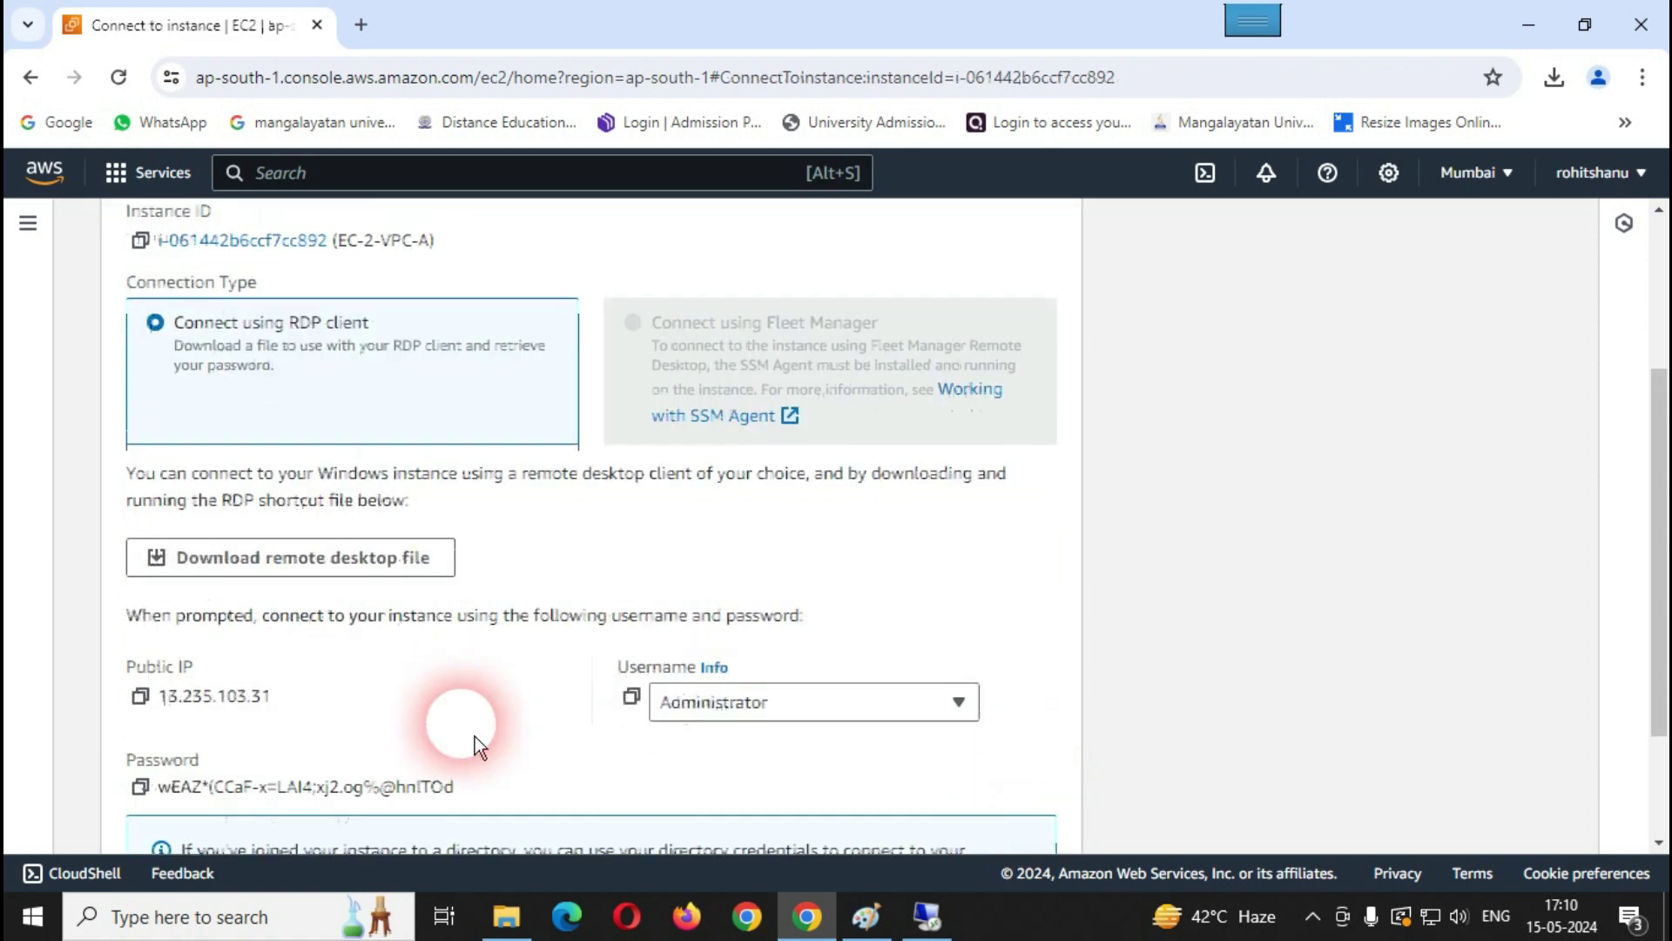
{"action": "left_click", "coordinate": [165, 620]}
{"action": "left_click", "coordinate": [142, 616]}
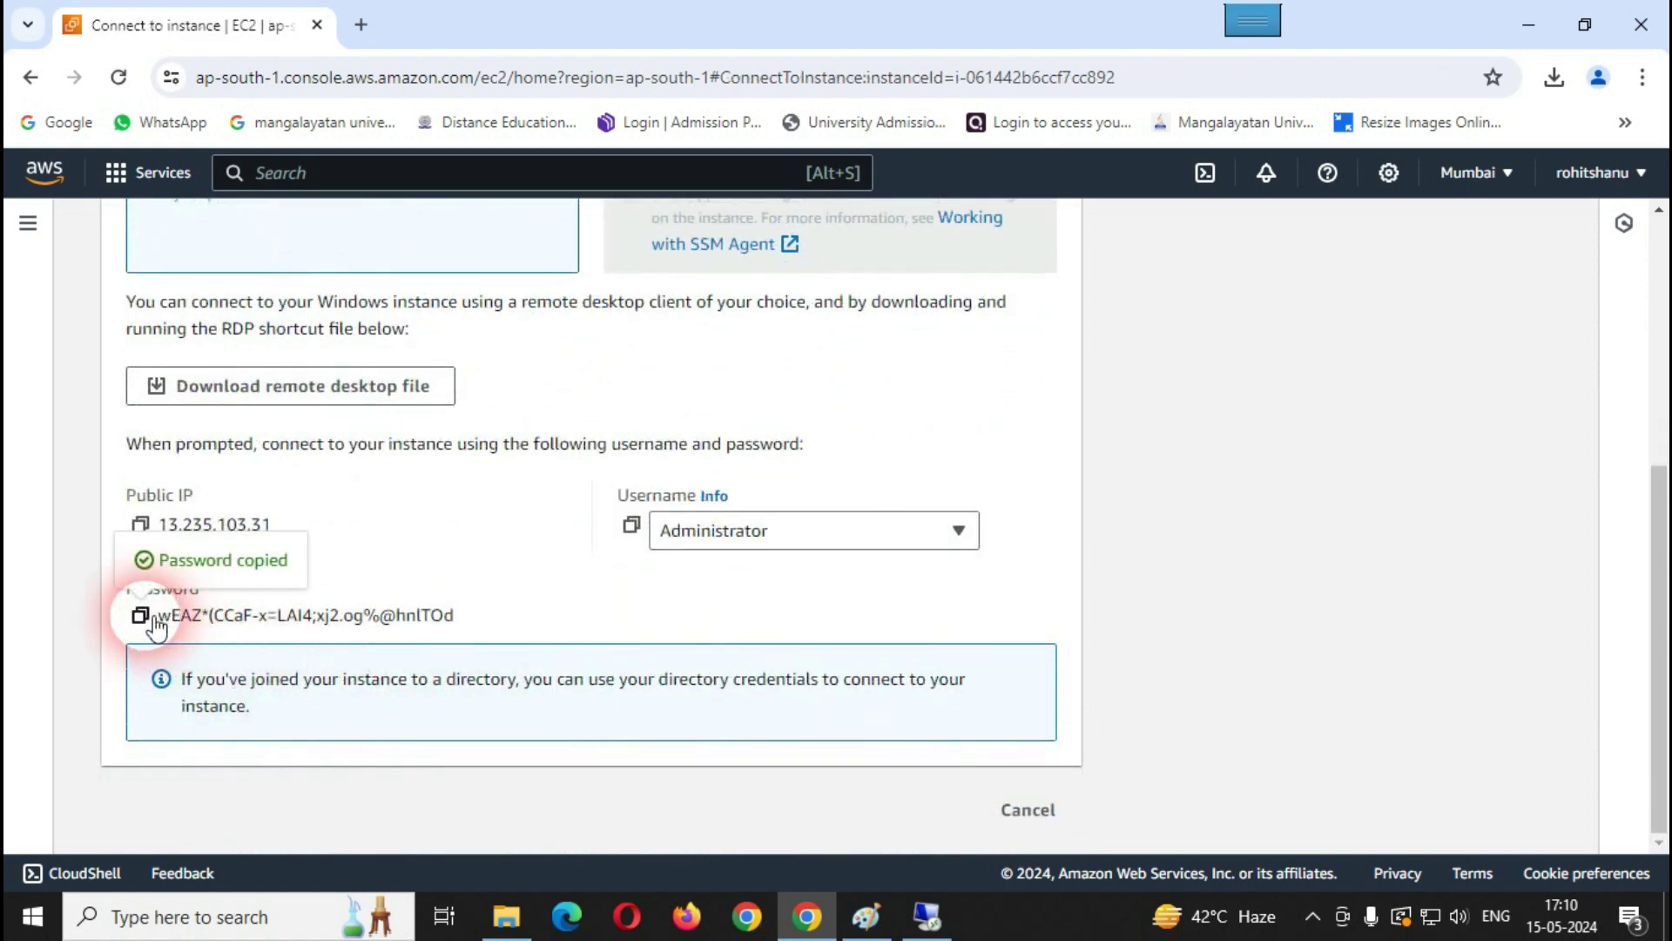
Step: Back on the EC-2-VPC-B remote desktop, sign in to 10.0.1.157 as ADMINISTRATOR with the copied password and accept the certificate warning
{"action": "key", "text": "alt+Tab"}
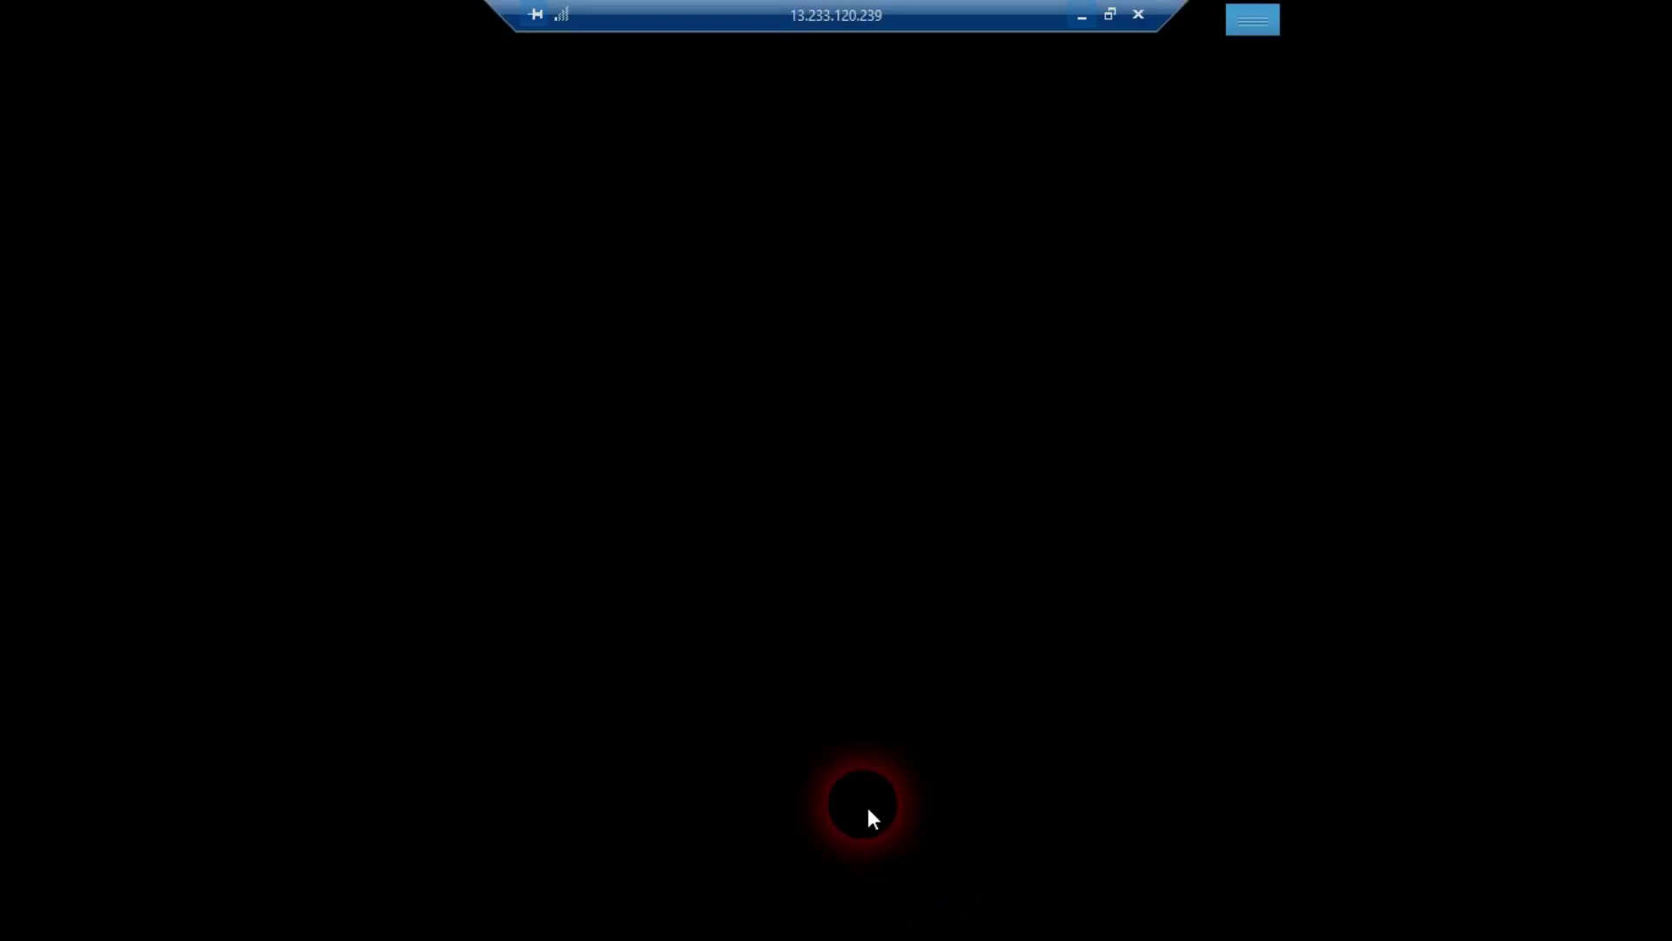
{"action": "type", "text": "A"}
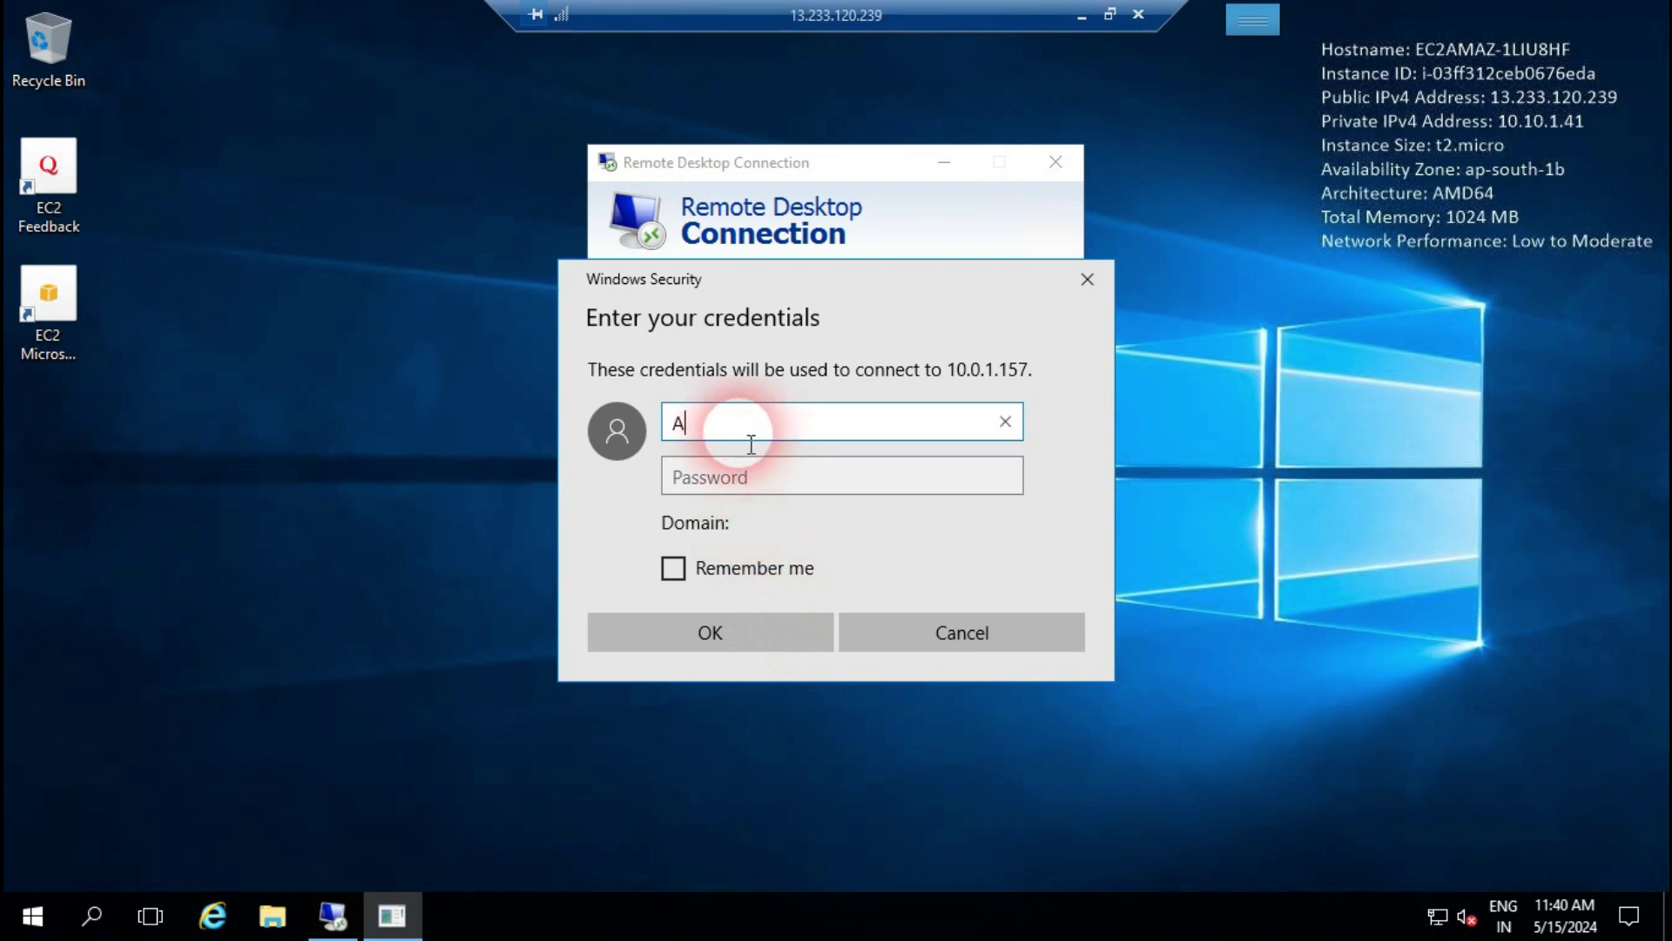
{"action": "type", "text": "DMINISTRATOR"}
{"action": "key", "text": "Tab"}
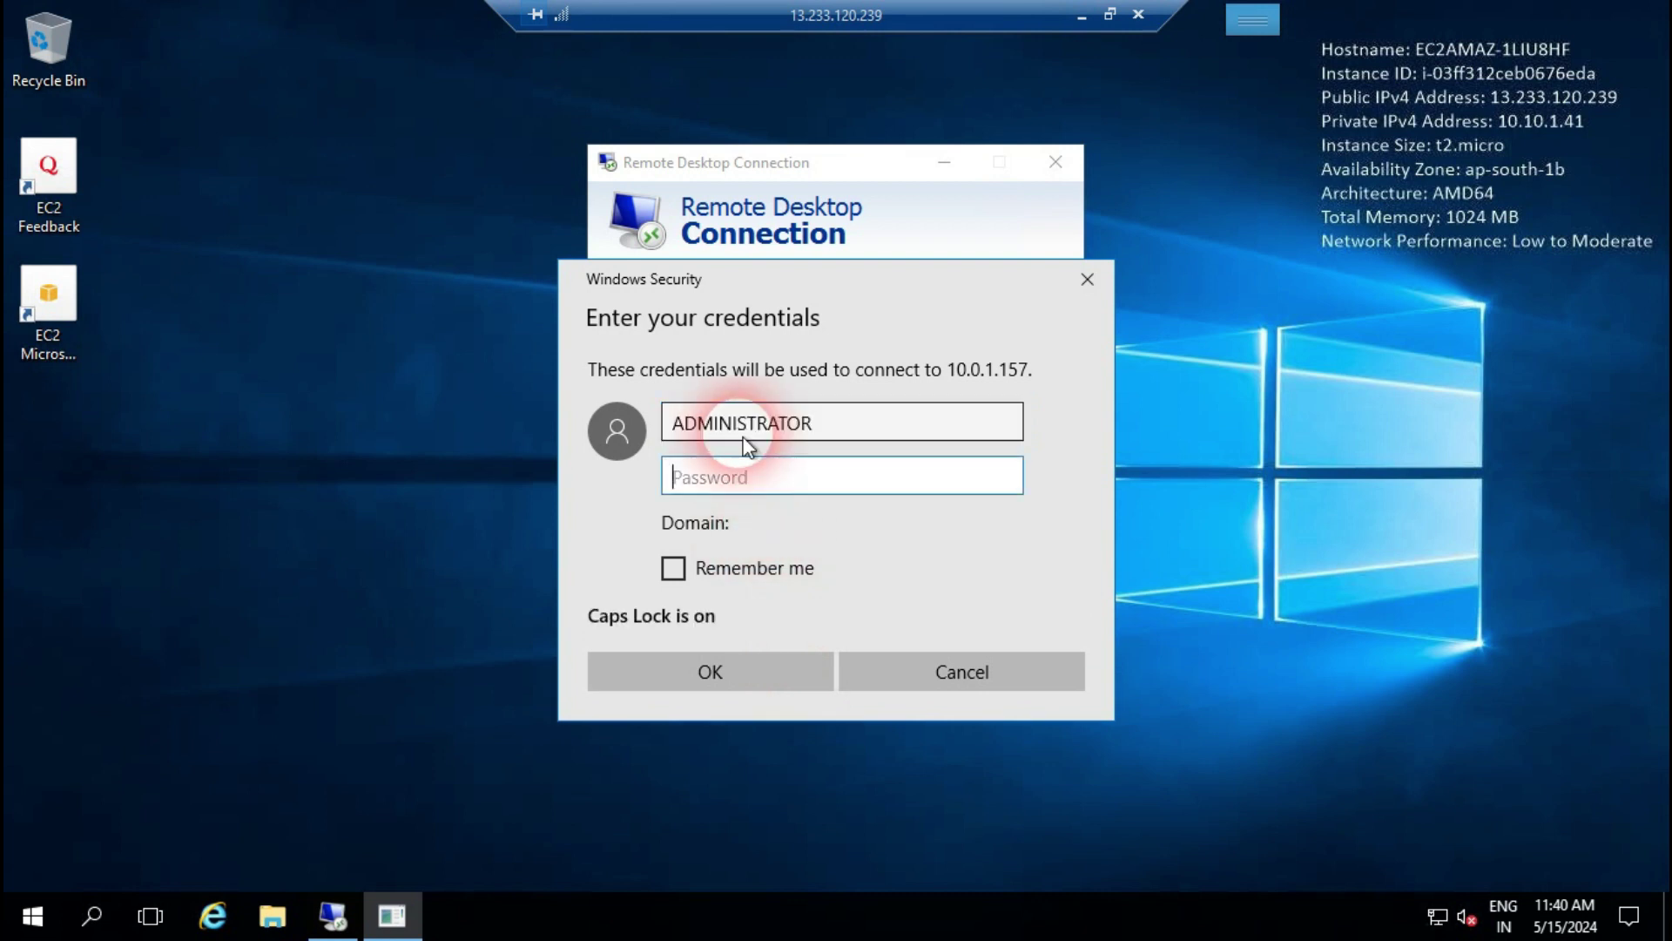
{"action": "key", "text": "ctrl+v"}
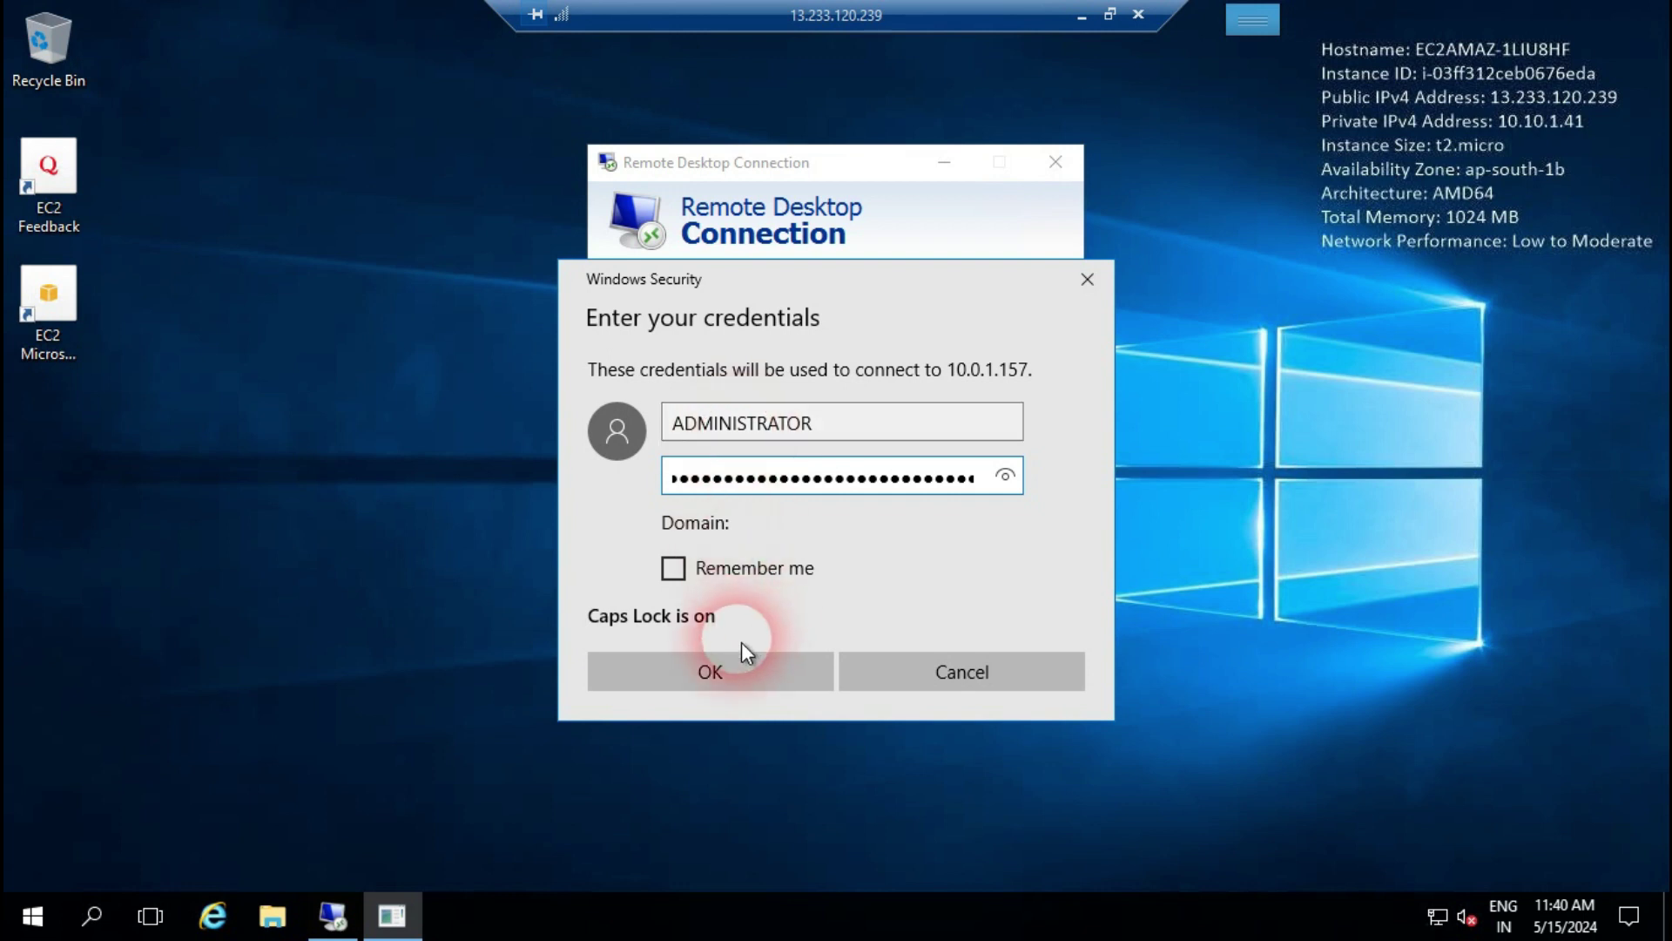
{"action": "left_click", "coordinate": [743, 669]}
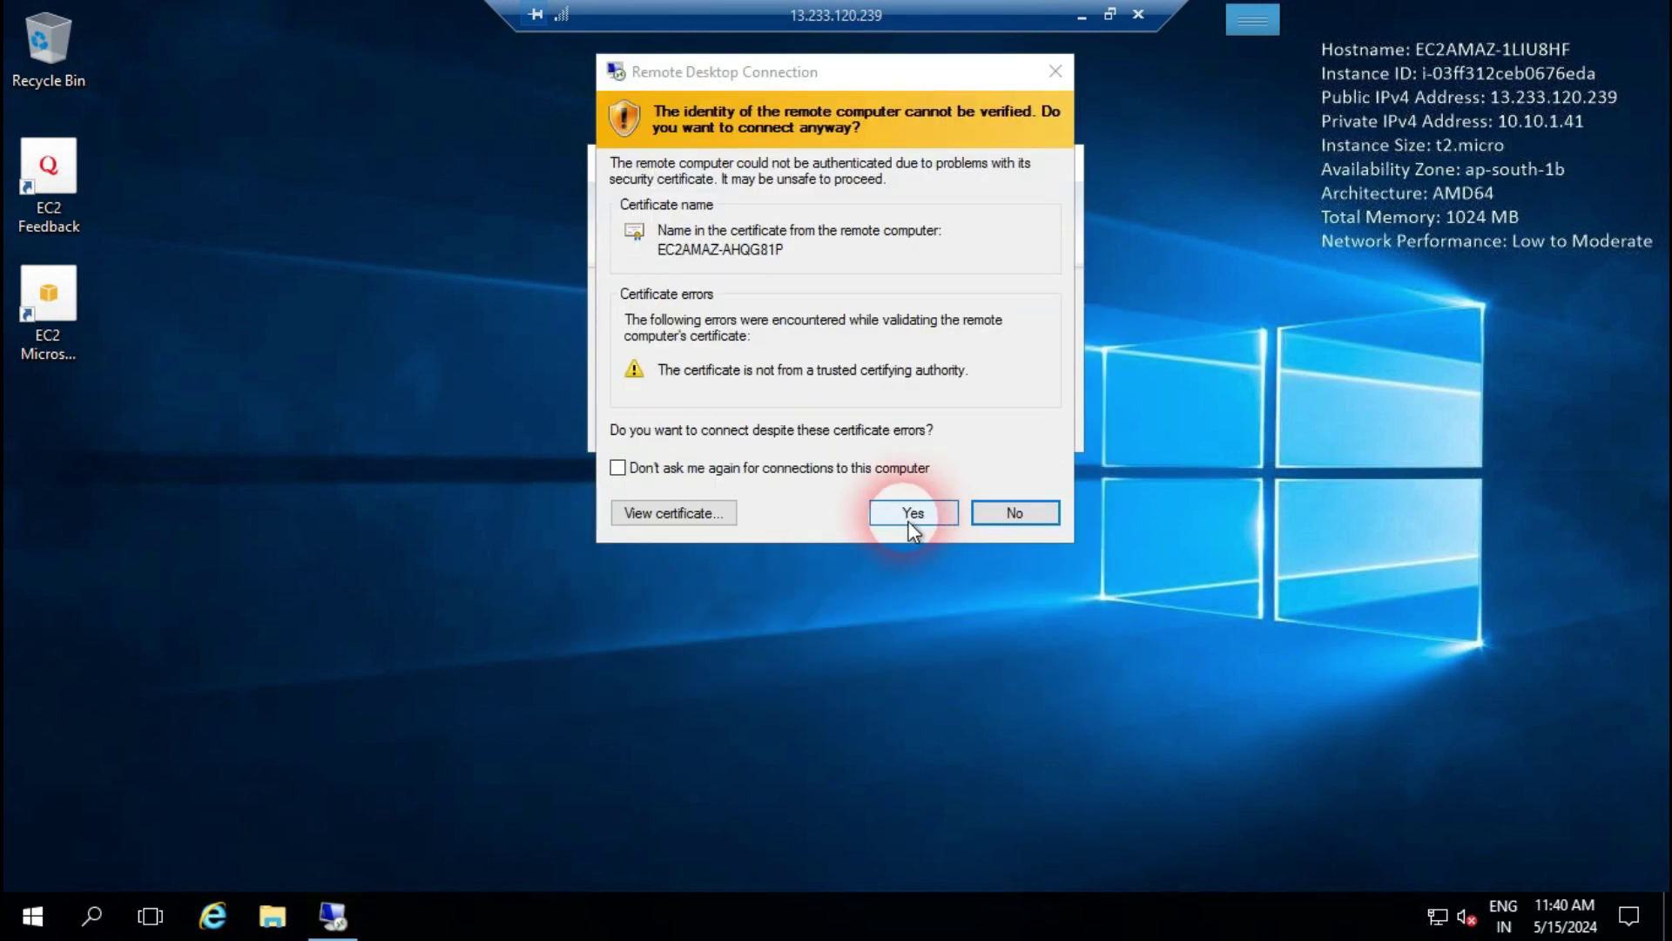
{"action": "left_click", "coordinate": [939, 515]}
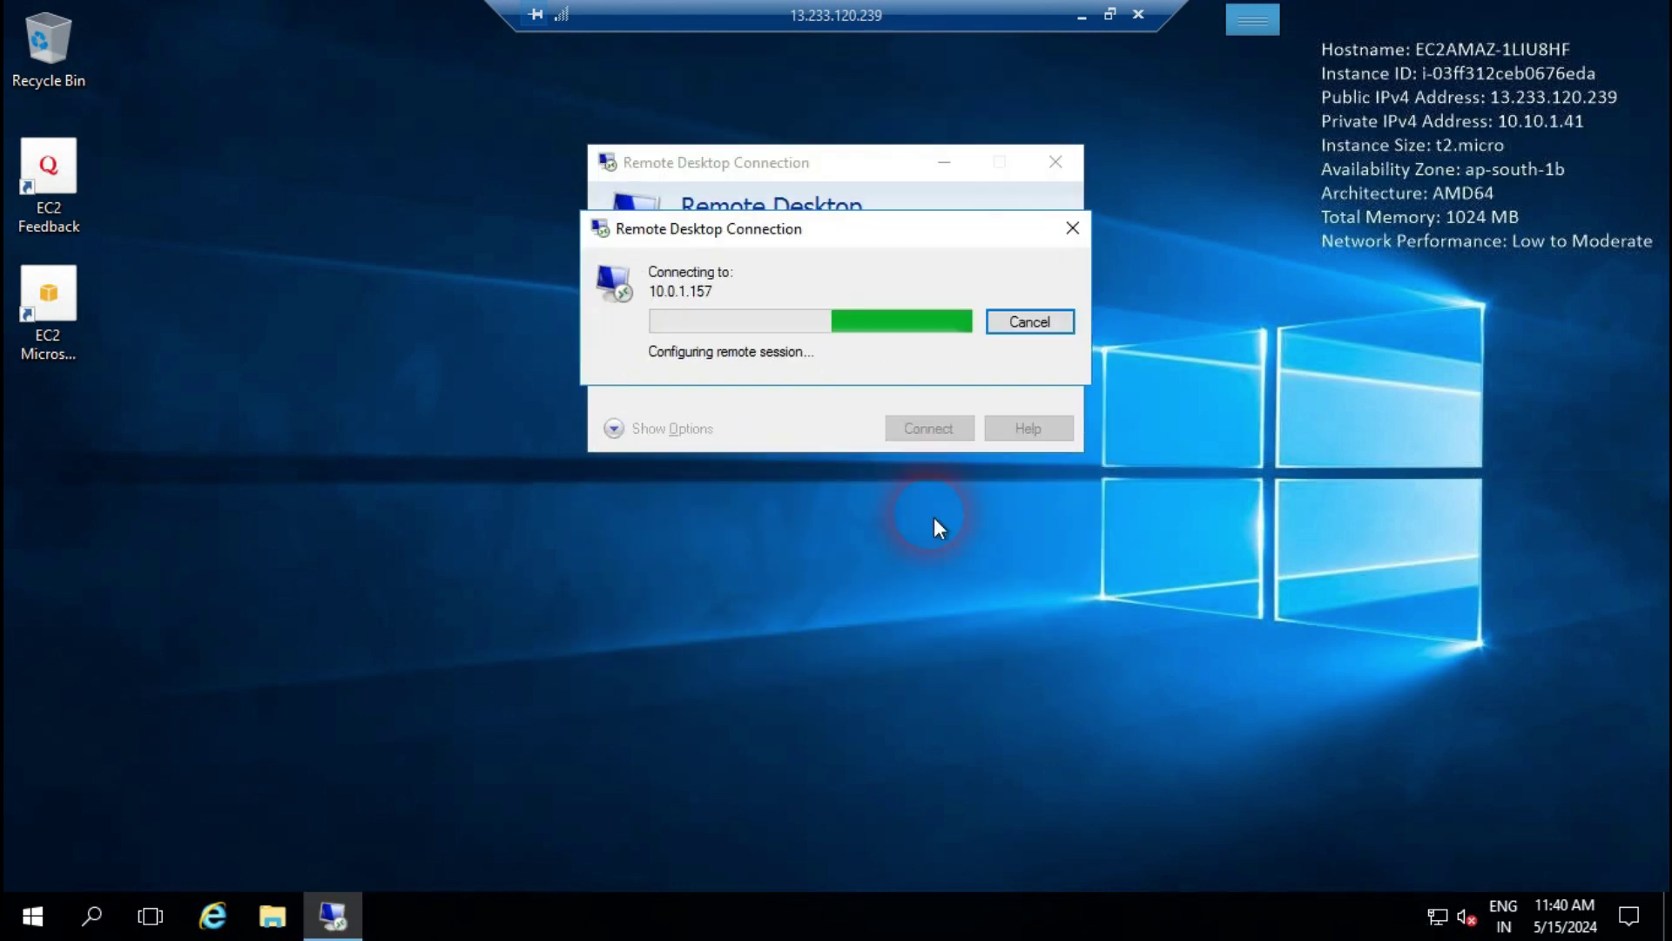